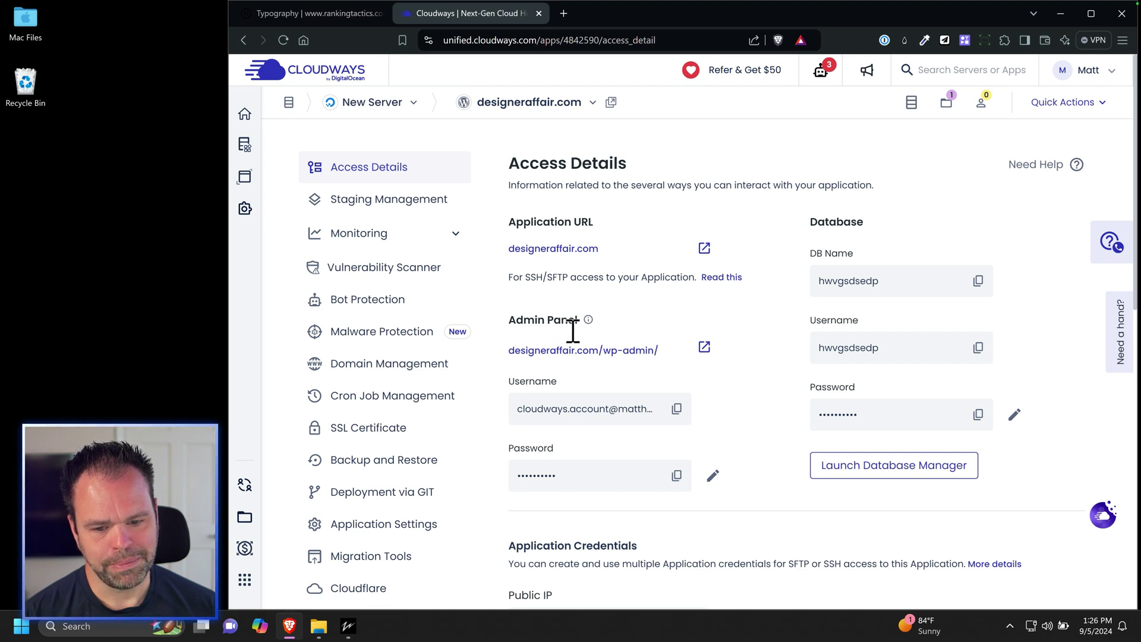
Open the designeraffair.com WordPress admin panel in a new tab from the application's access details.
left_click_drag(510, 352, 656, 355)
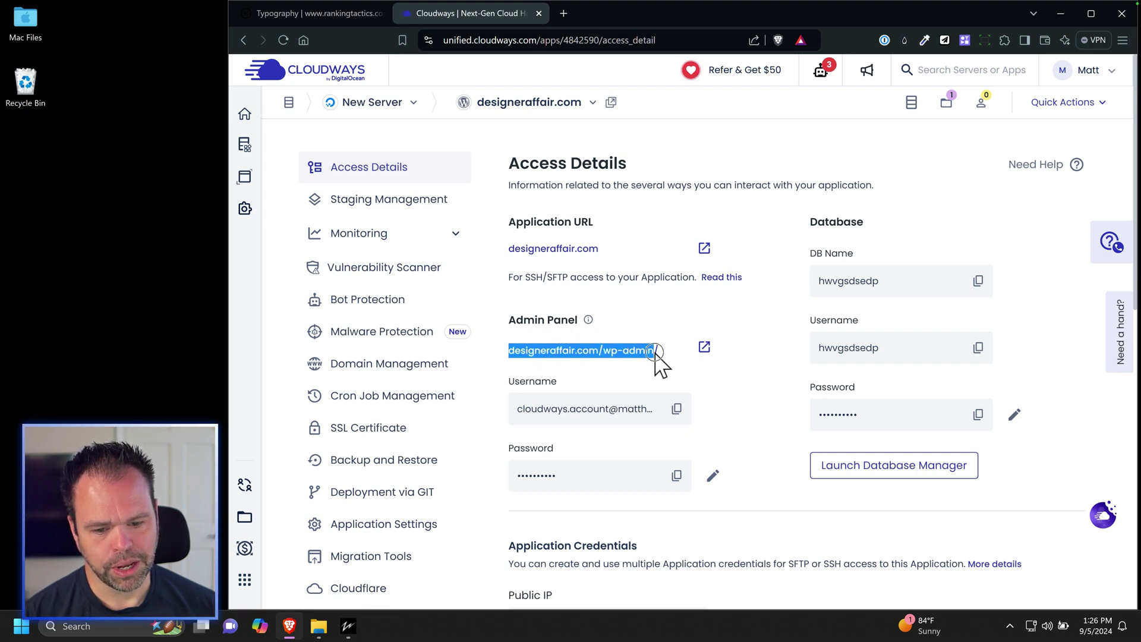
left_click(705, 349)
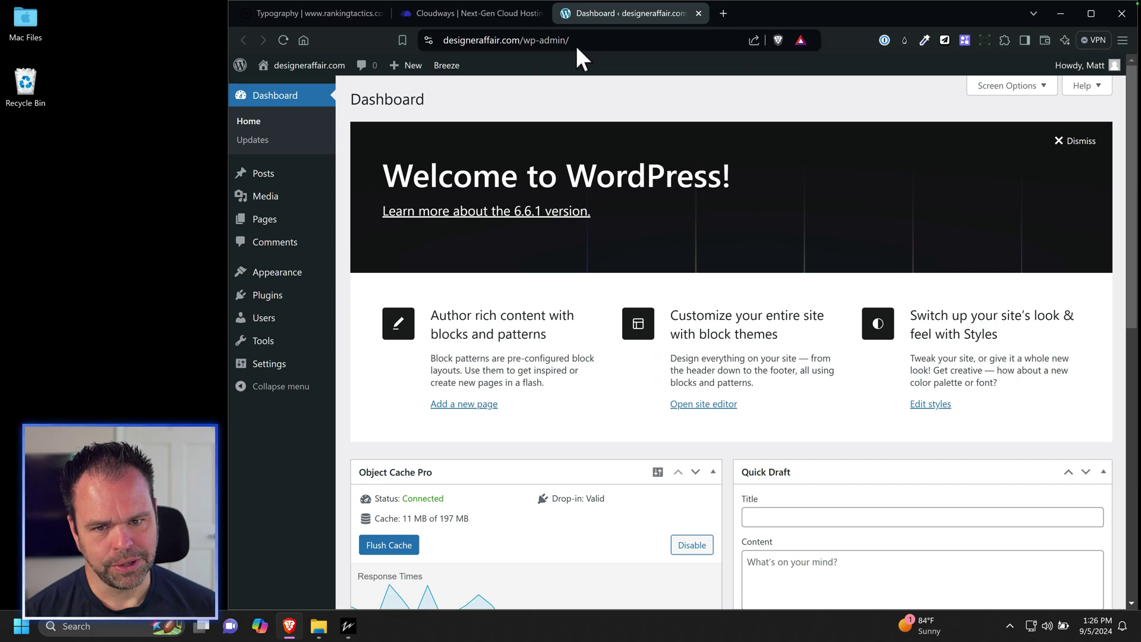
left_click(461, 13)
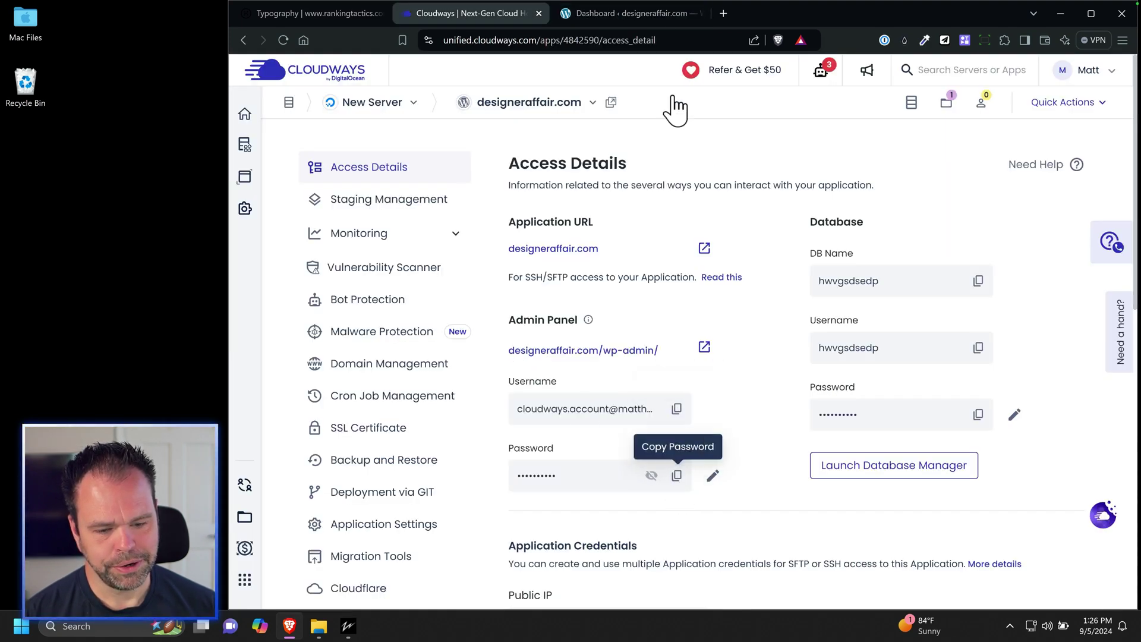
left_click(648, 13)
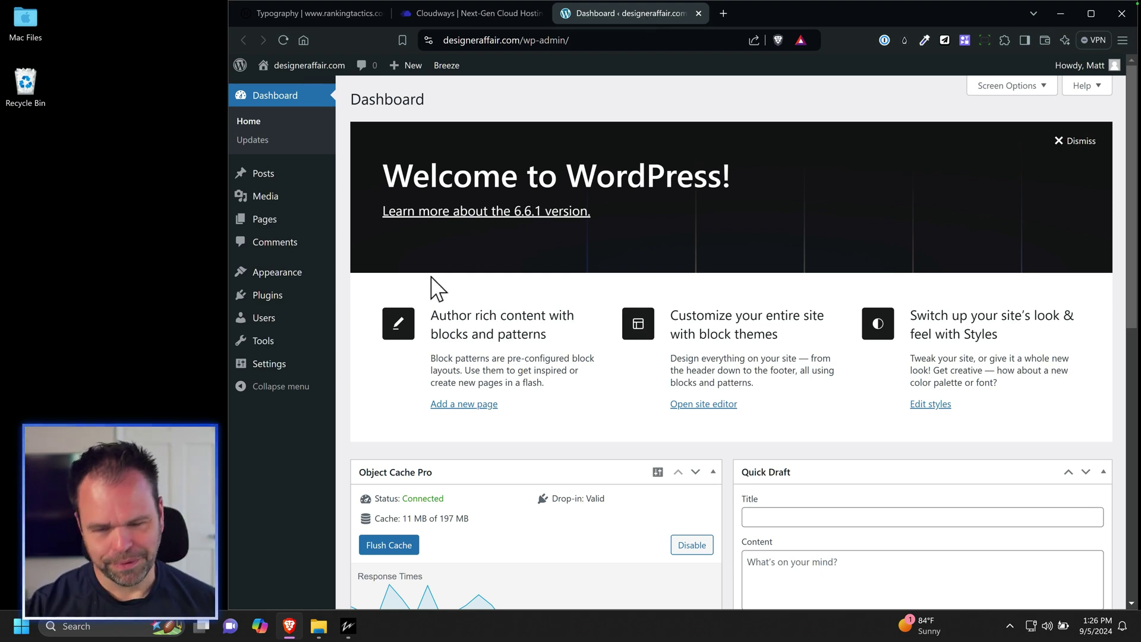
Save the site's permalink settings with the Post name structure selected.
mouse_move(277, 369)
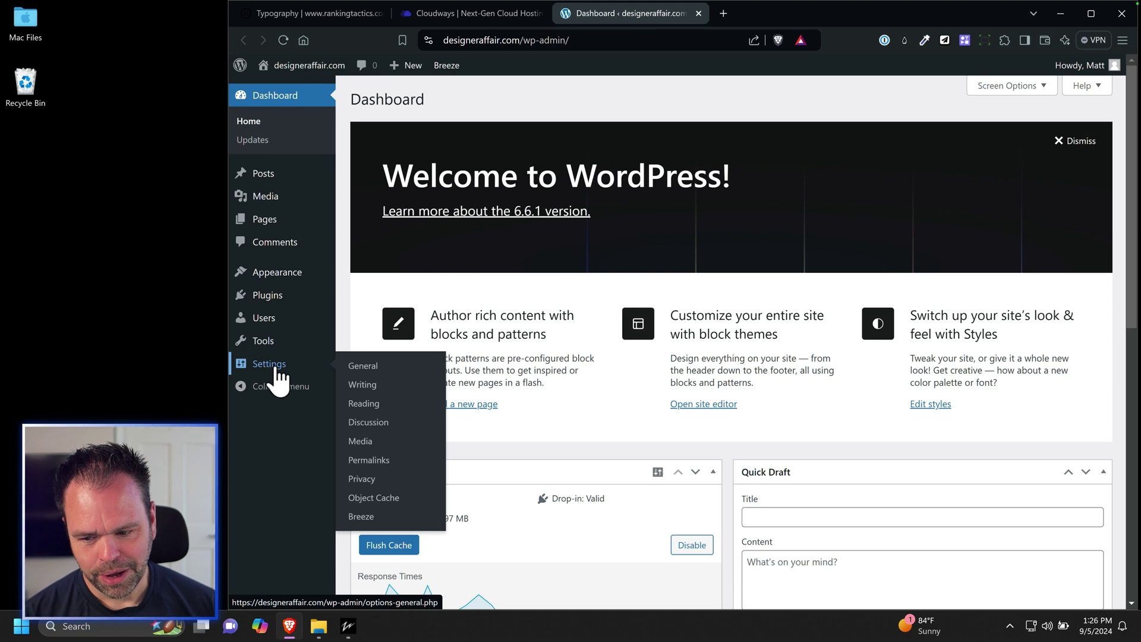
left_click(383, 466)
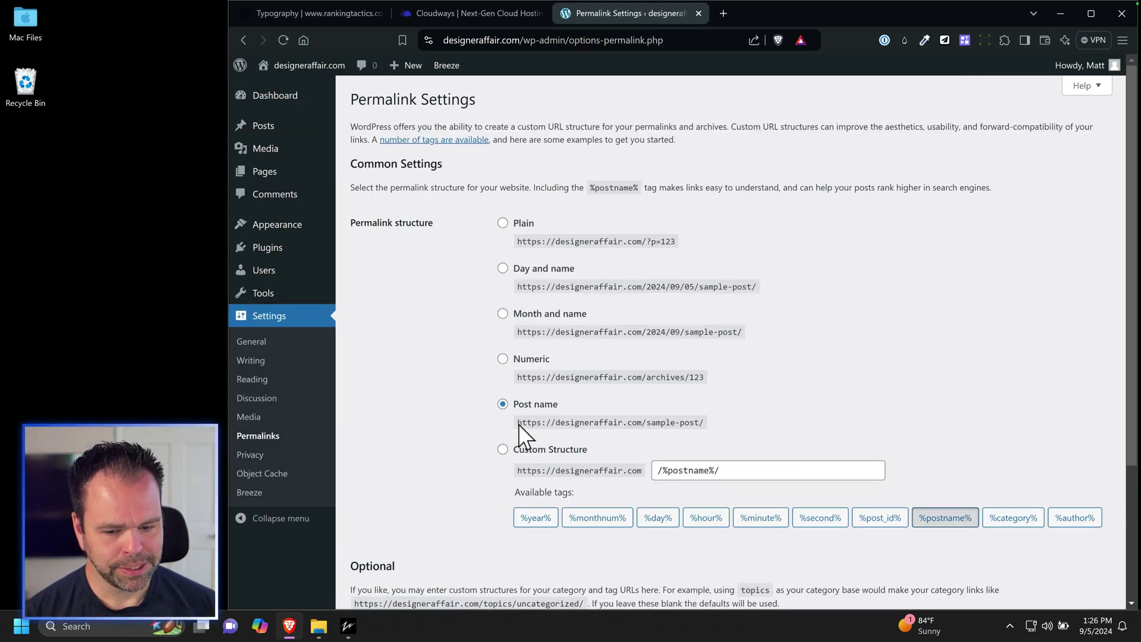
left_click_drag(518, 423, 694, 426)
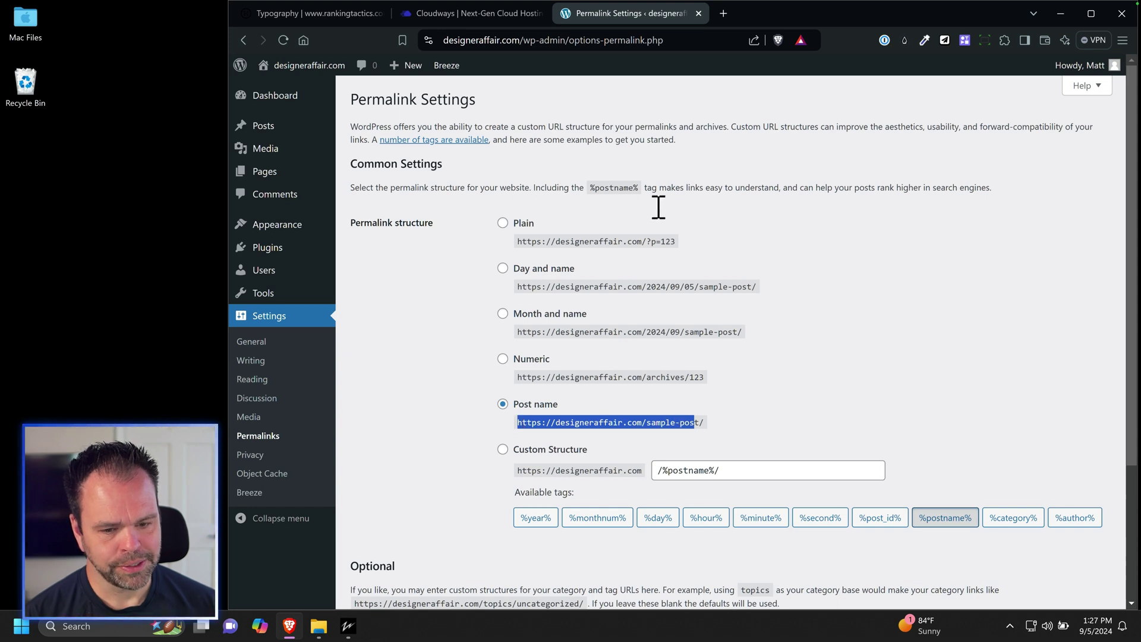
left_click_drag(676, 247, 644, 244)
left_click_drag(719, 287, 633, 287)
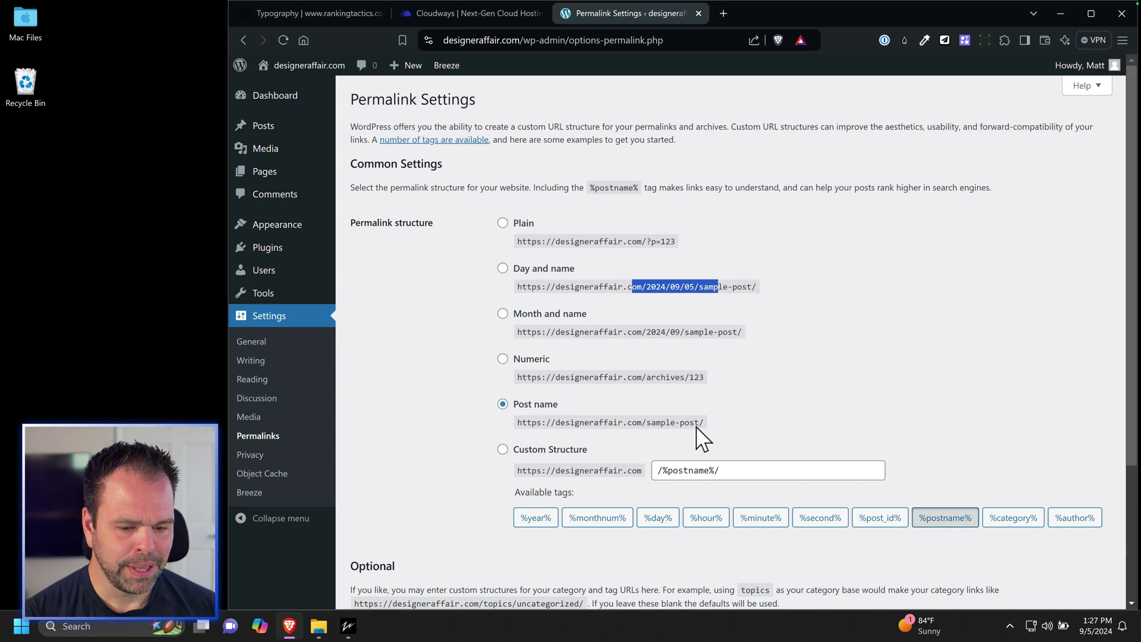
left_click_drag(702, 423, 613, 429)
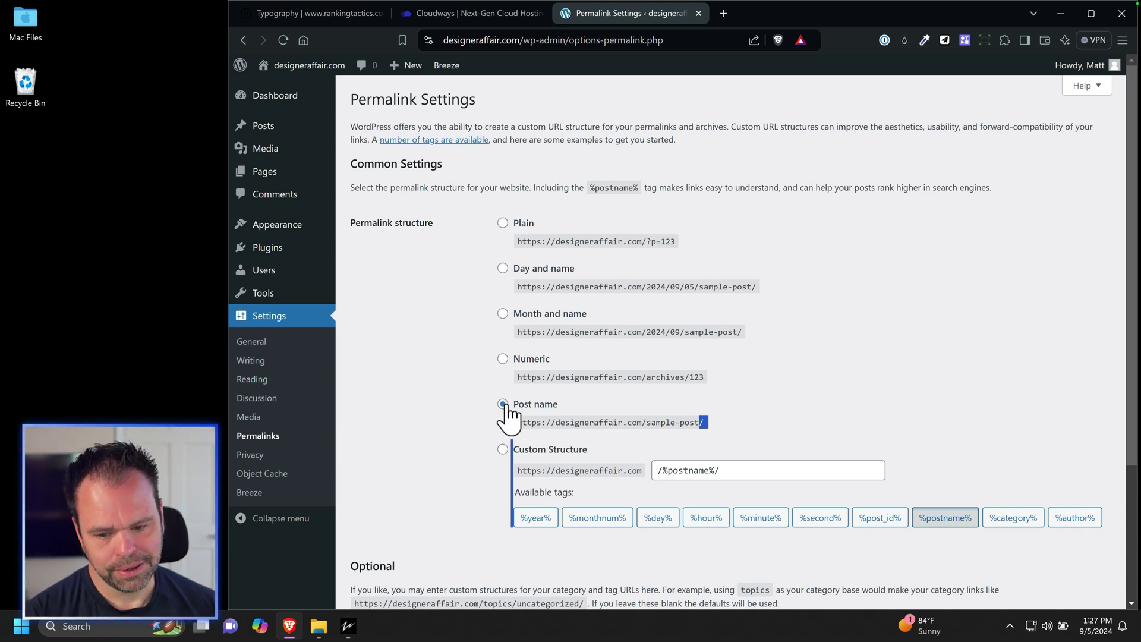
scroll(470, 470, "down", 3)
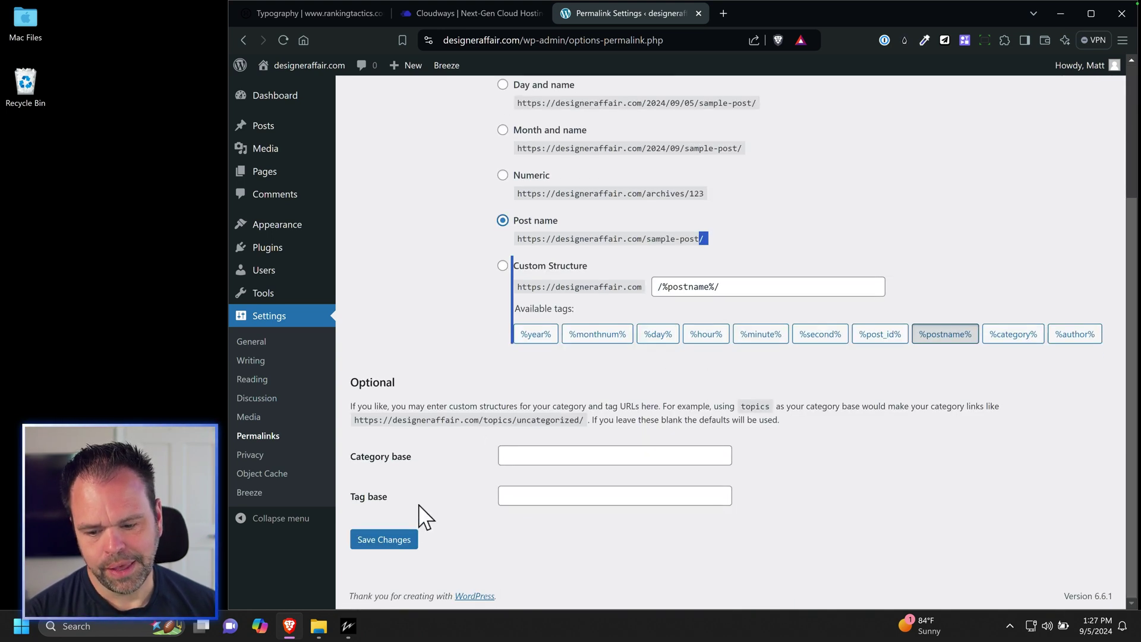
left_click(397, 542)
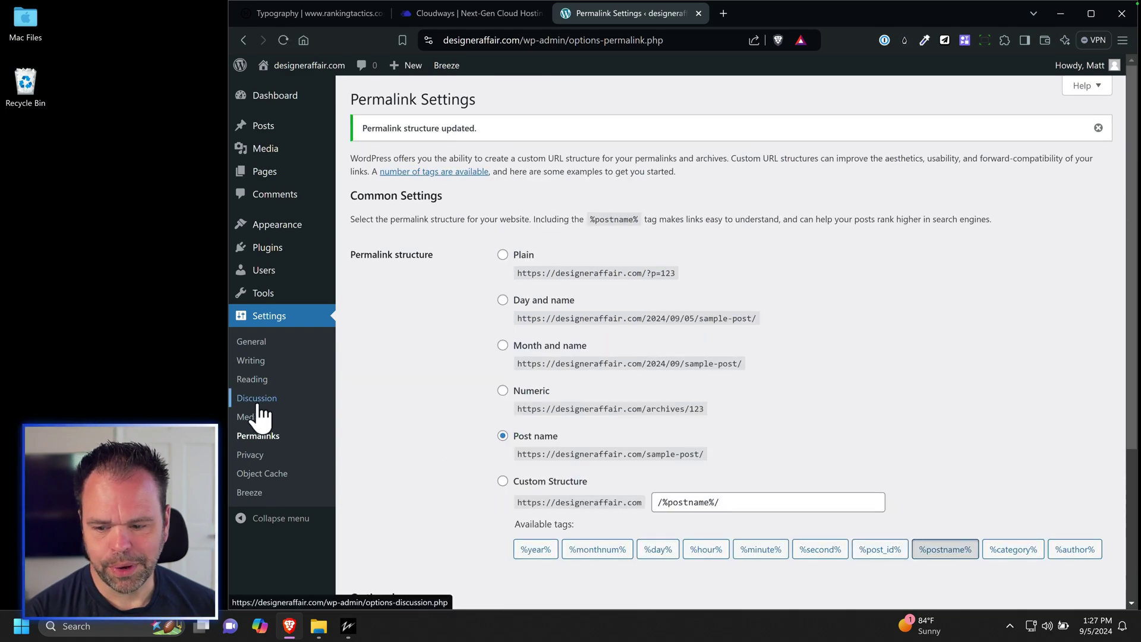
Save the discussion settings with linked-blog notification, pingbacks and trackbacks, and comments on new posts all disabled.
left_click(257, 399)
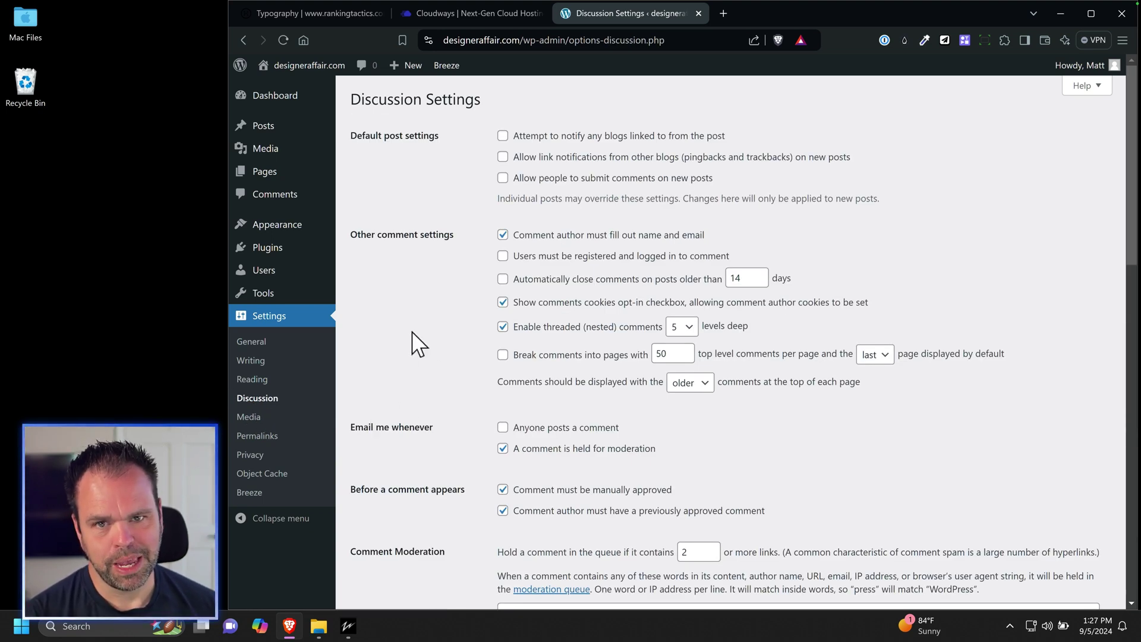
double_click(503, 140)
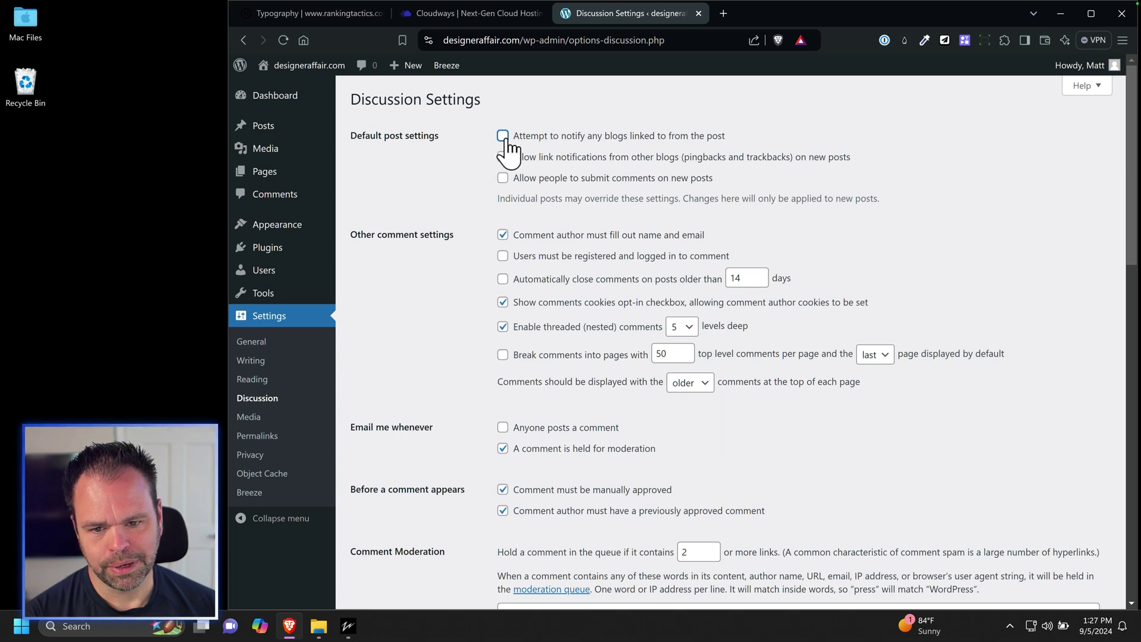
left_click(504, 139)
left_click(504, 139)
left_click(503, 157)
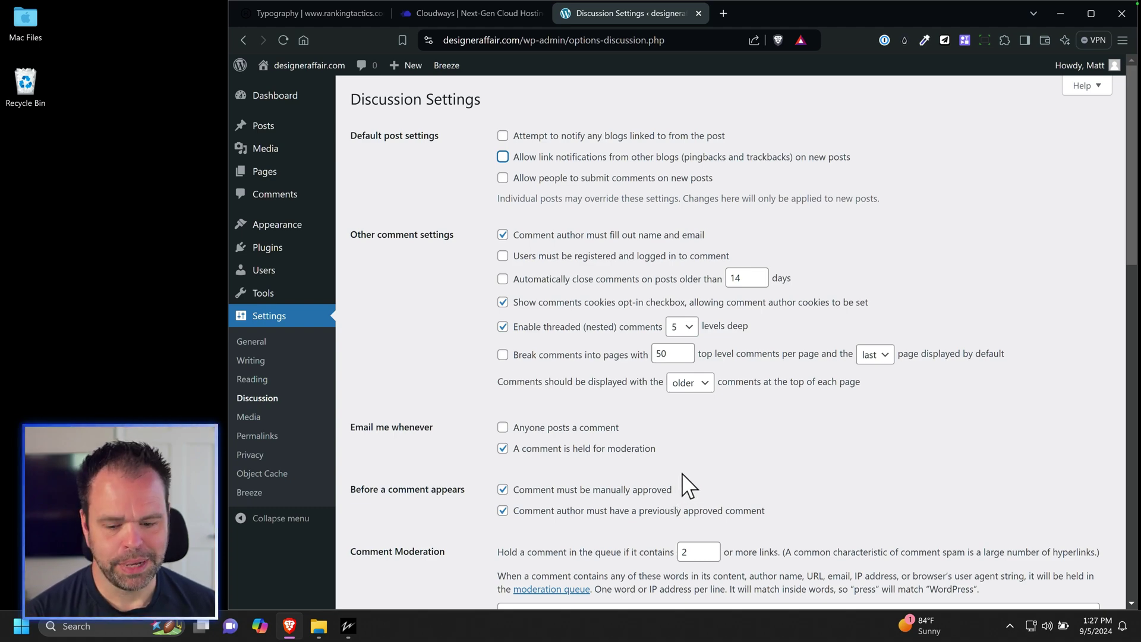
scroll(675, 487, "down", 8)
scroll(433, 595, "down", 7)
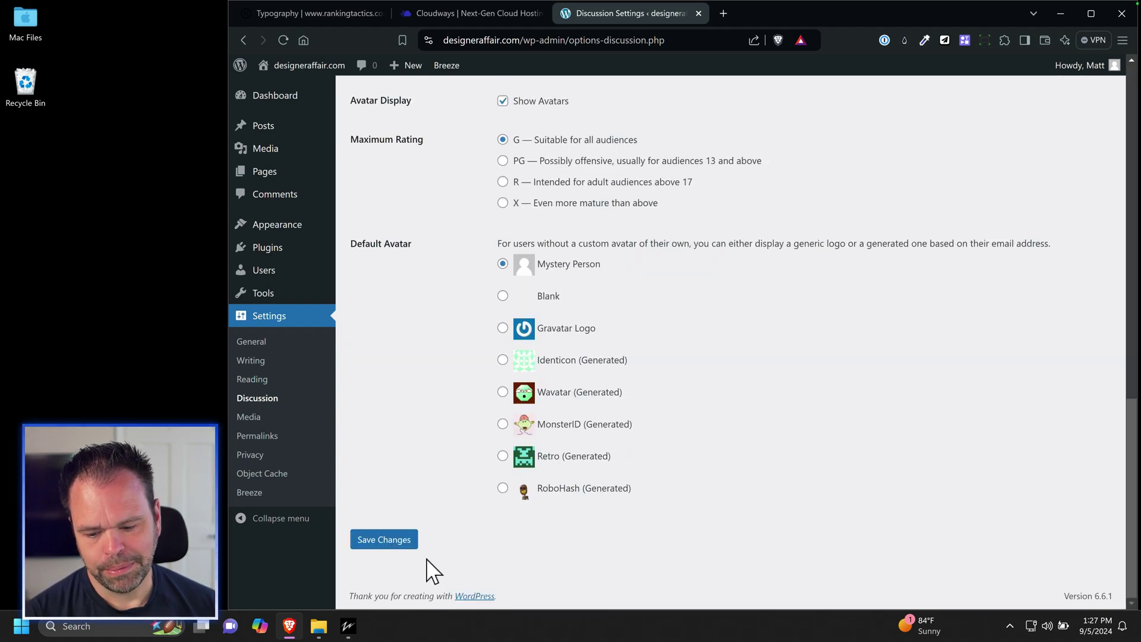
left_click(395, 540)
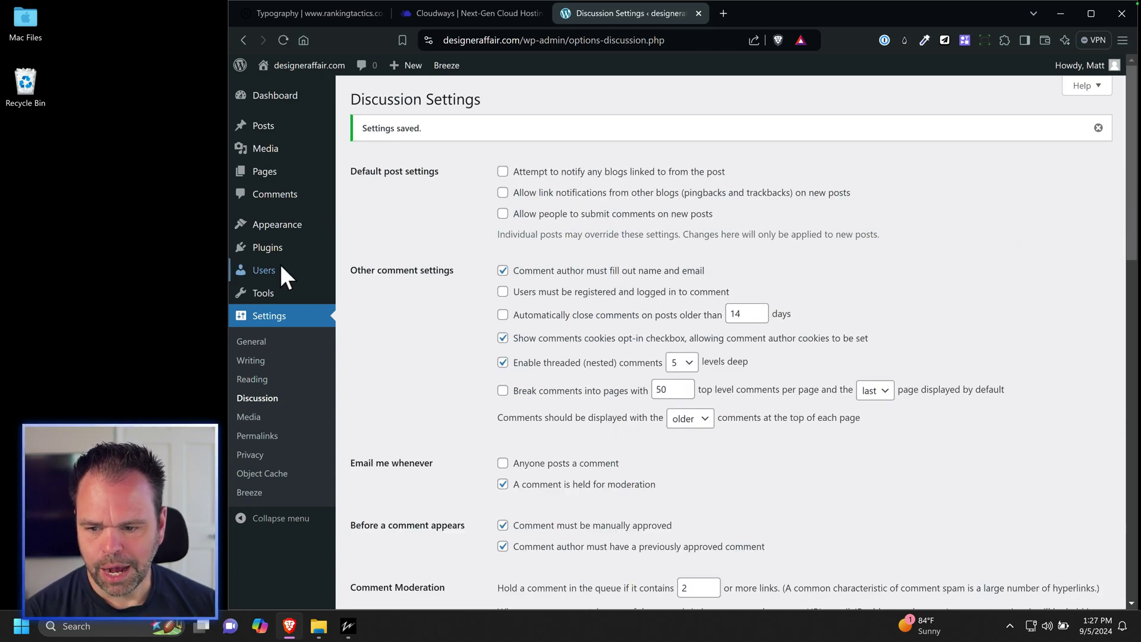
View the installed plugins, and open the live designeraffair.com site in a separate tab.
mouse_move(278, 255)
left_click(381, 252)
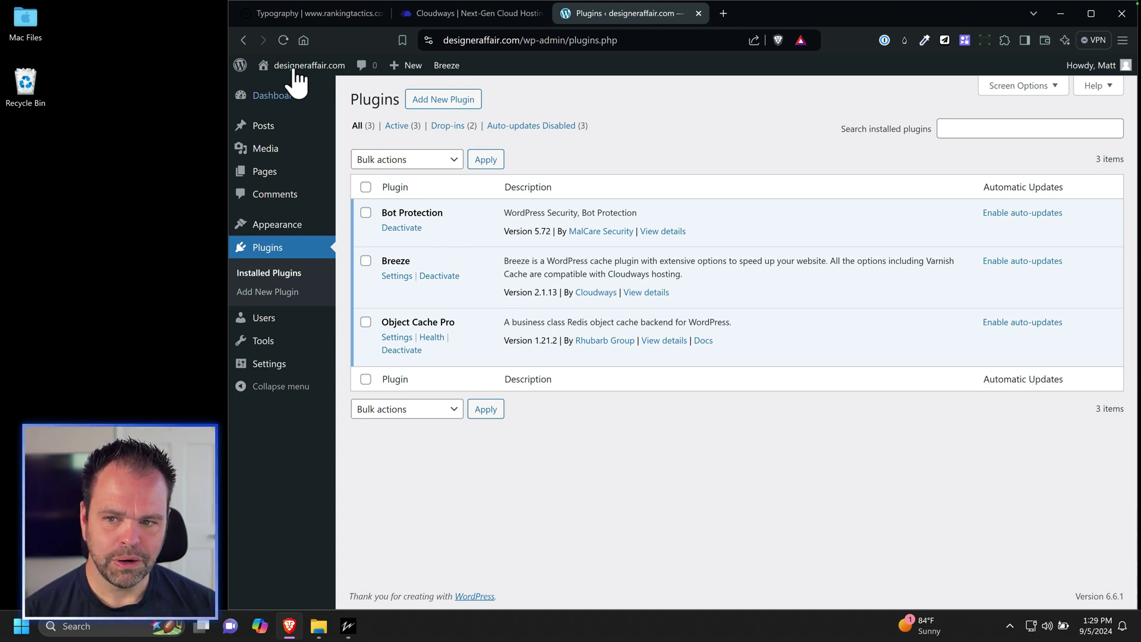
mouse_move(298, 68)
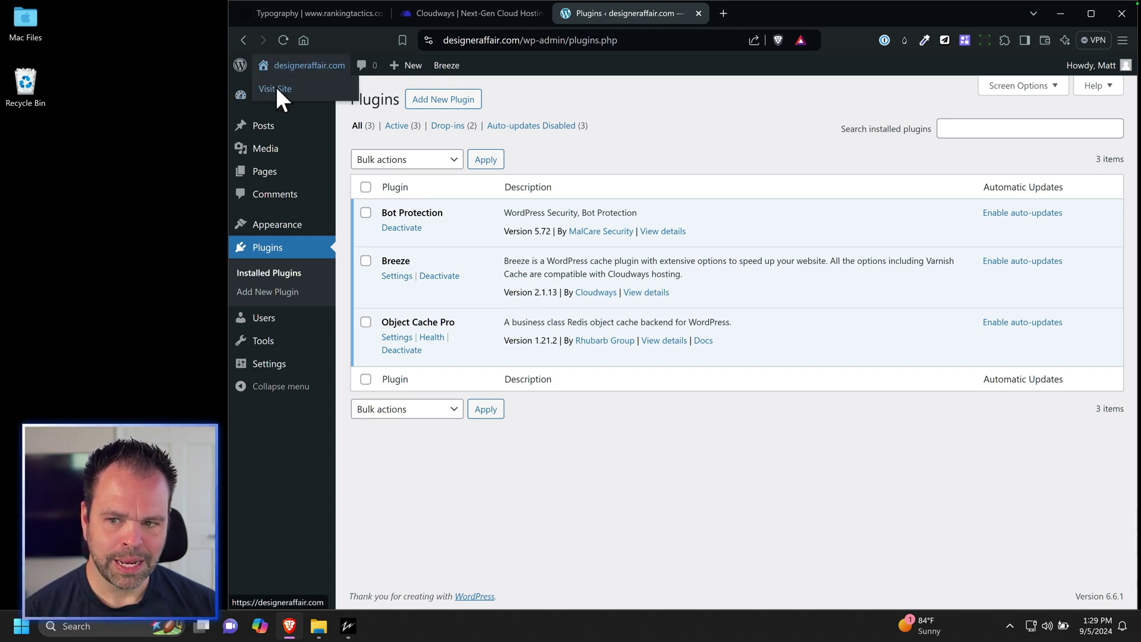
right_click(279, 89)
left_click(315, 101)
left_click(772, 17)
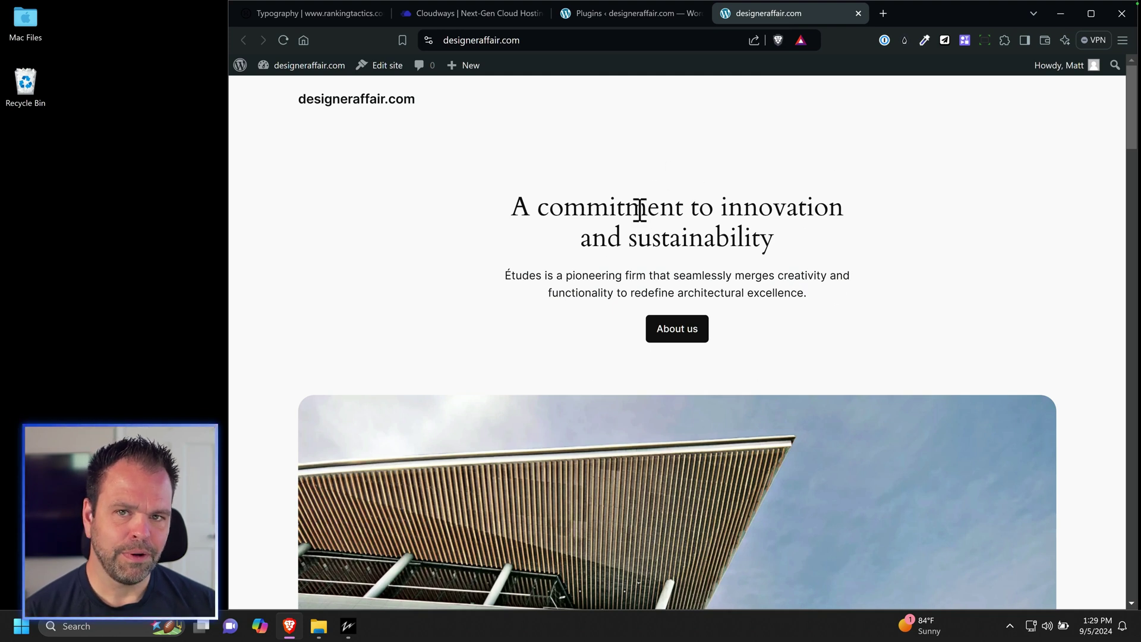
Return to the WordPress admin and view the installed themes.
left_click(620, 17)
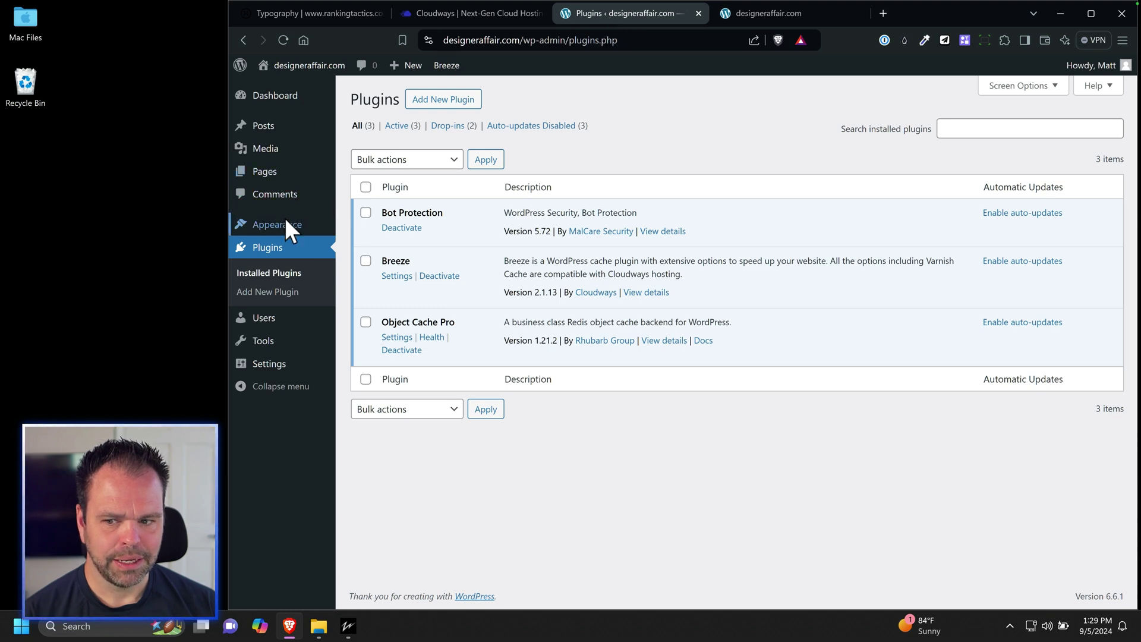
mouse_move(290, 226)
left_click(363, 230)
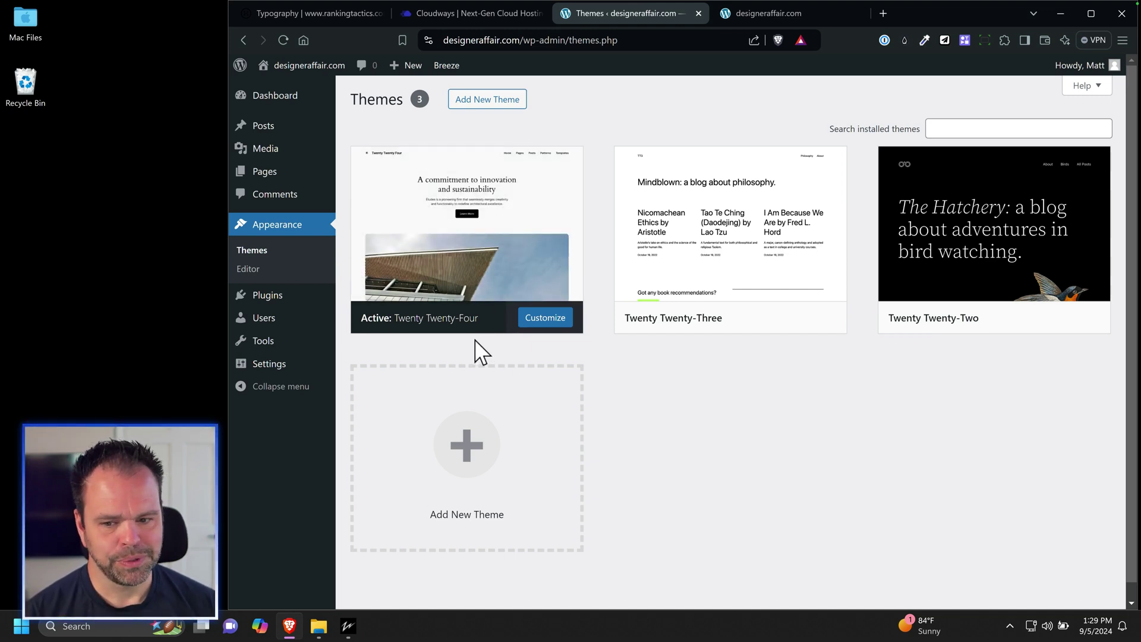
Examine the live homepage's heading, intro text, button, image and lower sections as laid out by the active theme.
left_click(784, 13)
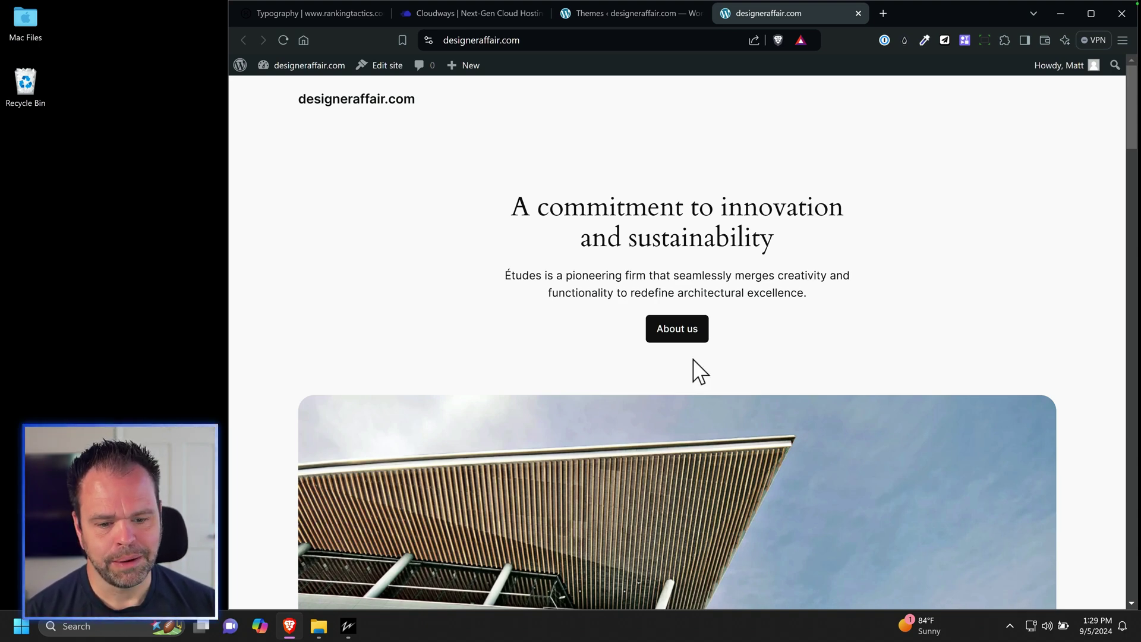
scroll(683, 386, "down", 12)
scroll(668, 428, "up", 12)
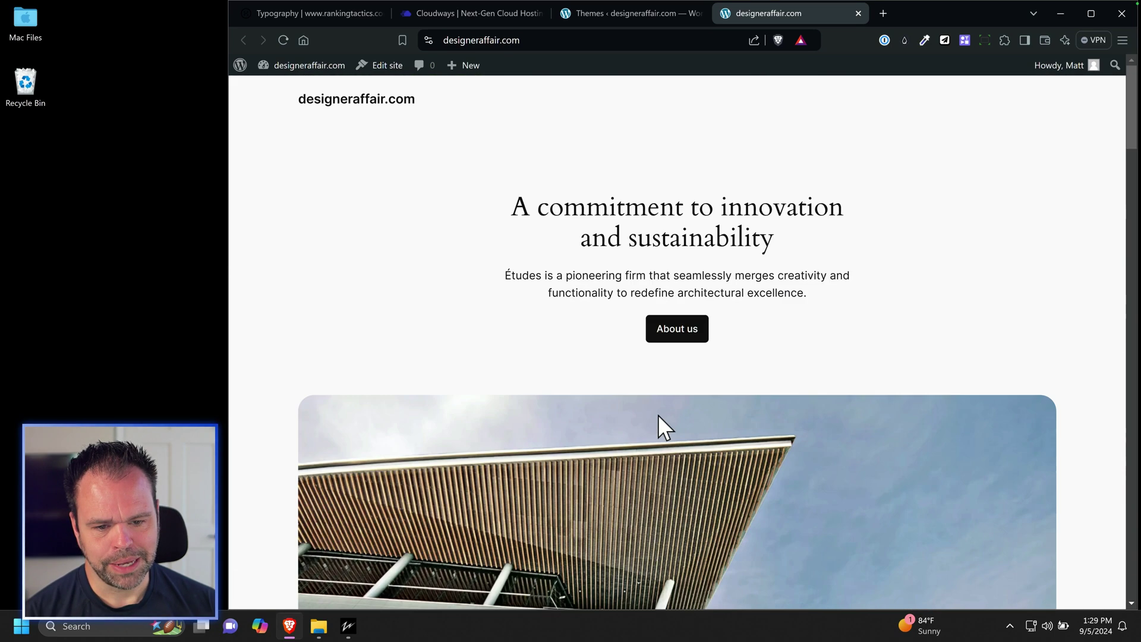
left_click_drag(513, 207, 764, 201)
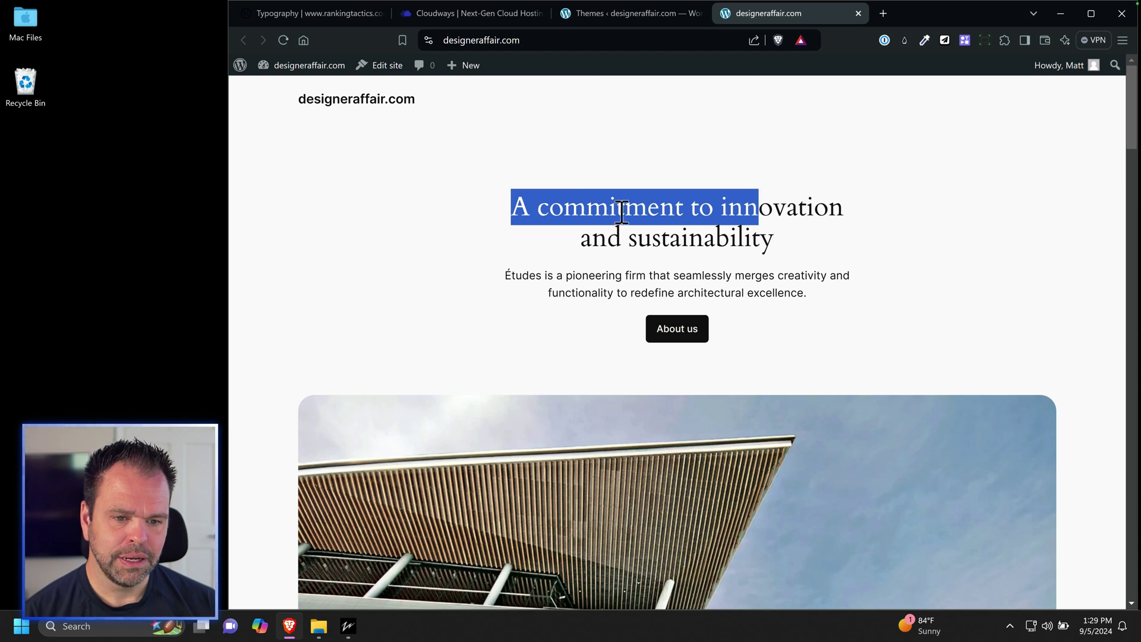
left_click(565, 227)
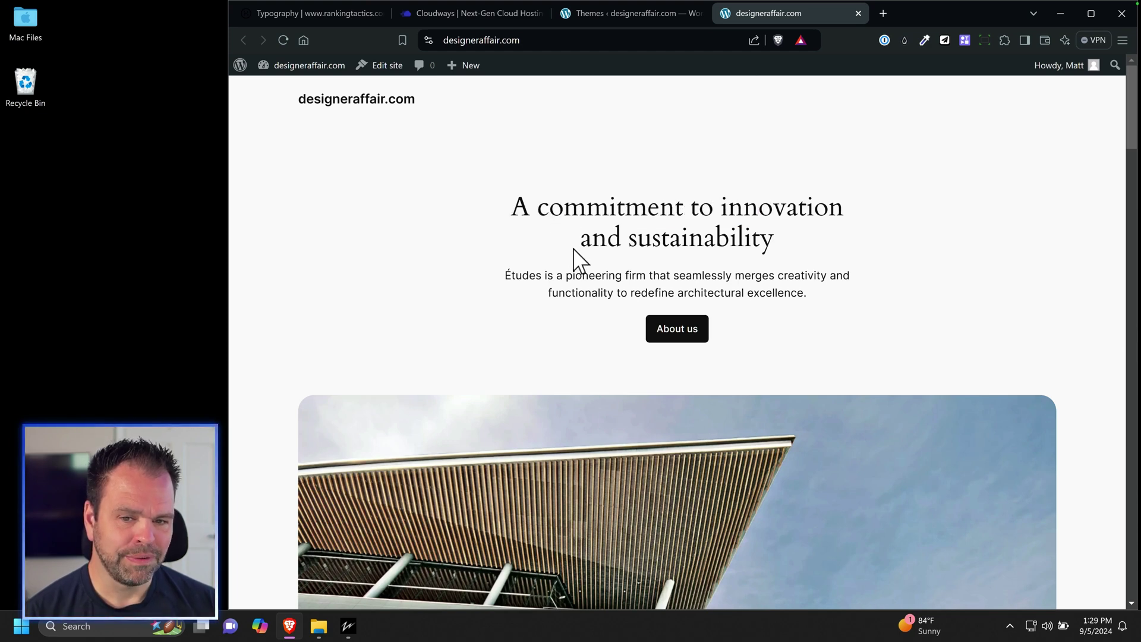
left_click_drag(555, 276, 586, 294)
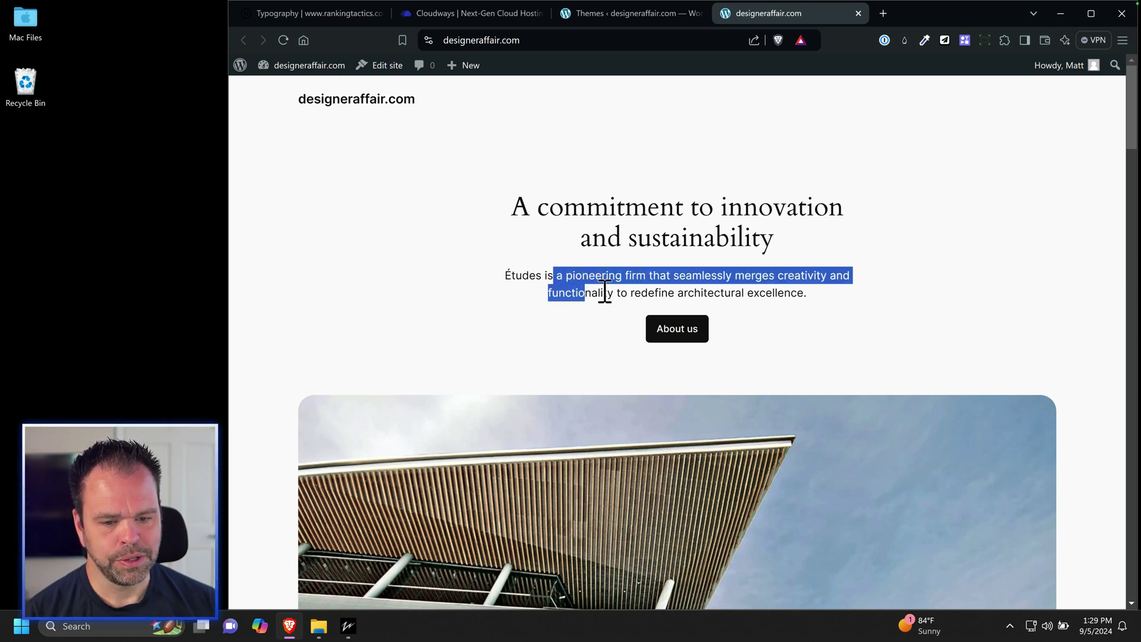
left_click(673, 340)
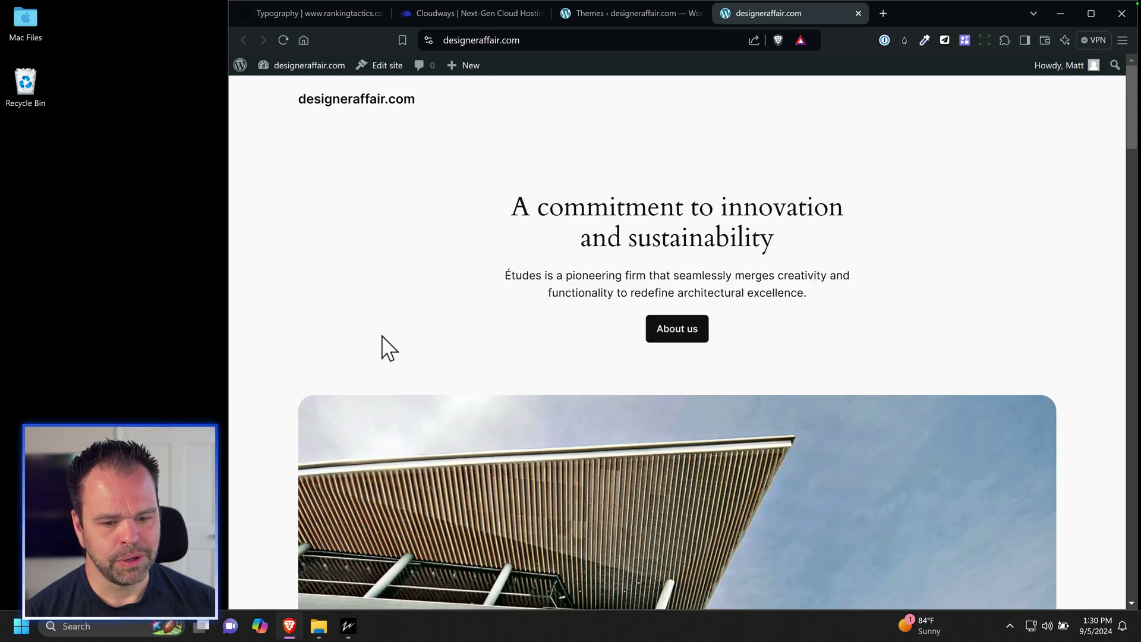
scroll(369, 351, "down", 5)
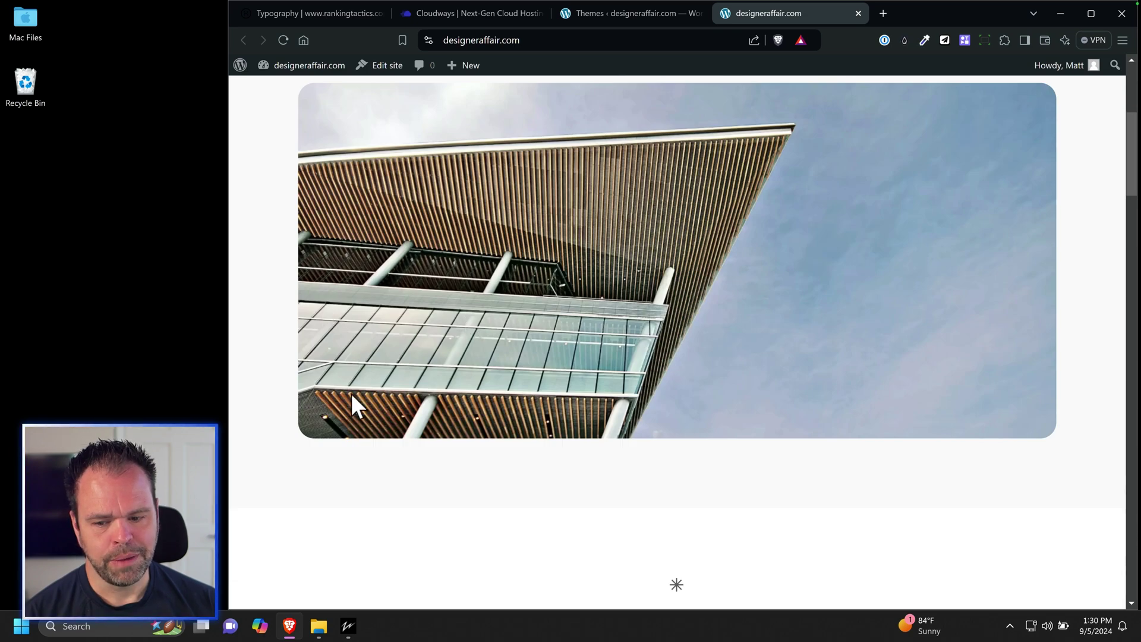
scroll(600, 481, "down", 10)
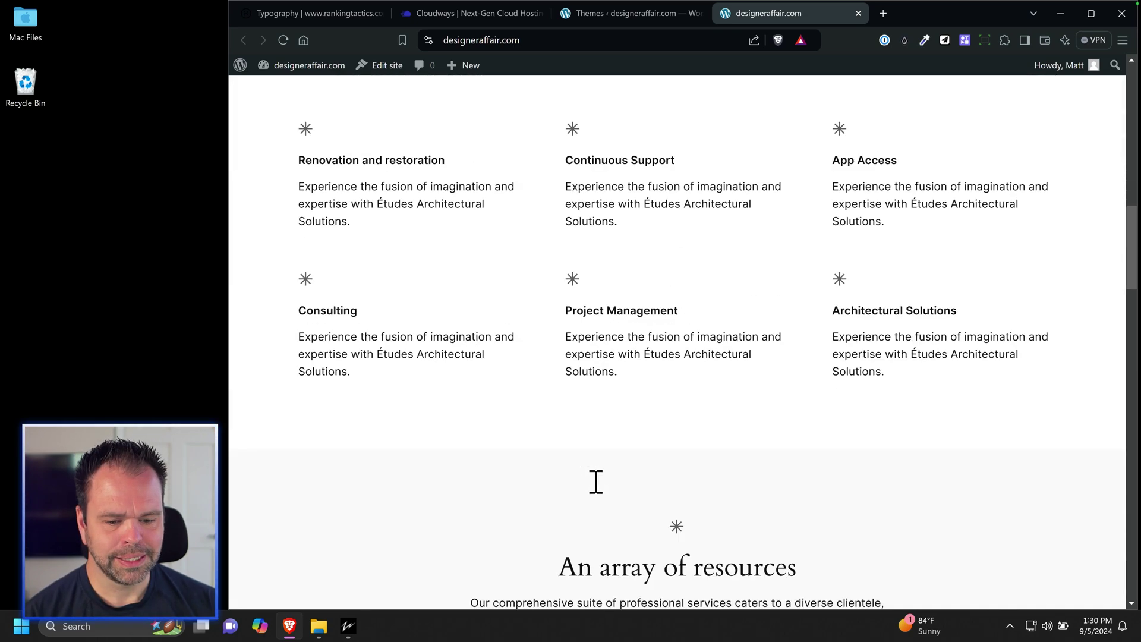
scroll(573, 486, "down", 18)
scroll(588, 492, "up", 20)
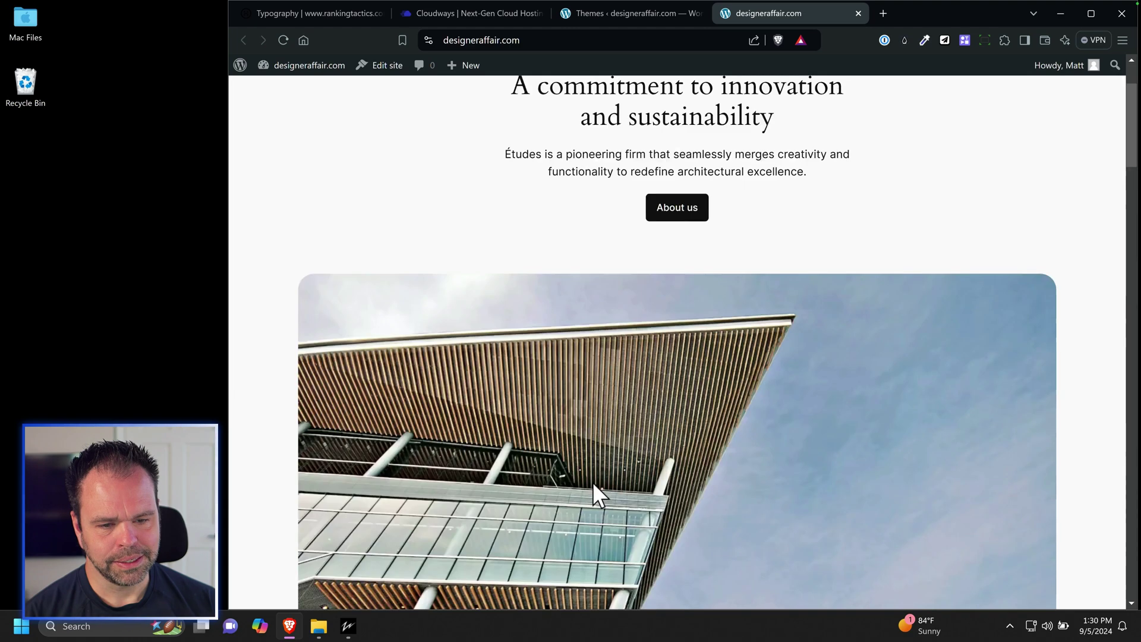
scroll(595, 485, "up", 2)
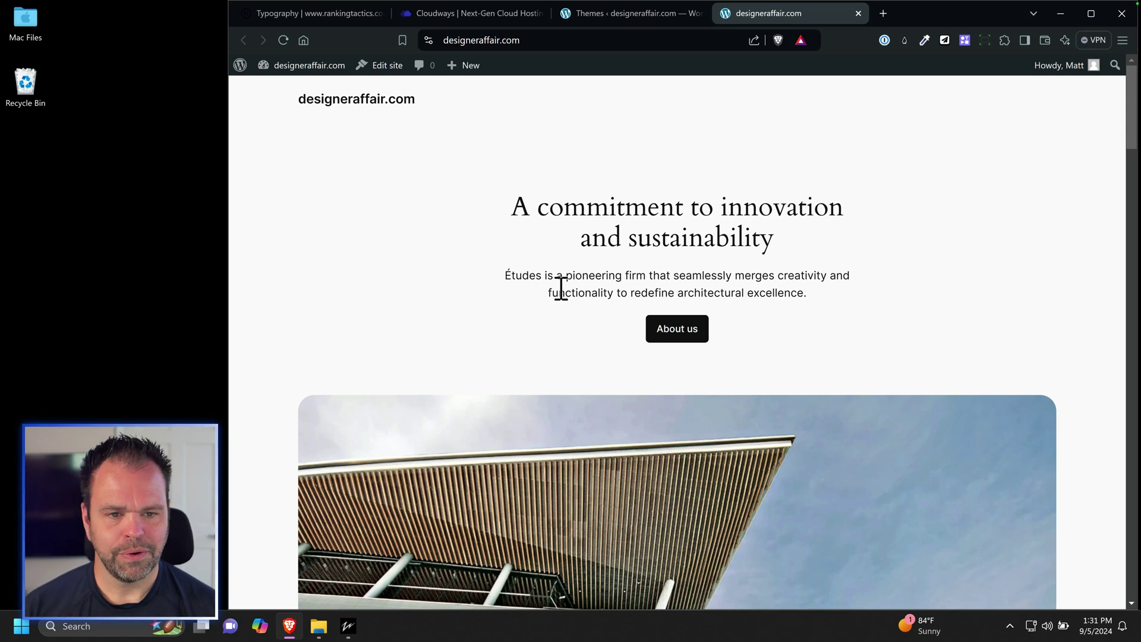
Search the web for "blocksy" in a new tab and look over the Blocksy theme page on creativethemes.com.
left_click(883, 13)
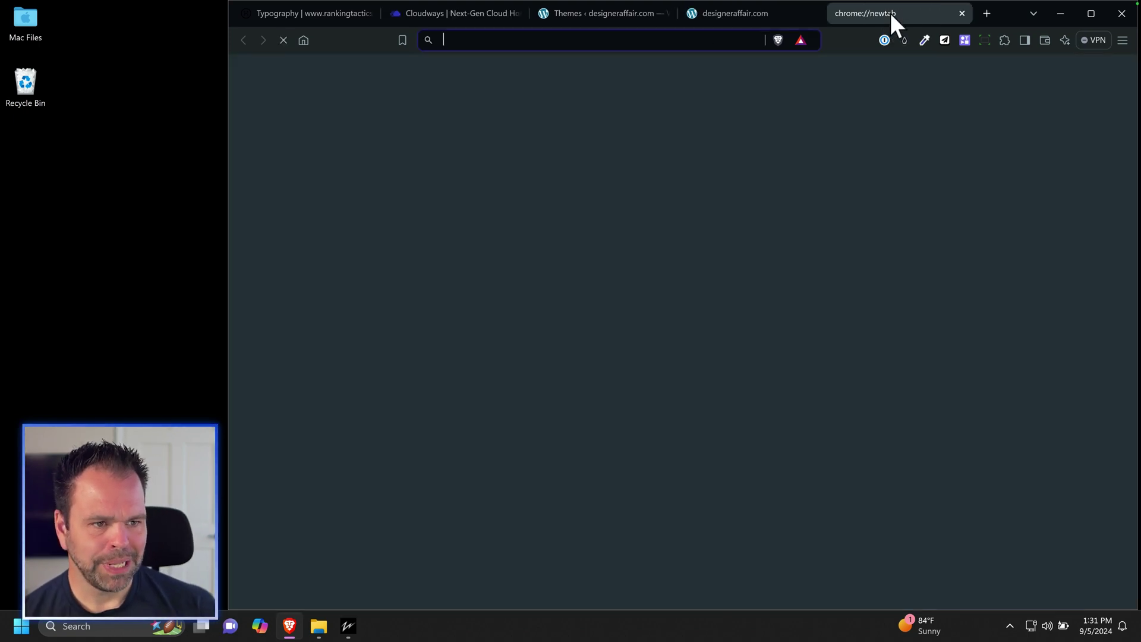
type("blocksy")
key("Return")
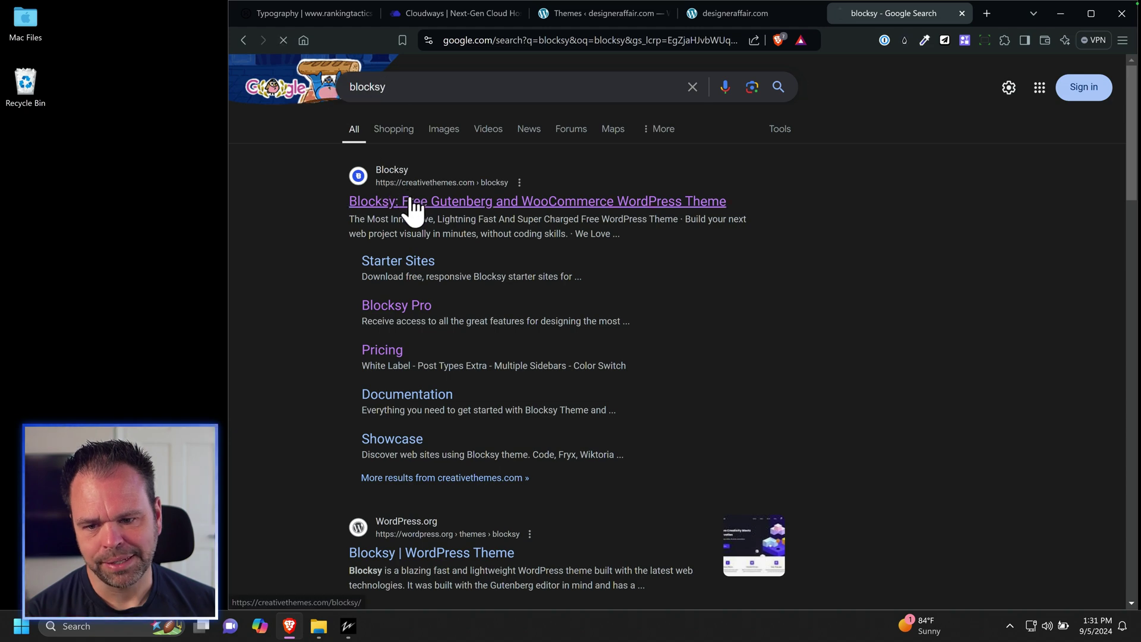
left_click(404, 202)
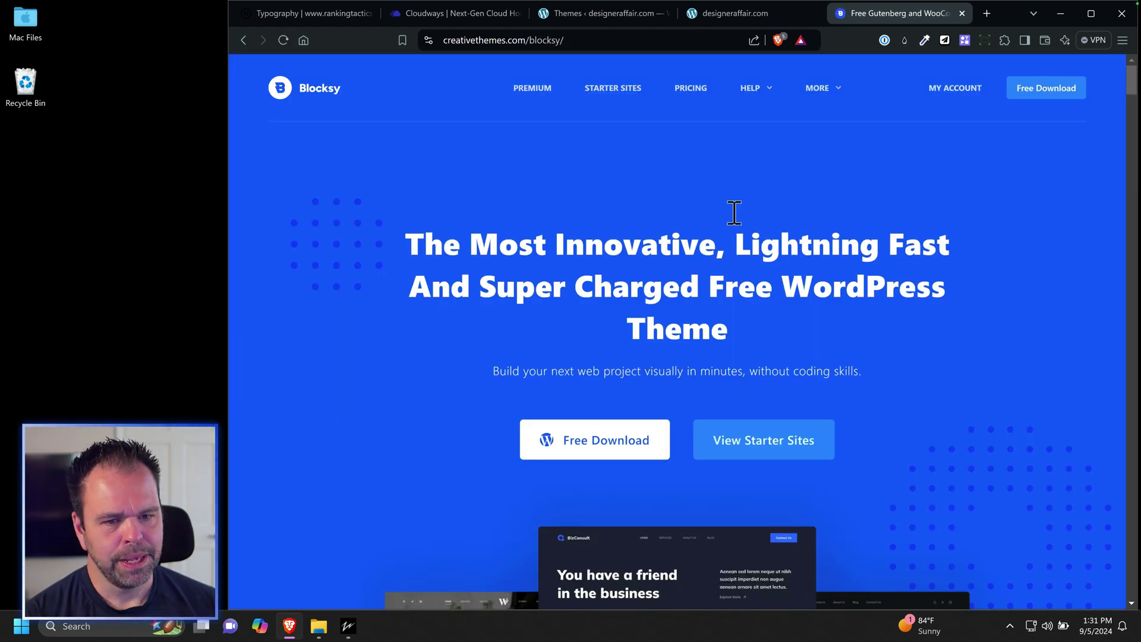
scroll(487, 383, "down", 5)
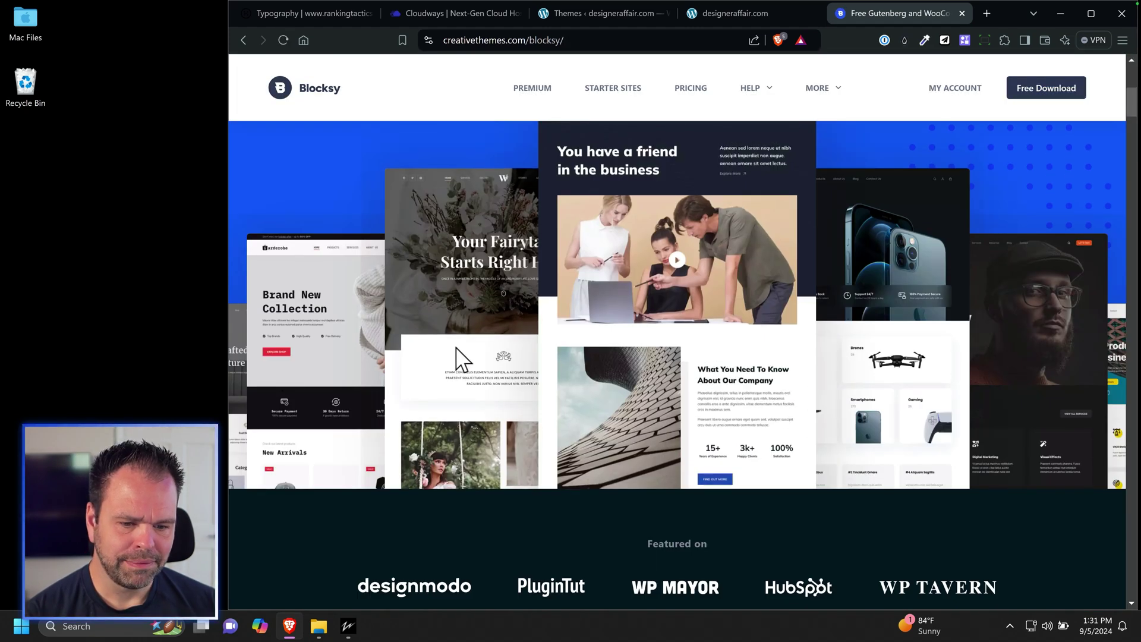
Look over the Blocksy page's customer reviews and feature grid, highlighting the Fully Responsive heading.
scroll(886, 383, "down", 10)
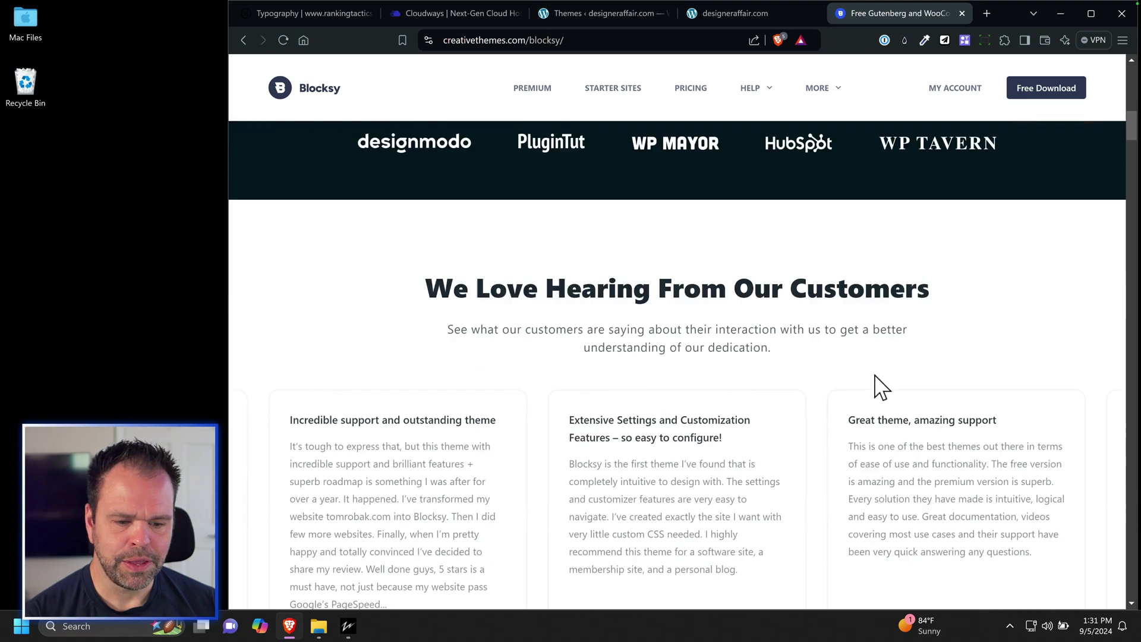
scroll(868, 373, "down", 5)
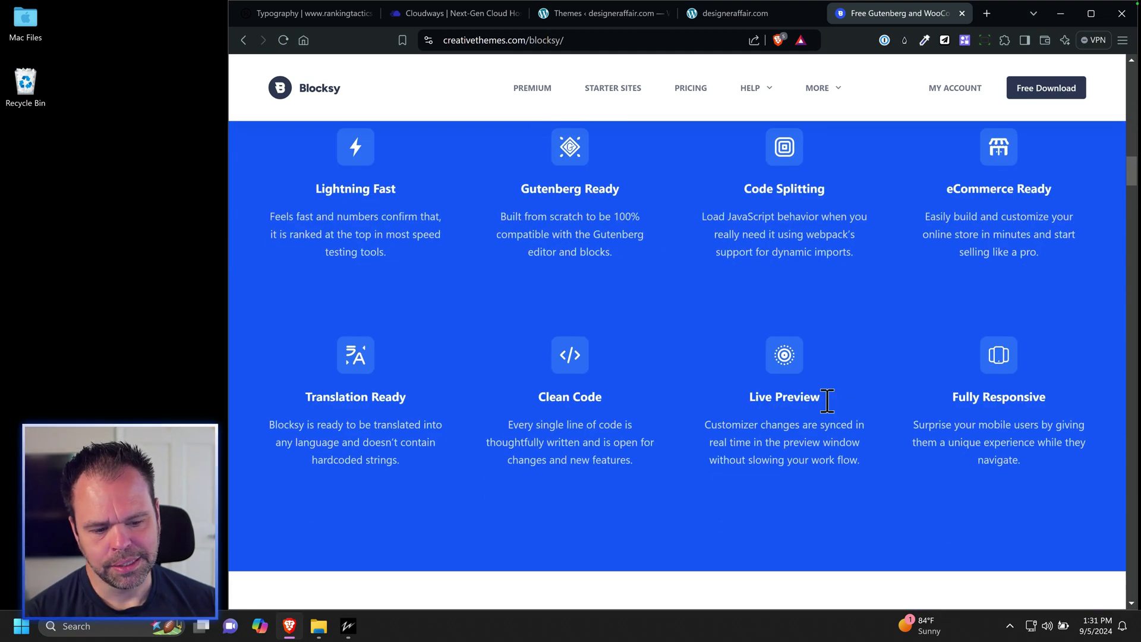
left_click_drag(1050, 392, 940, 397)
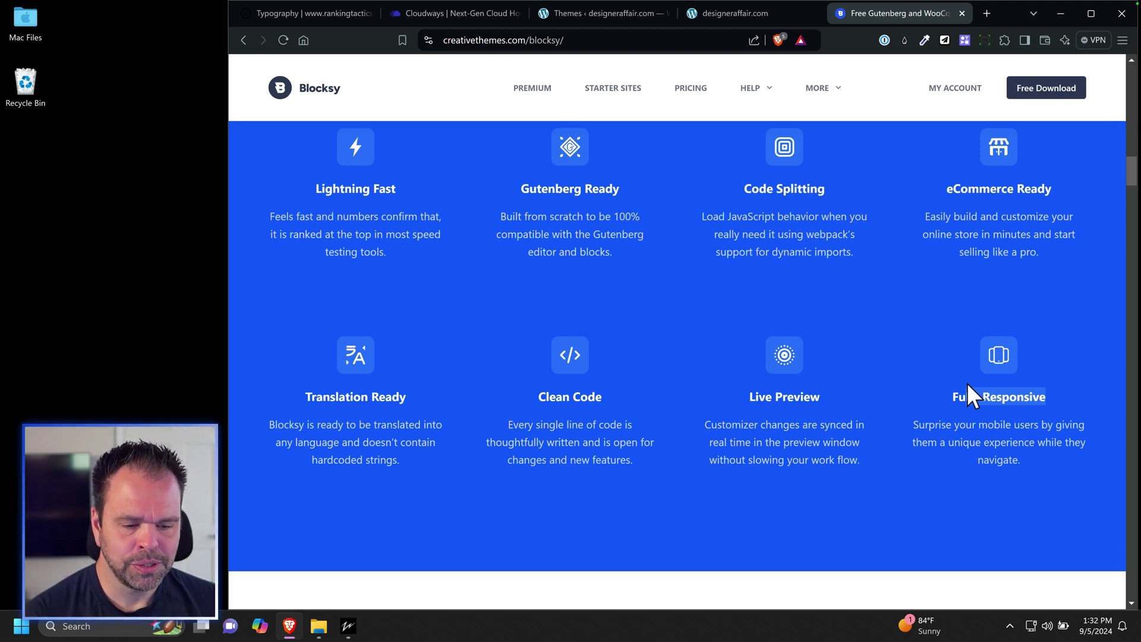
left_click(877, 322)
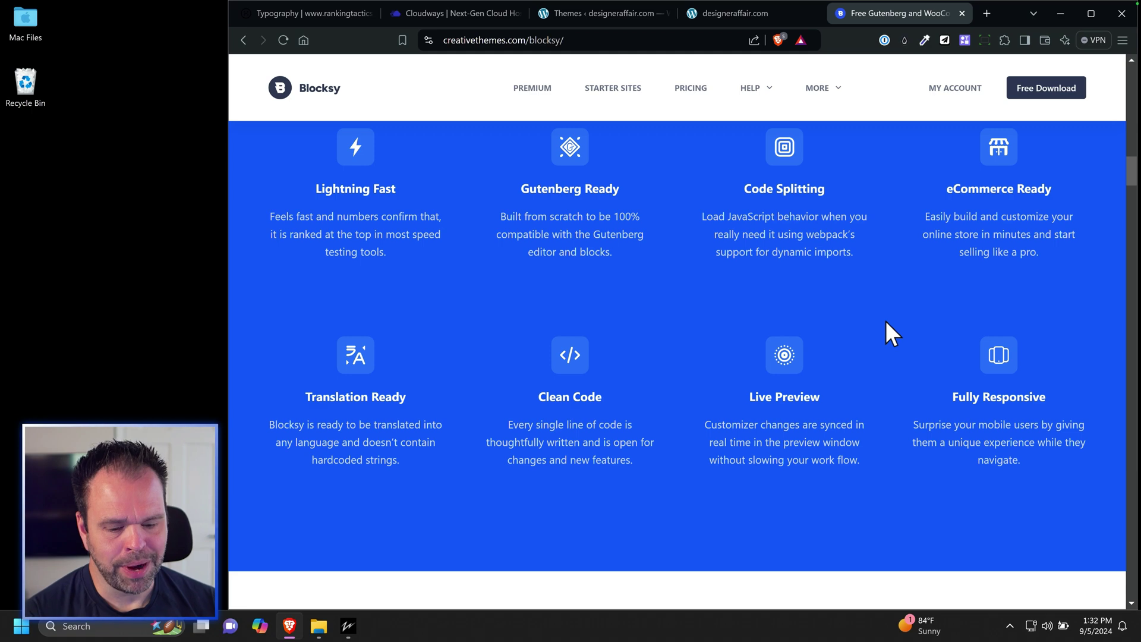
Open the browser's developer tools and preview the Blocksy page in device emulation at iPad Air size.
key("ctrl+shift+i")
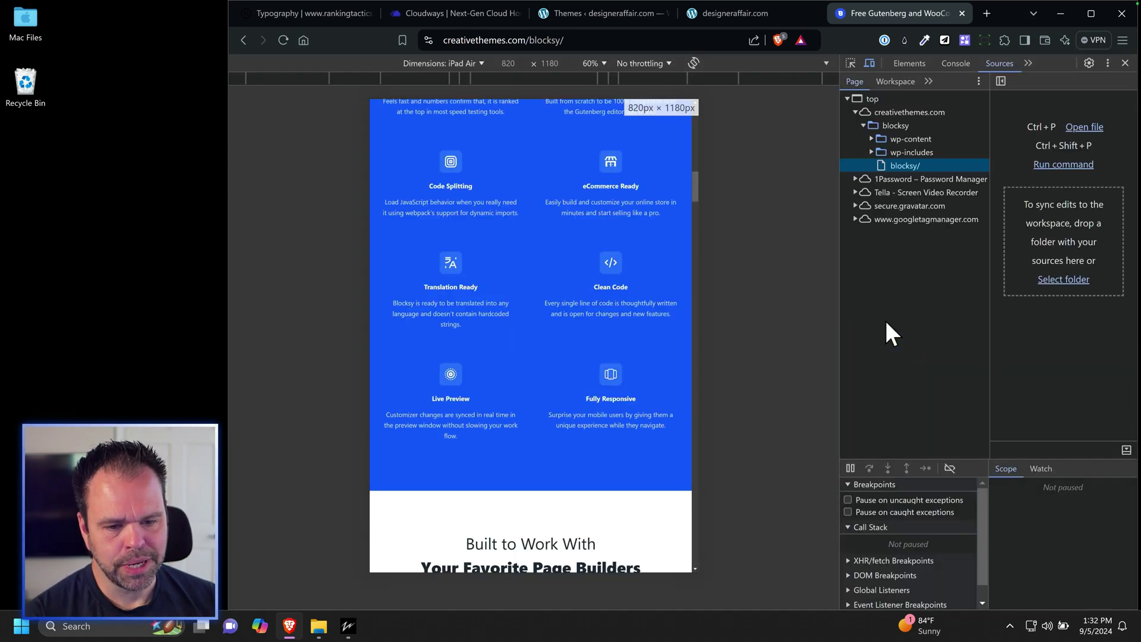
left_click(870, 63)
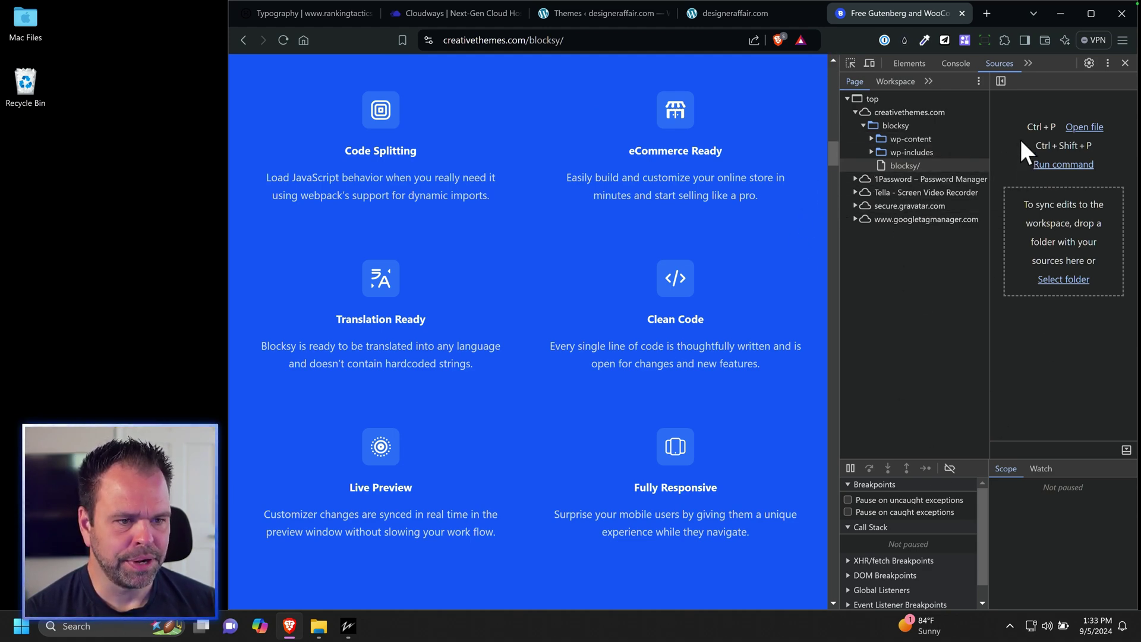
left_click(870, 63)
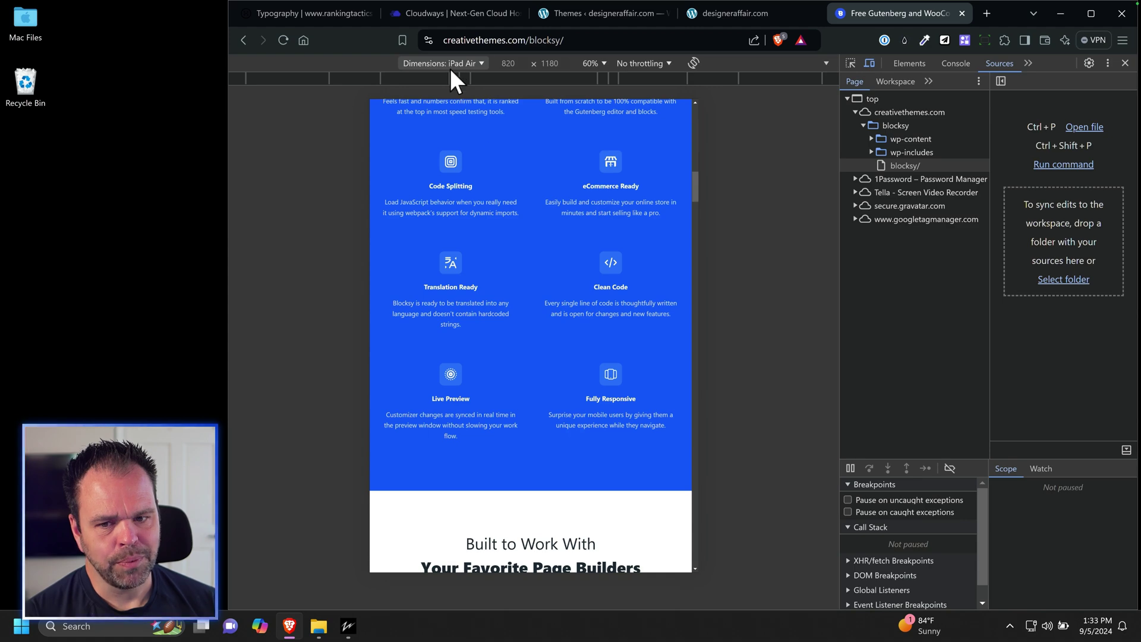
scroll(479, 216, "up", 15)
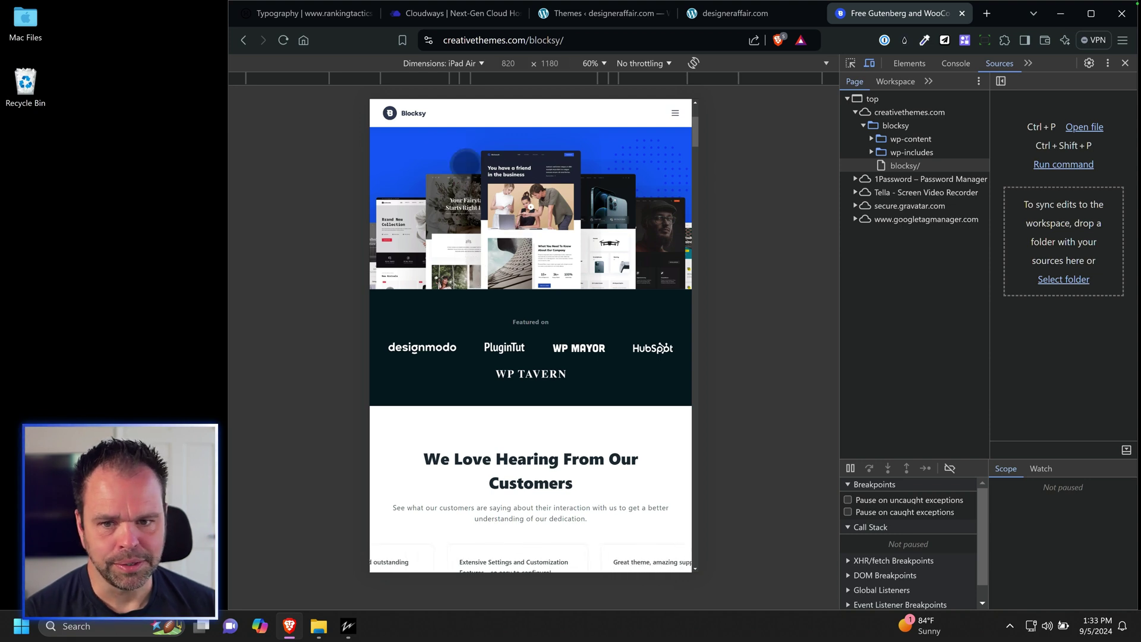
Switch the device preview to iPhone SE and check how the hero and featured-on sections adapt.
left_click(465, 64)
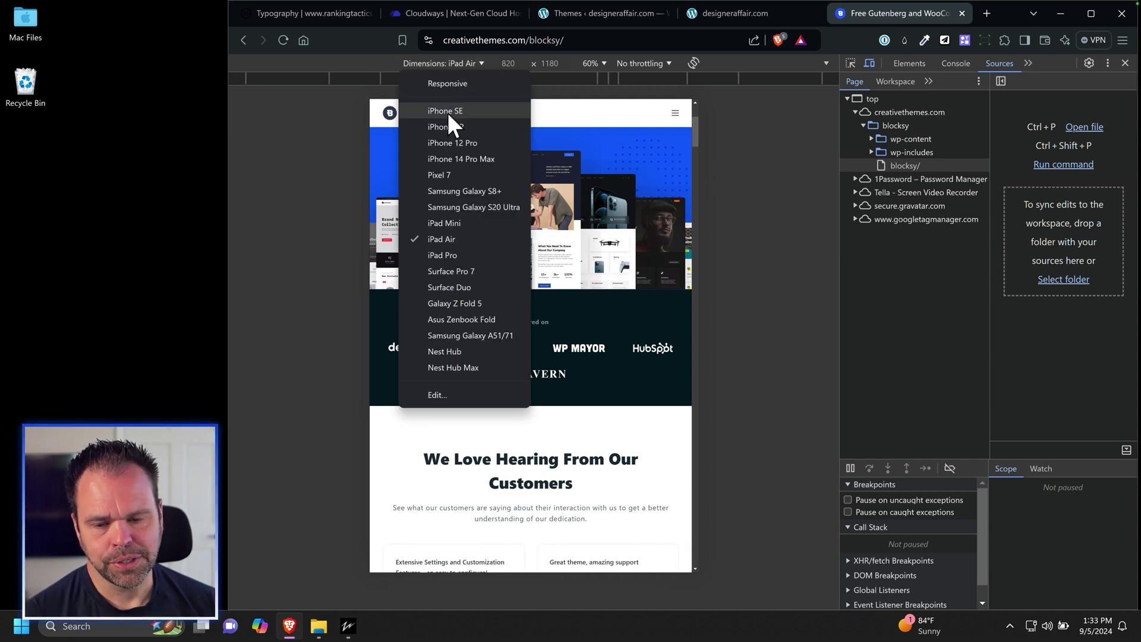
left_click(448, 113)
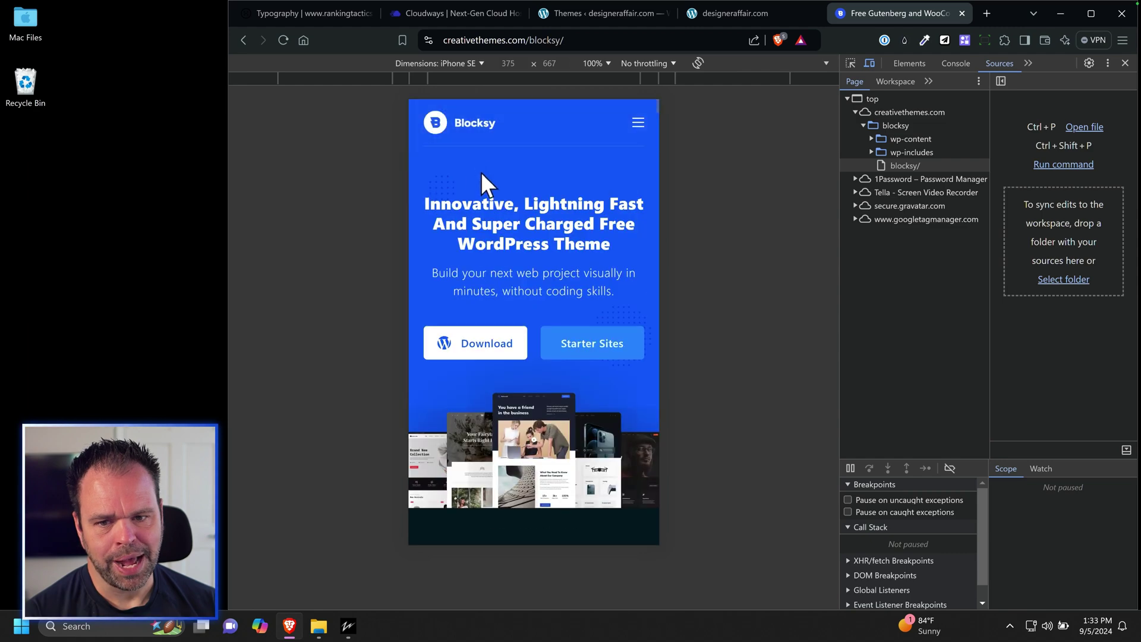
scroll(584, 375, "down", 10)
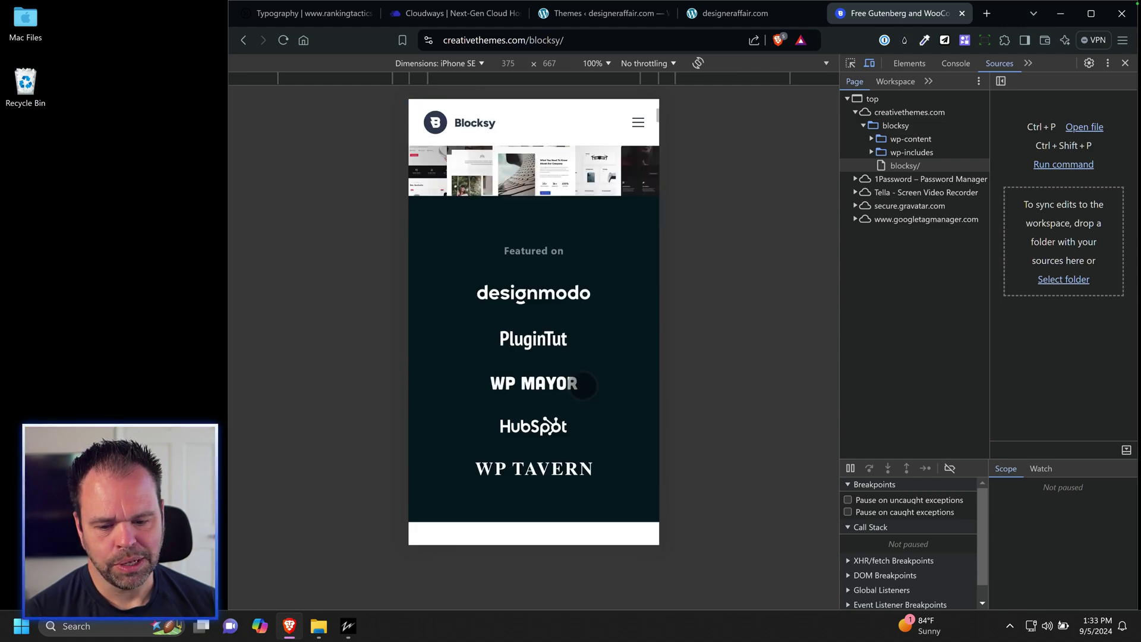
scroll(535, 238, "up", 10)
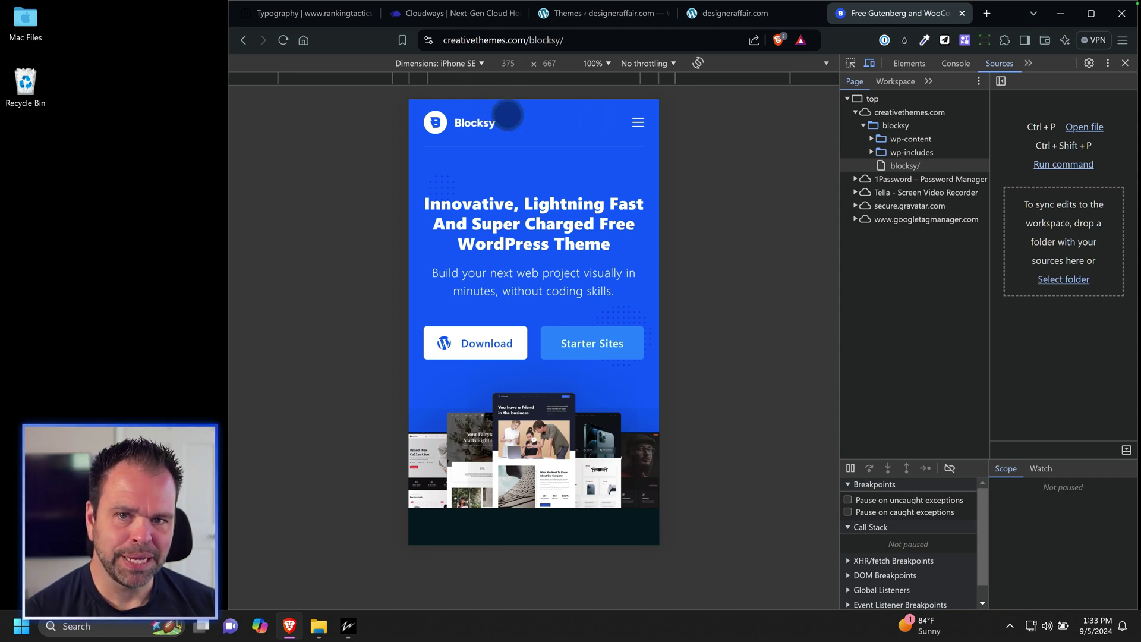
Preview the page as iPhone 14 Pro Max and check how the feature list is laid out.
left_click(456, 63)
left_click(440, 154)
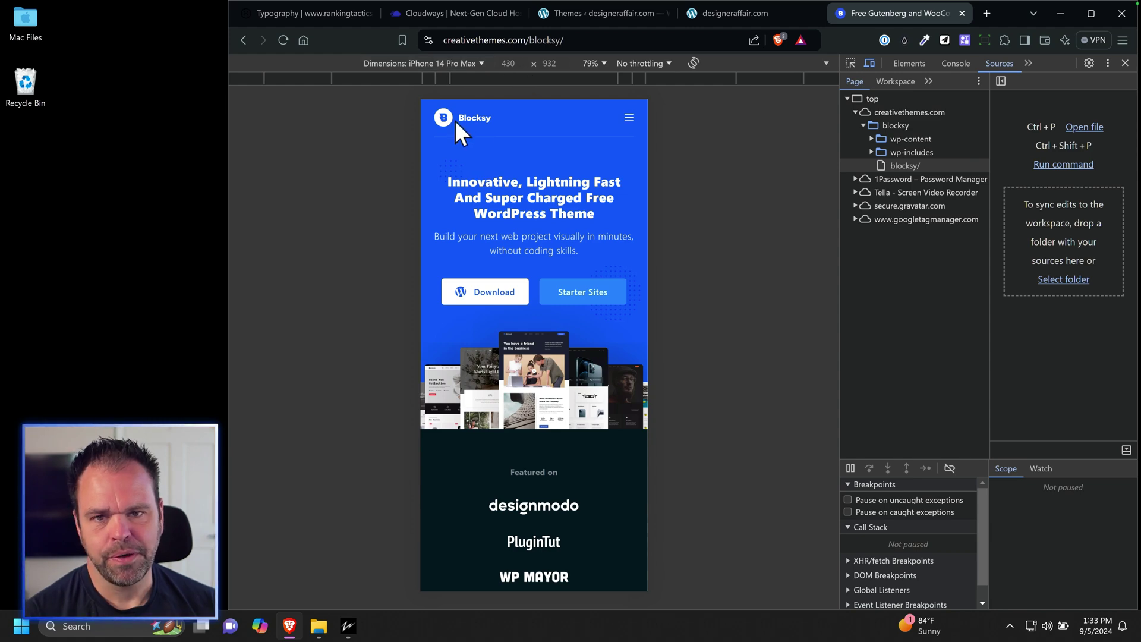
scroll(537, 370, "down", 20)
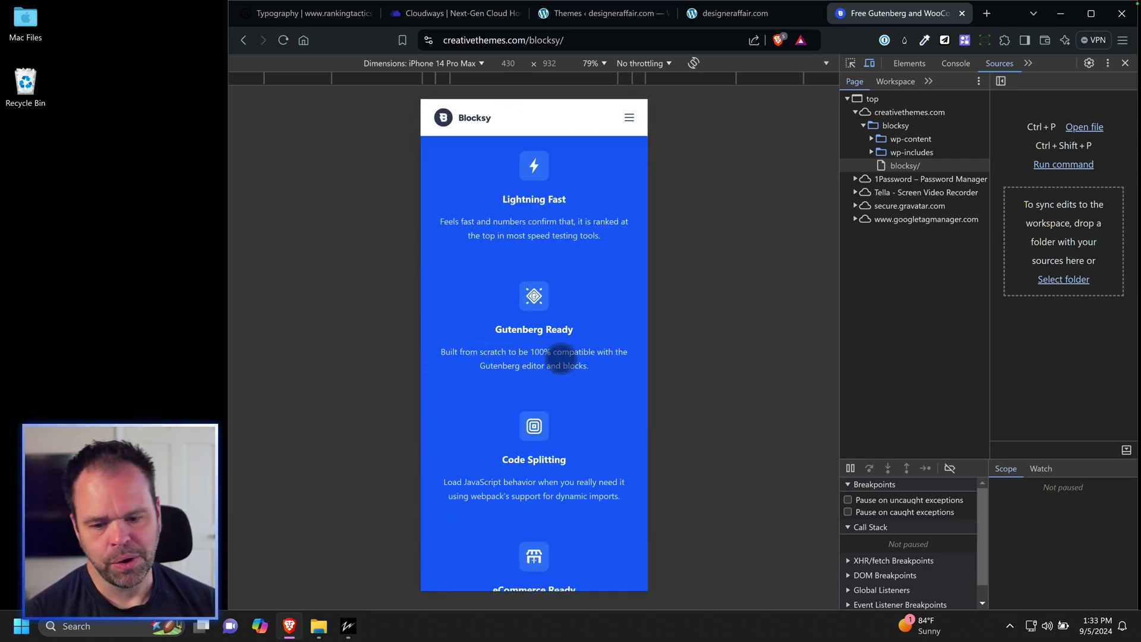
scroll(561, 357, "up", 20)
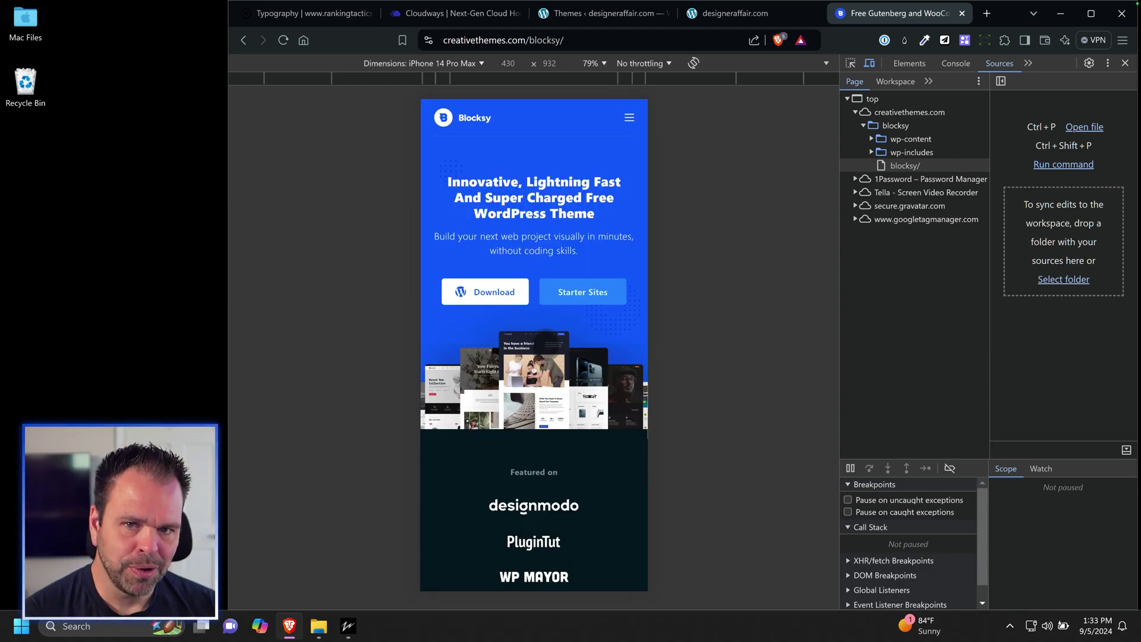
Return the device preview to iPhone SE and look through the page down to the customer reviews.
left_click(462, 64)
left_click(423, 112)
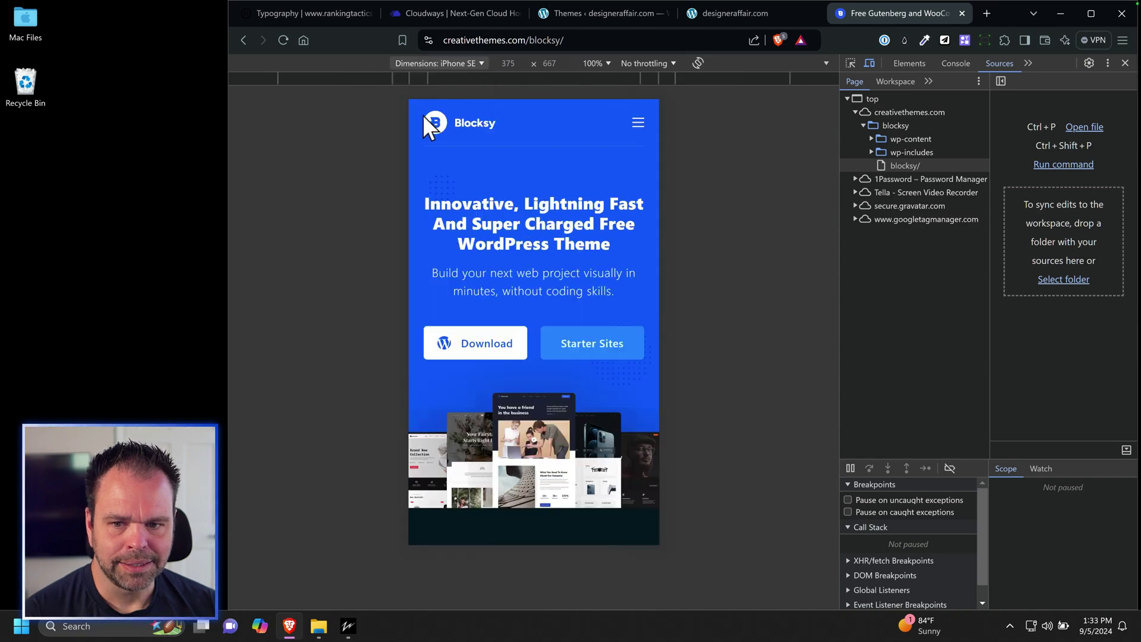
scroll(634, 255, "down", 5)
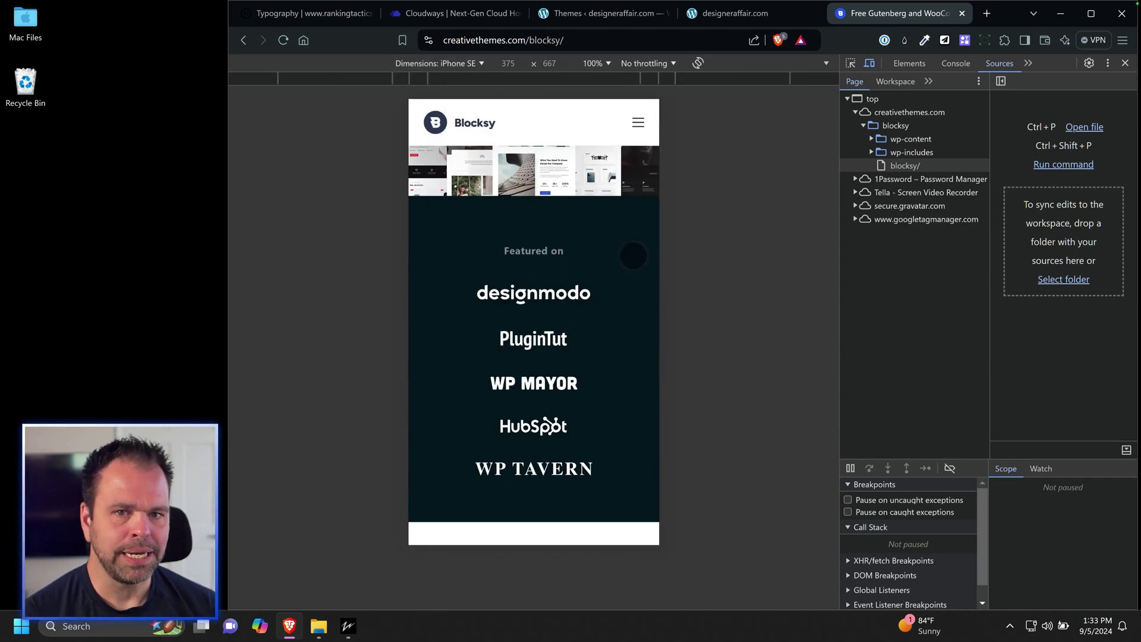
scroll(633, 256, "down", 10)
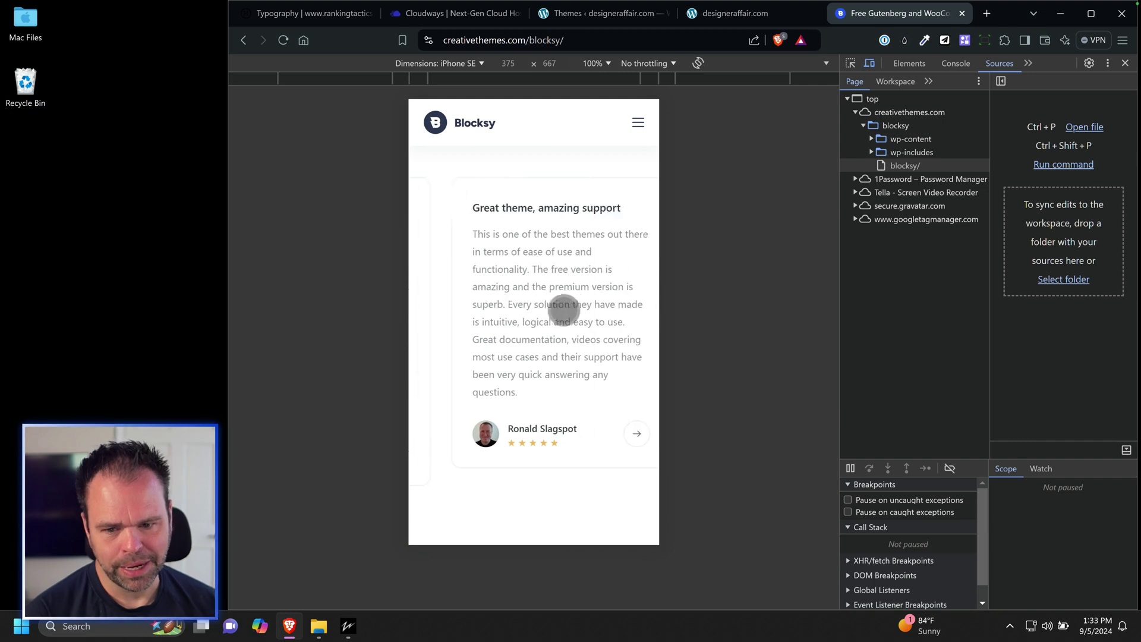
Set the device preview to Responsive, and exit device emulation and the developer tools.
left_click(465, 63)
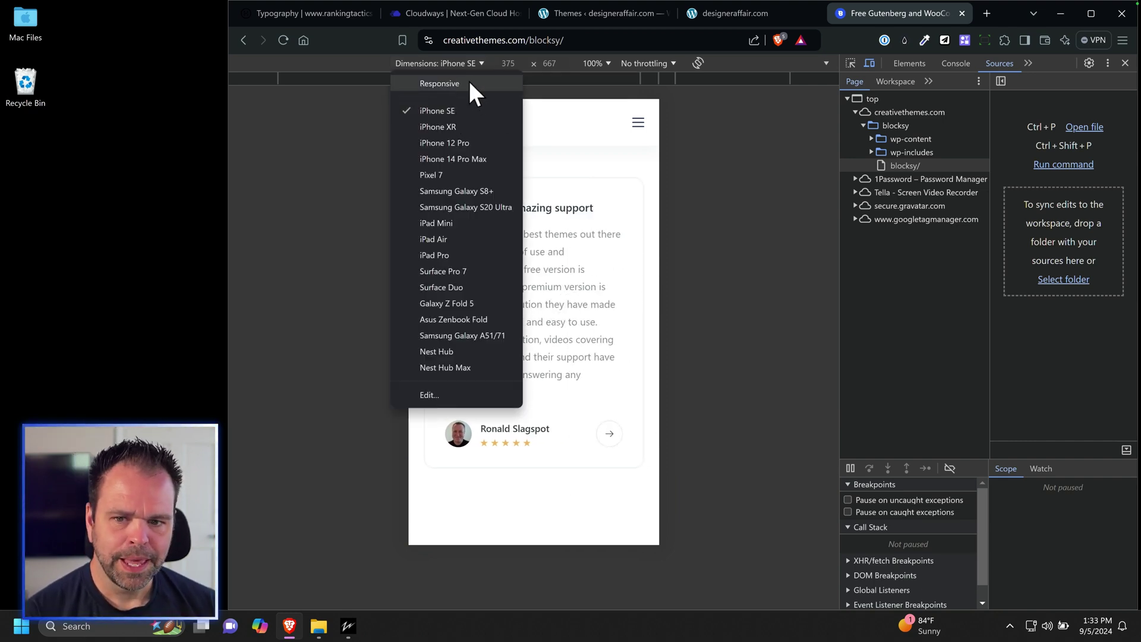
left_click(467, 83)
left_click(870, 63)
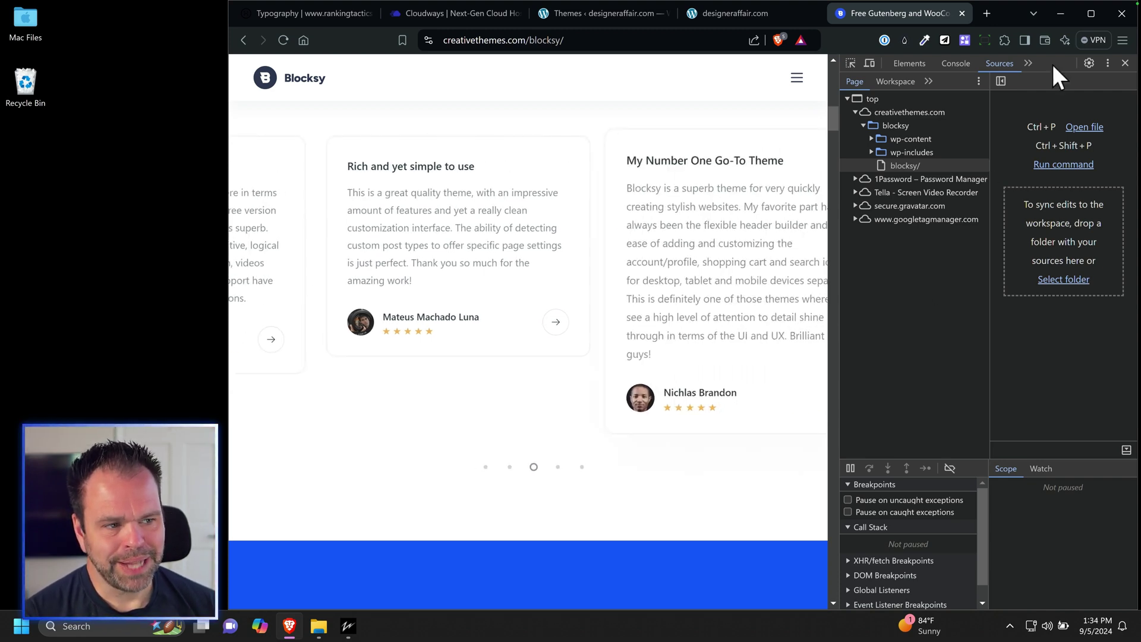
left_click(1125, 63)
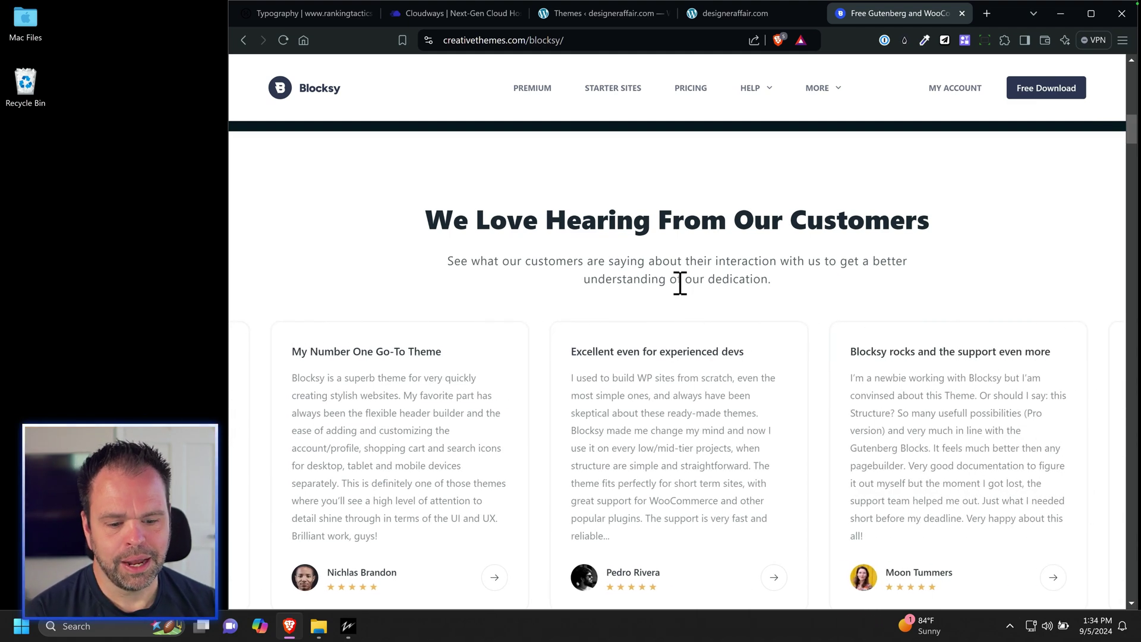
Review the Blocksy page's Ultra Performance scores and its layout, header, footer and sidebar options.
scroll(665, 316, "down", 5)
scroll(668, 321, "down", 10)
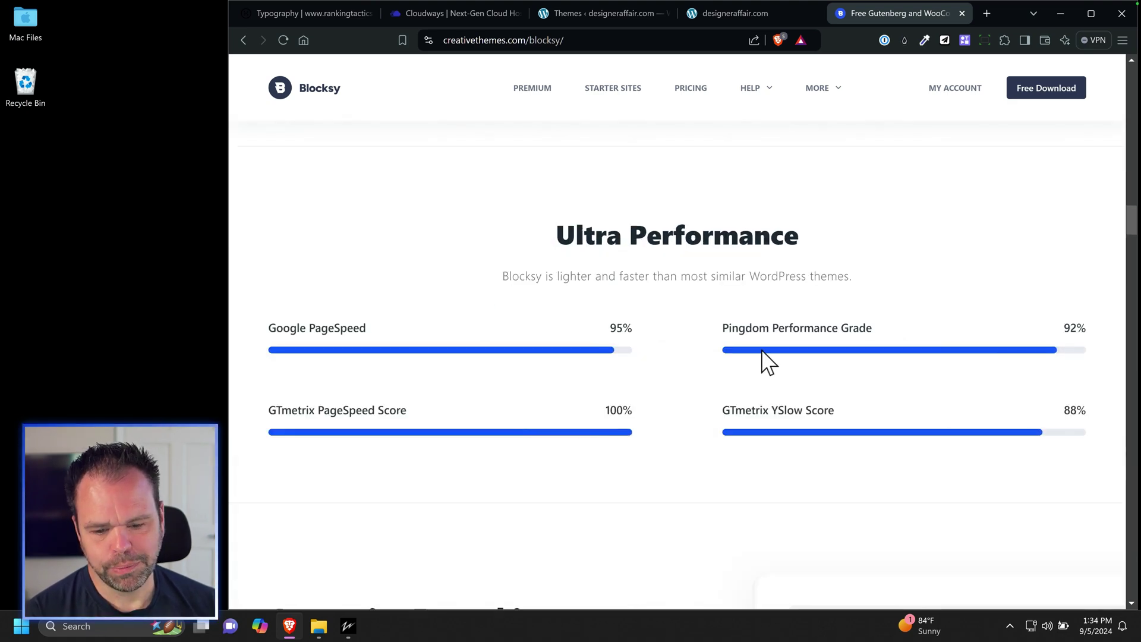
scroll(613, 409, "down", 8)
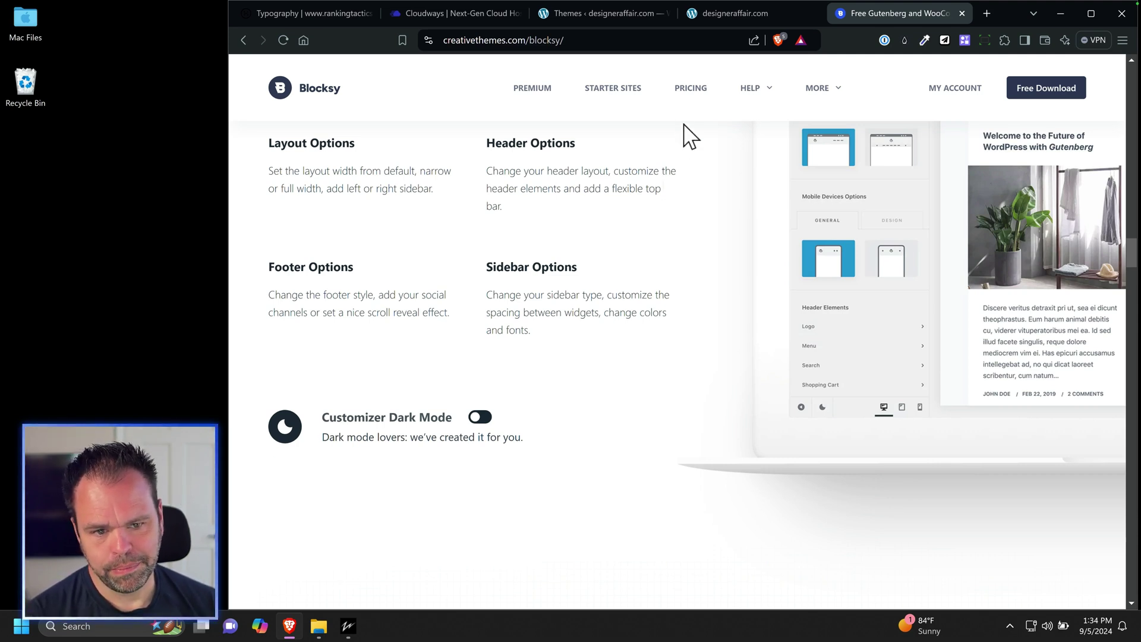
Open the Blocksy pricing page and compare the annual Personal, Business and Agency plans.
left_click(689, 99)
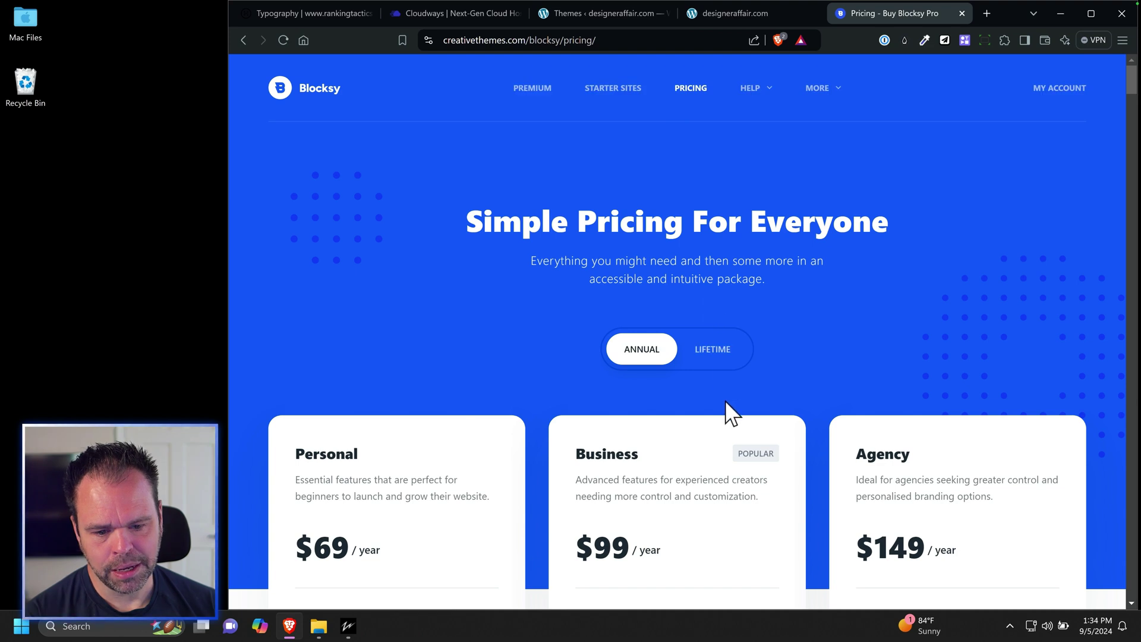
scroll(725, 401, "down", 3)
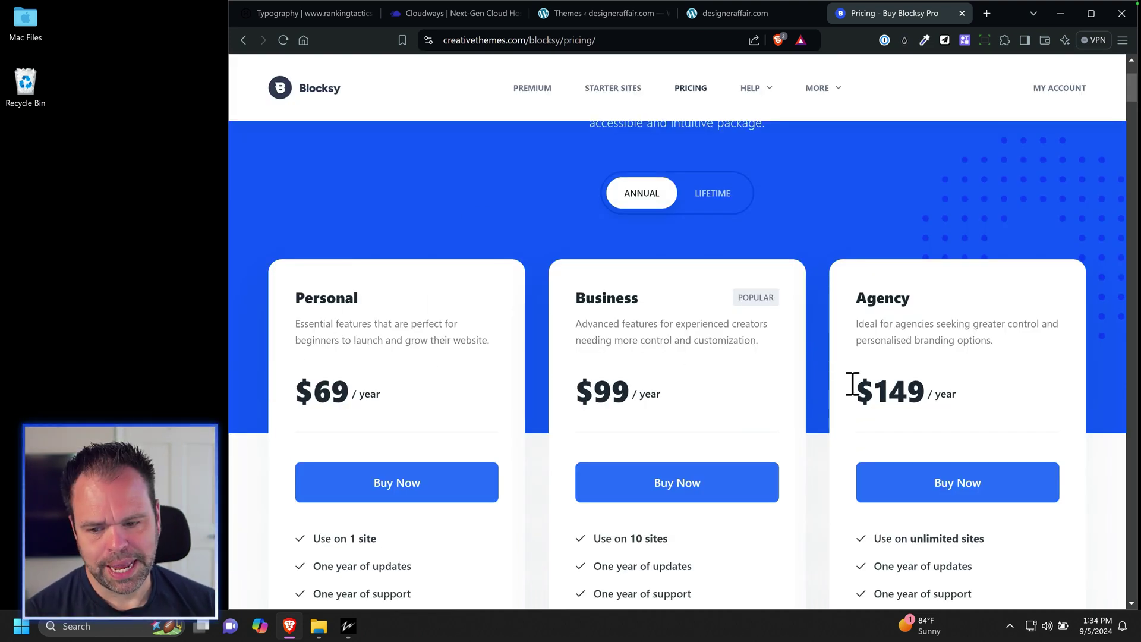
scroll(687, 516, "down", 3)
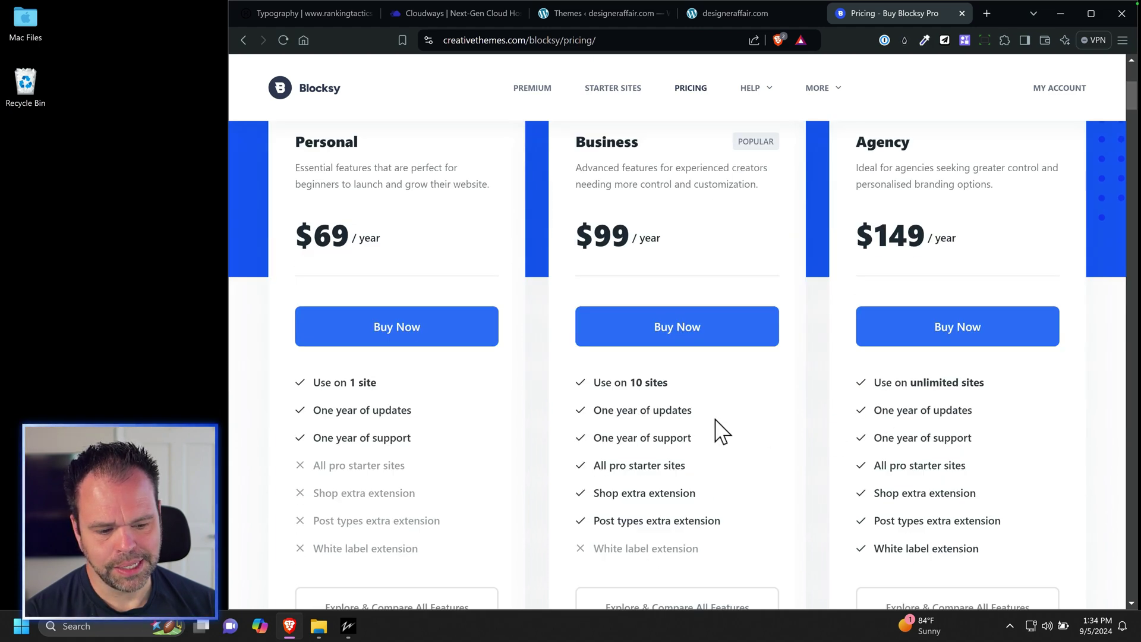
scroll(722, 434, "up", 3)
Show the lifetime pricing and compare the prices and inclusions of the three plans.
left_click(710, 195)
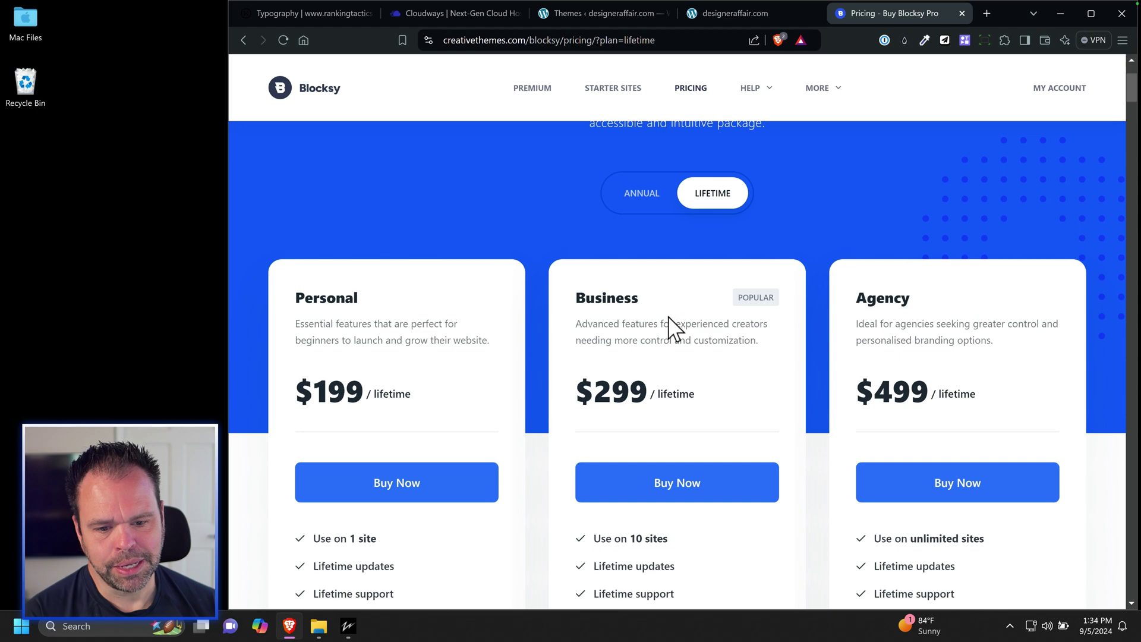
scroll(660, 326, "down", 5)
scroll(659, 341, "up", 5)
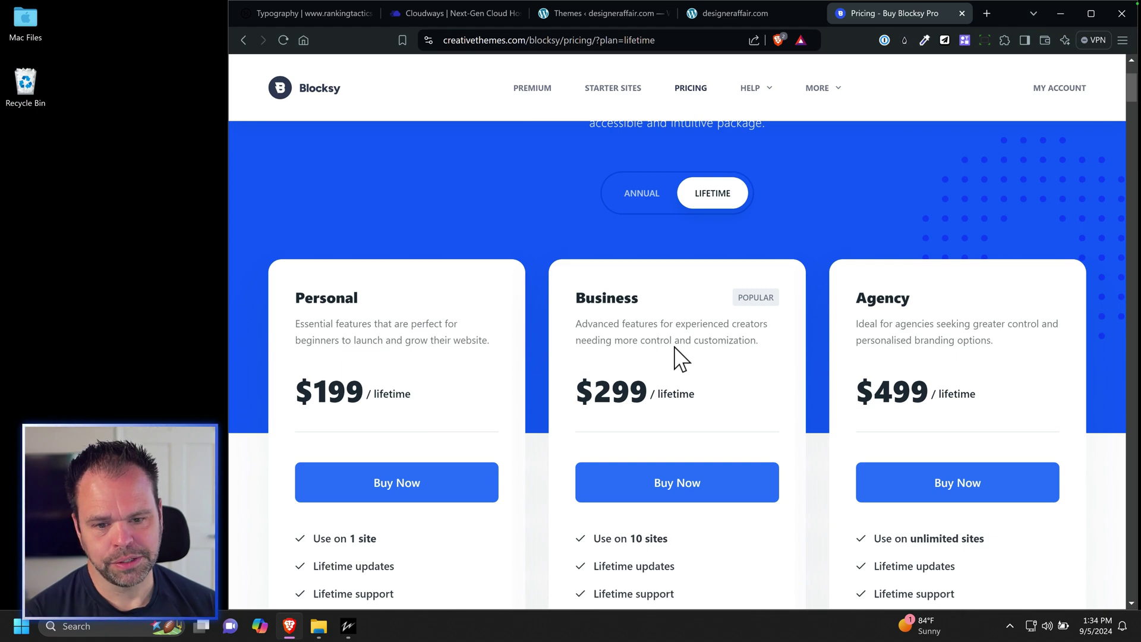
scroll(670, 338, "down", 3)
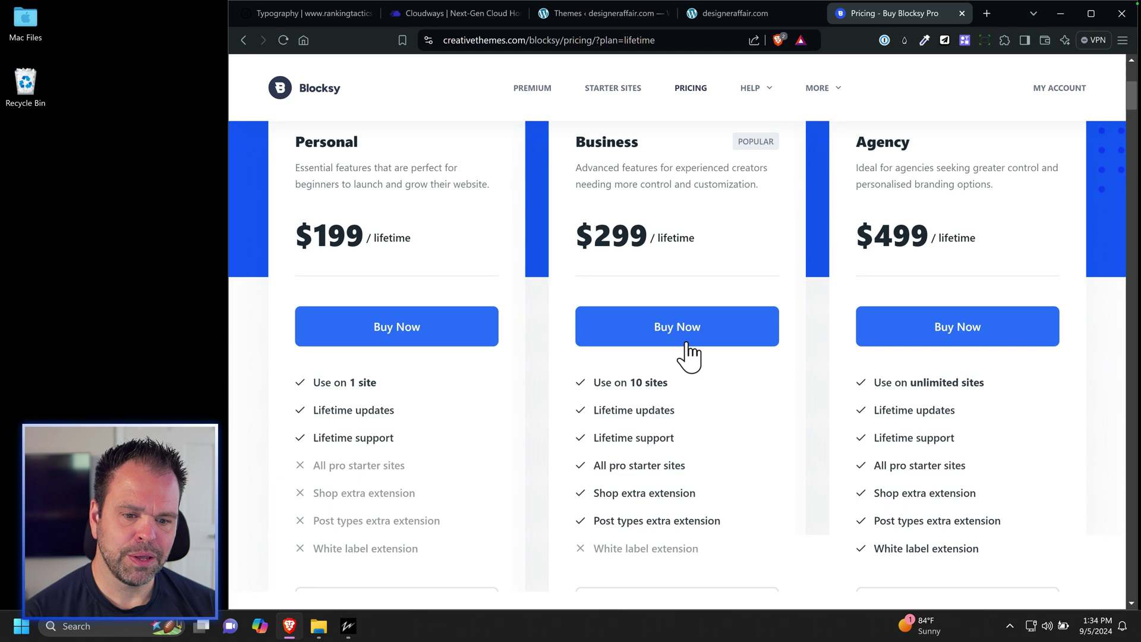
Compare the free and paid plans in the General Features table, highlighting Translation Ready, Google Analytics Support, Dark Mode Switch and Custom Code Snippets.
scroll(670, 349, "down", 8)
scroll(684, 357, "down", 15)
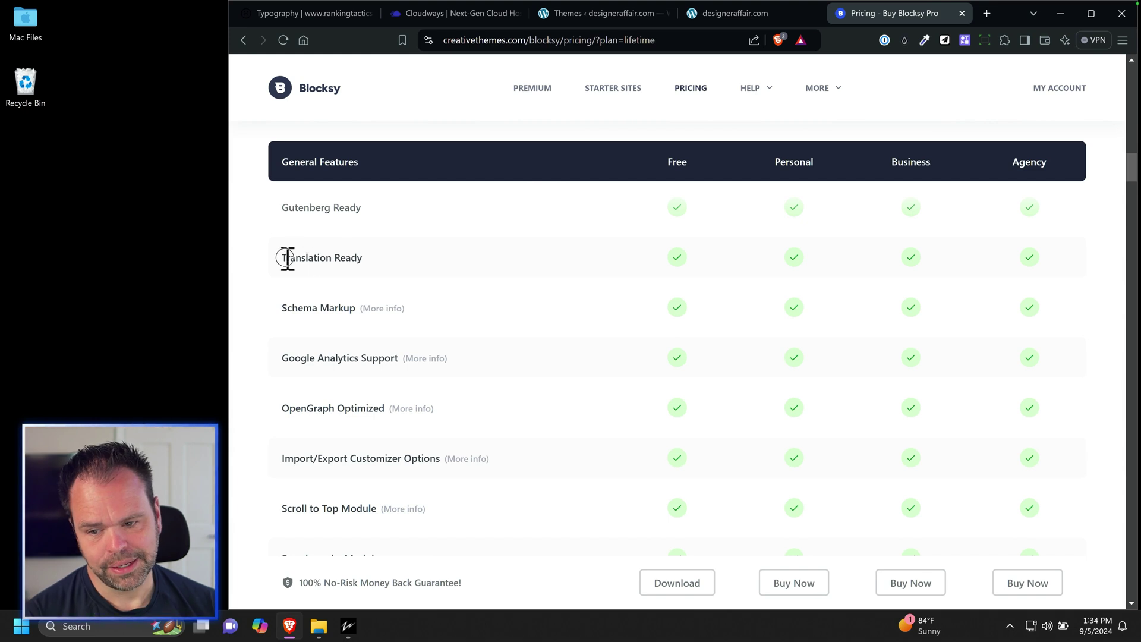
left_click_drag(287, 258, 383, 262)
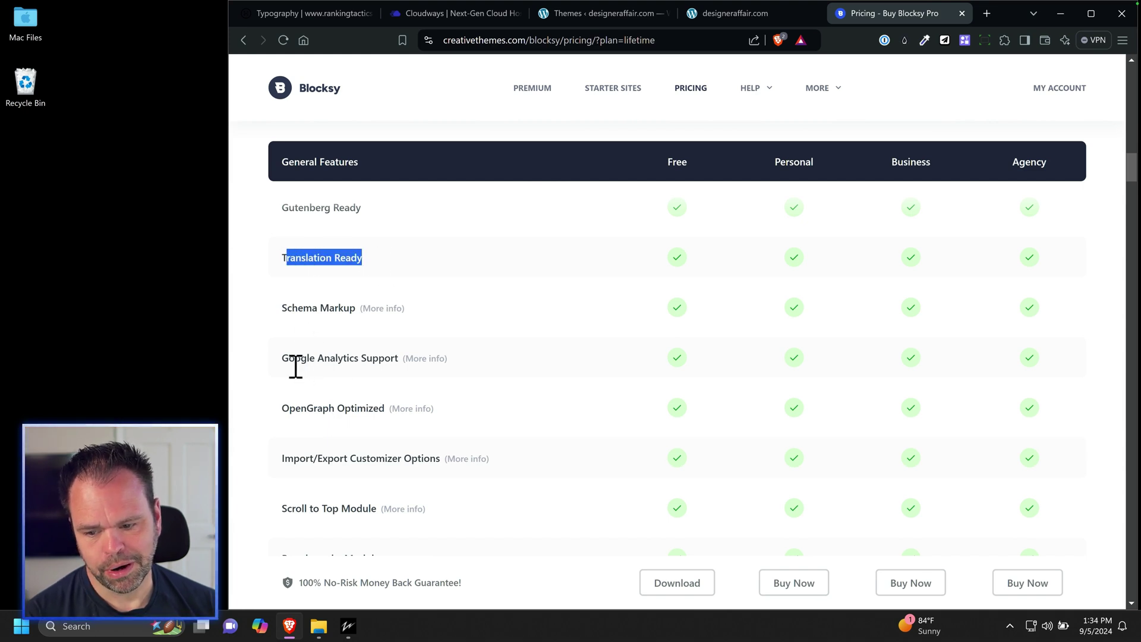
left_click_drag(283, 359, 397, 358)
scroll(417, 401, "down", 5)
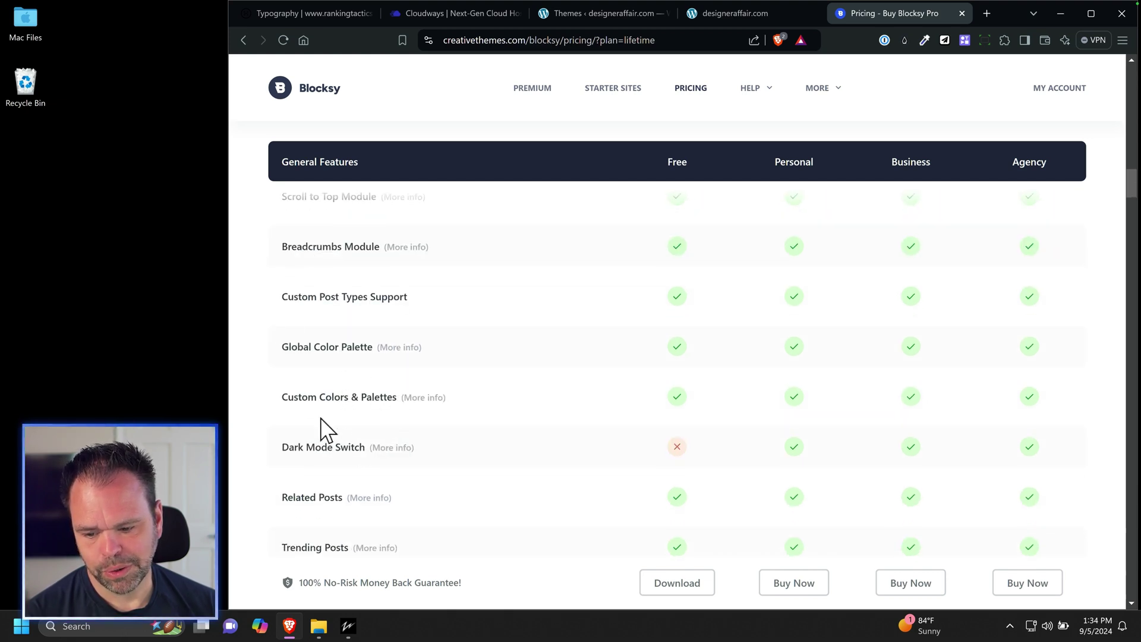
left_click(305, 450)
left_click_drag(305, 450, 435, 448)
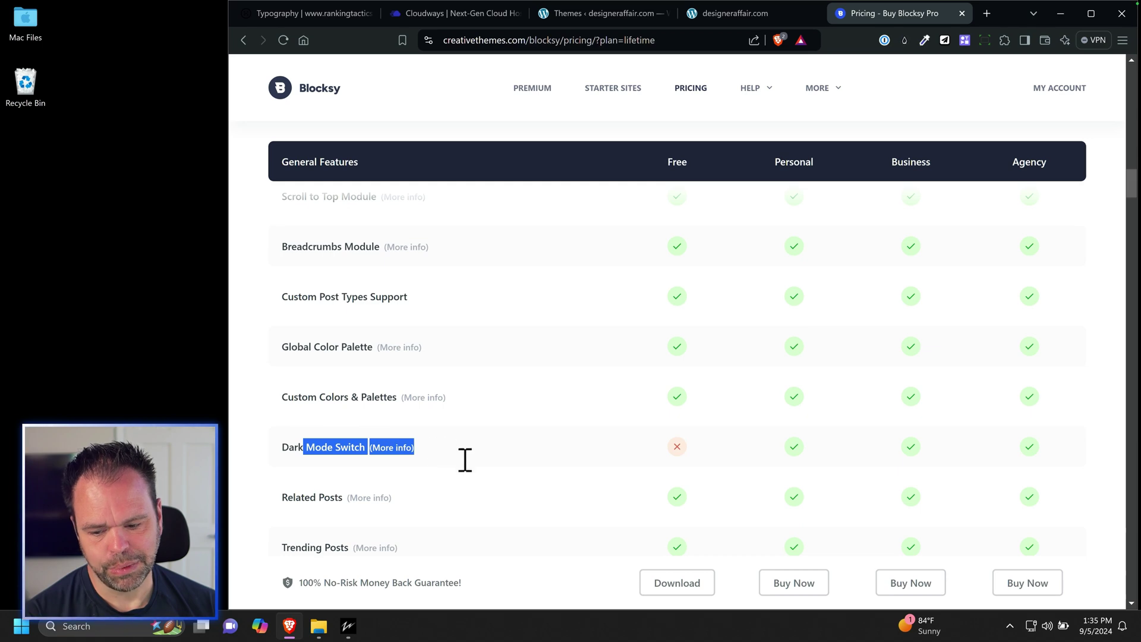
scroll(463, 458, "down", 3)
scroll(467, 465, "down", 9)
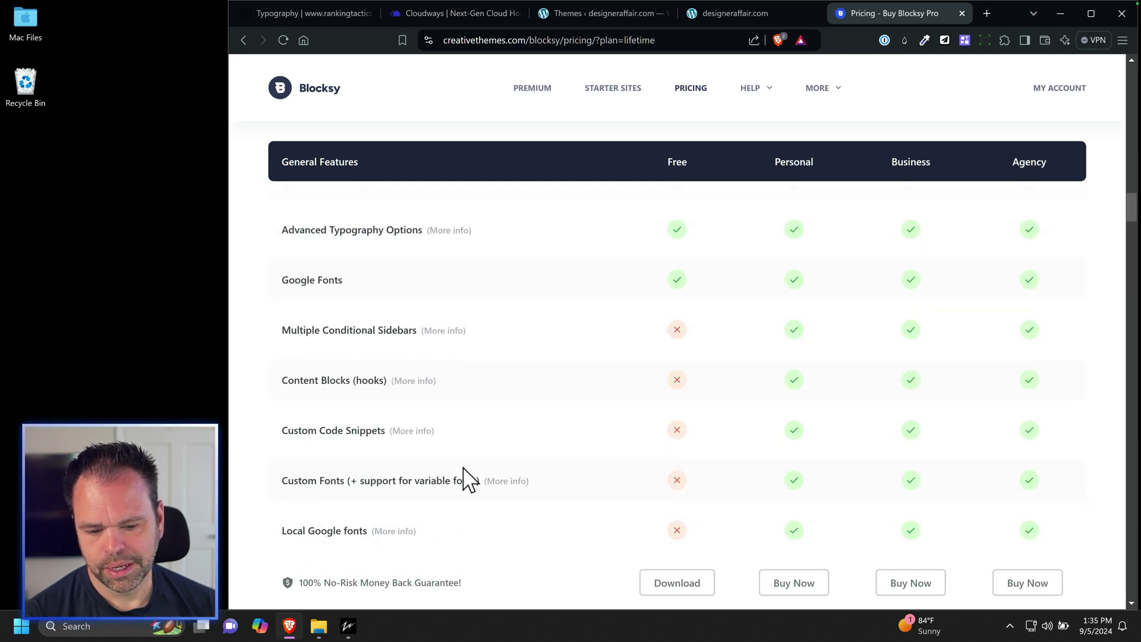
left_click_drag(299, 275, 483, 284)
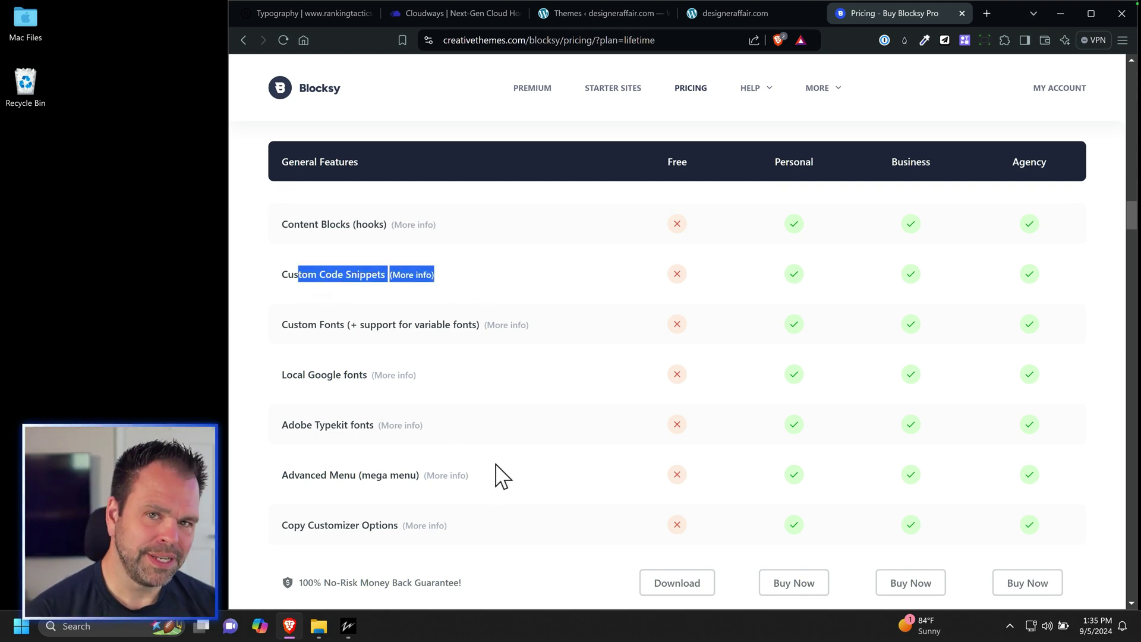
Review the remaining plan comparison, including the Theme Blocks table, and close the Blocksy pricing page.
scroll(499, 477, "down", 4)
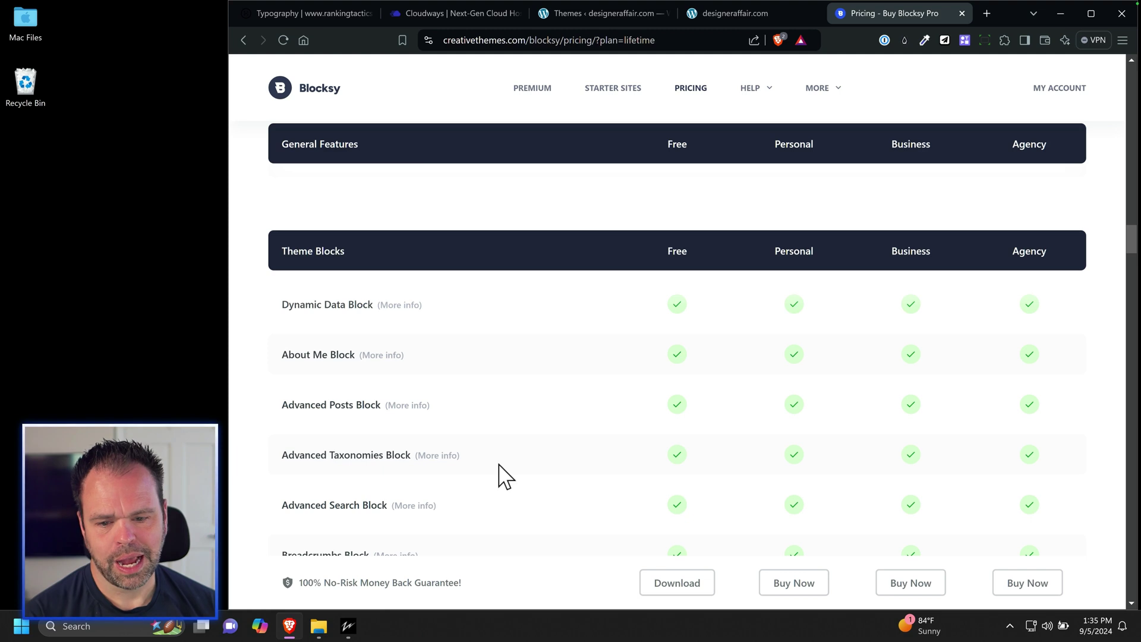
scroll(510, 483, "down", 6)
scroll(550, 475, "up", 6)
left_click(961, 13)
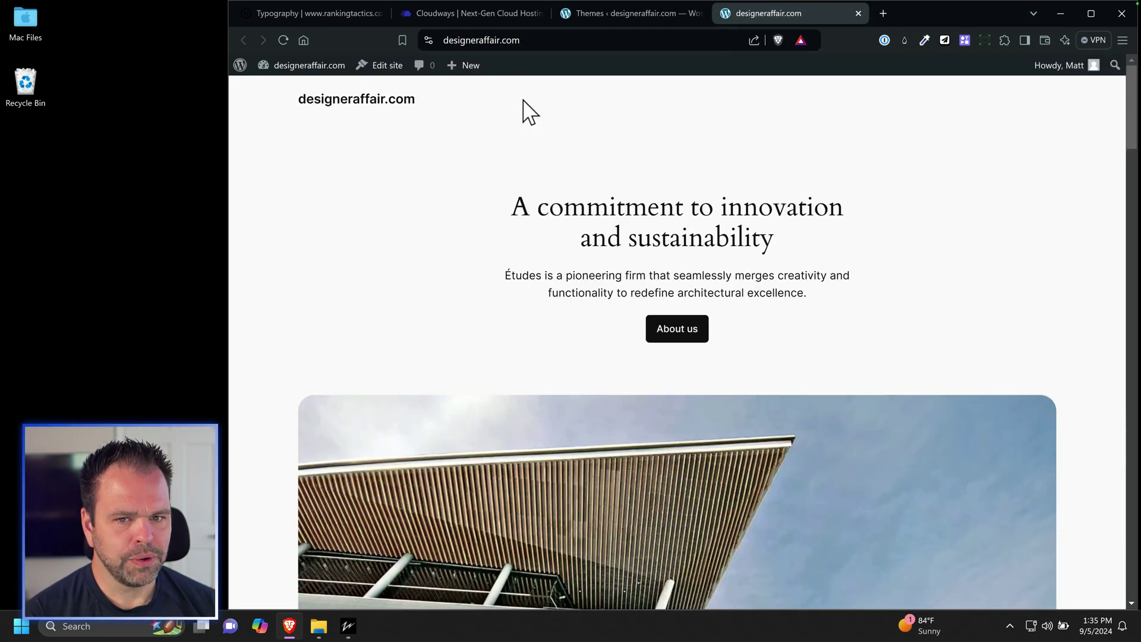
Compare the active Twenty Twenty-Four theme in the installed themes list with the site's live homepage.
left_click(594, 14)
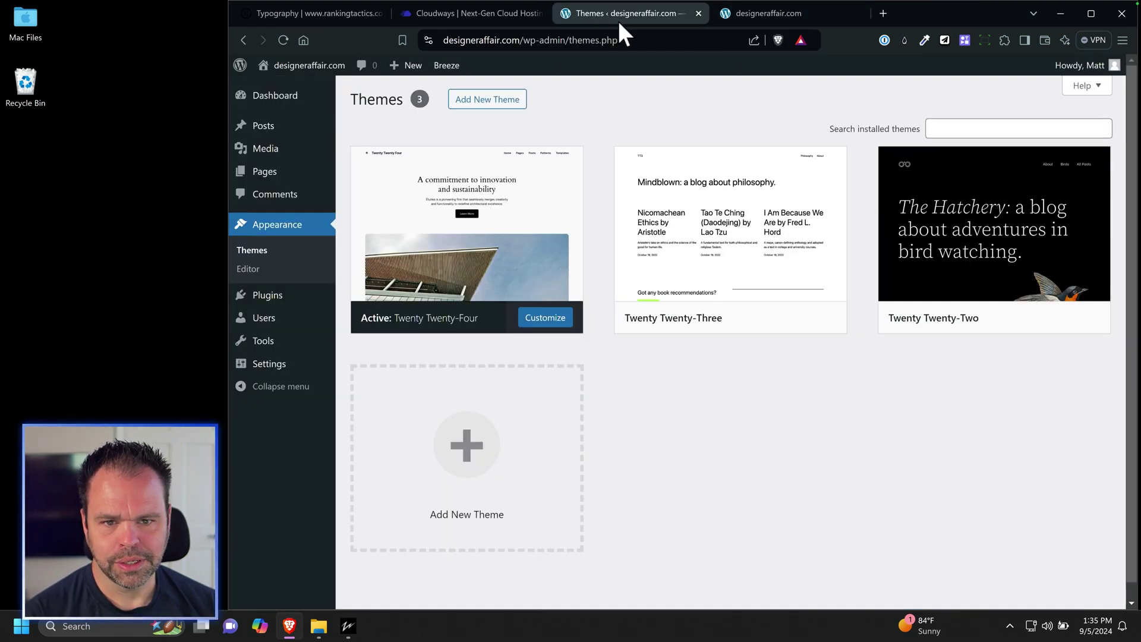
mouse_move(455, 291)
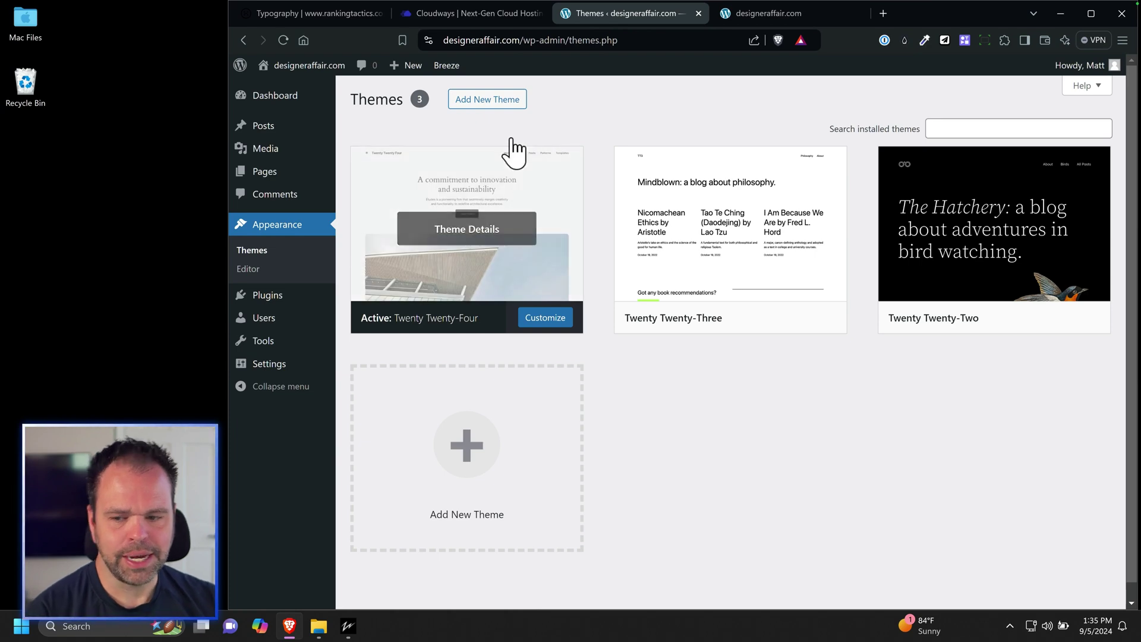
left_click(827, 13)
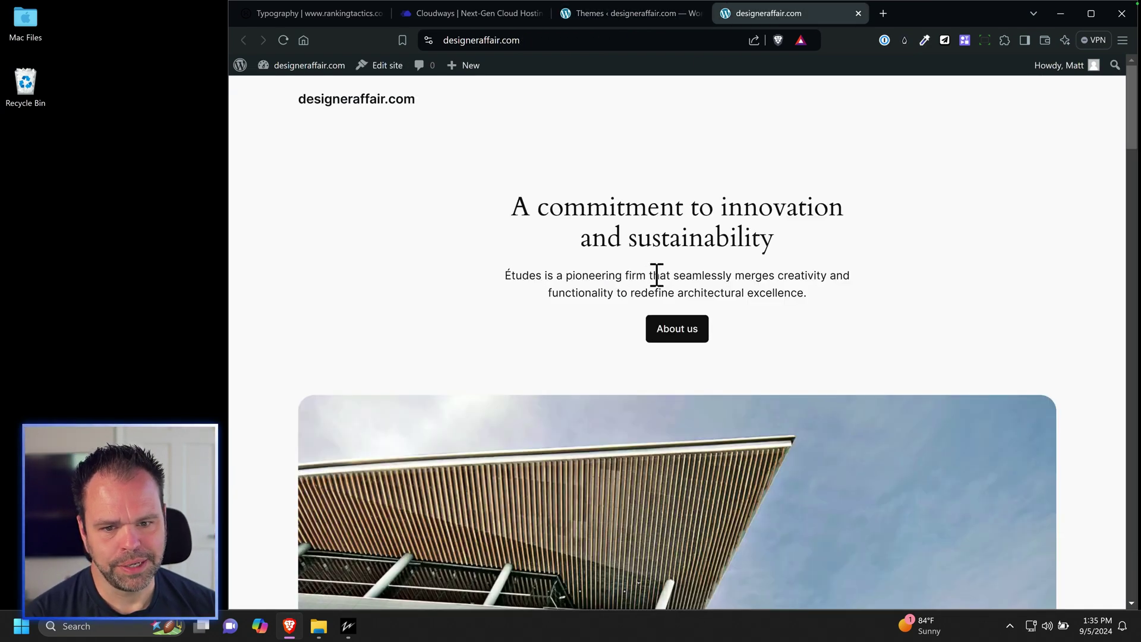
Search the WordPress themes for "blocksy", install and activate the Blocksy theme, and add its recommended Blocksy Companion plugin.
left_click(661, 14)
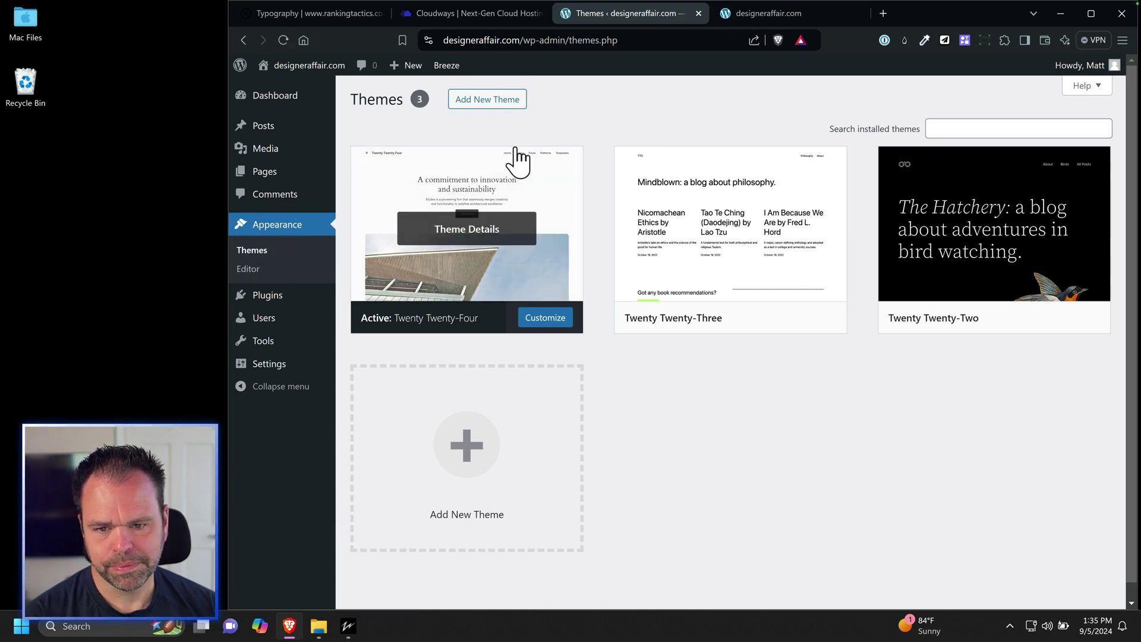
left_click(498, 107)
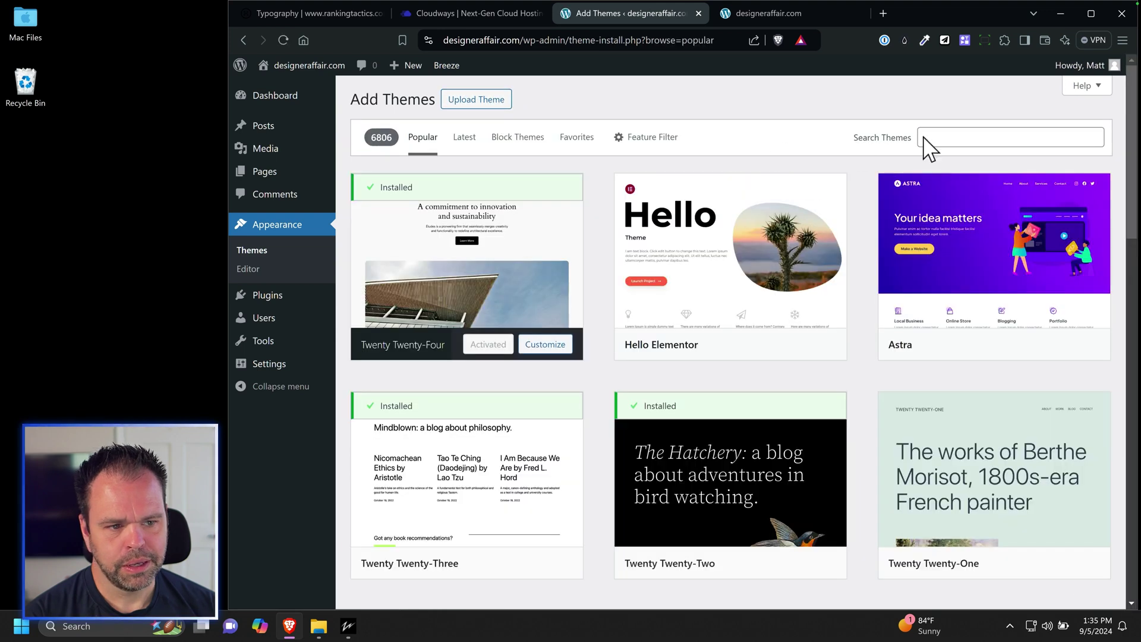
left_click(943, 135)
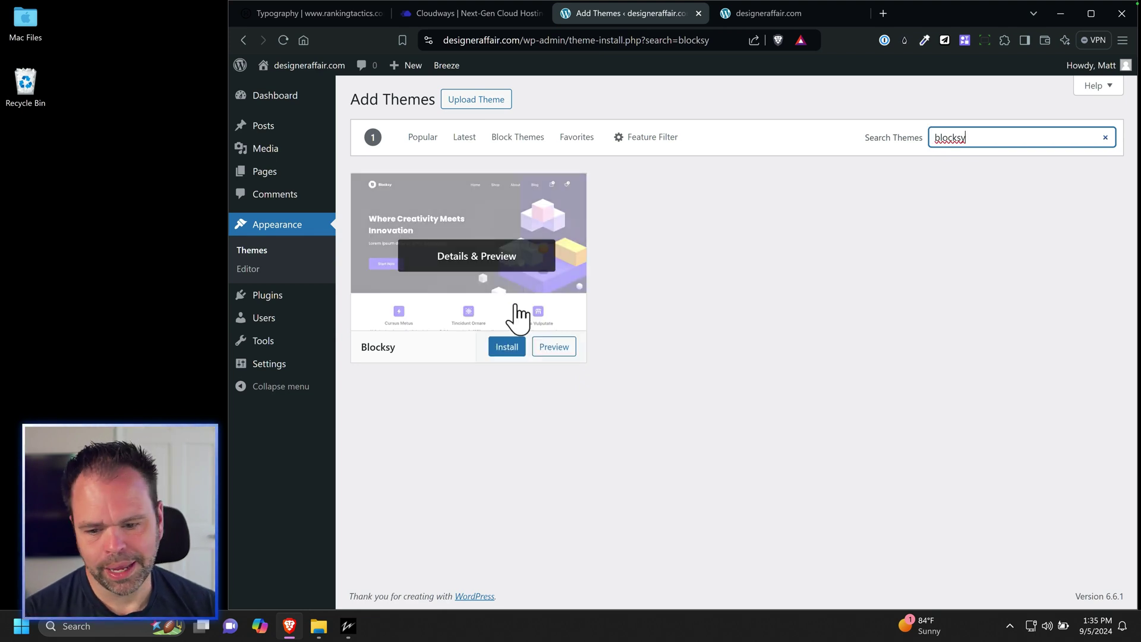
left_click(507, 347)
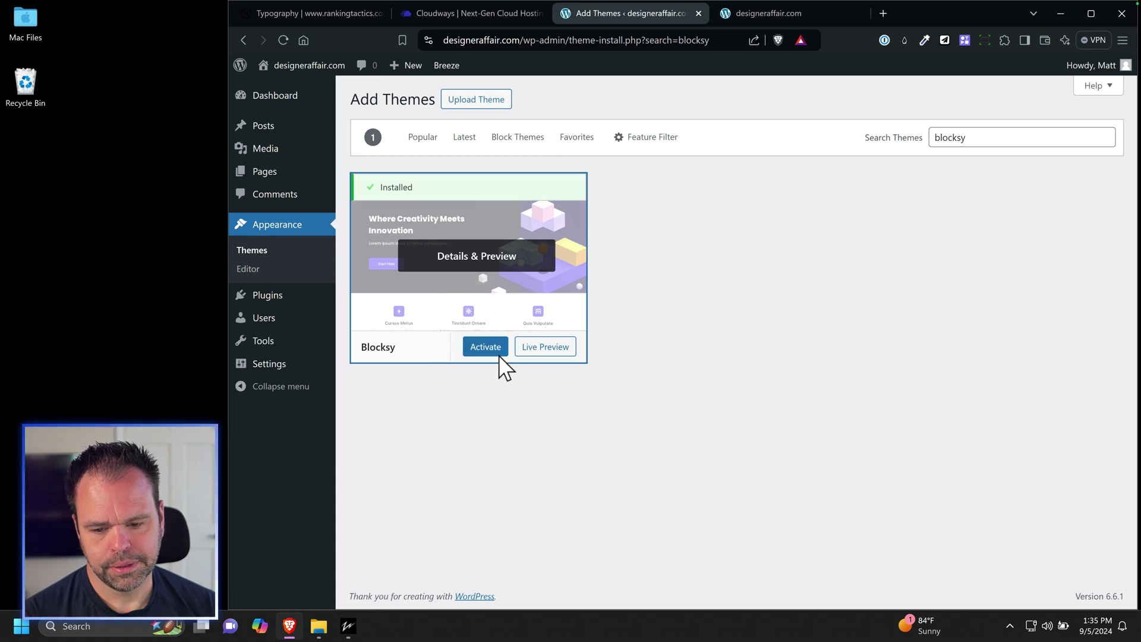
left_click(489, 350)
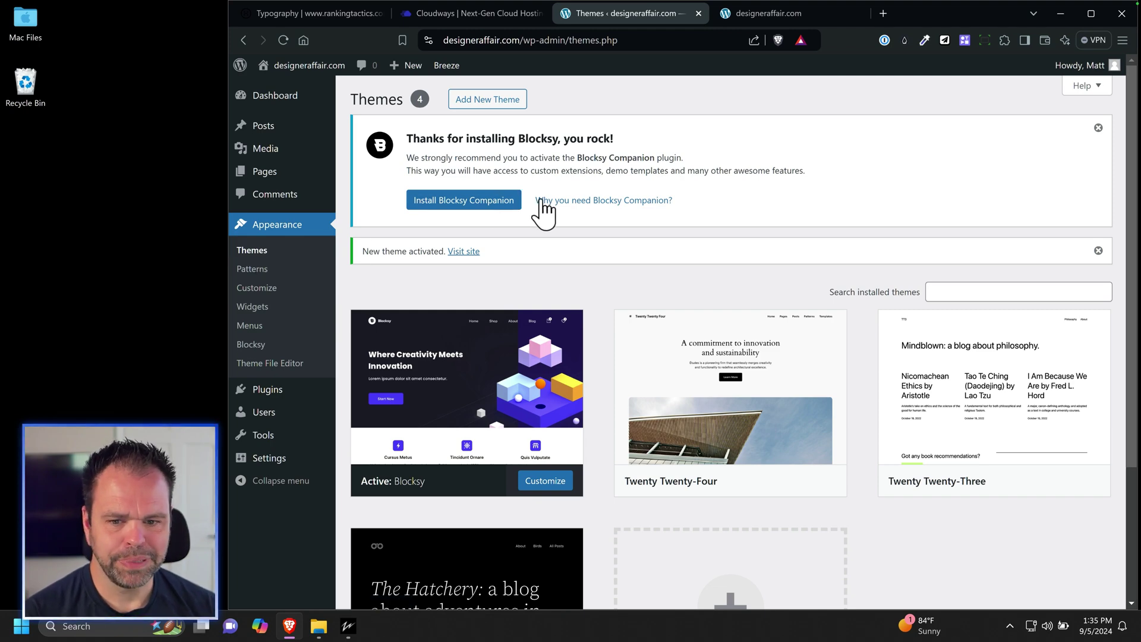
left_click(471, 202)
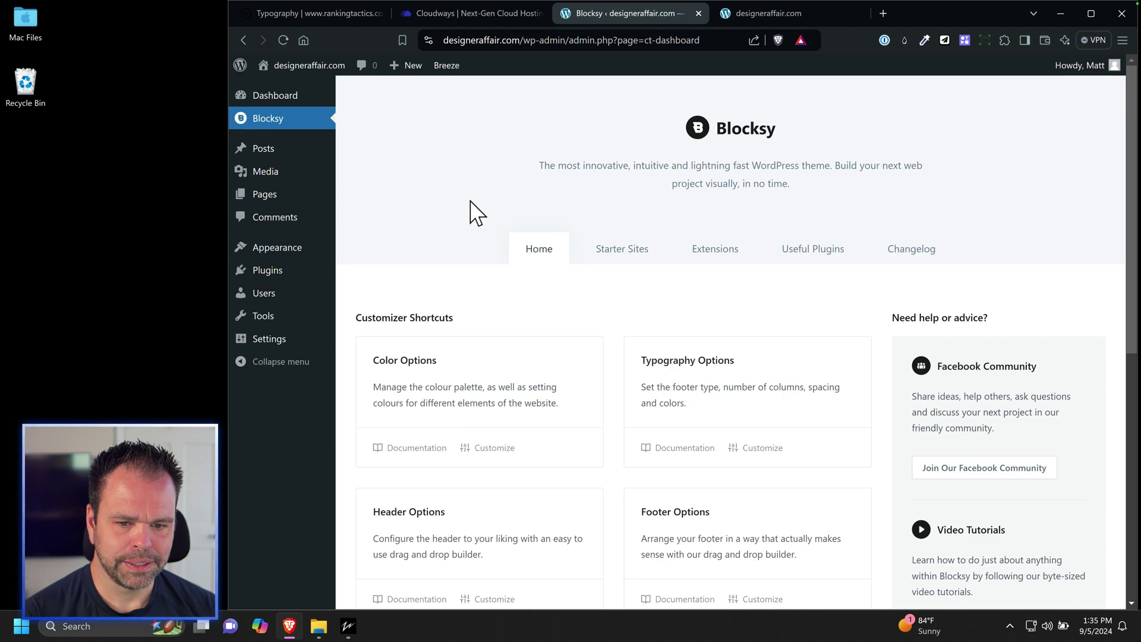
Check the Blocksy theme and Blocksy Companion in the themes and plugins lists, and reload the live homepage.
mouse_move(271, 253)
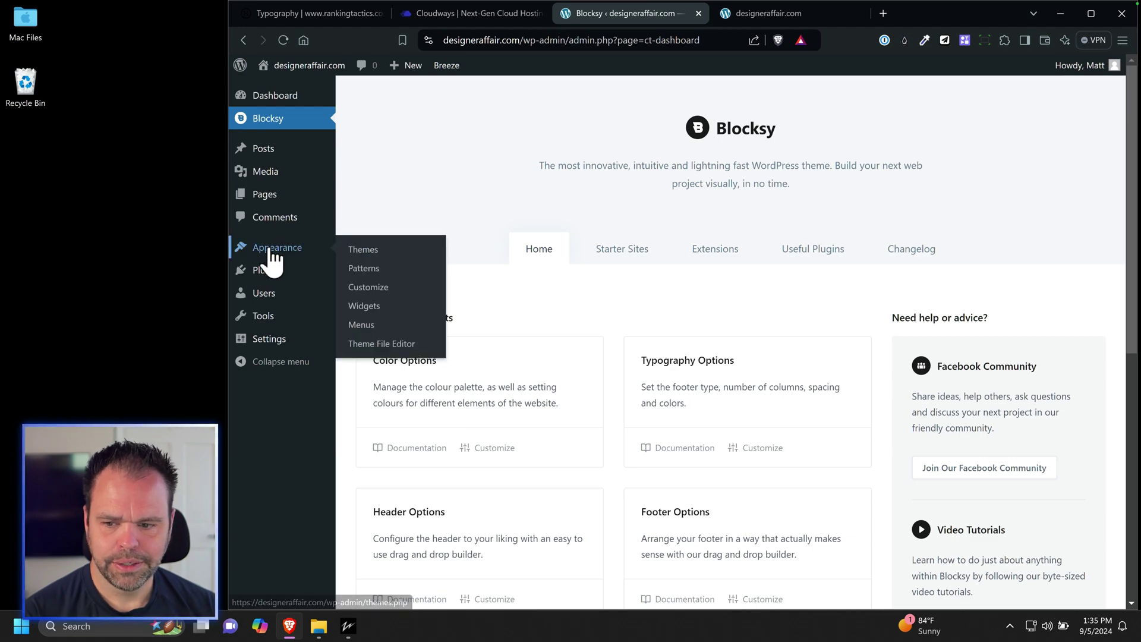
left_click(362, 250)
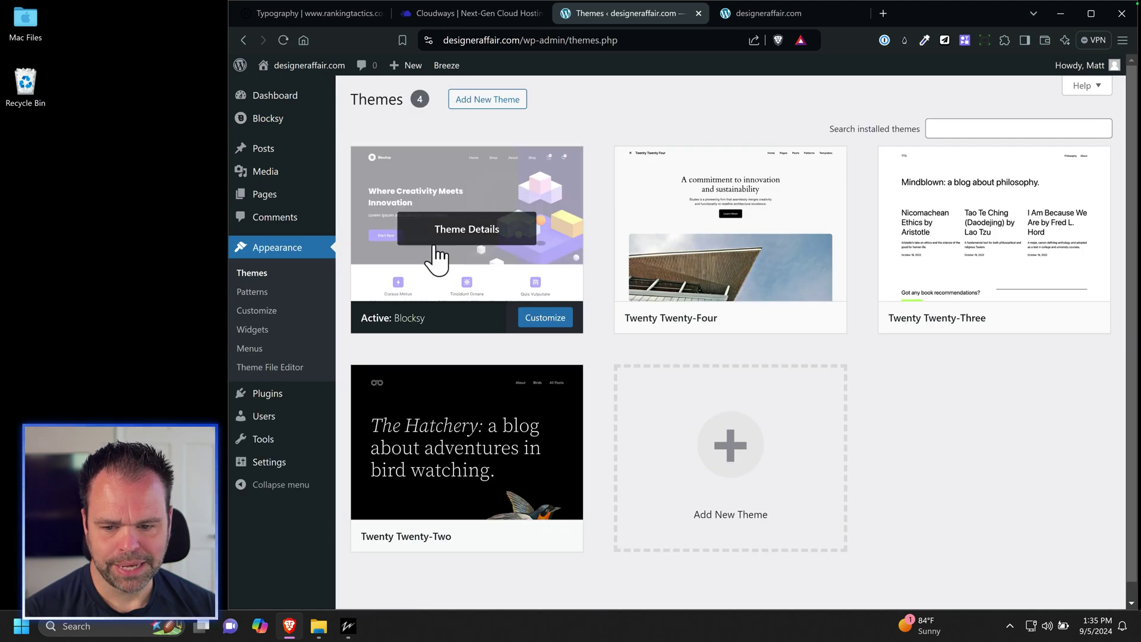
mouse_move(285, 397)
left_click(384, 396)
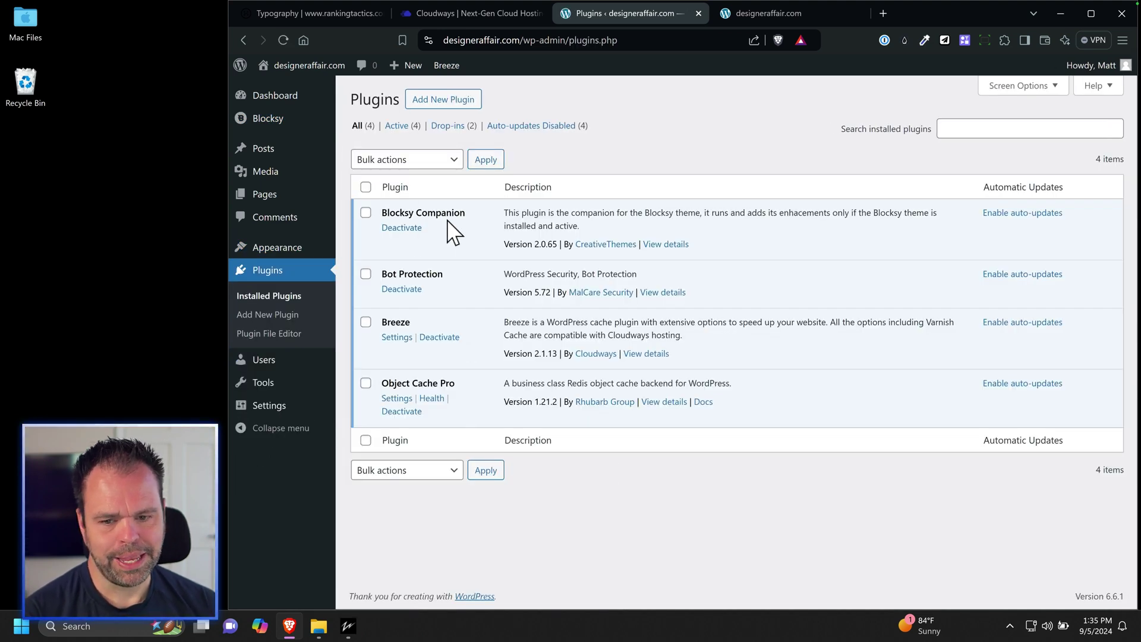
left_click(815, 8)
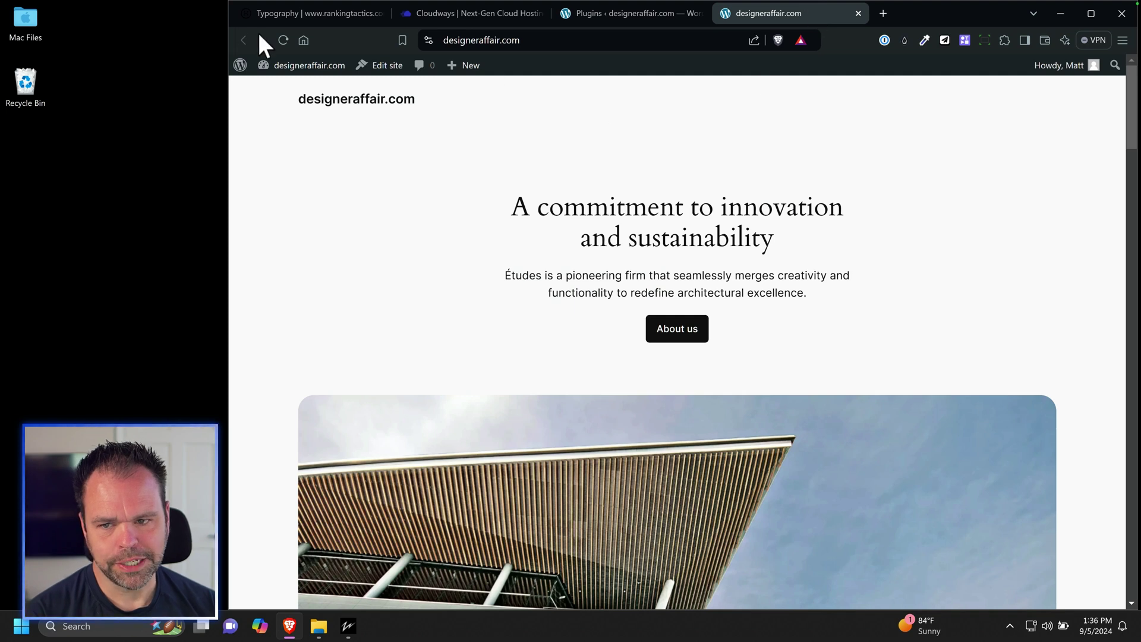
left_click(283, 40)
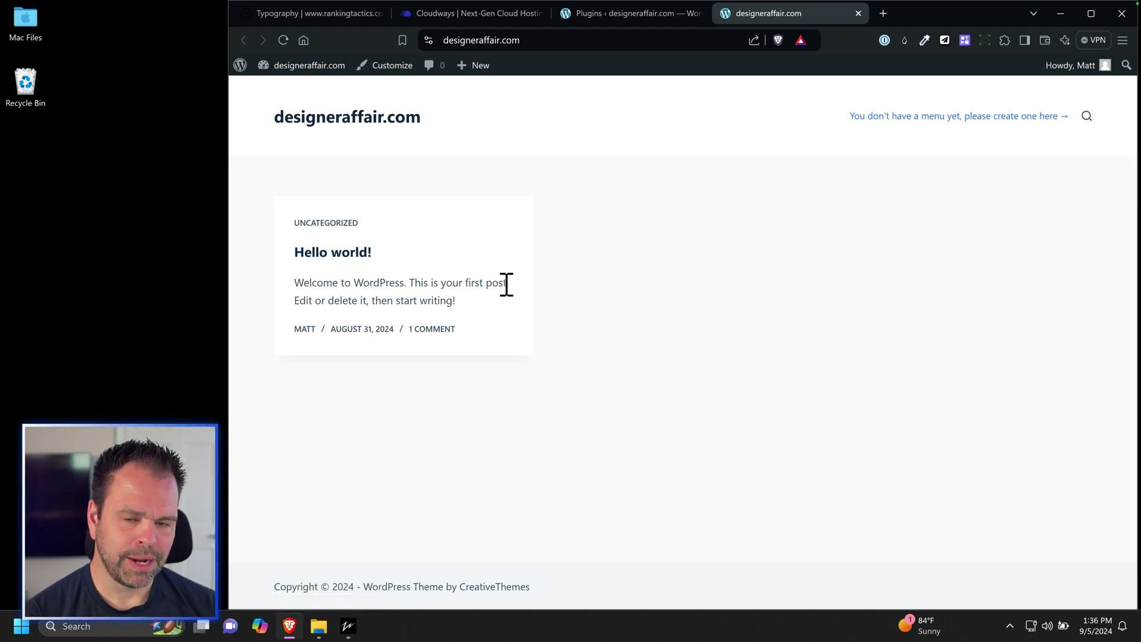
Search the plugin directory for "maintenance", and install and activate the Maintenance plugin by WebFactory Ltd.
left_click(627, 11)
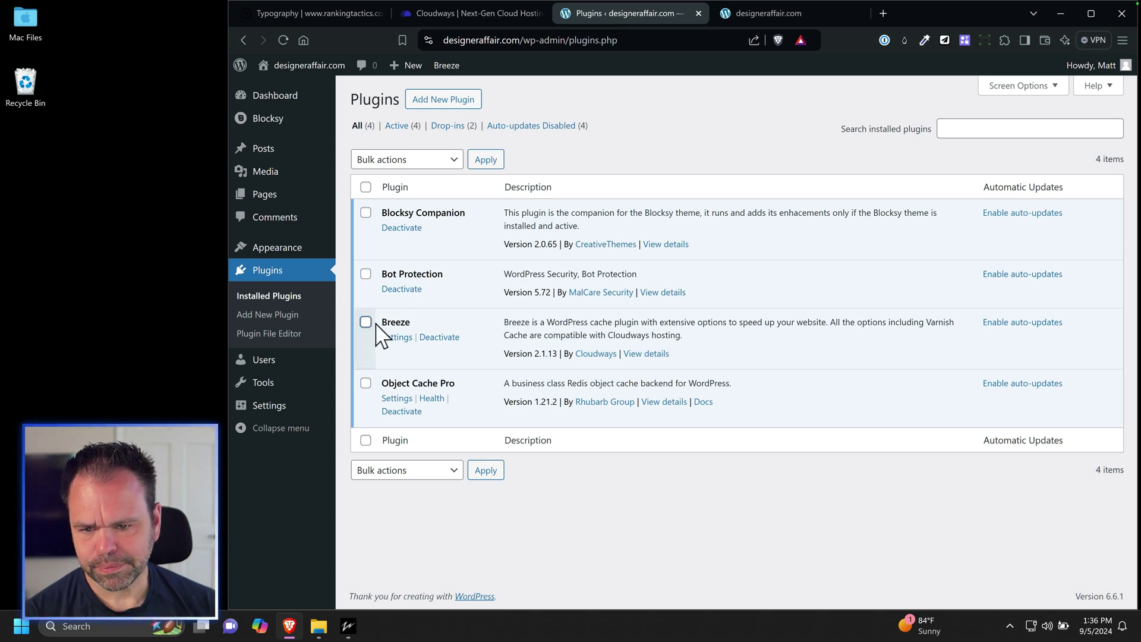
left_click(445, 102)
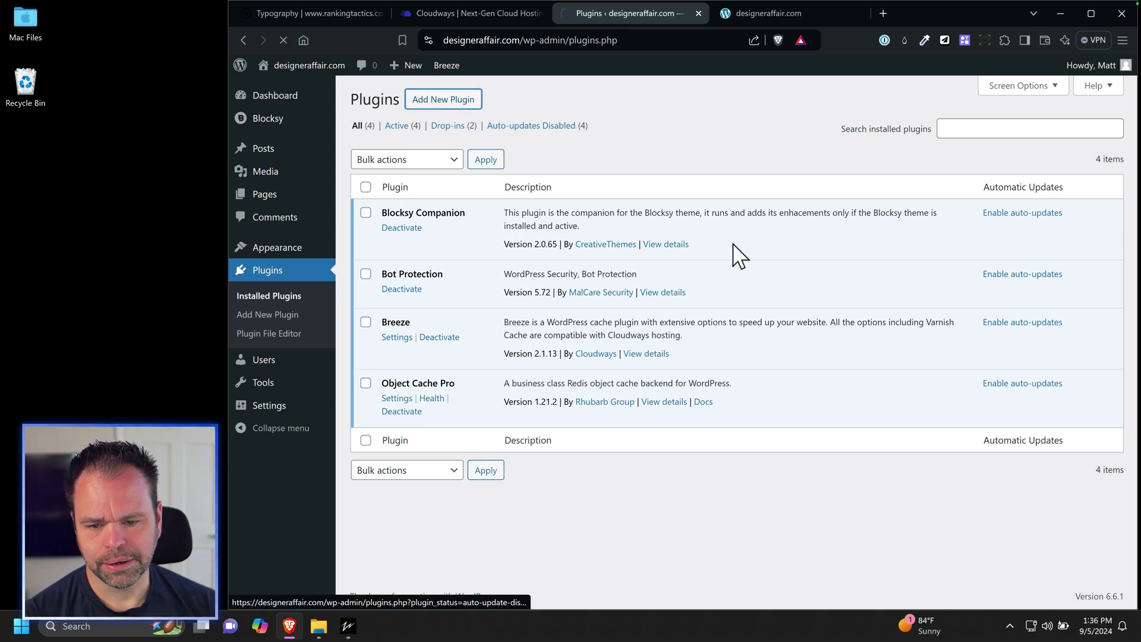
left_click(931, 142)
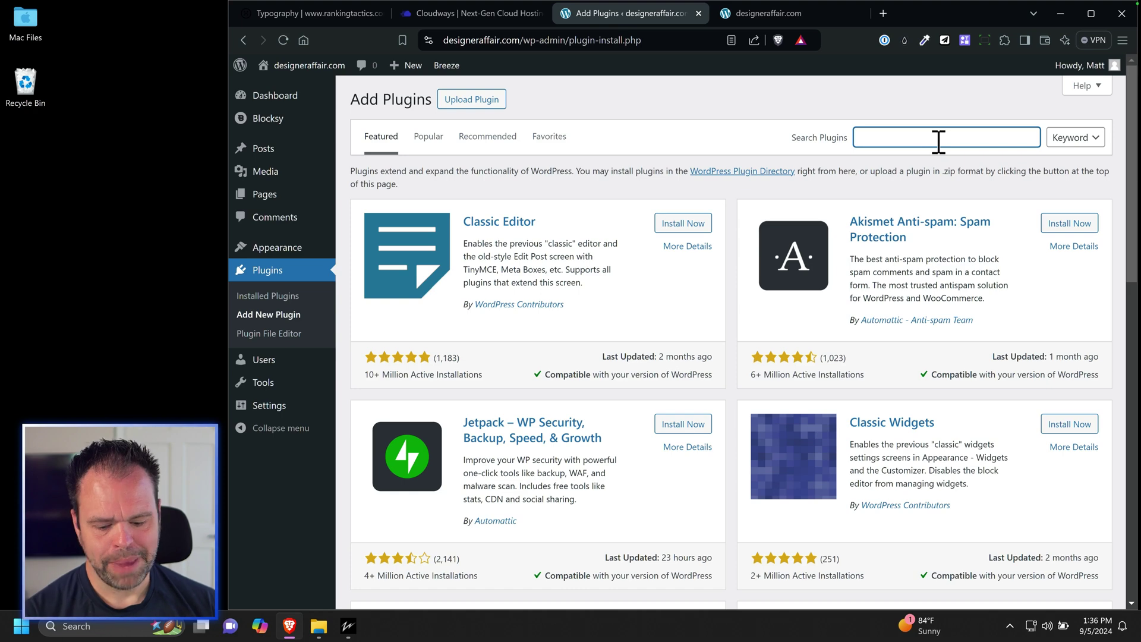
type("maintenance")
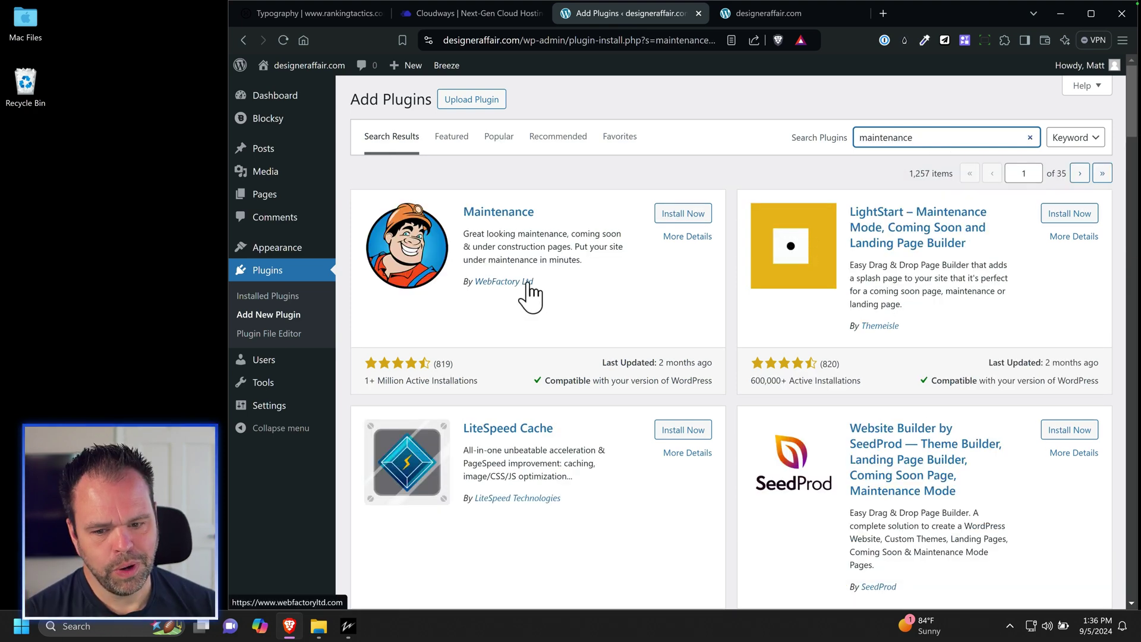
left_click(685, 215)
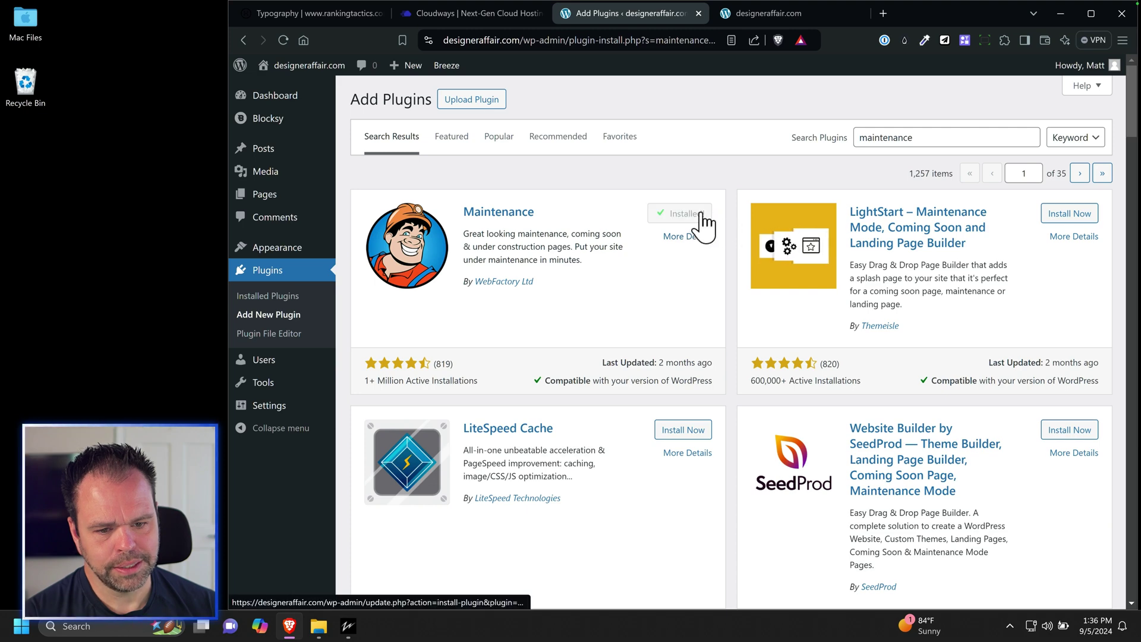
left_click(696, 217)
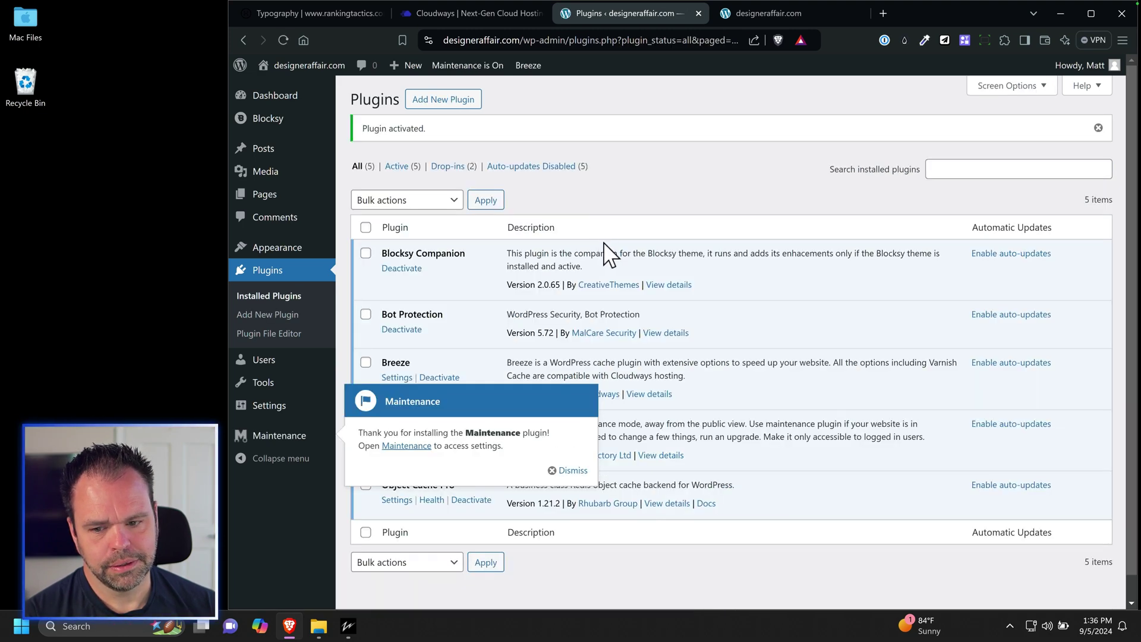
Open the Maintenance plugin's settings and reload the live homepage to check it while logged in.
left_click(281, 435)
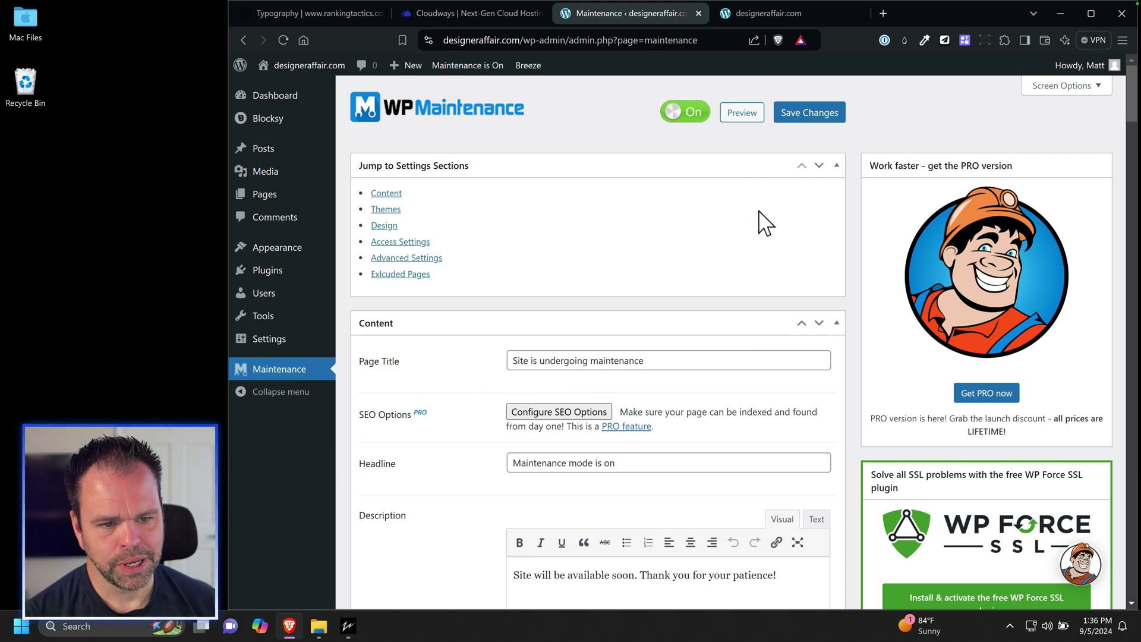
left_click(803, 17)
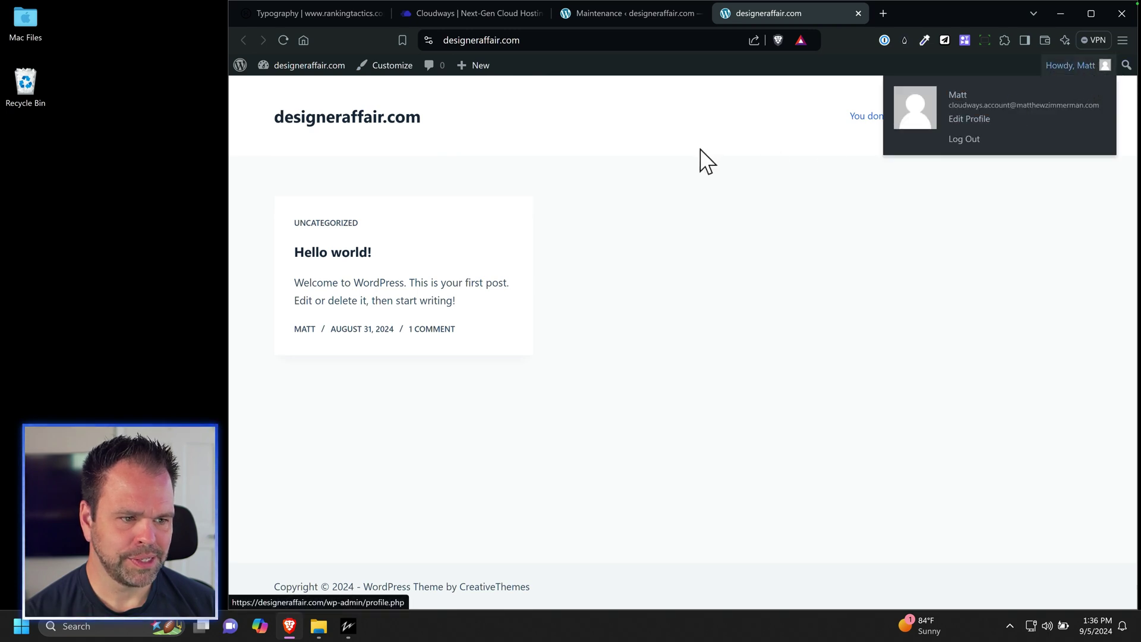
left_click(533, 41)
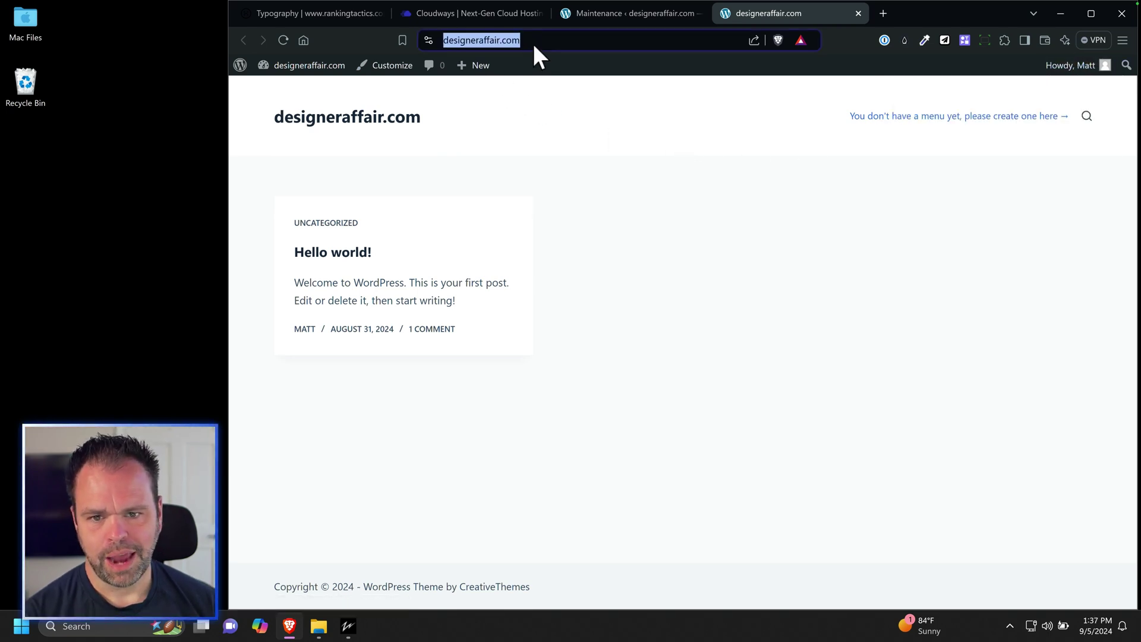
left_click(289, 40)
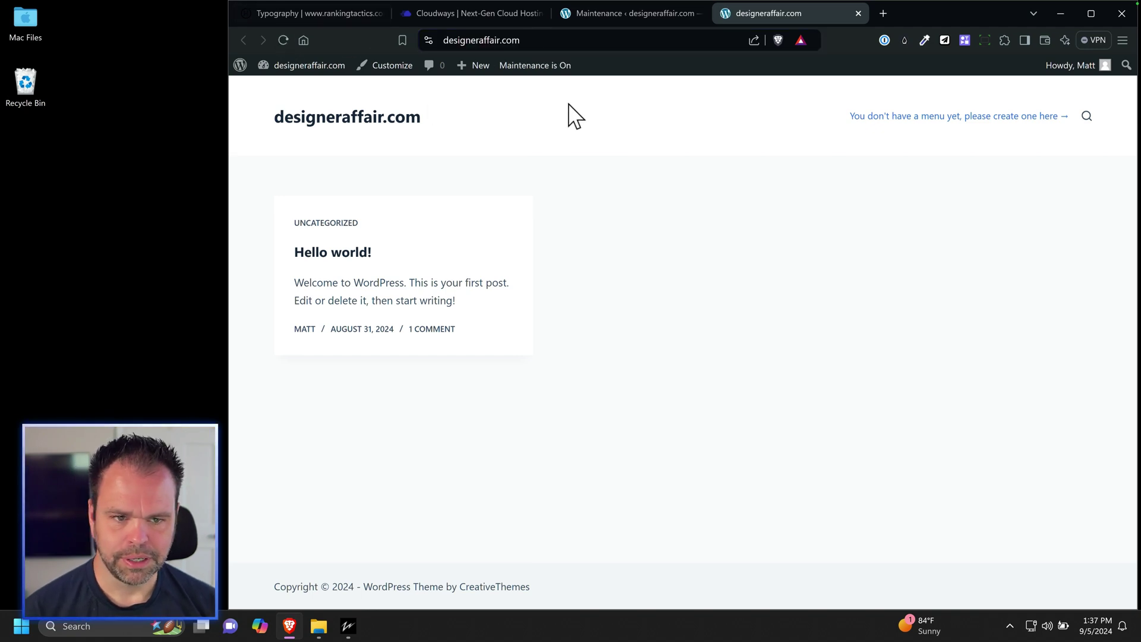
Visit designeraffair.com in a private browser window to check what logged-out visitors see, and close that window.
left_click(574, 44)
key("ctrl+c")
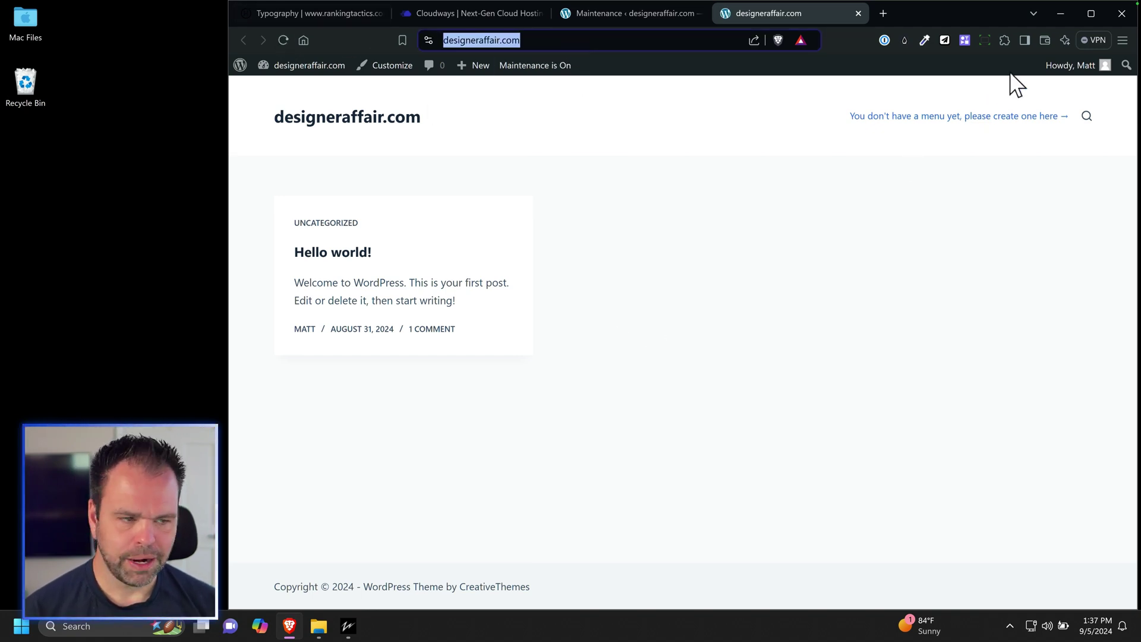
left_click(1122, 40)
left_click(1064, 92)
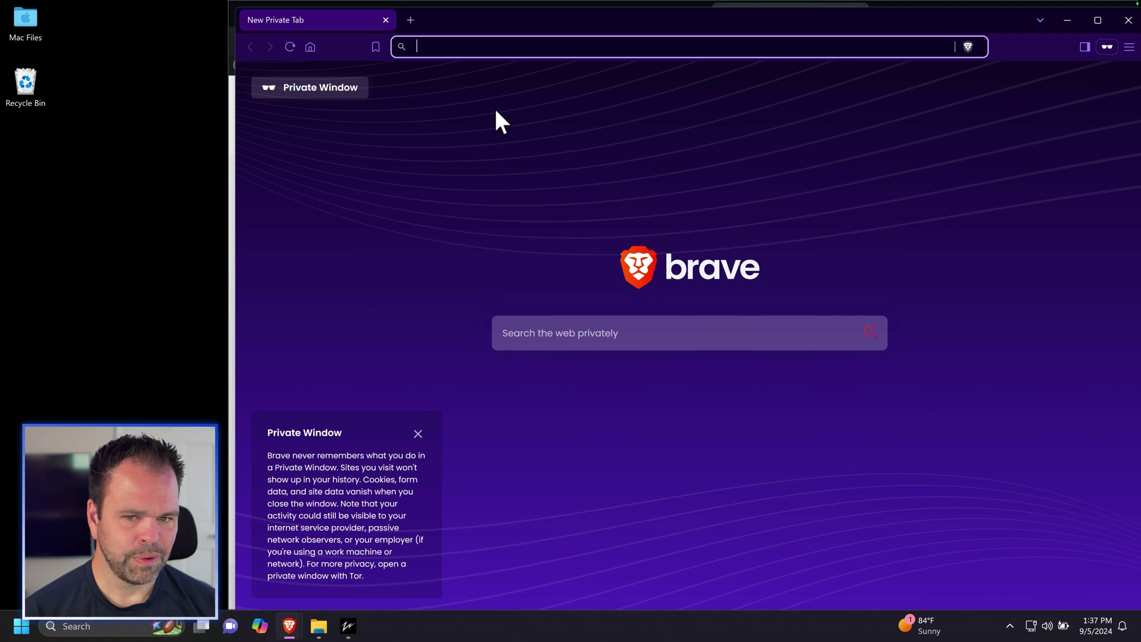
key("ctrl+v")
key("Return")
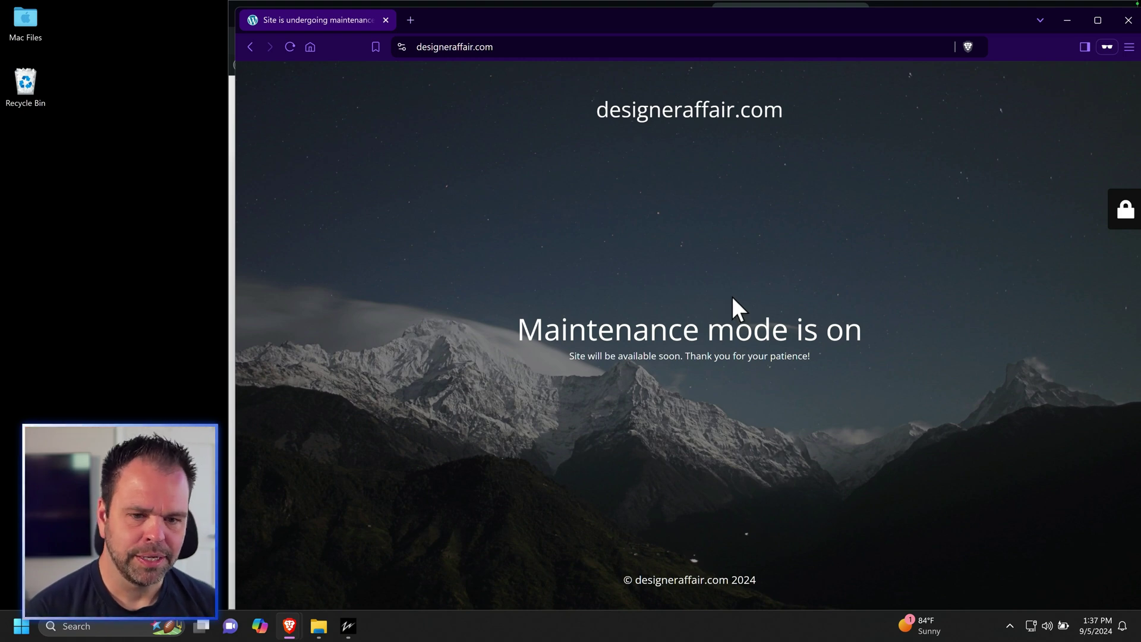
left_click(1127, 21)
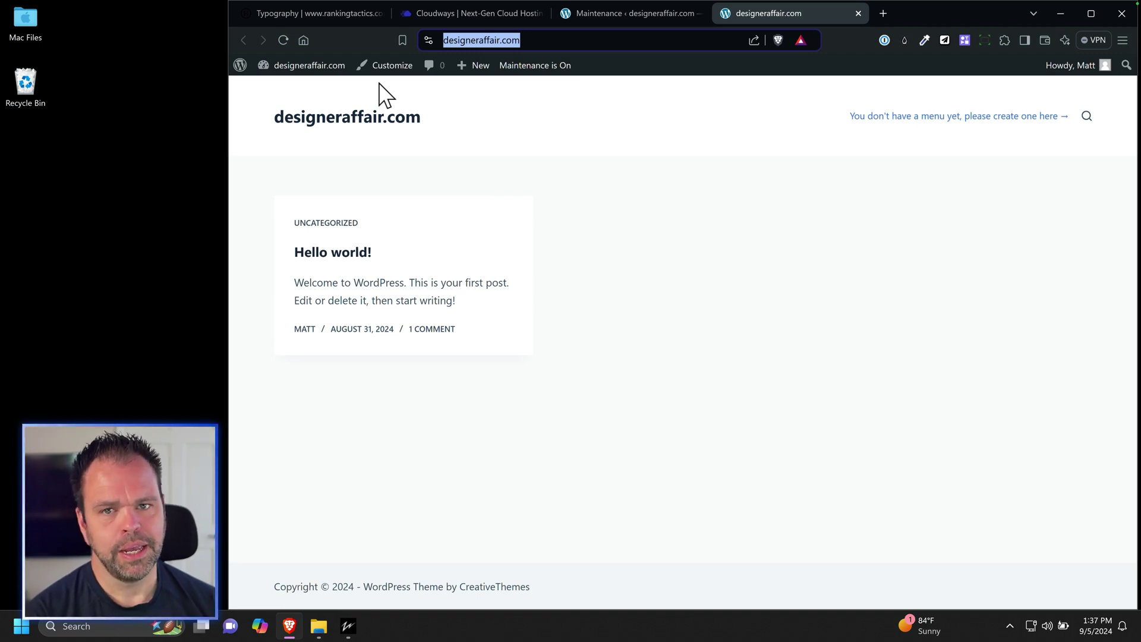
Open the list of the site's pages and dismiss the Maintenance plugin notice.
key("ctrl+shift+Tab")
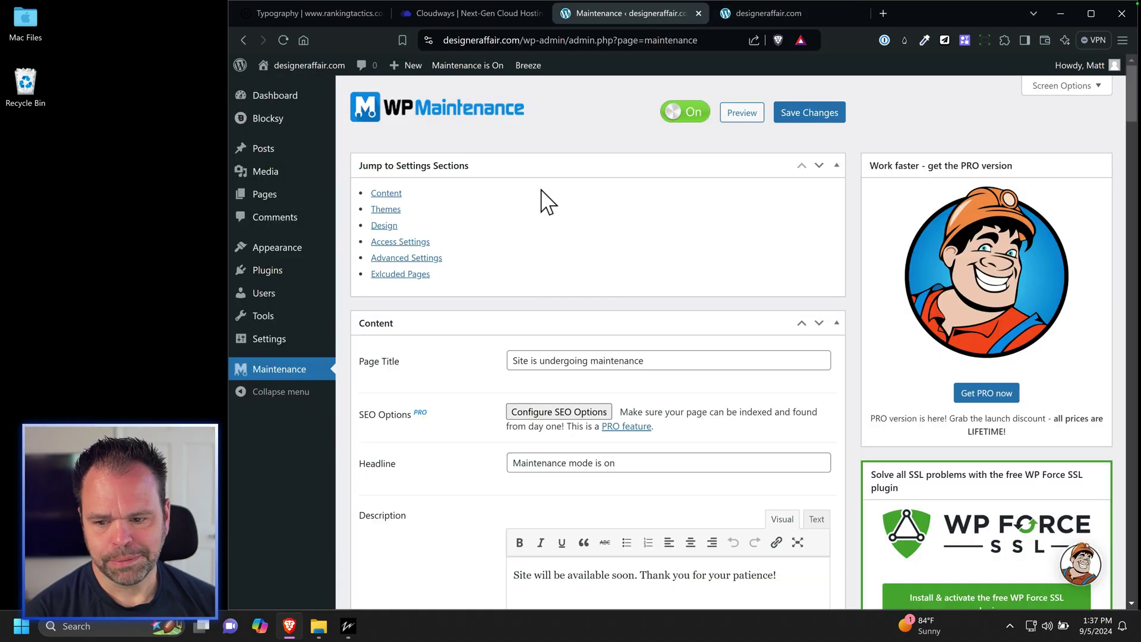
mouse_move(281, 201)
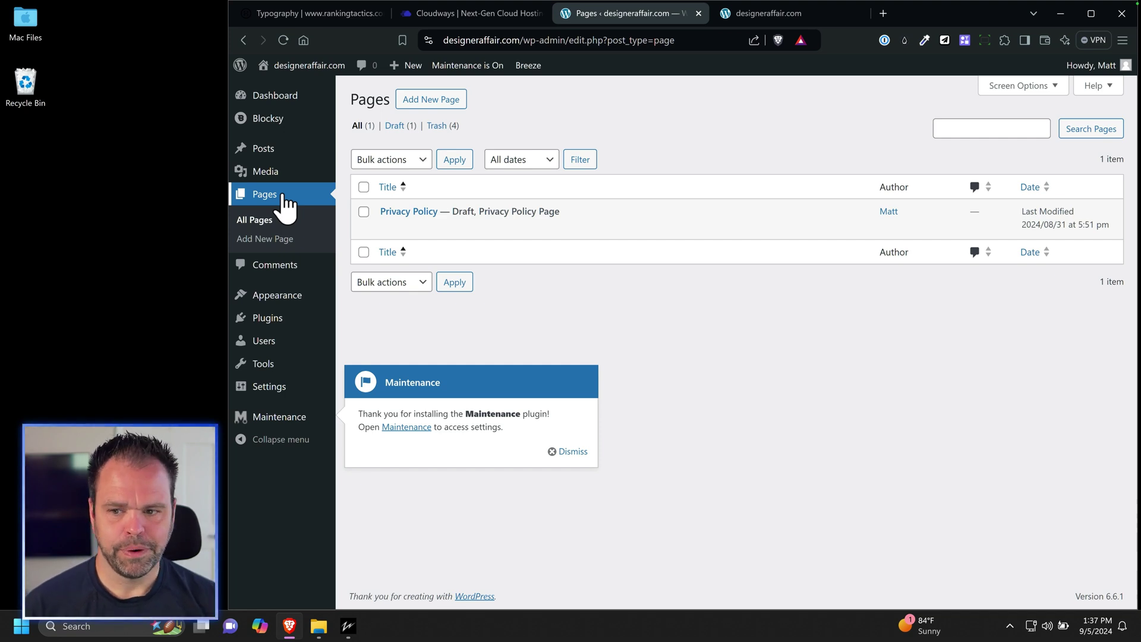
left_click(568, 453)
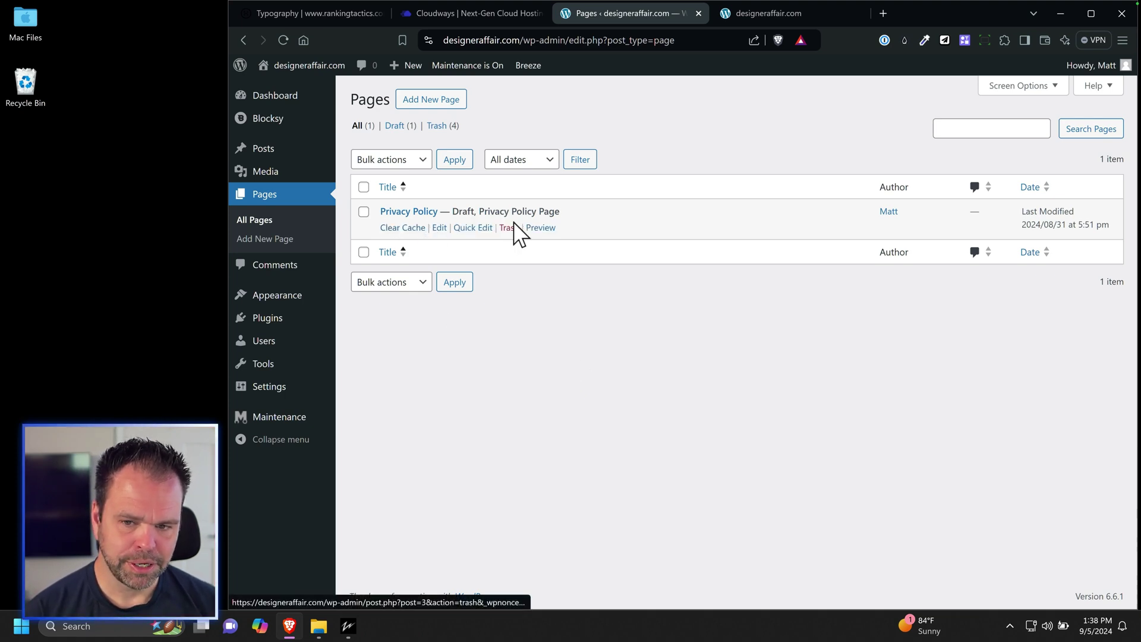
Create and publish a new page titled "Terms of Use", and view it on the live site.
left_click(426, 105)
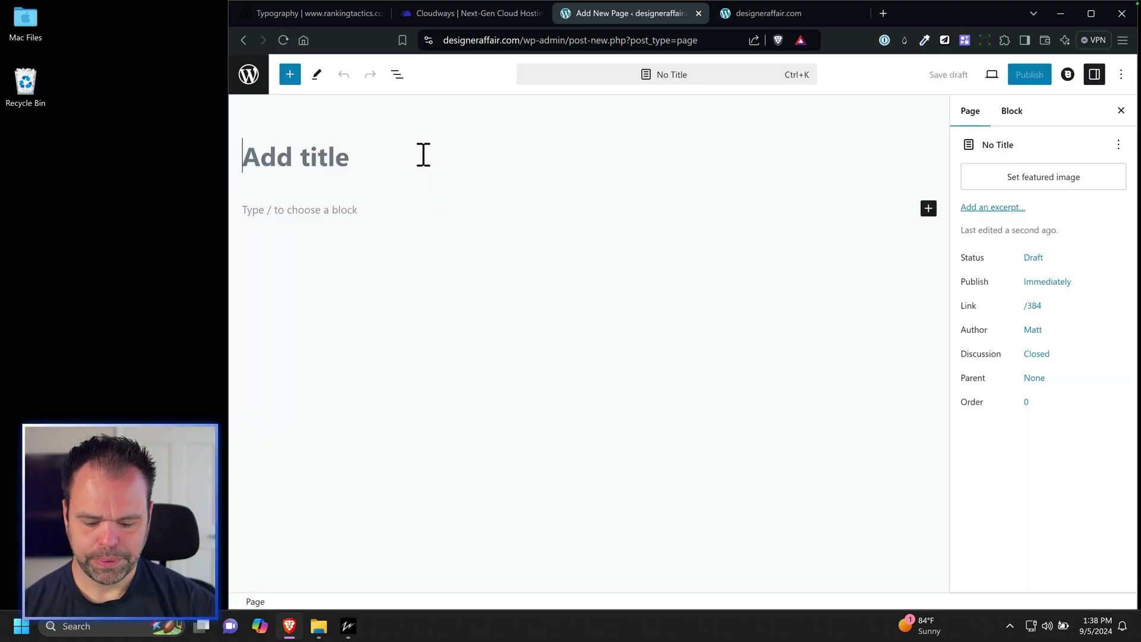
type("Terms of Use")
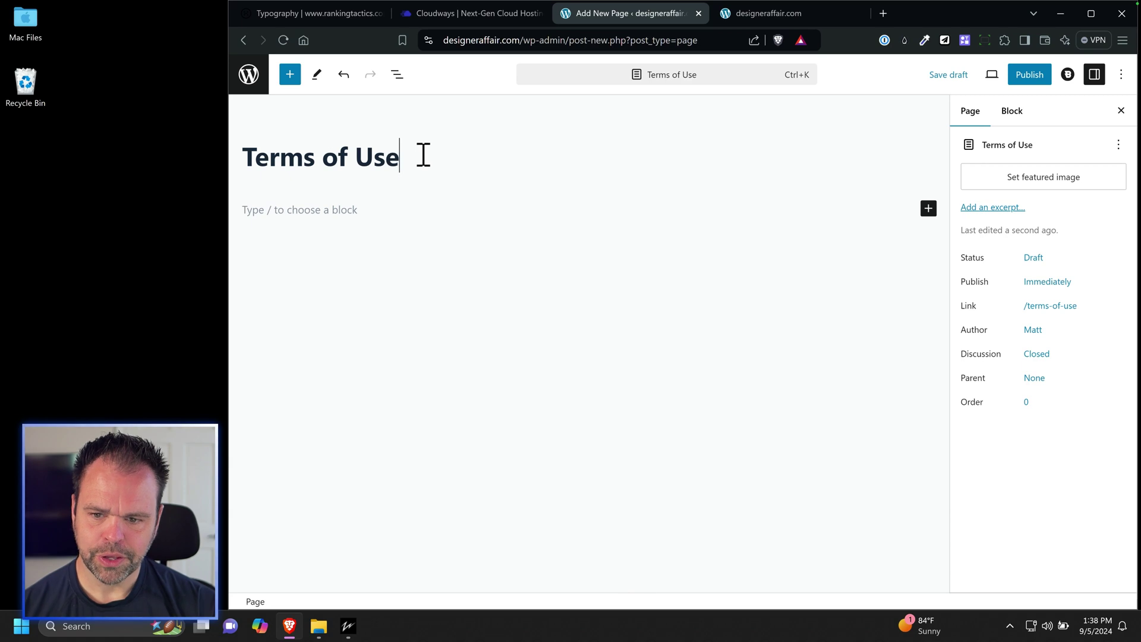
left_click(1028, 76)
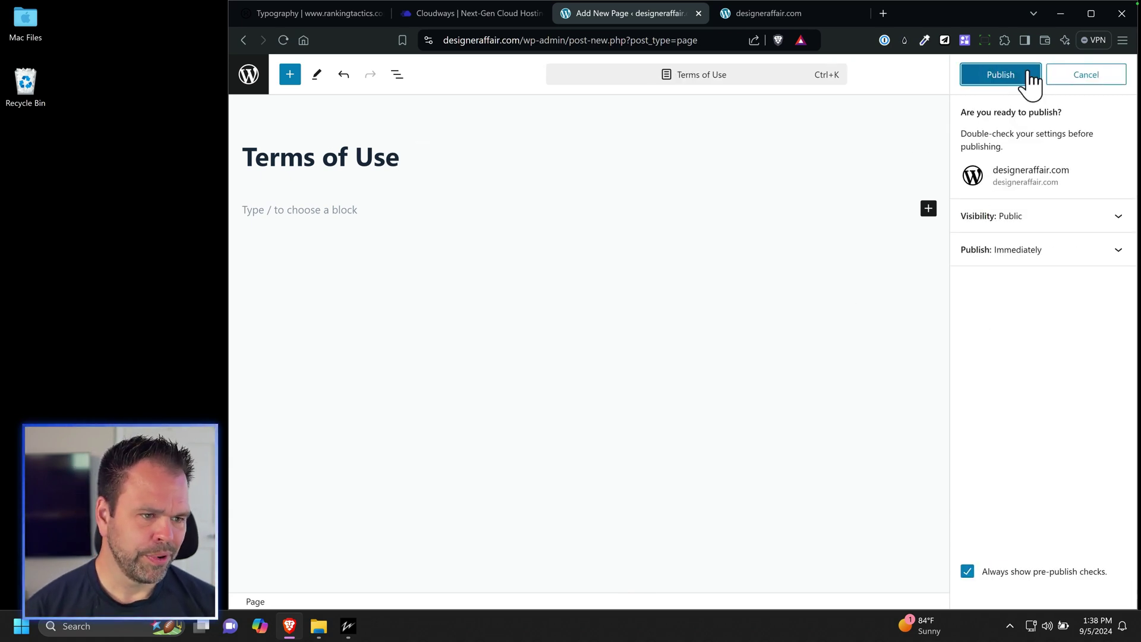
left_click(1001, 75)
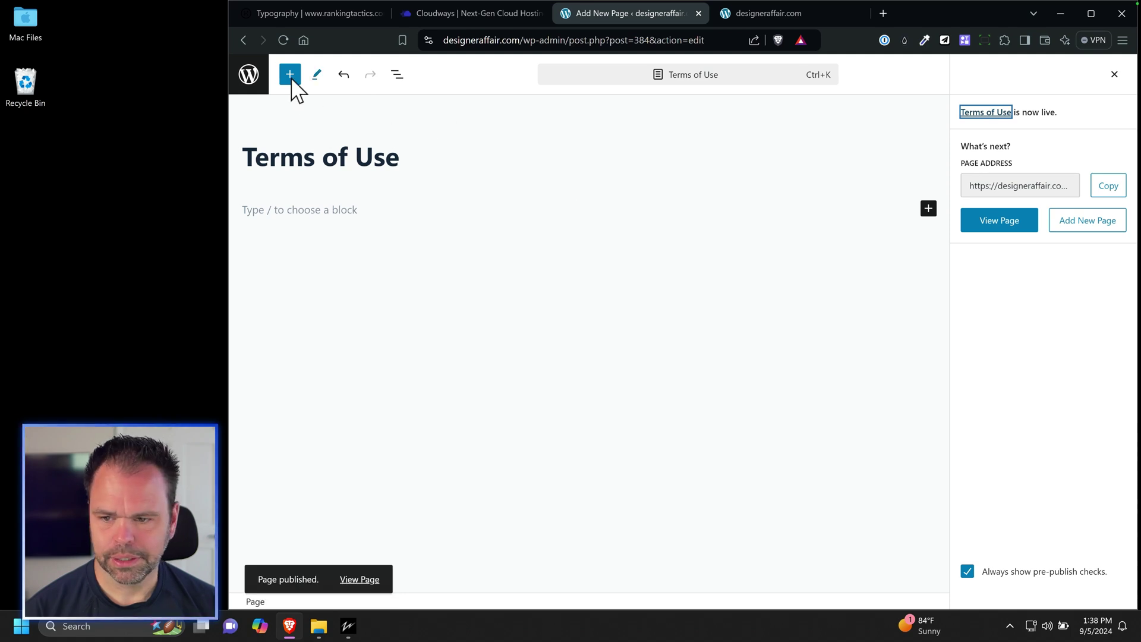
left_click(359, 579)
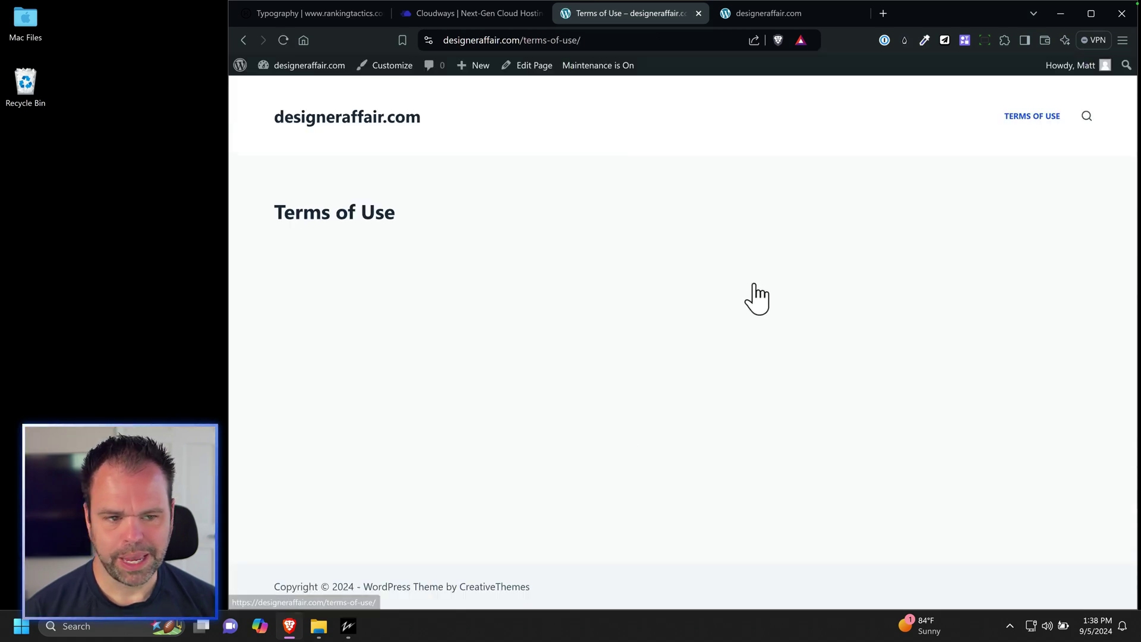
left_click_drag(275, 220, 484, 469)
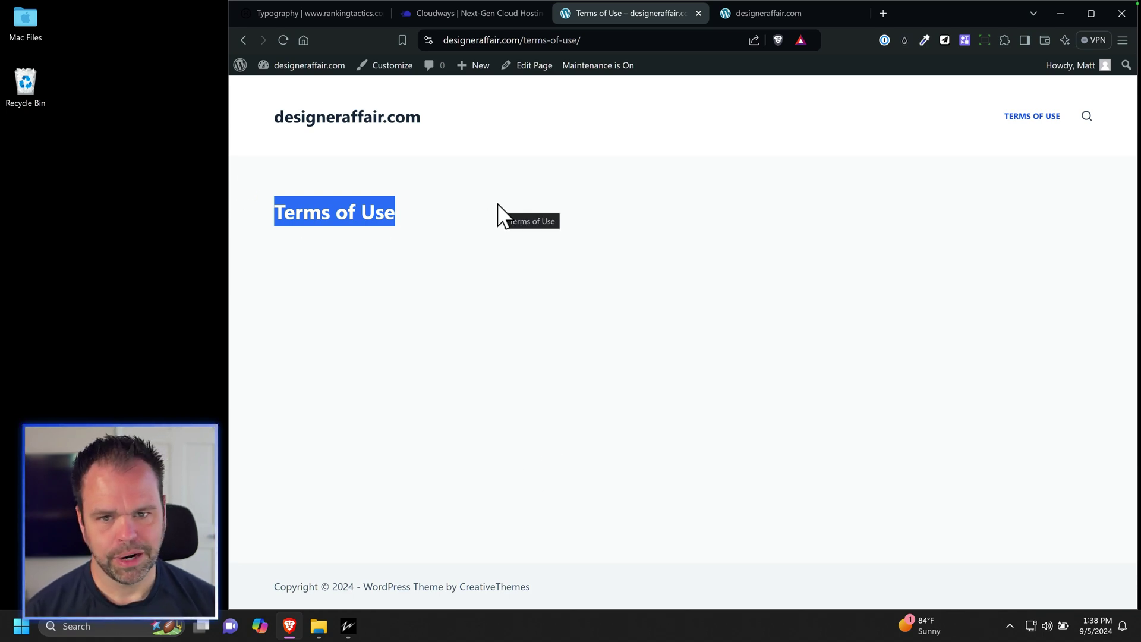
Create and publish another new page titled "Contact" from the dashboard, and view it on the live site.
mouse_move(291, 67)
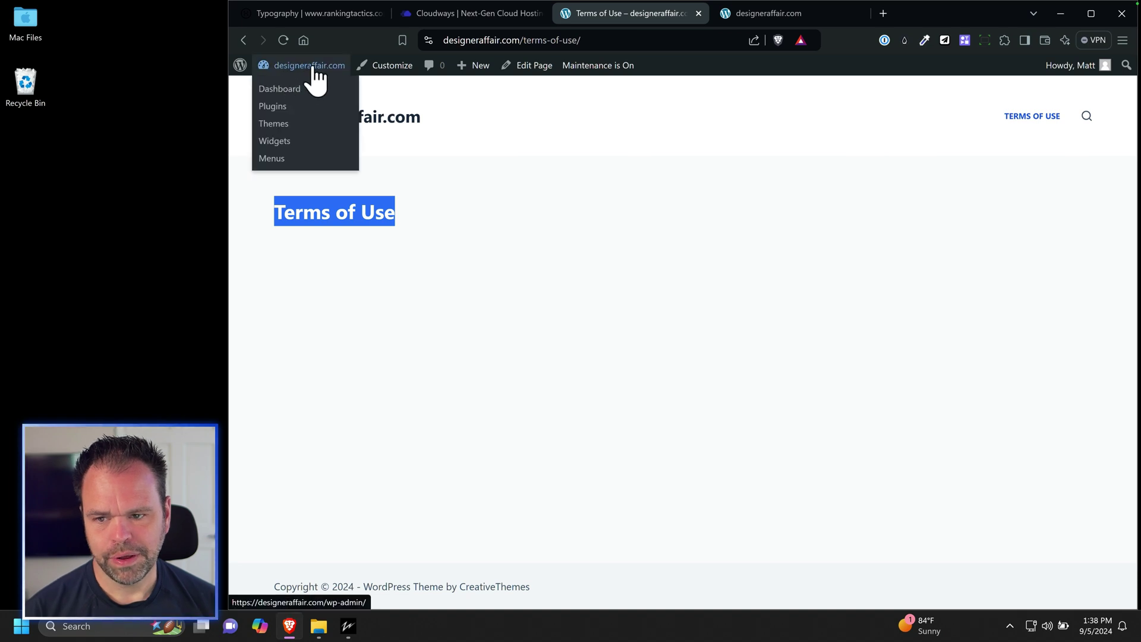
left_click(277, 94)
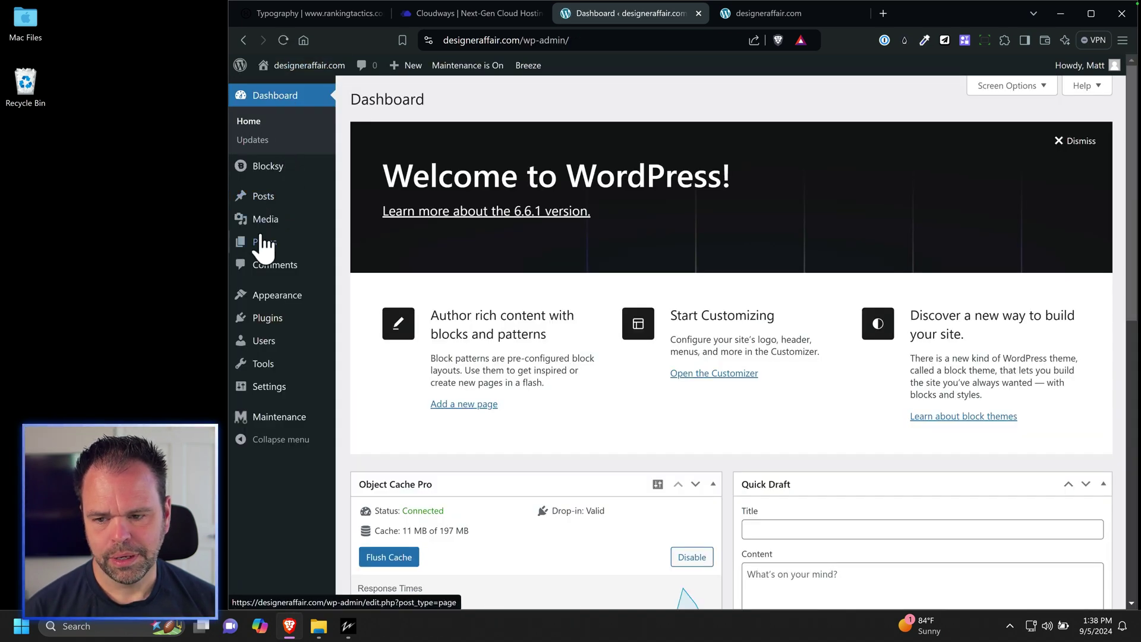
mouse_move(269, 255)
left_click(379, 265)
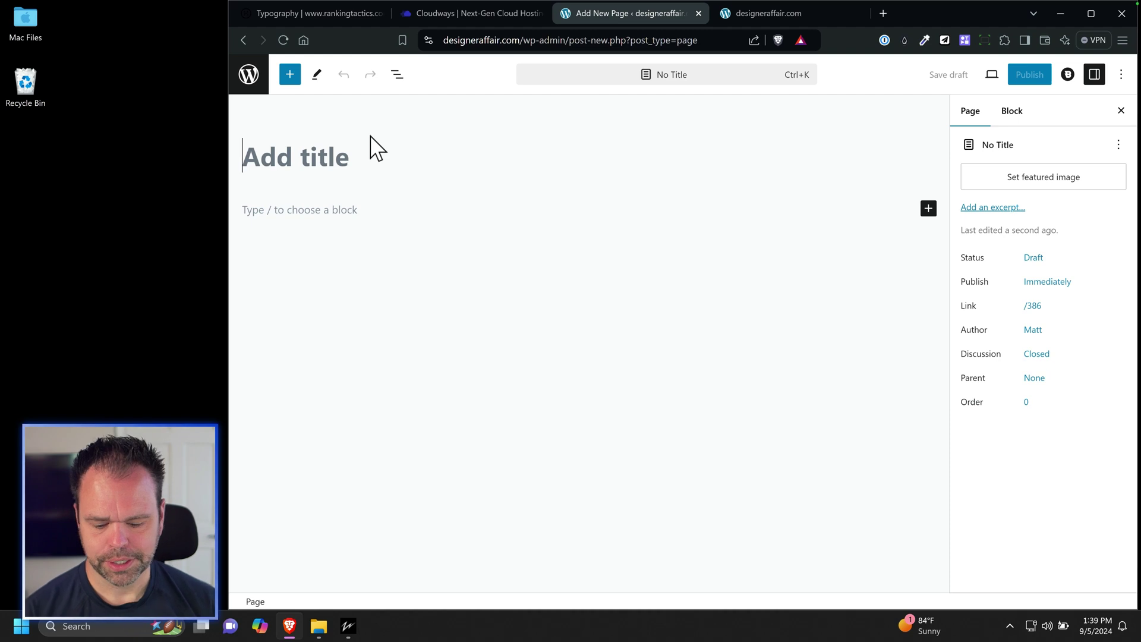
type("Contact")
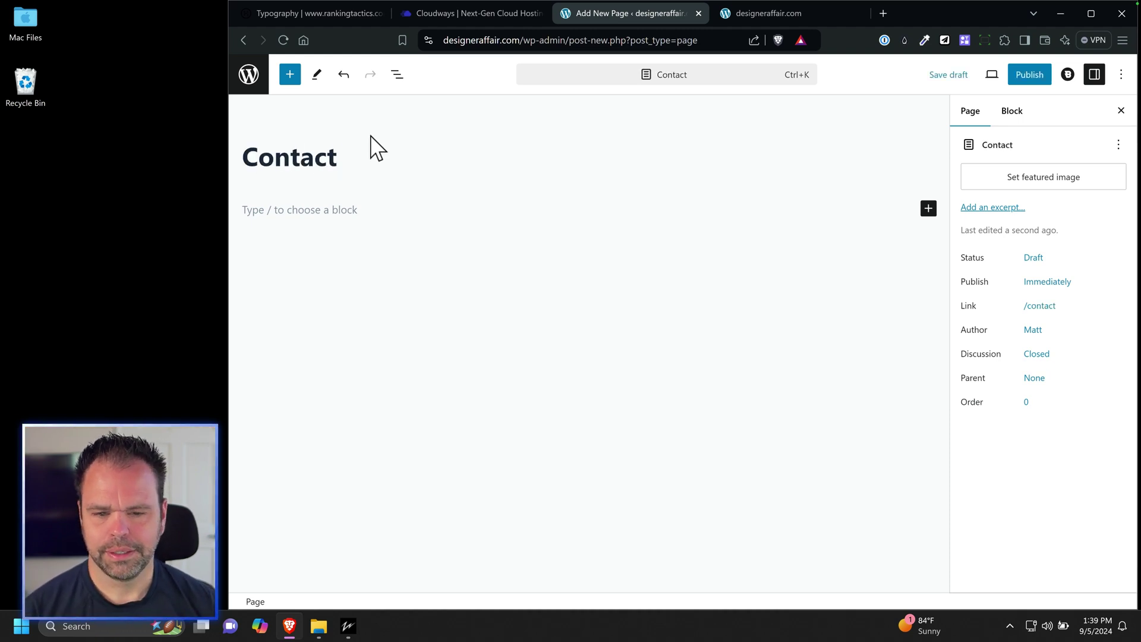
left_click(1030, 75)
left_click(994, 72)
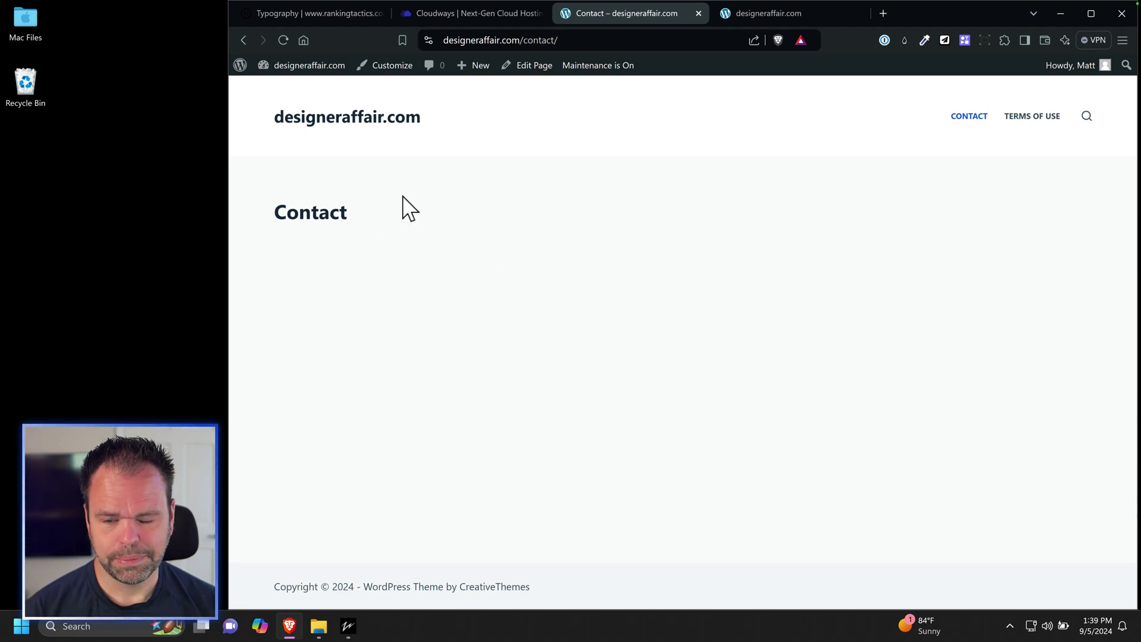
Return to the dashboard and open the list of all pages to check the newly published ones.
mouse_move(325, 69)
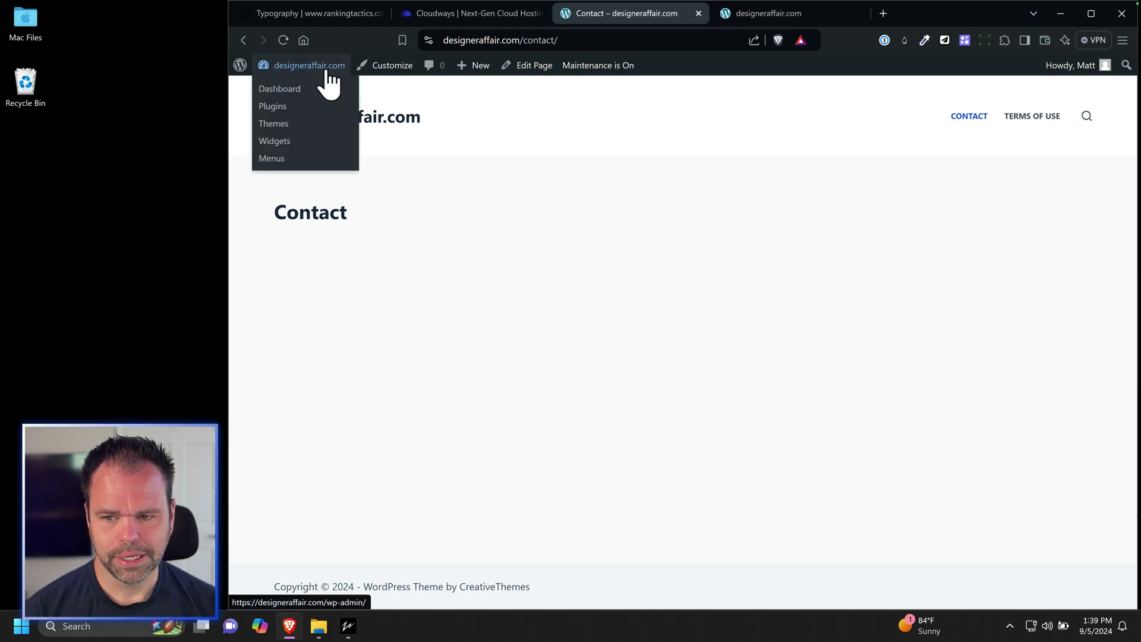
left_click(292, 90)
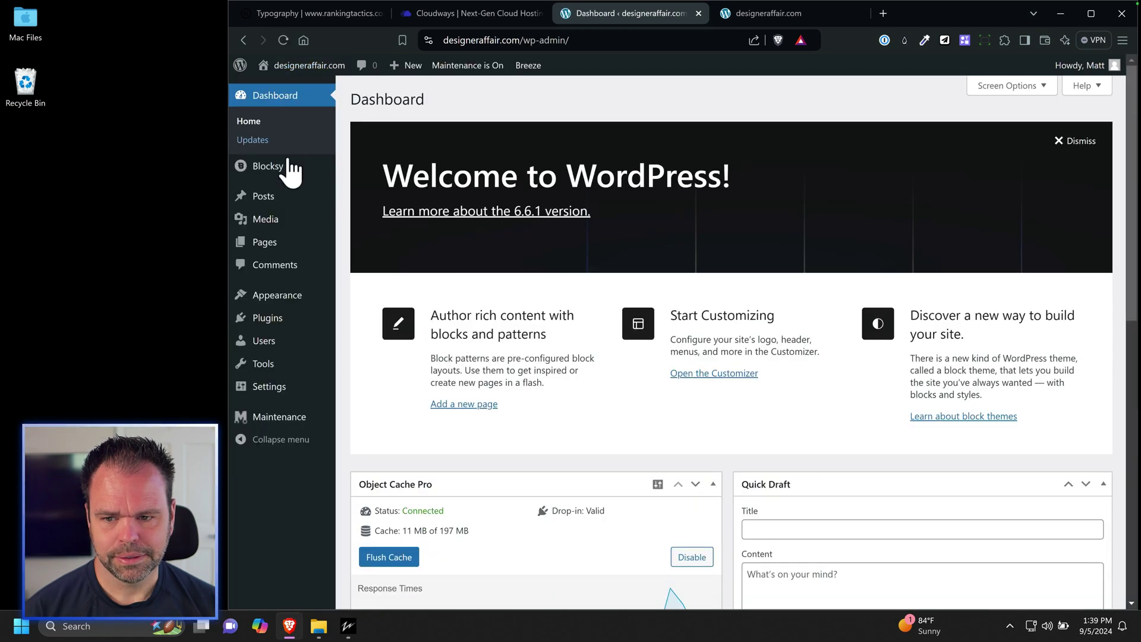
mouse_move(274, 242)
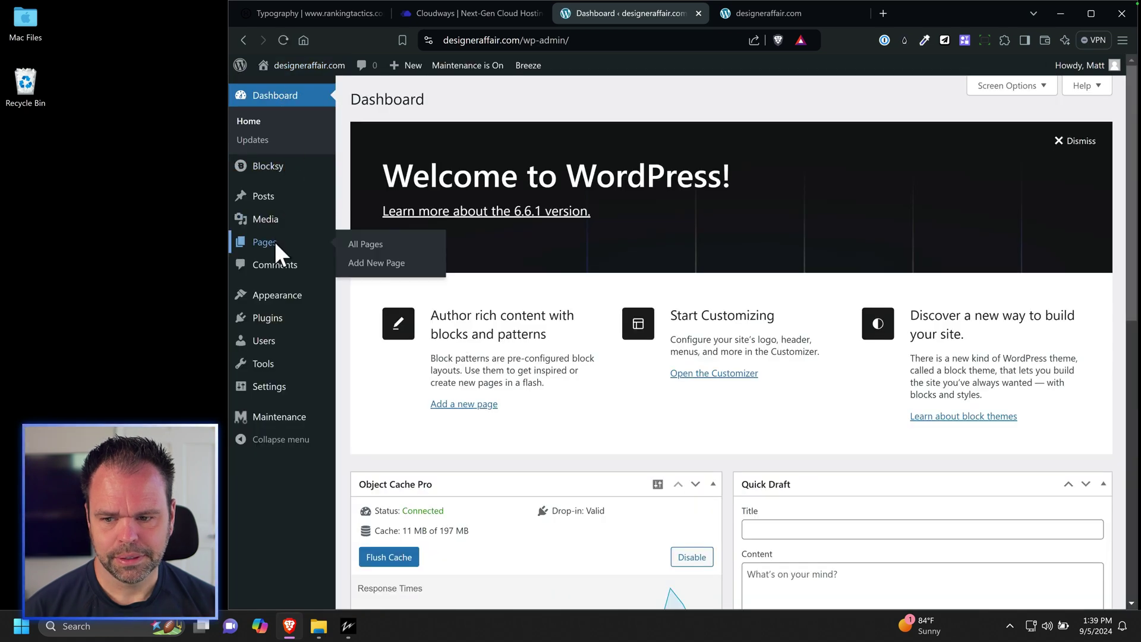
left_click(367, 249)
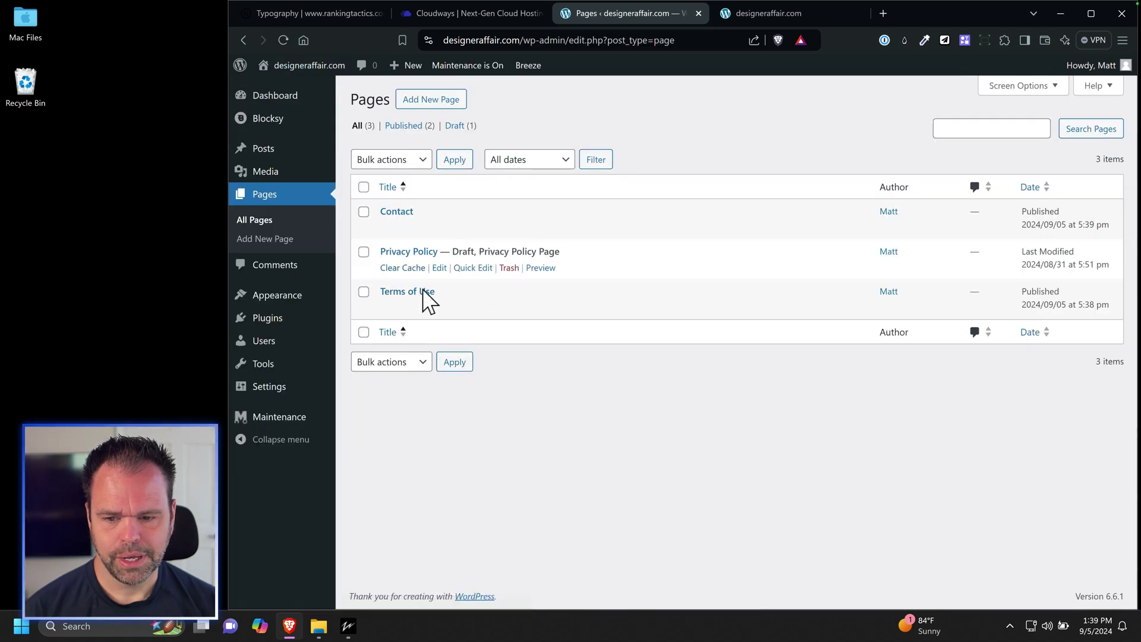
Start a new page and title it "Typography".
left_click(438, 100)
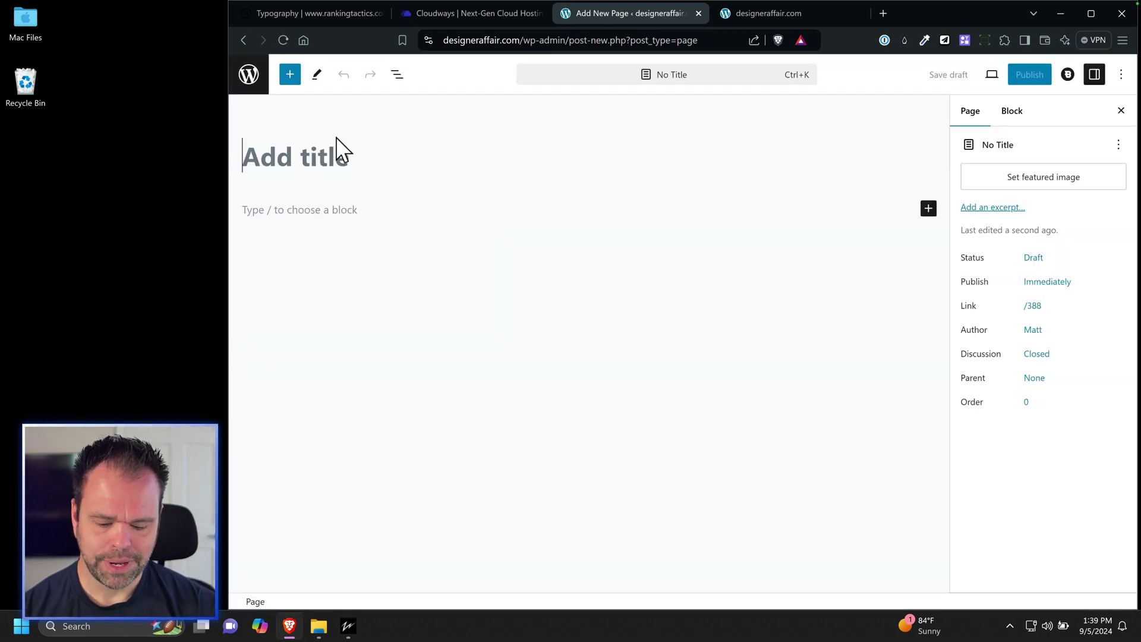
type("Typographyc")
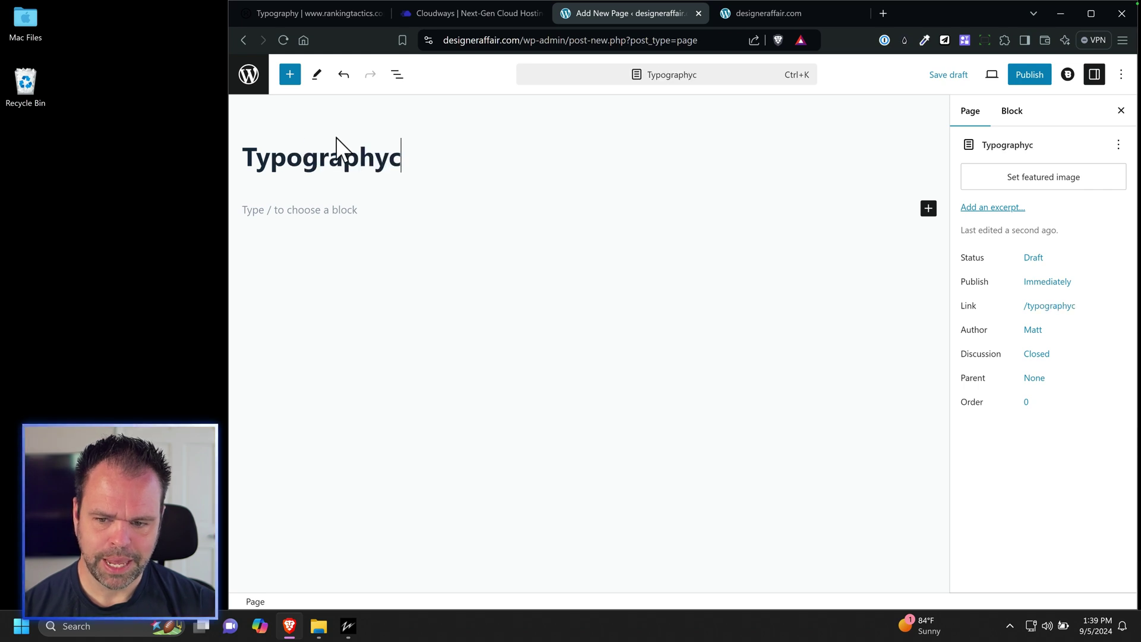
key("BackSpace")
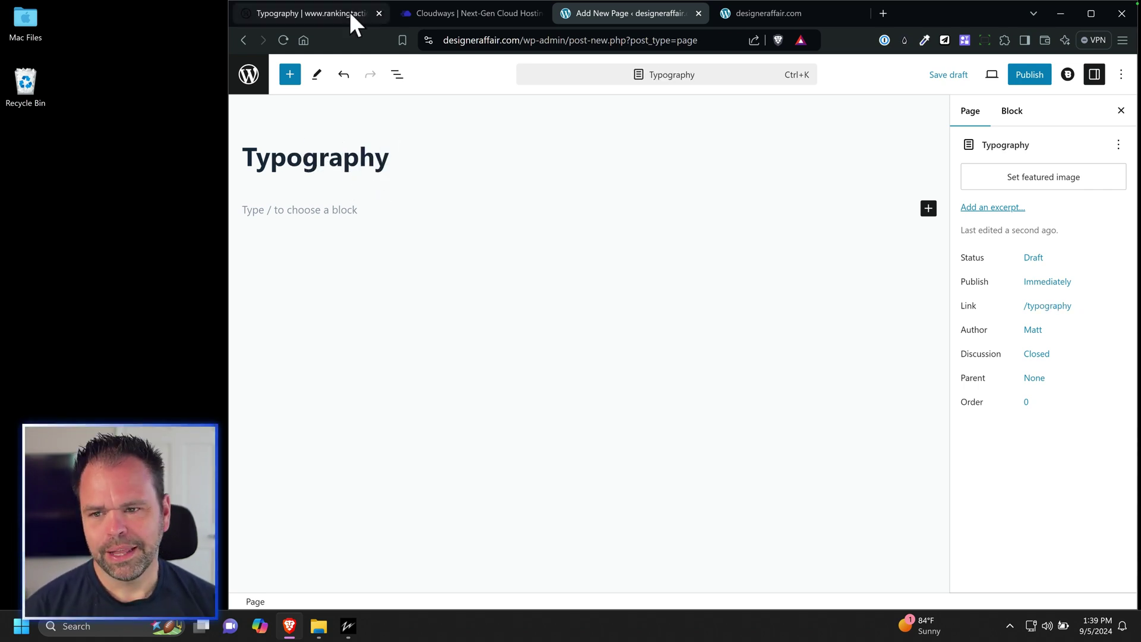
Copy the article text on the rankingtactics.com Typography page, from the "Best AI Blog Writer" heading through the end of the "Bulk Powered Custom Outlines" section.
left_click(392, 27)
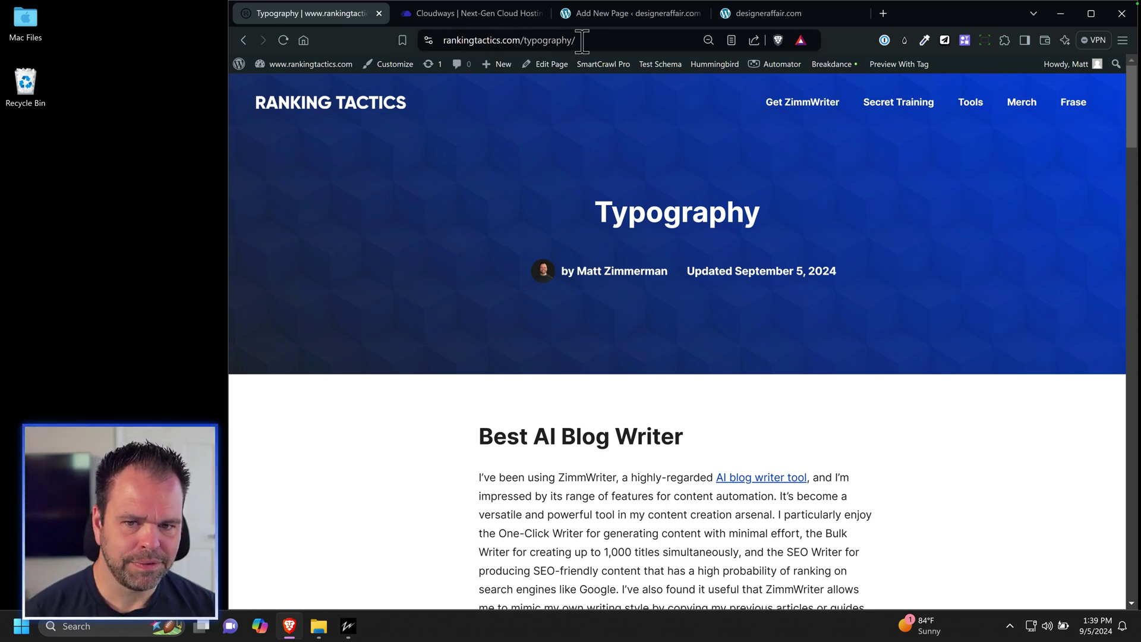
left_click_drag(469, 437, 532, 342)
scroll(587, 417, "up", 2)
left_click_drag(595, 209, 718, 338)
left_click_drag(586, 477, 578, 477)
left_click_drag(485, 438, 499, 496)
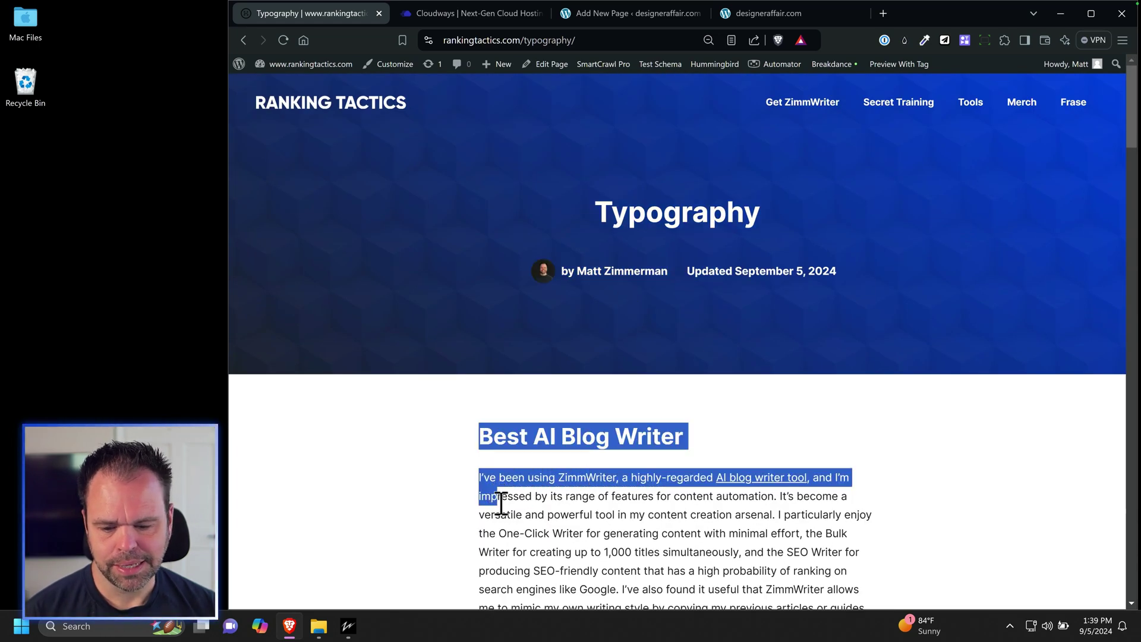
scroll(505, 494, "down", 20)
scroll(529, 488, "down", 12)
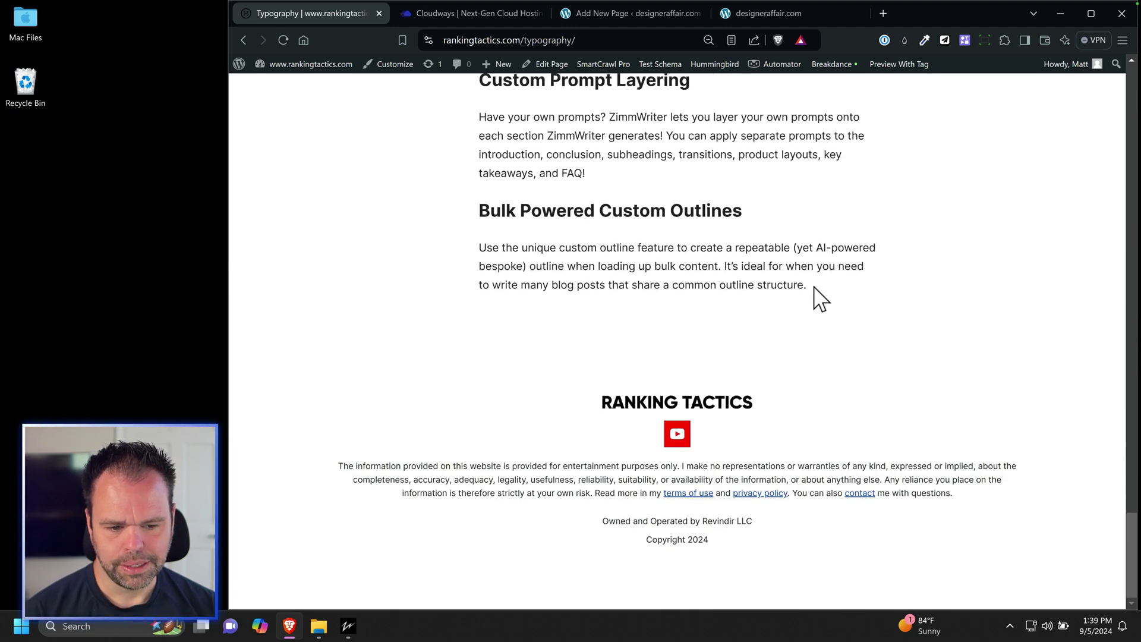
left_click_drag(810, 288, 474, 319)
key("ctrl+c")
scroll(636, 229, "up", 20)
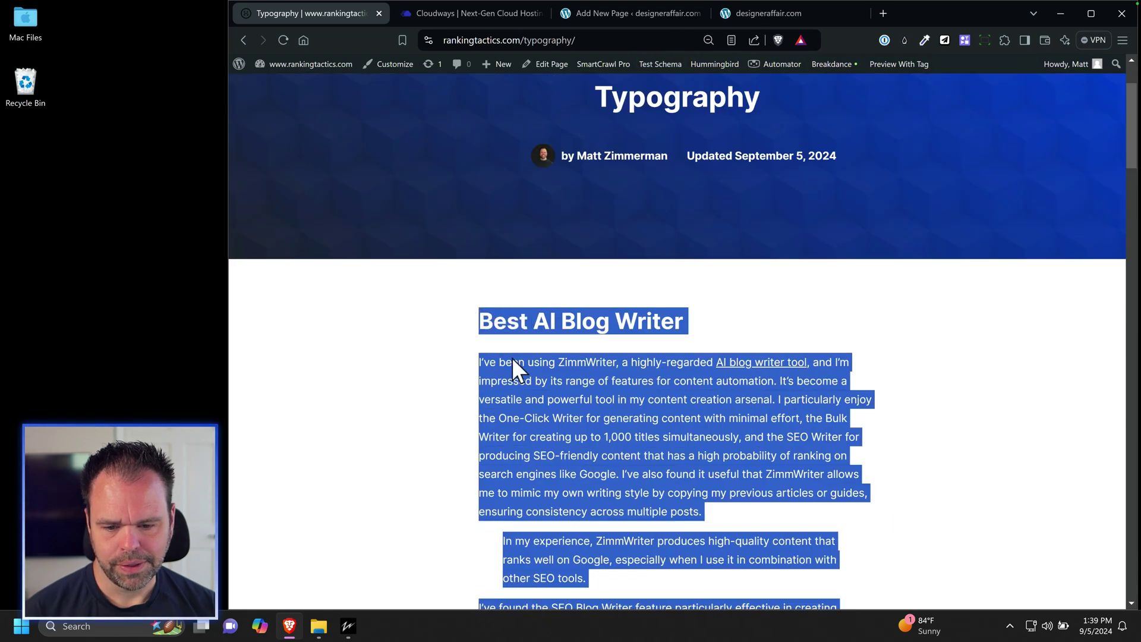
scroll(619, 400, "down", 10)
scroll(643, 389, "up", 9)
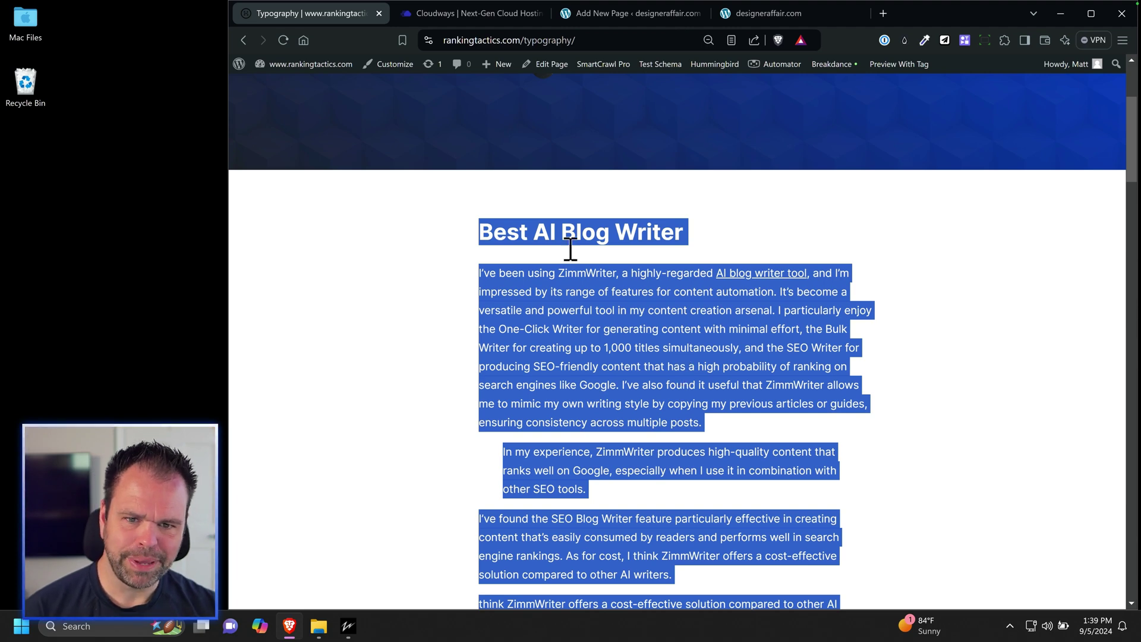
Paste the copied article into the empty body of the new Typography page on designeraffair.com.
left_click(609, 14)
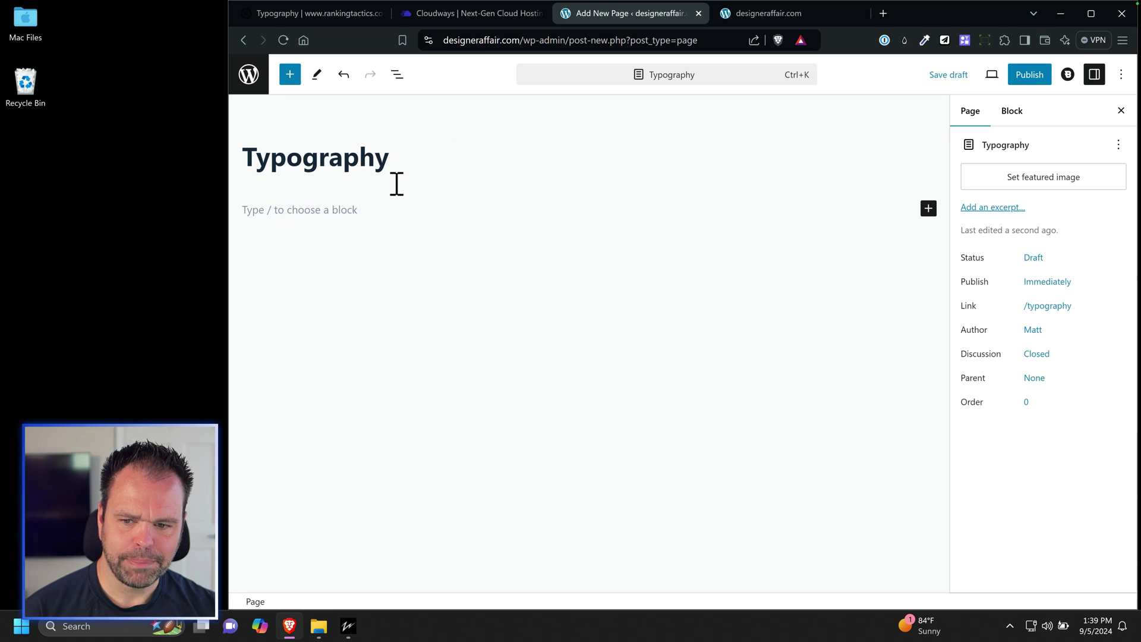
left_click(260, 212)
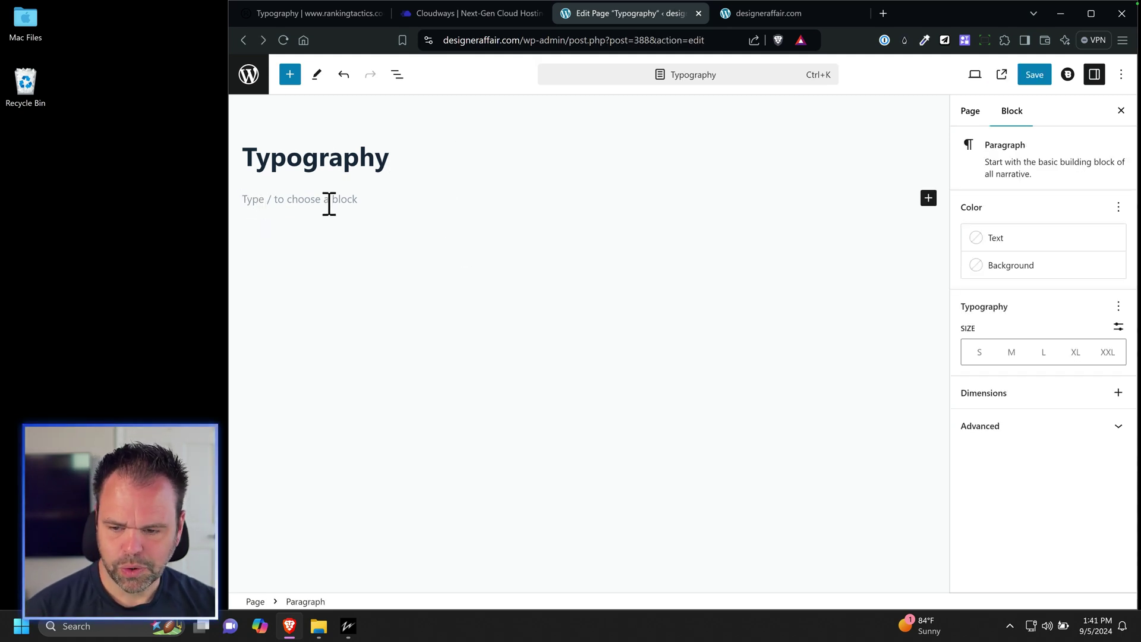
key("ctrl+v")
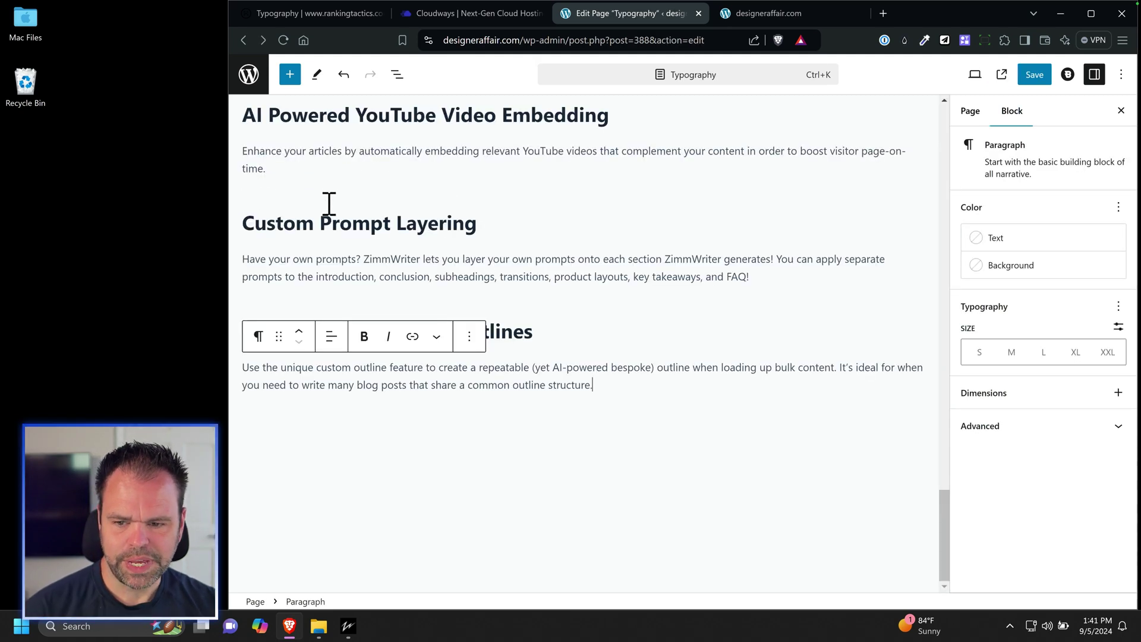
Review the pasted article's heading levels, bold and italic text, numbered list and quote formatting.
scroll(416, 308, "up", 15)
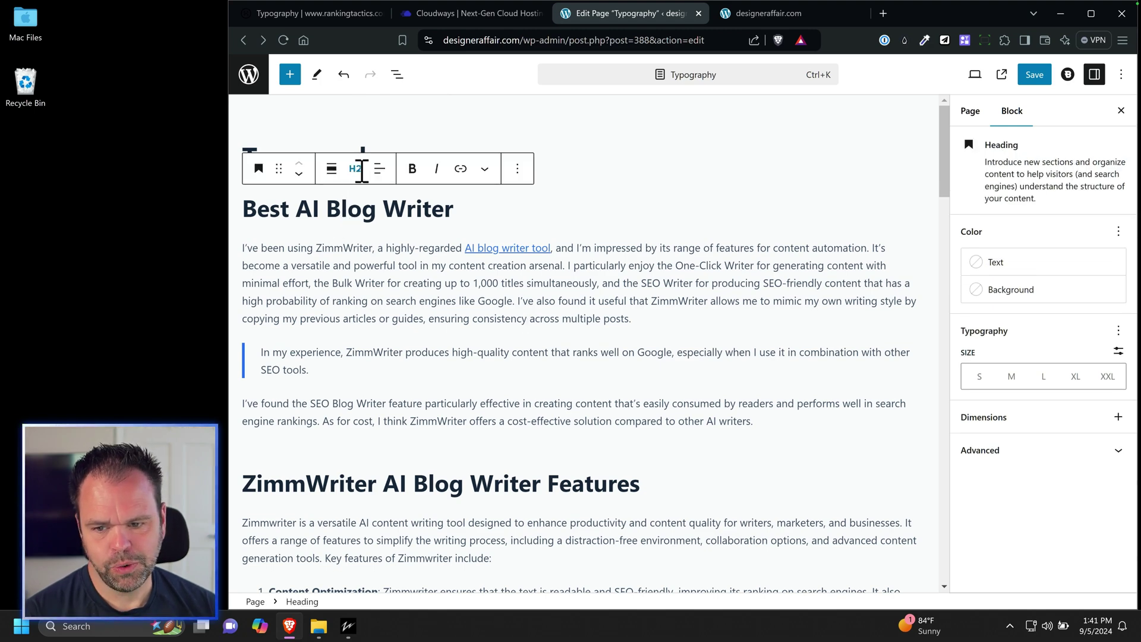
scroll(371, 440, "down", 10)
left_click(392, 462)
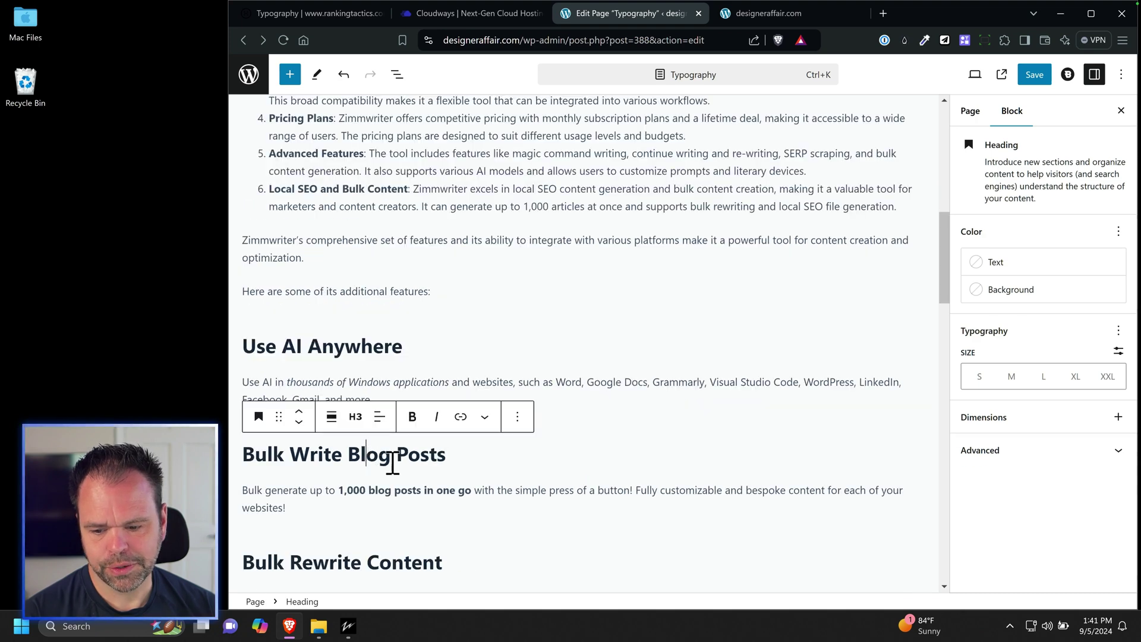
left_click_drag(339, 492, 471, 492)
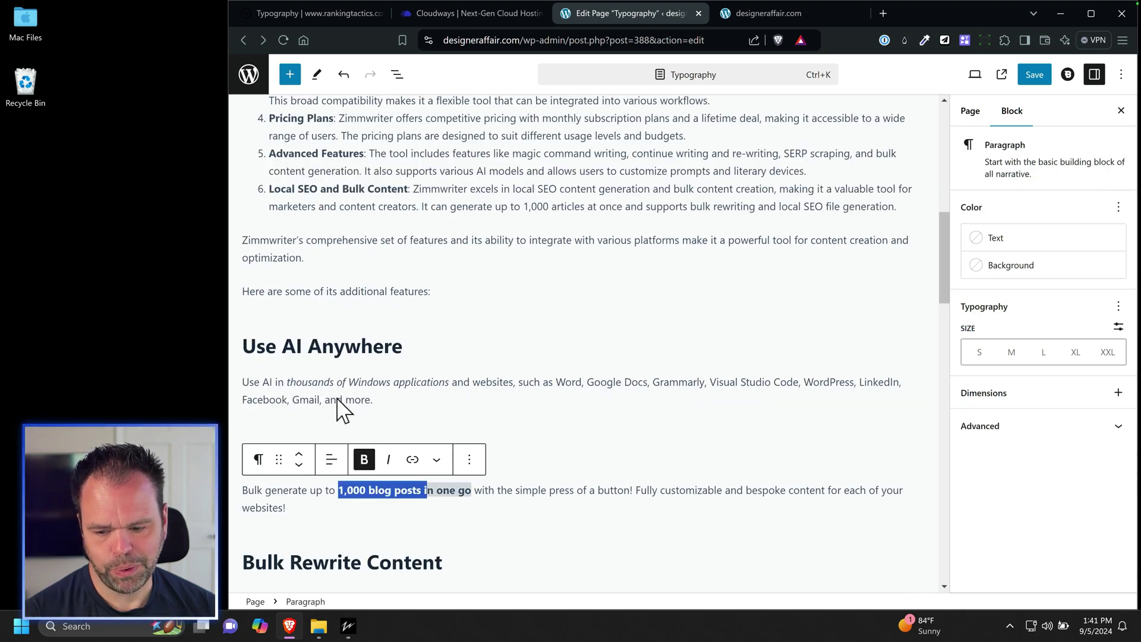
left_click_drag(308, 383, 373, 382)
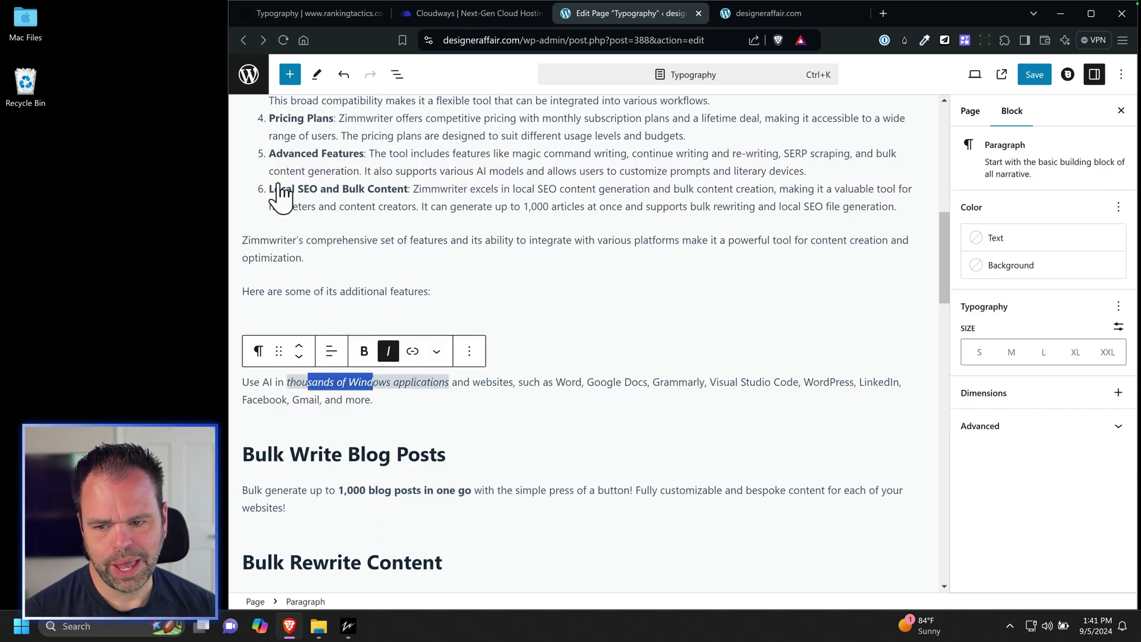
scroll(307, 238, "up", 5)
scroll(267, 264, "up", 3)
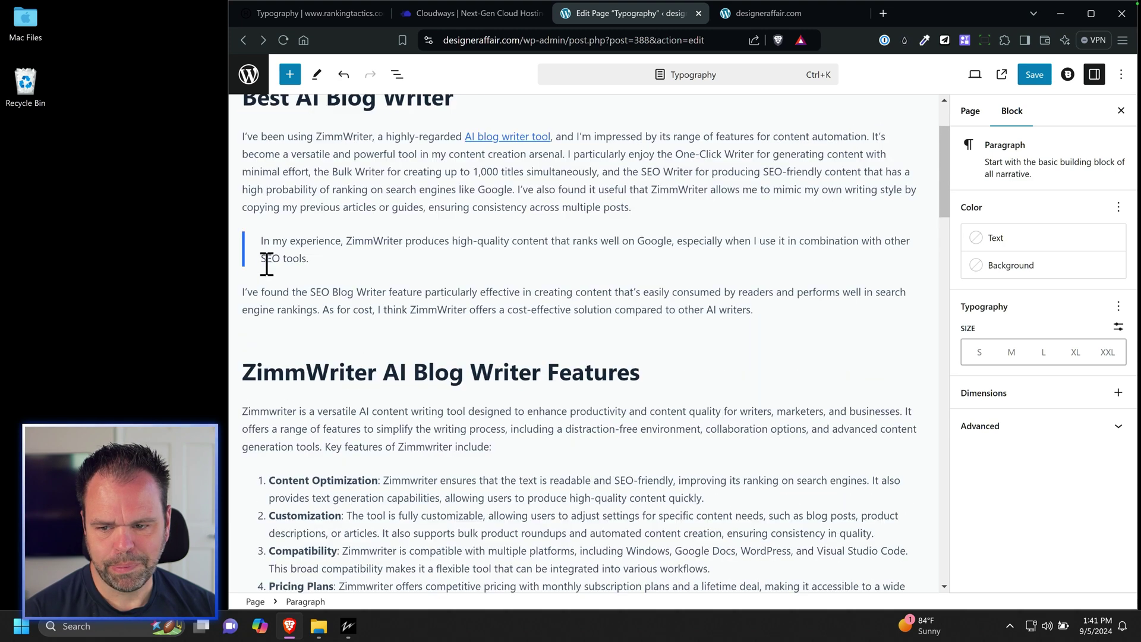
Add an empty paragraph block directly above the "ZimmWriter AI Blog Writer Features" heading.
left_click(563, 207)
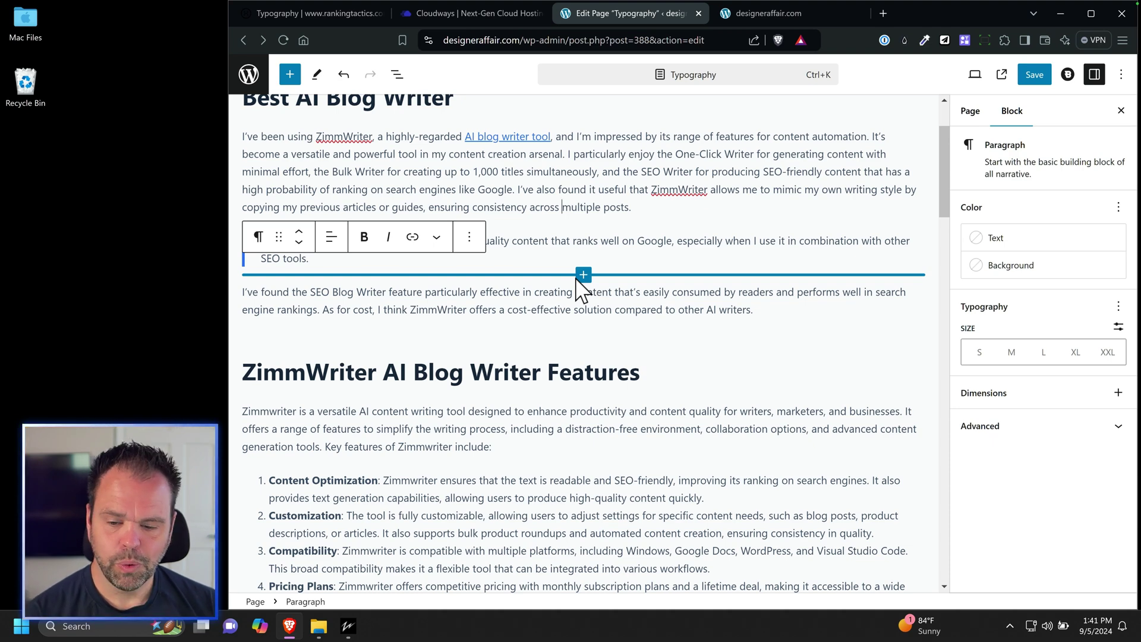
left_click(783, 310)
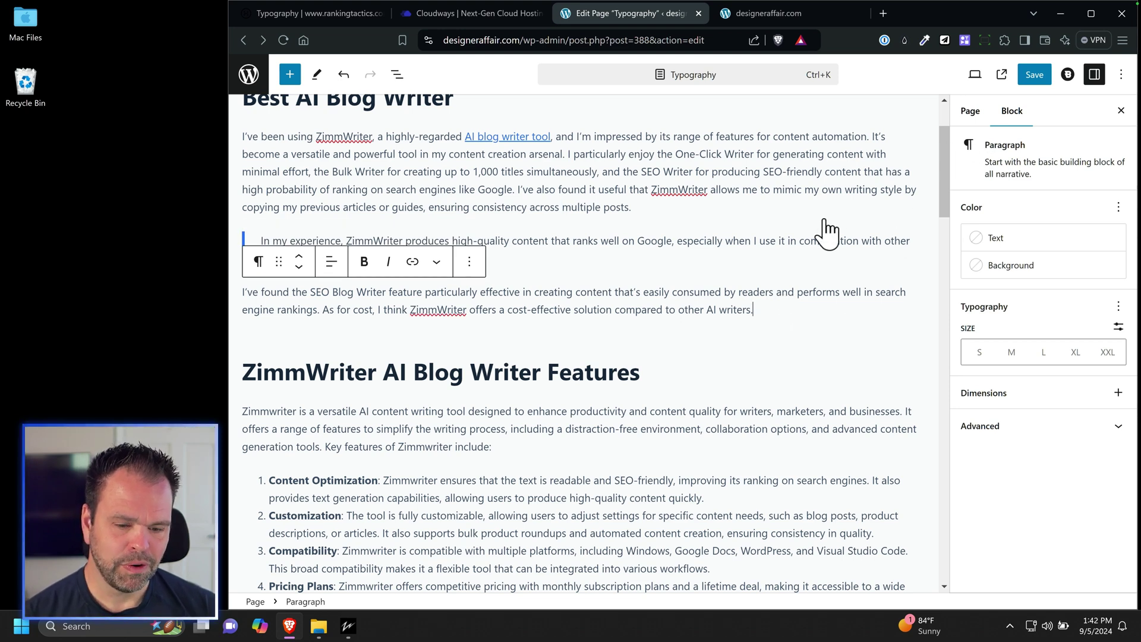
mouse_move(826, 222)
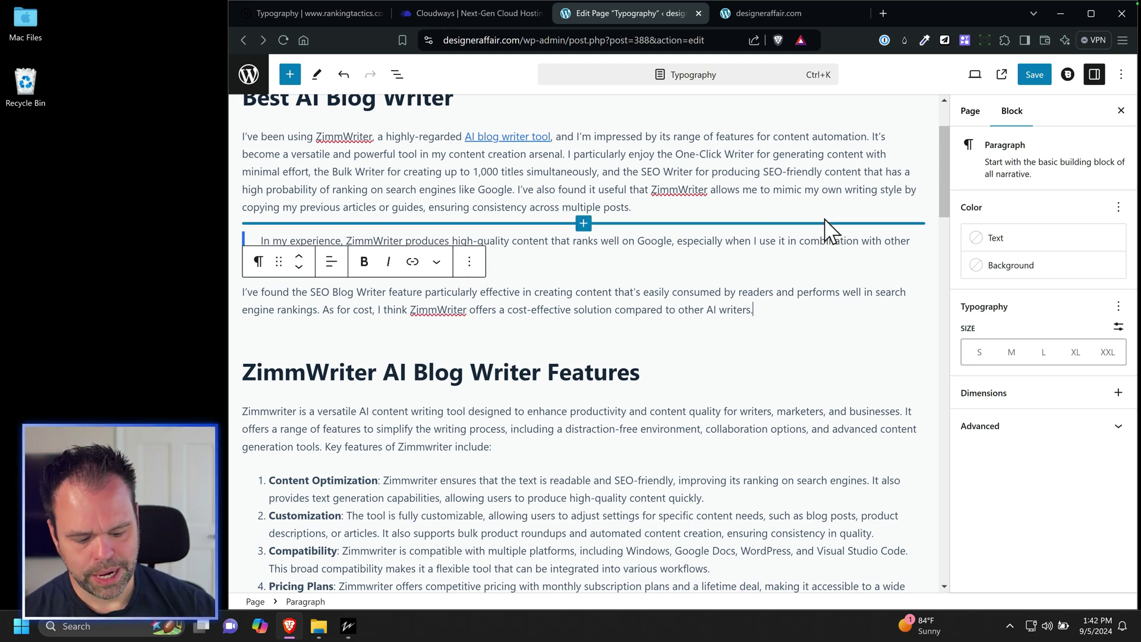
key("Return")
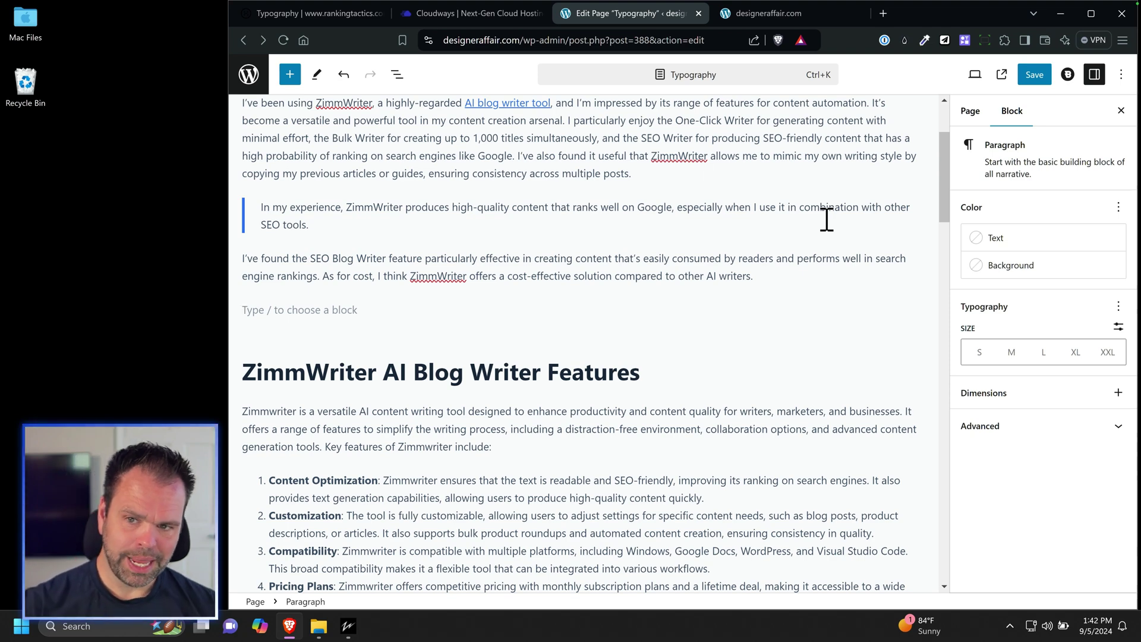
Review the header and opening section of the source Typography article on rankingtactics.com, and return to the page editor.
left_click(315, 18)
scroll(420, 258, "up", 10)
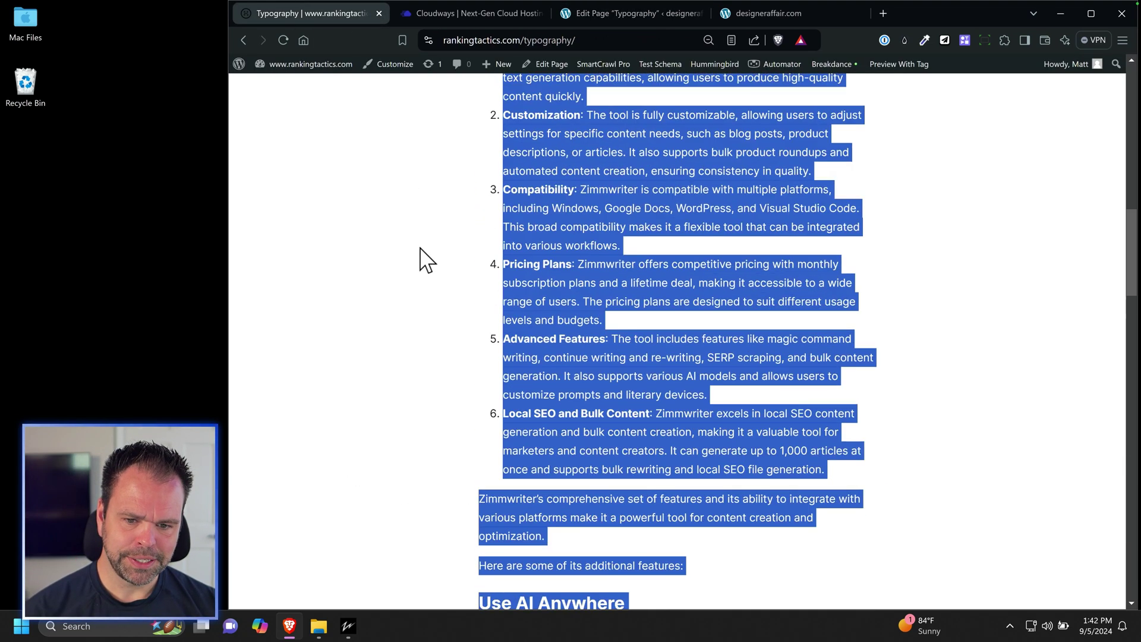
scroll(434, 257, "up", 15)
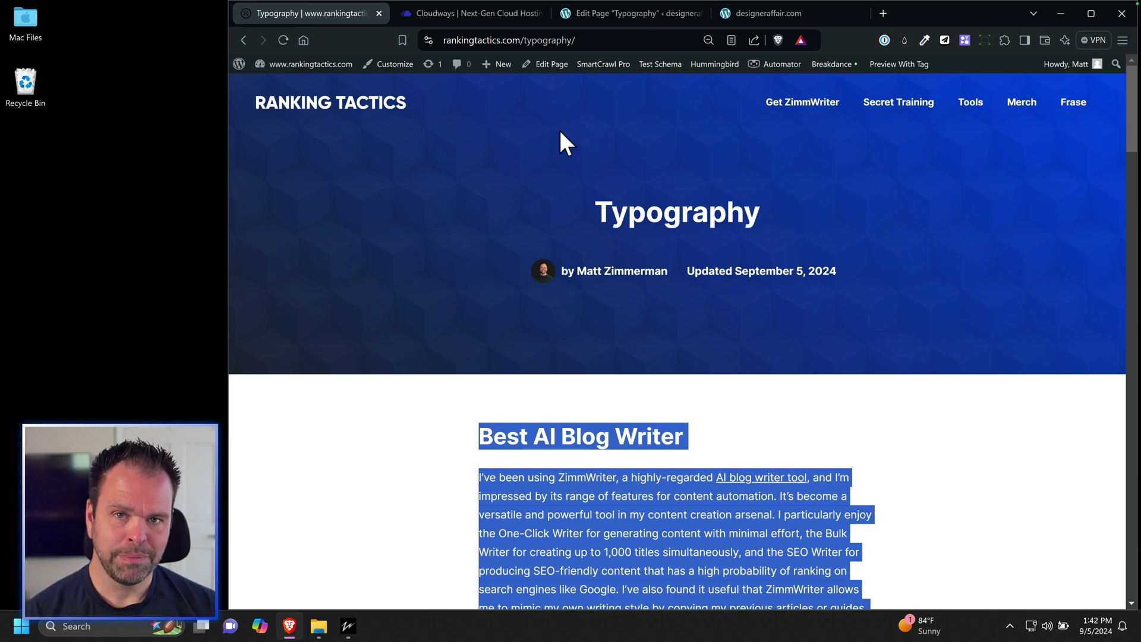
scroll(568, 540, "down", 5)
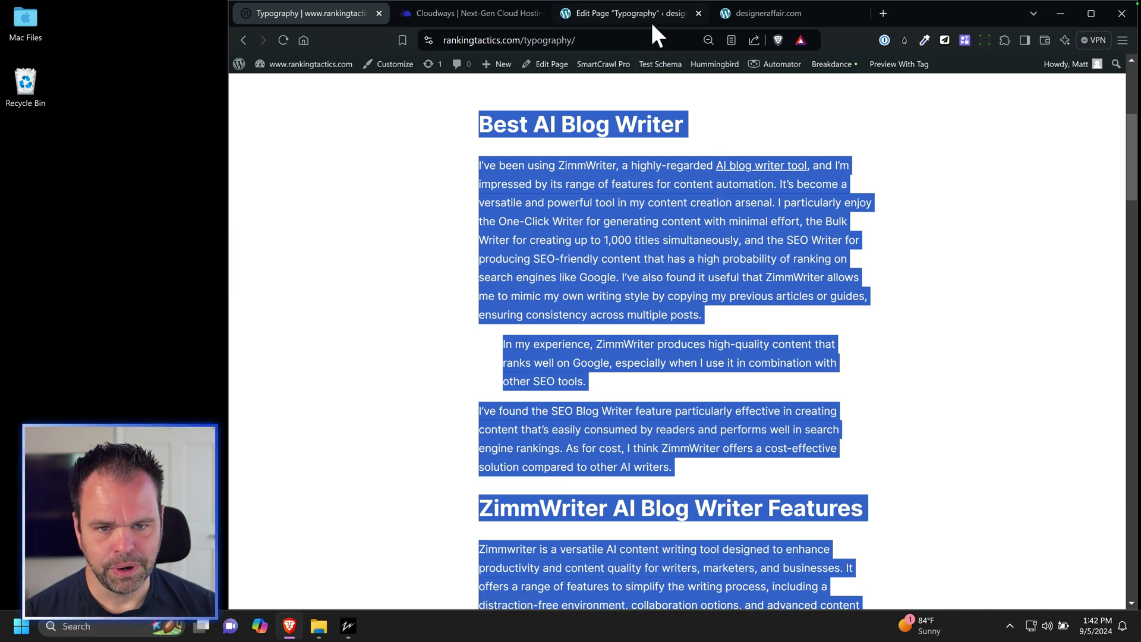
left_click(625, 16)
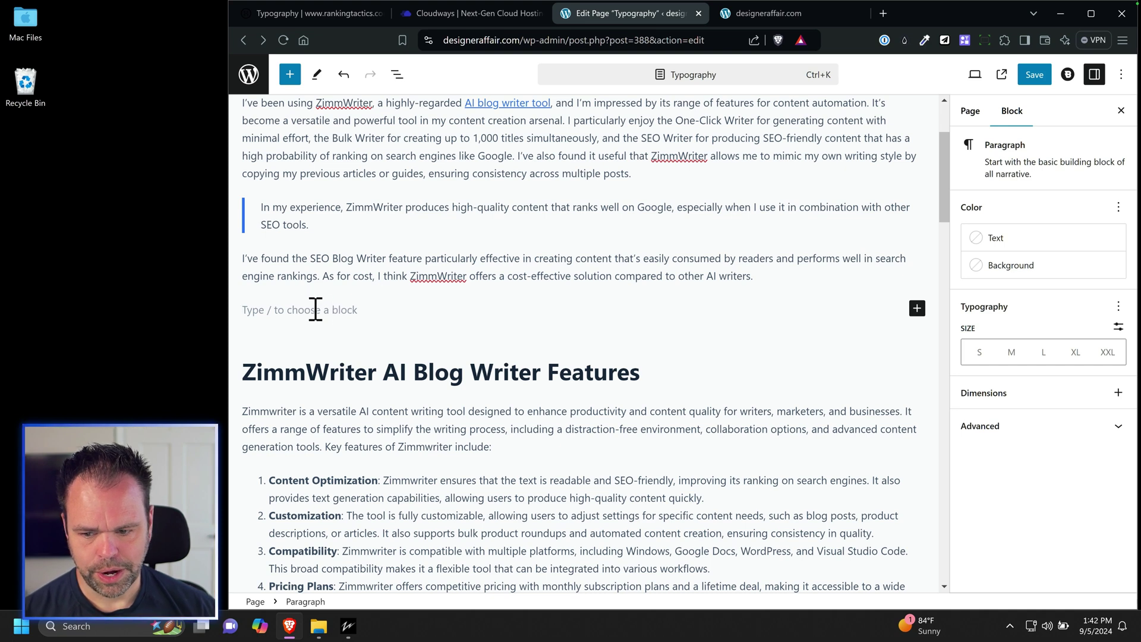
Insert a Buttons block in the empty paragraph and label its button "Get ZimmWriter".
type("/")
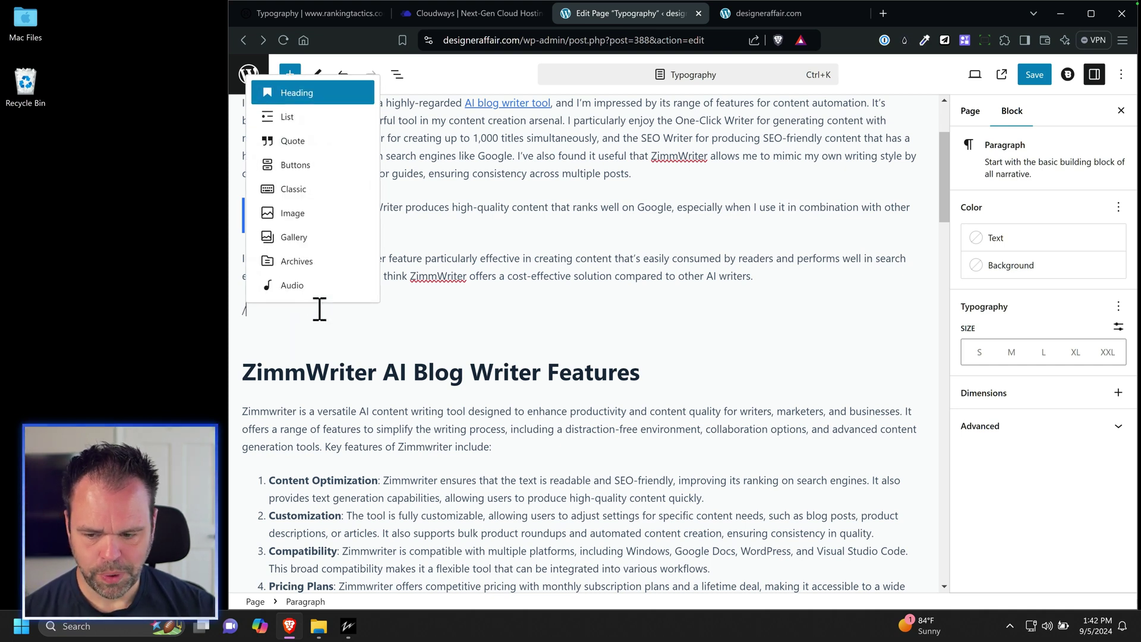
type("button")
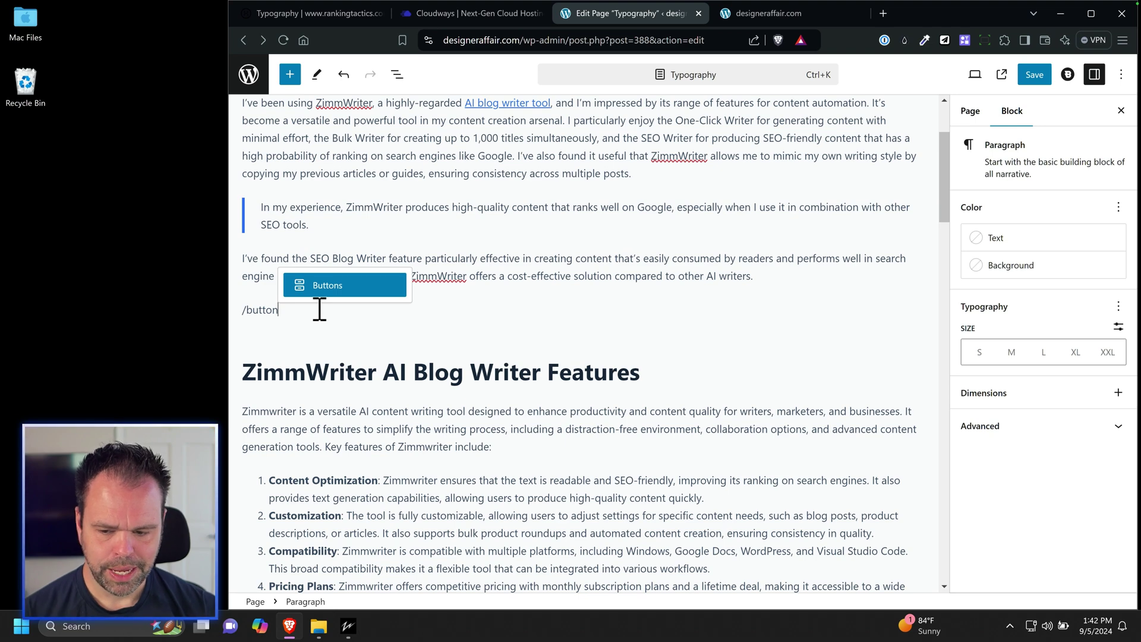
key("Return")
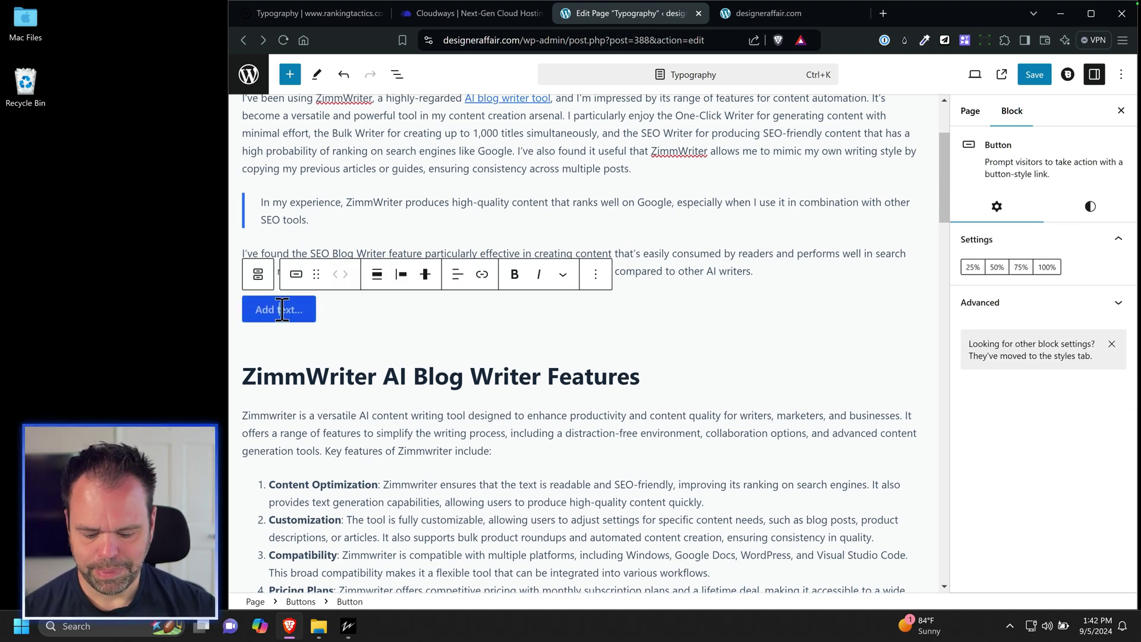
type("Get")
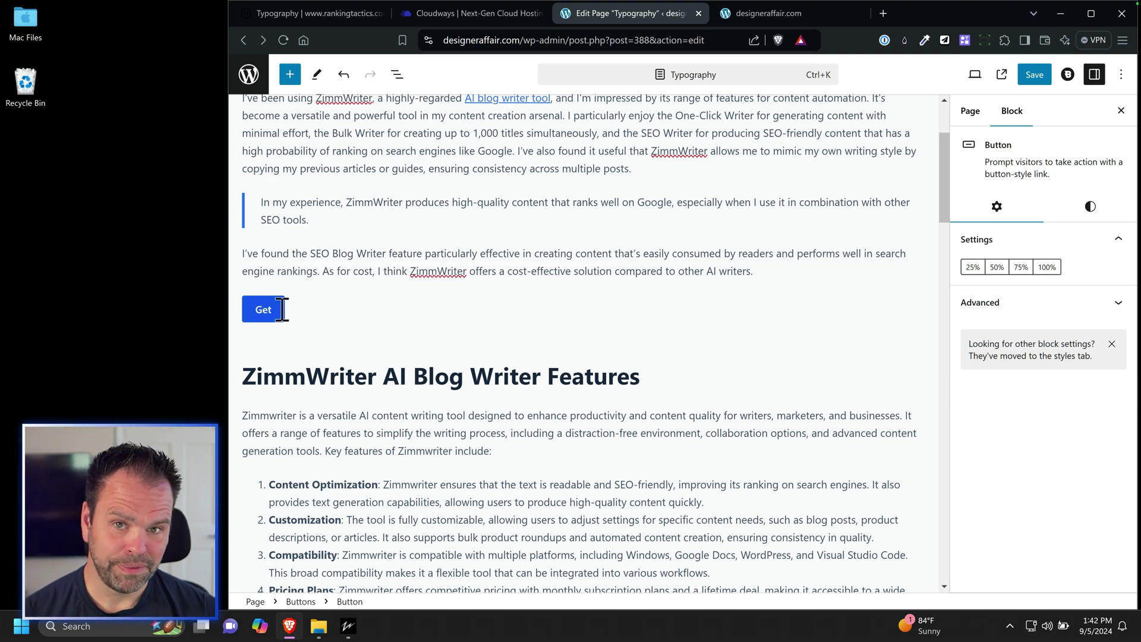
type(" ZimmWriter")
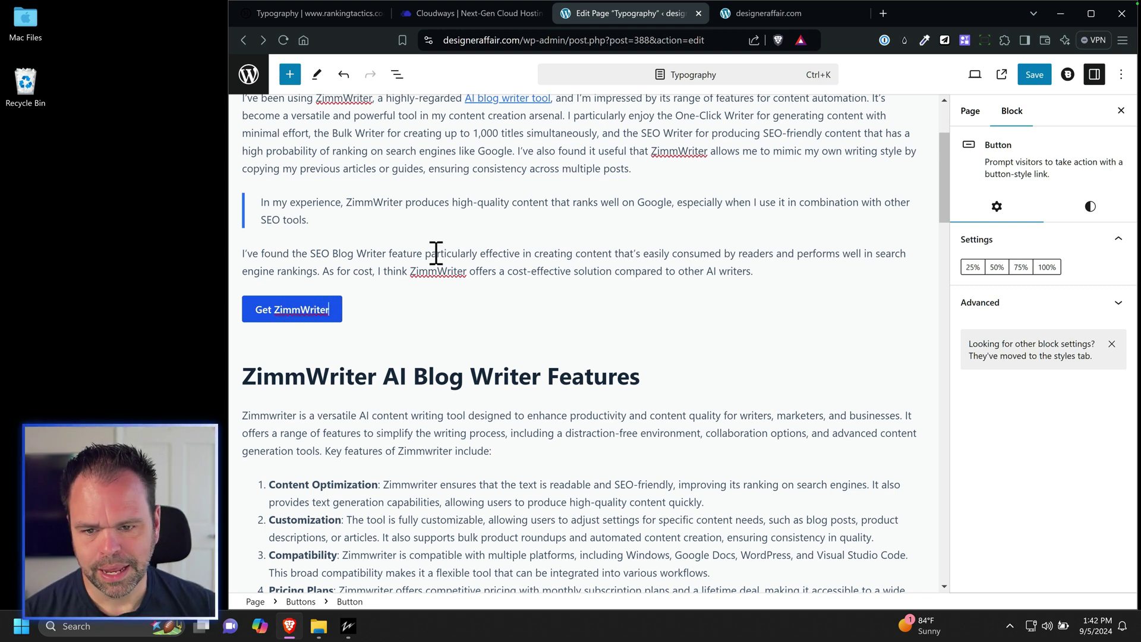
Open the Get ZimmWriter page on rankingtactics.com and copy its web address.
left_click(341, 11)
scroll(450, 362, "up", 1)
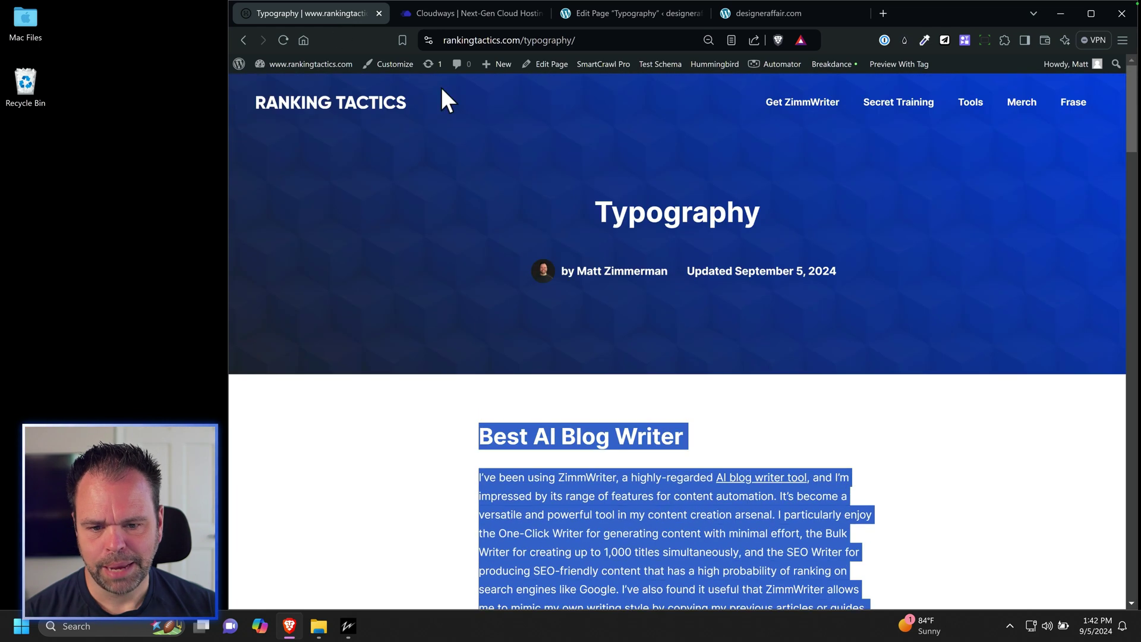
left_click(770, 171)
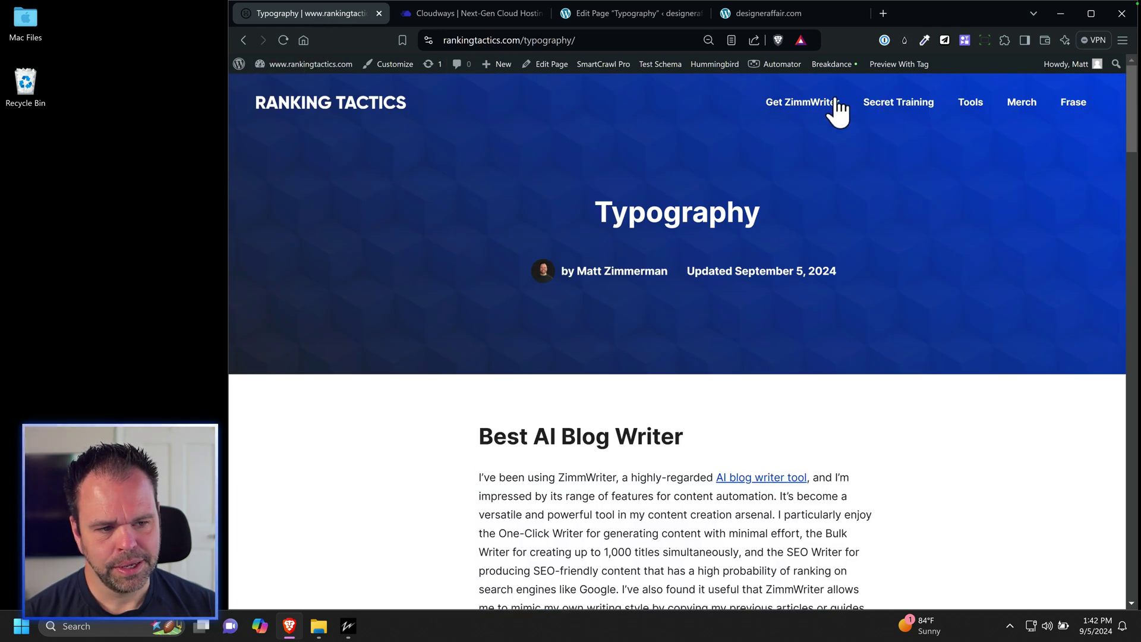
left_click(789, 104)
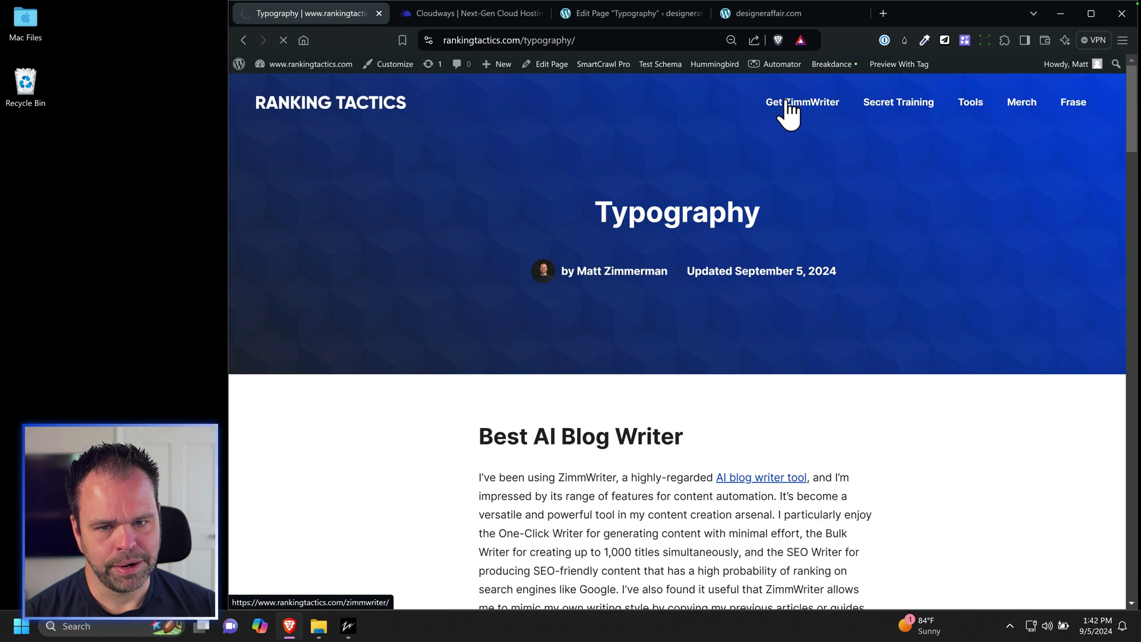
left_click(596, 40)
key("ctrl+c")
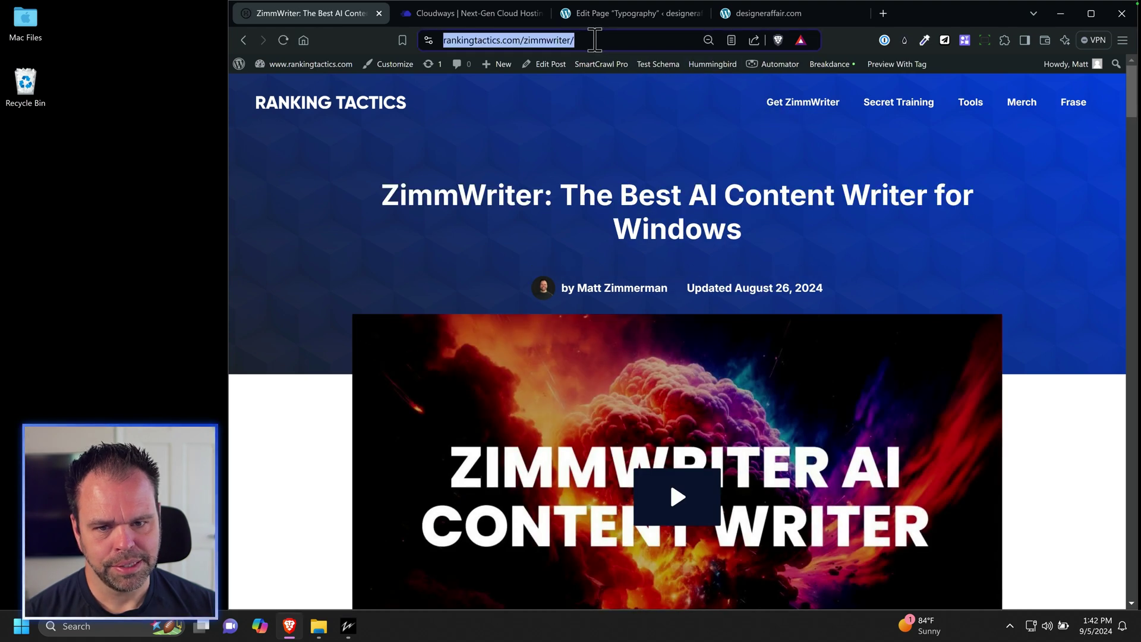
left_click(621, 18)
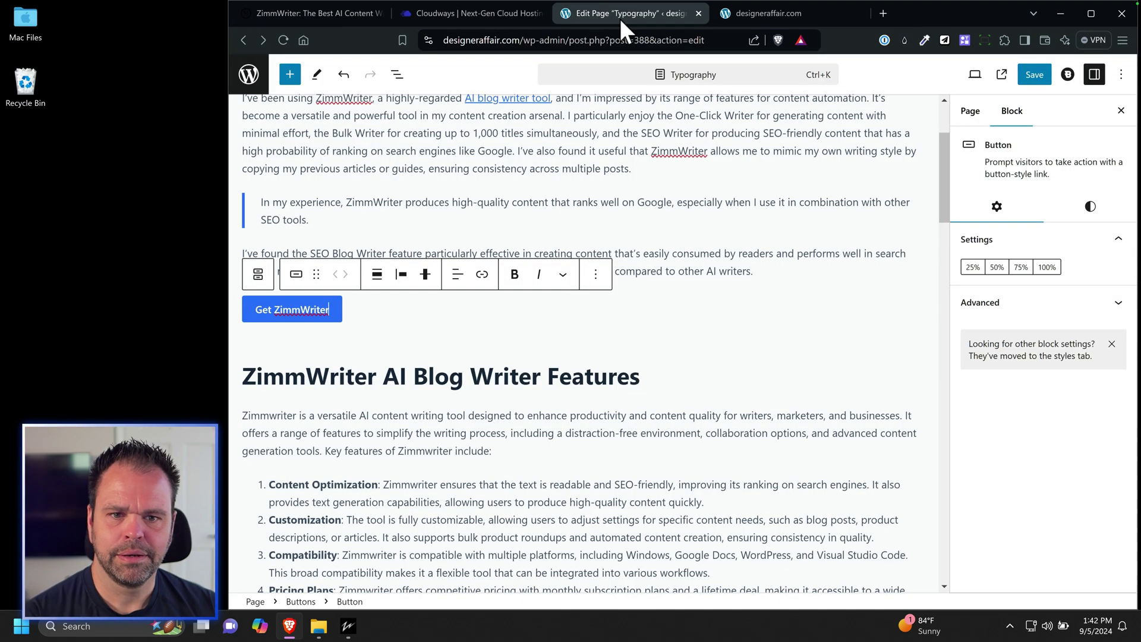
left_click(345, 313)
left_click(311, 307)
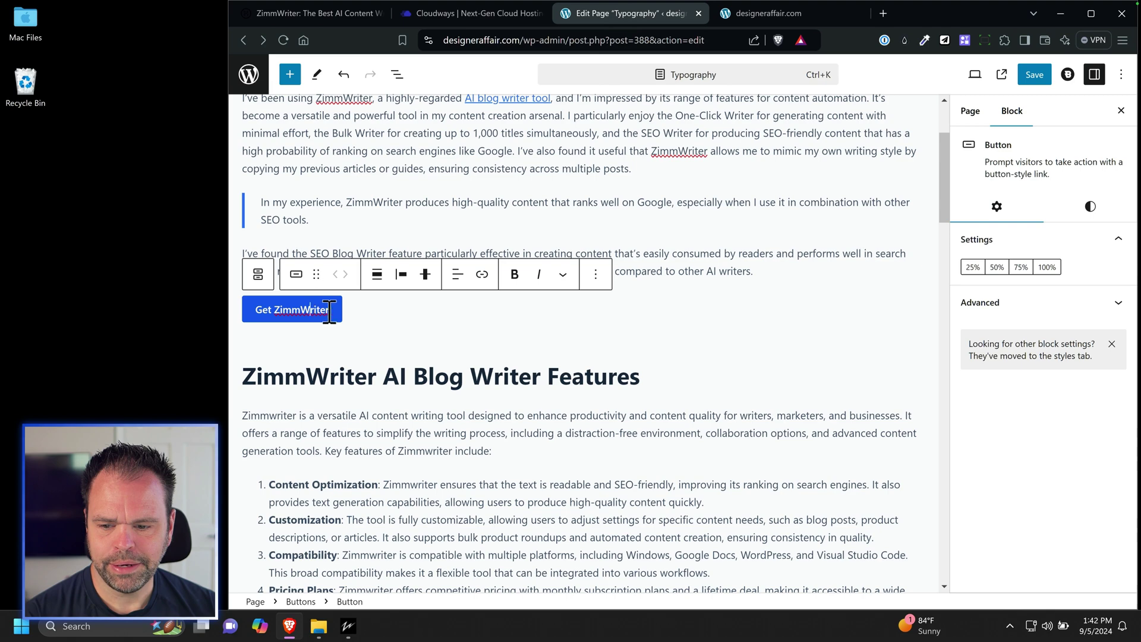
left_click(291, 309)
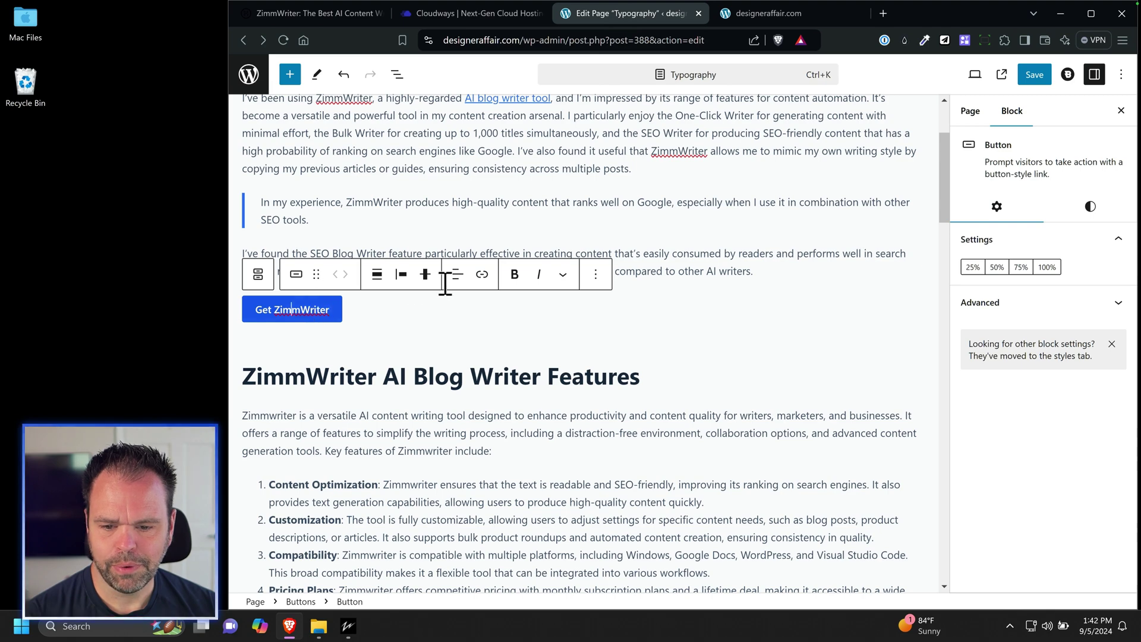
left_click(487, 278)
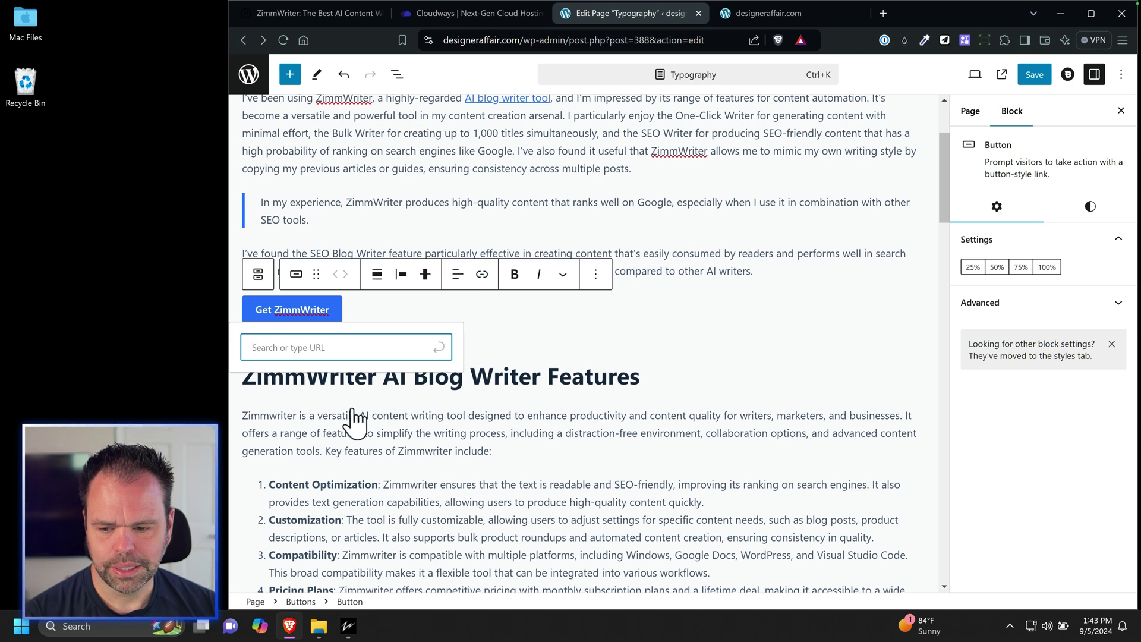
key("ctrl+v")
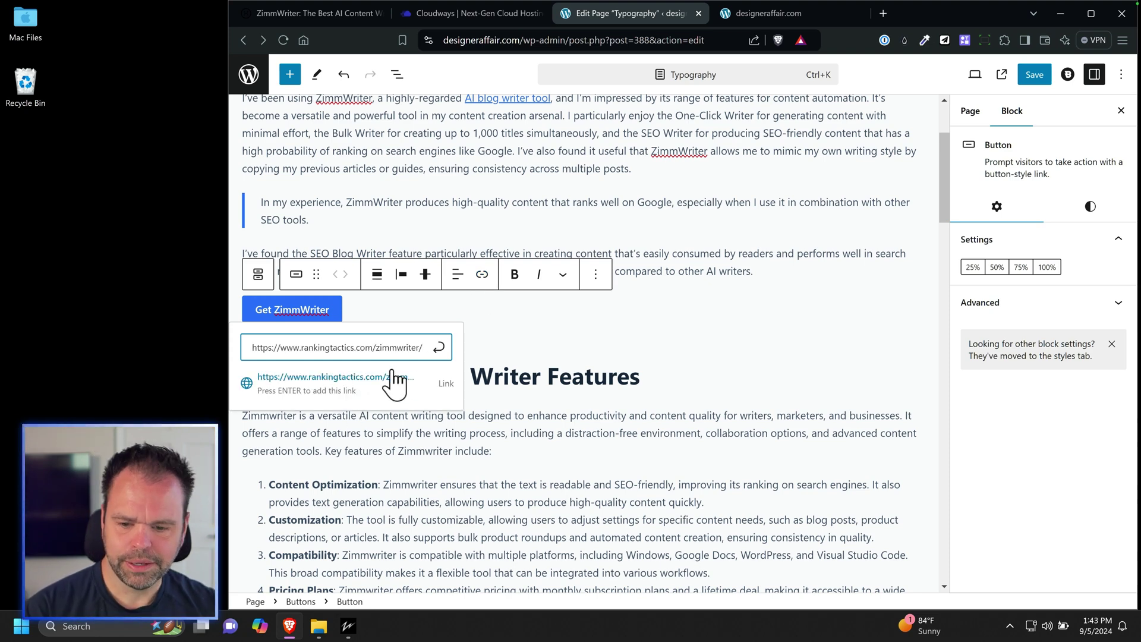
left_click(439, 347)
Save the Typography page and open it on the live site.
left_click(639, 211)
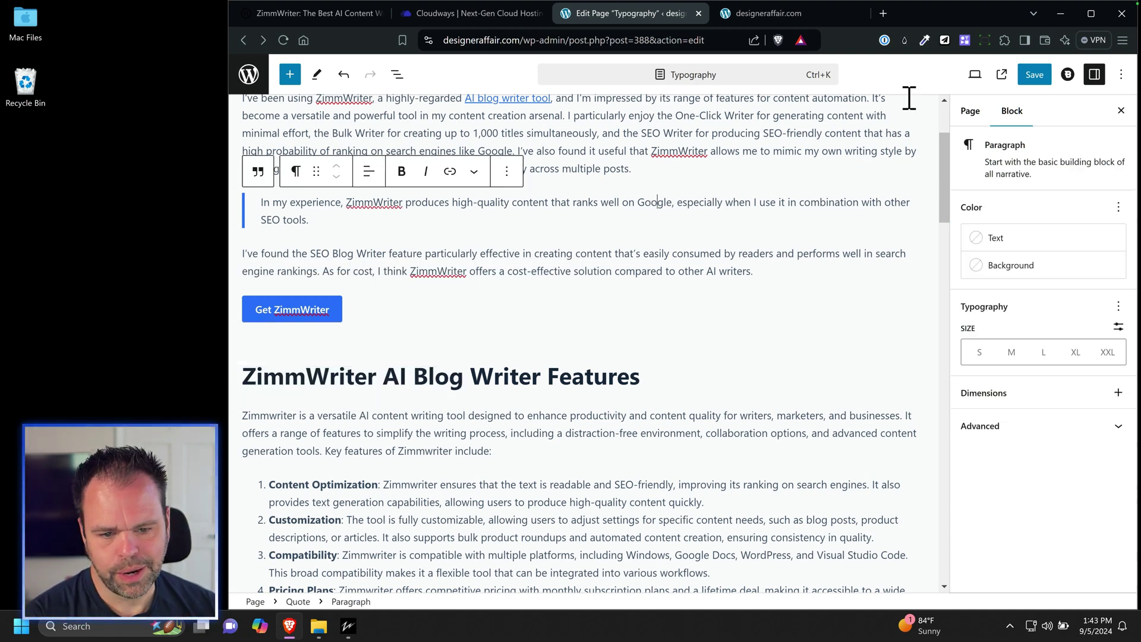
left_click(1037, 76)
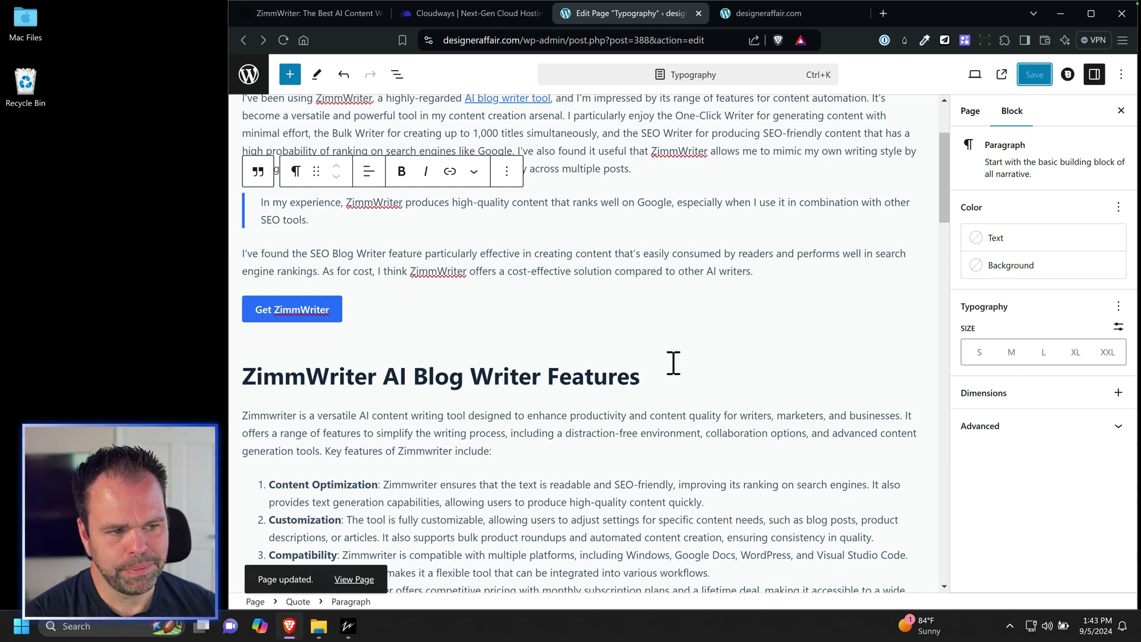
left_click(357, 580)
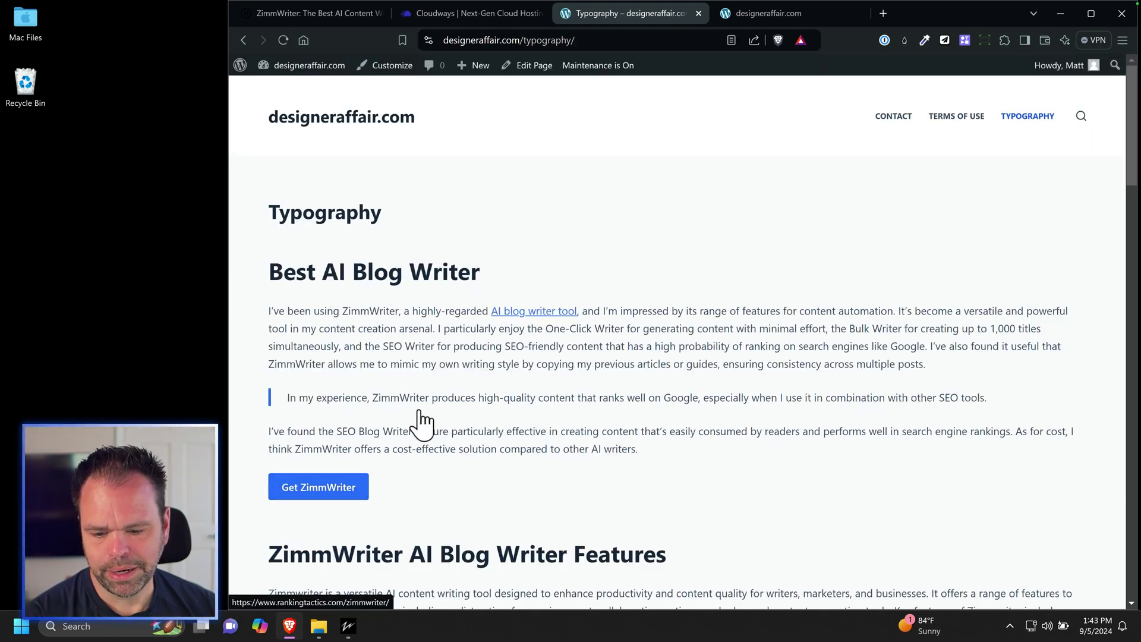
Examine how the link, quote, button, headings and numbered list look on the live Typography page.
scroll(548, 407, "down", 2)
scroll(551, 424, "up", 2)
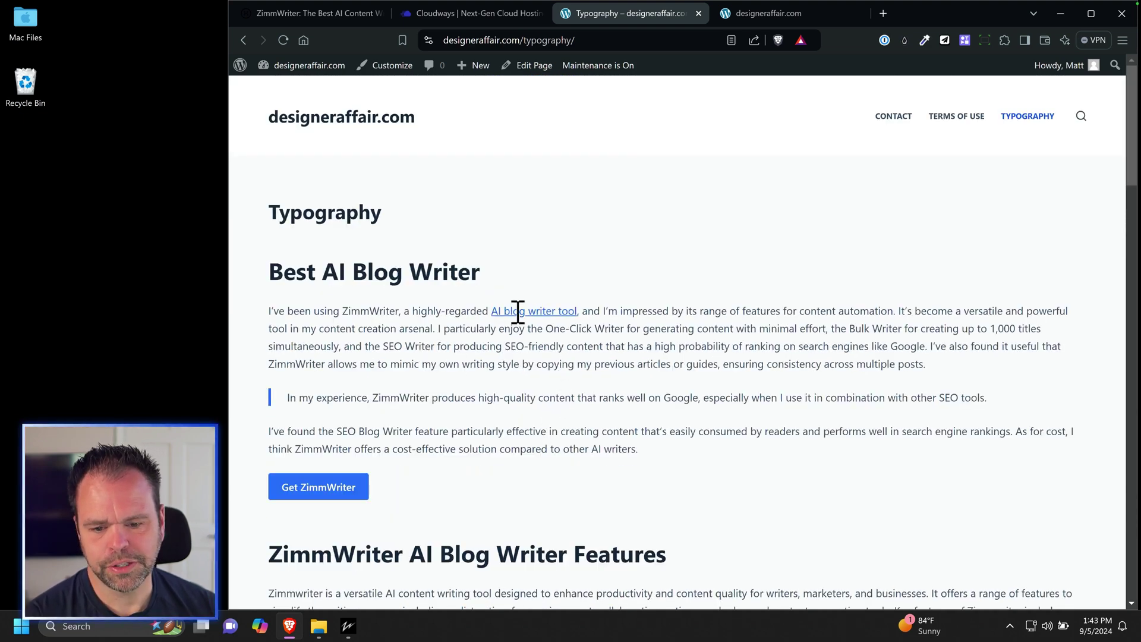
scroll(464, 303, "down", 5)
scroll(386, 276, "up", 2)
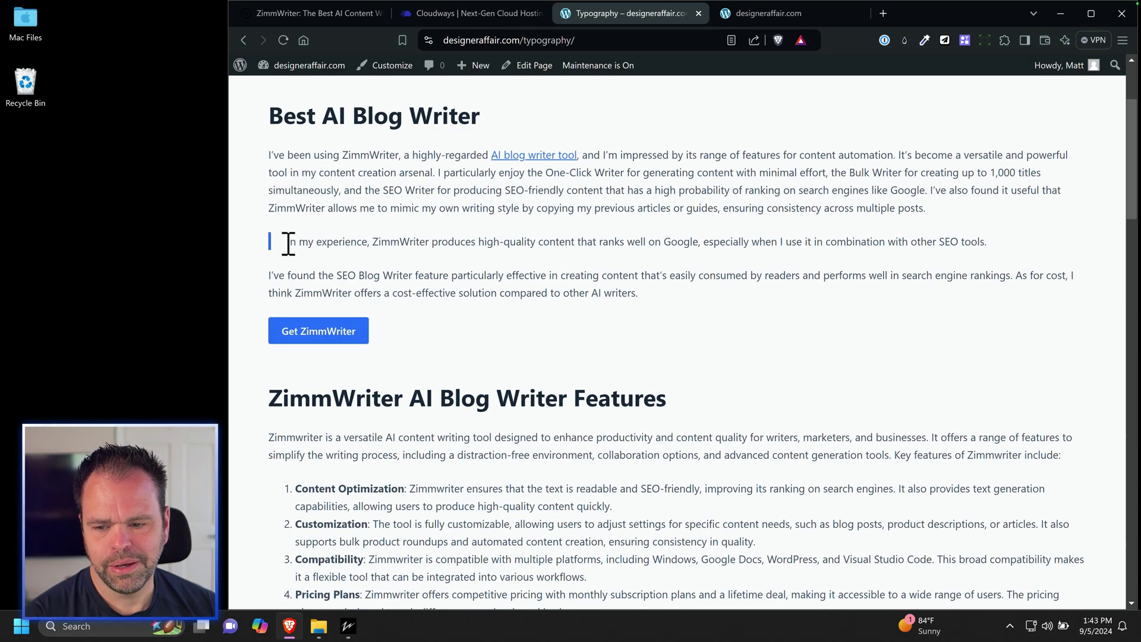
left_click_drag(286, 240, 465, 242)
scroll(476, 289, "down", 2)
left_click(323, 330)
left_click_drag(322, 330, 472, 561)
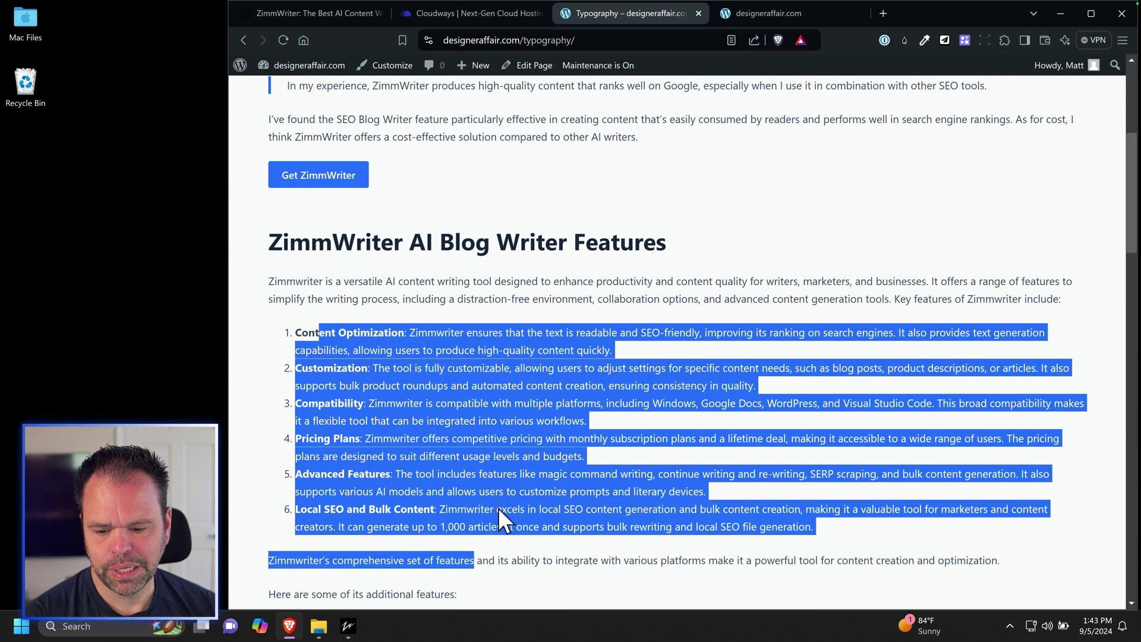
scroll(498, 508, "down", 5)
scroll(505, 509, "up", 10)
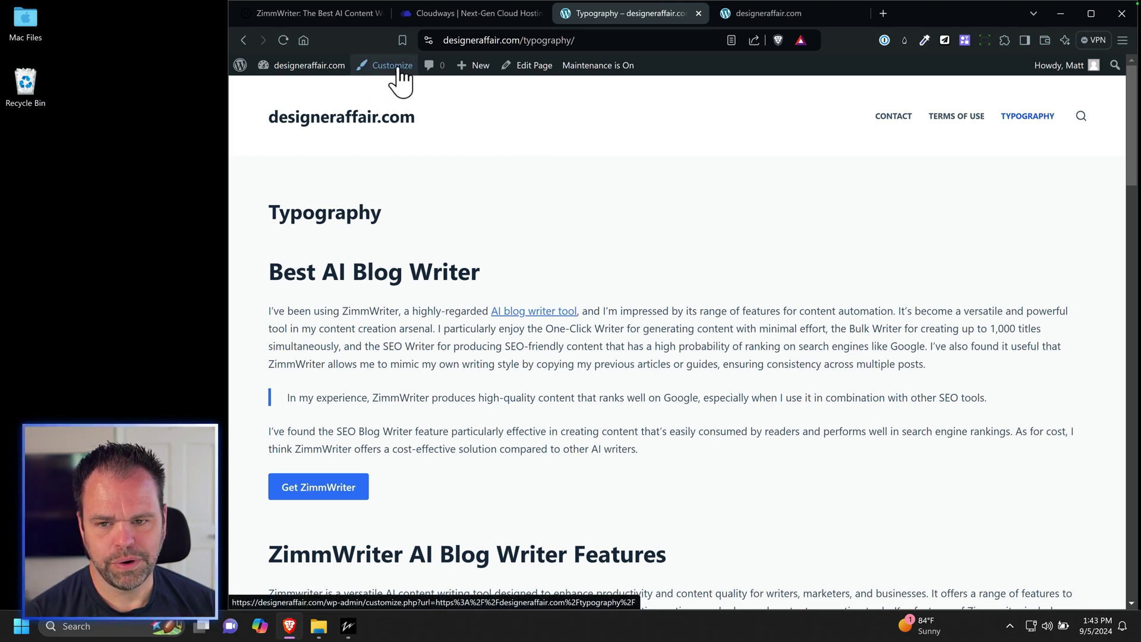
Open the theme customizer from the live Typography page and go to its Typography settings.
left_click(381, 69)
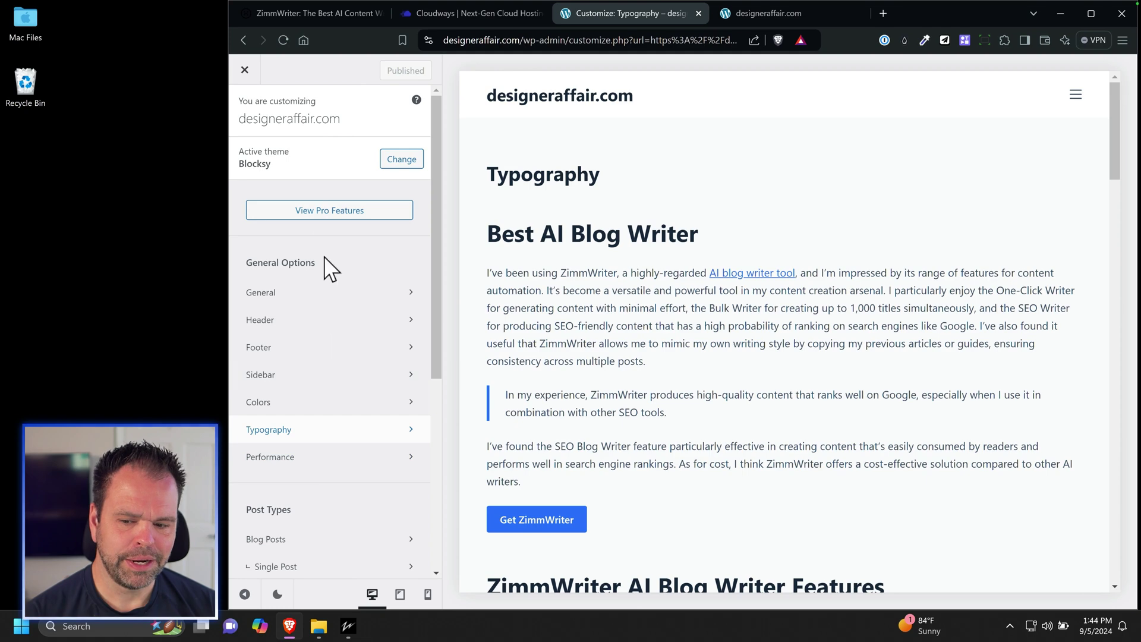
left_click(245, 71)
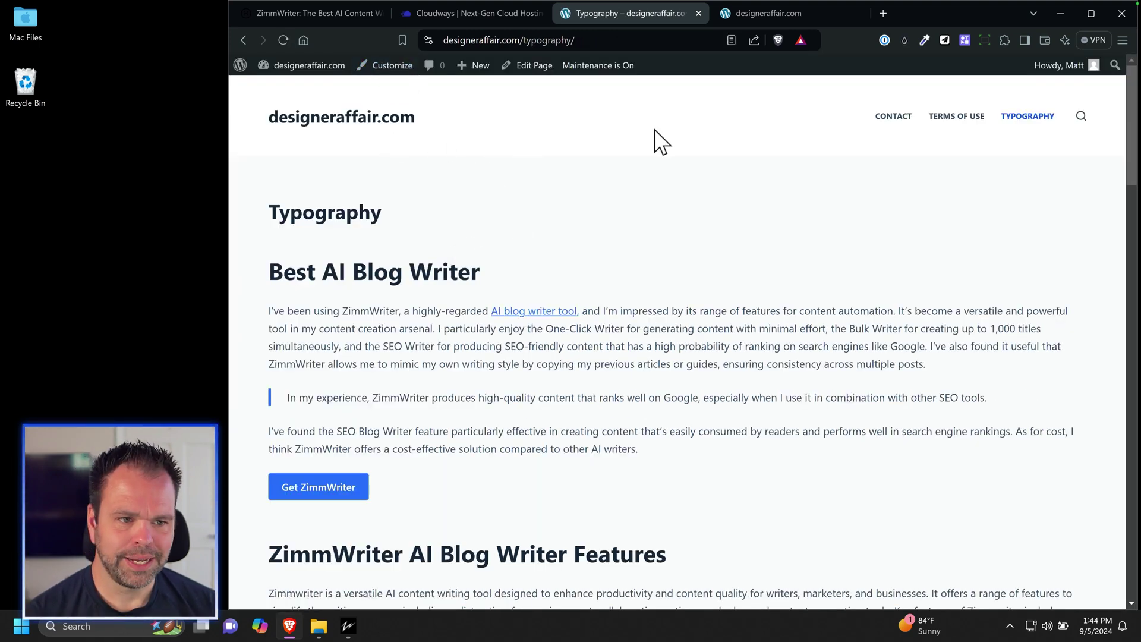
left_click(385, 67)
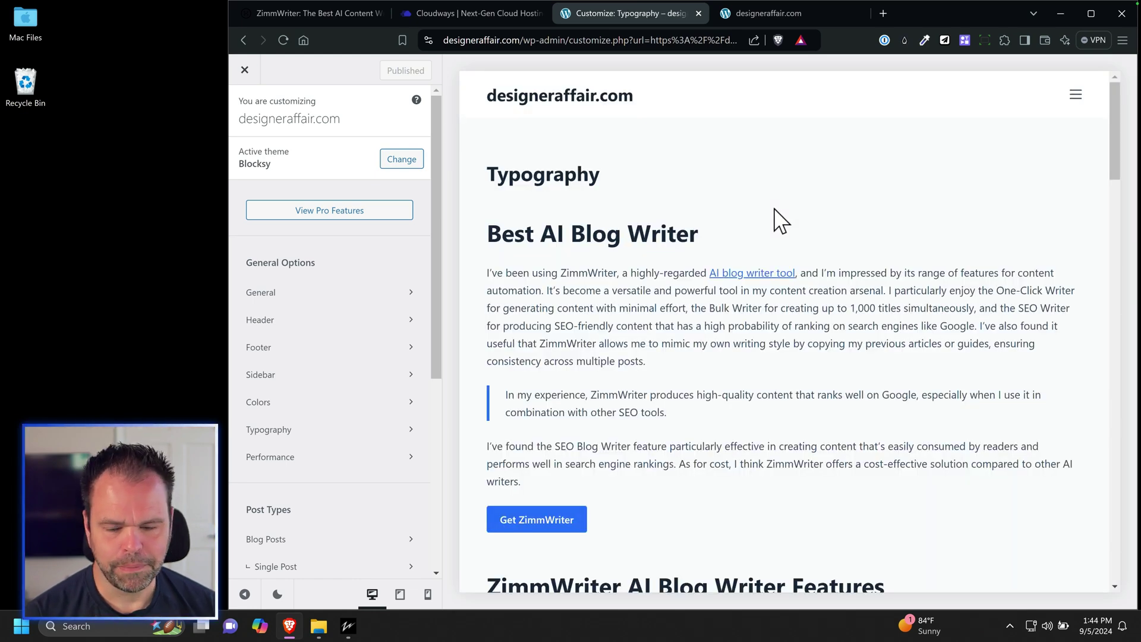
left_click(290, 436)
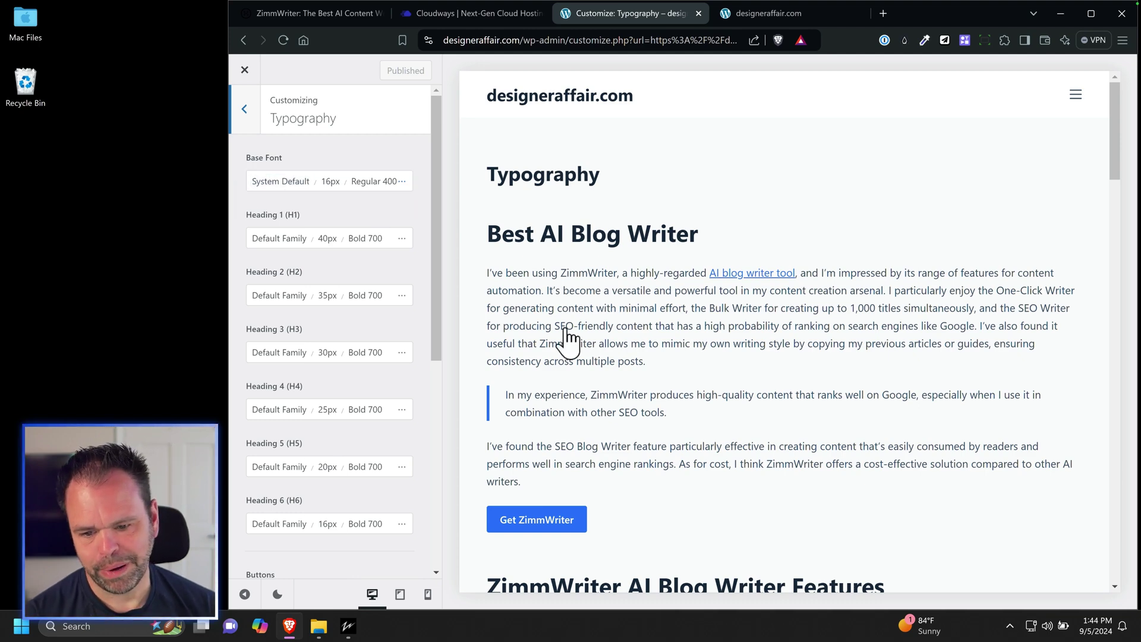
Examine the body text, quote and "Best AI Blog Writer" heading in the preview alongside the font settings.
left_click_drag(518, 275, 593, 327)
left_click_drag(506, 393, 624, 412)
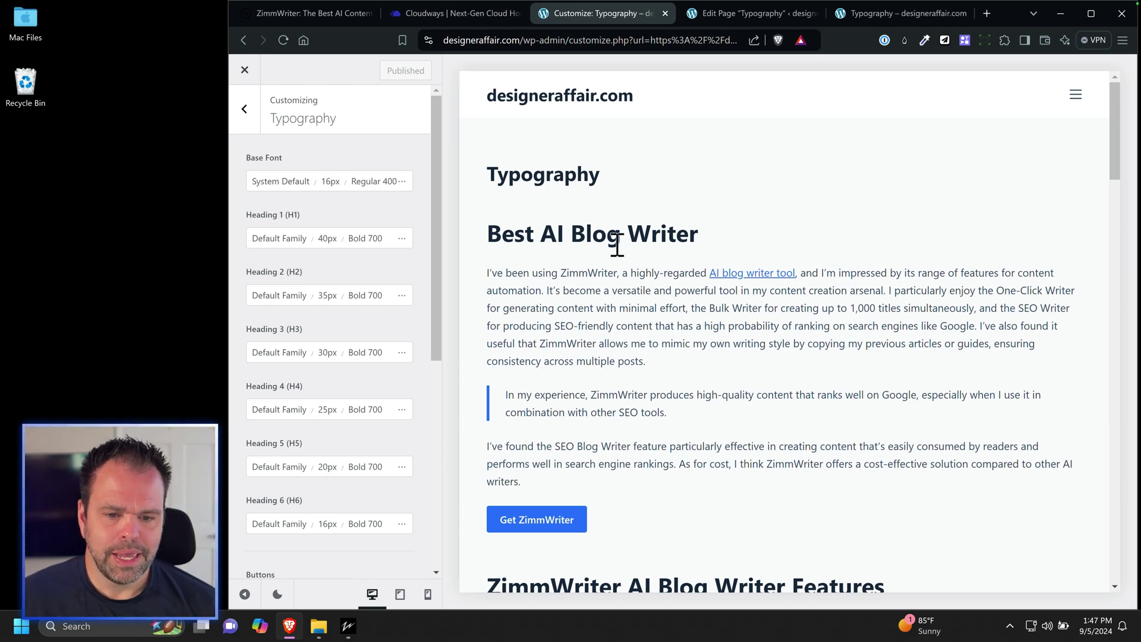
left_click_drag(488, 234, 686, 236)
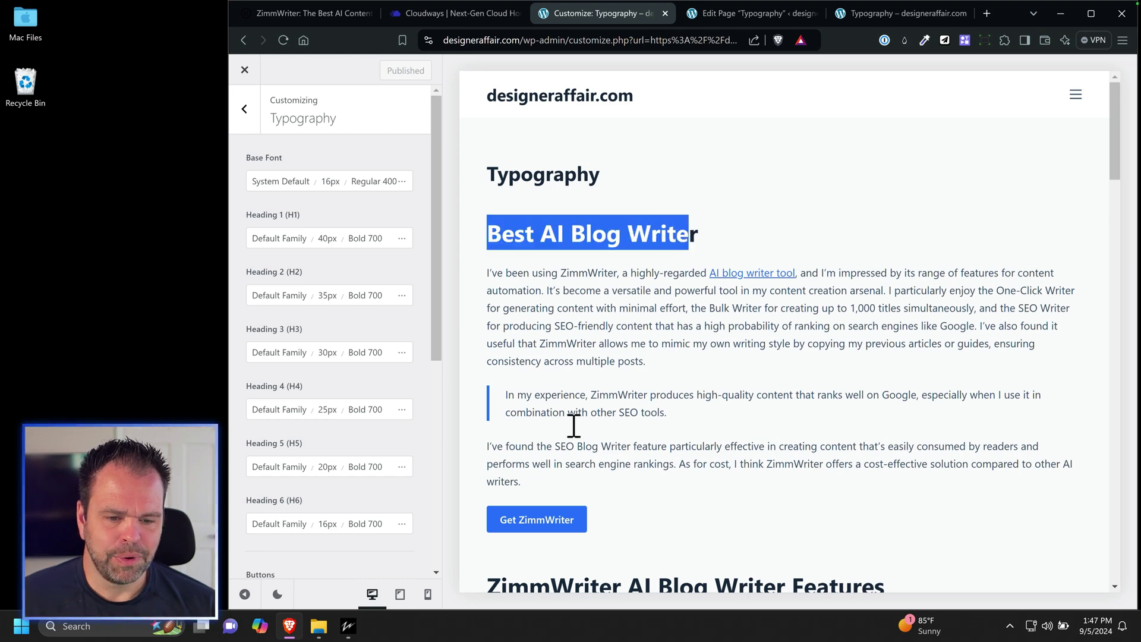
Compare the opening paragraph with the "Best AI Blog Writer" heading in the customizer's page preview.
scroll(579, 434, "down", 8)
scroll(586, 424, "up", 6)
scroll(592, 423, "up", 2)
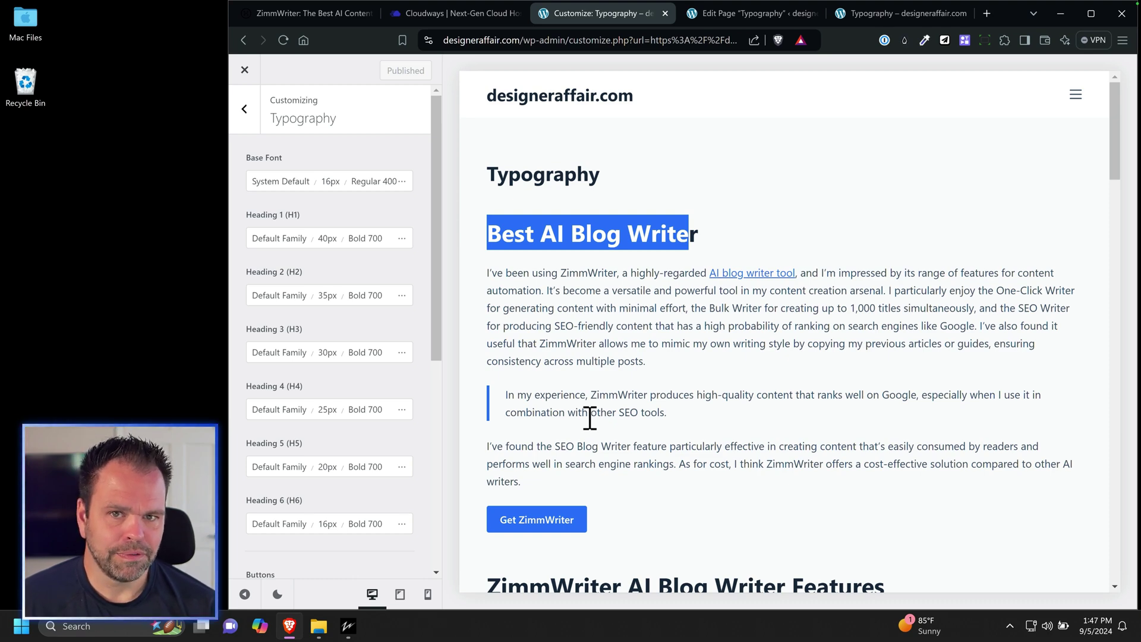
left_click(585, 416)
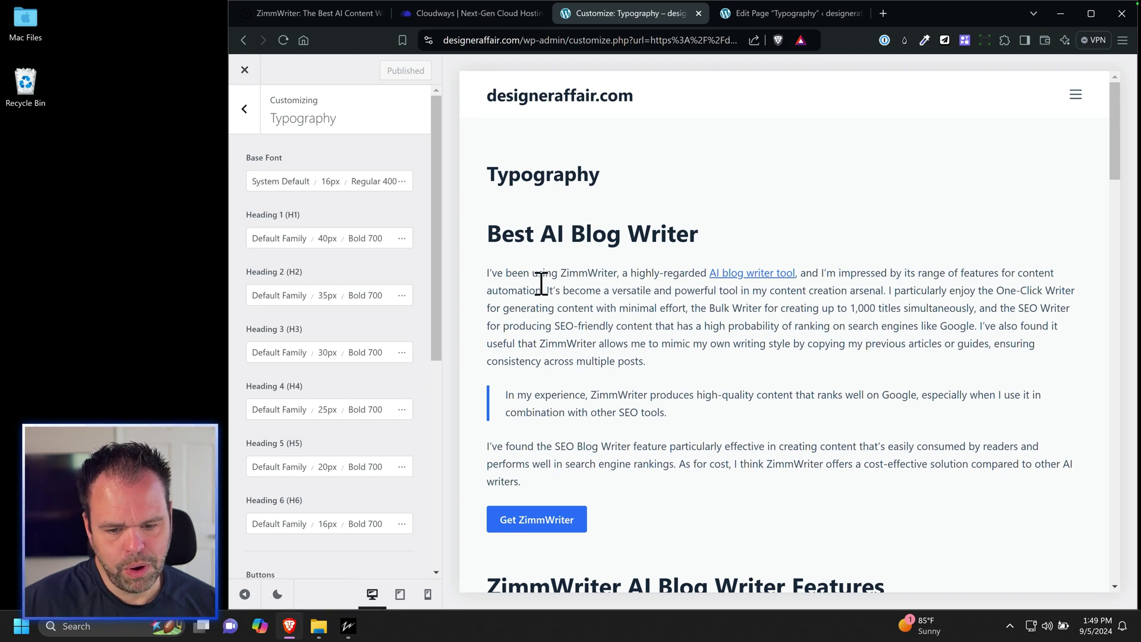
left_click_drag(533, 275, 659, 343)
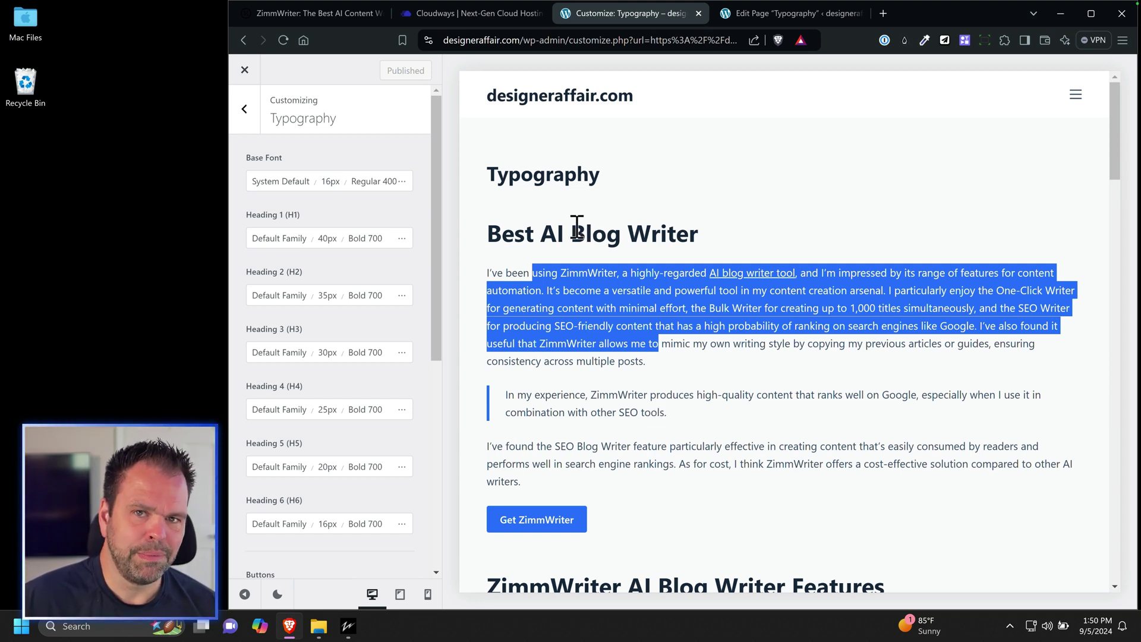
left_click_drag(502, 235, 746, 244)
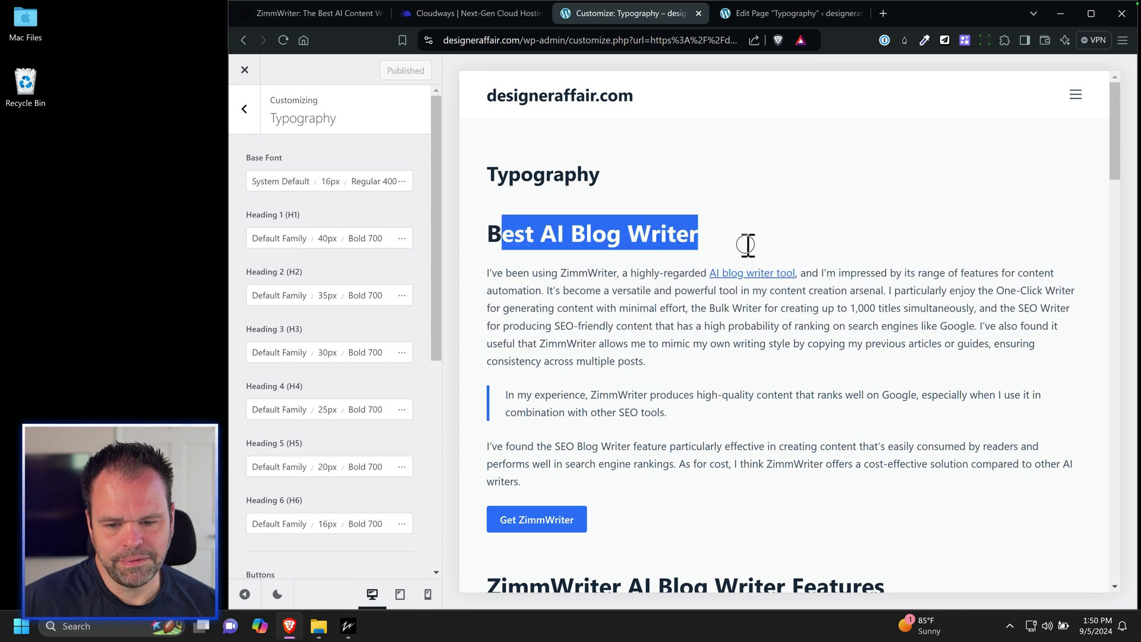
left_click(750, 231)
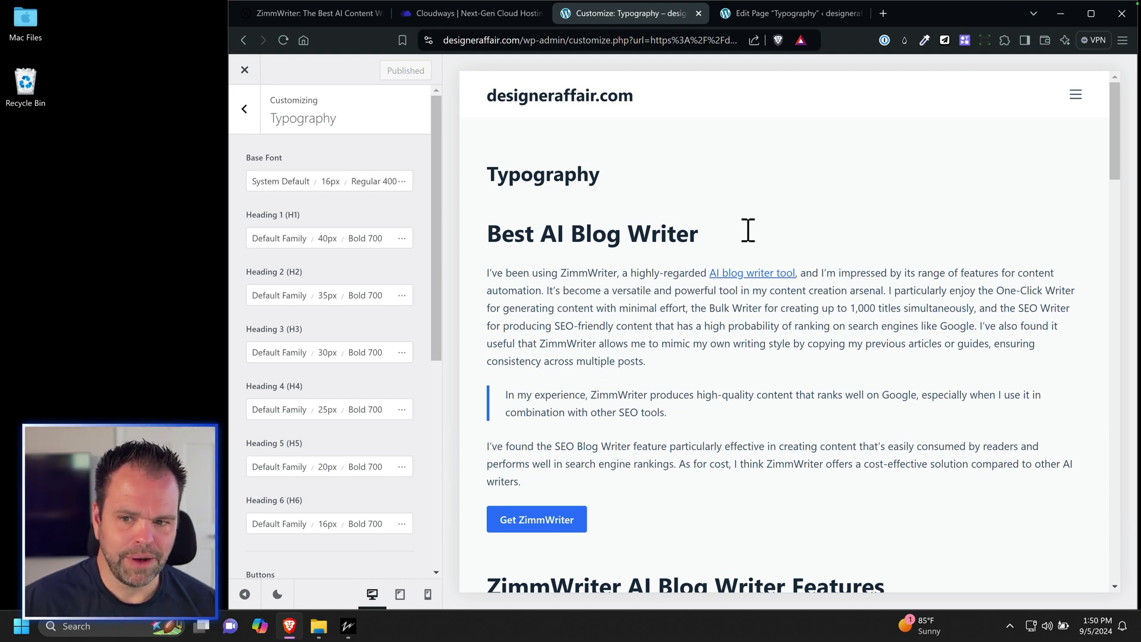
Look at the Base Font family choices and browse the font library at fonts.google.com.
left_click(293, 182)
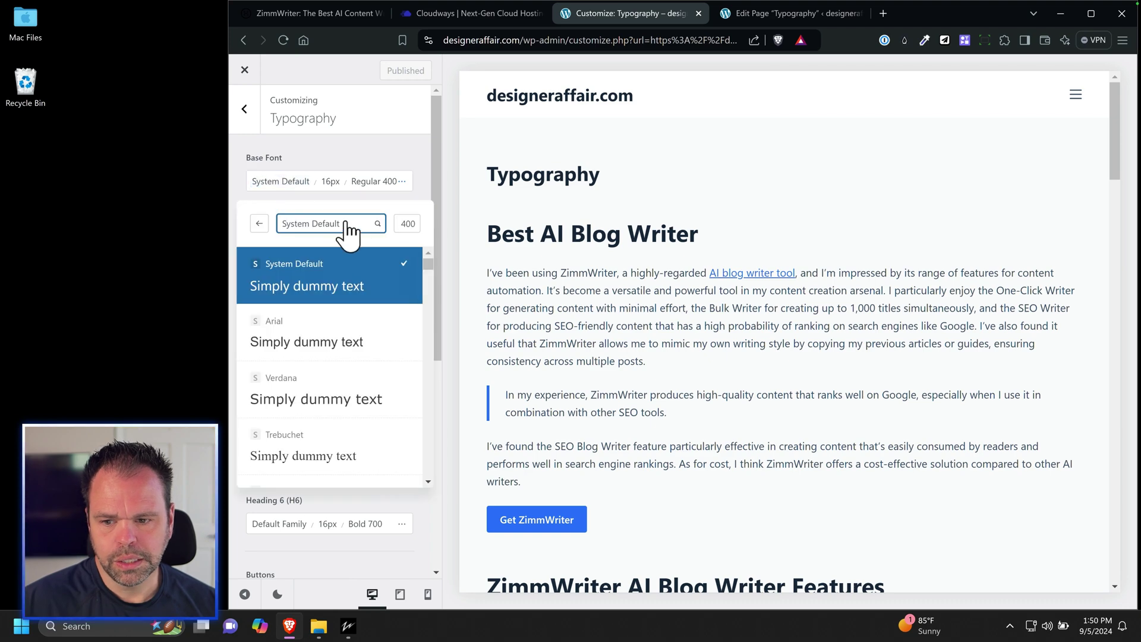
left_click_drag(429, 265, 446, 237)
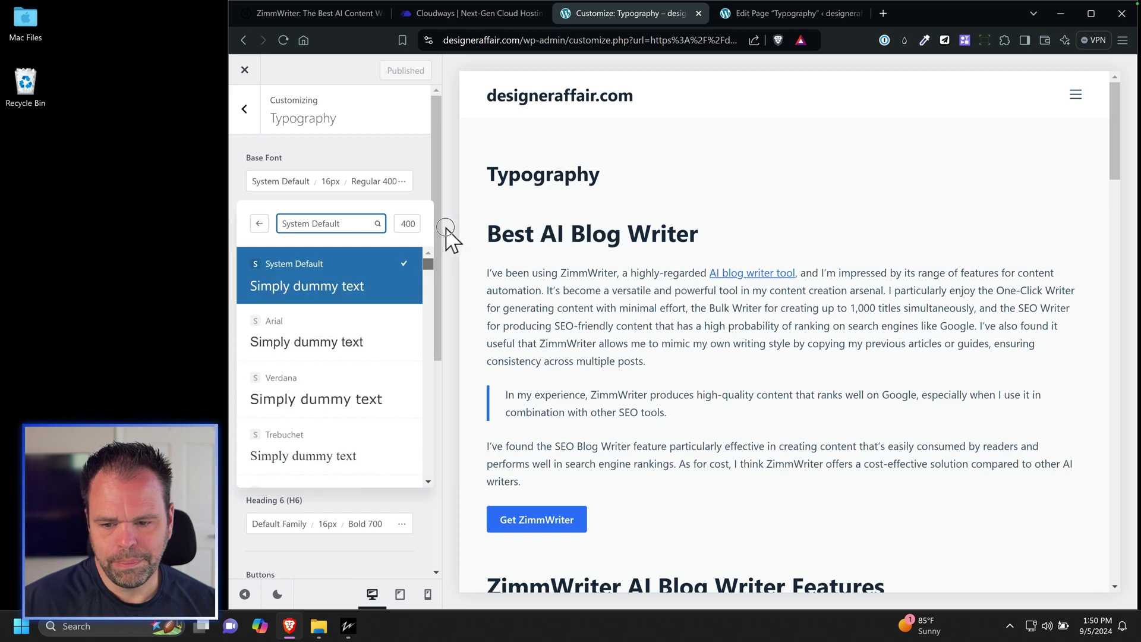
left_click(887, 14)
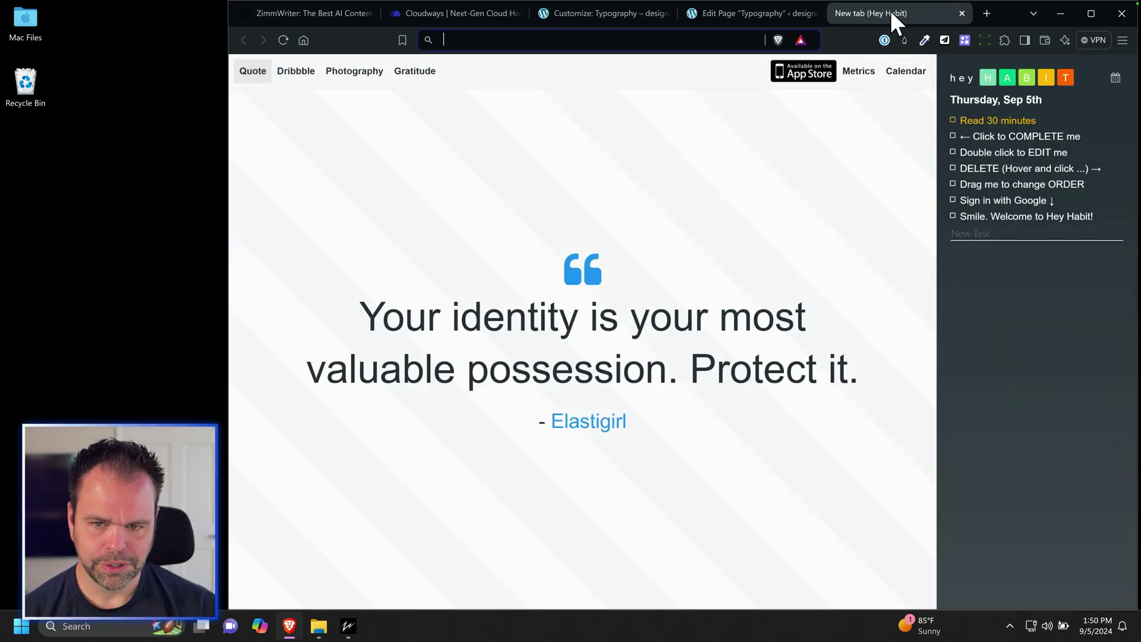
type("fonts.google")
key("Return")
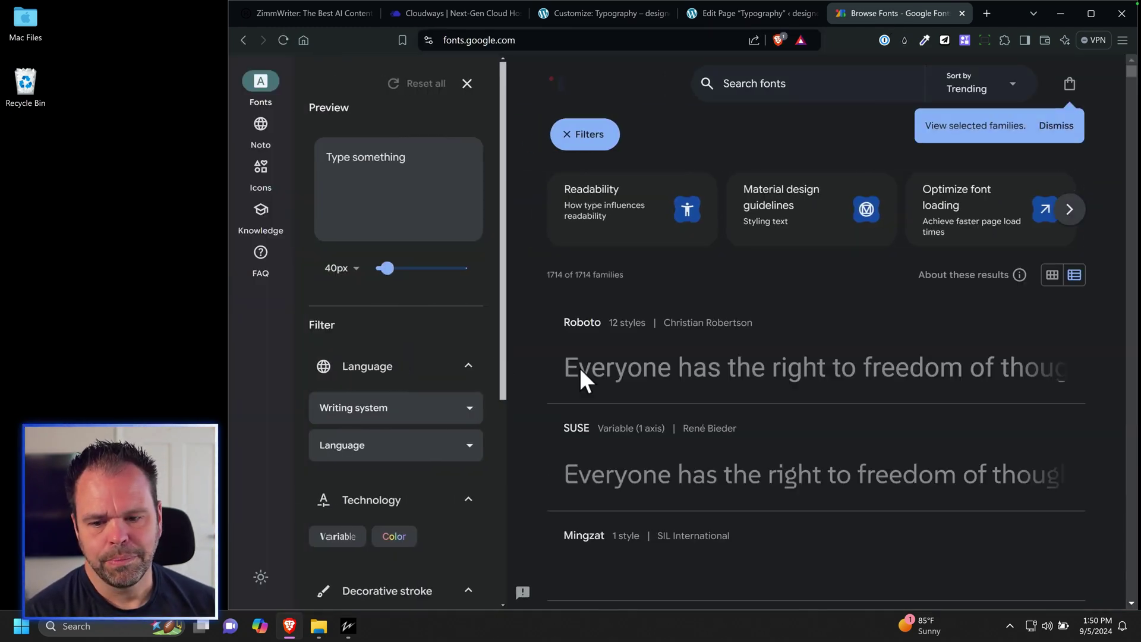
scroll(671, 404, "down", 10)
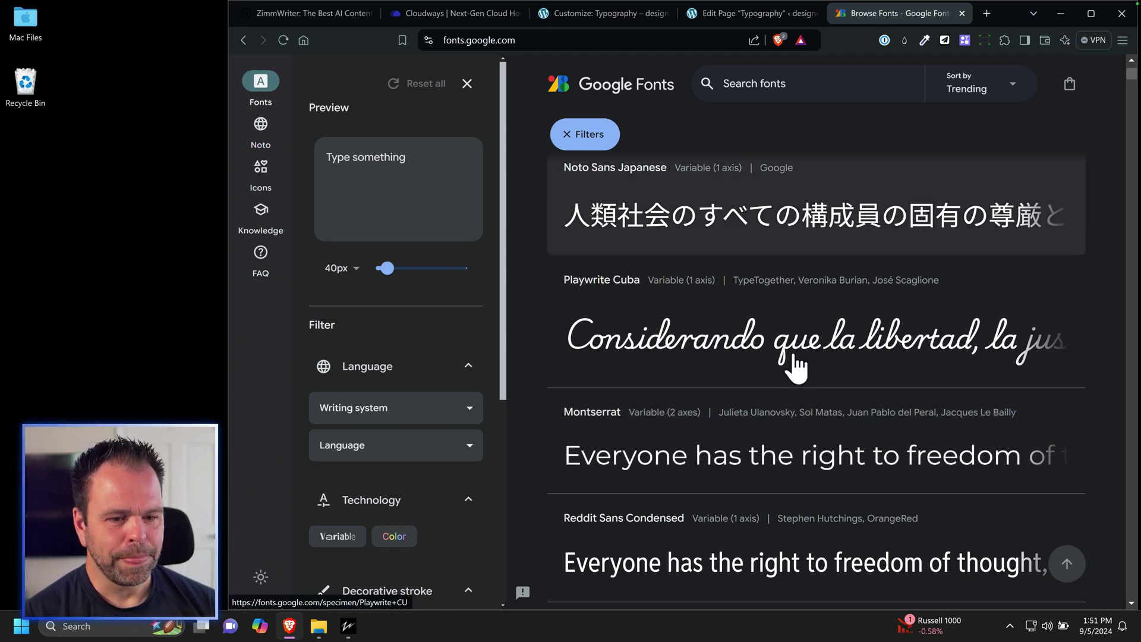
scroll(770, 384, "down", 10)
scroll(778, 410, "down", 2)
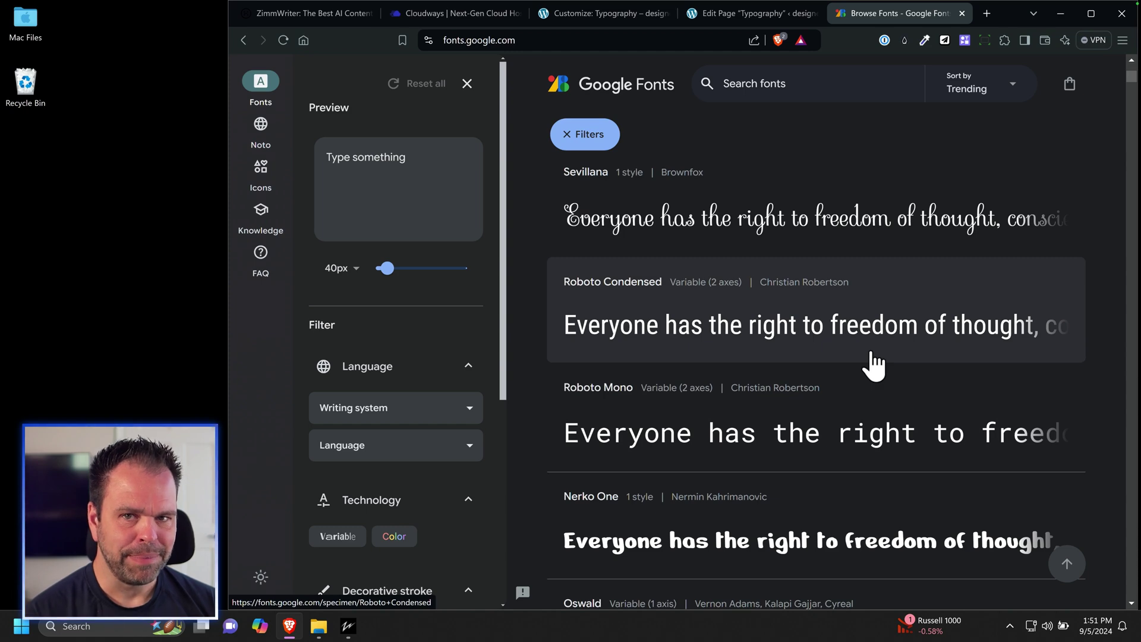
Review the beginning of the Typography page in the editor and open the font pairings page on fontpair.co.
left_click(752, 15)
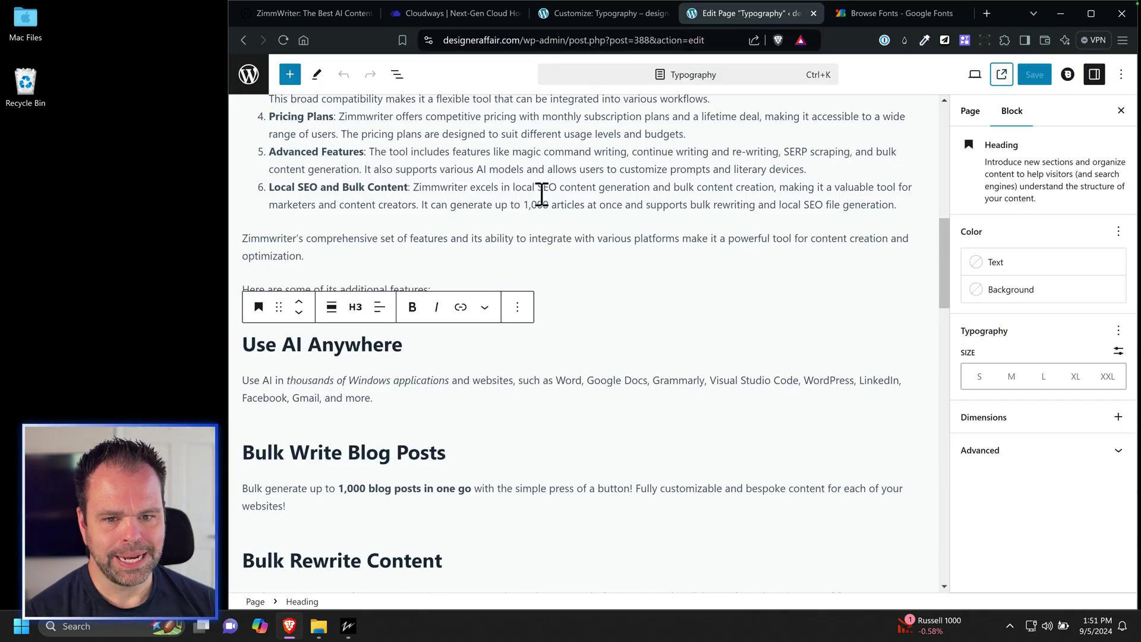
scroll(541, 194, "up", 10)
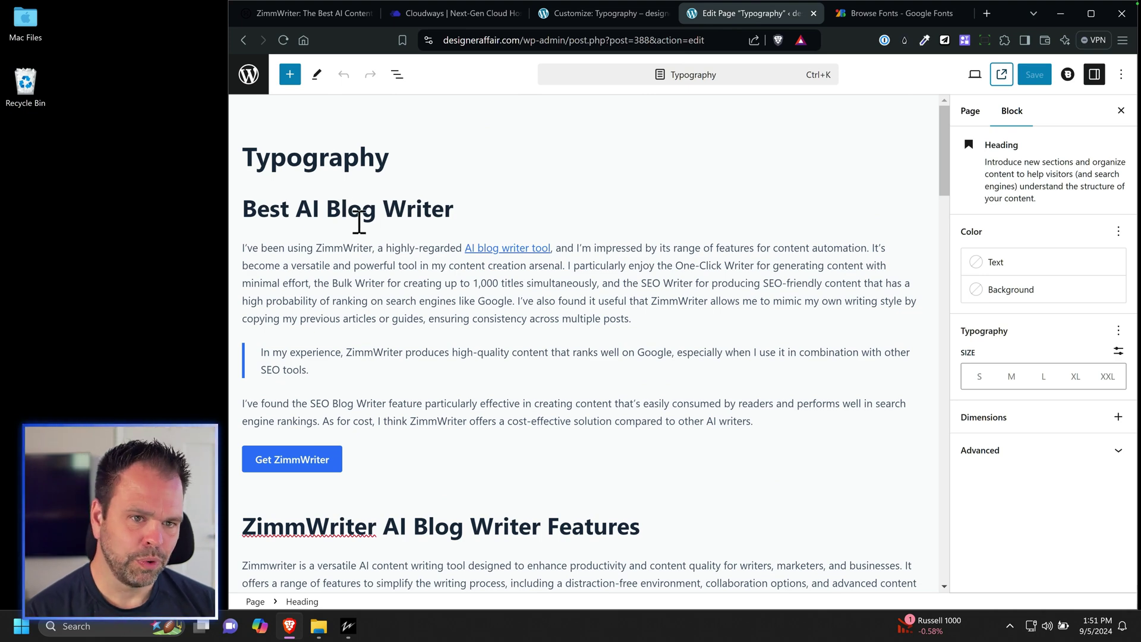
left_click(909, 13)
left_click(688, 40)
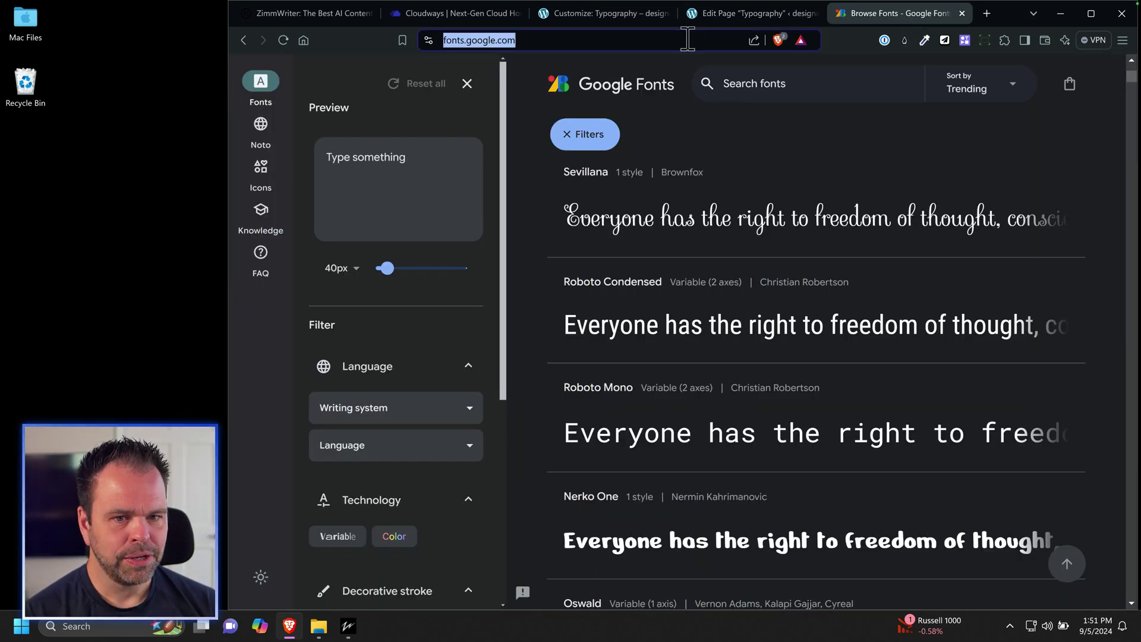
type("fontpair.co")
key("Return")
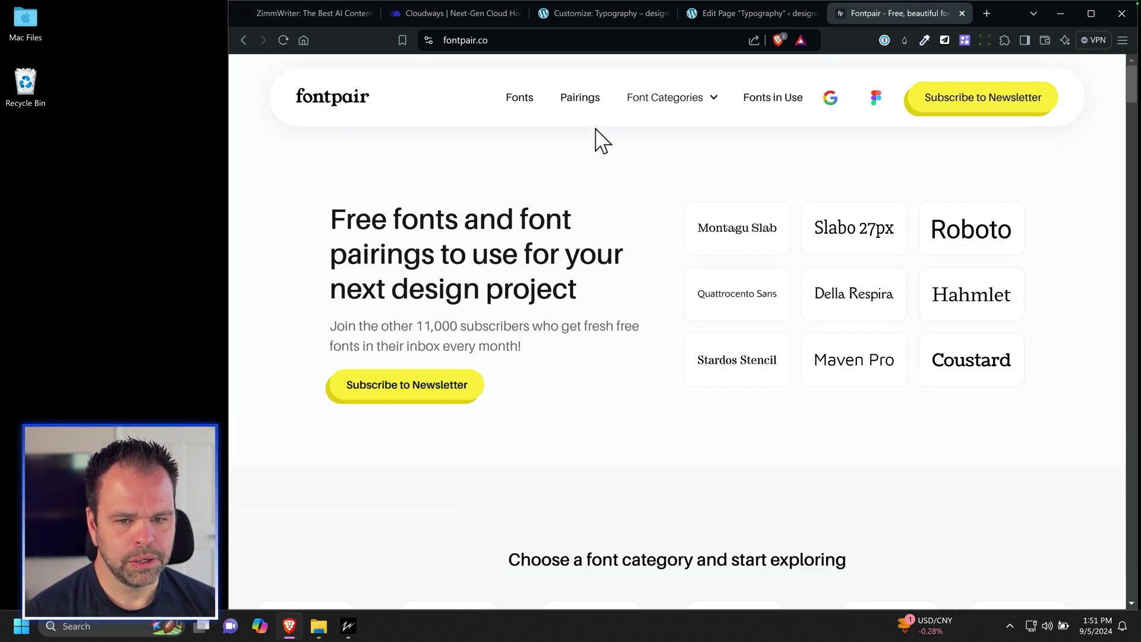
left_click(578, 100)
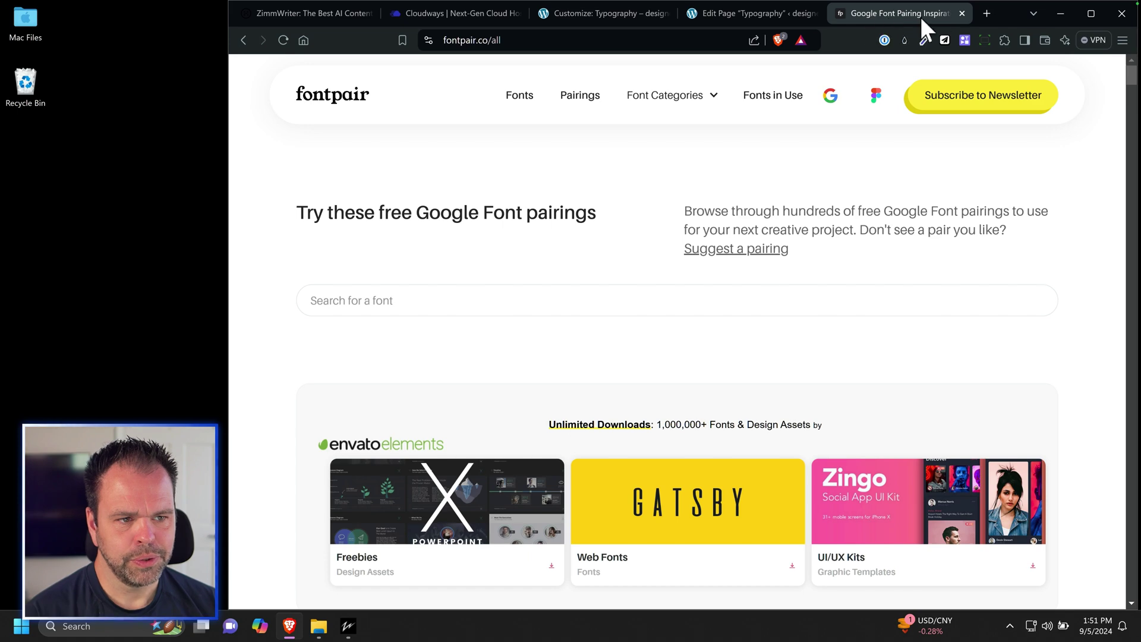
Browse the Google Font pairings on fontpair.co for a suitable heading and body combination.
scroll(713, 351, "down", 15)
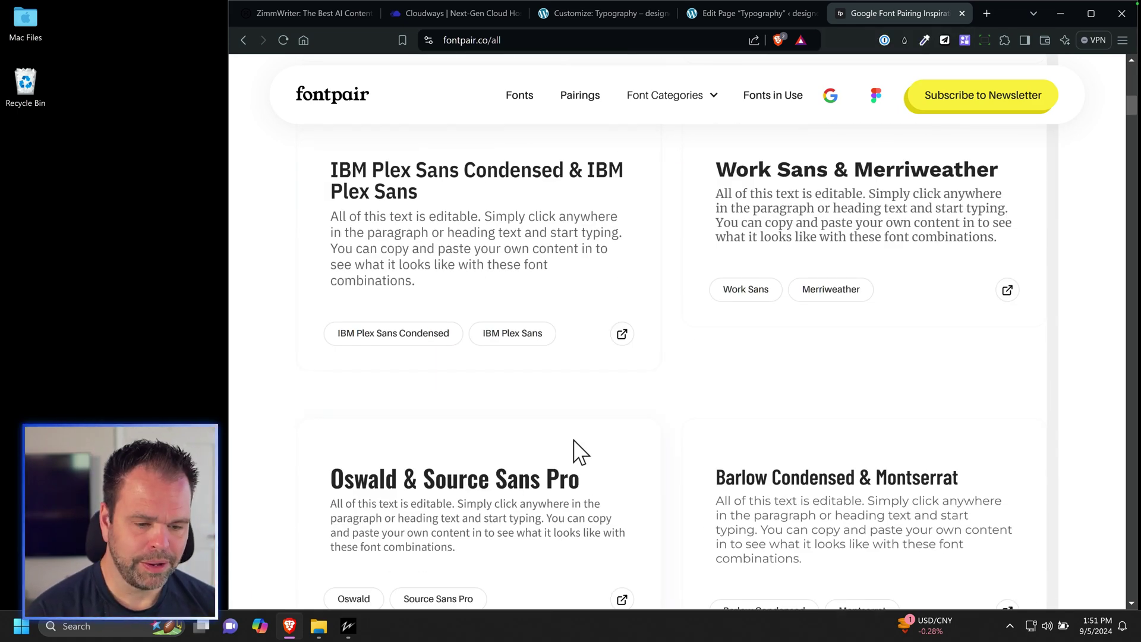
scroll(701, 452, "down", 3)
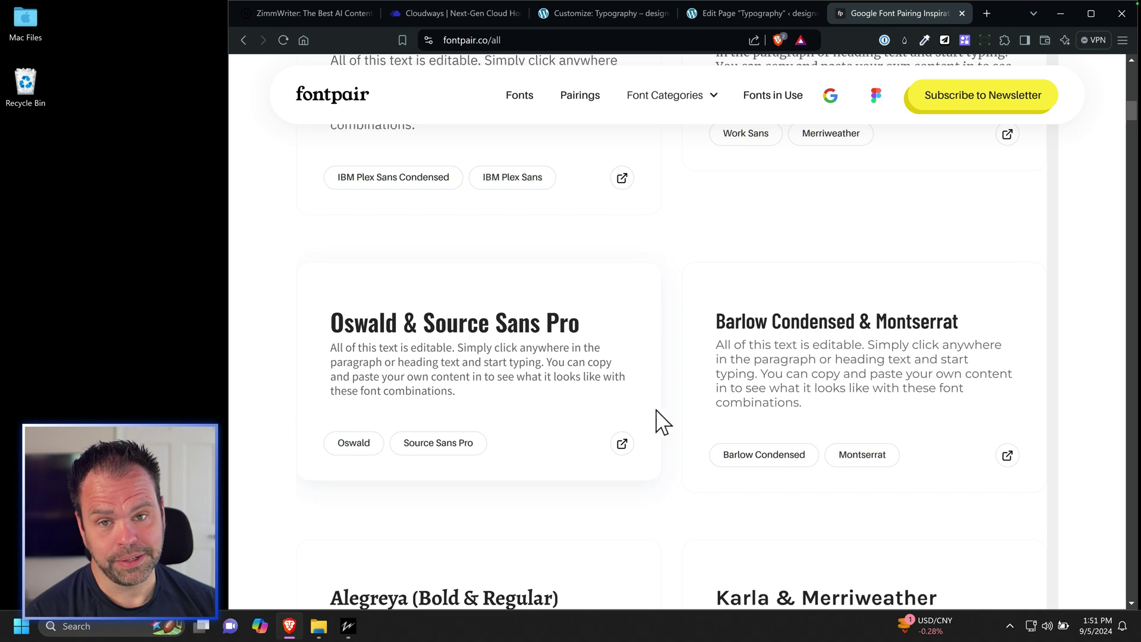
scroll(667, 425, "down", 10)
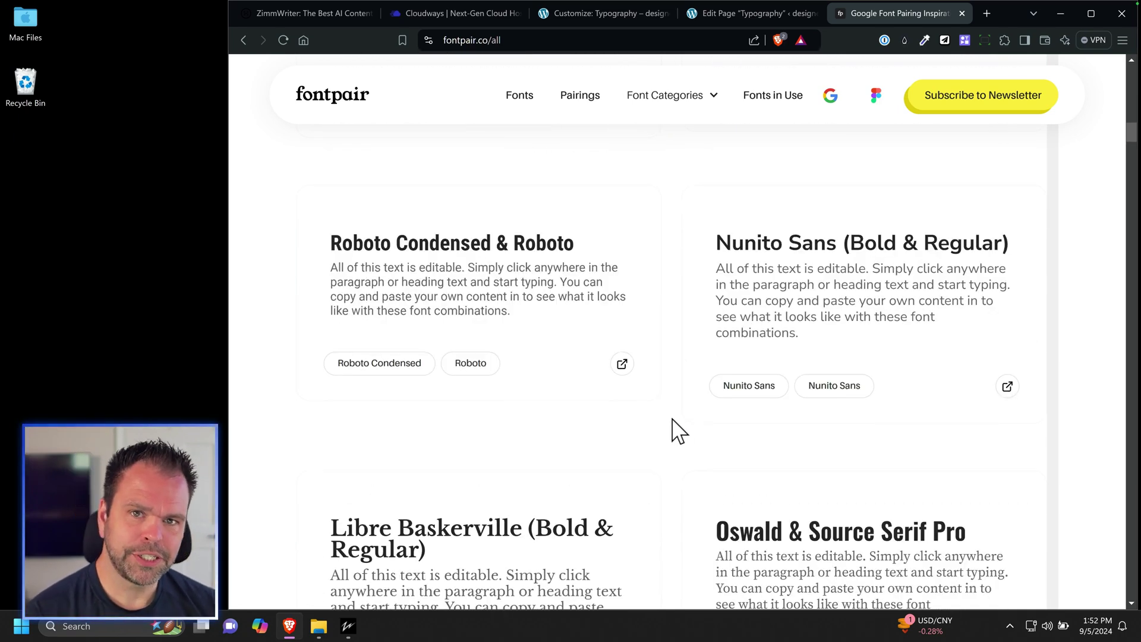
scroll(656, 422, "down", 3)
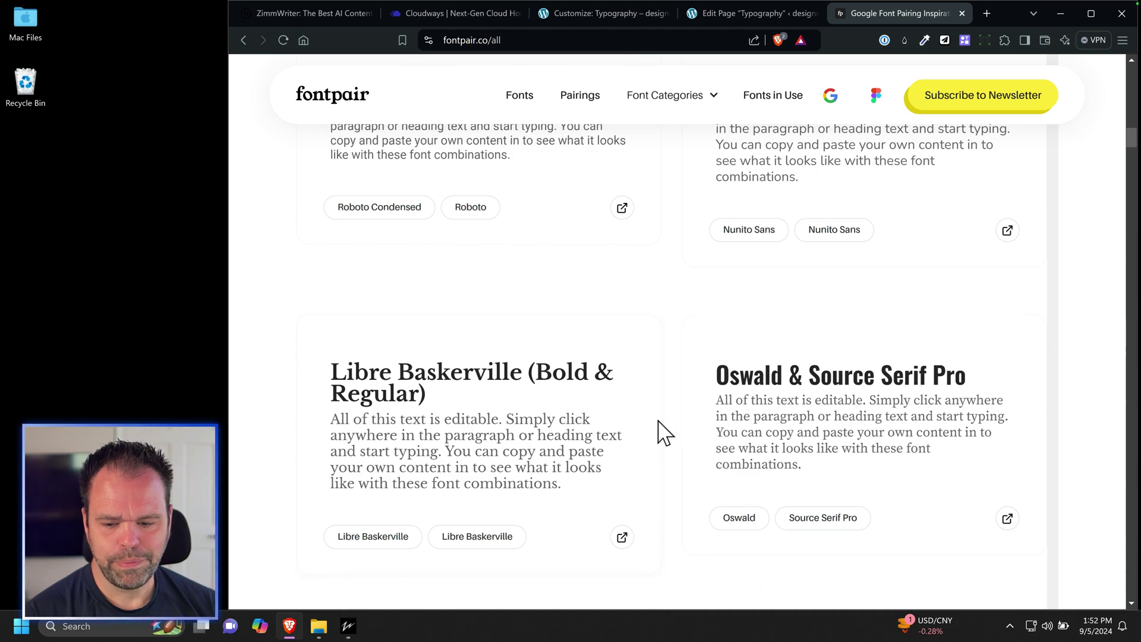
scroll(672, 446, "down", 8)
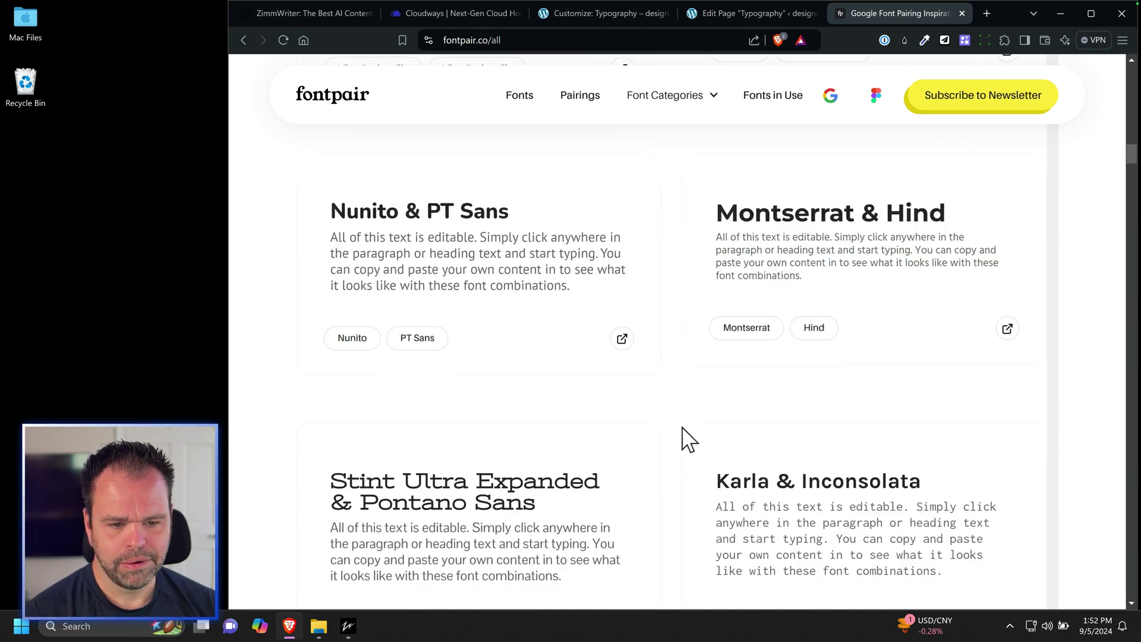
scroll(683, 440, "down", 10)
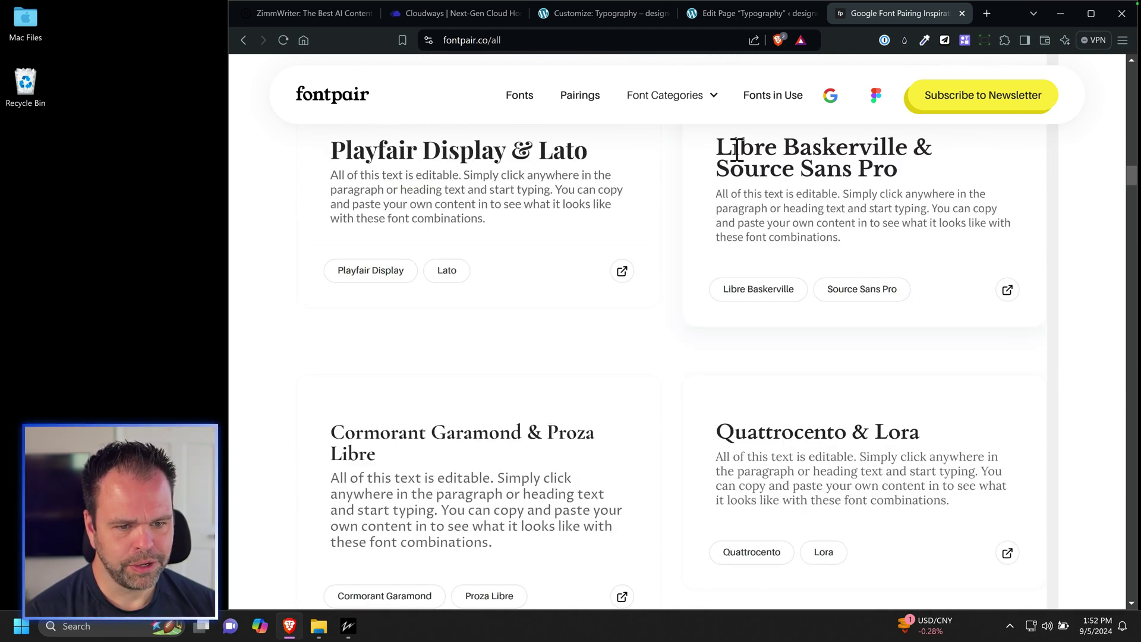
Examine the heading and body text samples of the Libre Baskerville & Source Sans Pro and Playfair Display & Lato pairings.
left_click_drag(718, 149, 897, 173)
scroll(763, 280, "up", 3)
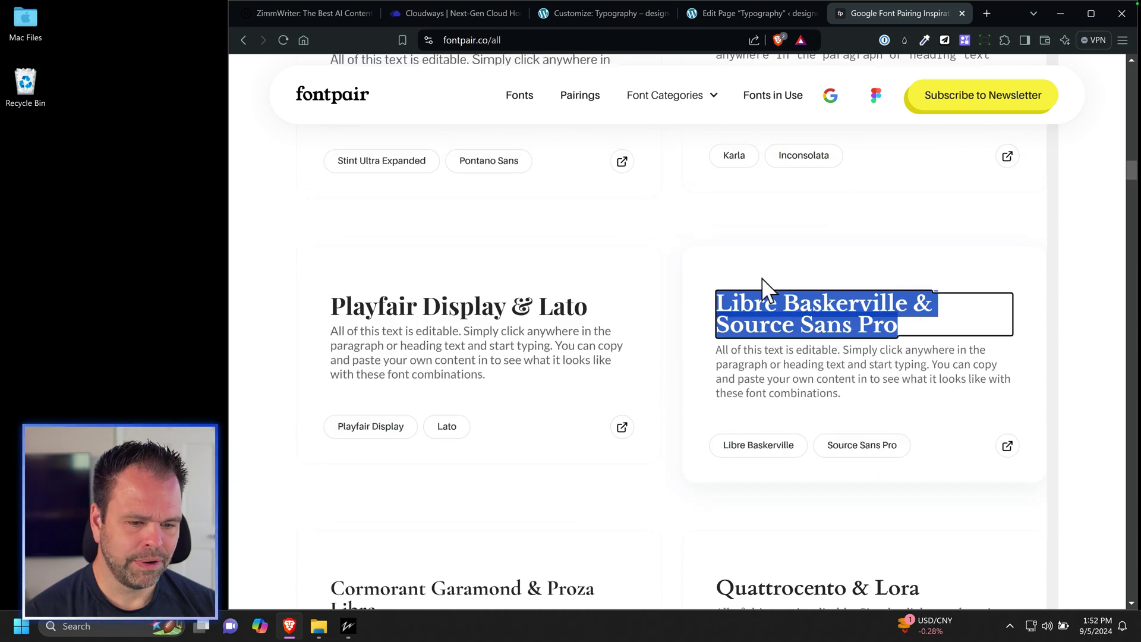
left_click(802, 365)
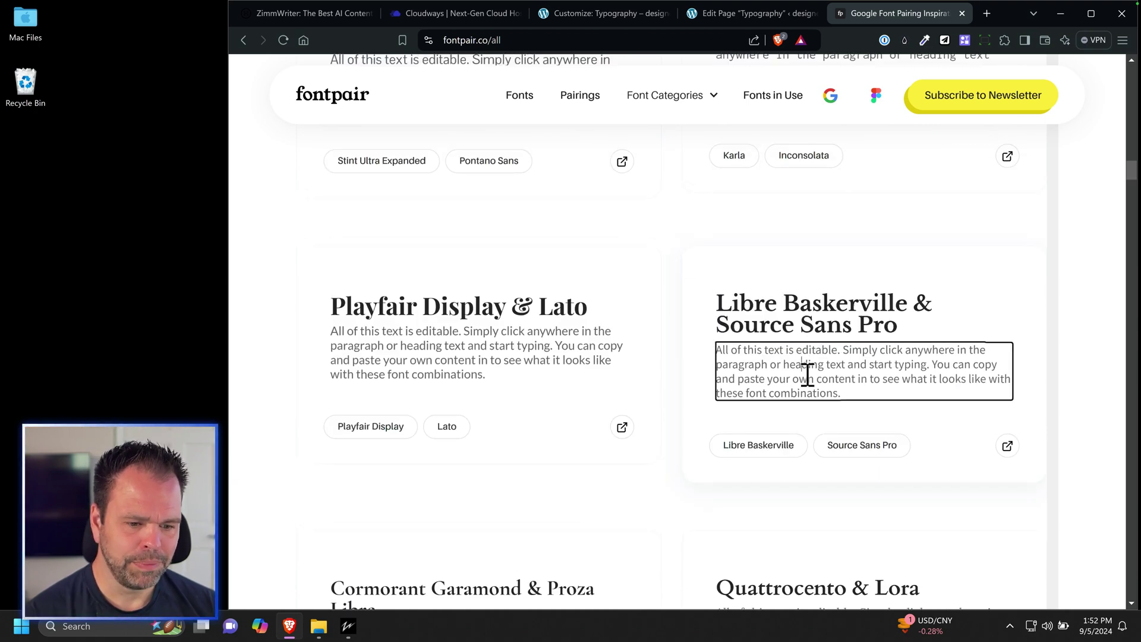
left_click(802, 324)
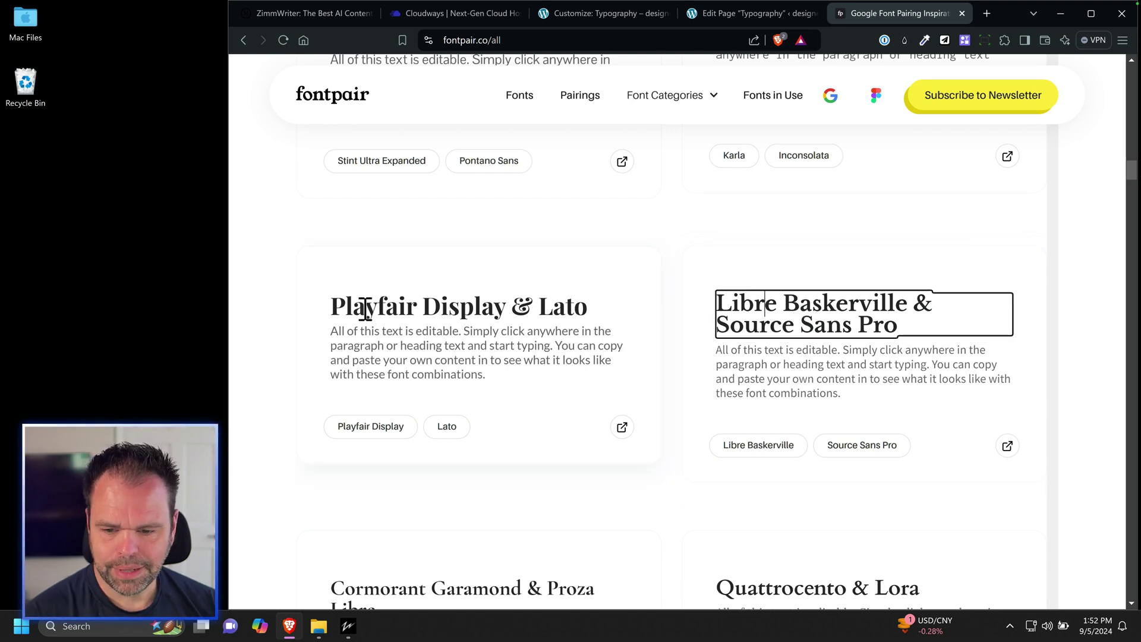
left_click_drag(346, 307, 584, 304)
left_click(539, 332)
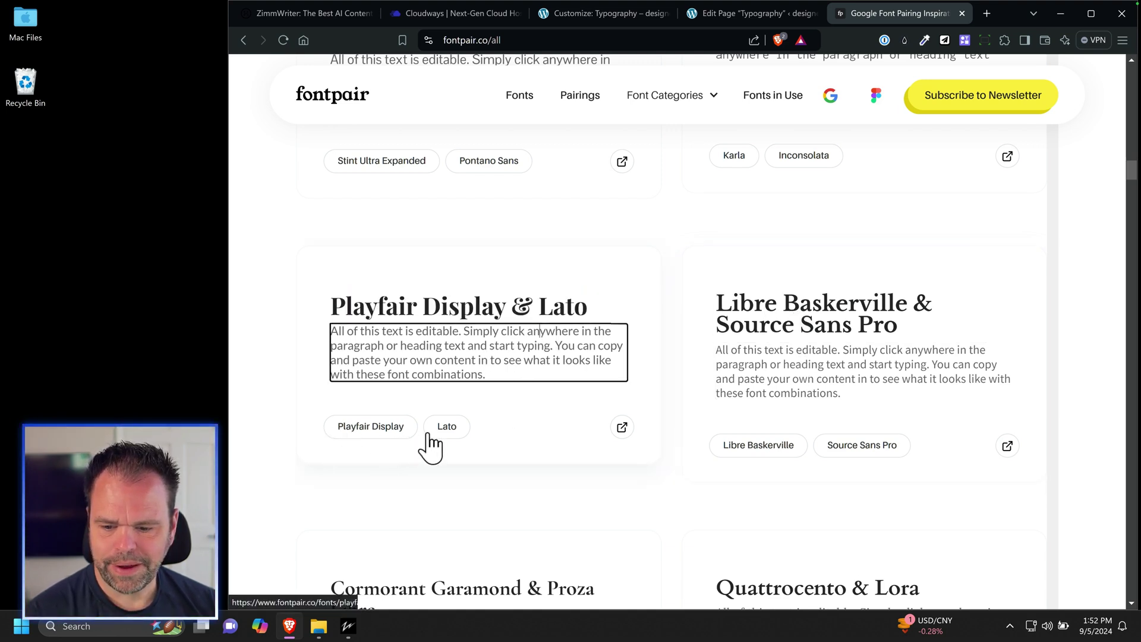
scroll(532, 470, "down", 3)
scroll(534, 464, "up", 3)
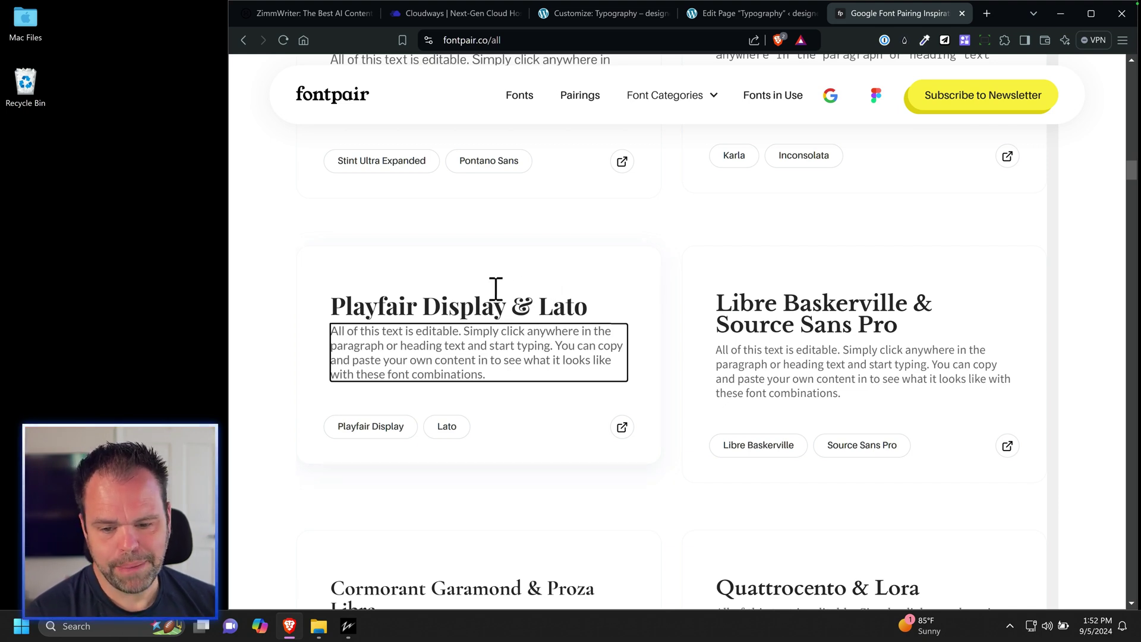
left_click(348, 321)
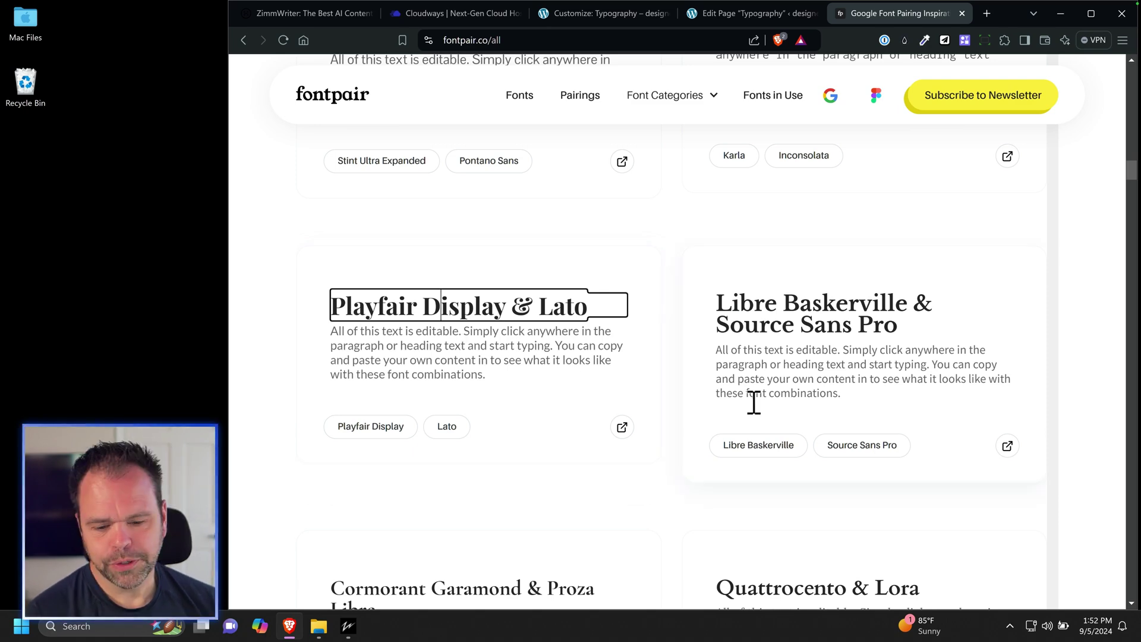
scroll(654, 456, "down", 5)
scroll(670, 467, "up", 3)
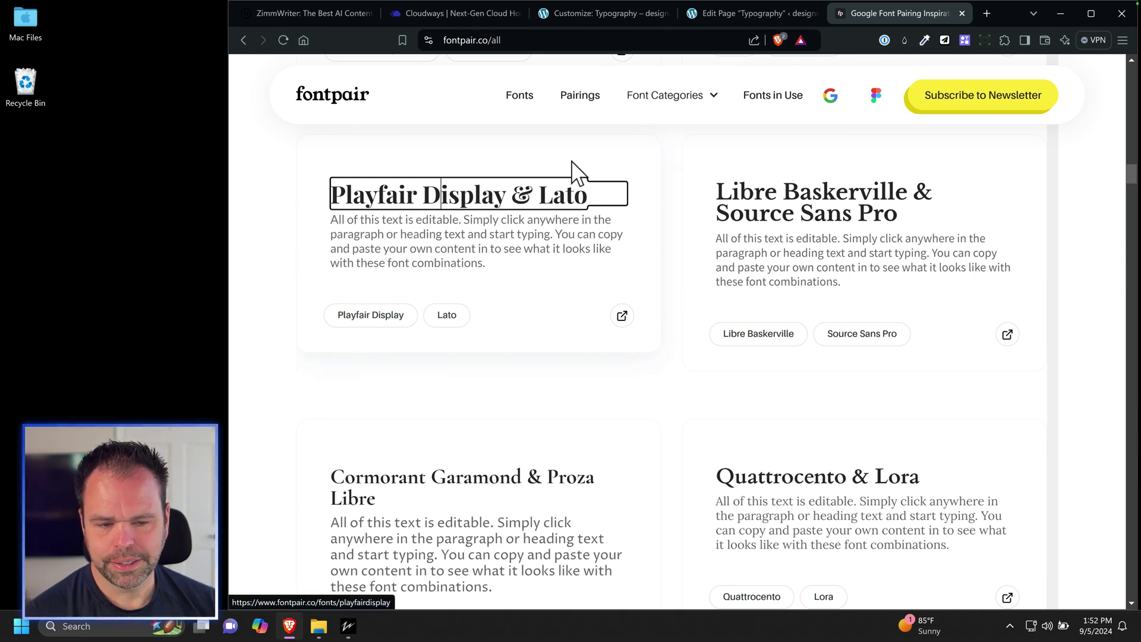
Set the Heading 1 font family to Playfair Display SC in the customizer and accept the Google Fonts privacy notice permanently.
left_click(613, 16)
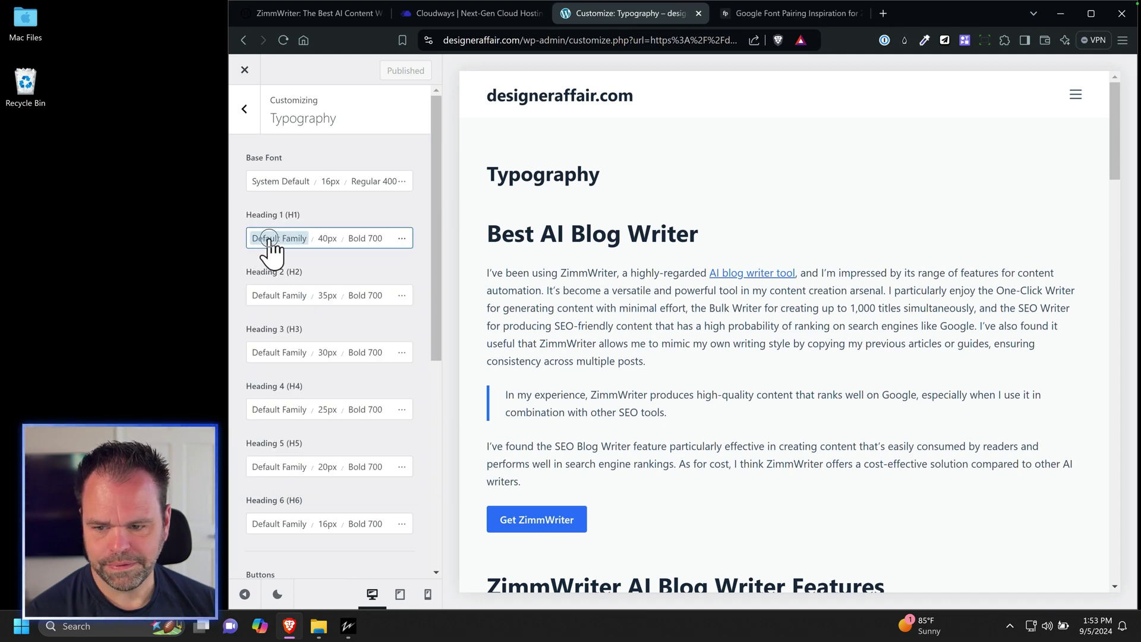
left_click(271, 239)
type("pl")
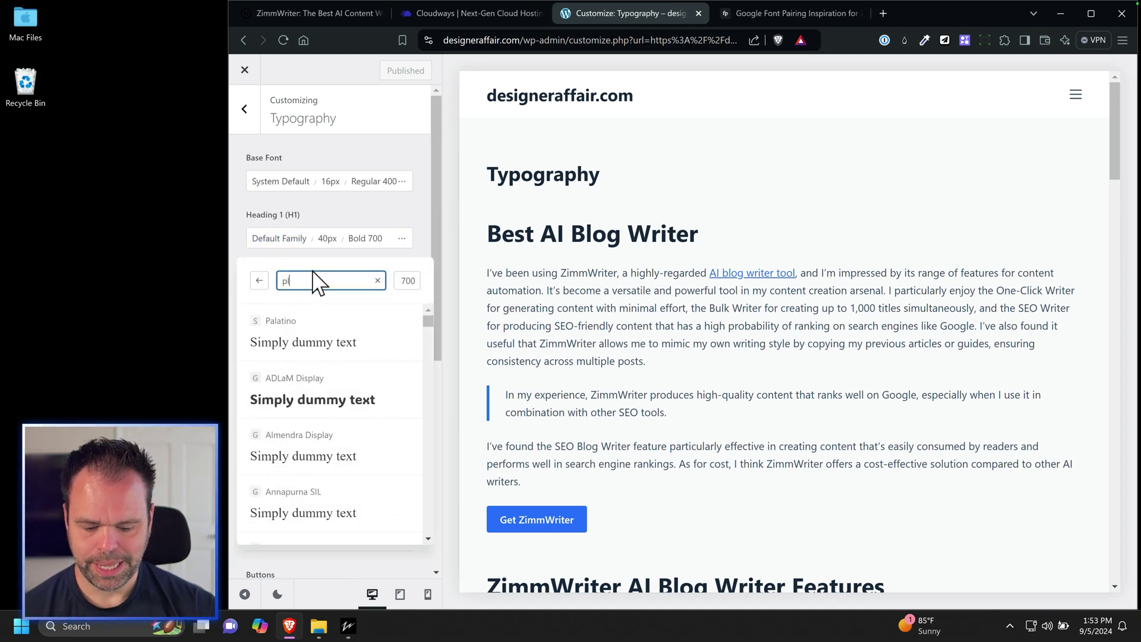
type("ayfair")
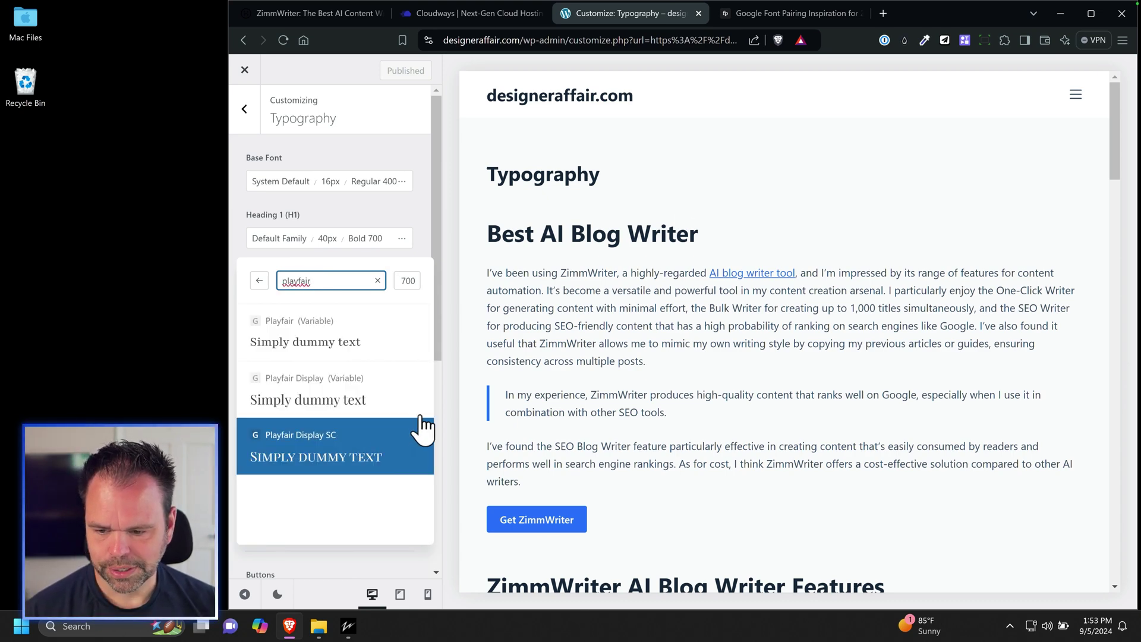
left_click(807, 17)
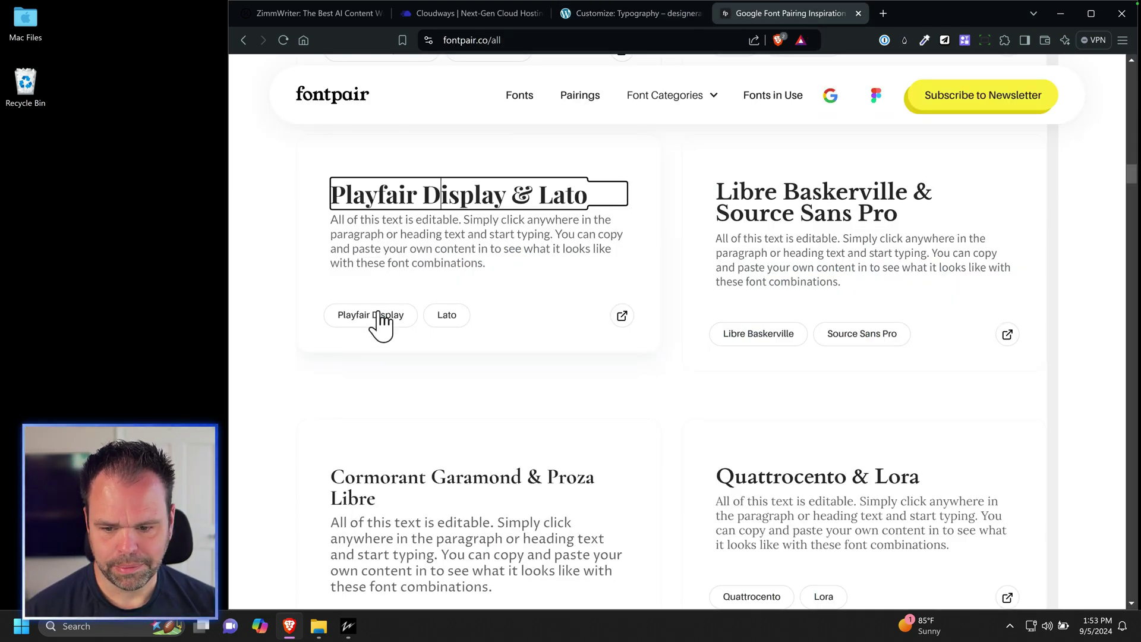
left_click(633, 13)
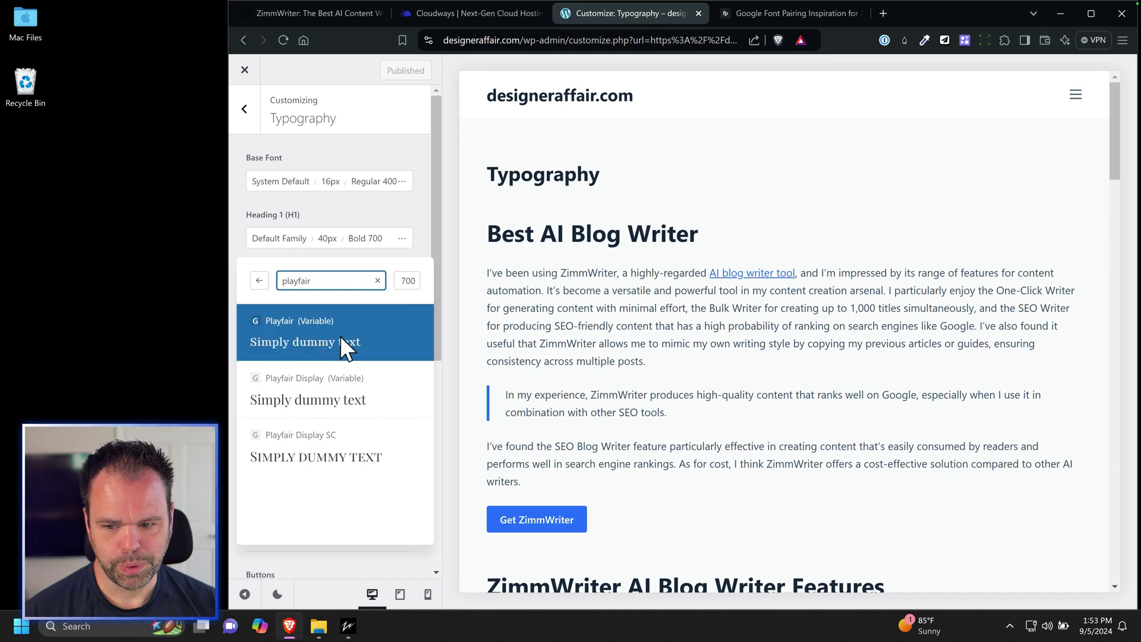
left_click(332, 456)
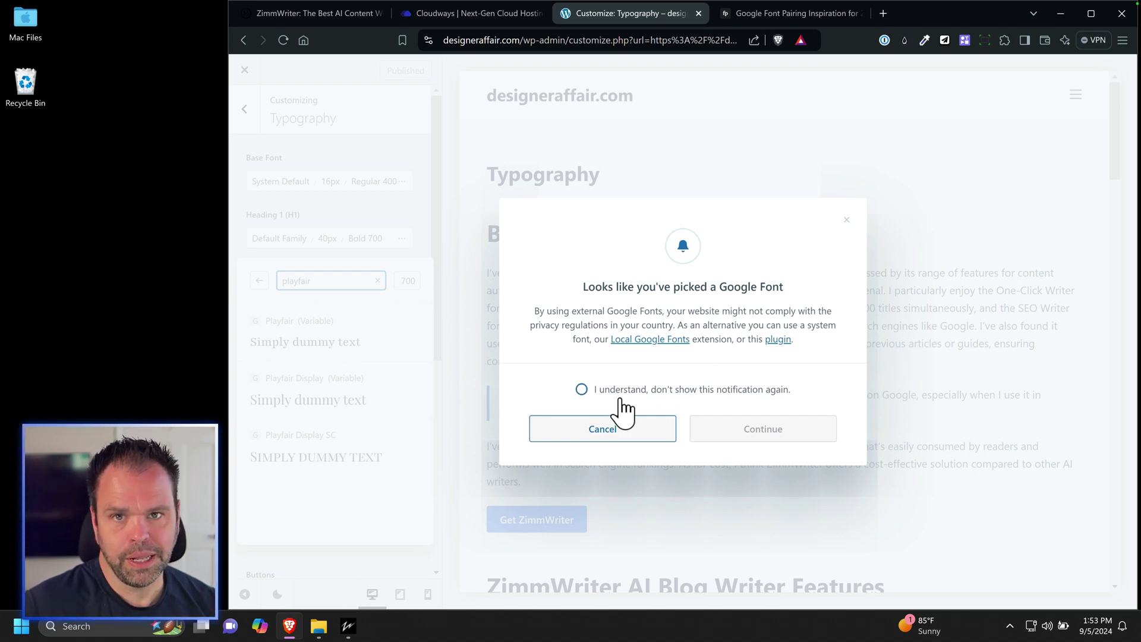
left_click(581, 390)
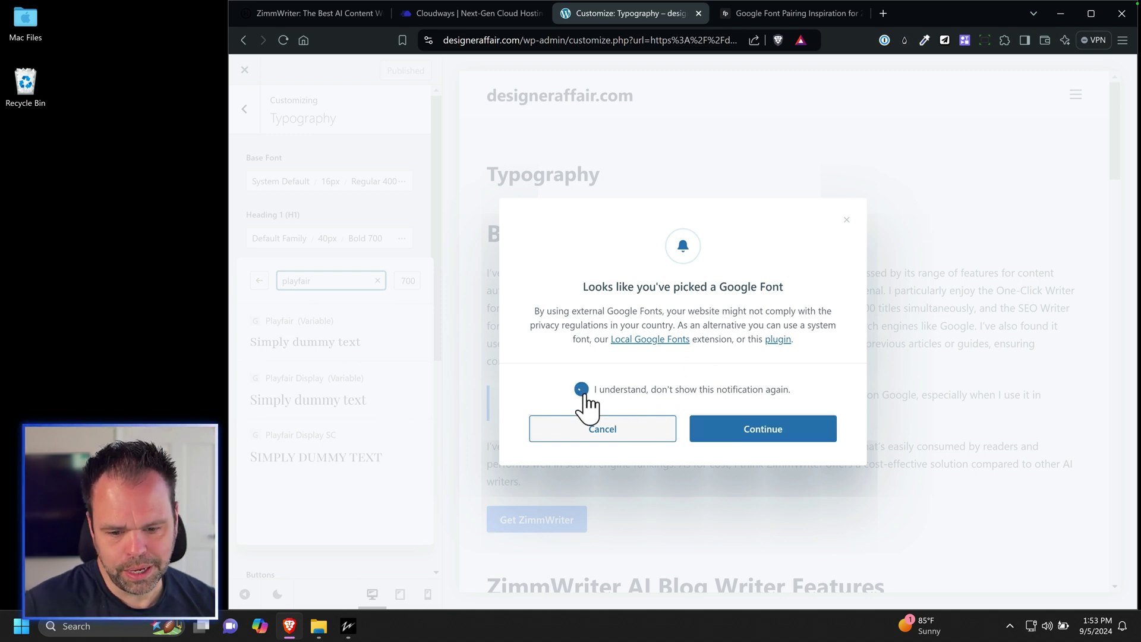
left_click(751, 434)
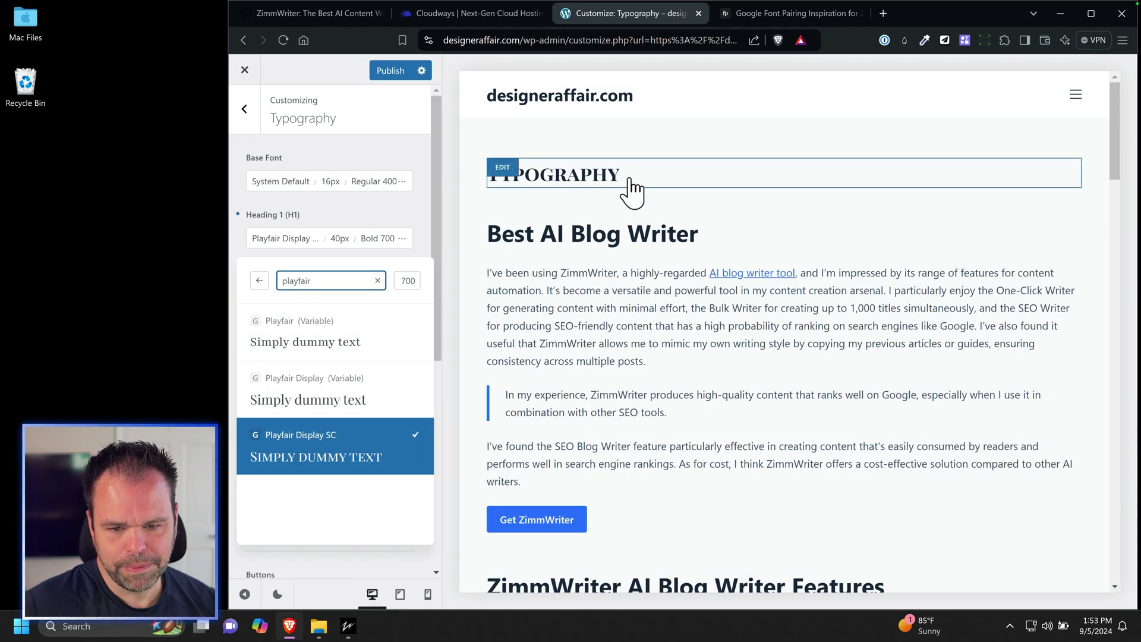
Compare Playfair Display SC with Playfair Display (Variable) and set the Heading 1 font family to Playfair Display (Variable).
left_click_drag(338, 282, 285, 281)
key("BackSpace")
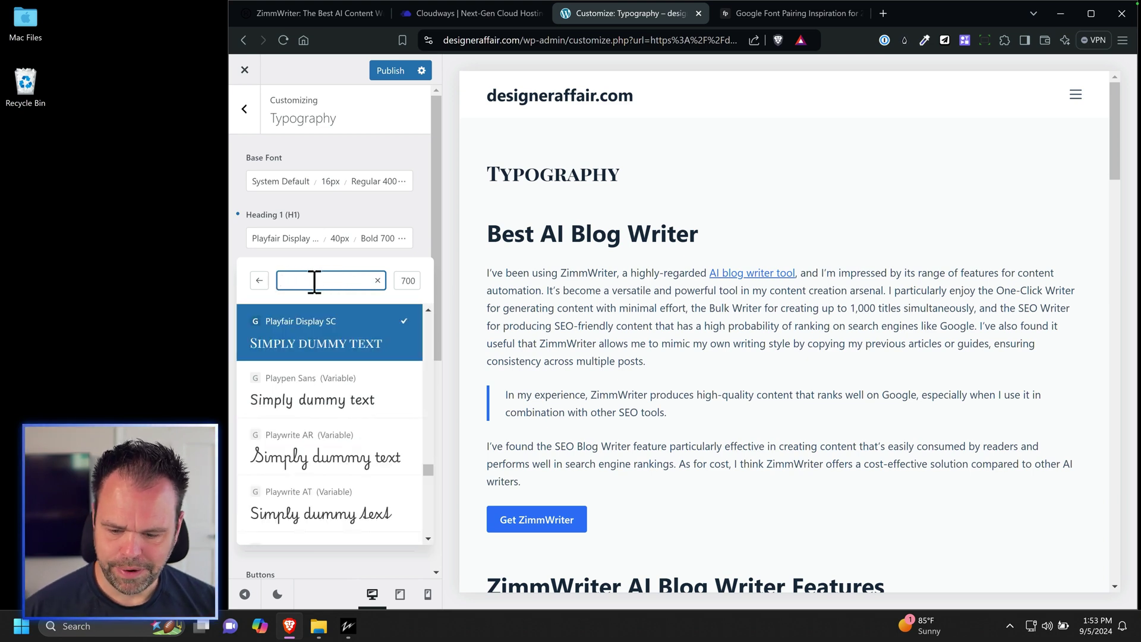
type("playfair displa")
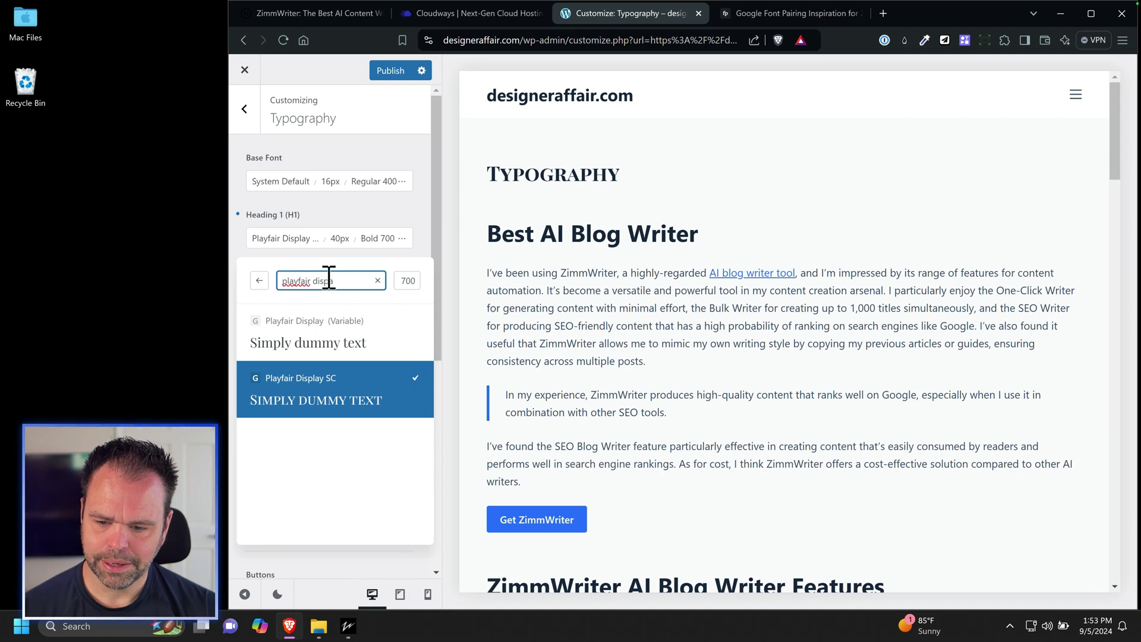
triple_click(329, 279)
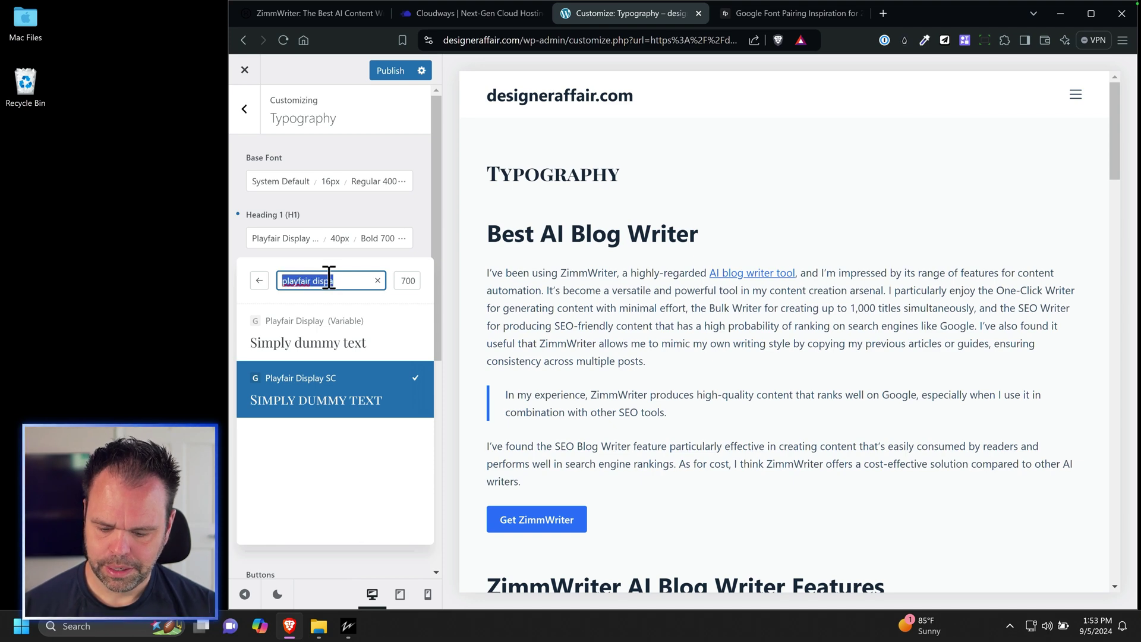
left_click(343, 338)
left_click(344, 395)
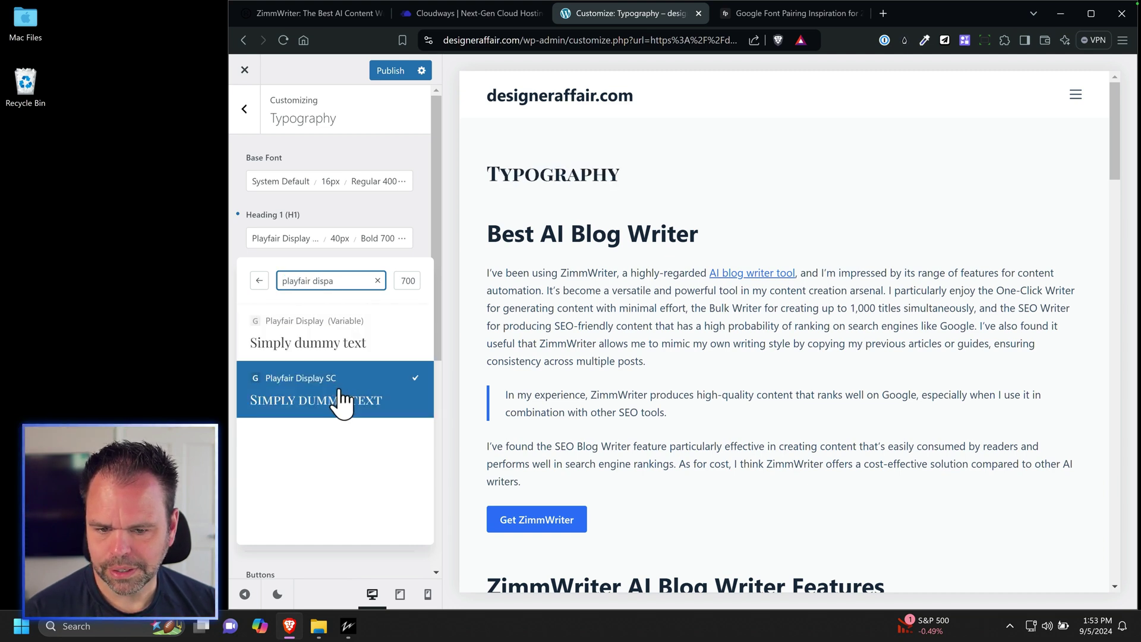
left_click(345, 342)
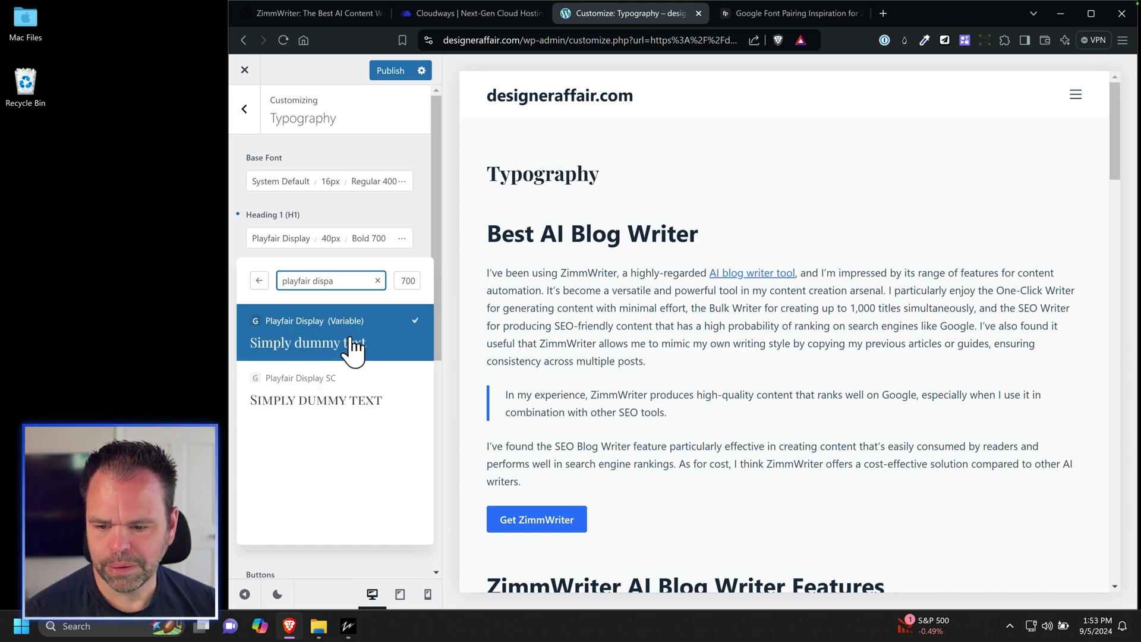
left_click(347, 389)
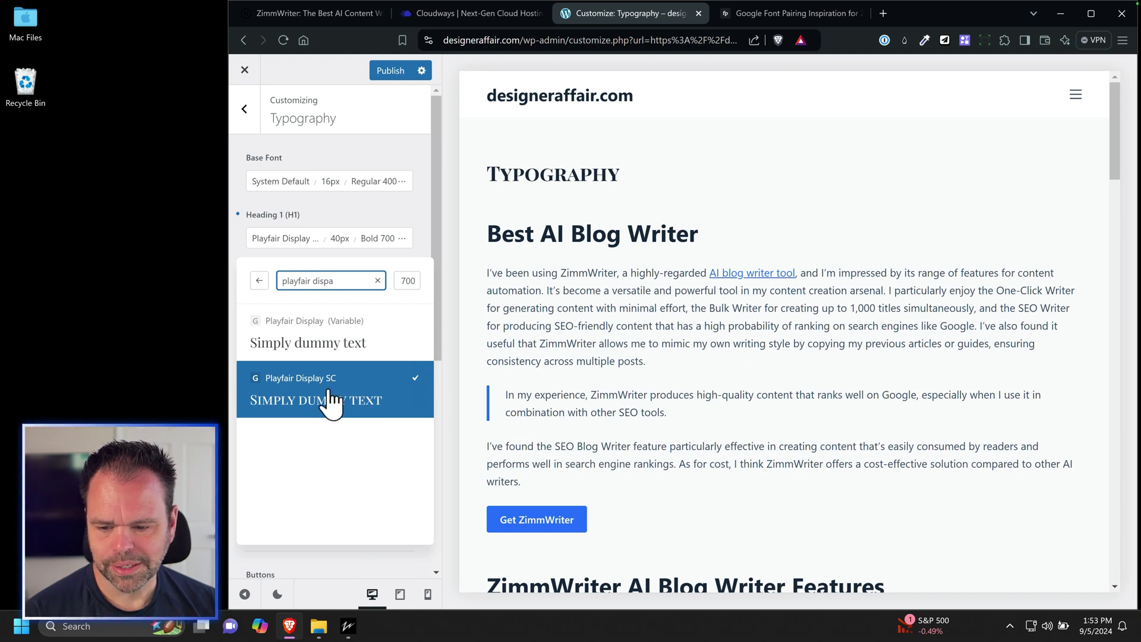
left_click(326, 350)
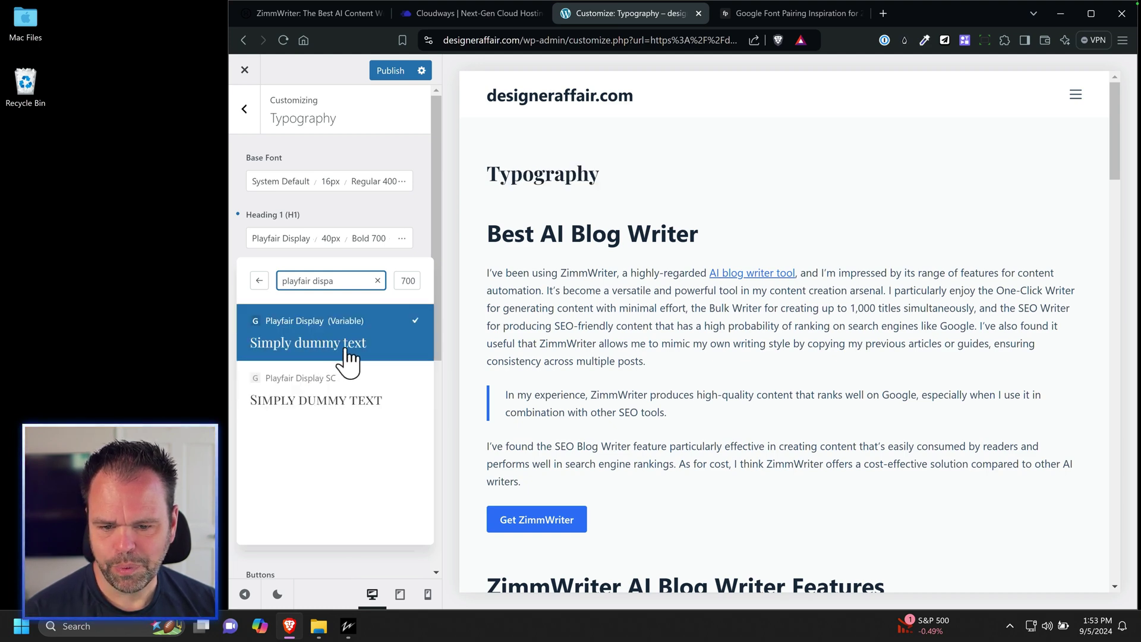
left_click(420, 225)
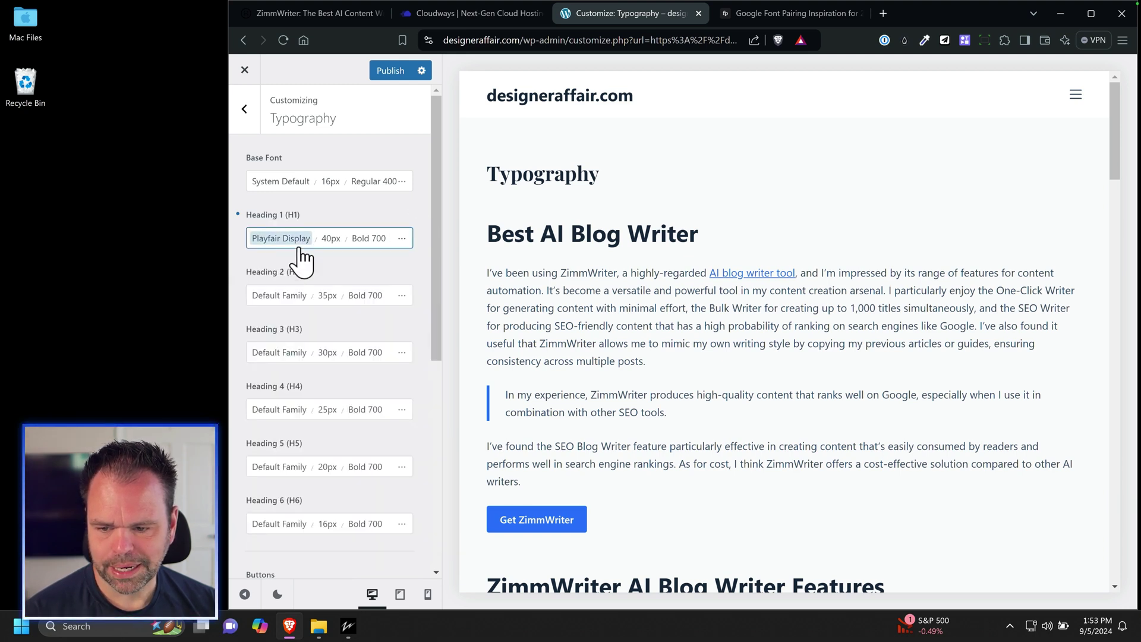
Set the Heading 2 font family to Playfair Display (Variable).
left_click(275, 298)
left_click(279, 297)
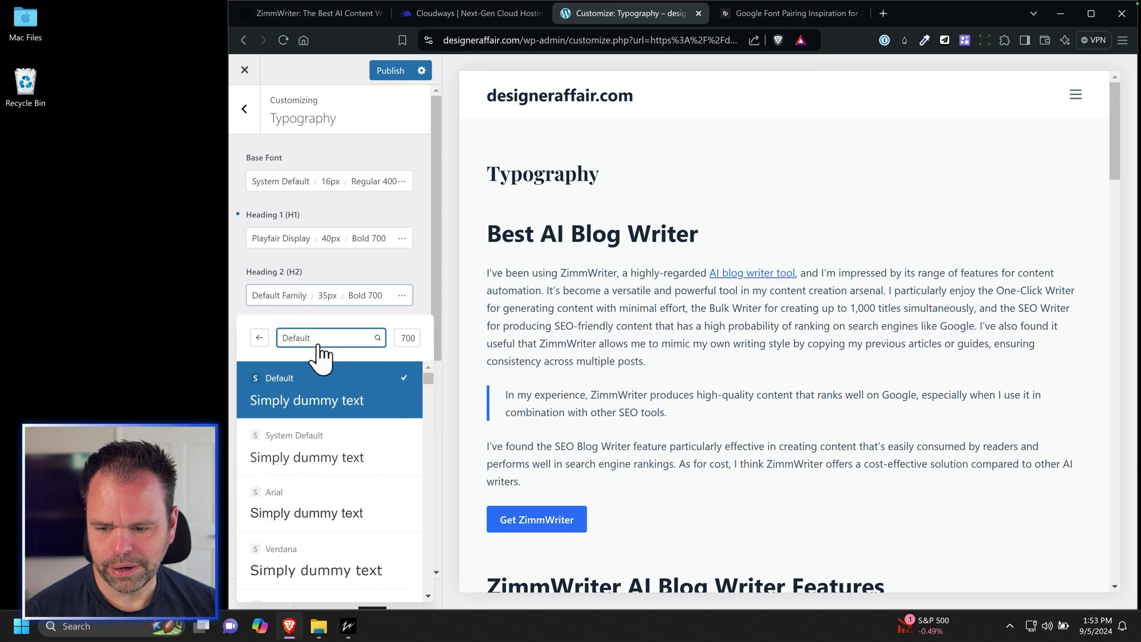
type("Playfair Display")
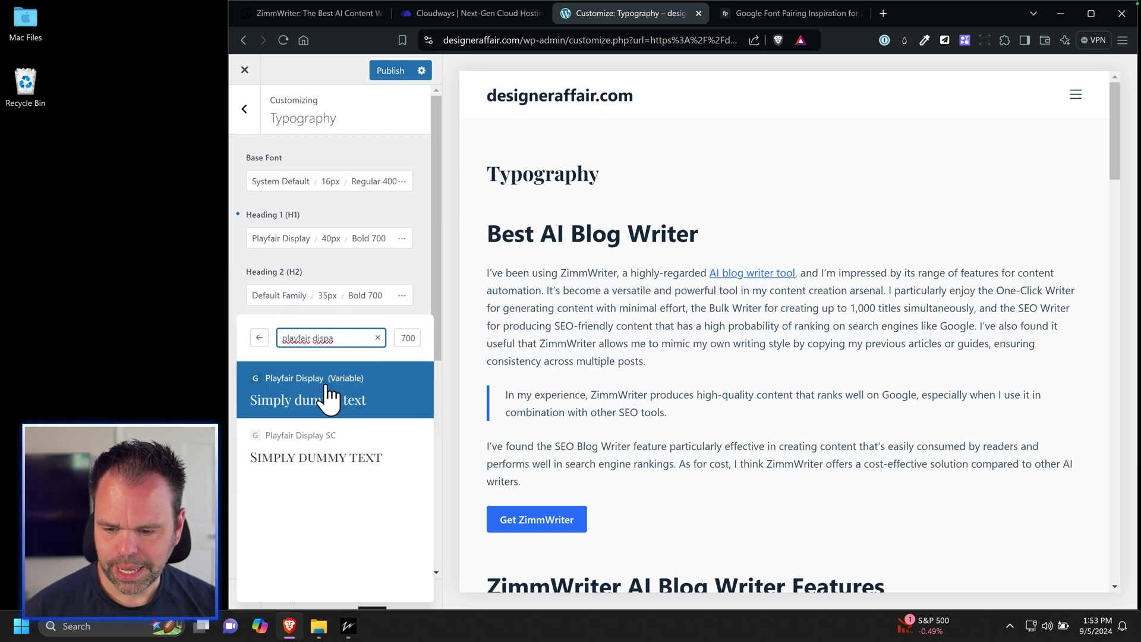
left_click(326, 395)
left_click(419, 285)
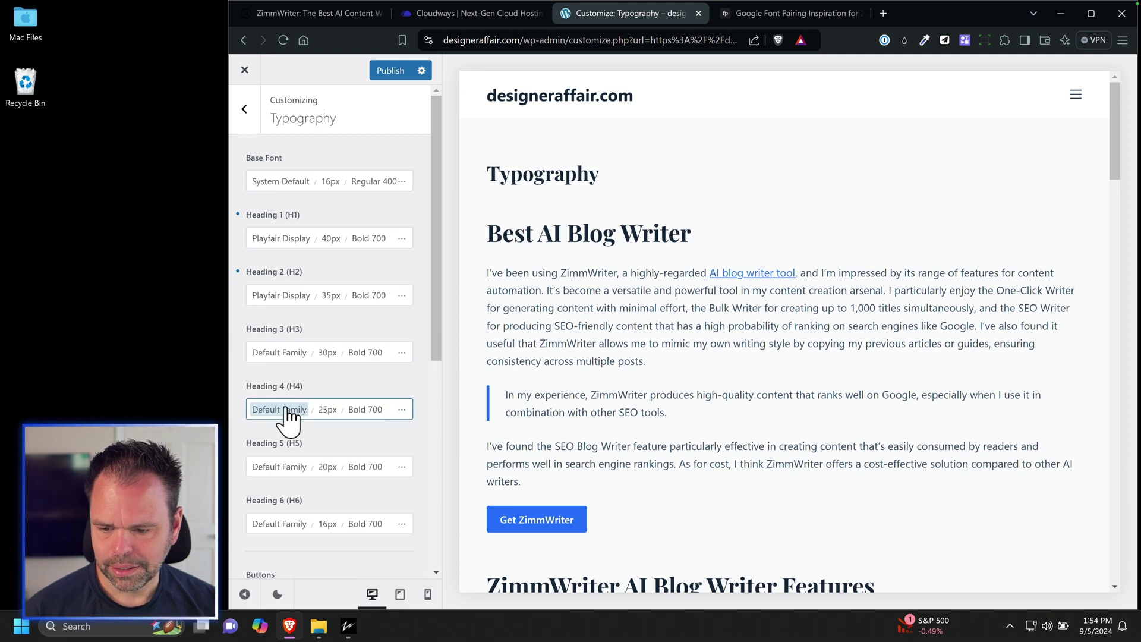
Set the Heading 3 font family to Playfair Display (Variable).
left_click(280, 353)
left_click(311, 336)
type("playfair dispa")
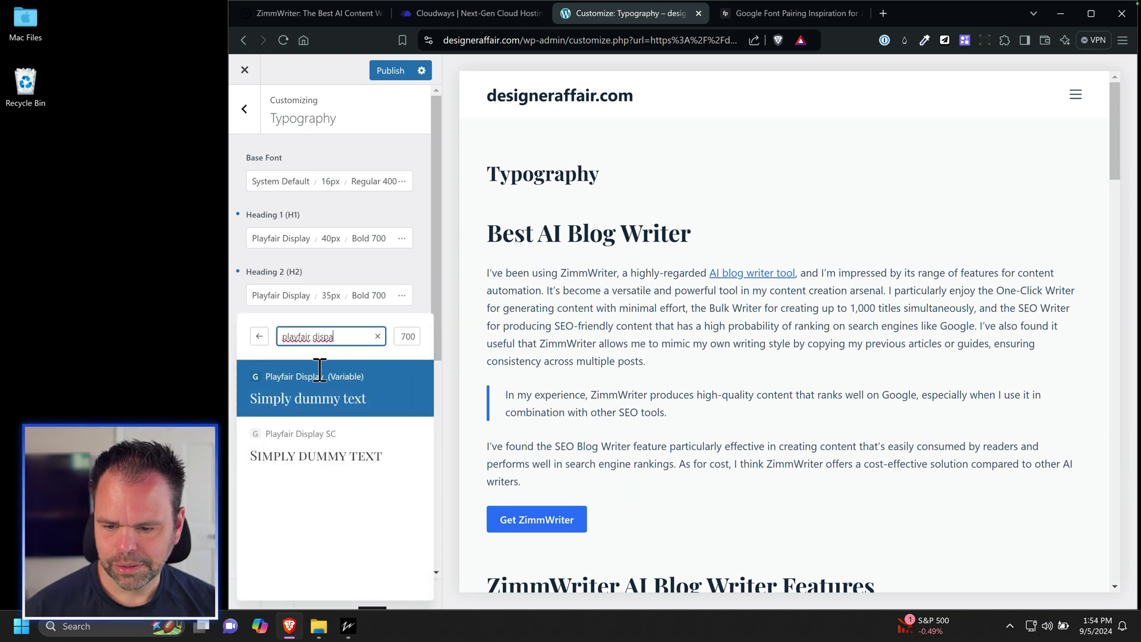
left_click(306, 399)
left_click(437, 291)
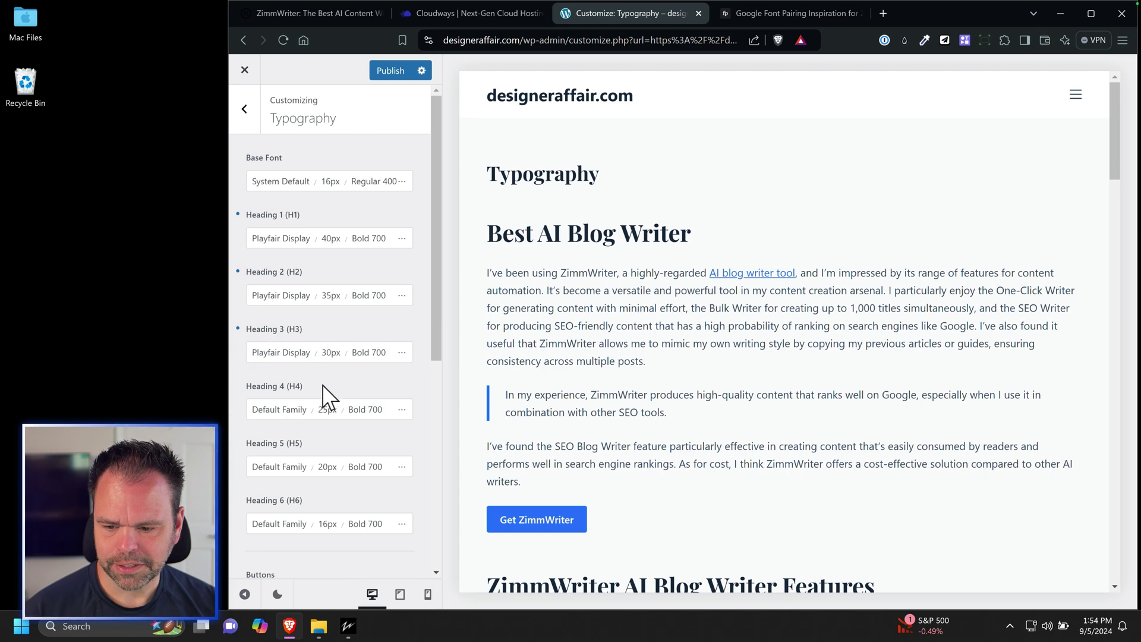
Set the Heading 4 and Heading 5 font families to Playfair Display (Variable).
left_click(291, 414)
left_click(330, 128)
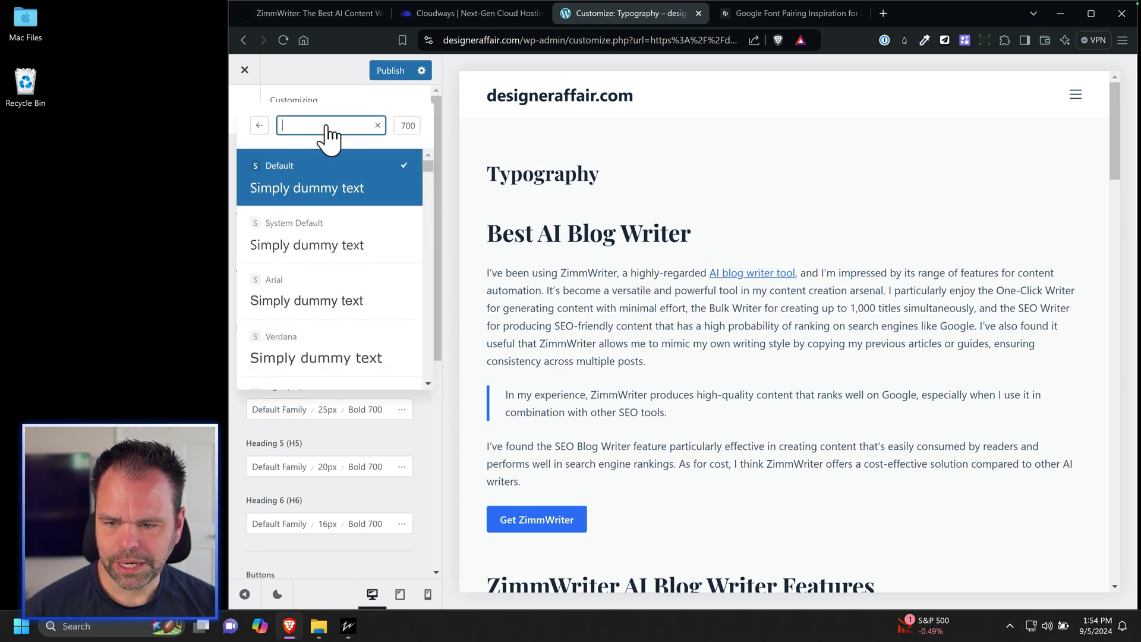
type("playfair dispa")
left_click(310, 179)
left_click(280, 466)
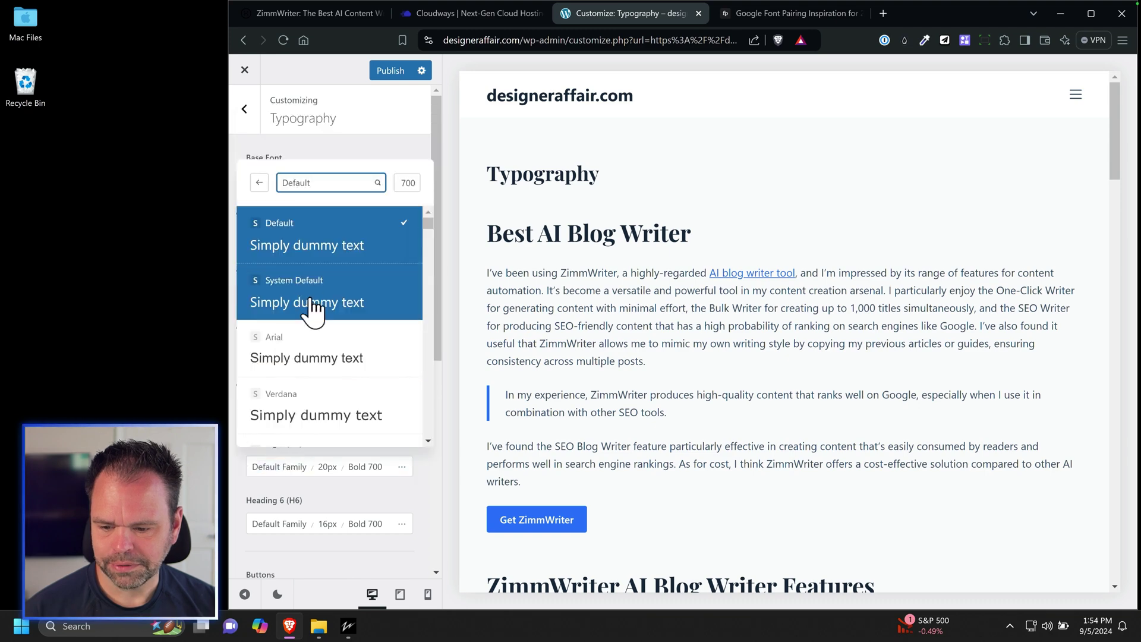
left_click(328, 183)
type("playfair dispa")
left_click(309, 238)
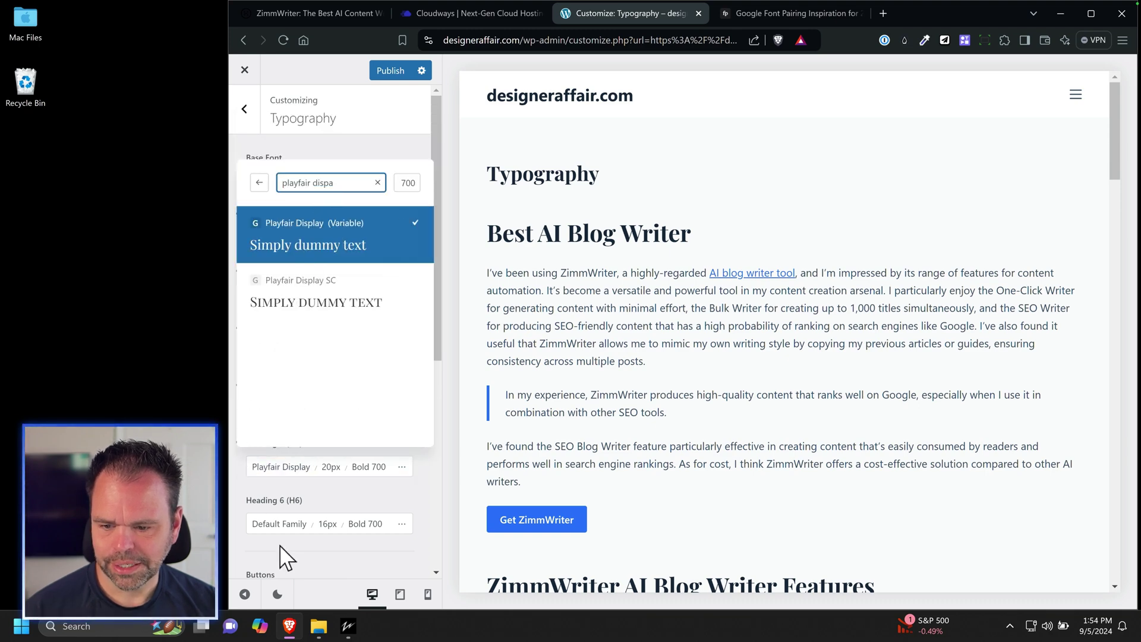
Set the Heading 6 font family to Playfair Display (Variable).
left_click(282, 527)
type("playfair dispa")
left_click(319, 293)
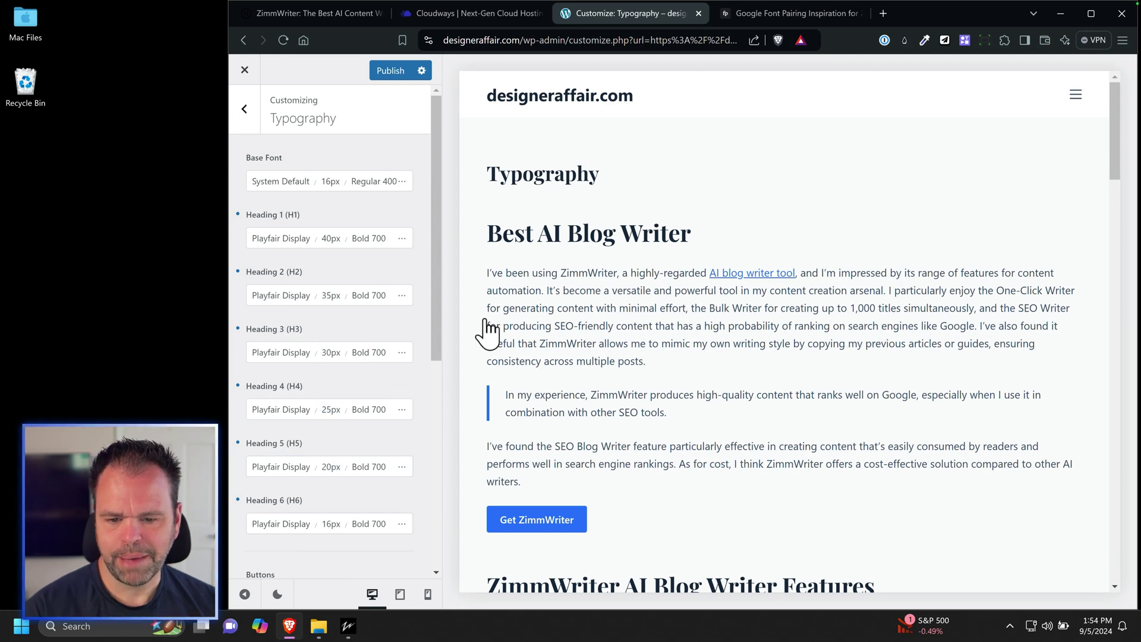
scroll(594, 363, "down", 5)
scroll(645, 388, "up", 5)
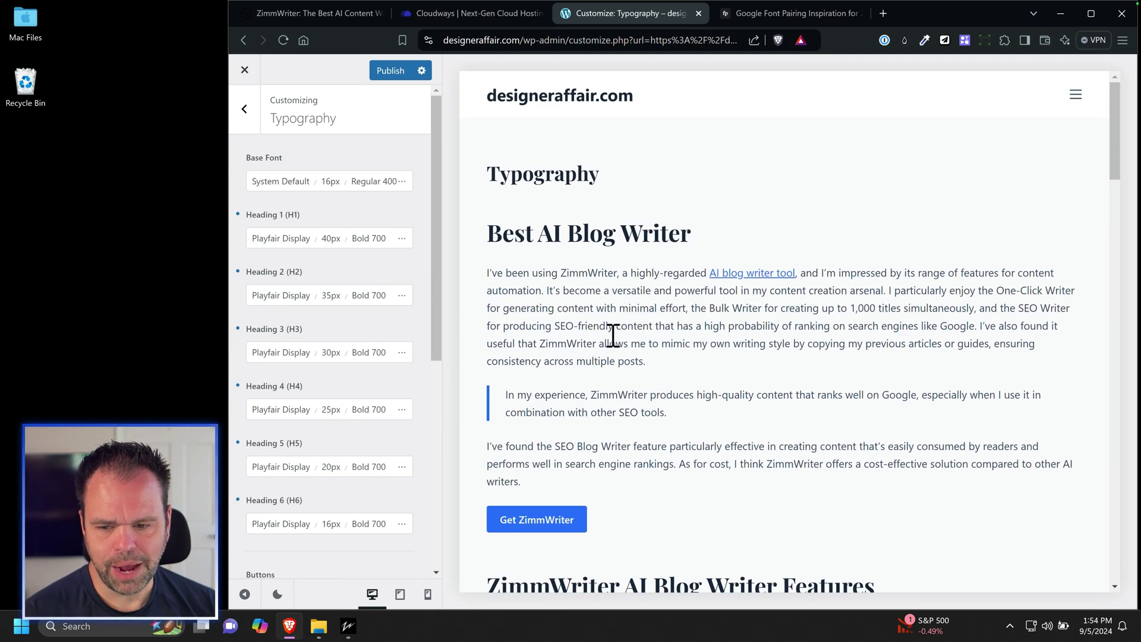
Check the Playfair Display pairing on fontpair.co and set the customizer's Base Font family to Lato.
left_click(767, 14)
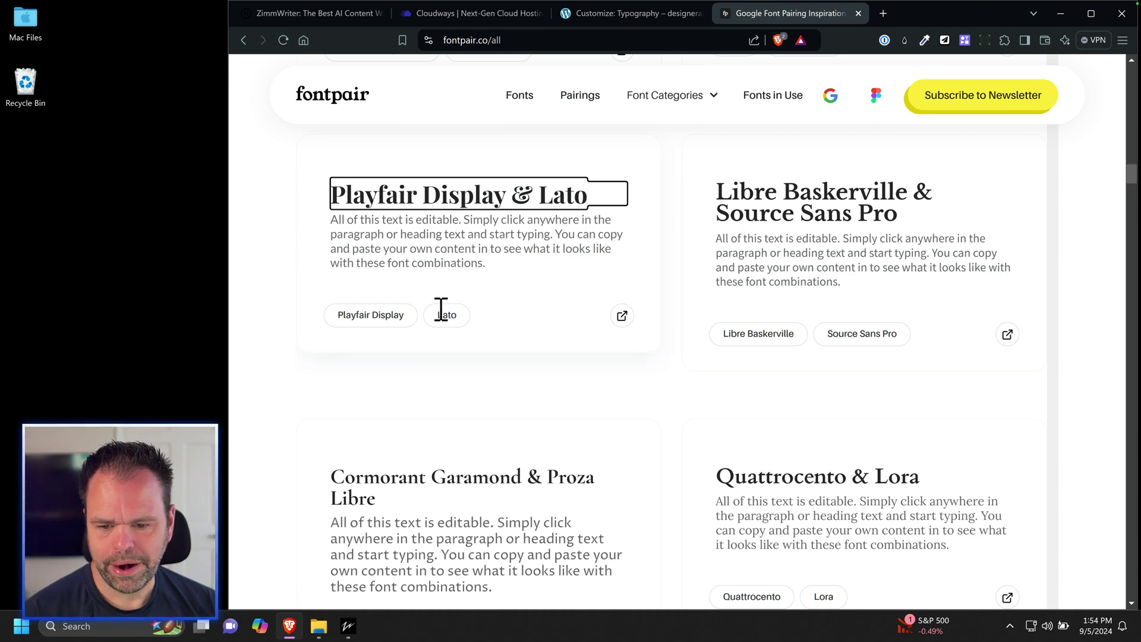
left_click(630, 13)
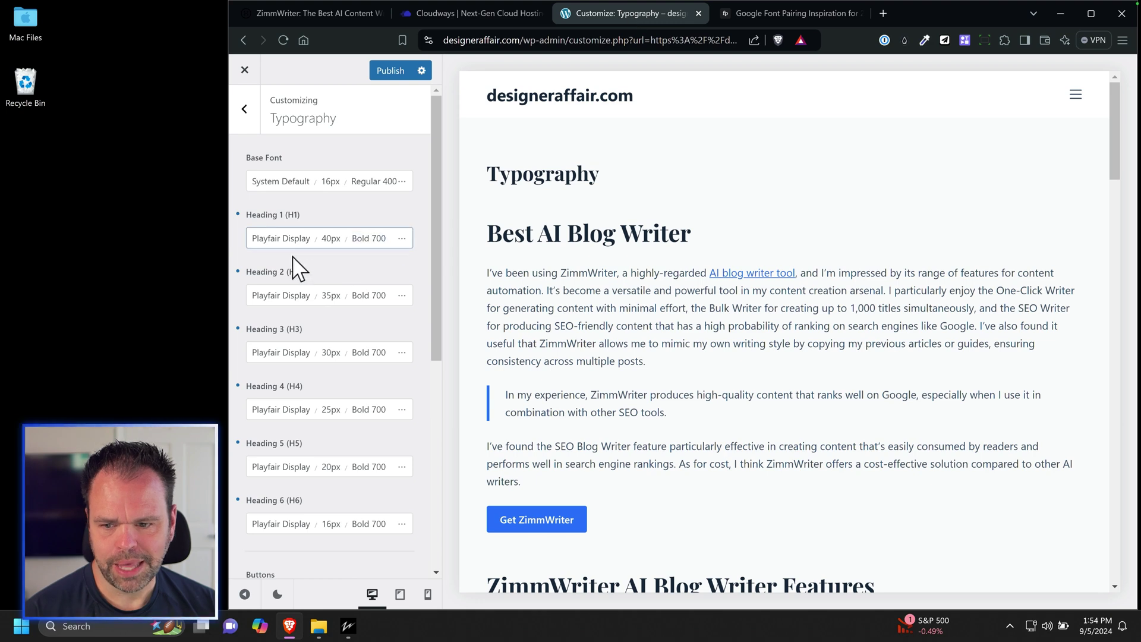
left_click(280, 182)
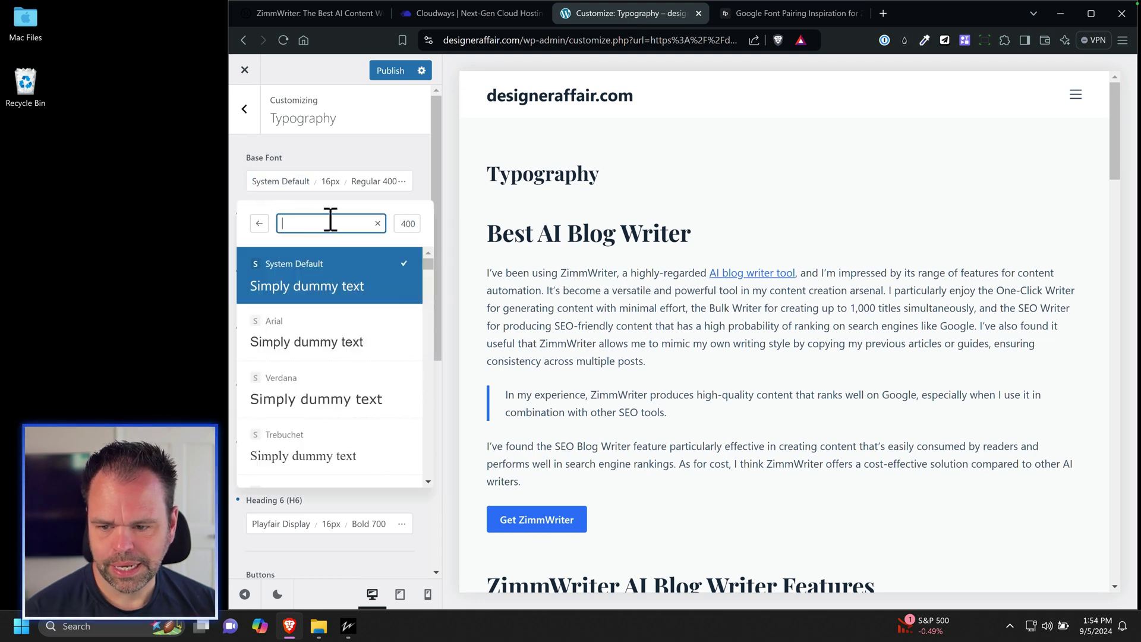
type("lato")
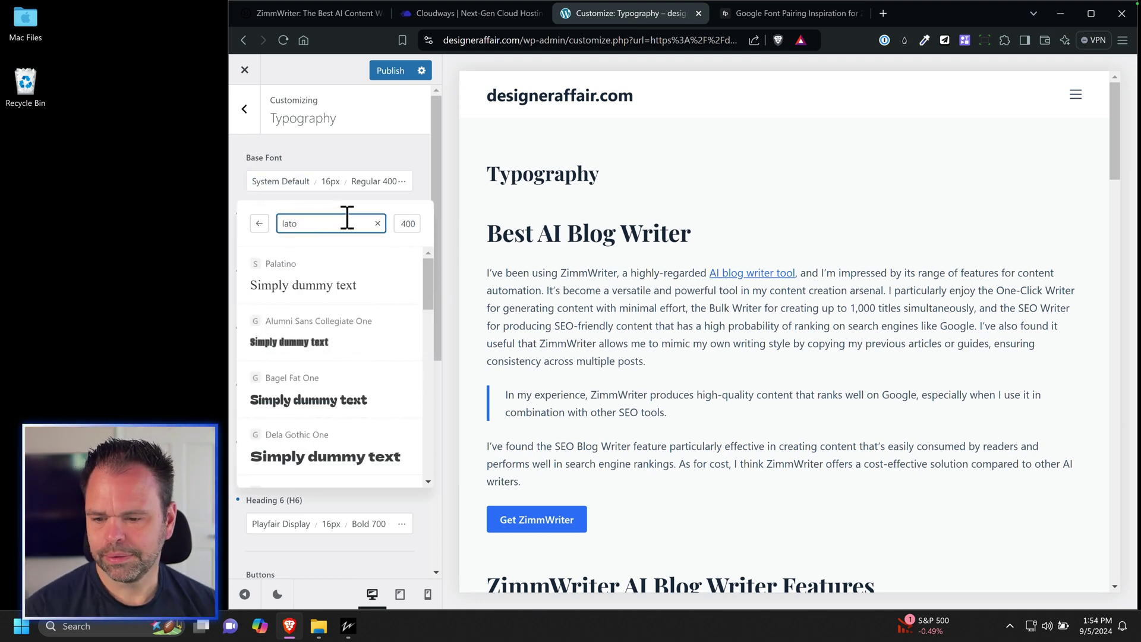
scroll(433, 324, "down", 3)
left_click(336, 359)
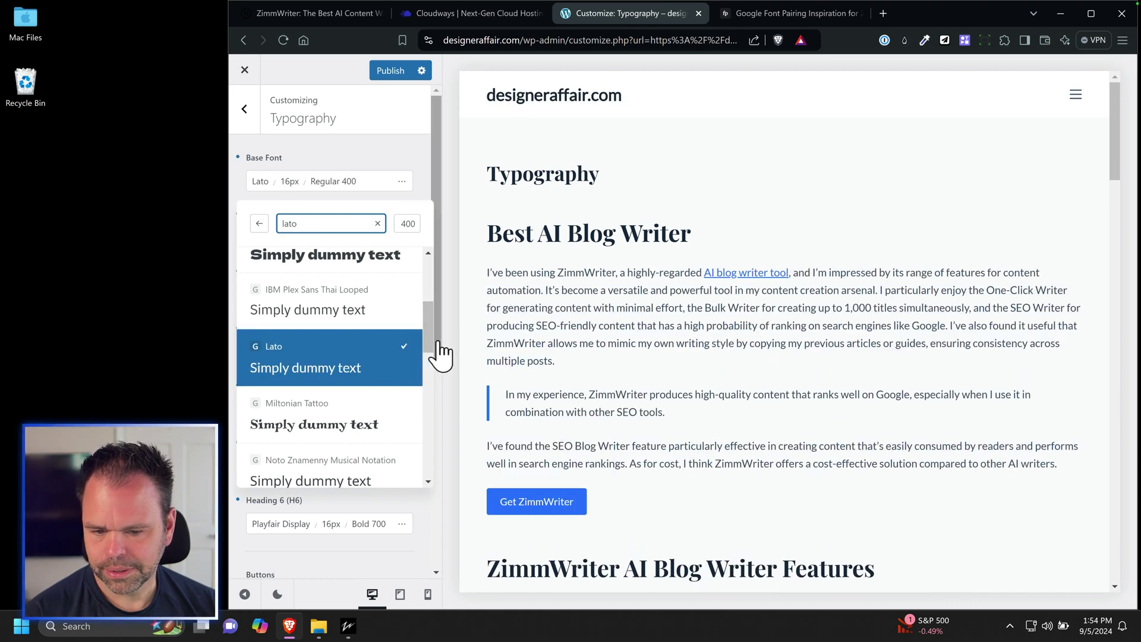
left_click(428, 149)
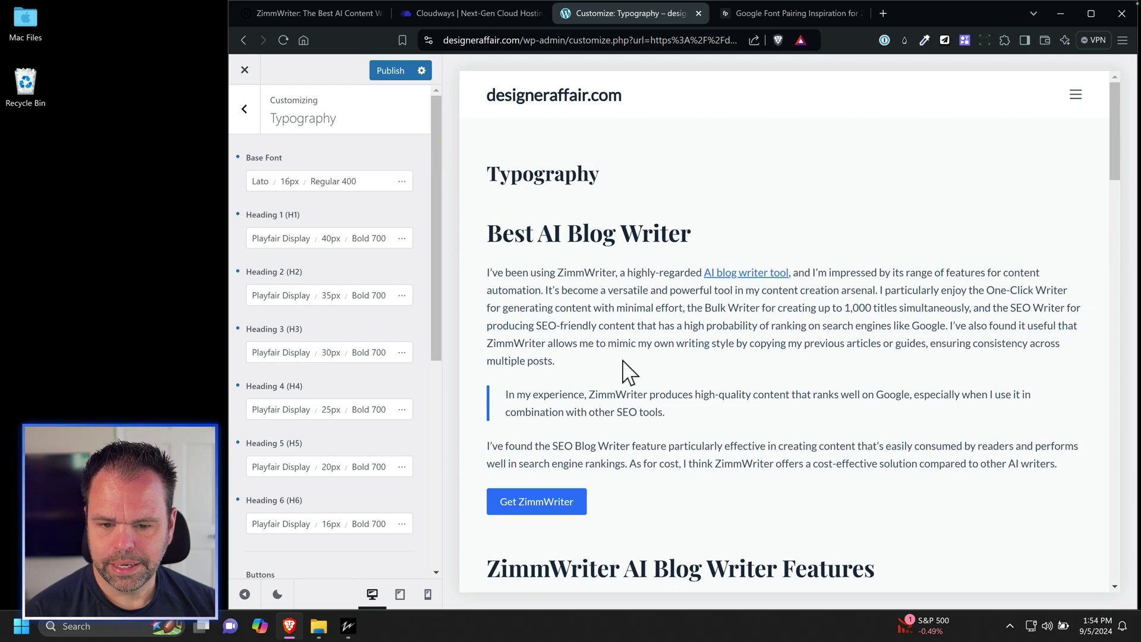
Review how the Playfair Display headings and Lato body text look together in the Typography page preview.
scroll(736, 381, "down", 11)
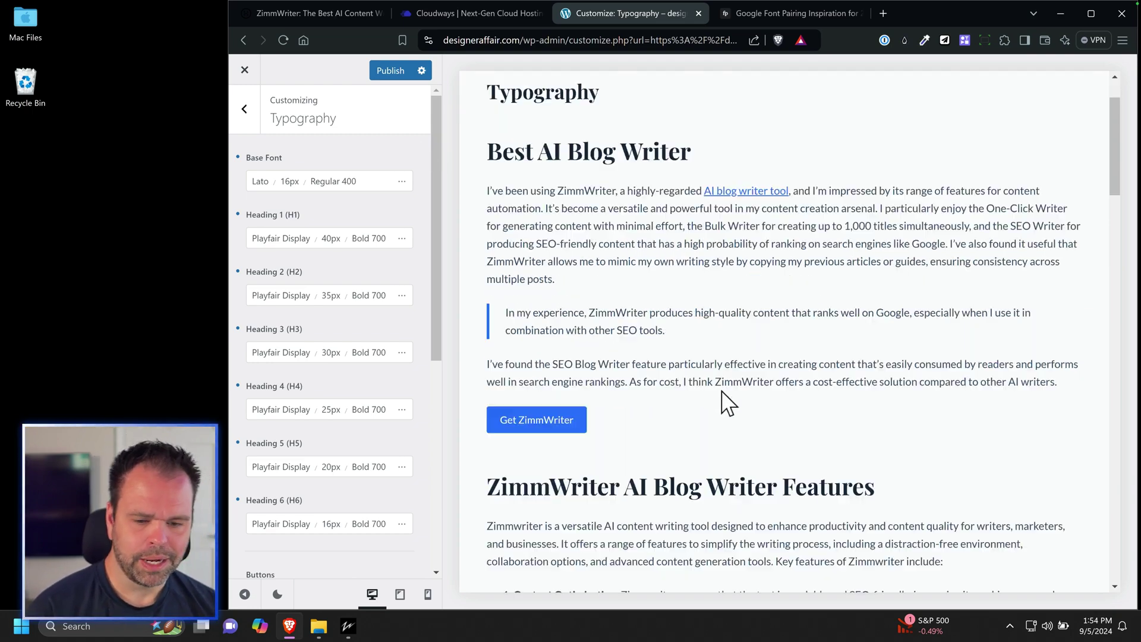
scroll(721, 400, "up", 8)
scroll(704, 404, "up", 3)
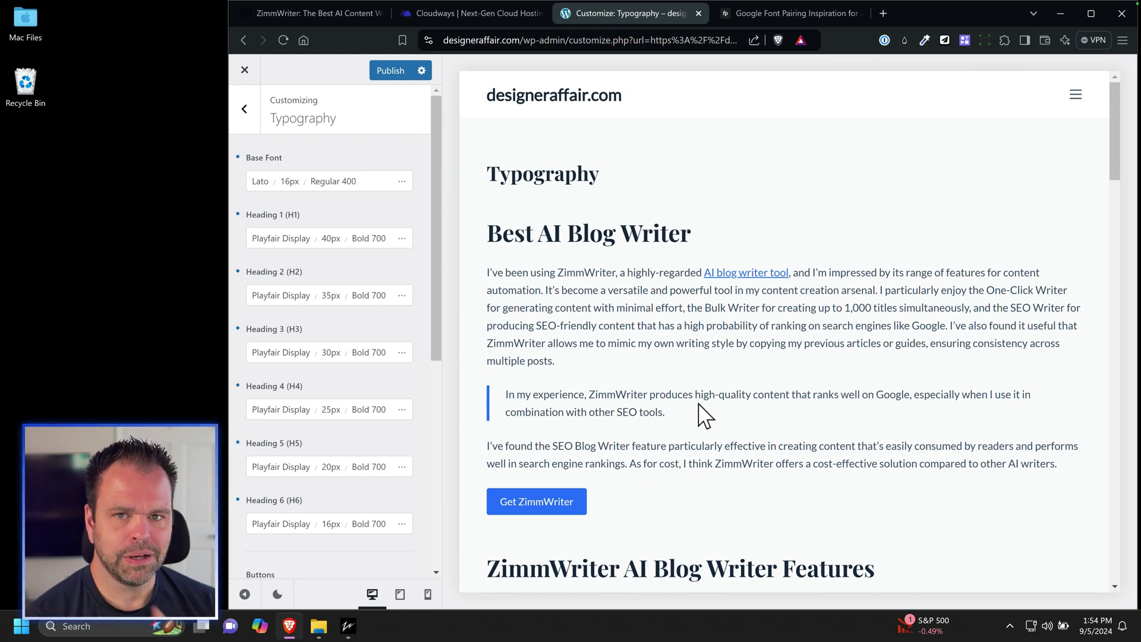
left_click(773, 13)
left_click(621, 13)
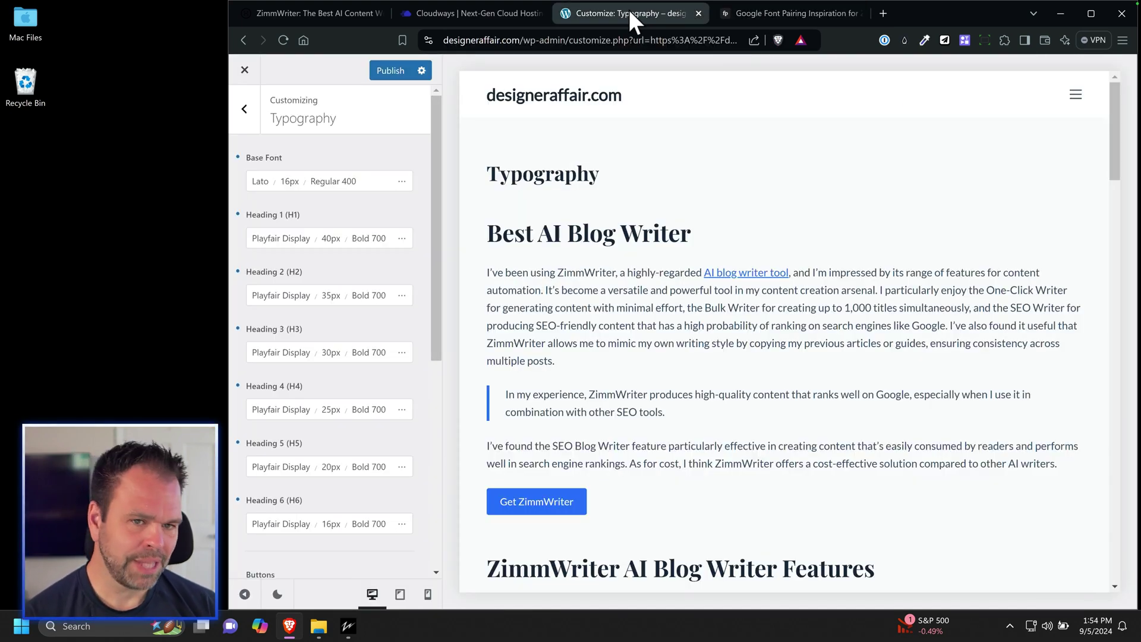
Browse other Google font pairings on fontpair.co and return to the Typography customizer.
left_click(750, 13)
scroll(736, 375, "down", 3)
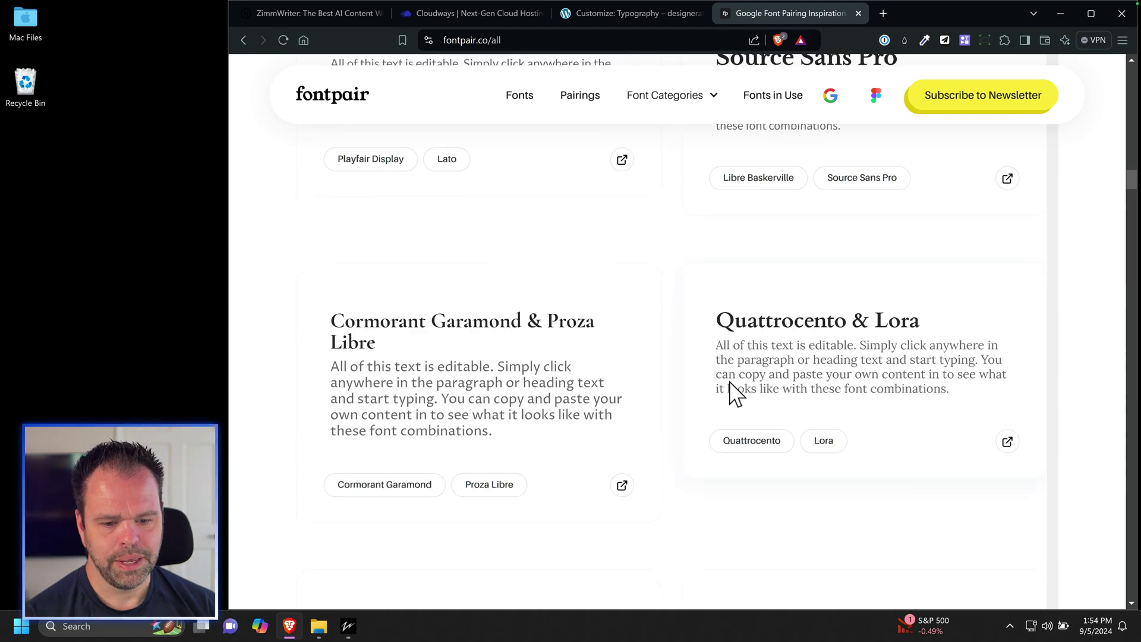
left_click(630, 13)
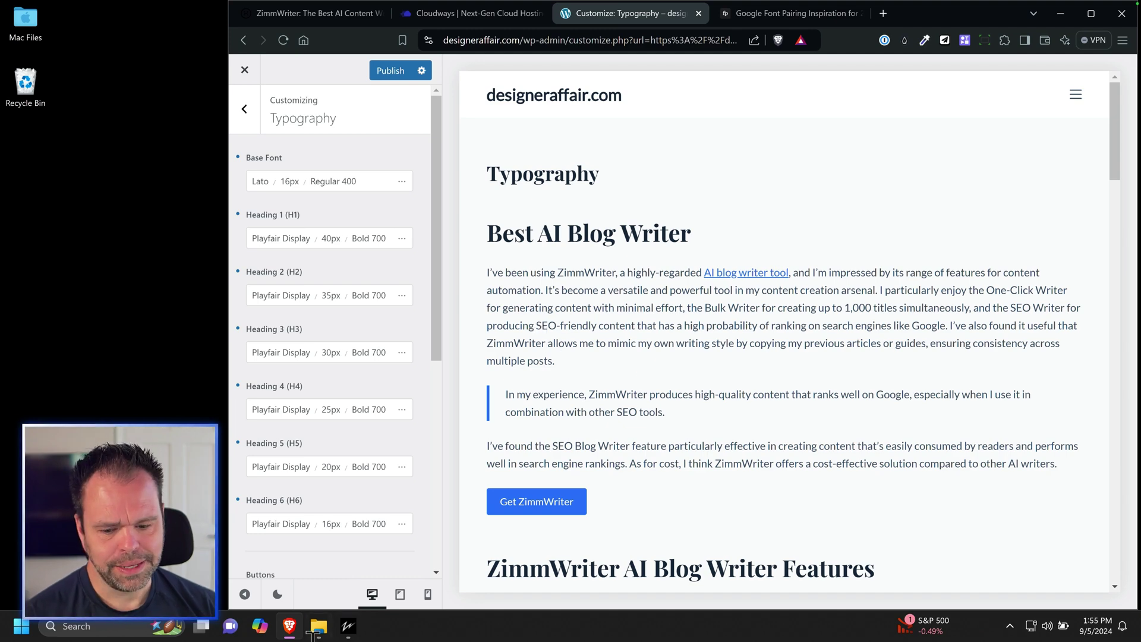
Examine how the section headings and body text look throughout the desktop preview of the Typography page.
scroll(588, 487, "down", 8)
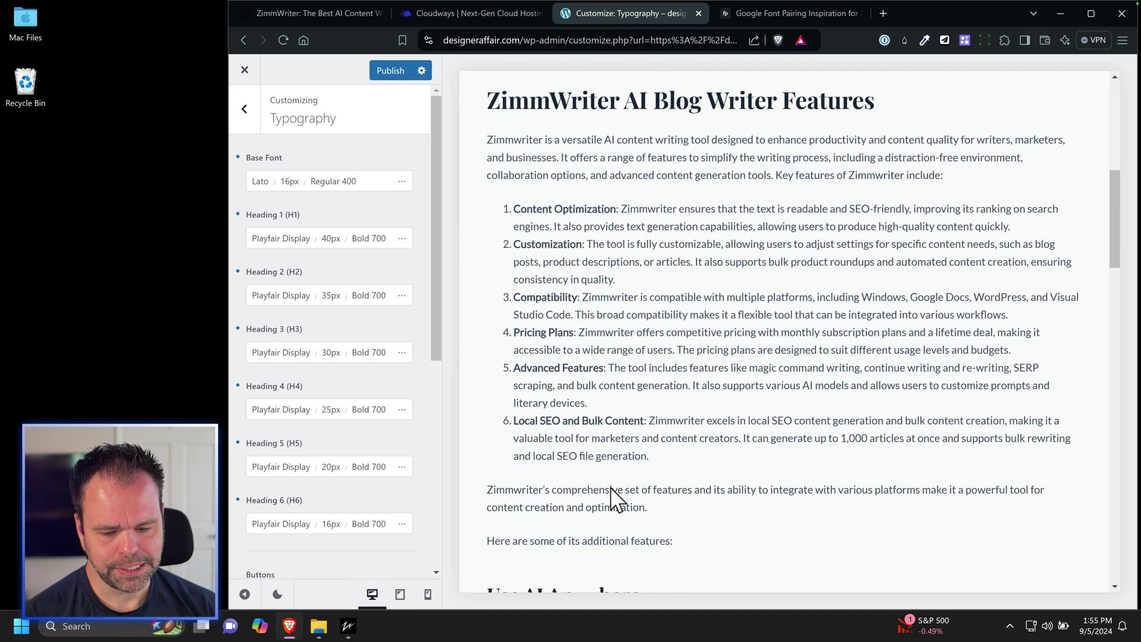
scroll(650, 484, "down", 8)
scroll(684, 474, "up", 8)
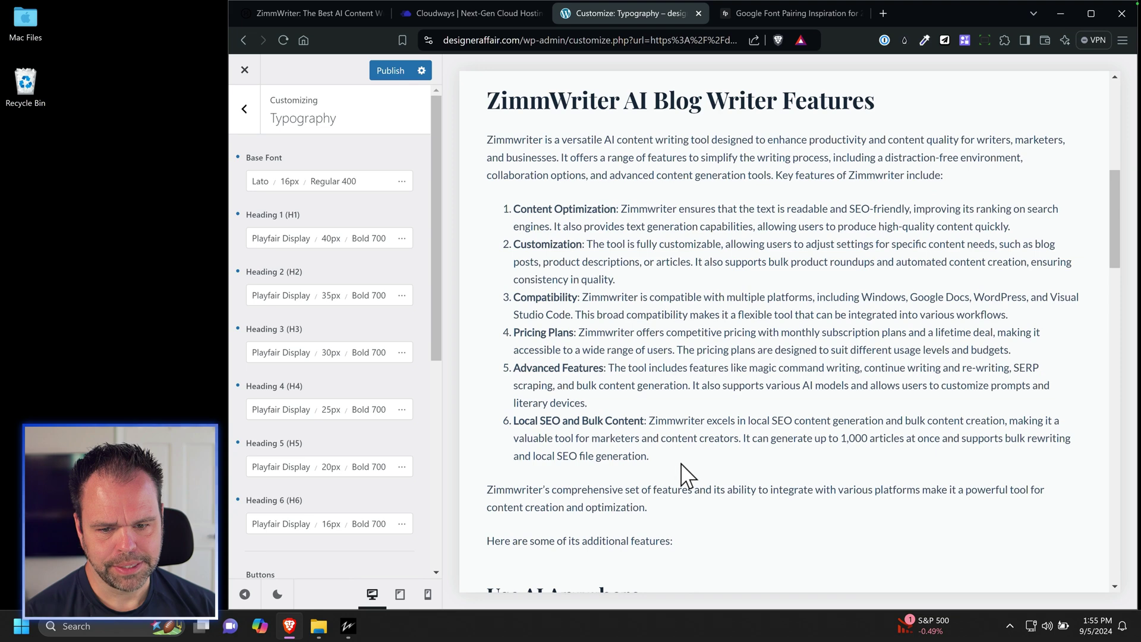
left_click_drag(491, 101, 716, 101)
scroll(678, 224, "down", 1)
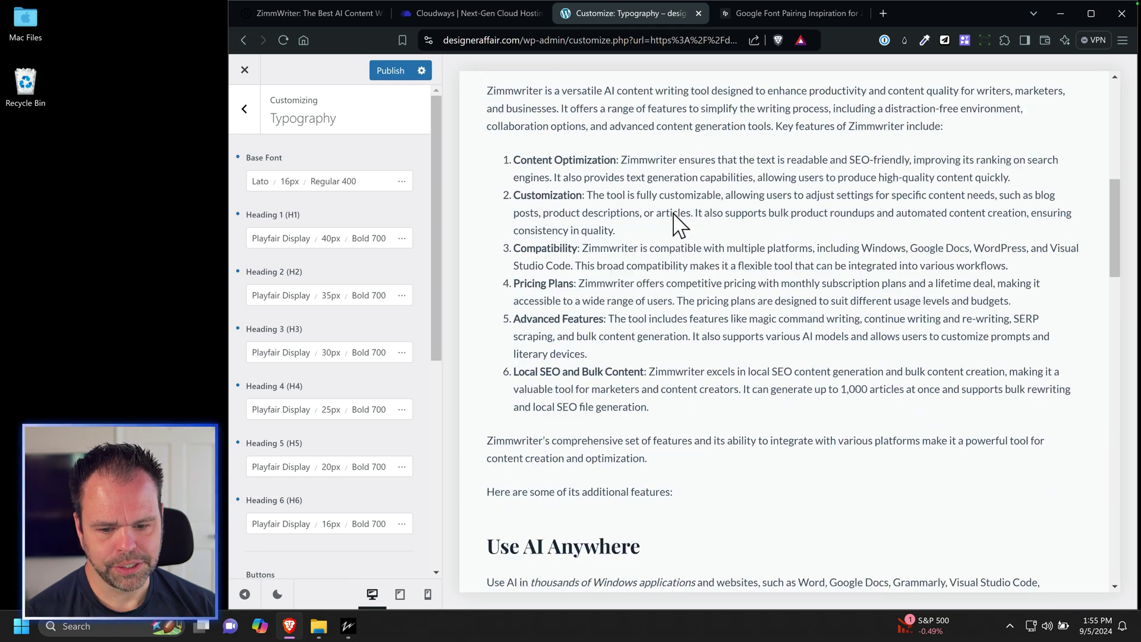
scroll(674, 223, "down", 5)
left_click_drag(493, 285, 622, 283)
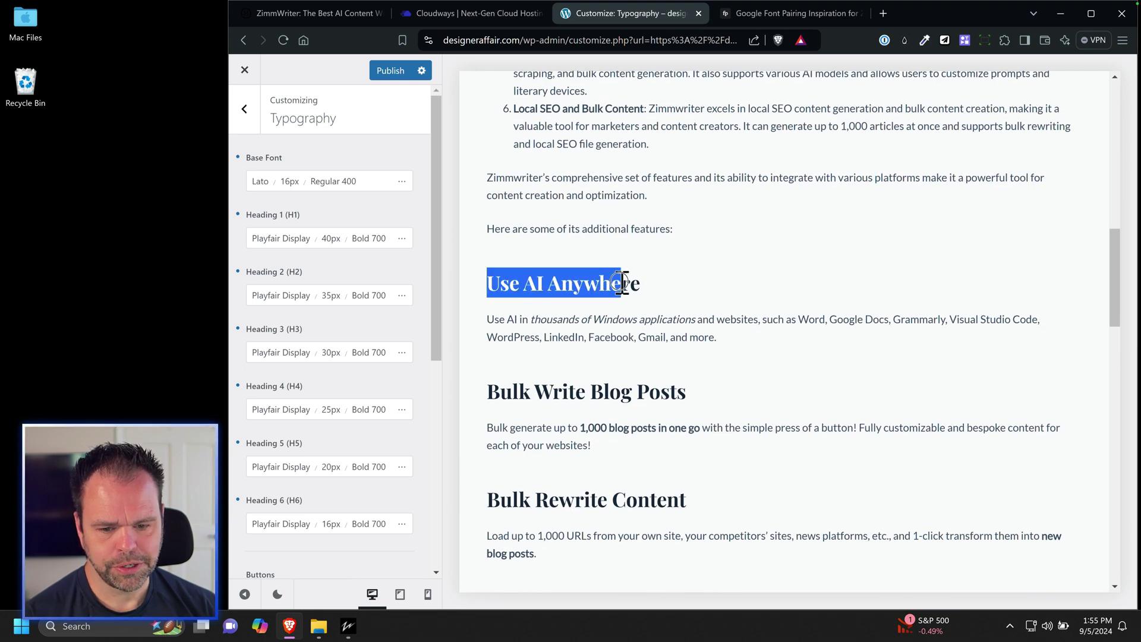
scroll(630, 333, "down", 5)
scroll(639, 382, "up", 20)
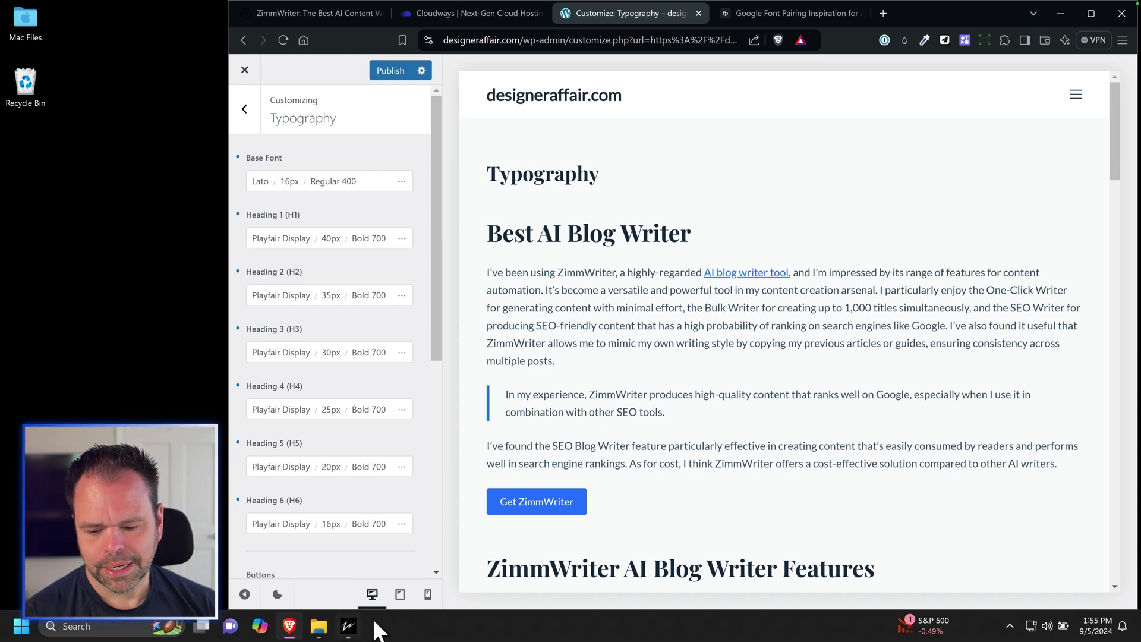
Examine the heading sizes and text flow in the tablet preview, comparing it with the desktop preview.
left_click(400, 597)
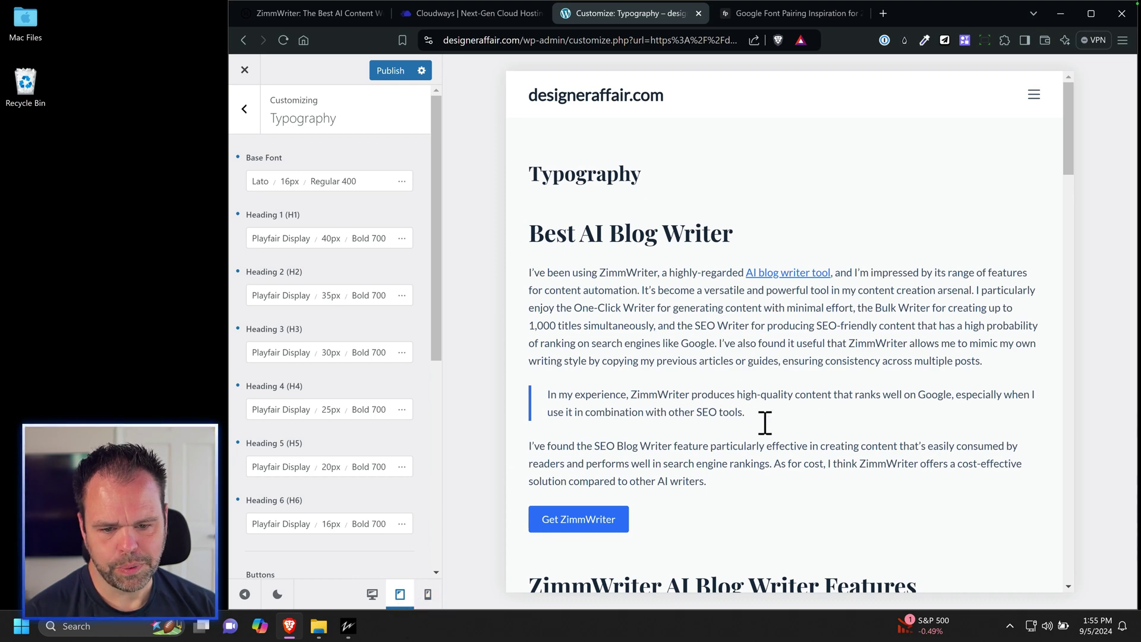
scroll(761, 425, "down", 2)
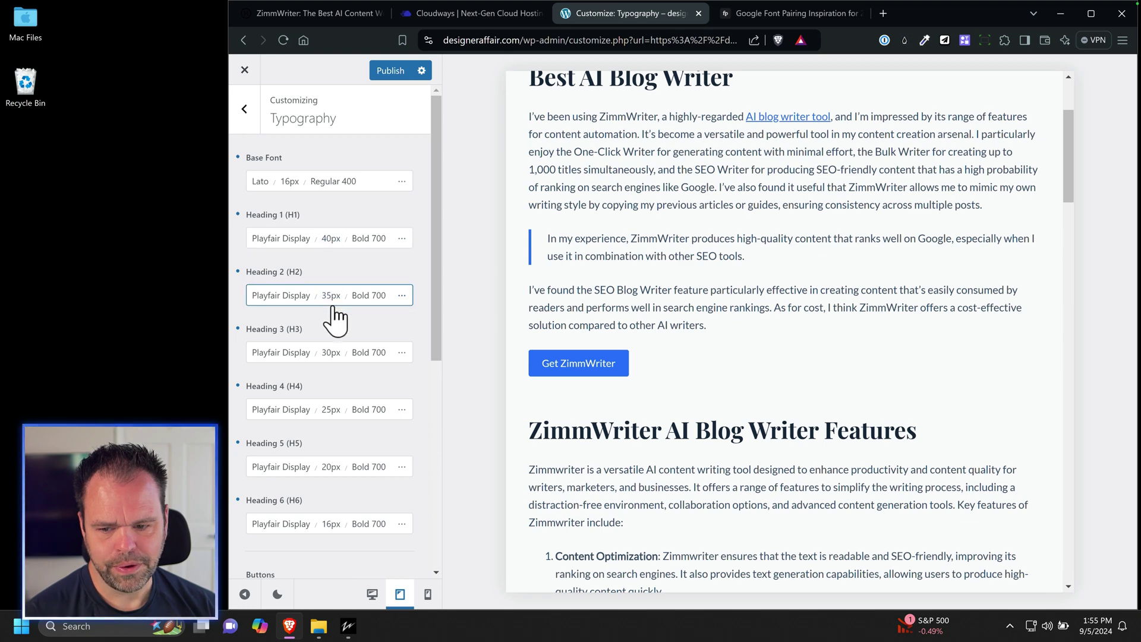
left_click(372, 594)
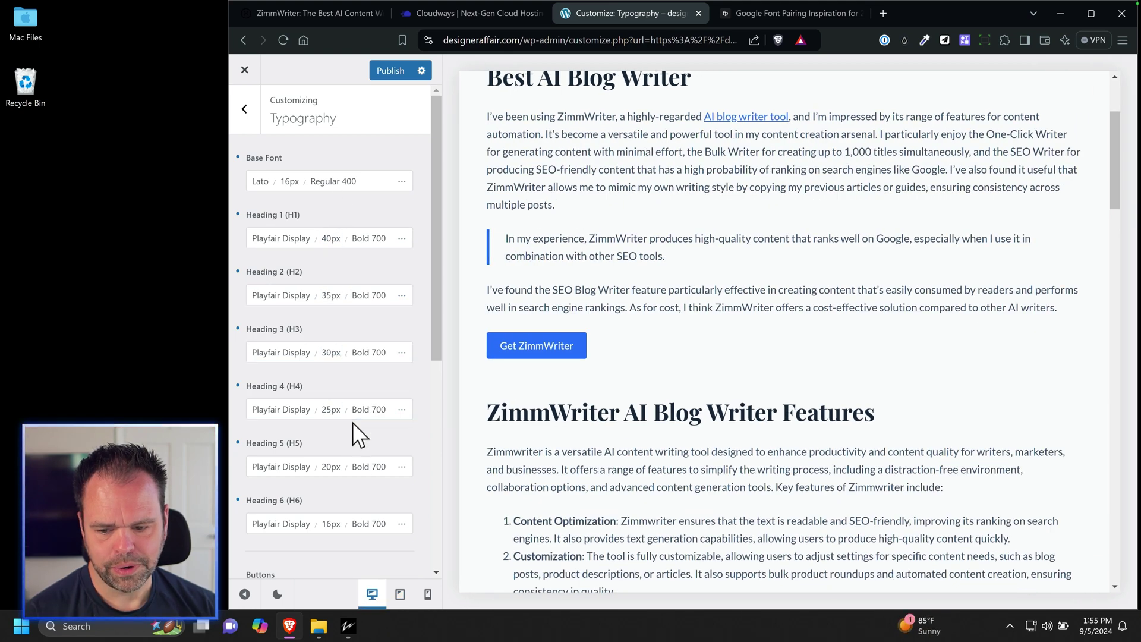
left_click(400, 594)
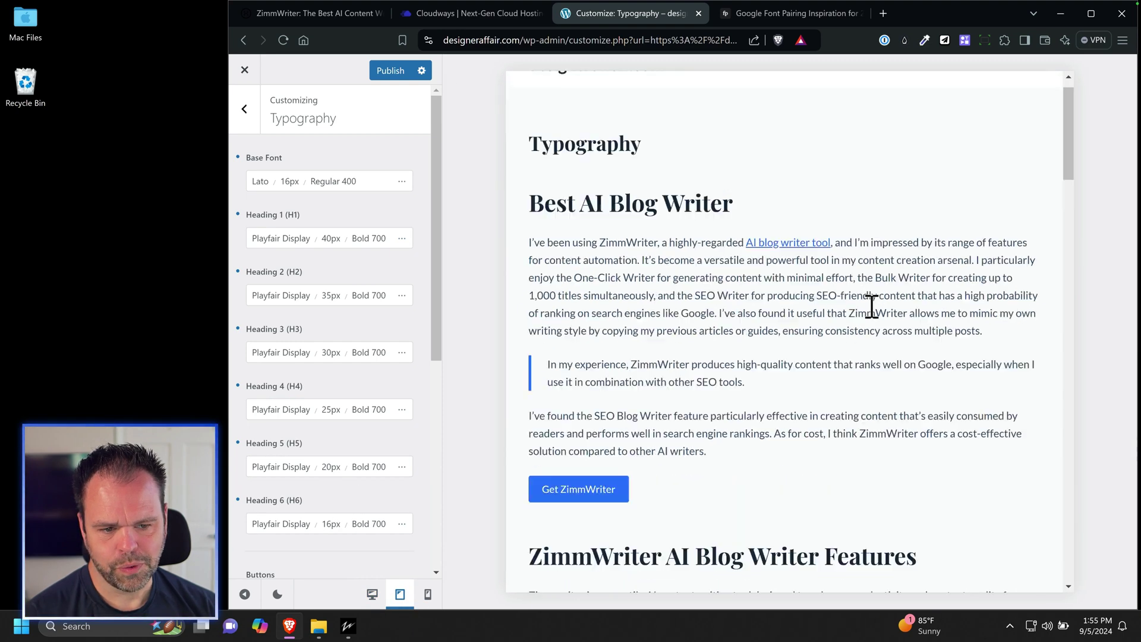
scroll(866, 337, "down", 4)
scroll(865, 337, "down", 3)
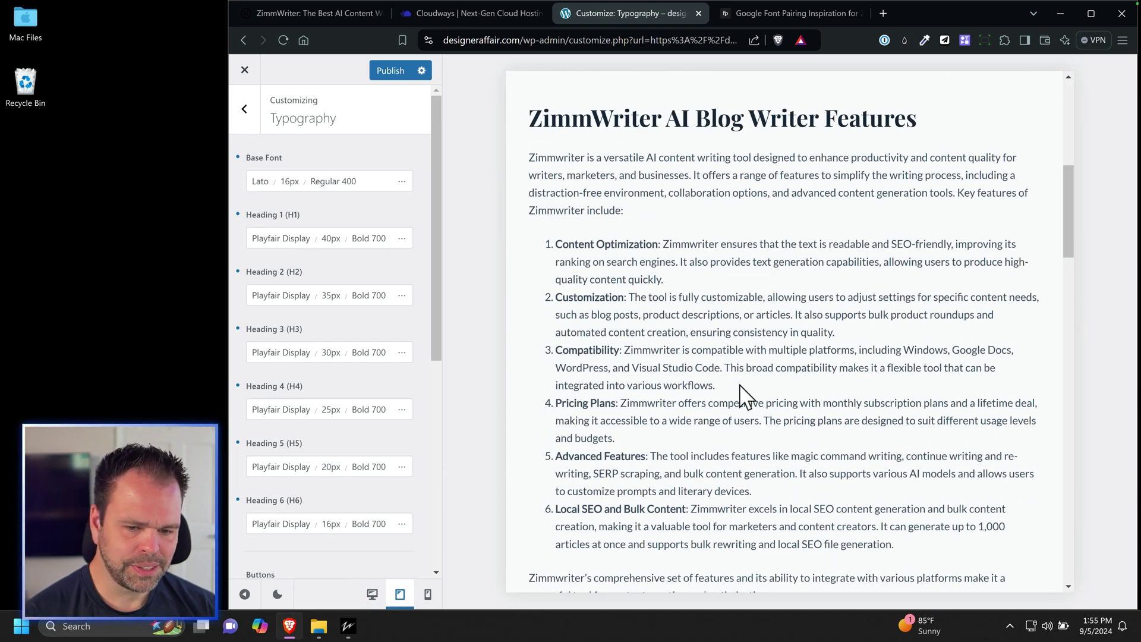
scroll(744, 389, "down", 10)
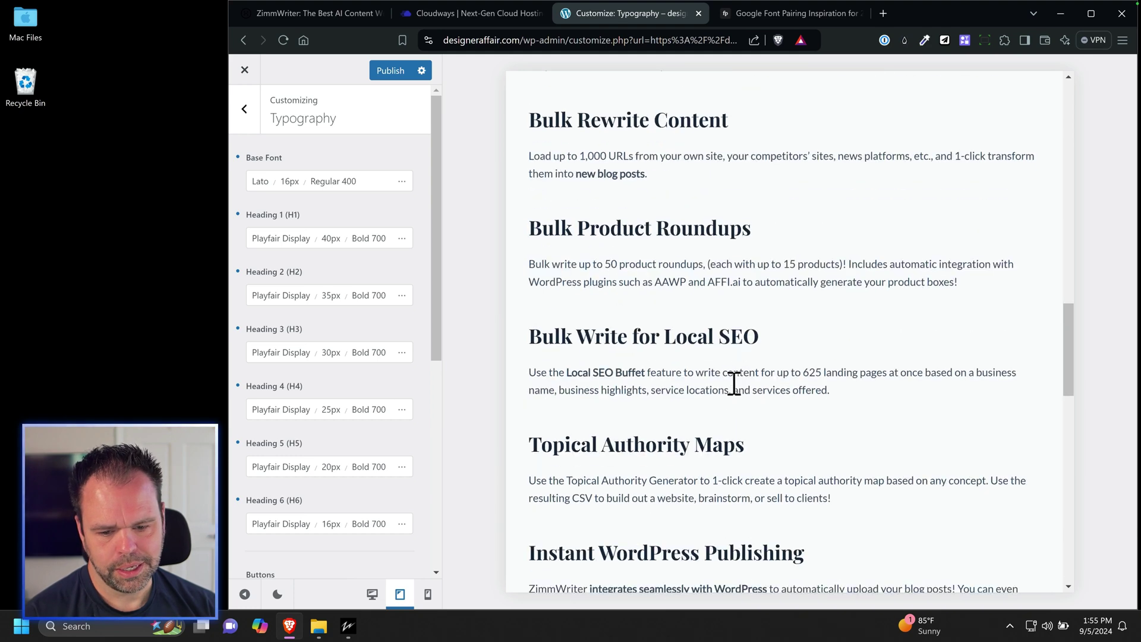
scroll(725, 397, "up", 15)
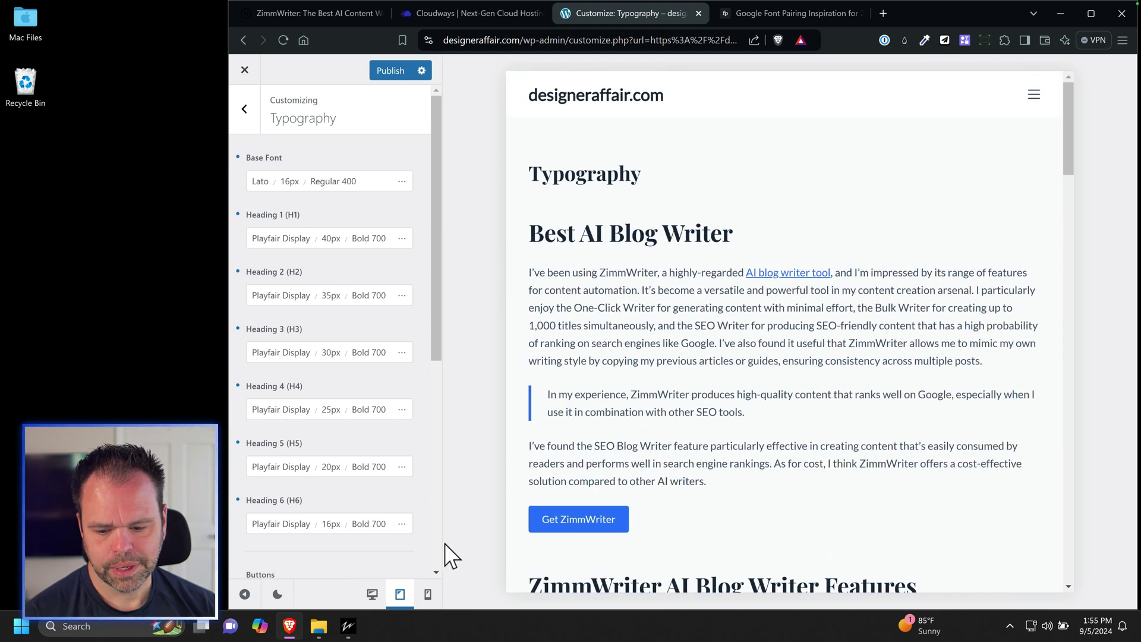
Examine the mobile preview of the Typography page, checking the heading sizes, line wrapping and numbered list.
left_click(428, 598)
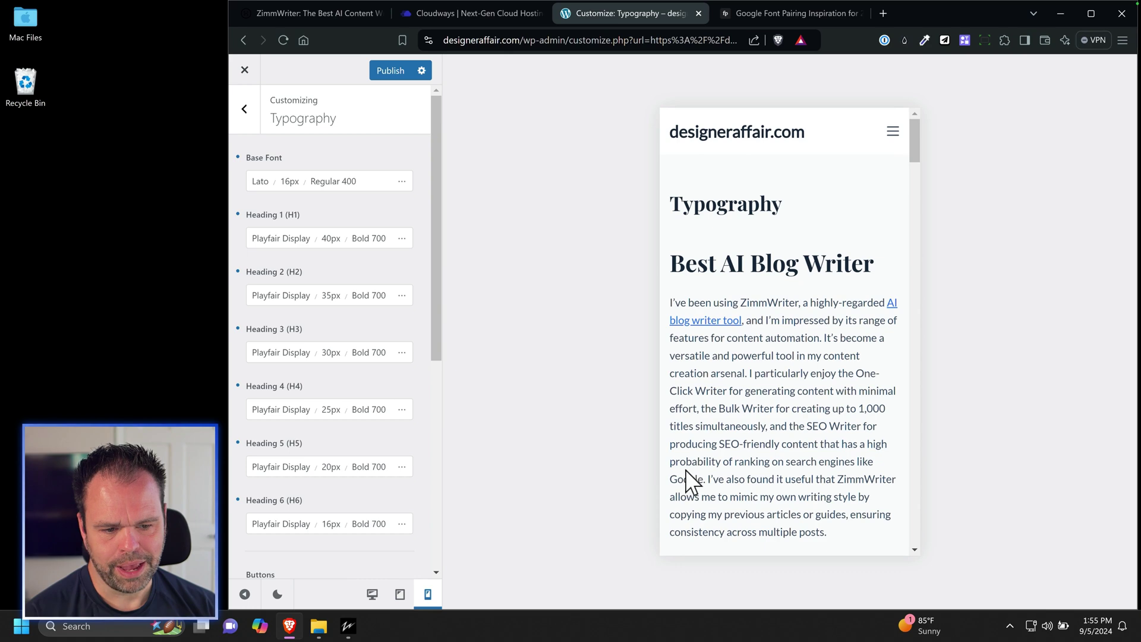
scroll(761, 432, "down", 2)
scroll(763, 433, "down", 8)
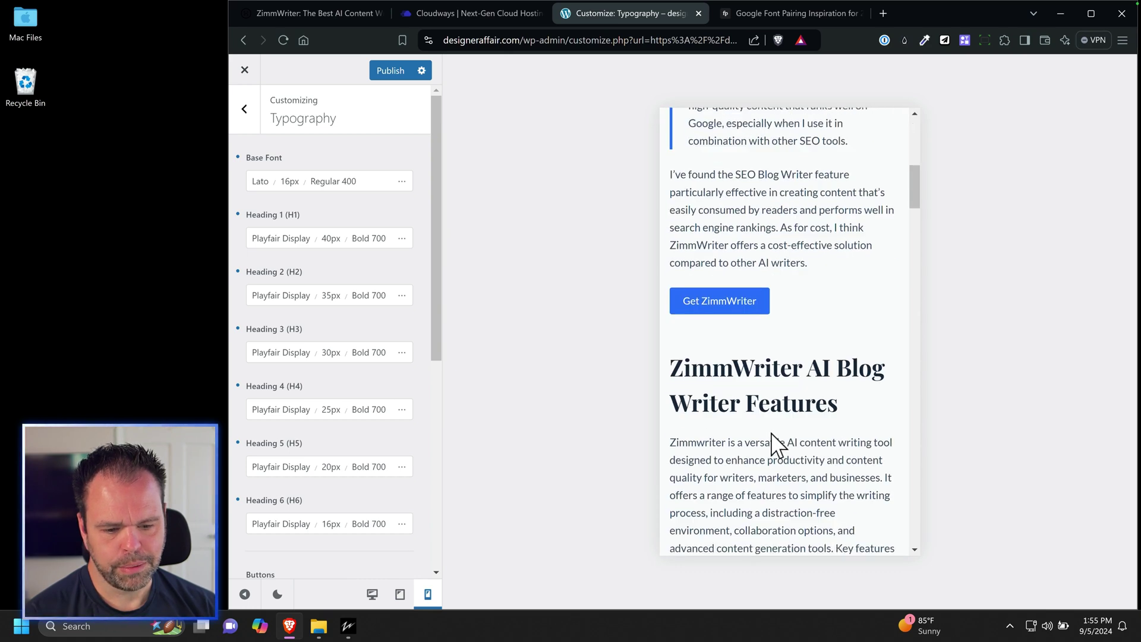
scroll(767, 268, "down", 5)
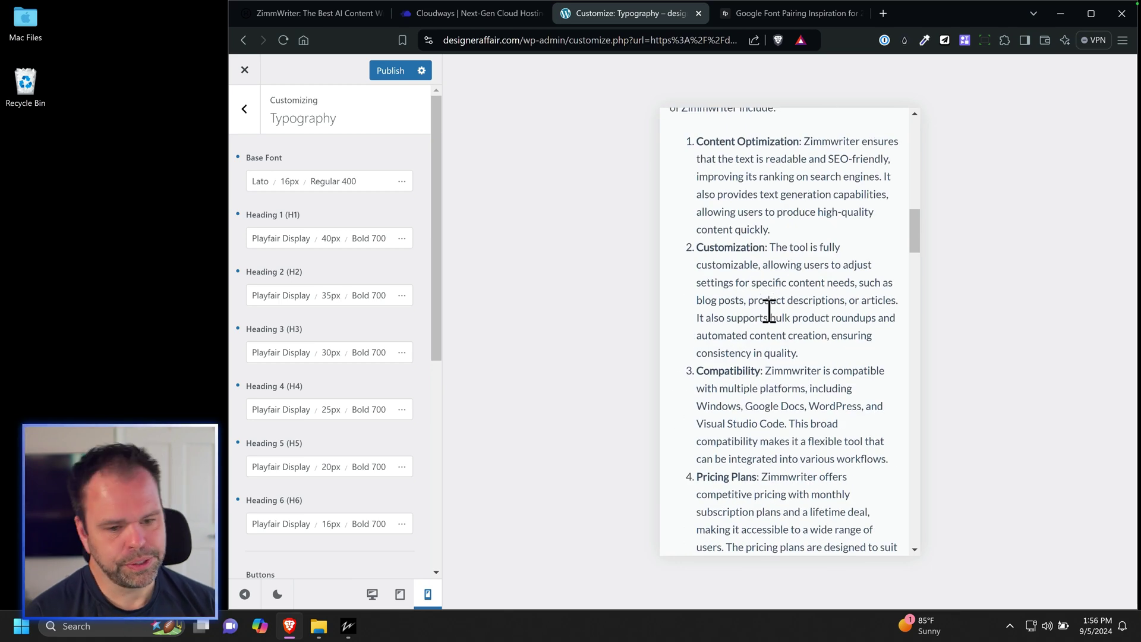
scroll(770, 310, "down", 5)
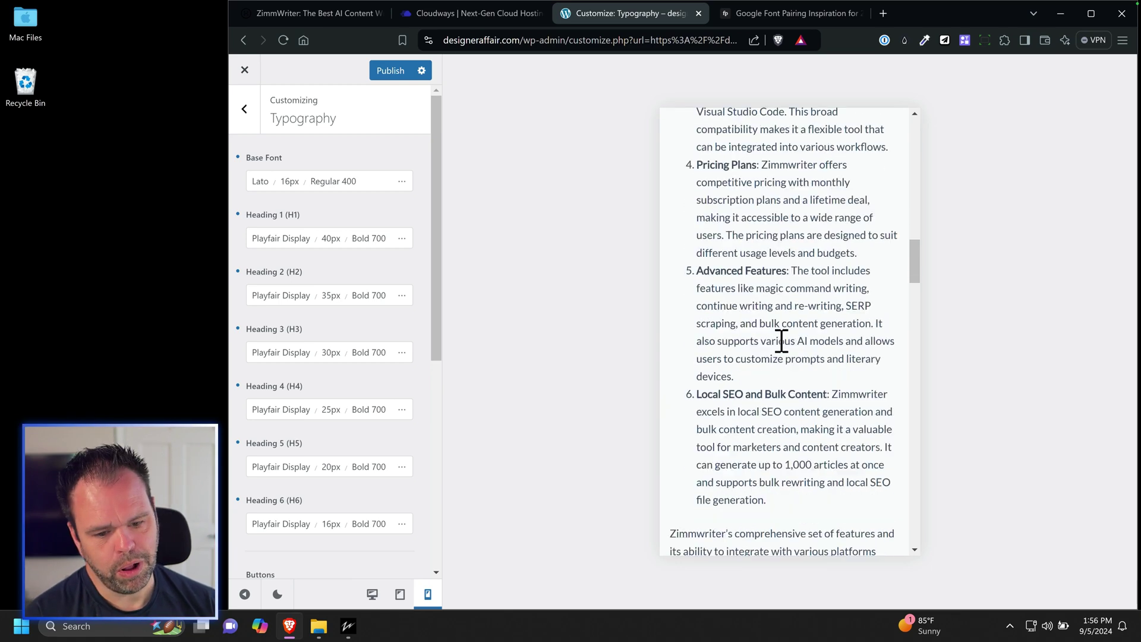
left_click(400, 594)
left_click(427, 595)
scroll(835, 433, "up", 15)
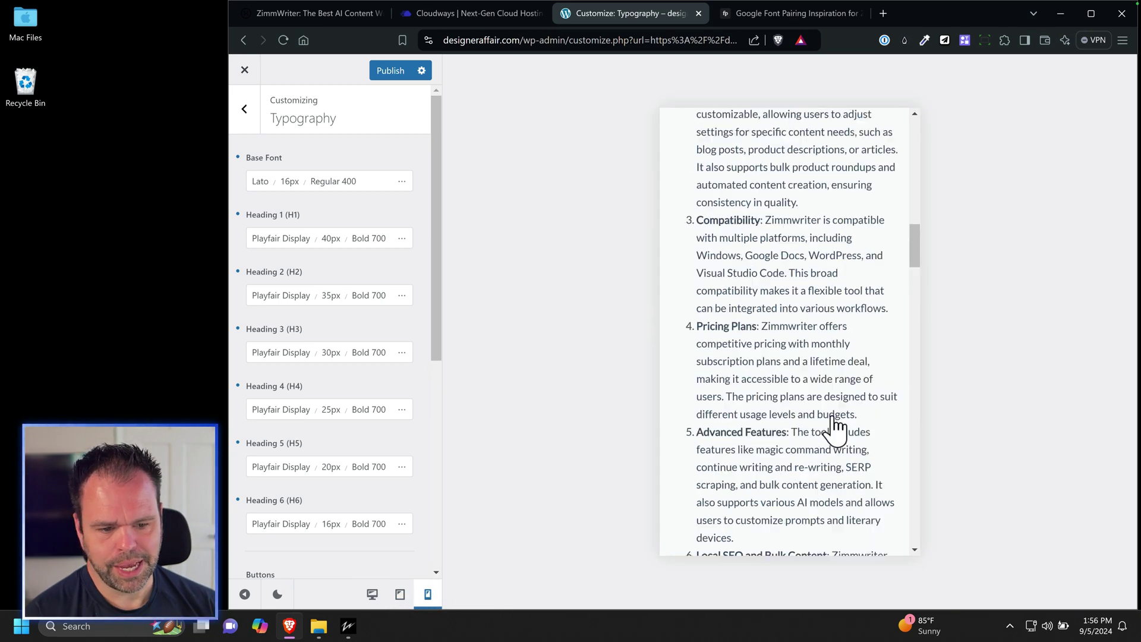
scroll(831, 407, "down", 13)
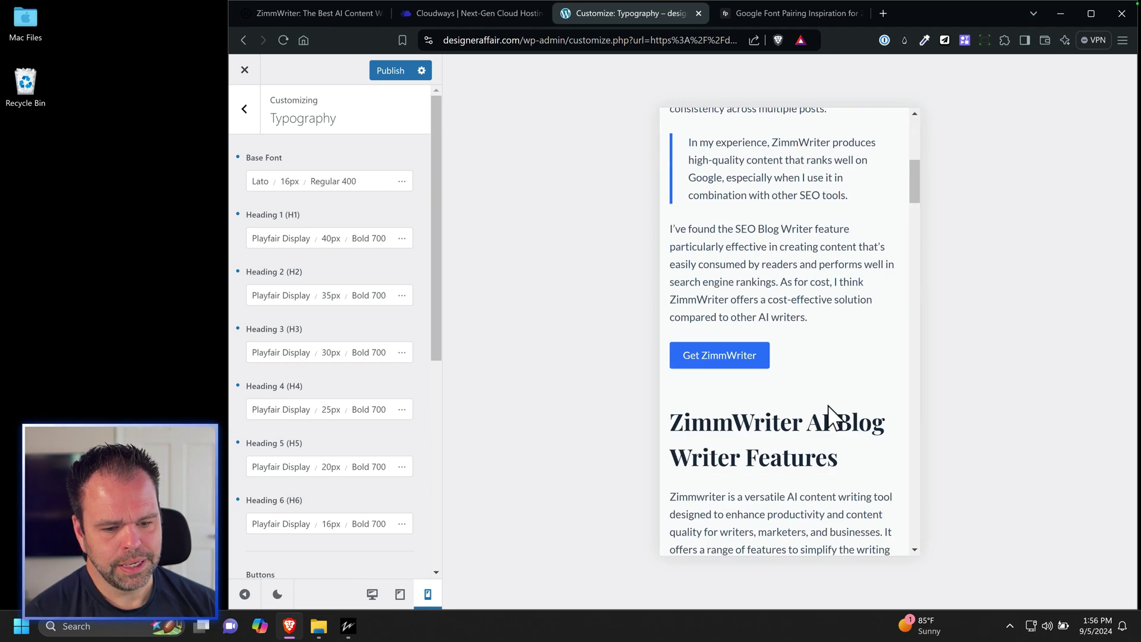
scroll(835, 416, "down", 3)
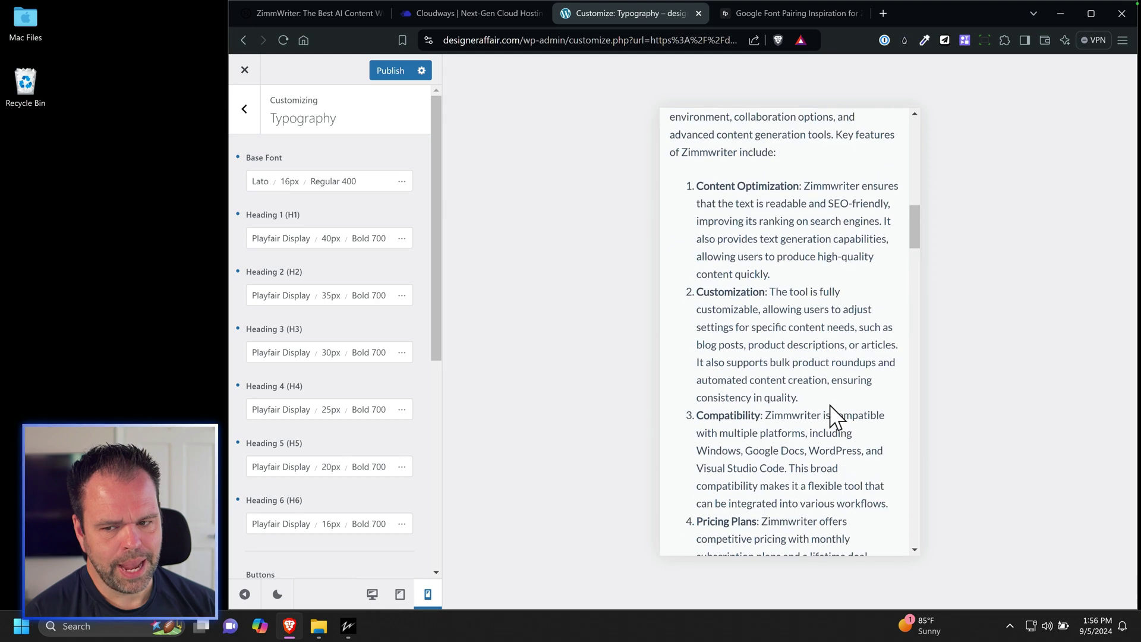
scroll(831, 408, "down", 3)
scroll(834, 416, "up", 15)
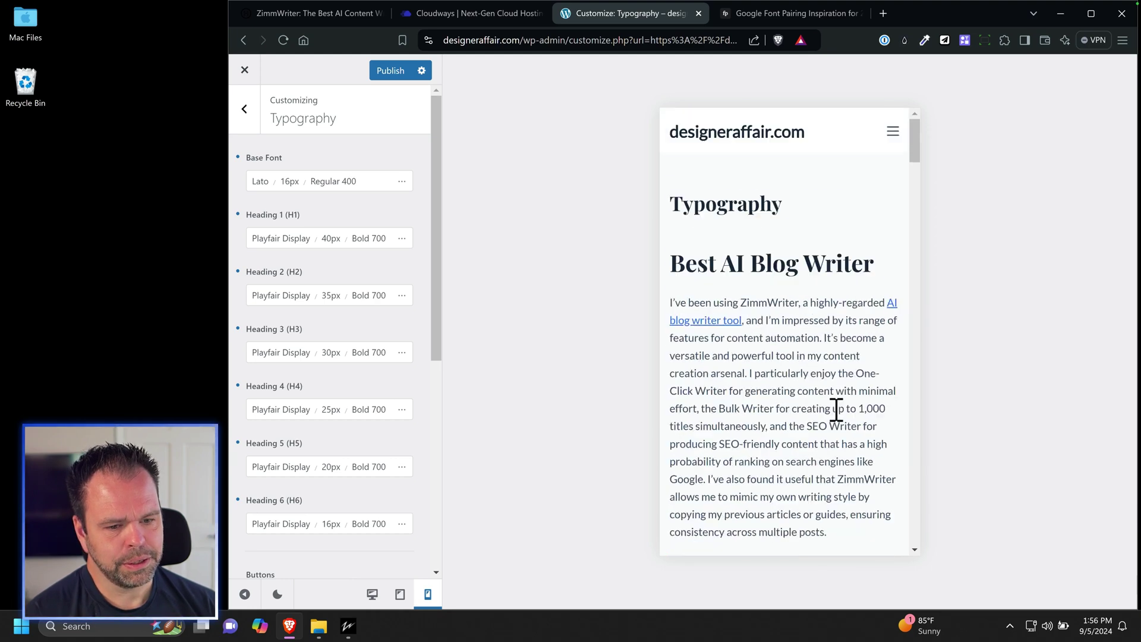
scroll(836, 410, "down", 6)
scroll(835, 408, "up", 6)
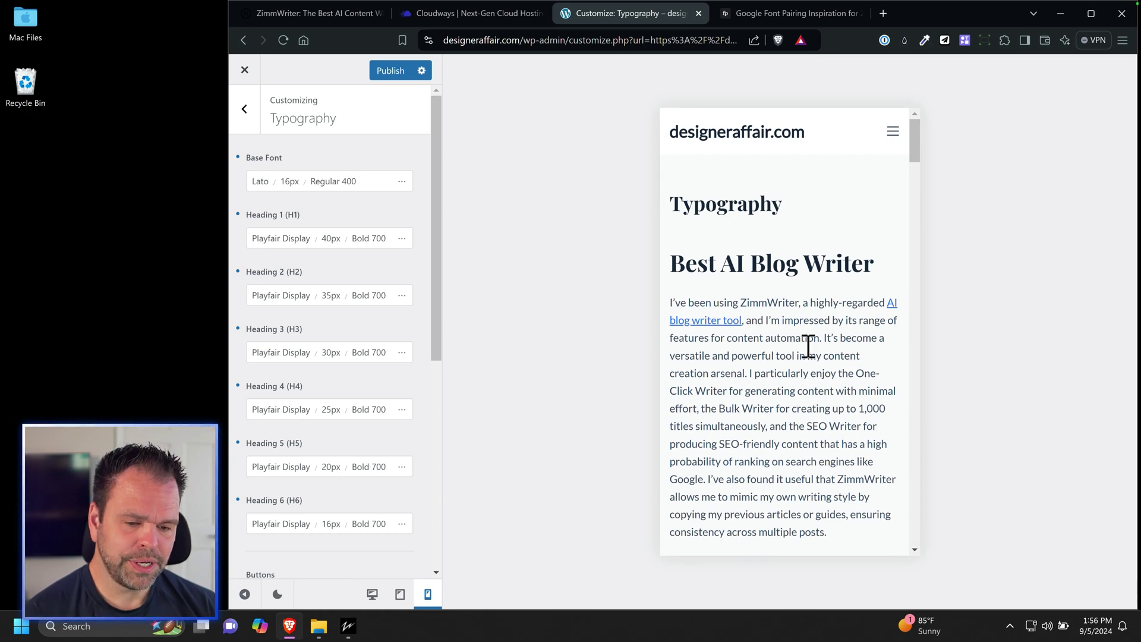
scroll(736, 338, "down", 6)
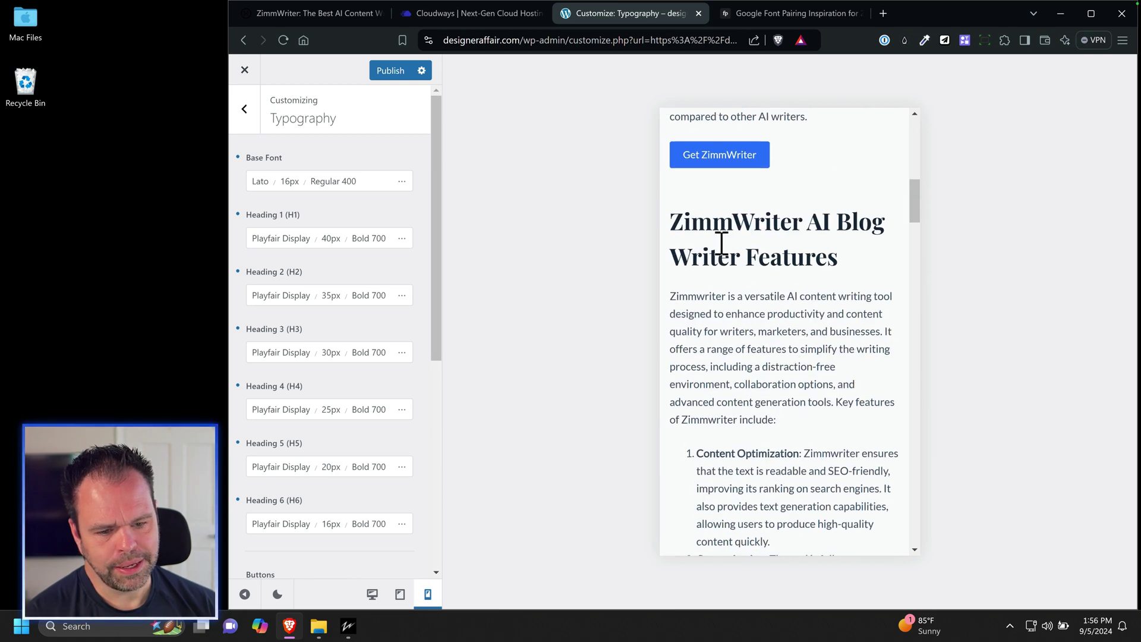
Set the Heading 2 line height for mobile to 1.2 to tighten the two-line "ZimmWriter AI Blog Writer Features" heading.
mouse_move(677, 237)
left_mouse_down()
mouse_move(830, 252)
mouse_move(736, 224)
mouse_move(670, 223)
left_mouse_up()
left_click(807, 249)
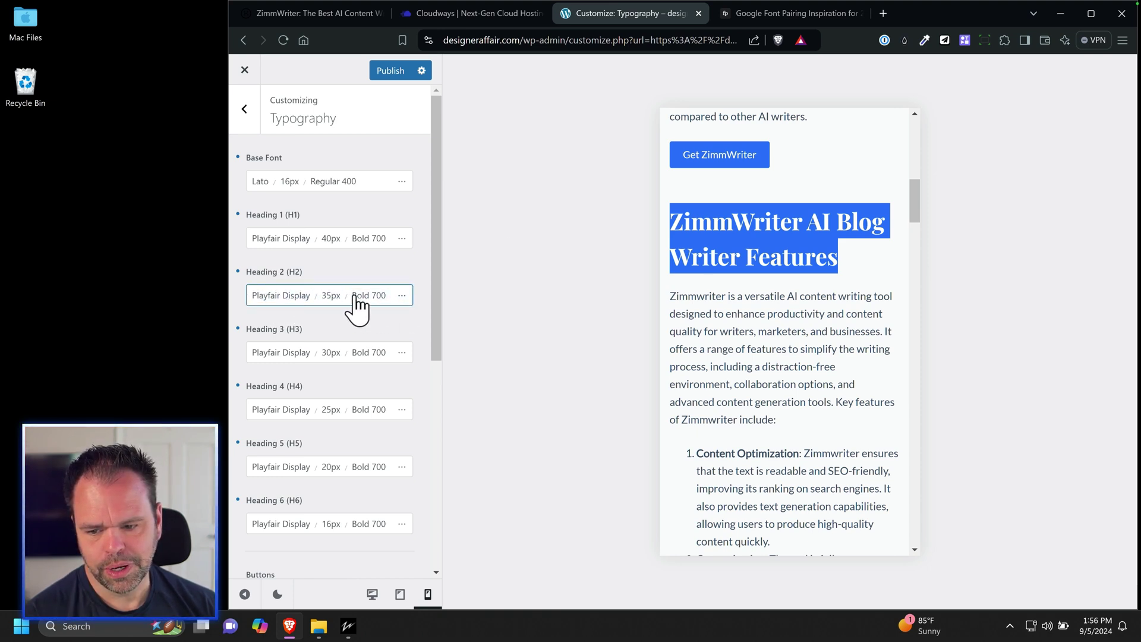
left_click(403, 297)
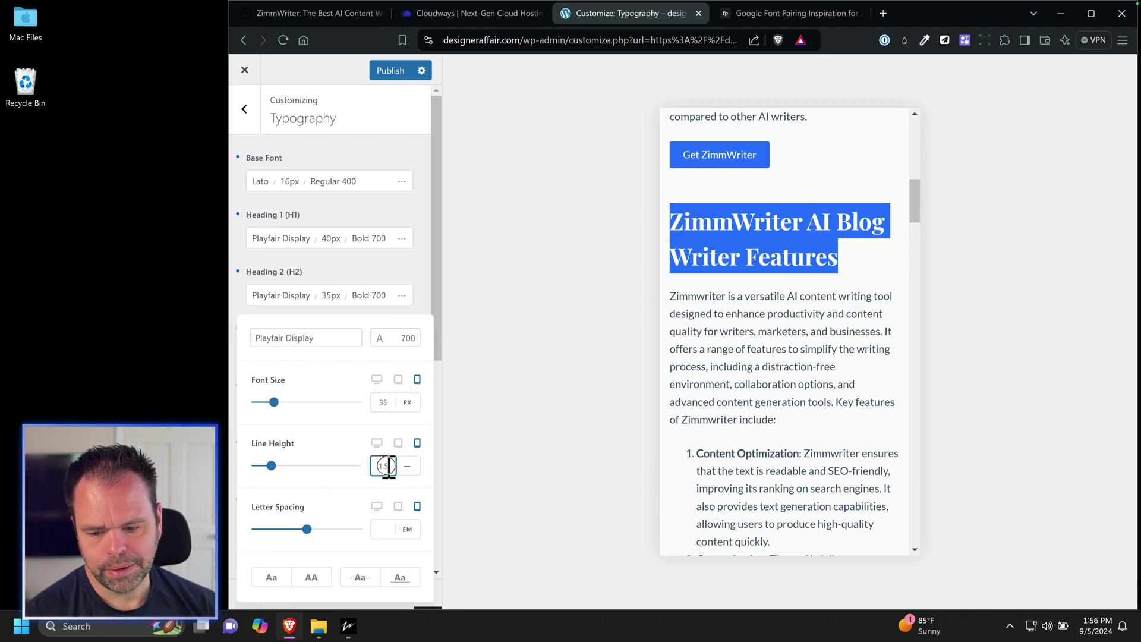
type("2")
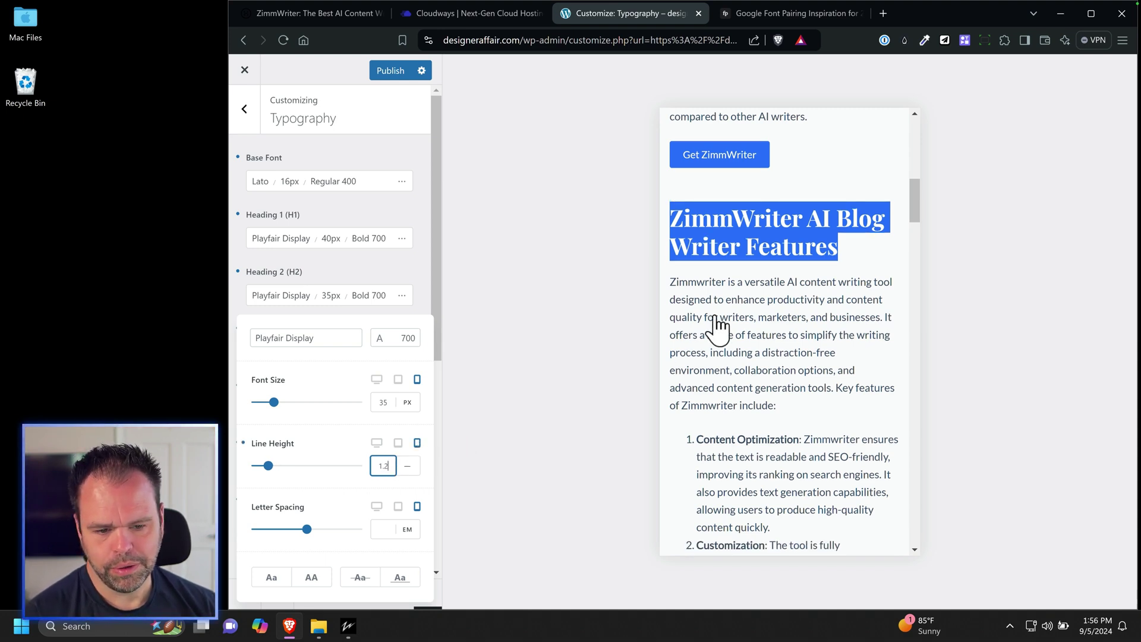
left_click(799, 225)
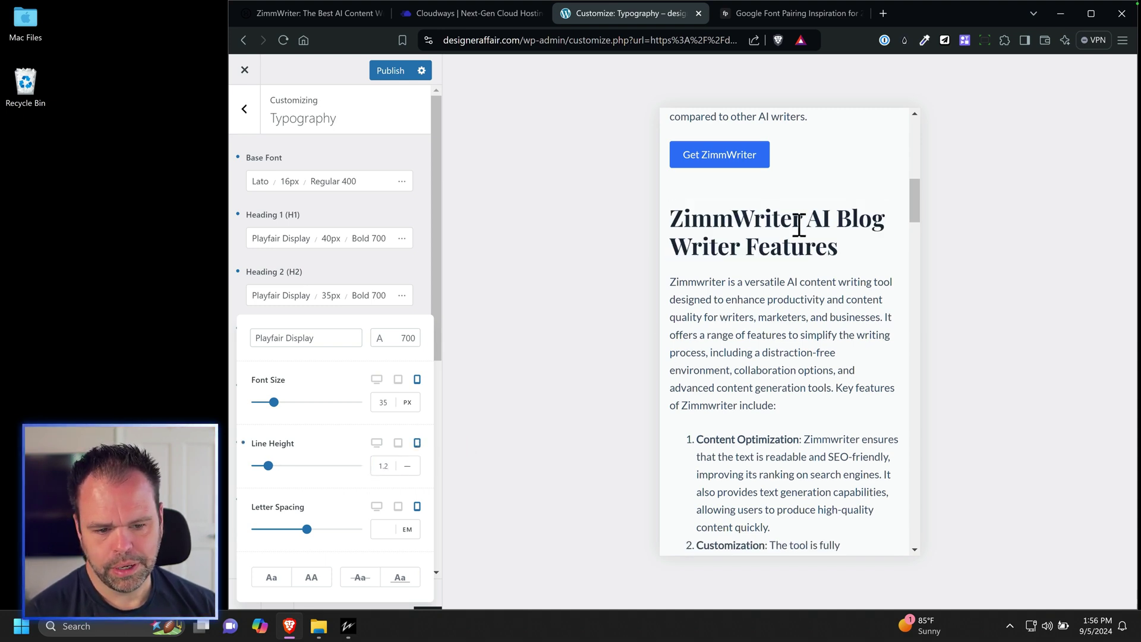
Compare the Heading 2 line height settings and their previews across tablet, desktop and mobile.
left_click(399, 442)
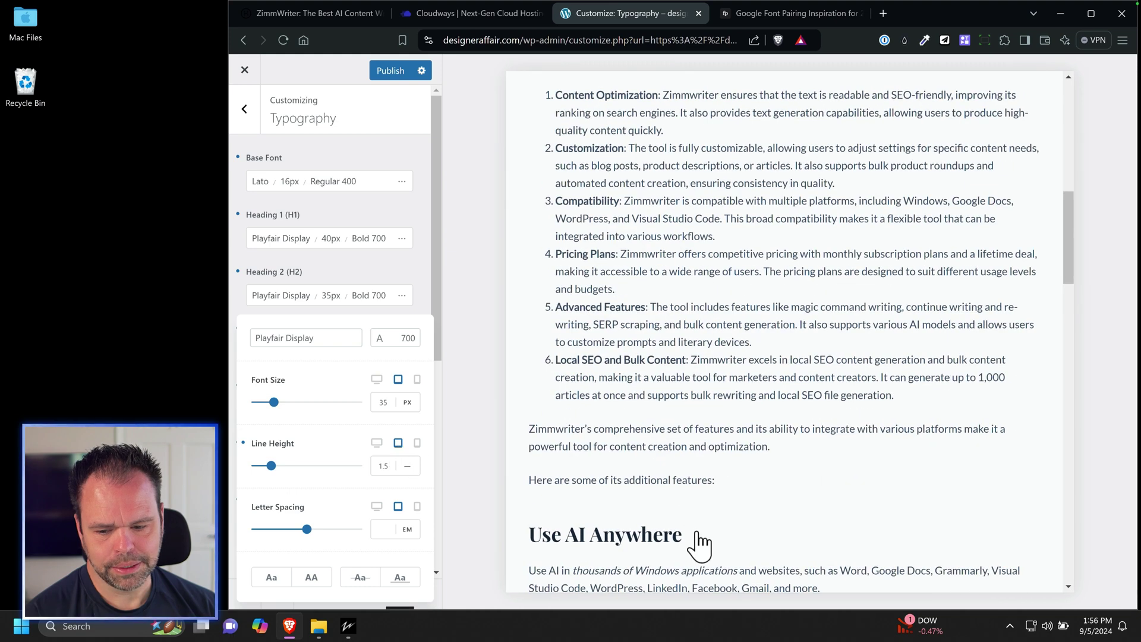
scroll(690, 542, "up", 5)
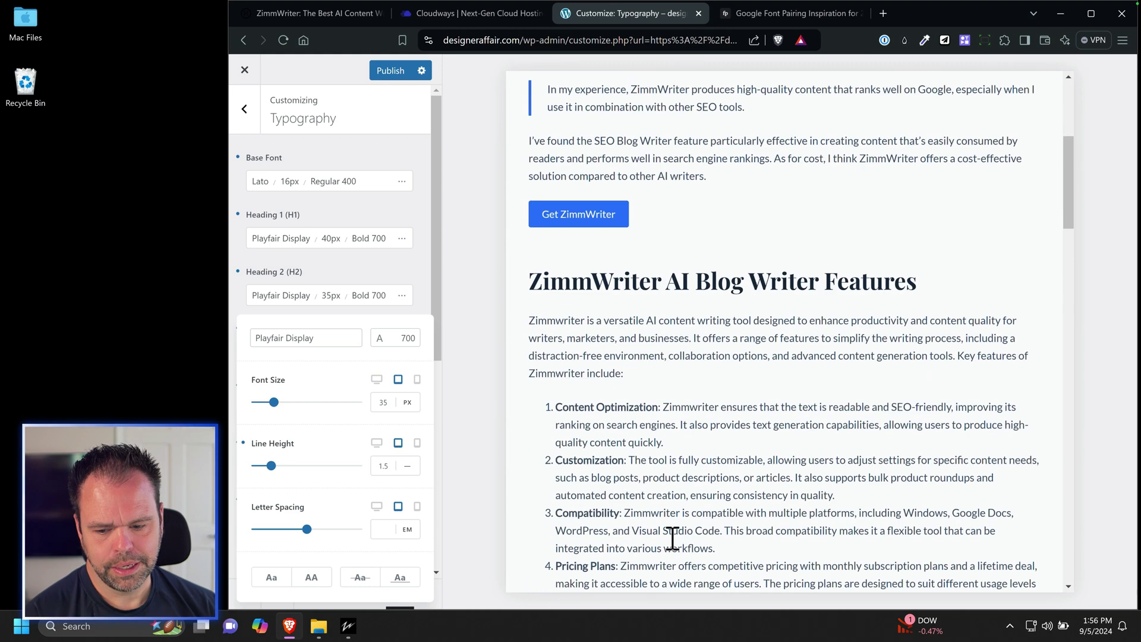
left_click(417, 444)
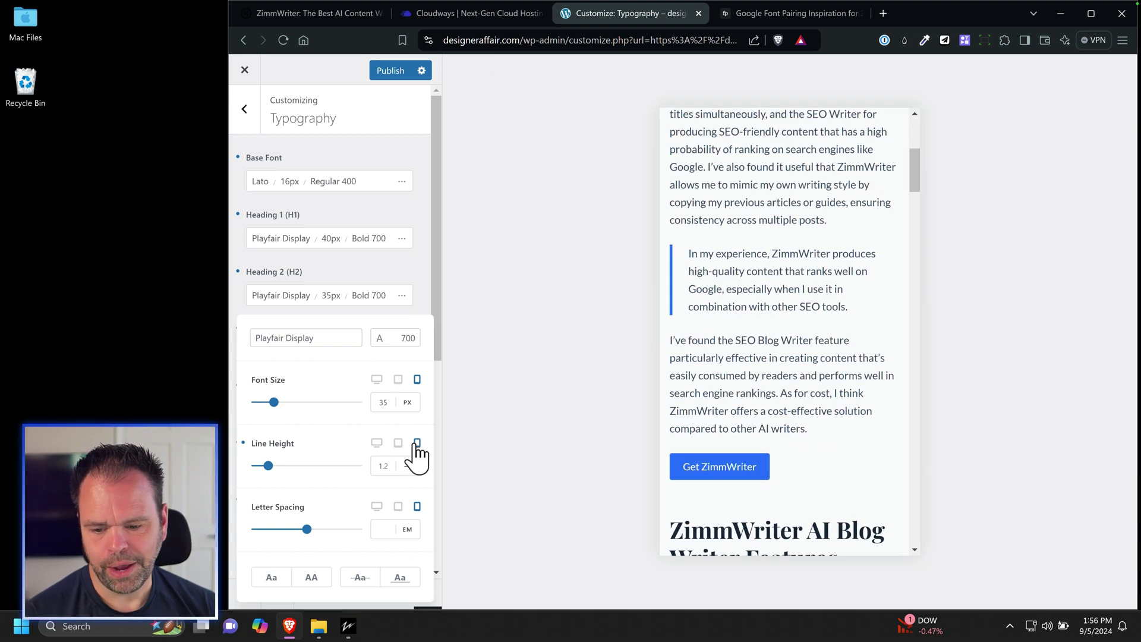
scroll(844, 463, "down", 5)
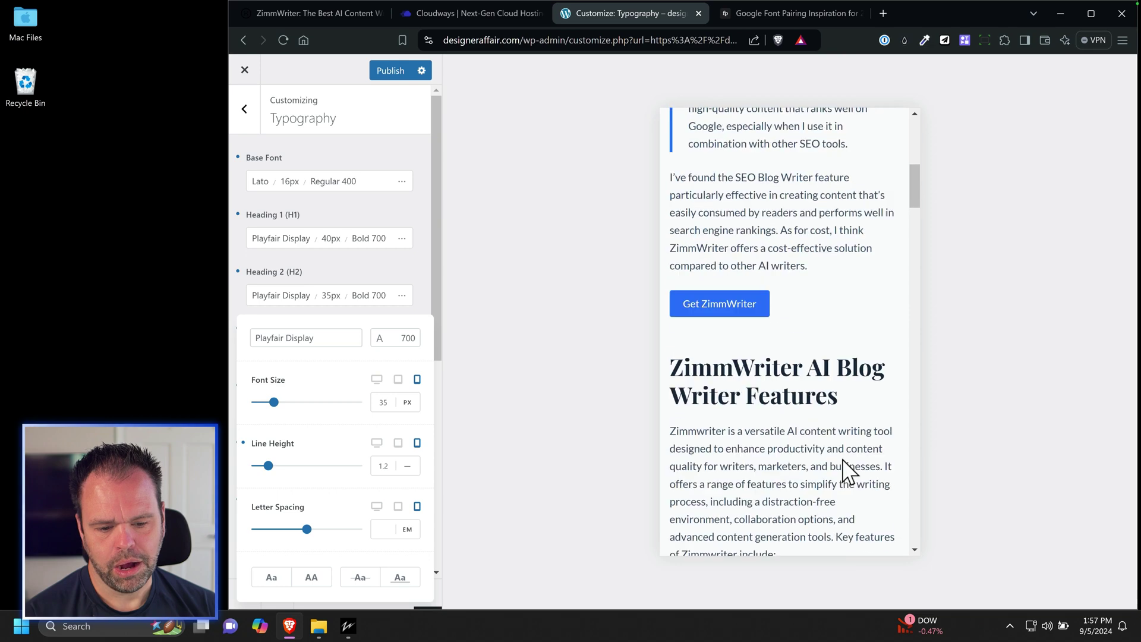
left_click(399, 444)
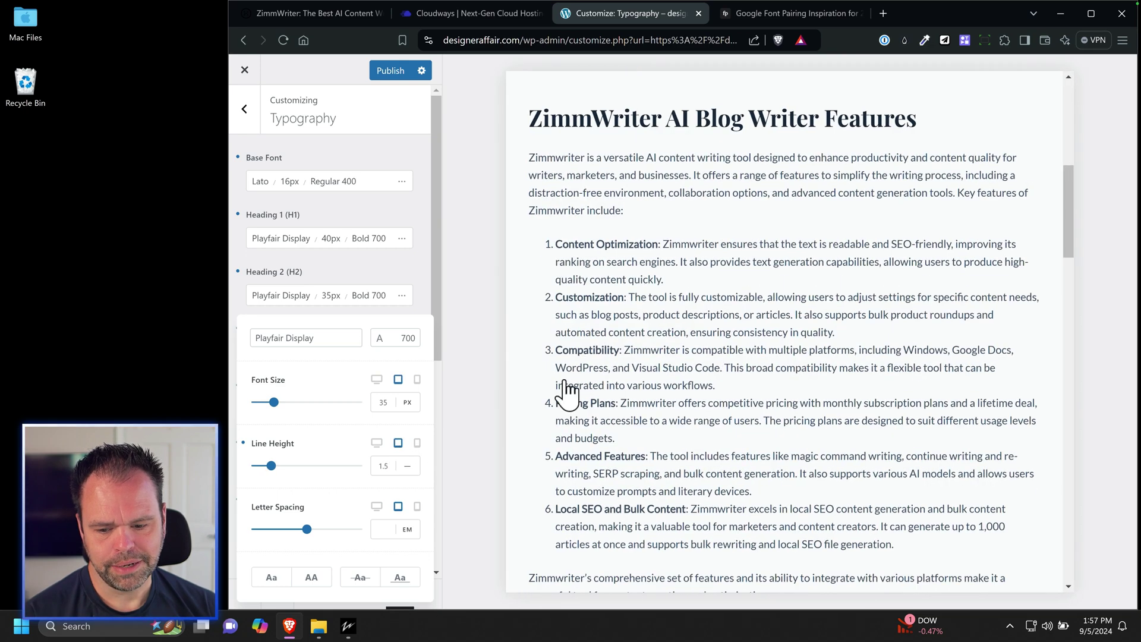
scroll(600, 344, "up", 3)
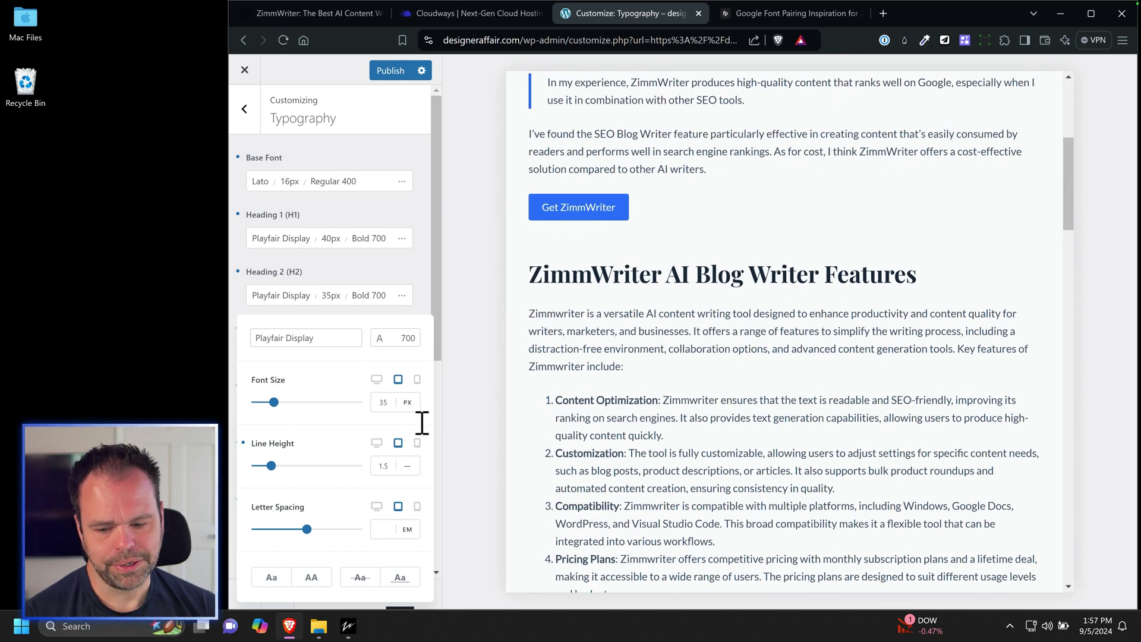
left_click(377, 444)
left_click(418, 444)
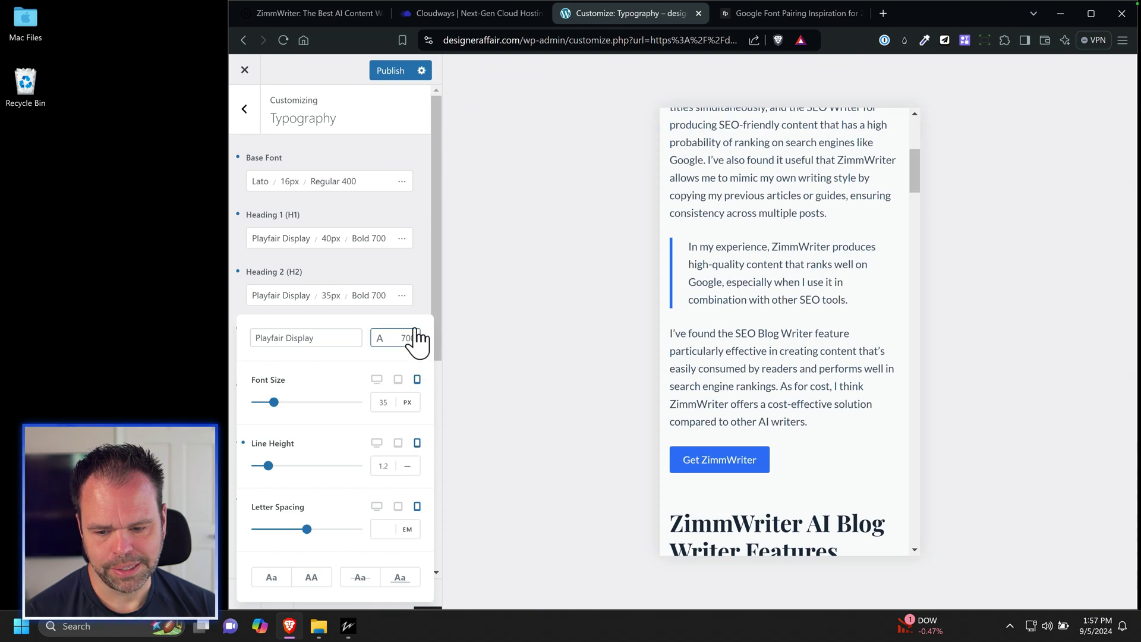
Set the Heading 3 line height for mobile to 1.2 and check the two-line subheadings in the mobile preview.
scroll(810, 410, "down", 5)
scroll(809, 429, "down", 15)
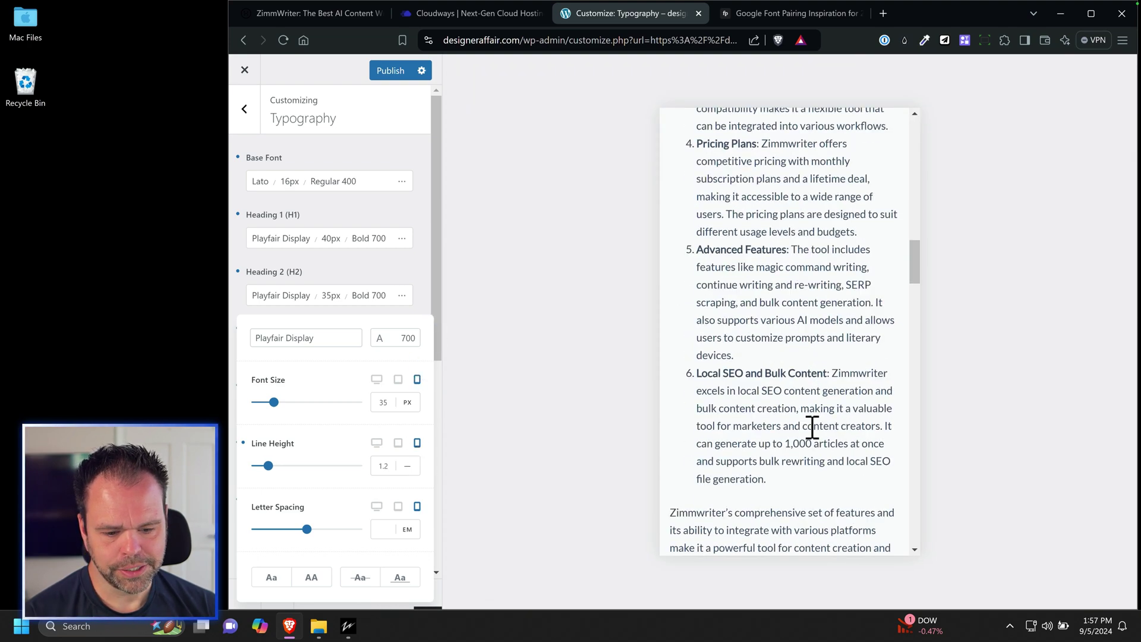
scroll(814, 426, "down", 5)
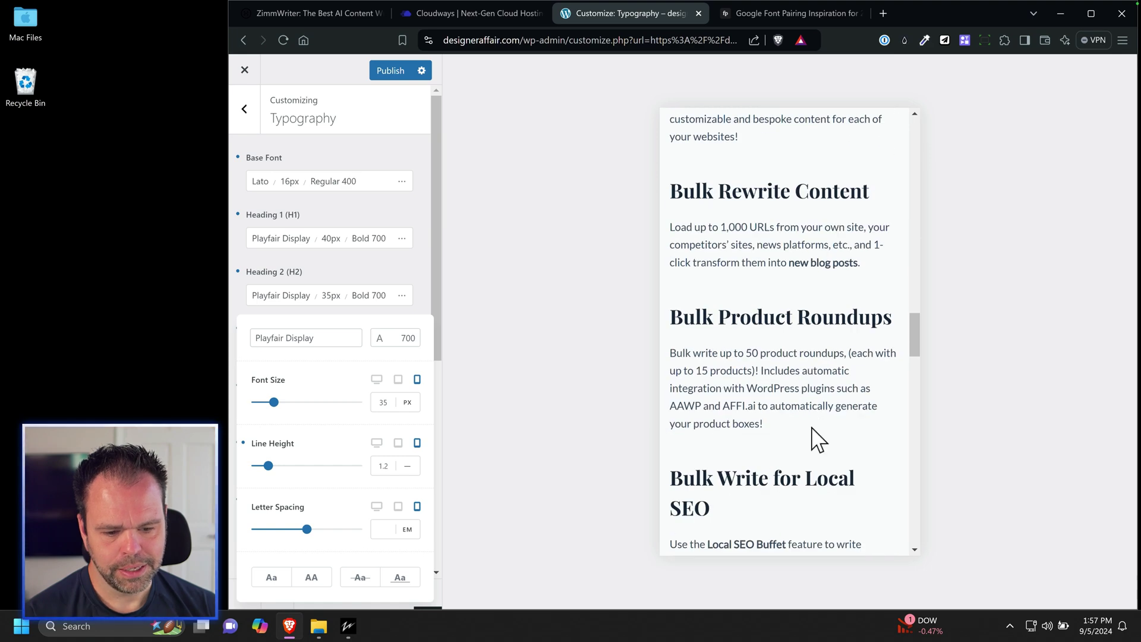
left_click(425, 292)
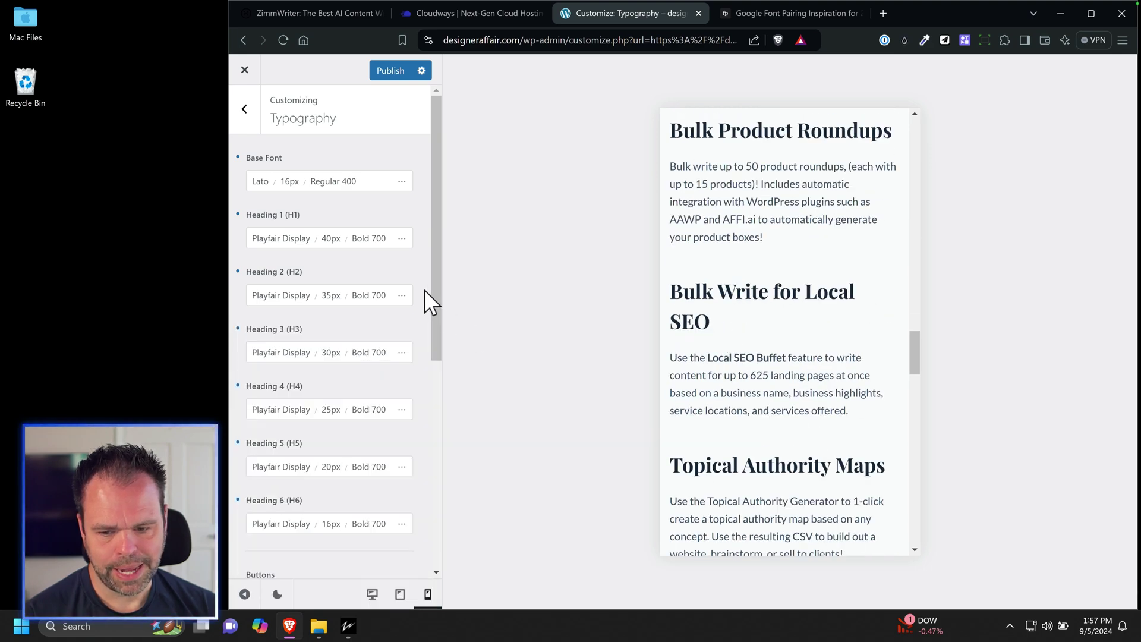
left_click(402, 353)
left_click(392, 464)
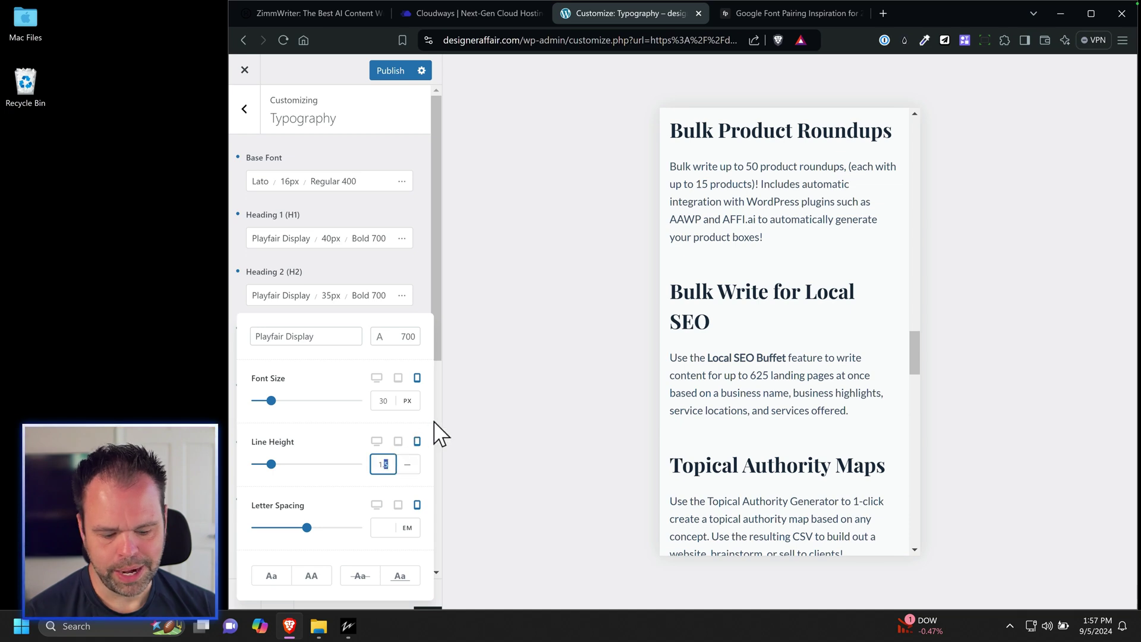
type("2")
left_click(799, 385)
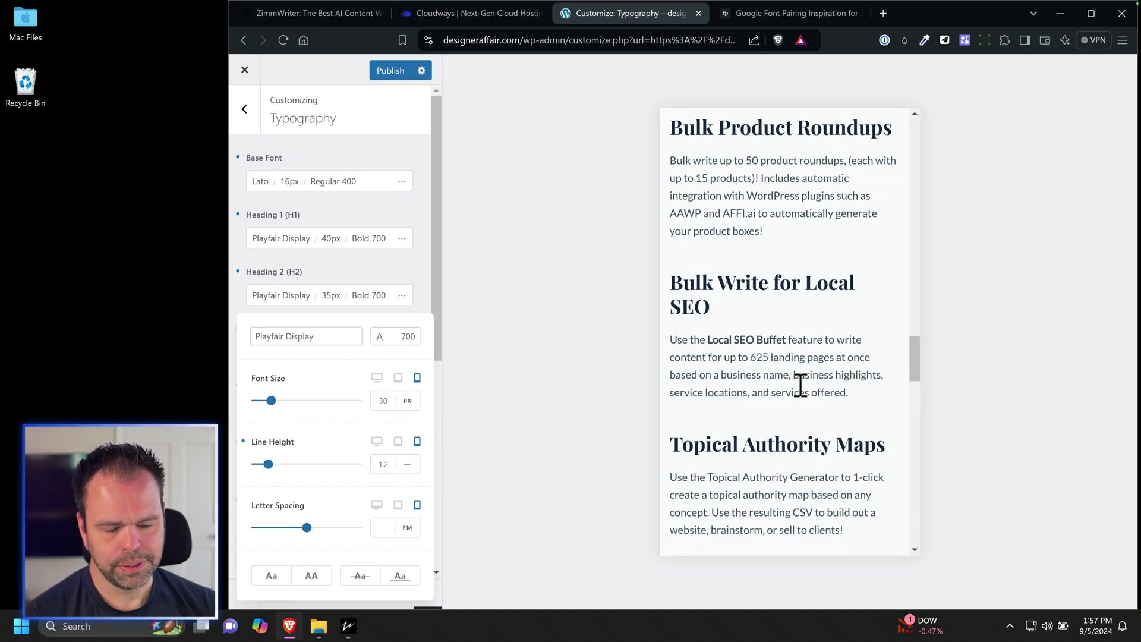
scroll(785, 419, "down", 3)
scroll(782, 419, "down", 6)
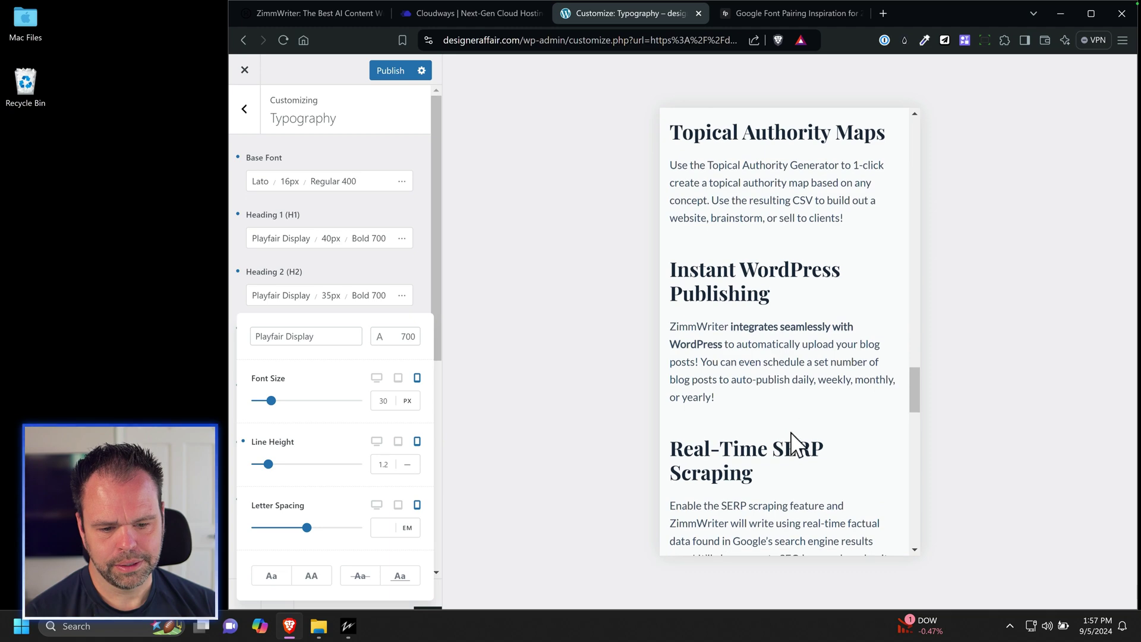
left_click(422, 275)
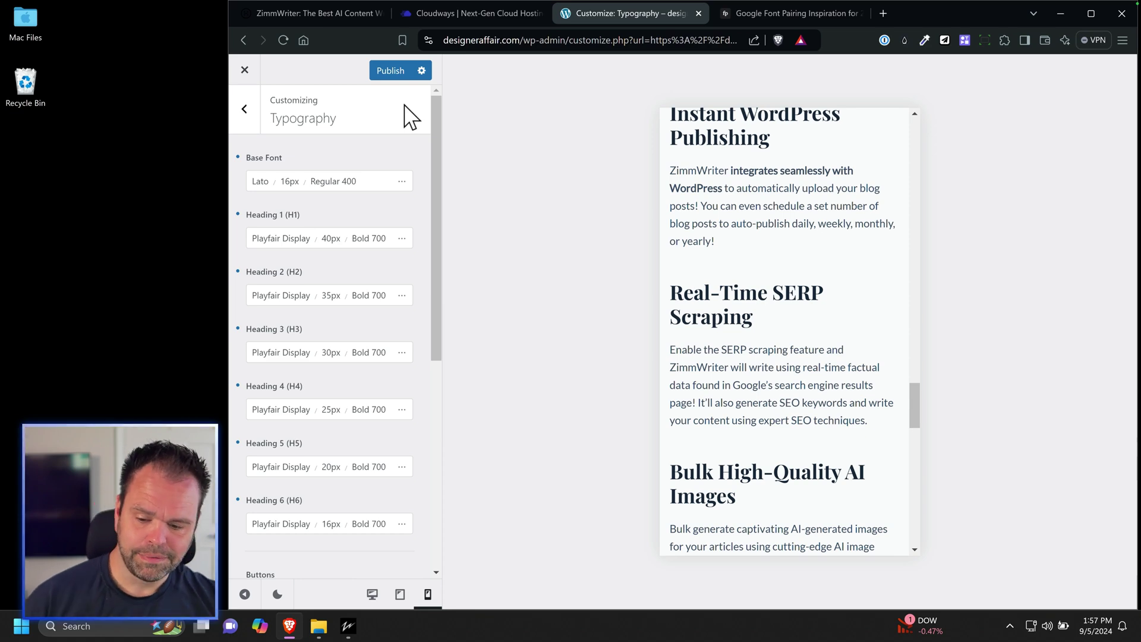
Publish the typography changes and load the live site designeraffair.com in the browser tab holding the Google font pairing page.
scroll(874, 383, "up", 10)
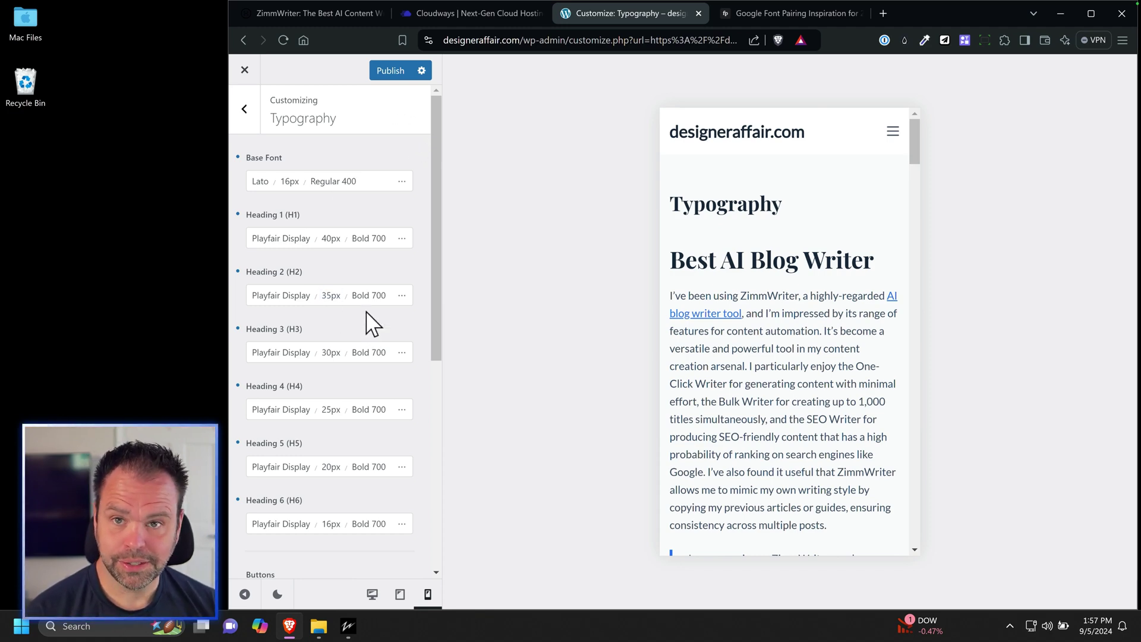
left_click(391, 71)
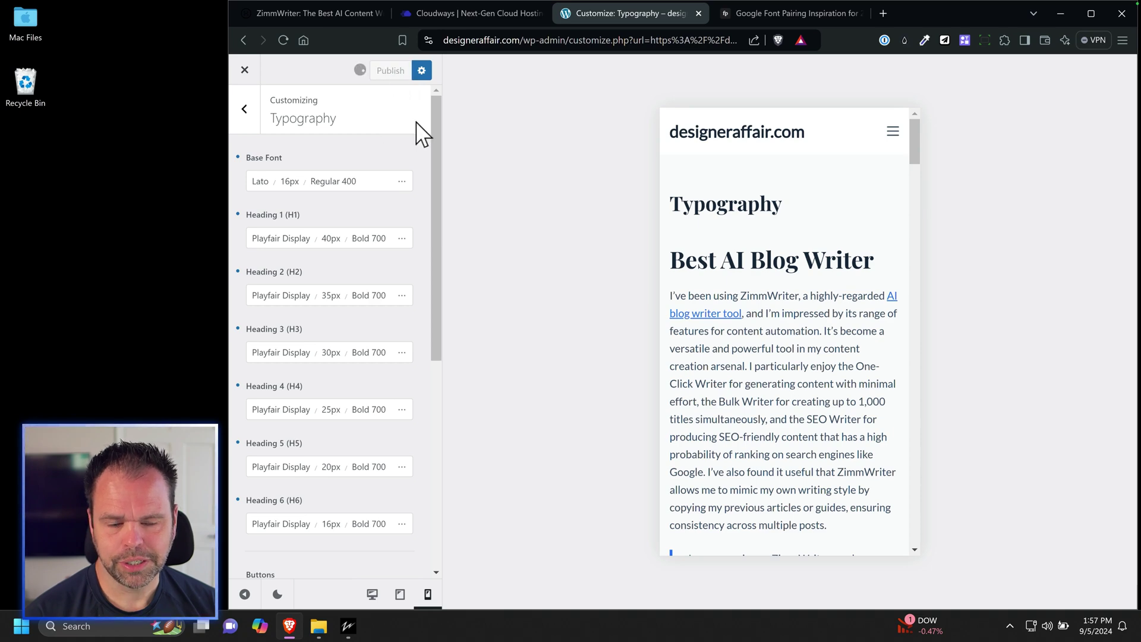
double_click(522, 45)
key("ctrl+c")
key("ctrl+Tab")
left_click(671, 45)
key("ctrl+v")
key("Return")
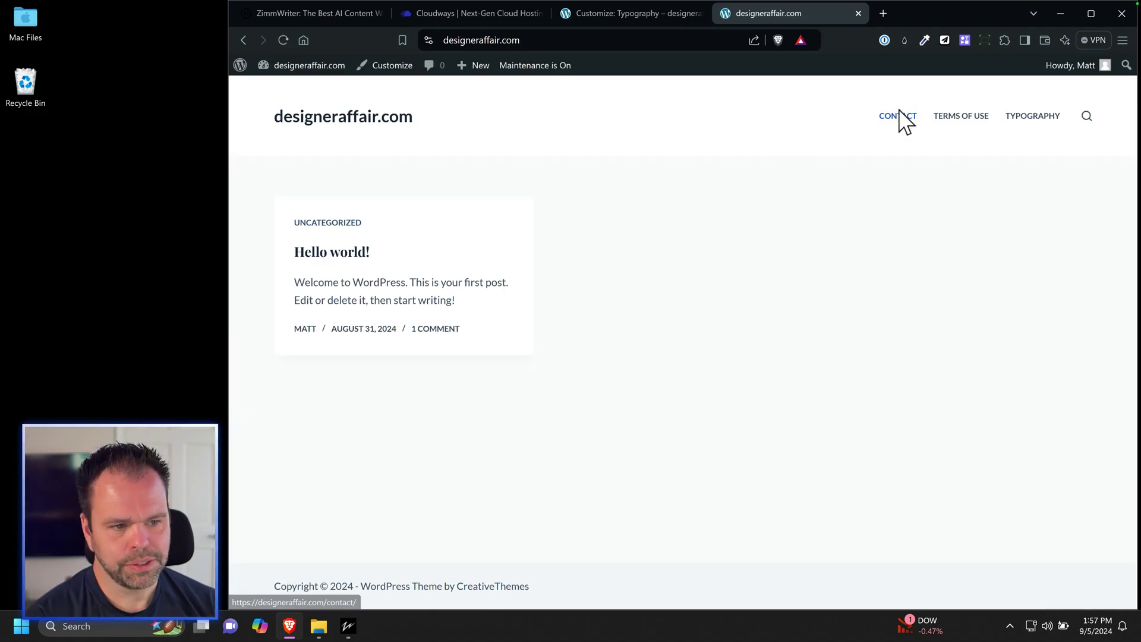
Open designeraffair.com/typography/ on the live site and examine its headings and body text.
left_click(582, 40)
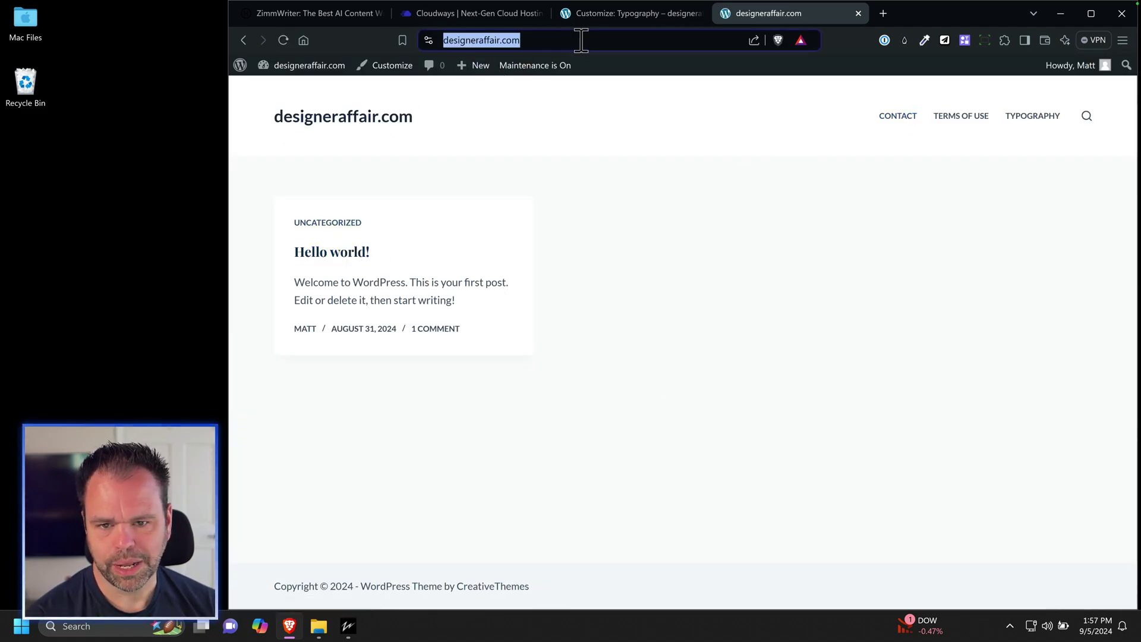
left_click(581, 40)
type("/typography/")
key("Return")
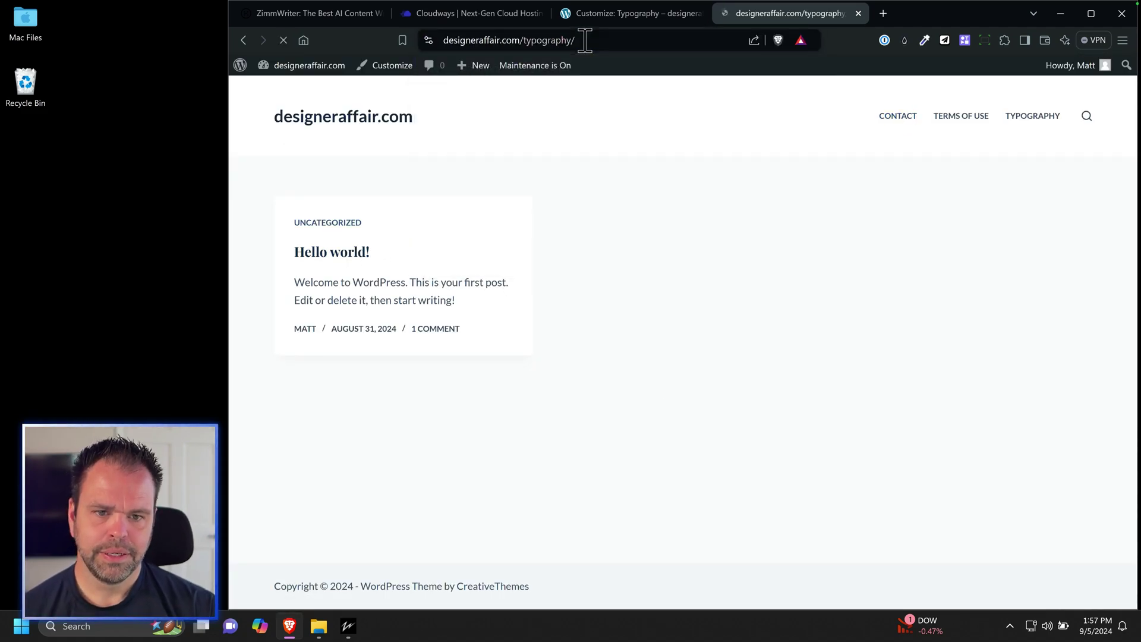
scroll(499, 511, "down", 15)
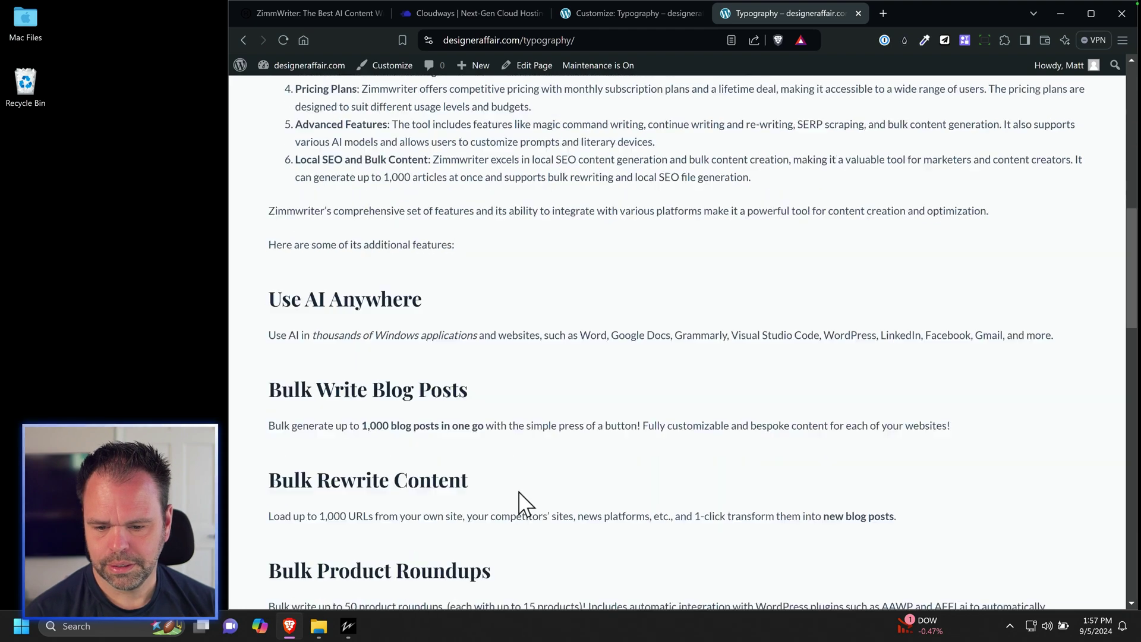
scroll(541, 483, "up", 5)
scroll(559, 484, "up", 10)
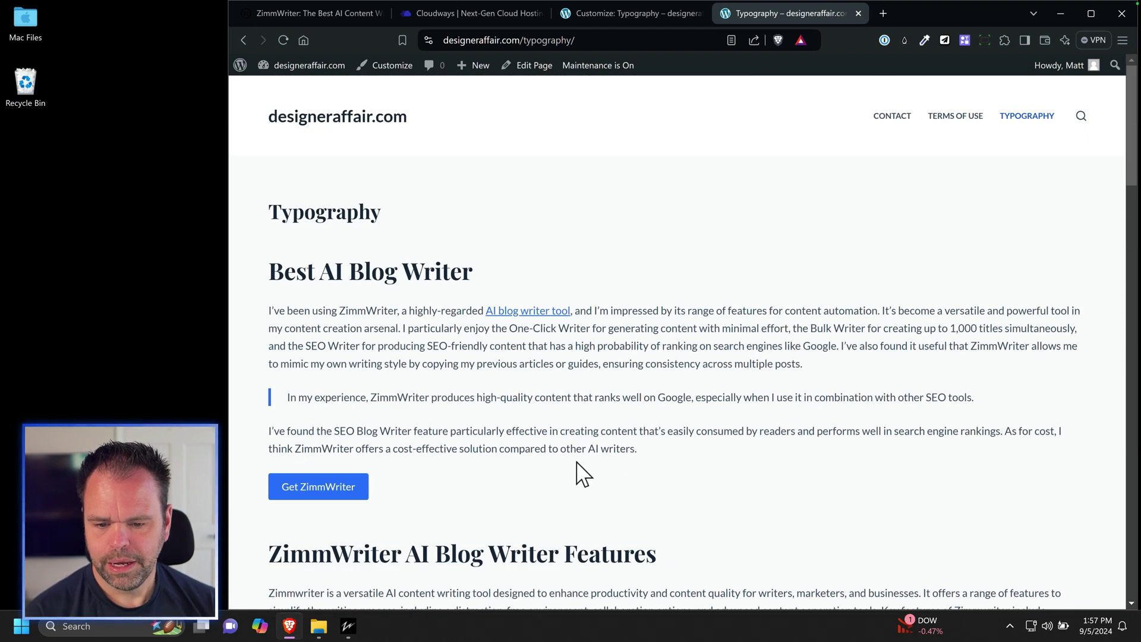
Return to the customizer and look over the Typography page, home page and Uncategorized category archive in the desktop preview.
key("ctrl+shift+Tab")
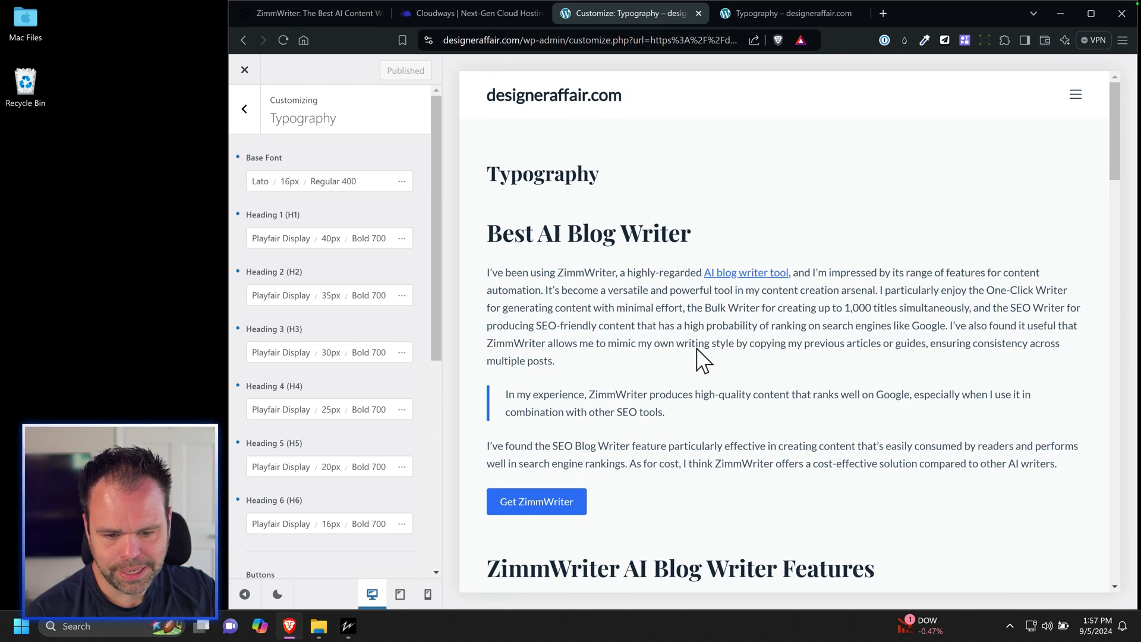
scroll(589, 377, "down", 3)
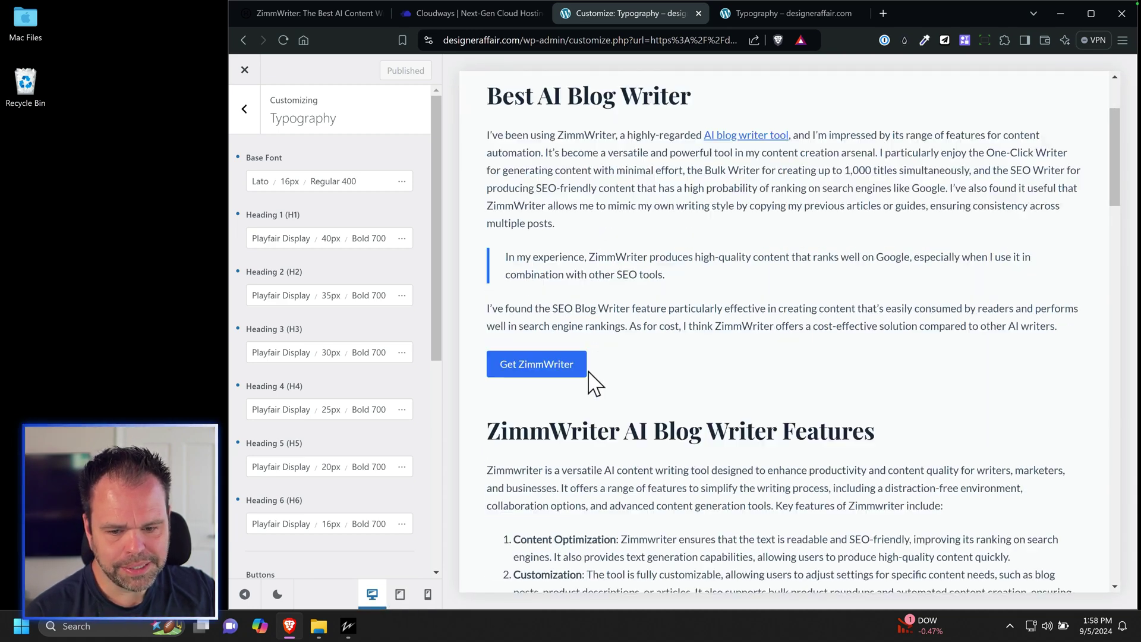
scroll(593, 393, "up", 3)
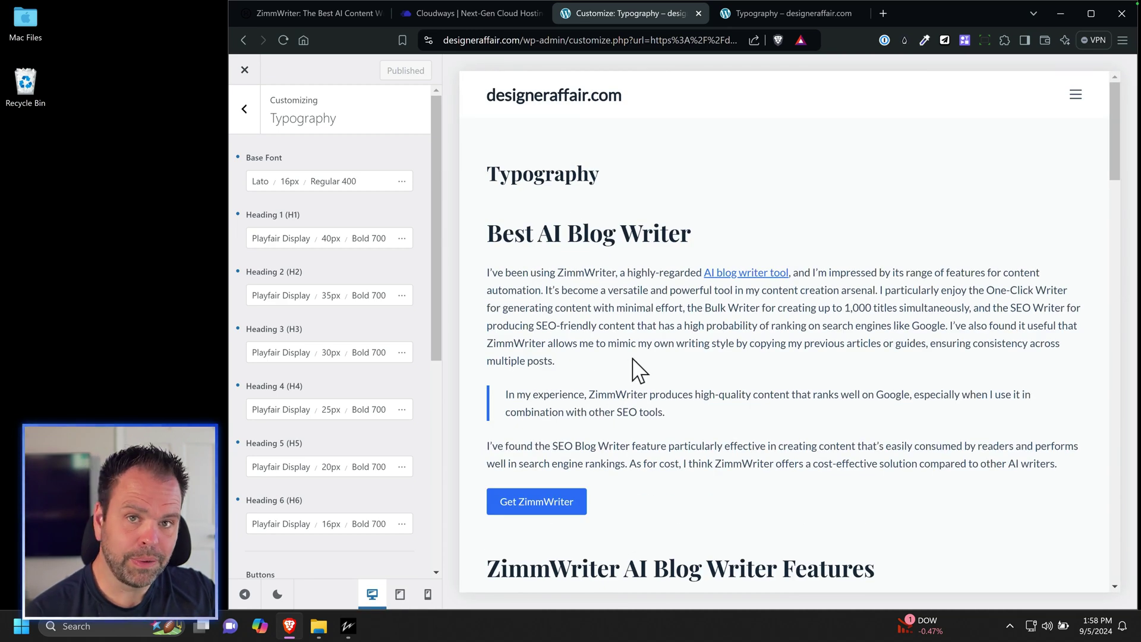
left_click(585, 107)
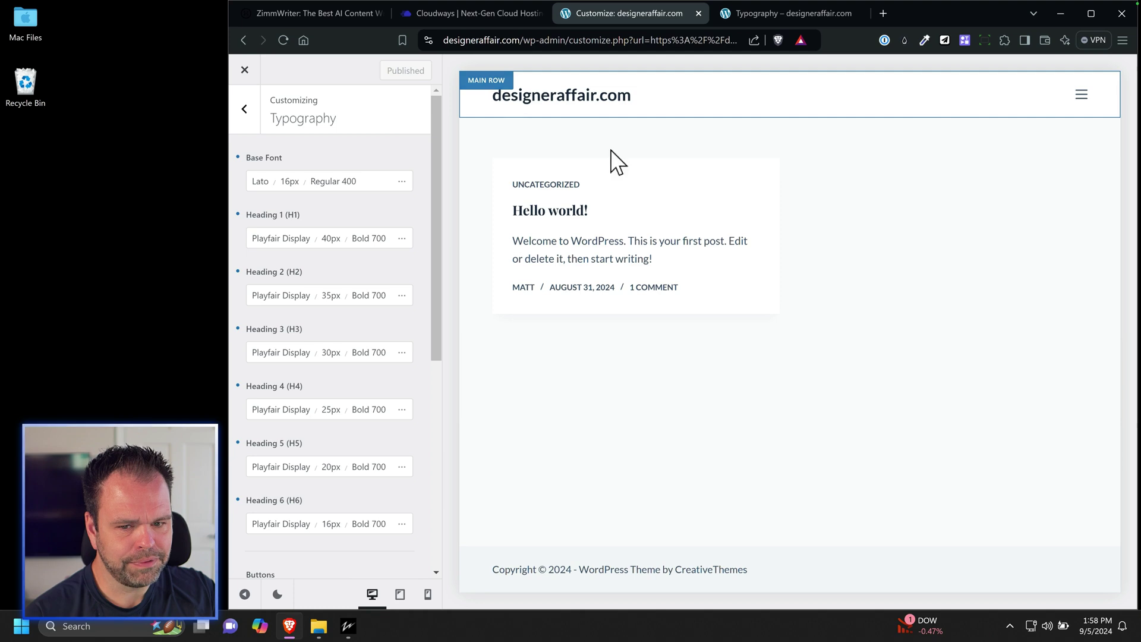
left_click(546, 189)
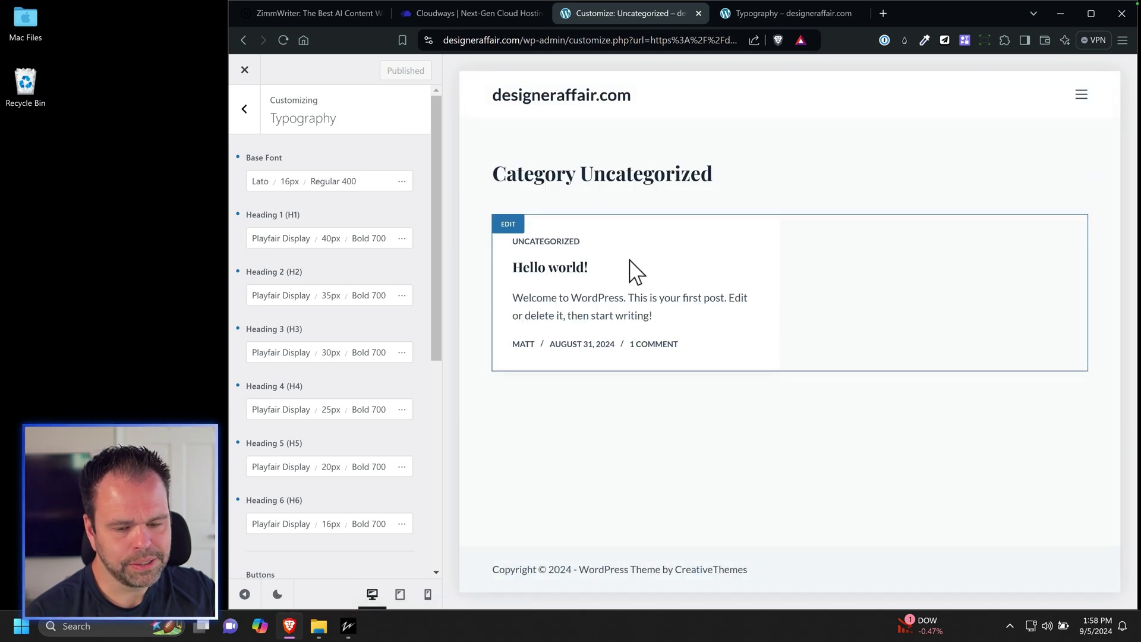
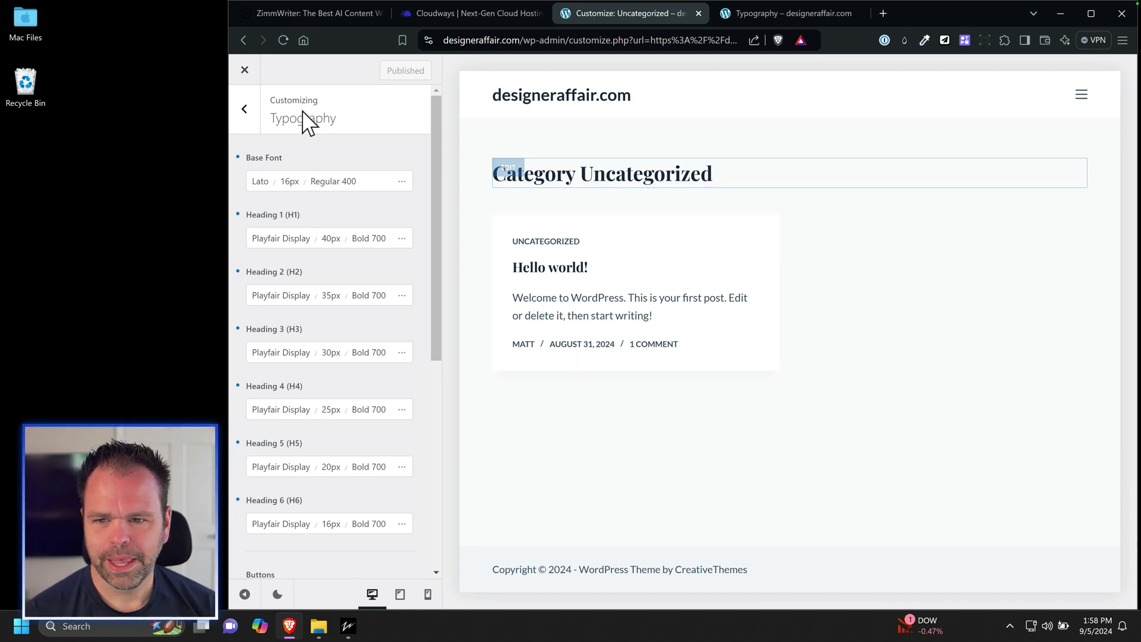
Leave the customizer and search the WordPress plugin directory for "dummy".
left_click(248, 72)
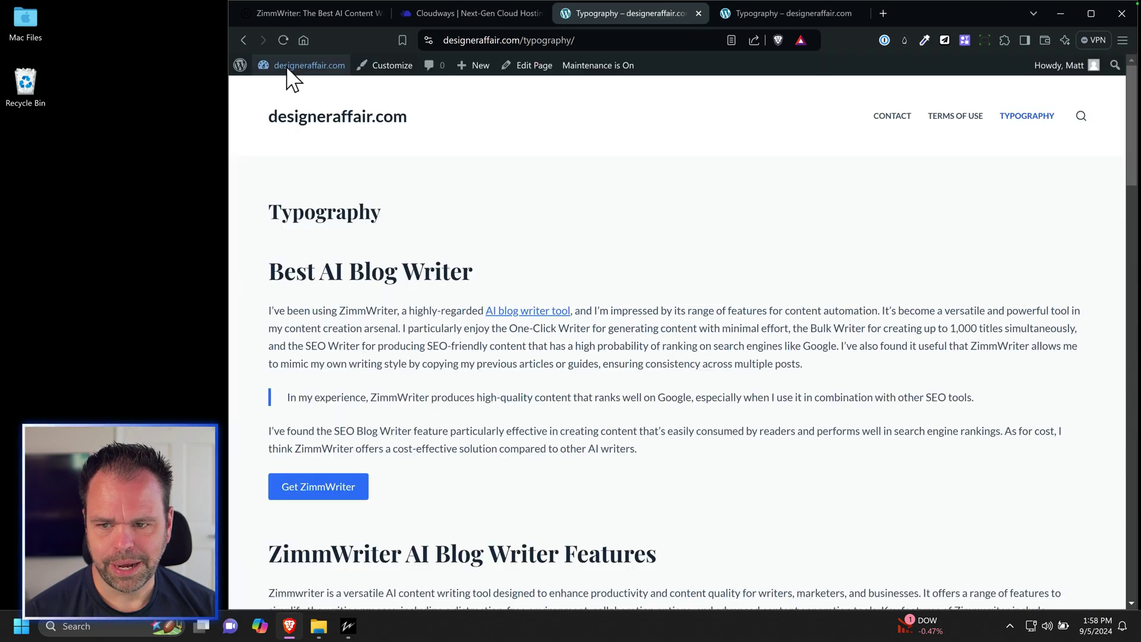
mouse_move(291, 68)
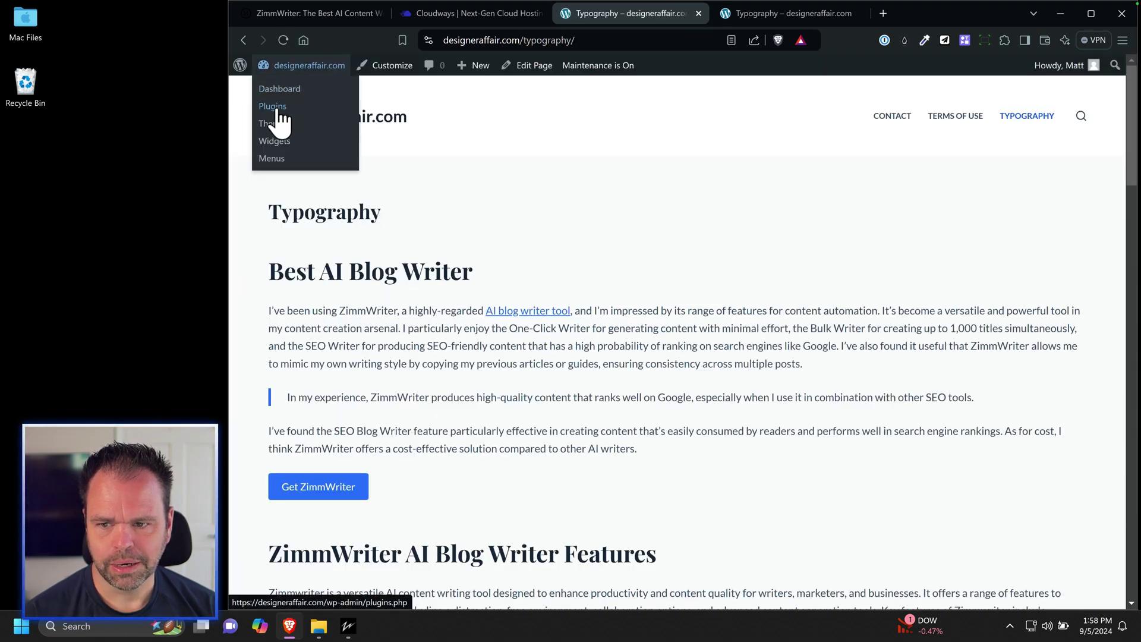
left_click(276, 107)
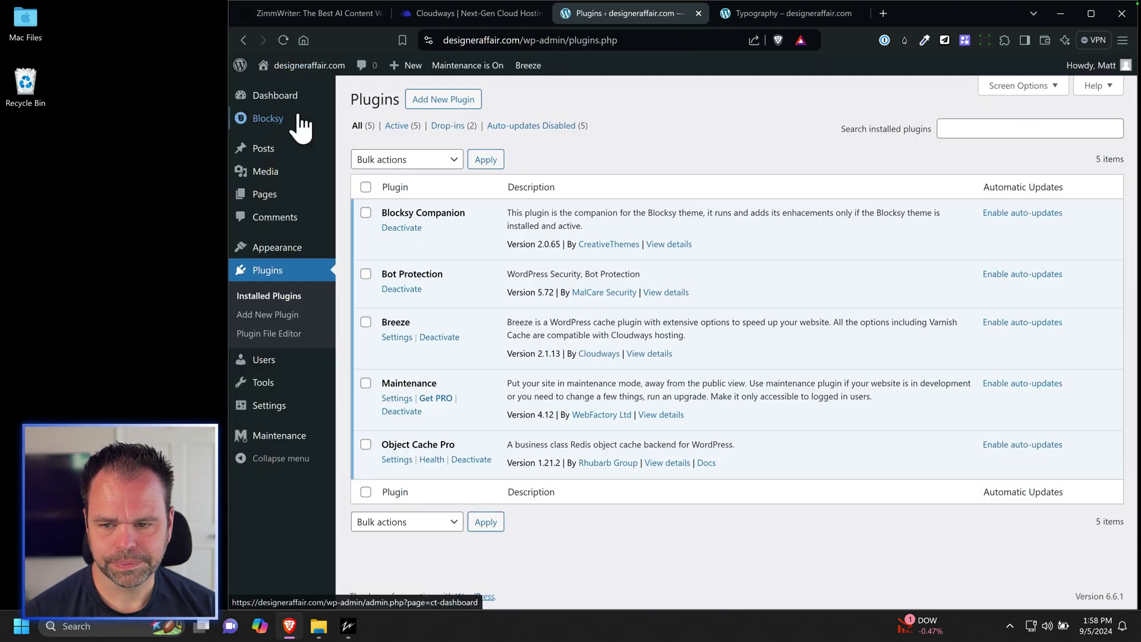
left_click(451, 107)
left_click(912, 142)
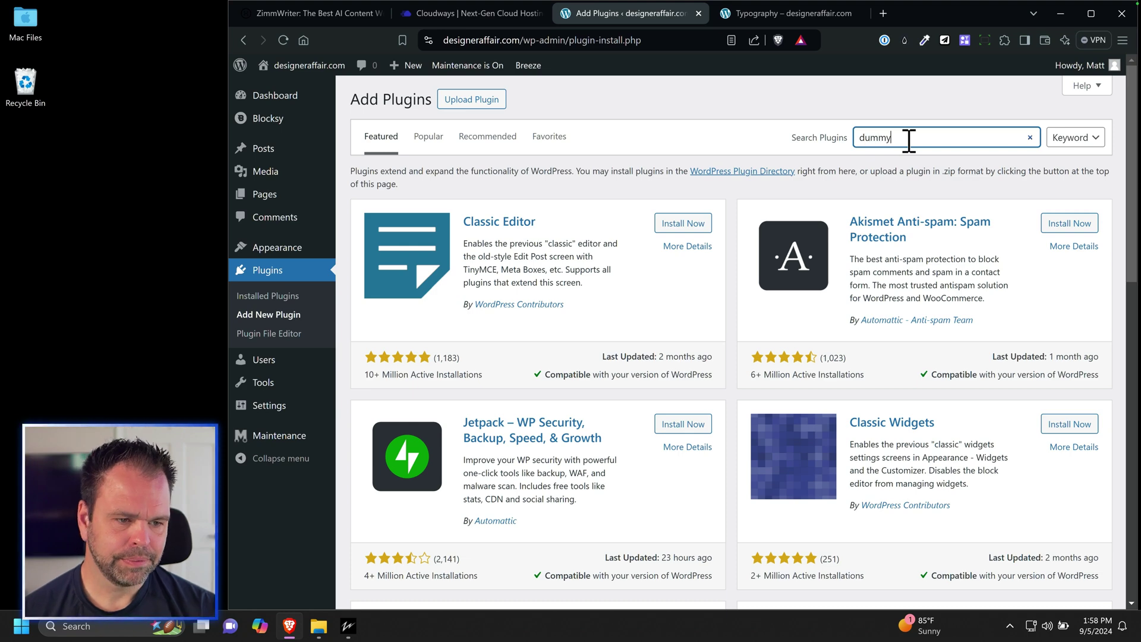
type("dummy")
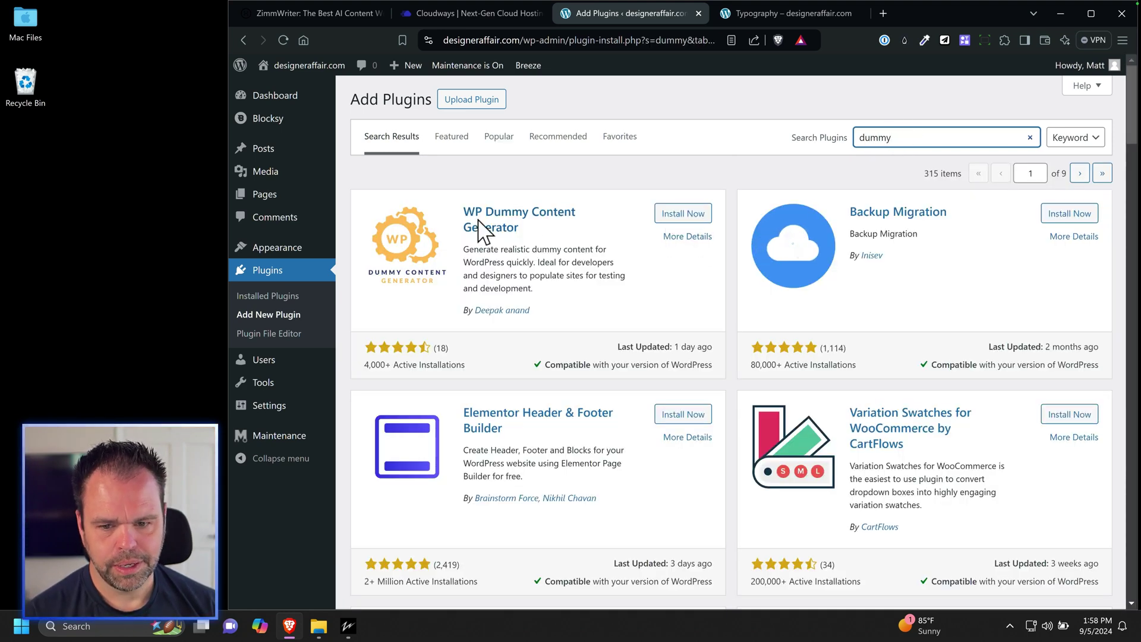
Install and activate the WP Dummy Content Generator plugin.
left_click(684, 217)
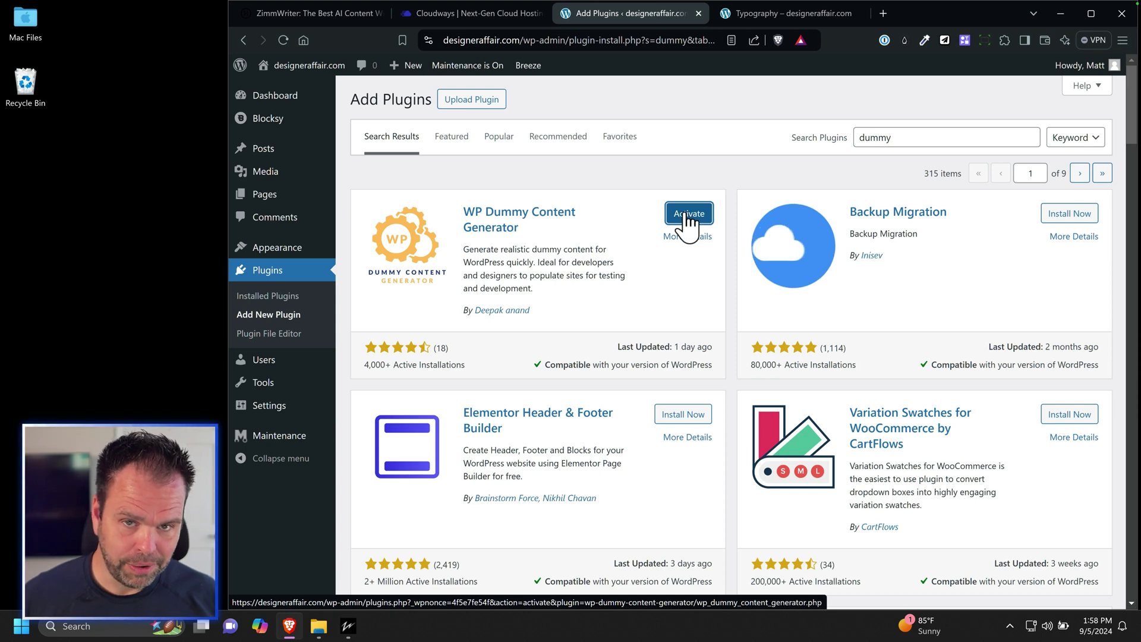
mouse_move(337, 205)
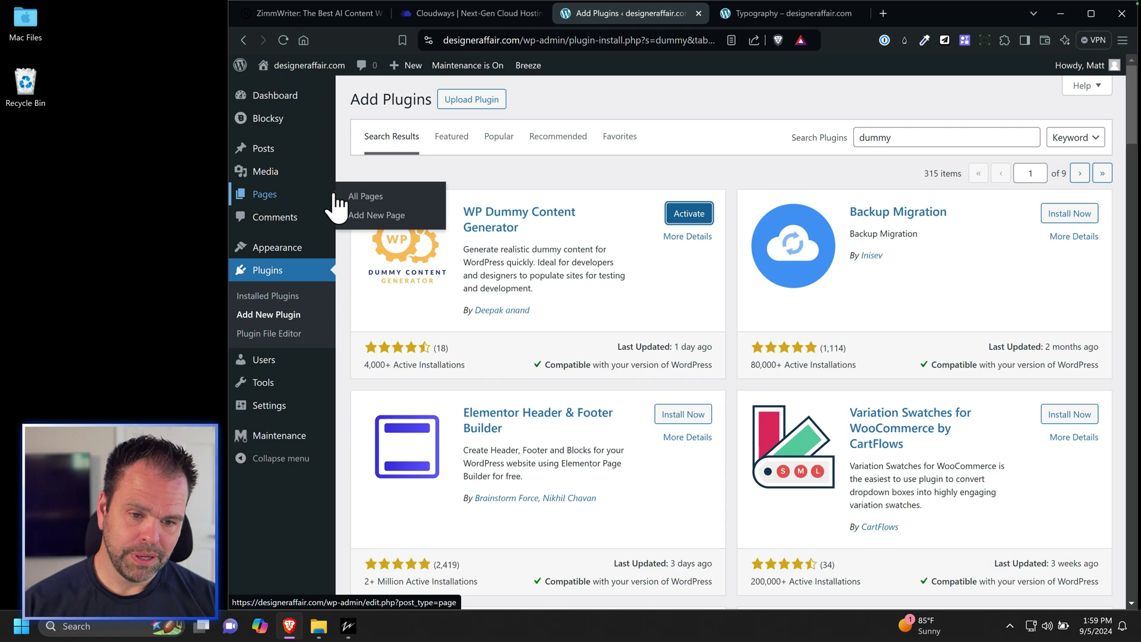
left_click(691, 212)
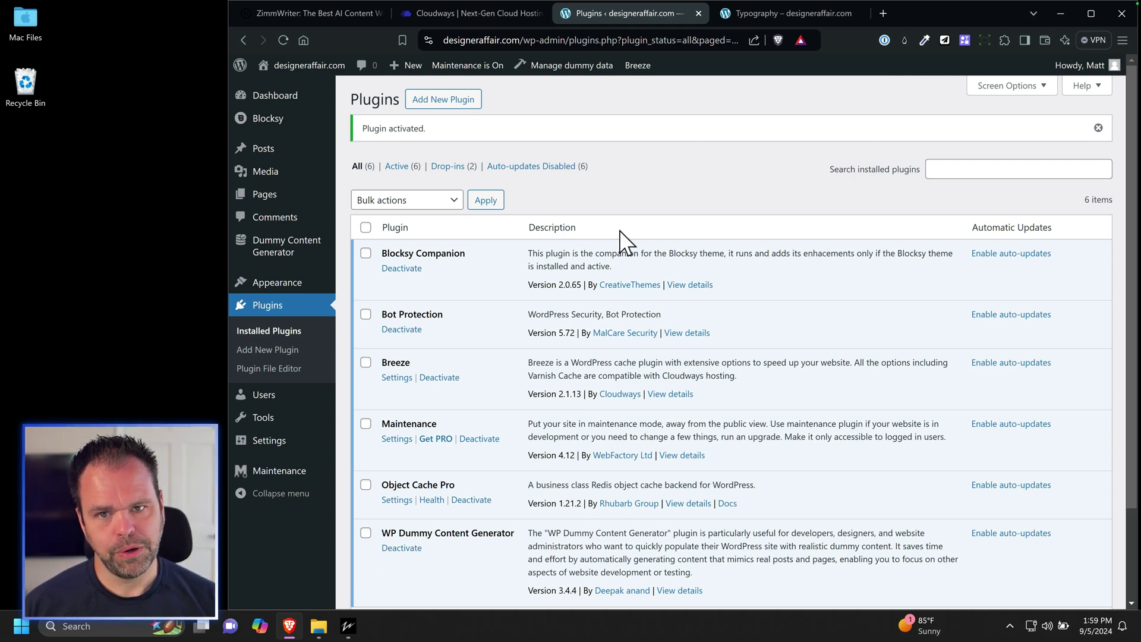
Check the post listing on the live home page and return to the installed plugins page.
left_click(728, 12)
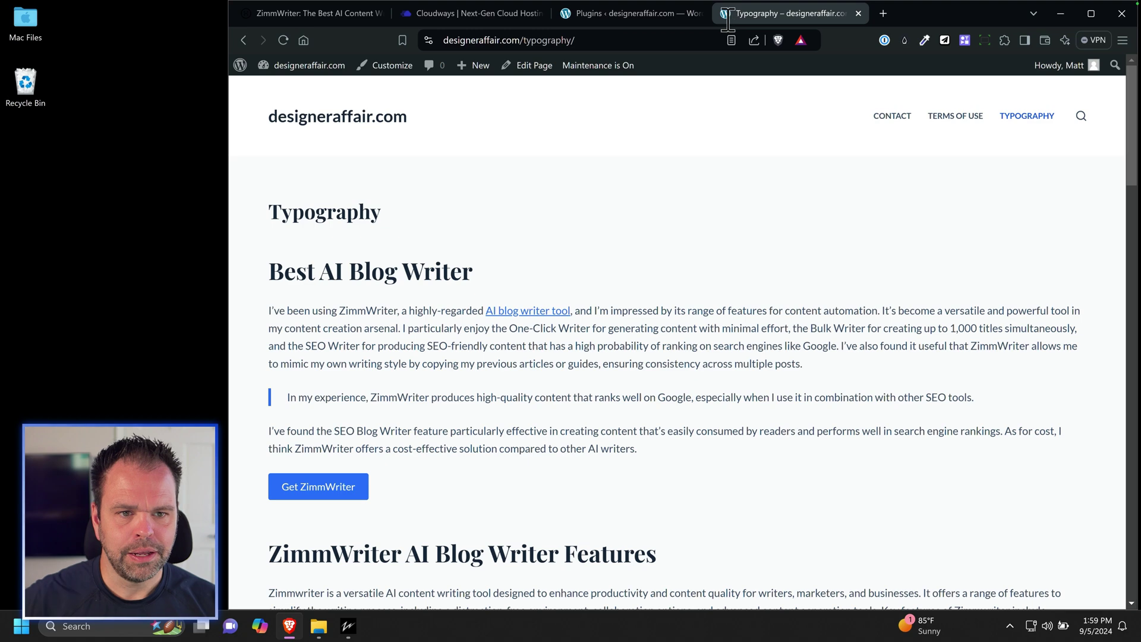
left_click(366, 116)
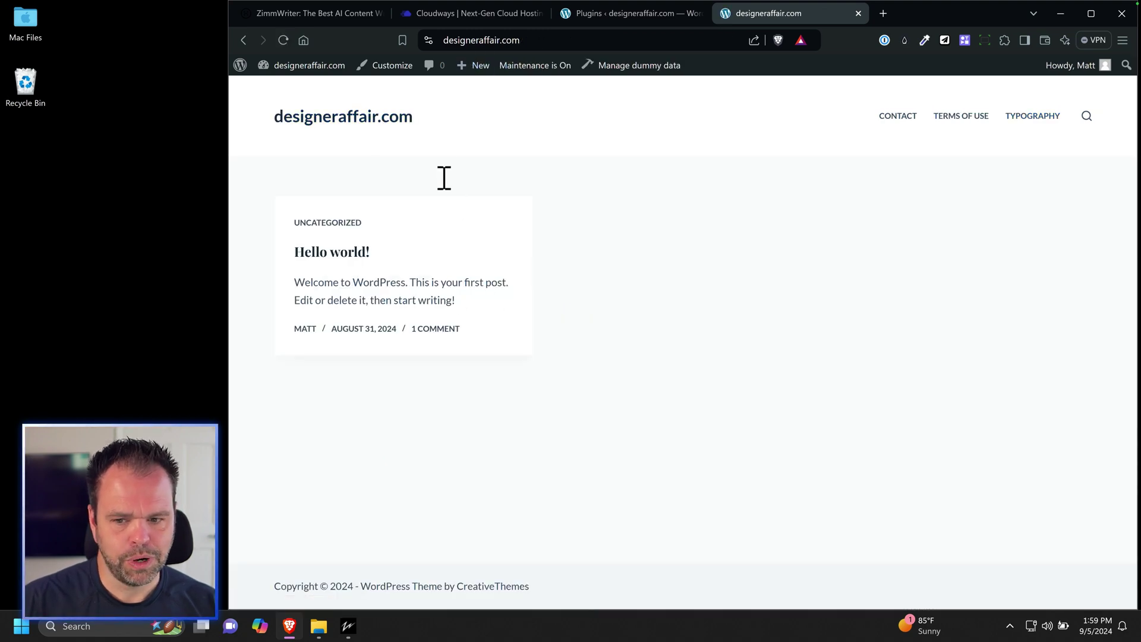
left_click(661, 13)
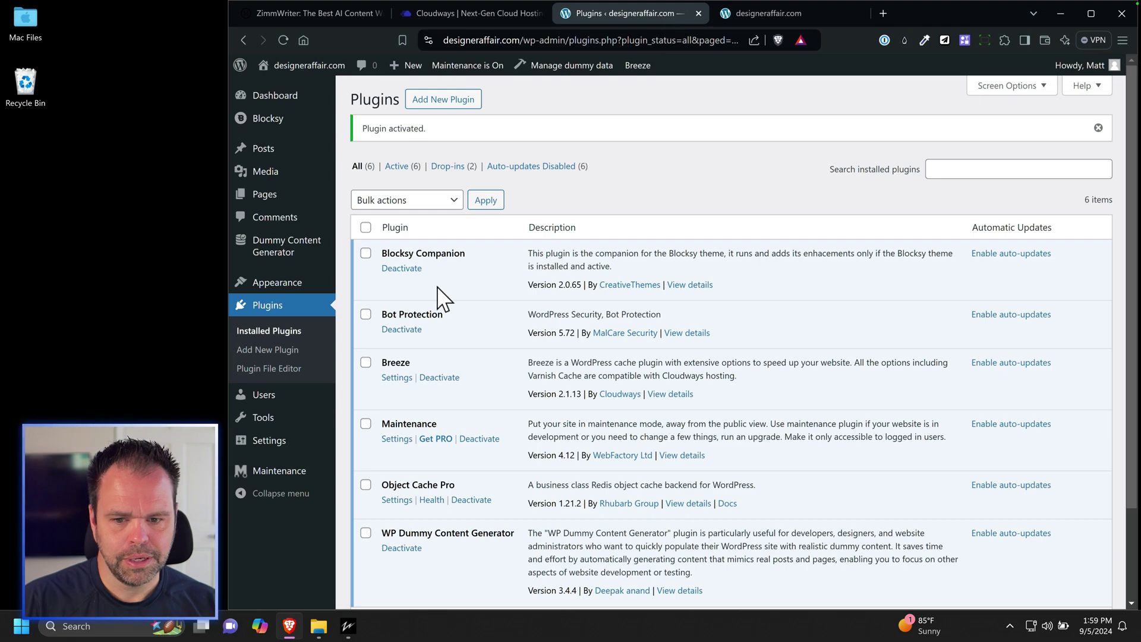
Generate 50 dummy posts with featured images and assigned terms using Dummy Content Generator.
mouse_move(280, 252)
left_click(359, 247)
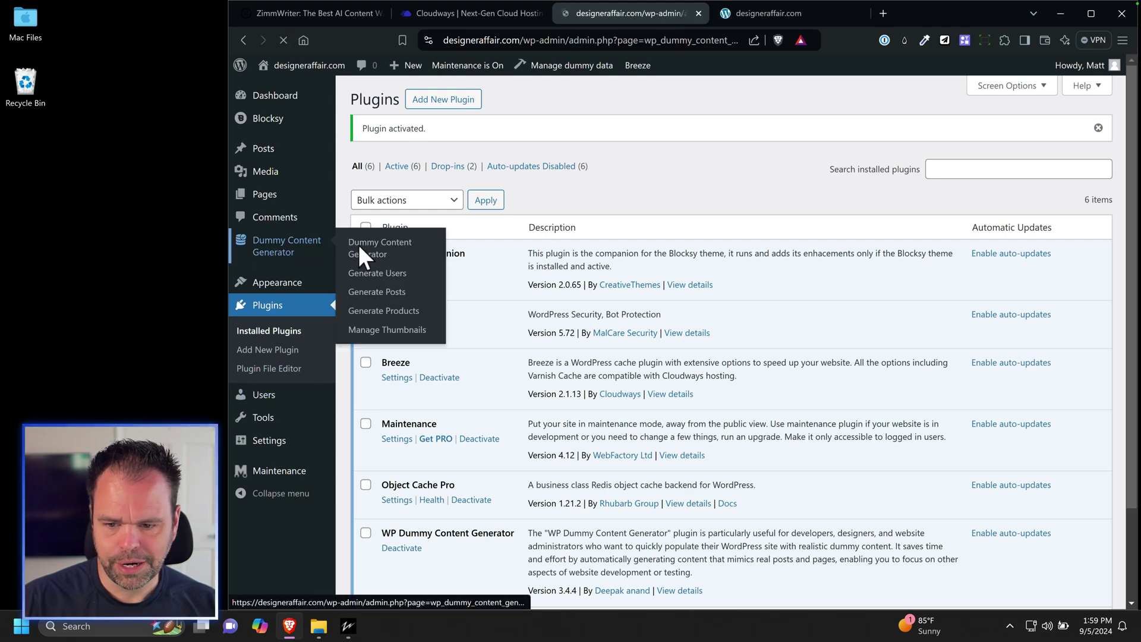
left_click(754, 391)
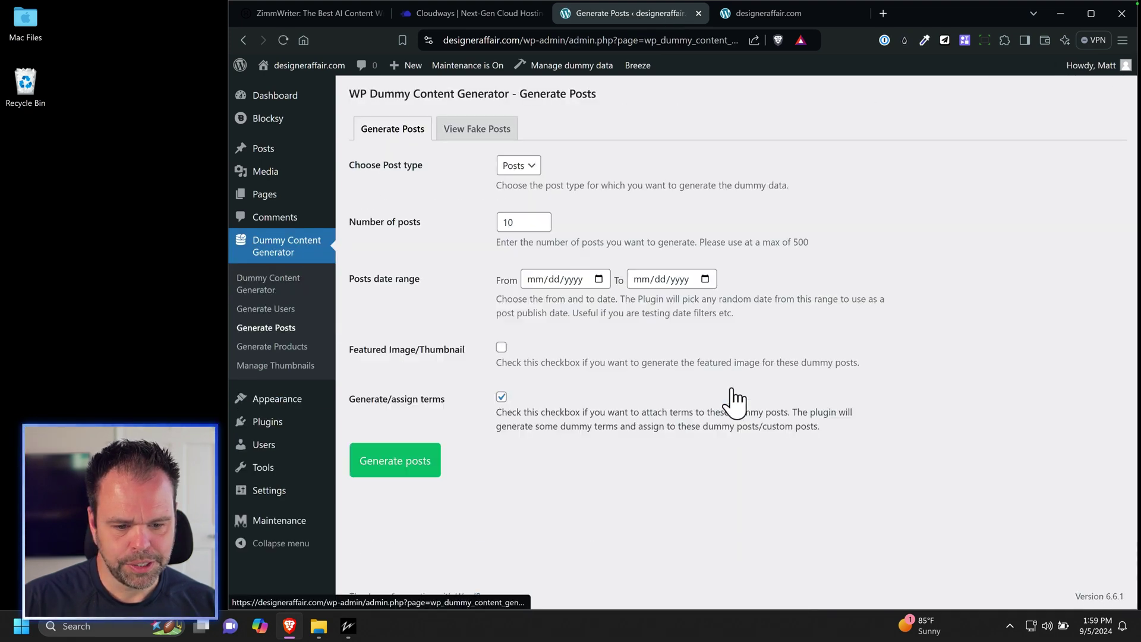
double_click(517, 223)
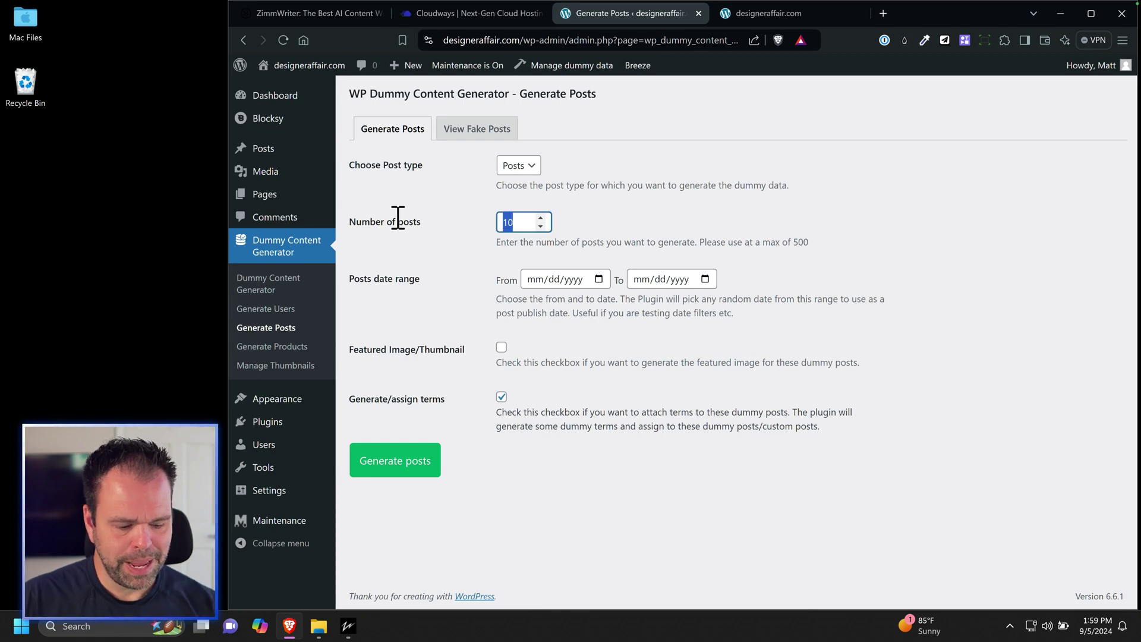
left_click(501, 347)
left_click(406, 463)
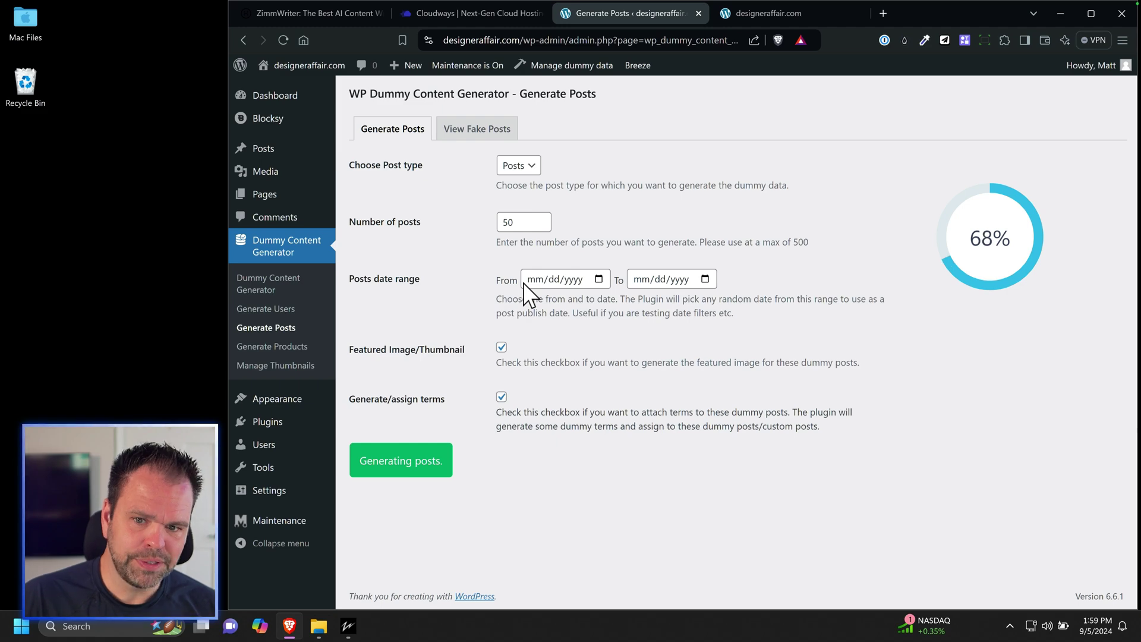
View the list of generated dummy posts, then reload the live home page and look through its post cards.
left_click(482, 136)
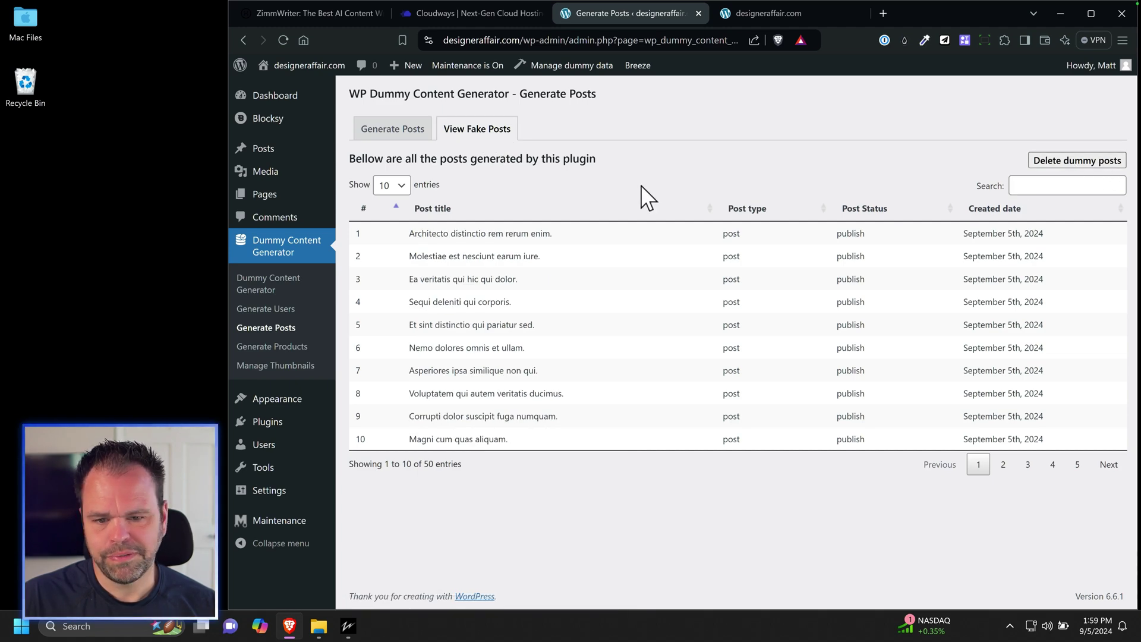
left_click(785, 23)
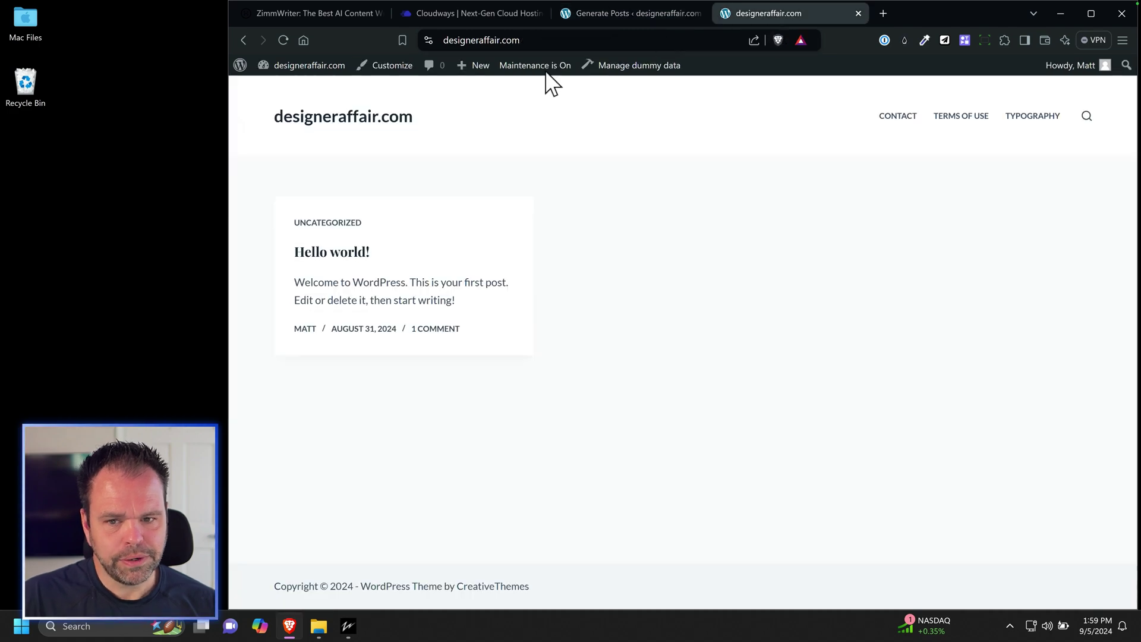
left_click(284, 40)
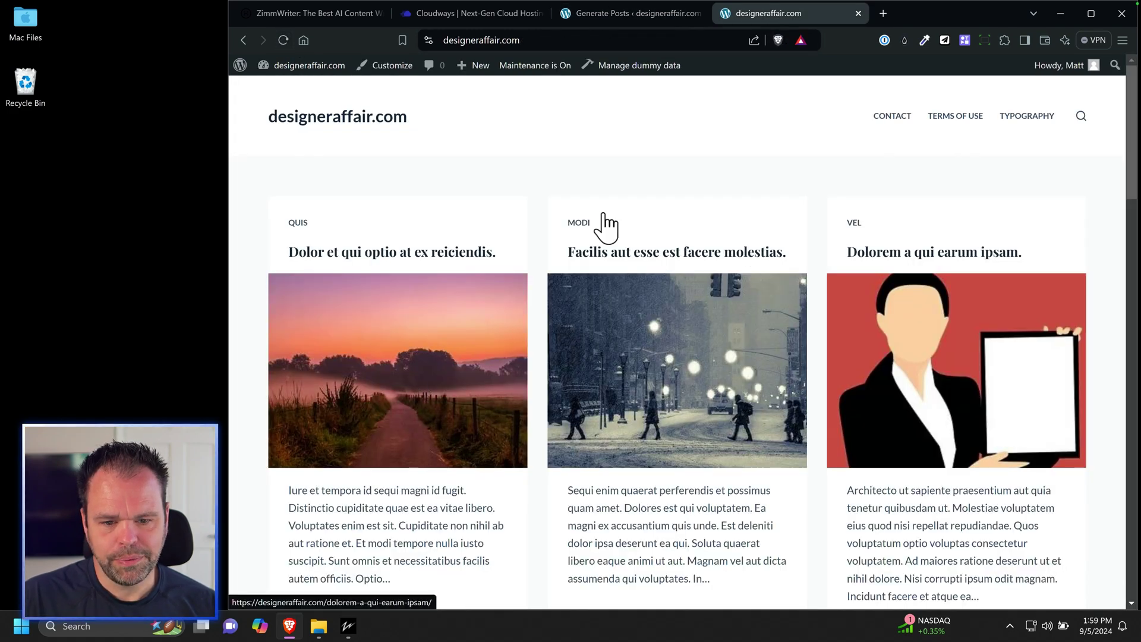
scroll(476, 351, "down", 20)
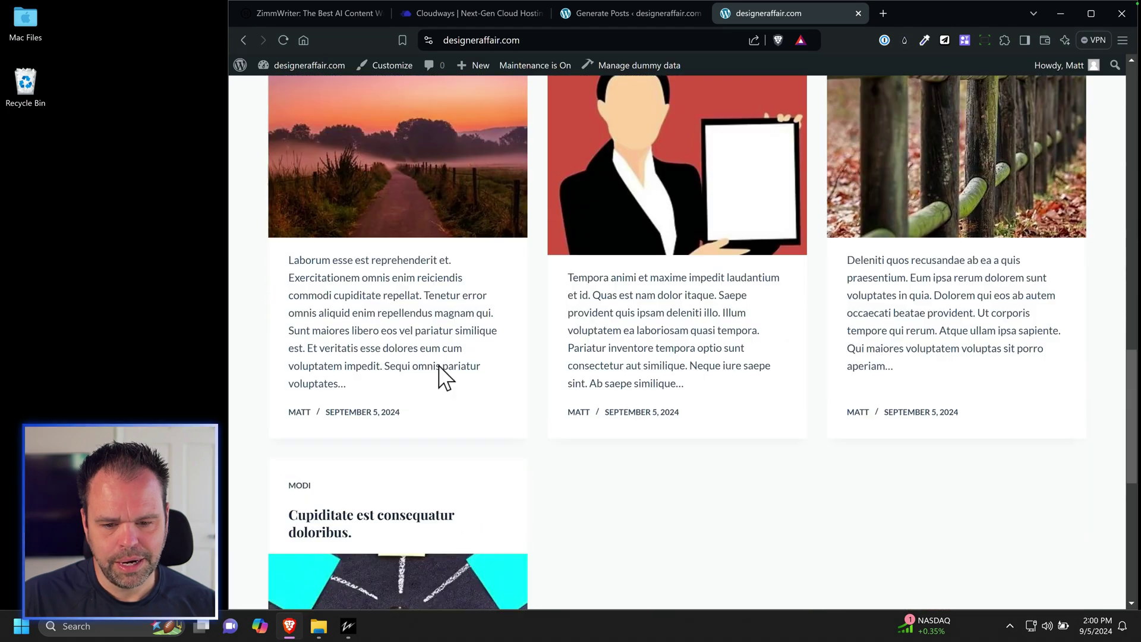
Check the excerpt and full page of the post "Sequi deleniti qui corporis." and return to the home page.
left_click_drag(293, 259, 380, 349)
scroll(398, 385, "up", 2)
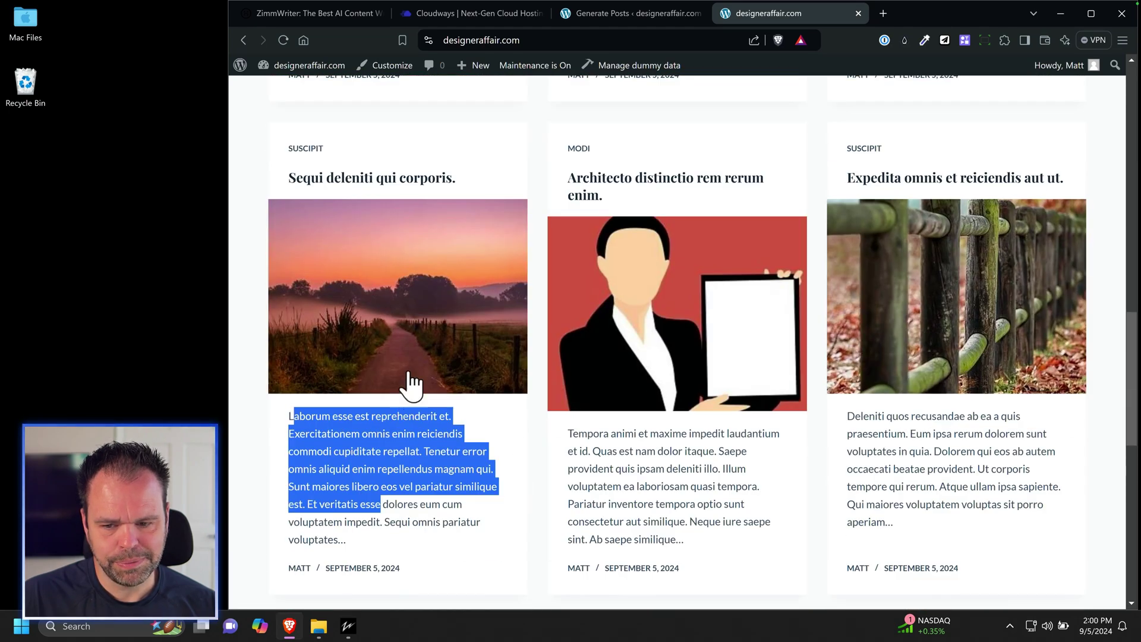
left_click(425, 190)
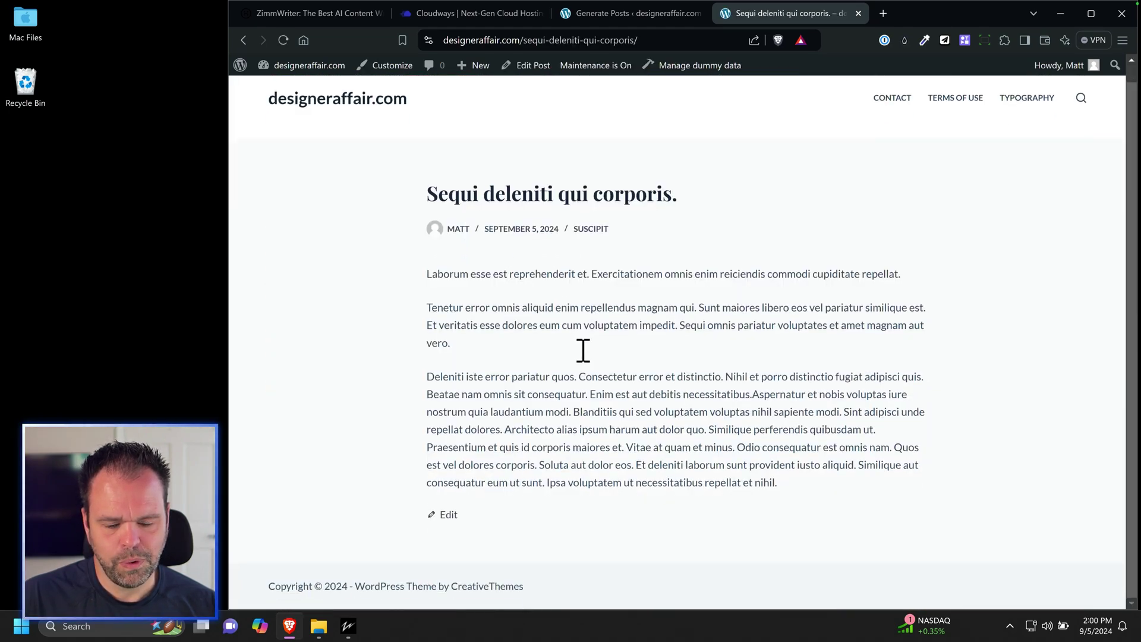
key("alt+Left")
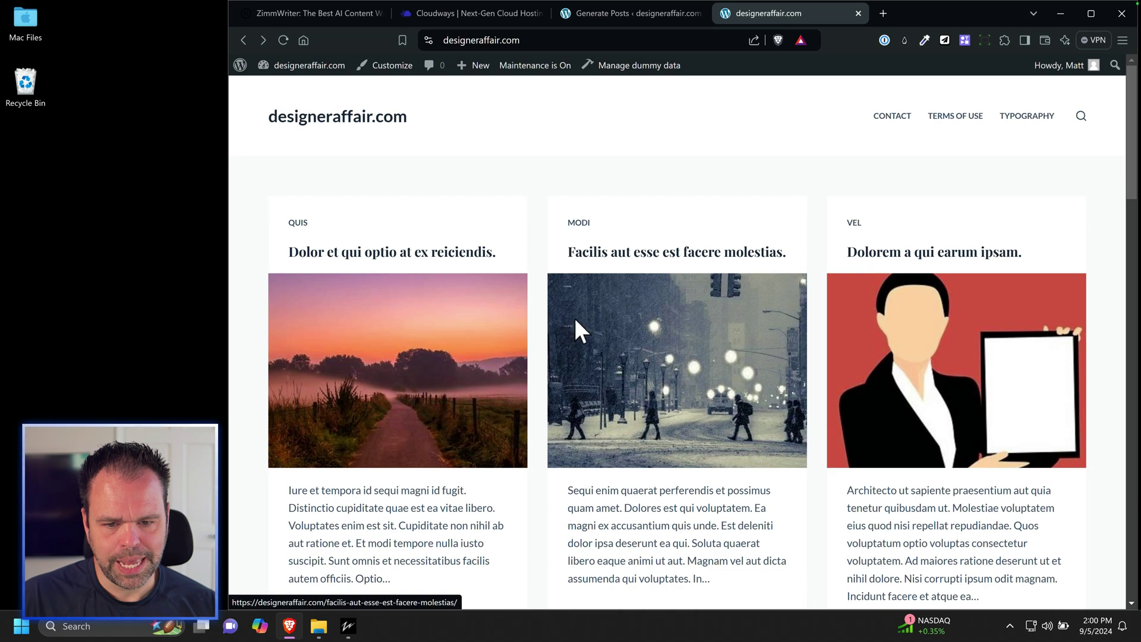
Look through the modi category archive and open its post "Et sapiente sit ipsam placeat.".
left_click(584, 224)
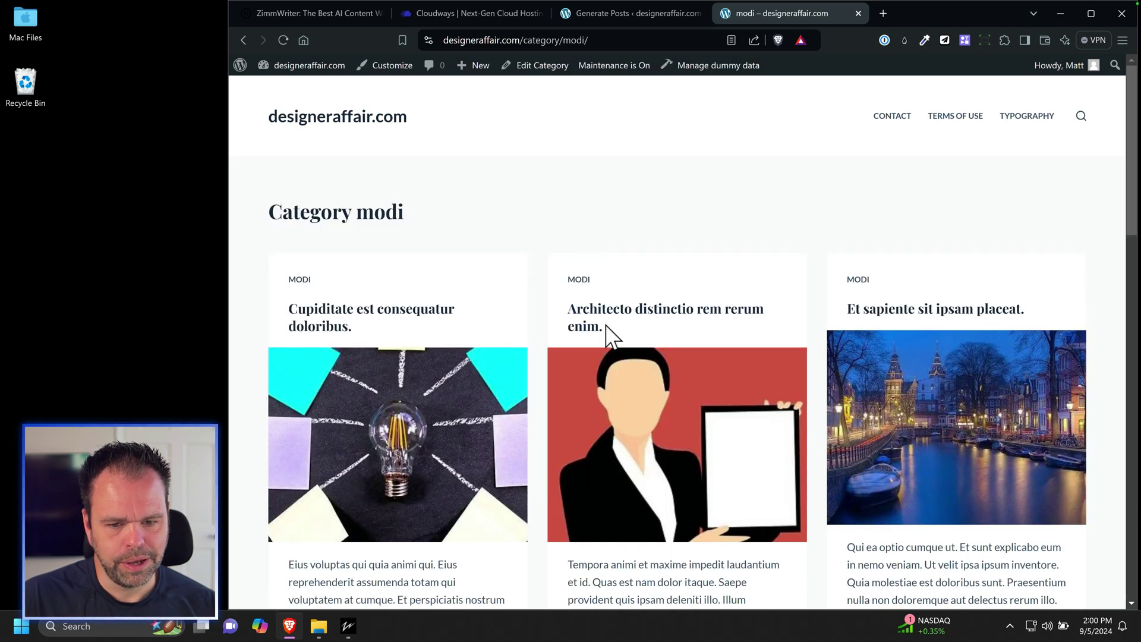
scroll(610, 336, "down", 5)
scroll(611, 335, "down", 10)
scroll(612, 349, "up", 15)
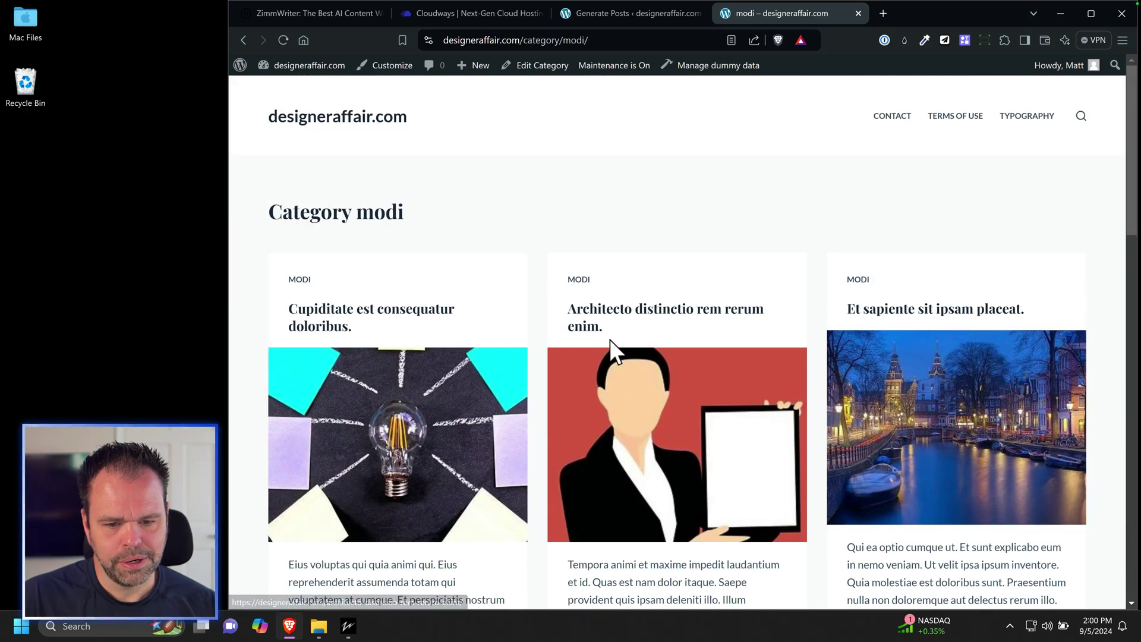
scroll(523, 237, "down", 5)
scroll(535, 280, "up", 5)
left_click(899, 310)
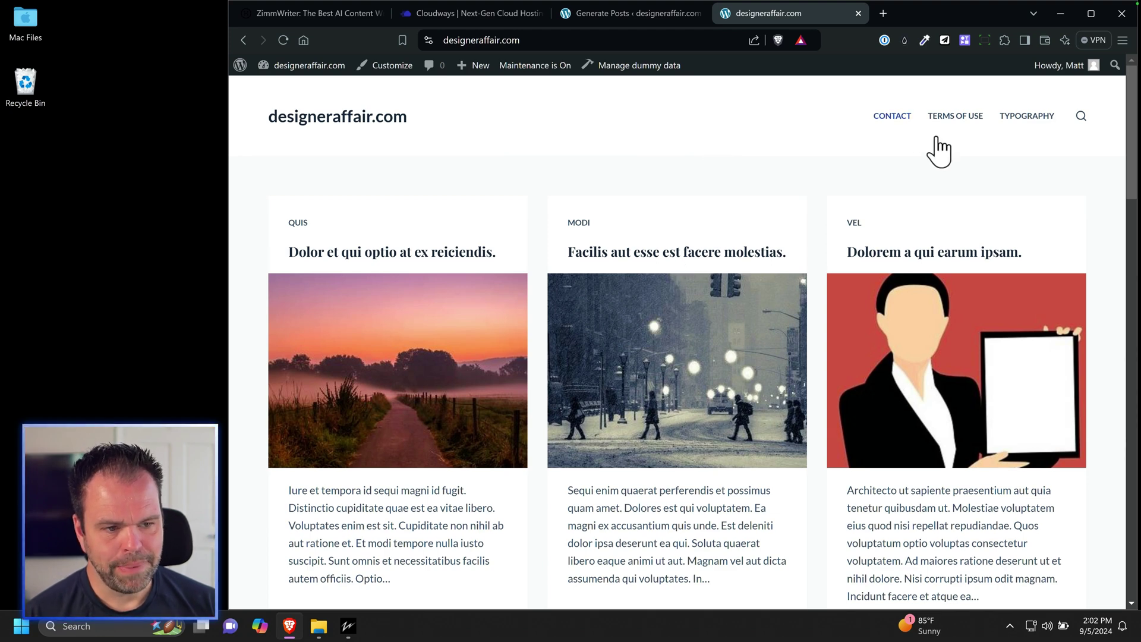
Look over the home page's post listing down to the pagination and footer.
scroll(905, 374, "down", 10)
scroll(905, 374, "down", 15)
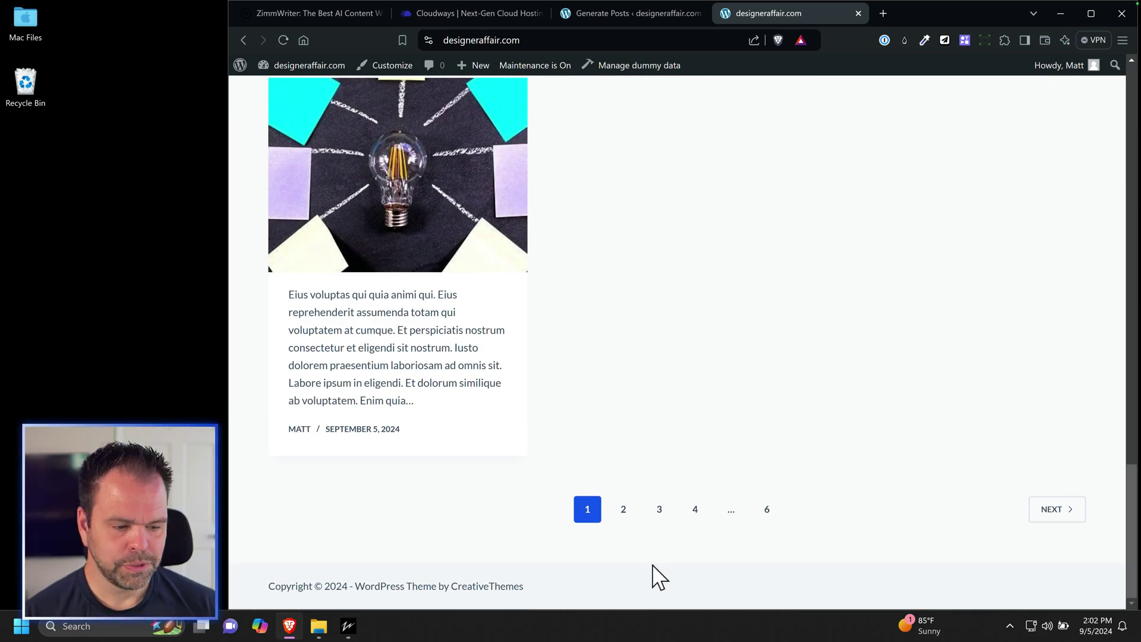
scroll(658, 577, "up", 20)
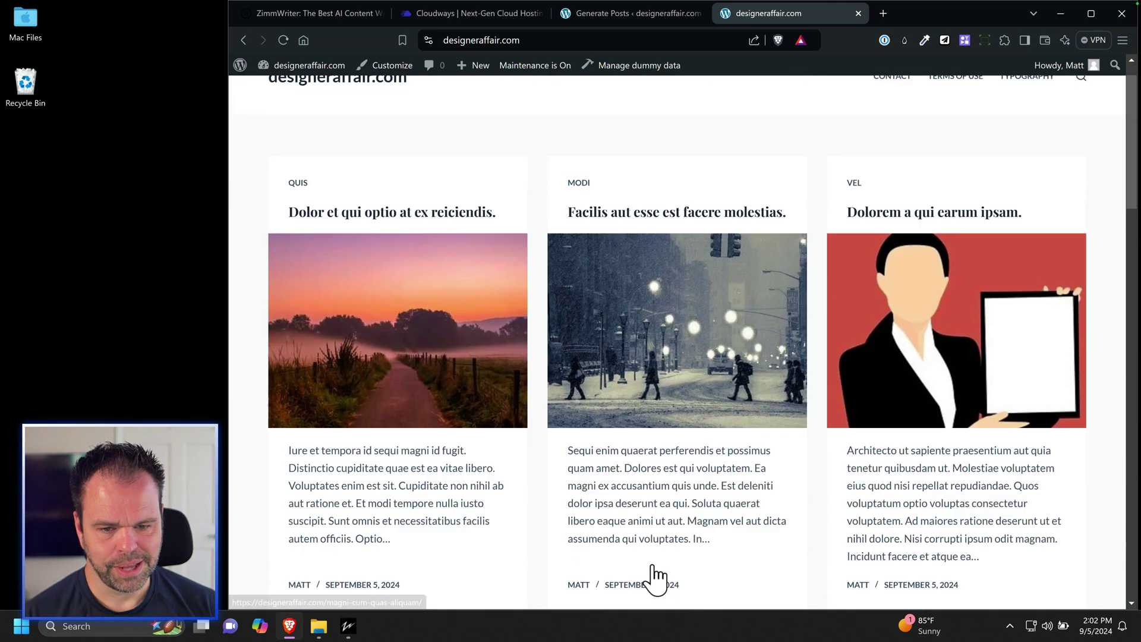
Create a WordPress menu named "Main Menu" and assign it to the Header Menu 1 location.
left_click(615, 18)
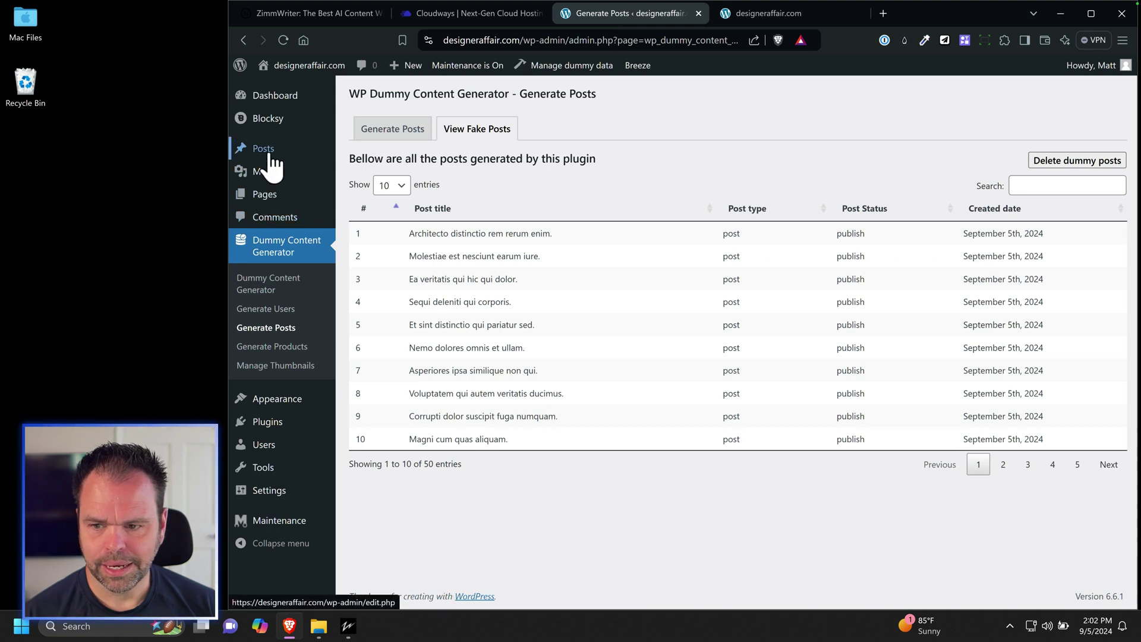
mouse_move(284, 411)
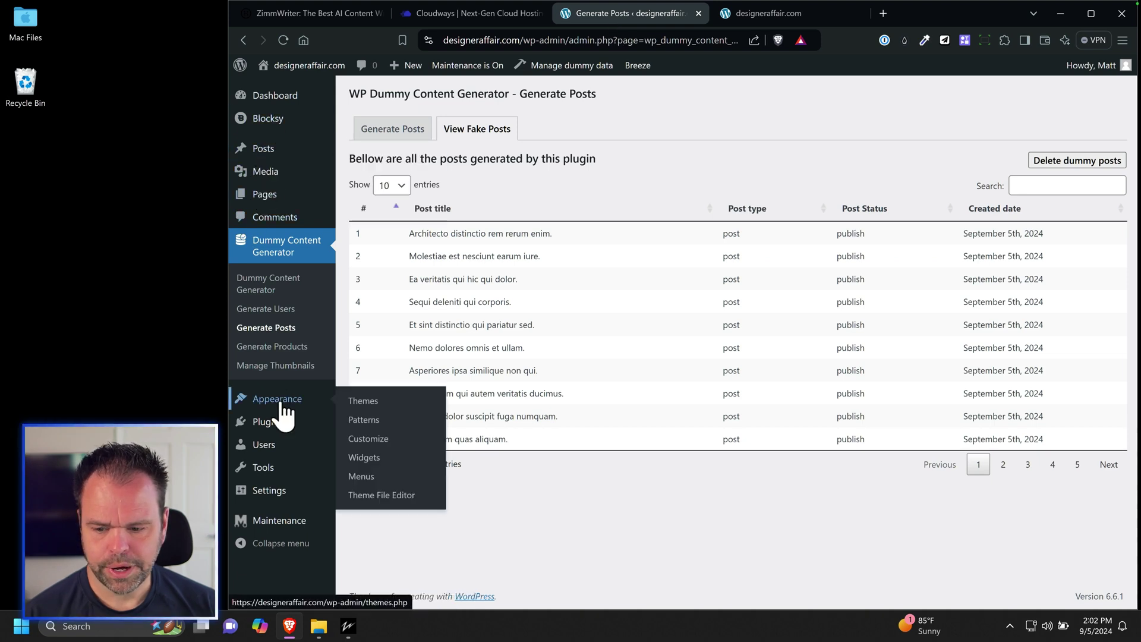
left_click(364, 476)
left_click(693, 242)
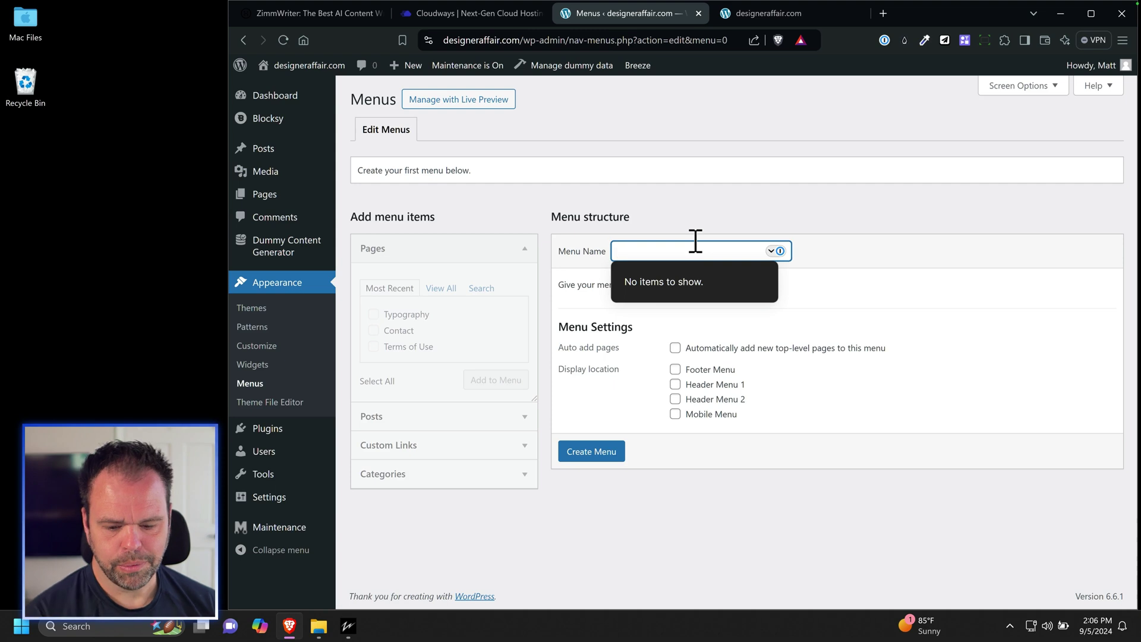
type("Main Menu")
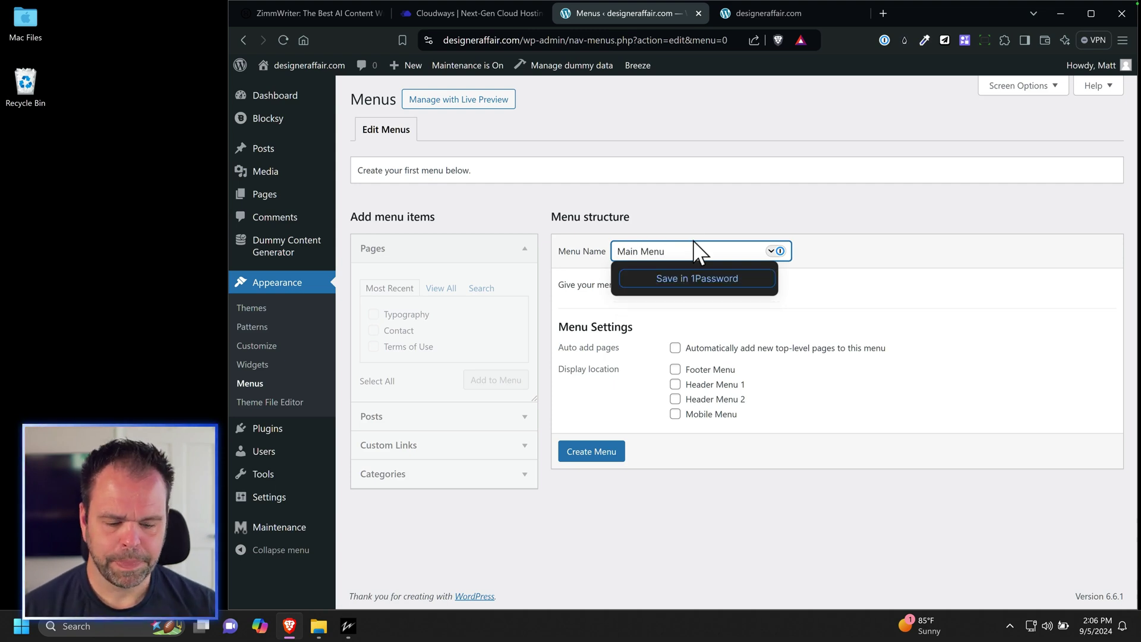
left_click(676, 384)
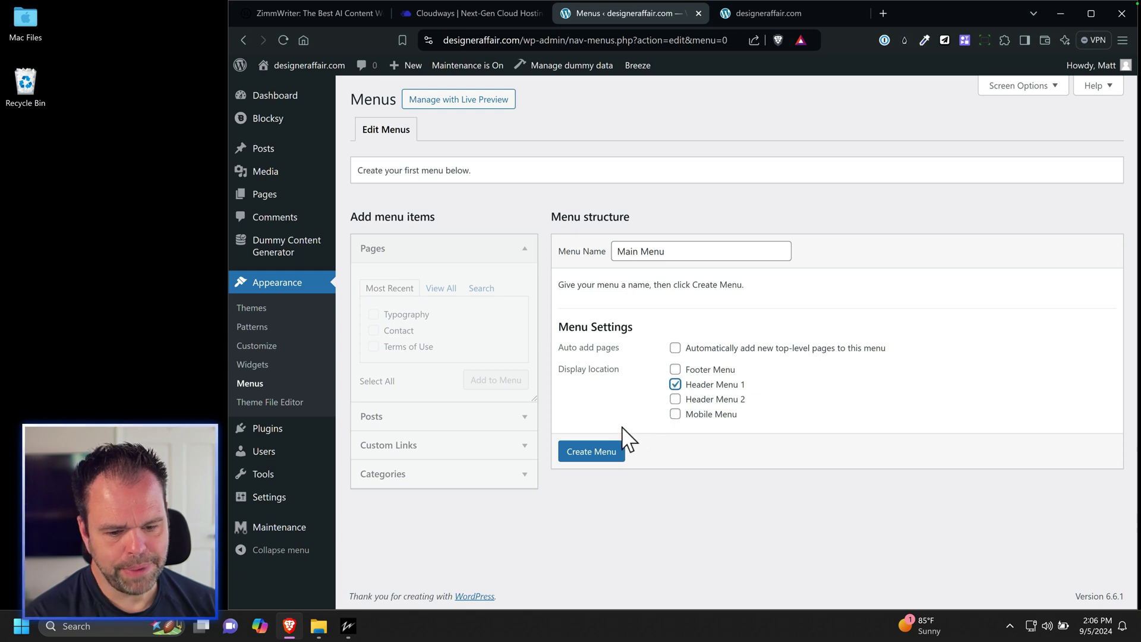
left_click(594, 453)
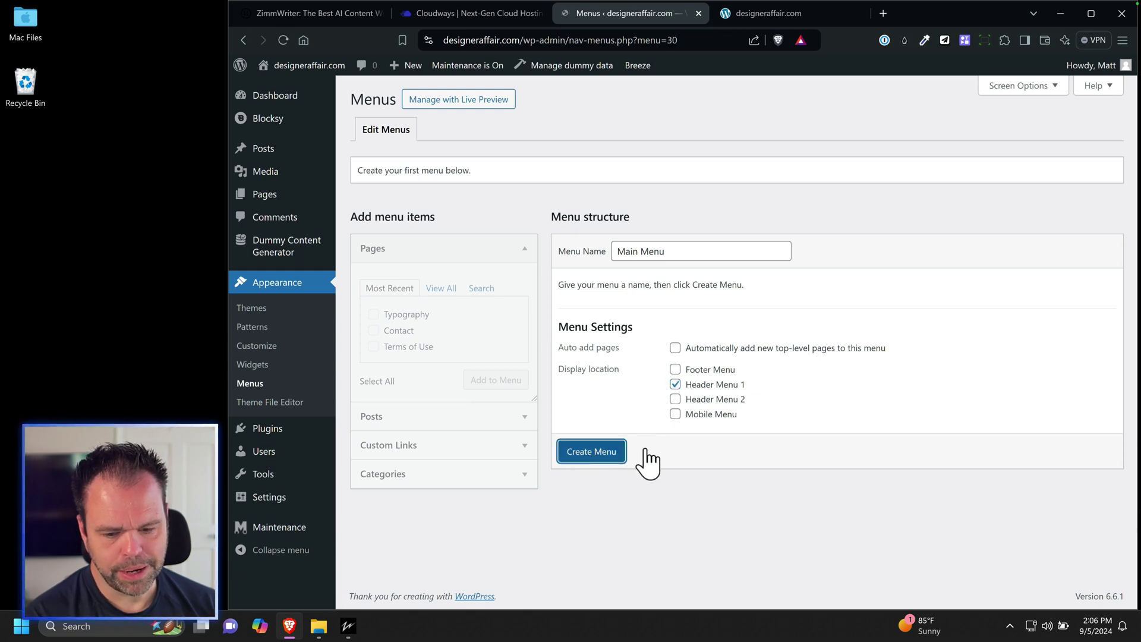
Add the categories modi, quis, suscipit and vel to Main Menu, leaving out Uncategorized.
left_click(393, 475)
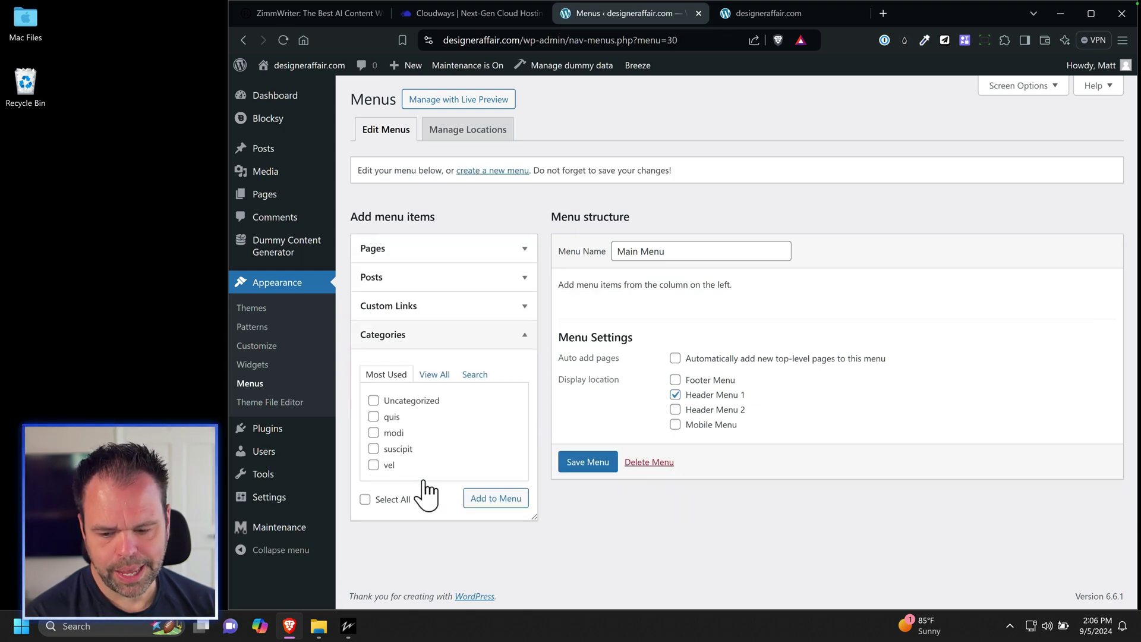
left_click(434, 375)
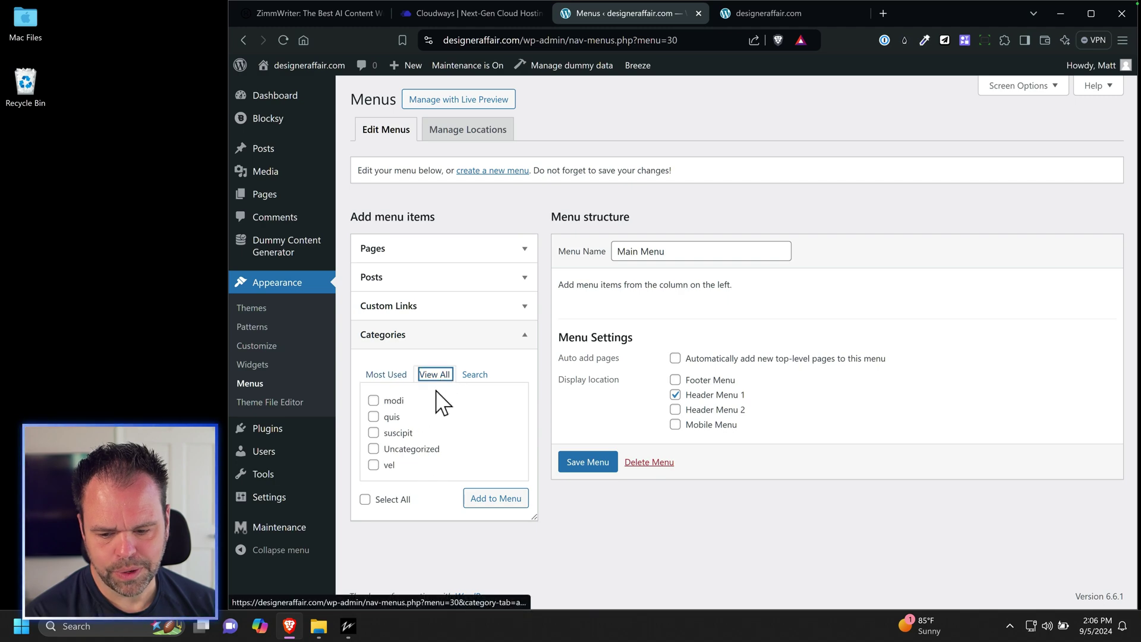
left_click(373, 400)
left_click(373, 417)
left_click(374, 433)
left_click(374, 465)
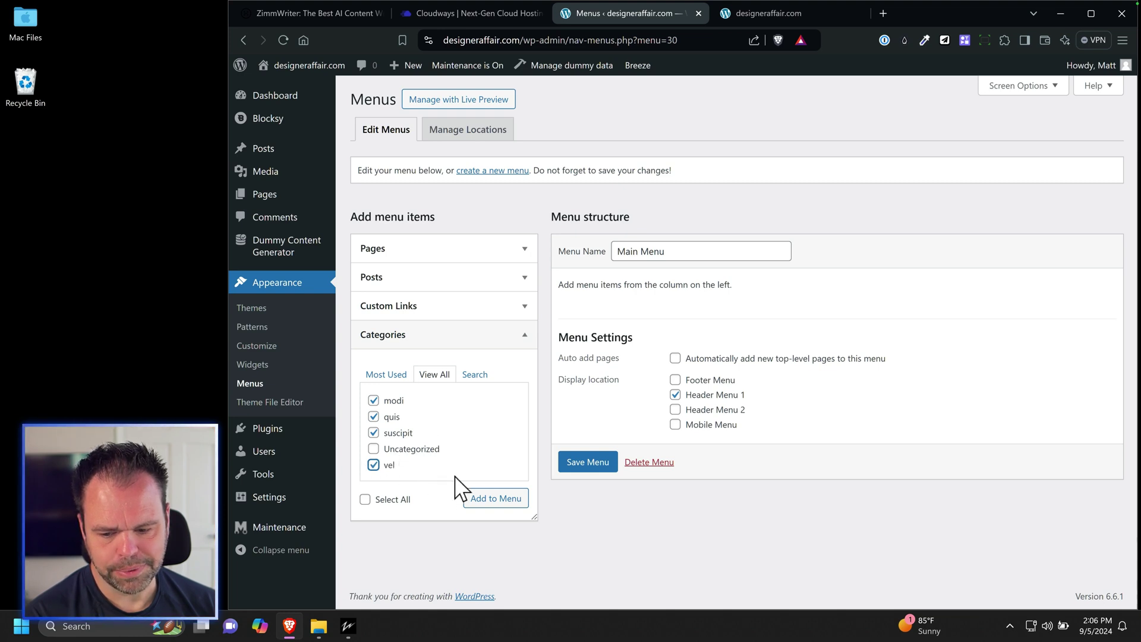
left_click(499, 500)
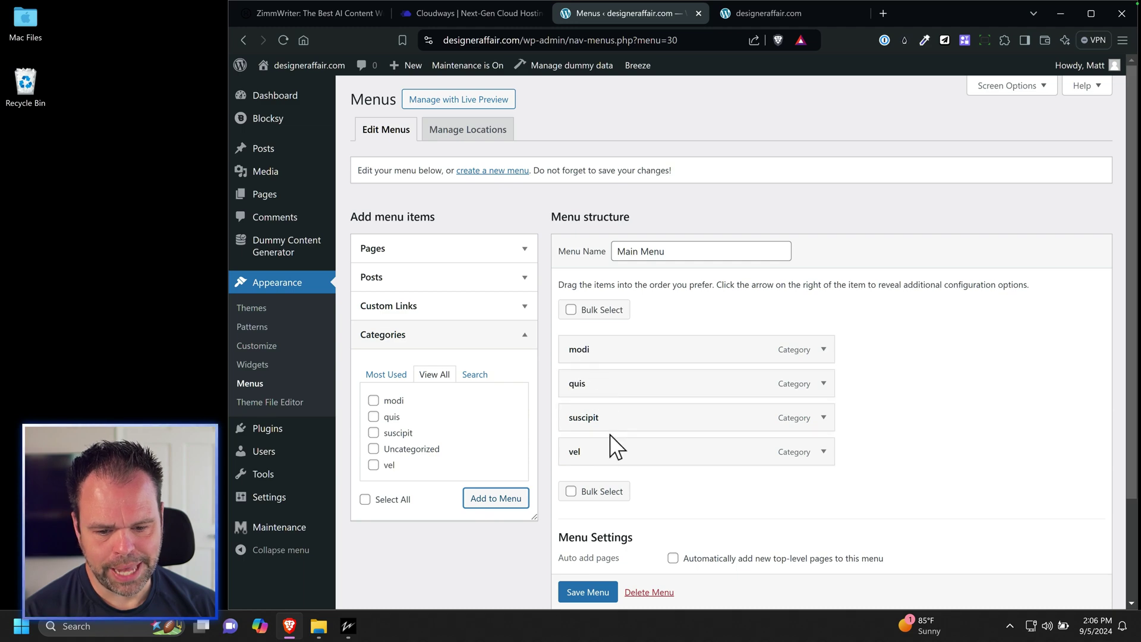
Move the vel item above suscipit in Main Menu and save the menu.
scroll(666, 517, "down", 2)
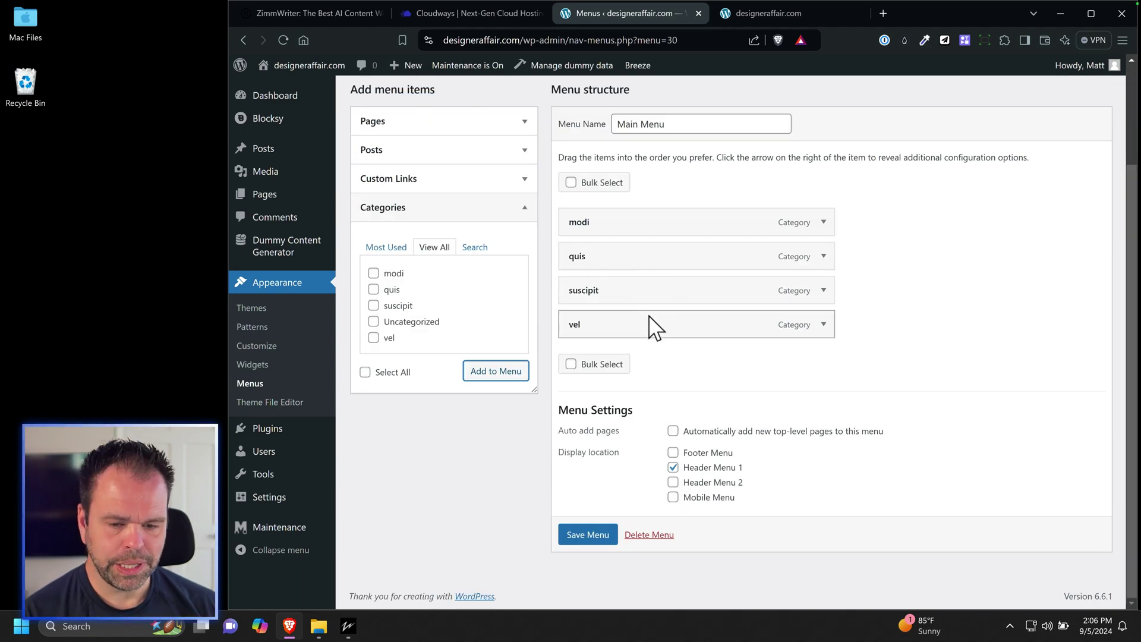
left_click_drag(652, 325, 654, 301)
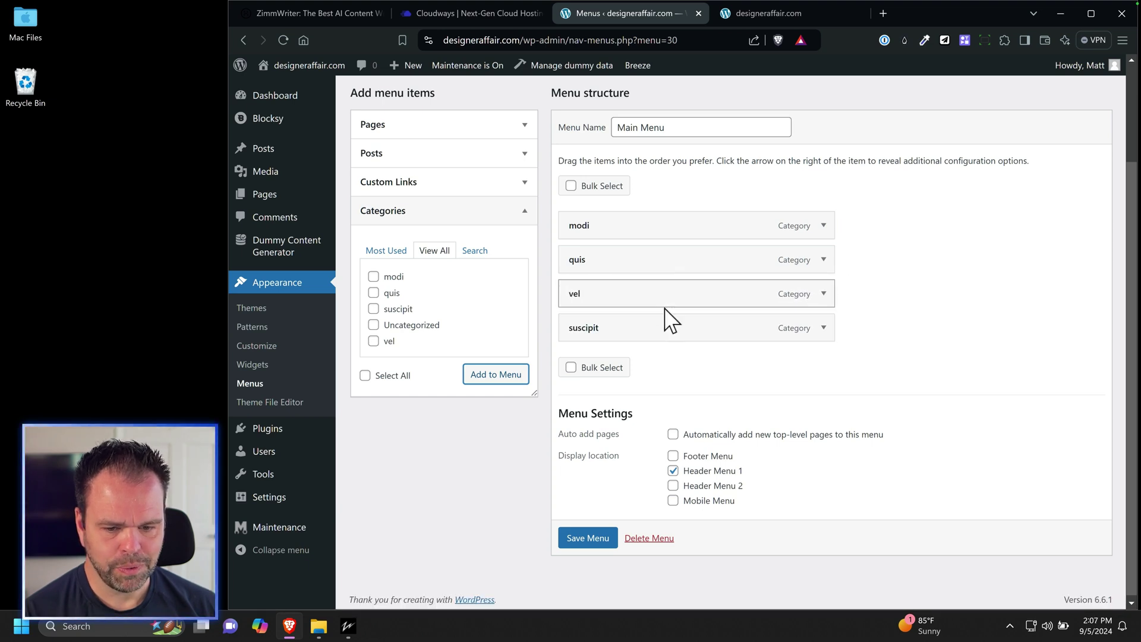
left_click(599, 537)
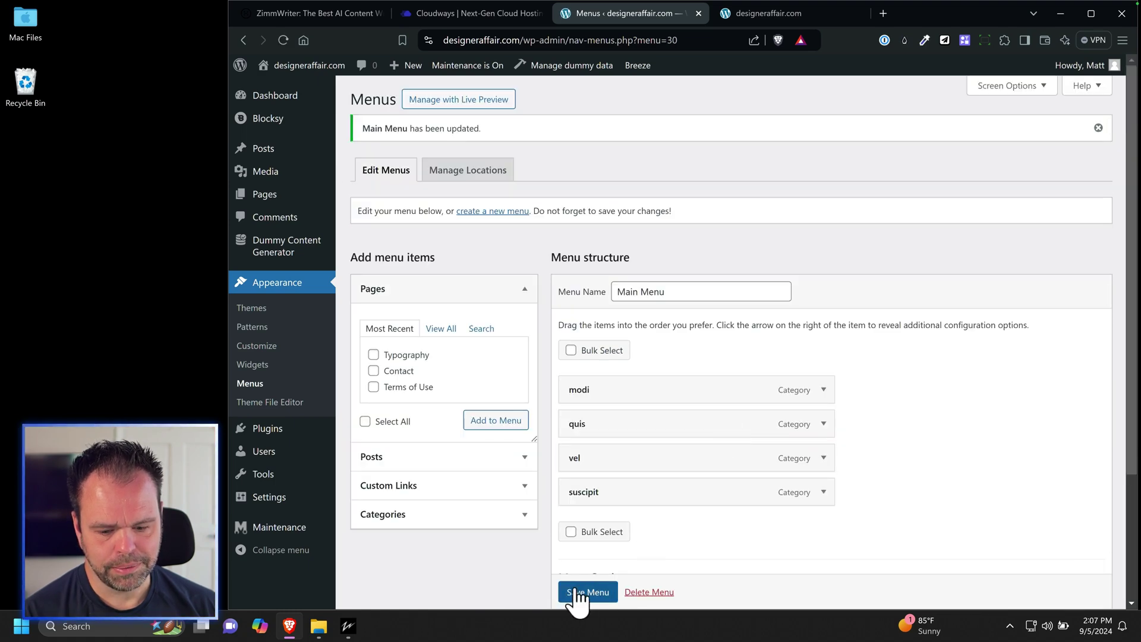
Create another menu named "Footer Menu" and assign it to the Footer Menu location.
left_click(487, 212)
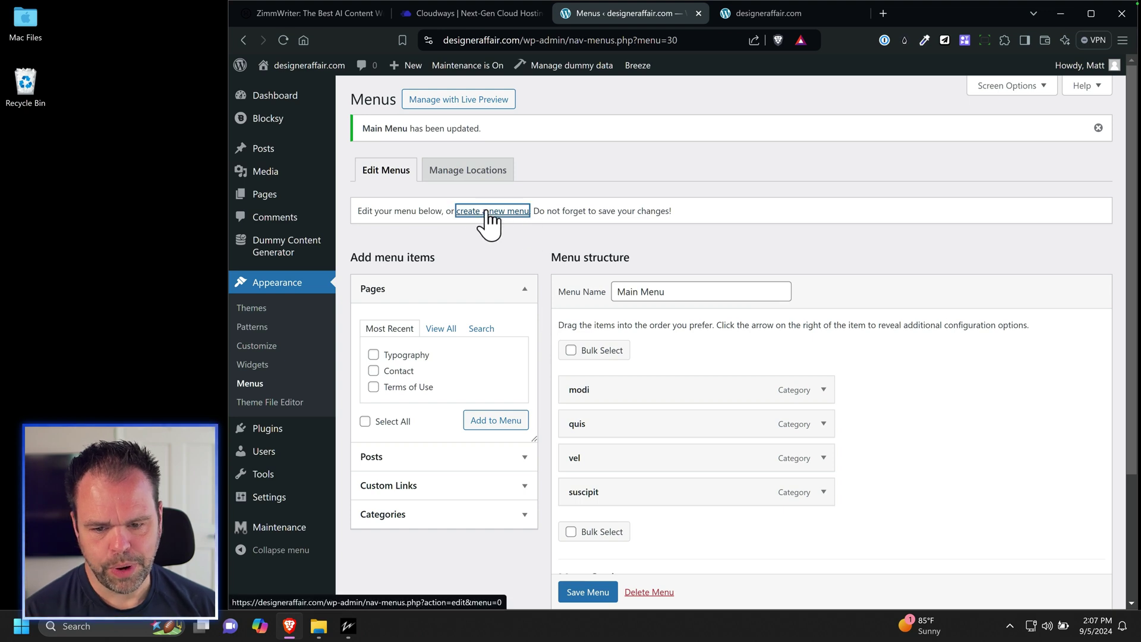
left_click(675, 246)
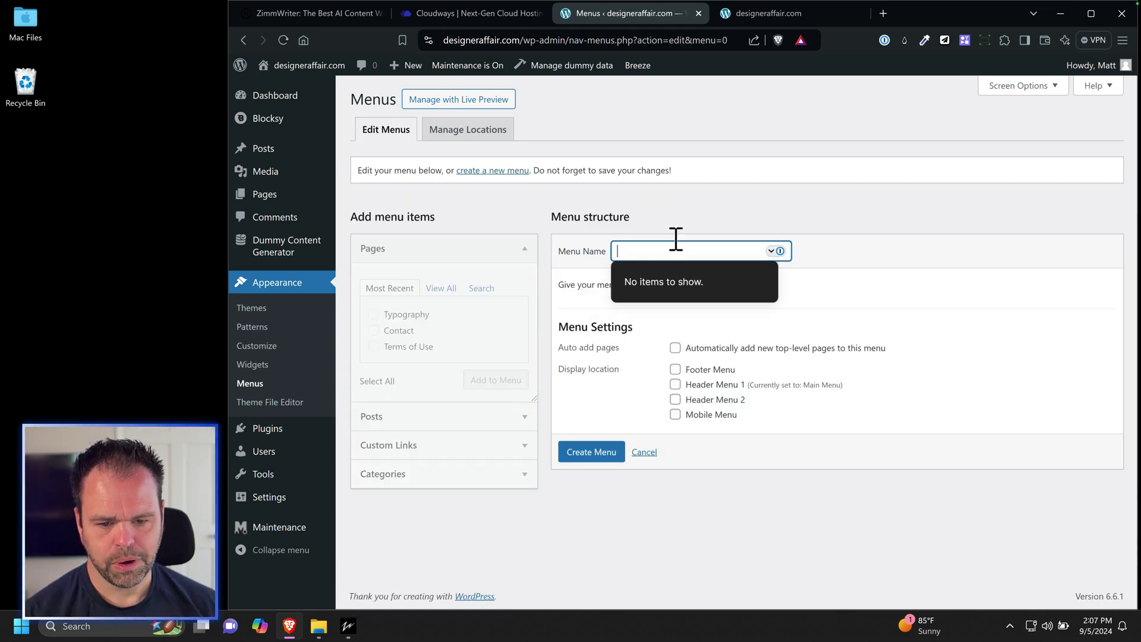
type("Footer Menu")
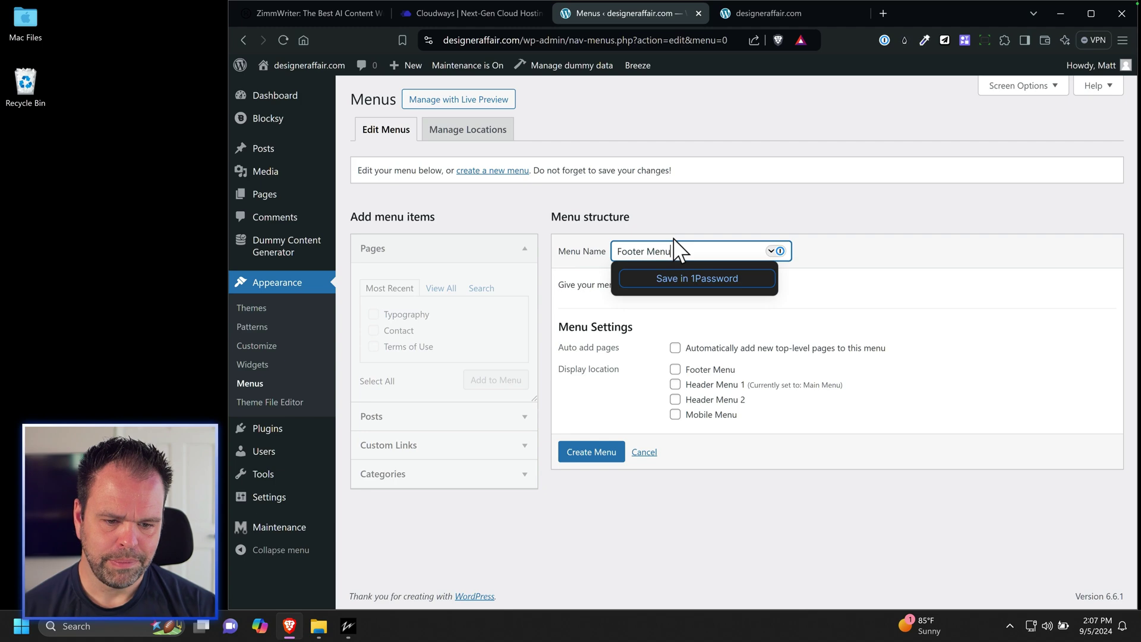
left_click(676, 370)
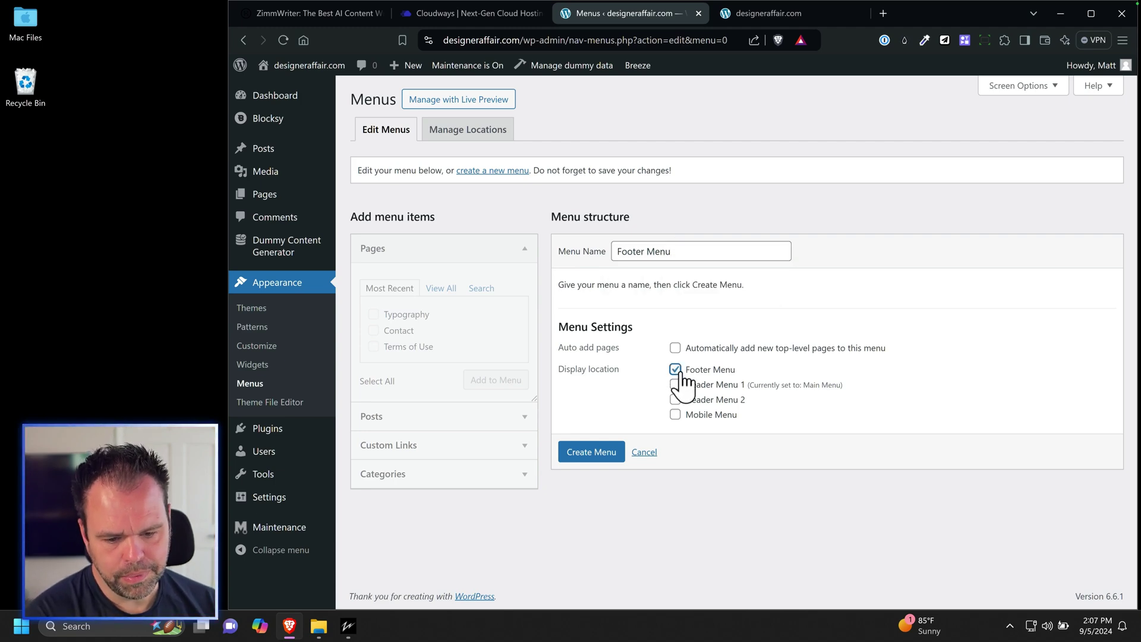
left_click(592, 454)
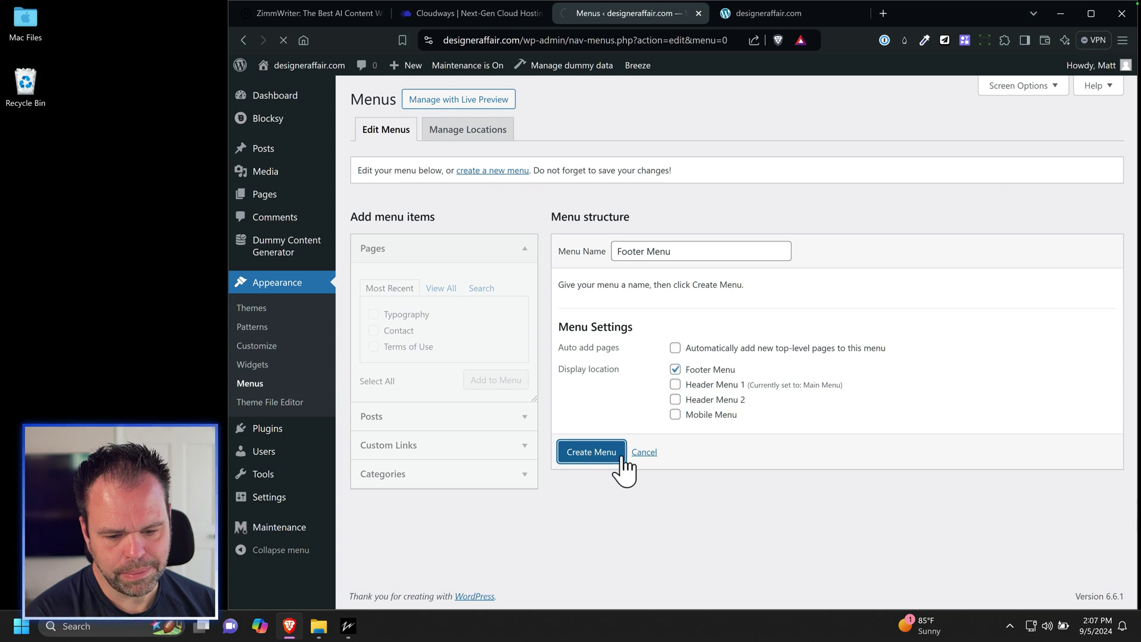
Add the Privacy Policy, Contact and Terms of Use pages to Footer Menu.
left_click(441, 296)
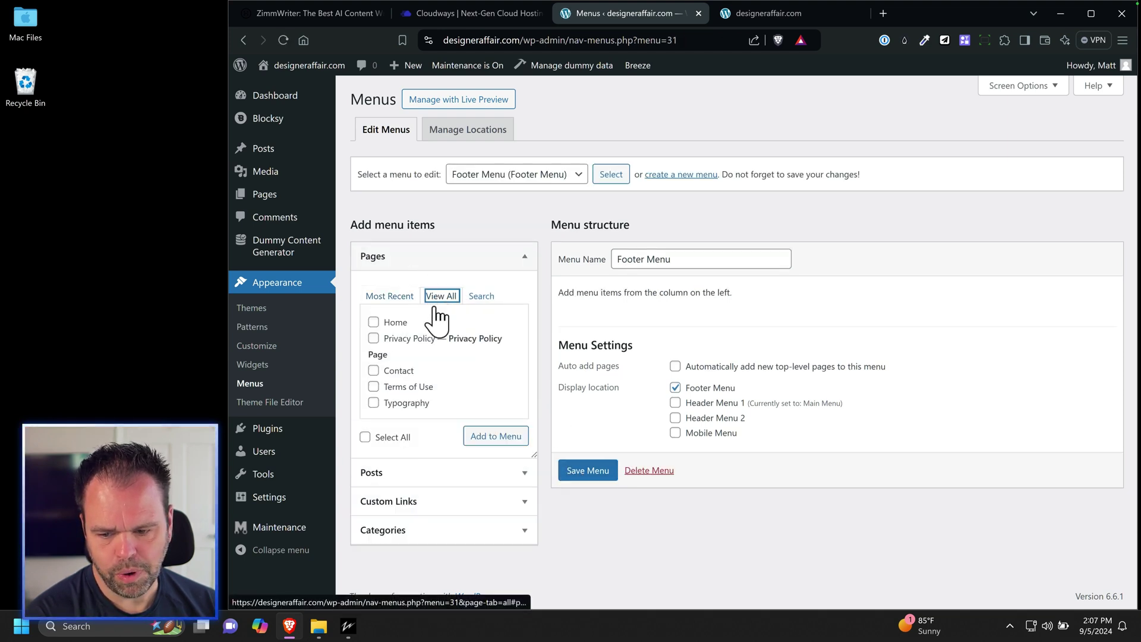
left_click(373, 370)
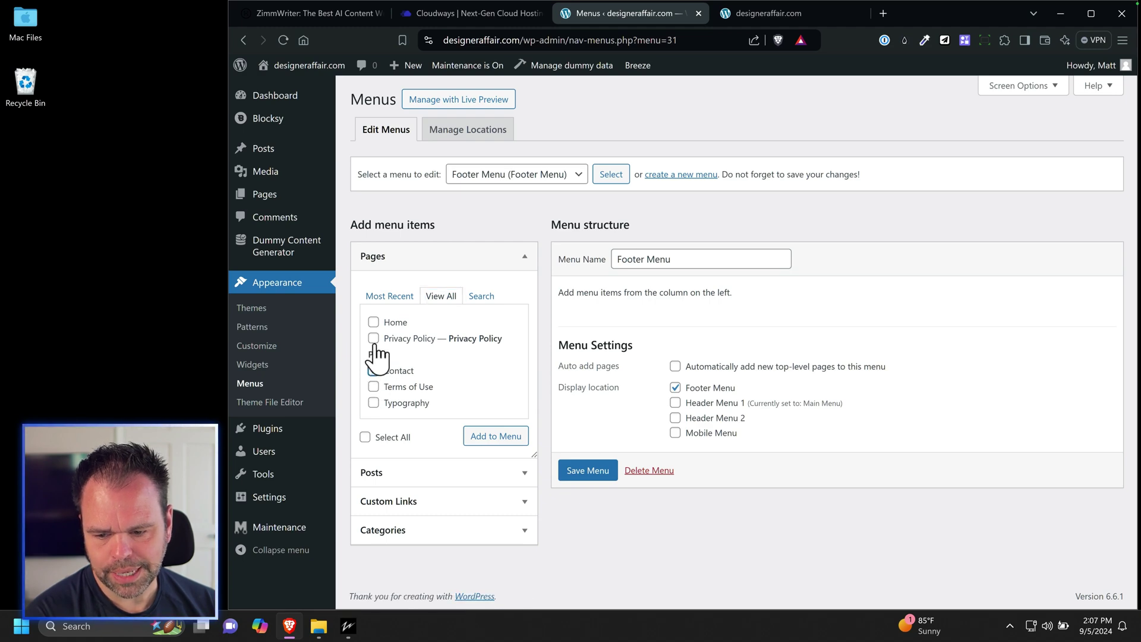
left_click(373, 338)
left_click(373, 386)
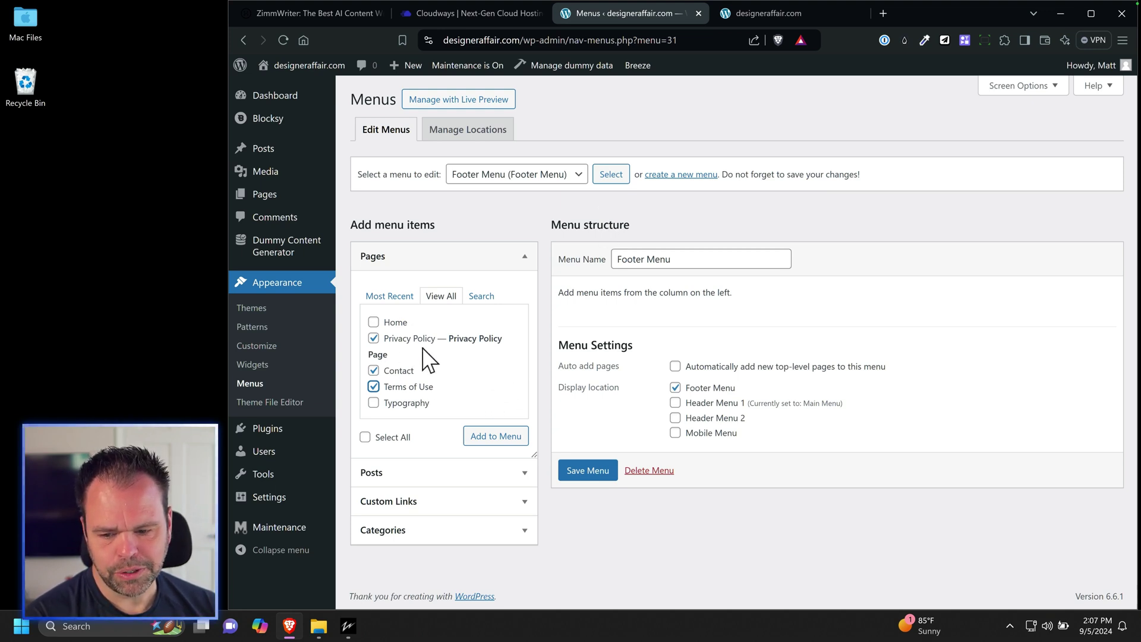
left_click(500, 439)
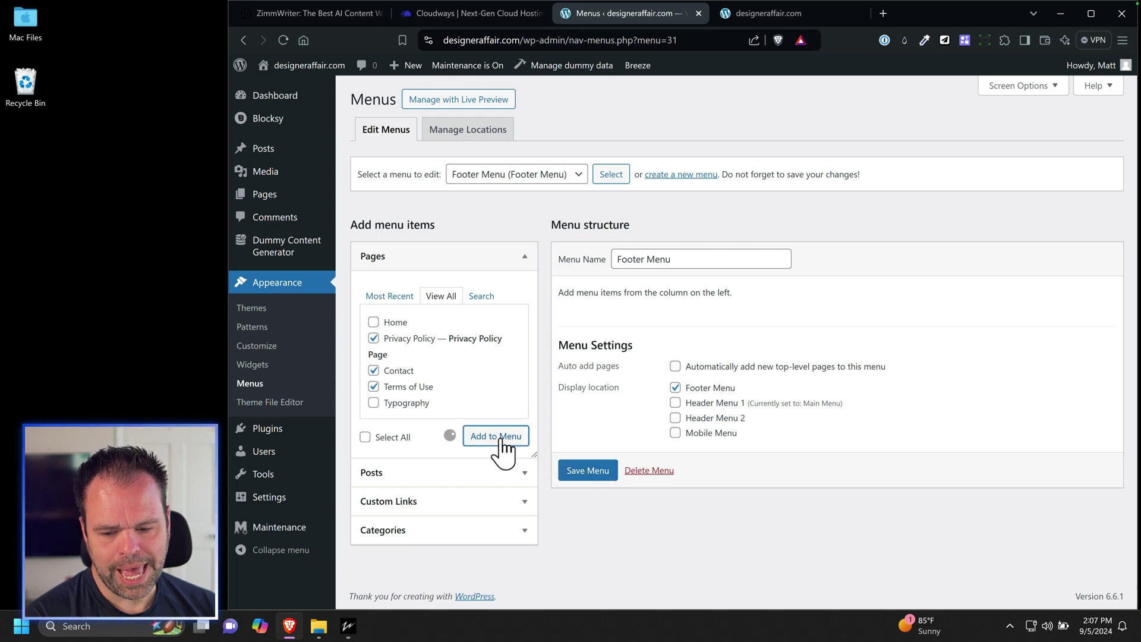
scroll(787, 426, "down", 2)
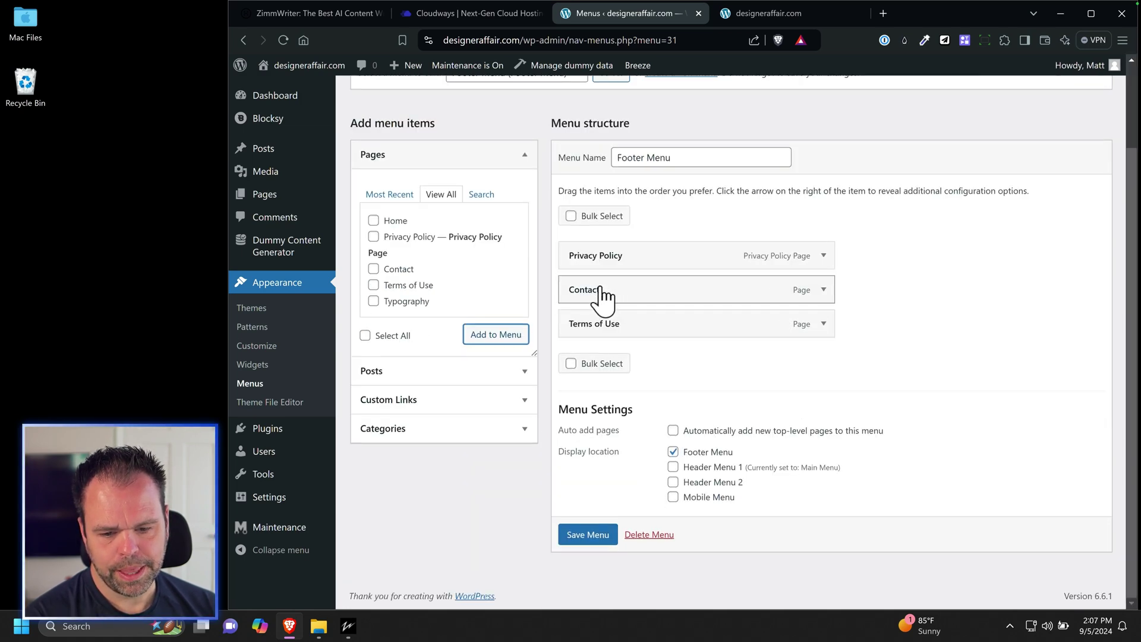
Reorder Footer Menu to Contact, Terms of Use, Privacy Policy and save the menu.
left_click_drag(601, 291, 606, 258)
left_click_drag(601, 328, 603, 301)
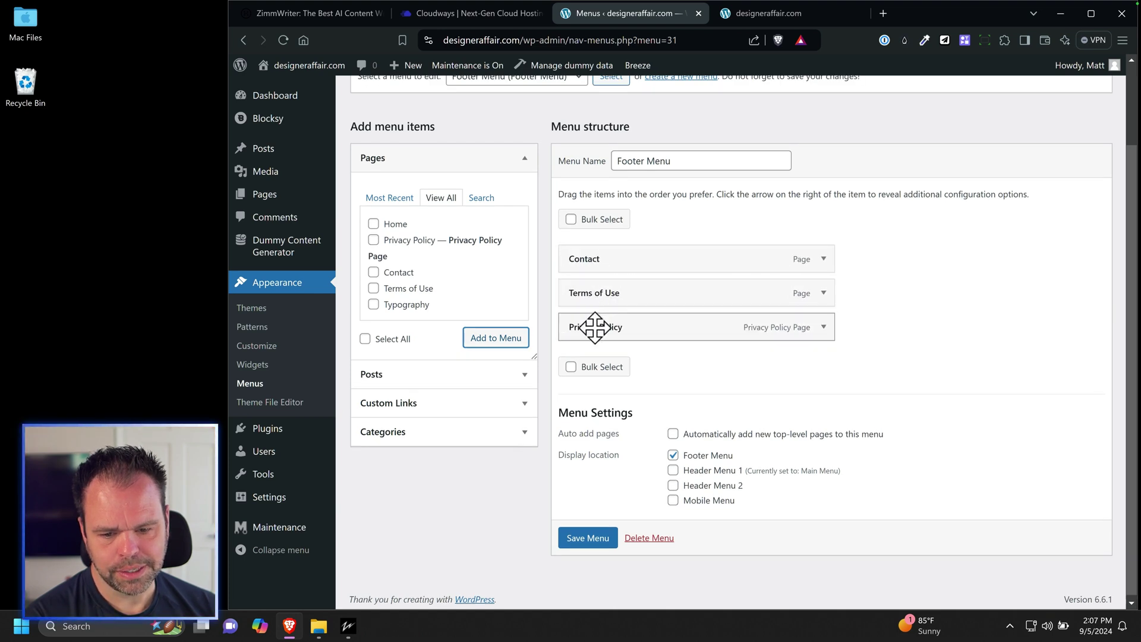
left_click(599, 538)
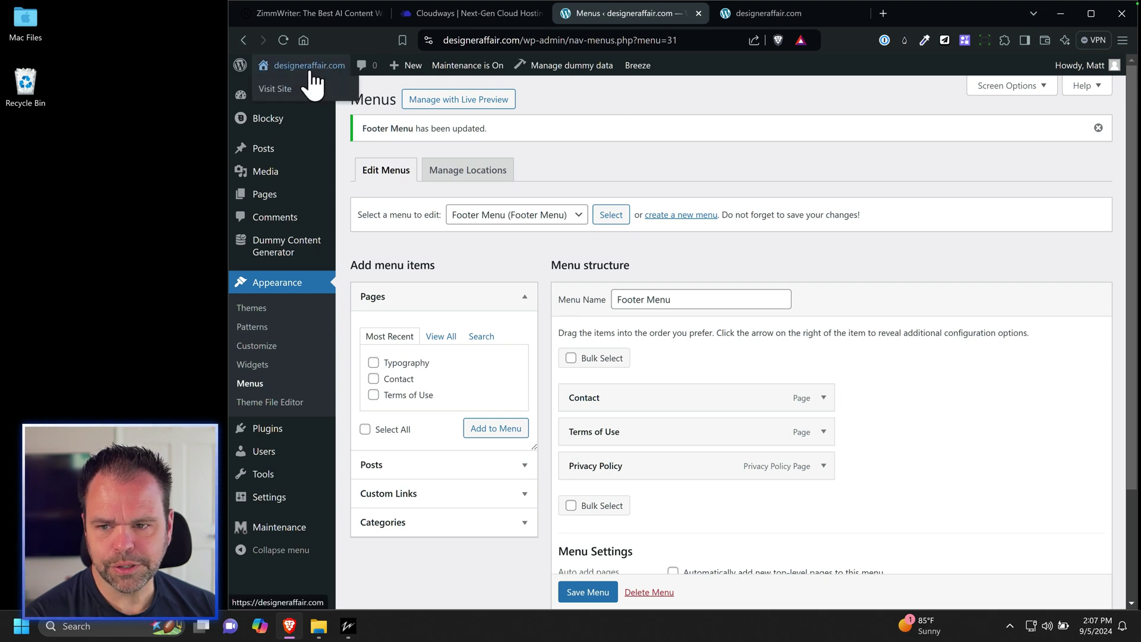
Open the live site in the Customizer and preview it at tablet, mobile and desktop sizes.
left_click(298, 88)
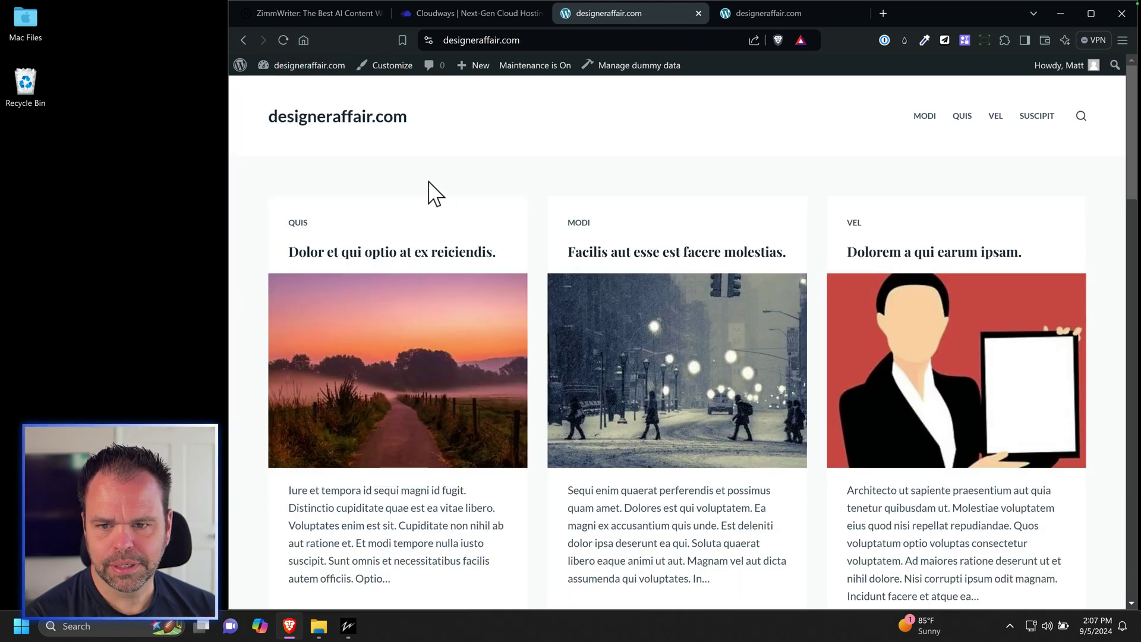
left_click(394, 68)
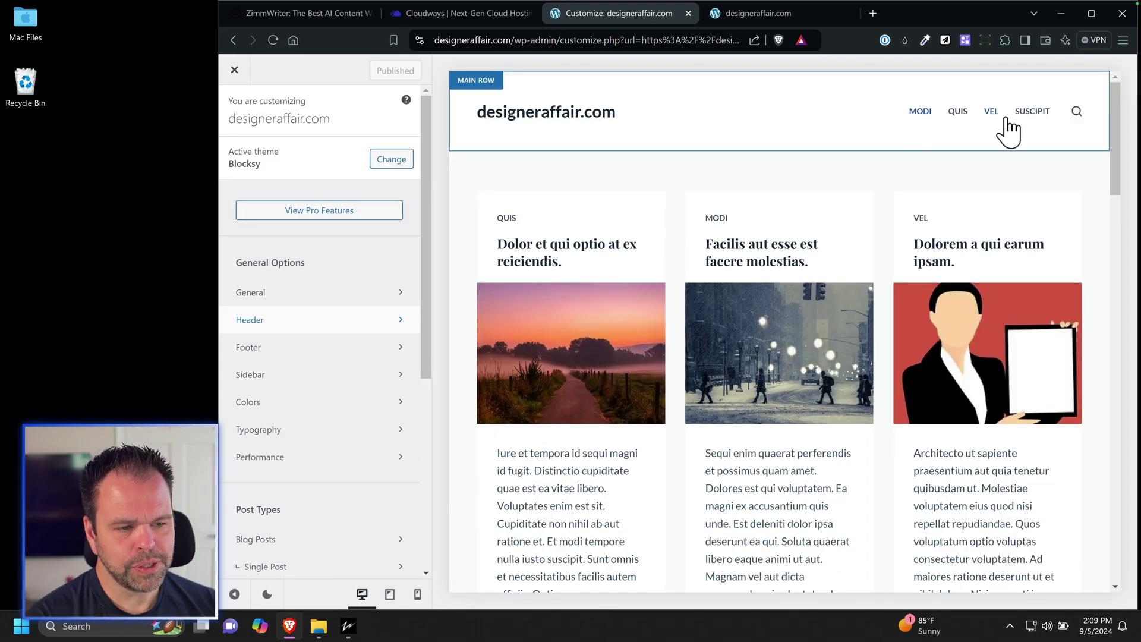
left_click(390, 595)
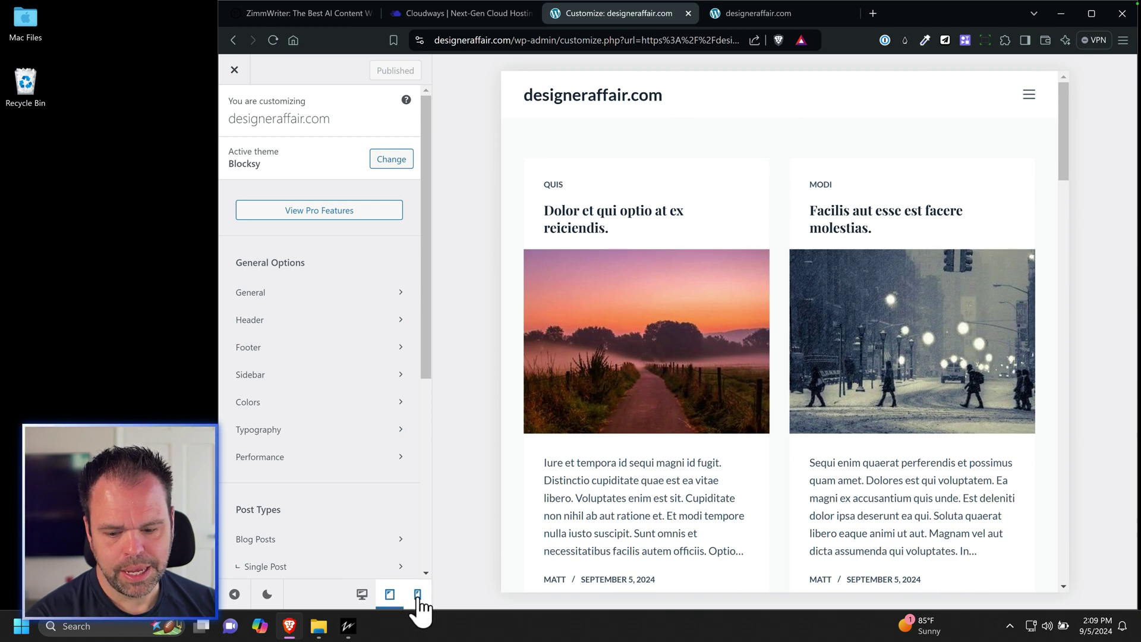
left_click(418, 595)
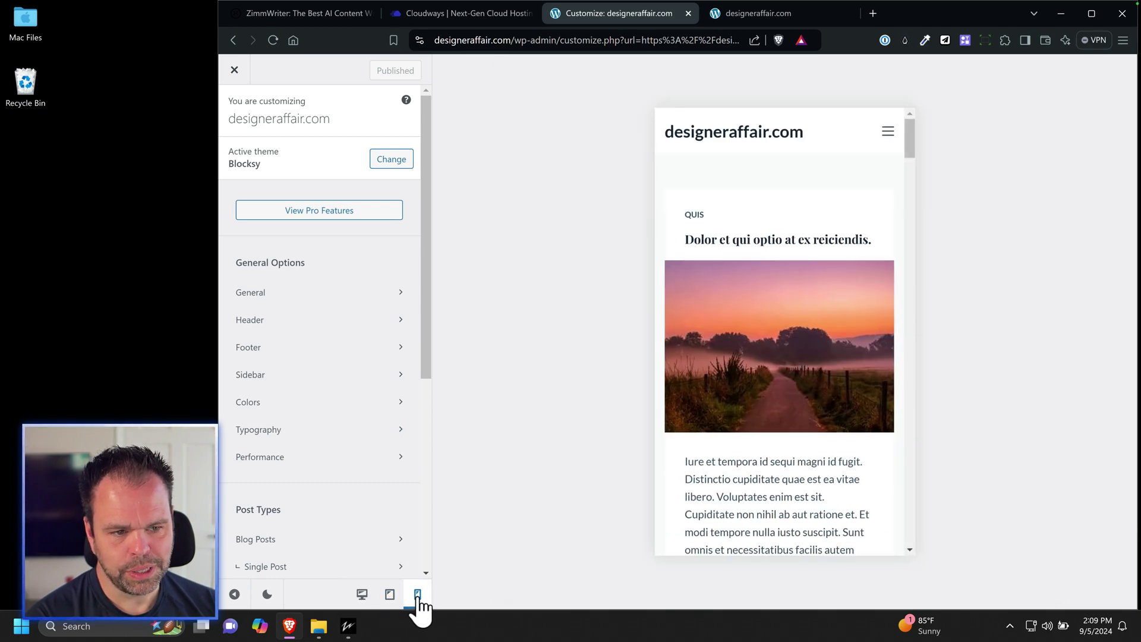
left_click(362, 594)
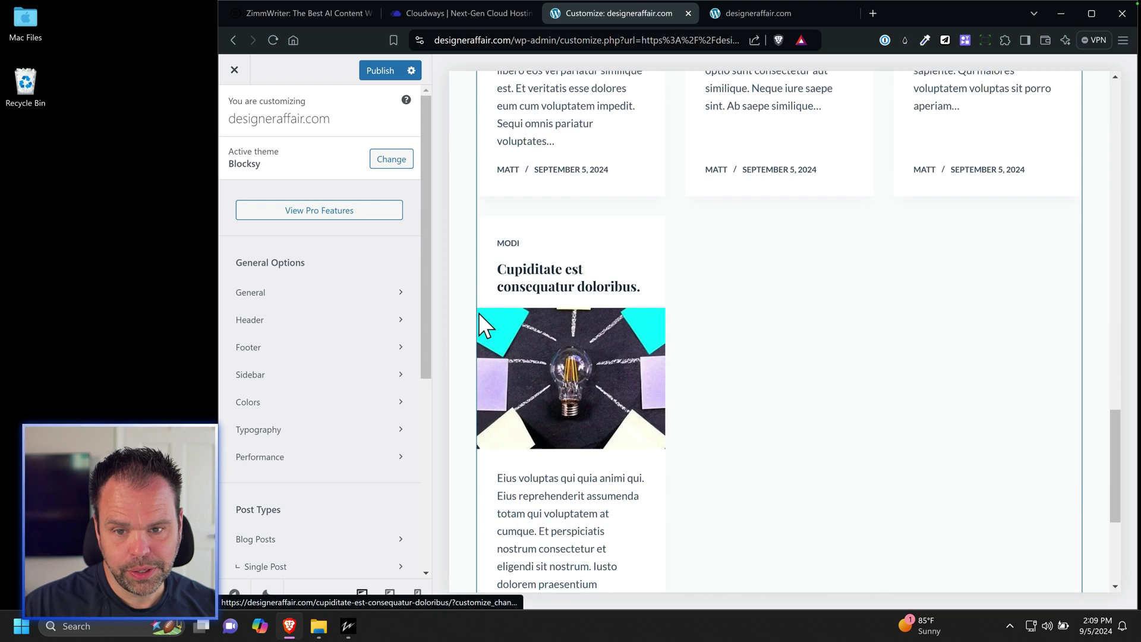
Open the footer for editing and place the Menu element in the centre column of its middle row.
scroll(485, 326, "down", 4)
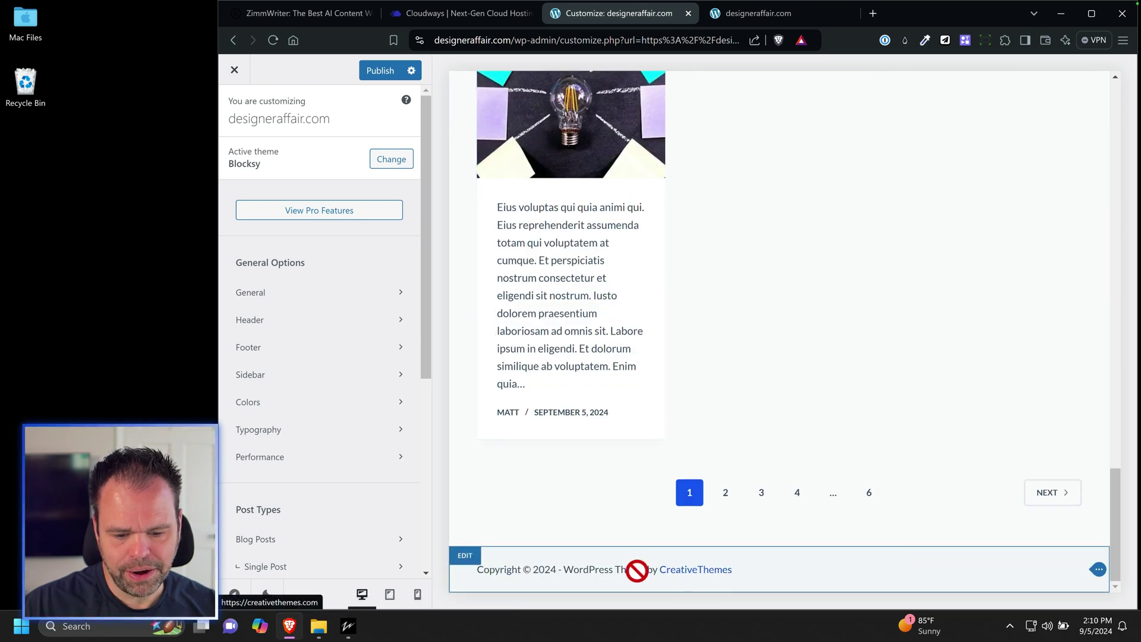
left_click(467, 557)
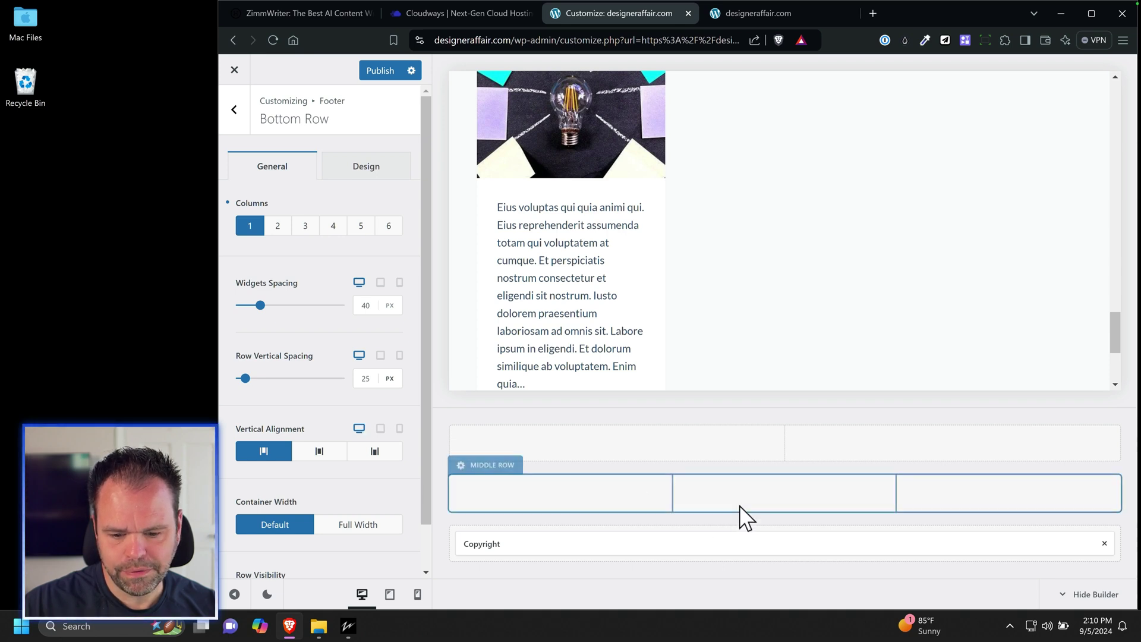
left_click(501, 471)
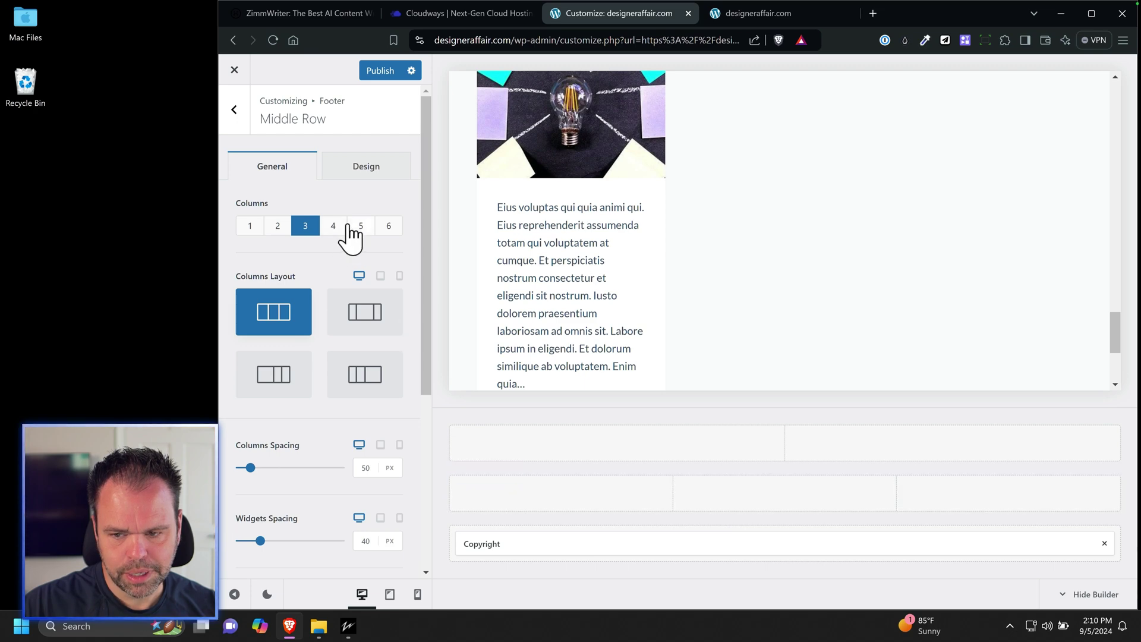
left_click(235, 113)
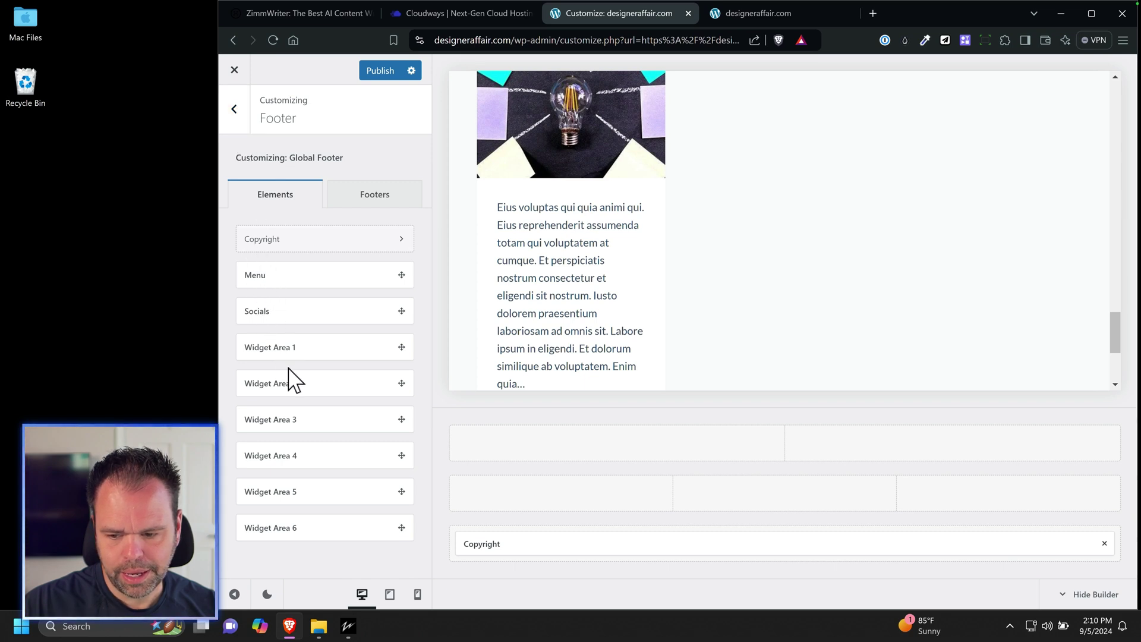
left_click_drag(267, 275, 795, 495)
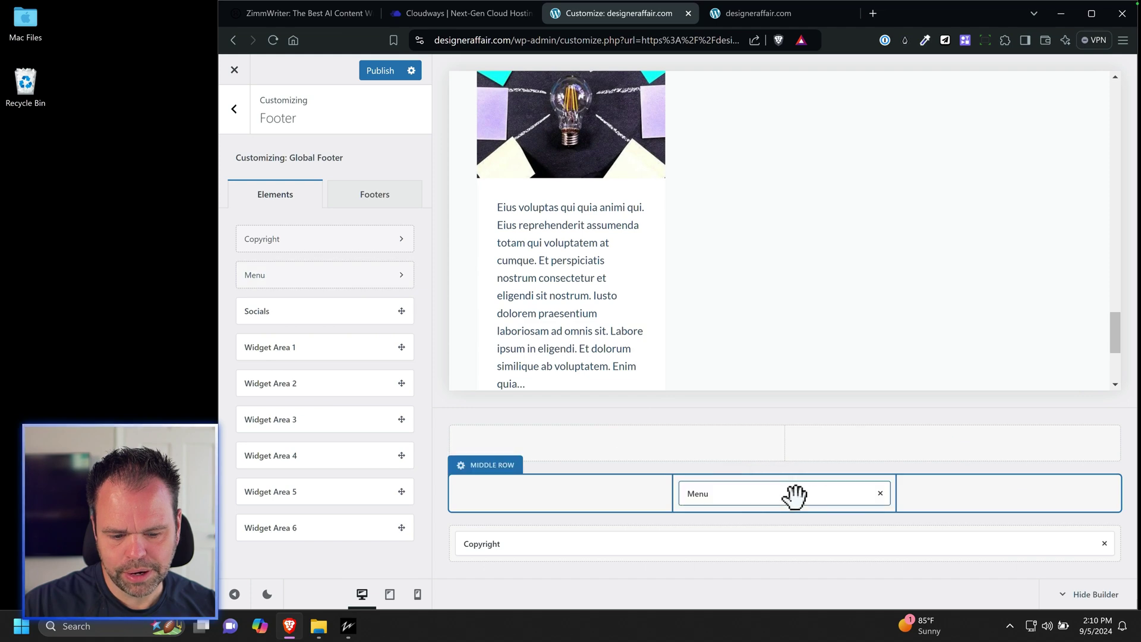
Assign Footer Menu to the Menu element in the footer's middle row and check it in the preview.
left_click(778, 493)
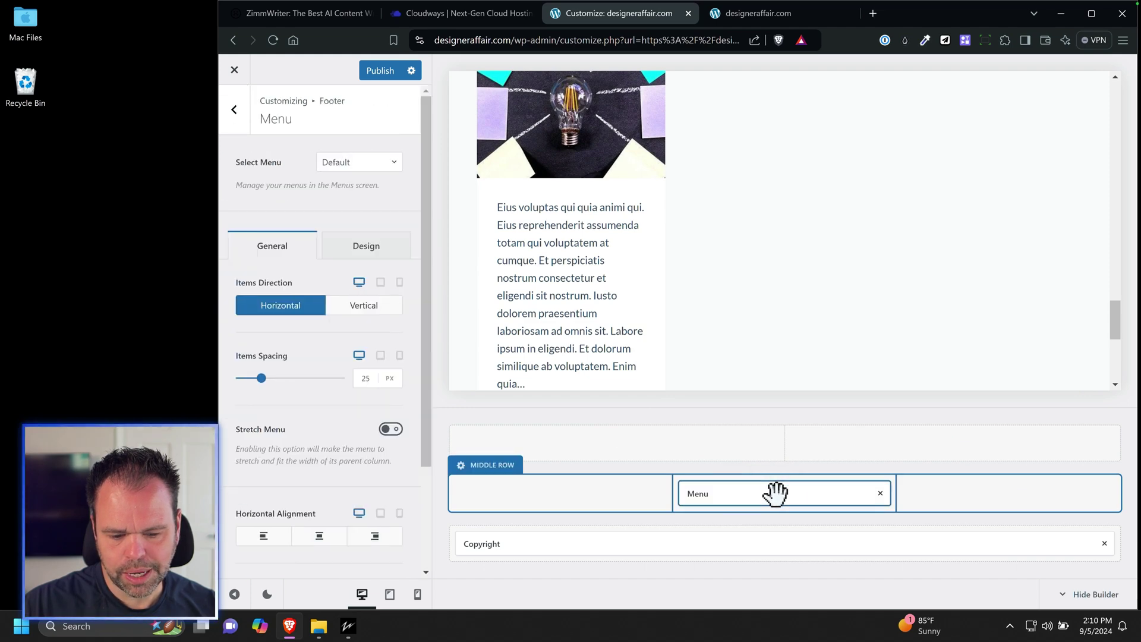
left_click(363, 169)
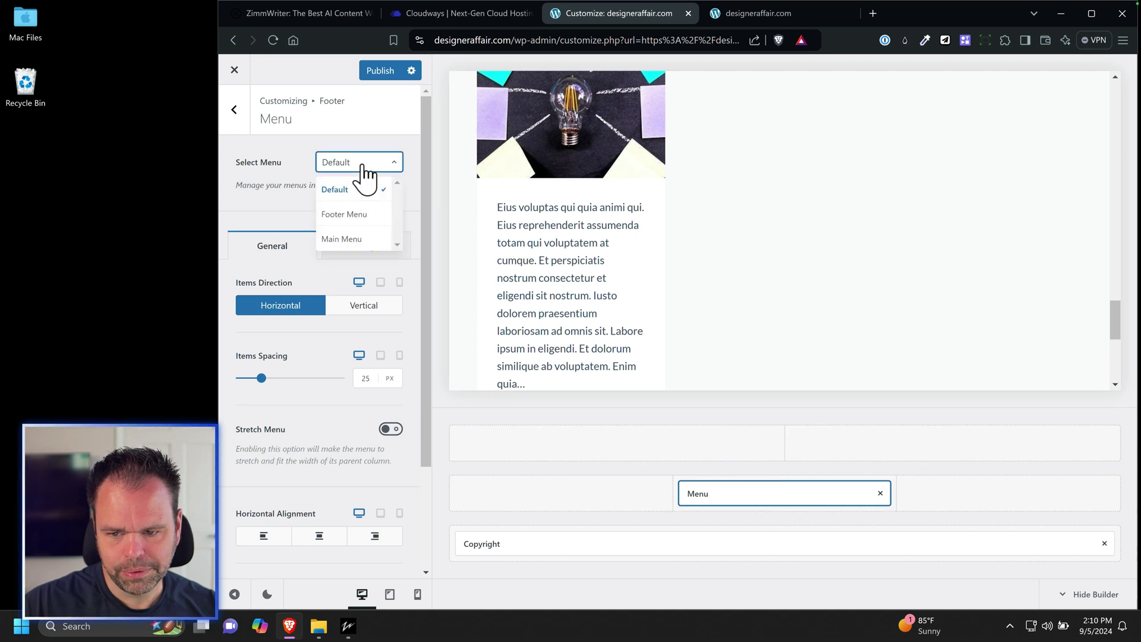
left_click(356, 217)
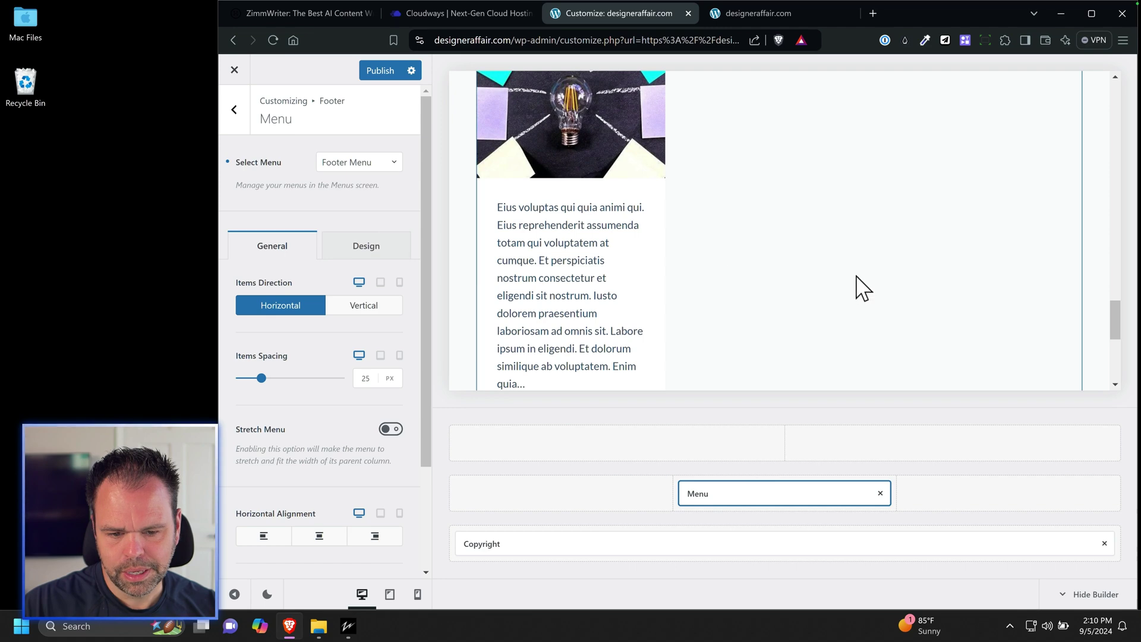
scroll(781, 205, "down", 5)
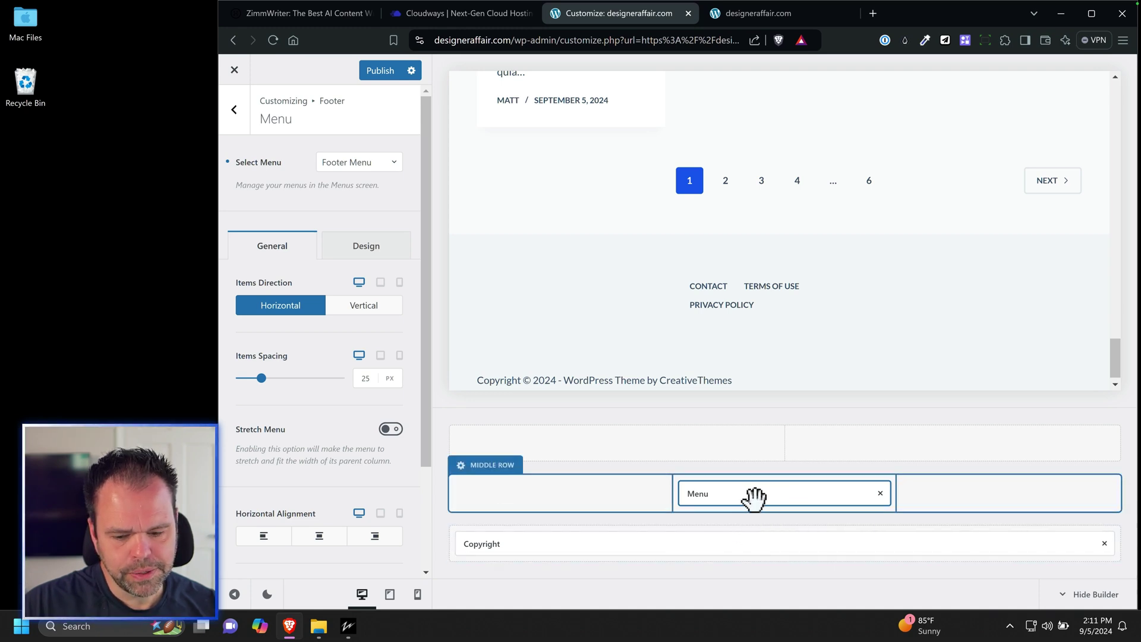
Give the footer's middle row a wide centre column and try the vertical direction for its menu items before restoring horizontal.
left_click(493, 469)
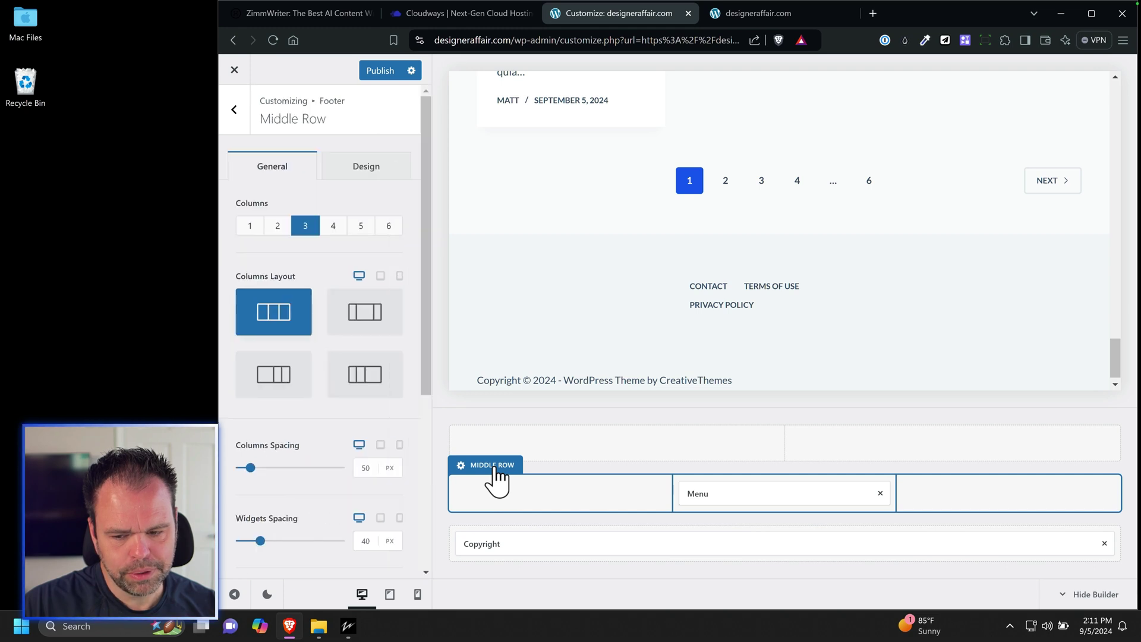
left_click(367, 321)
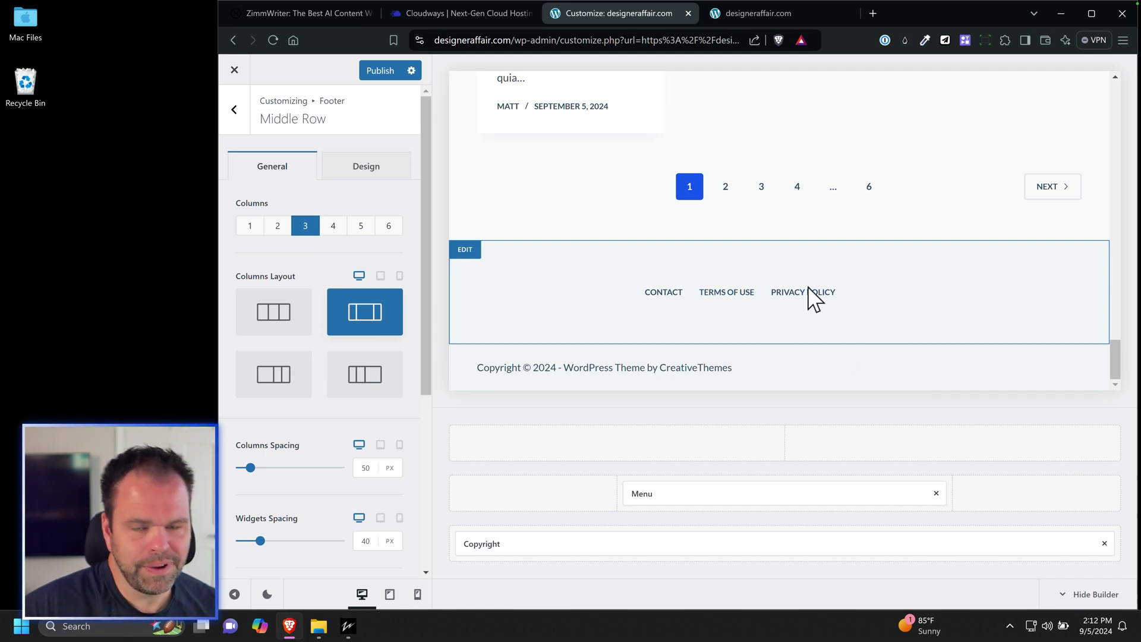
left_click(680, 495)
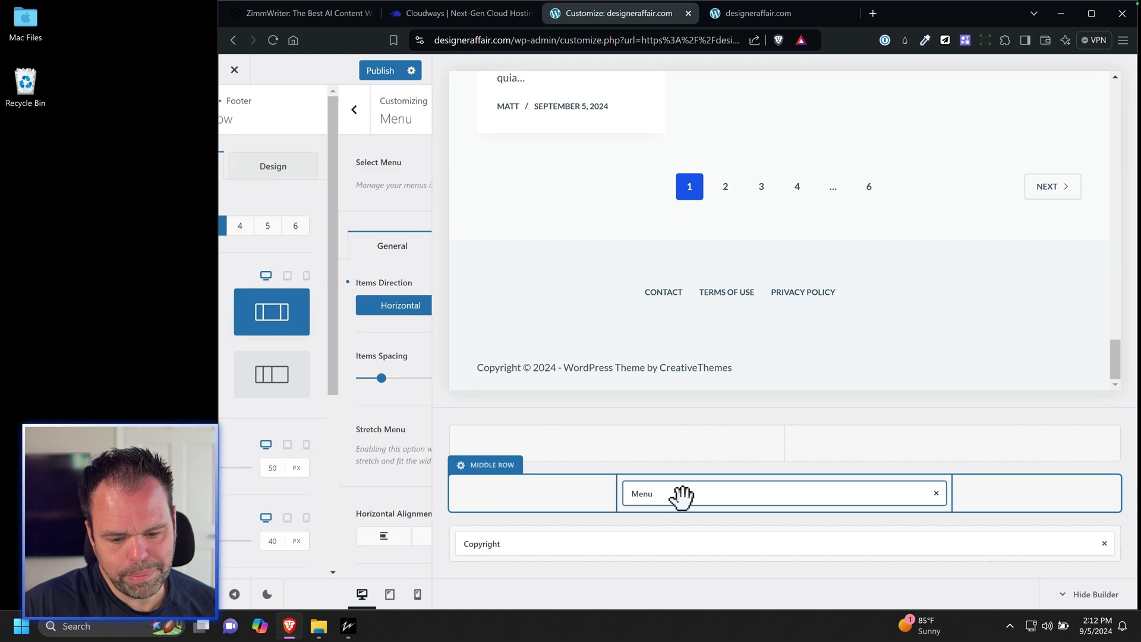
left_click(361, 307)
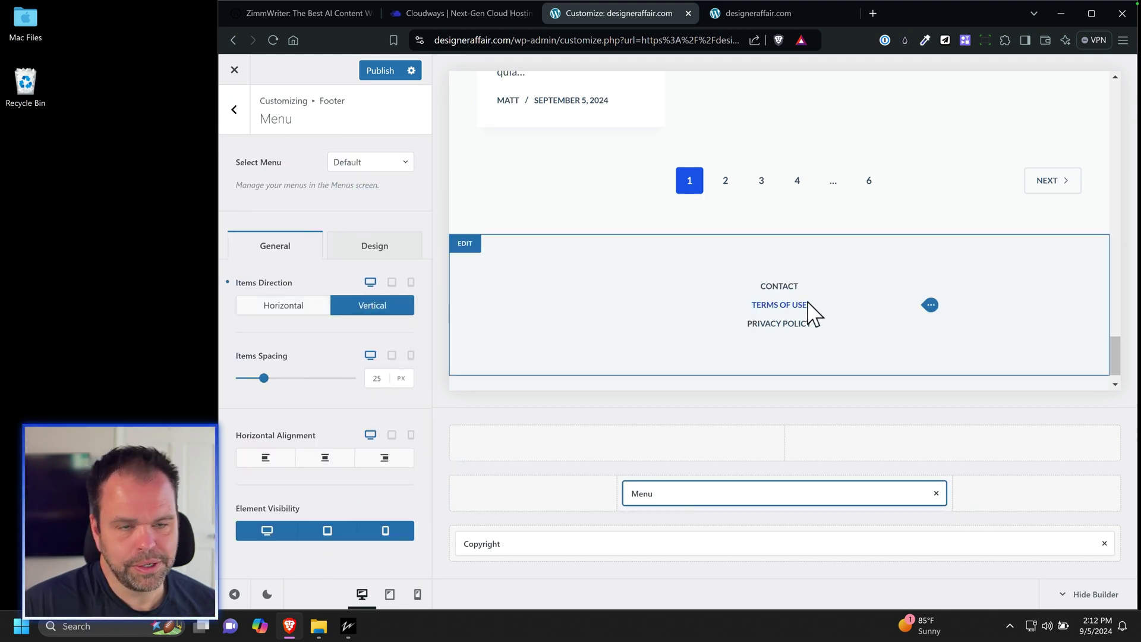
left_click(274, 307)
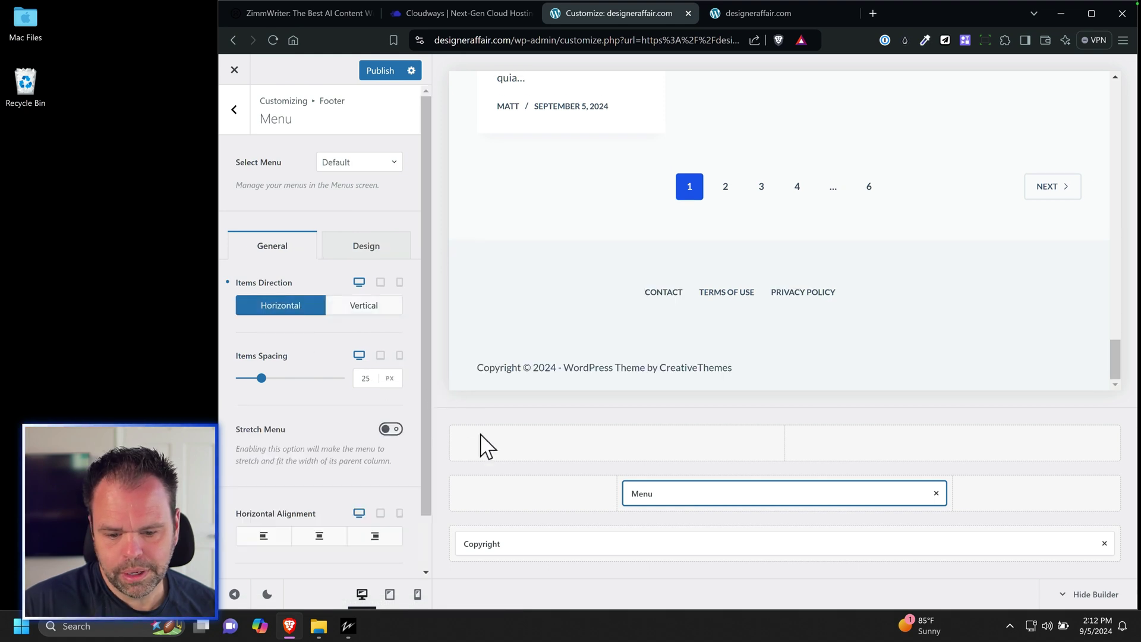
Reduce the footer's middle row to 1 column.
mouse_move(563, 489)
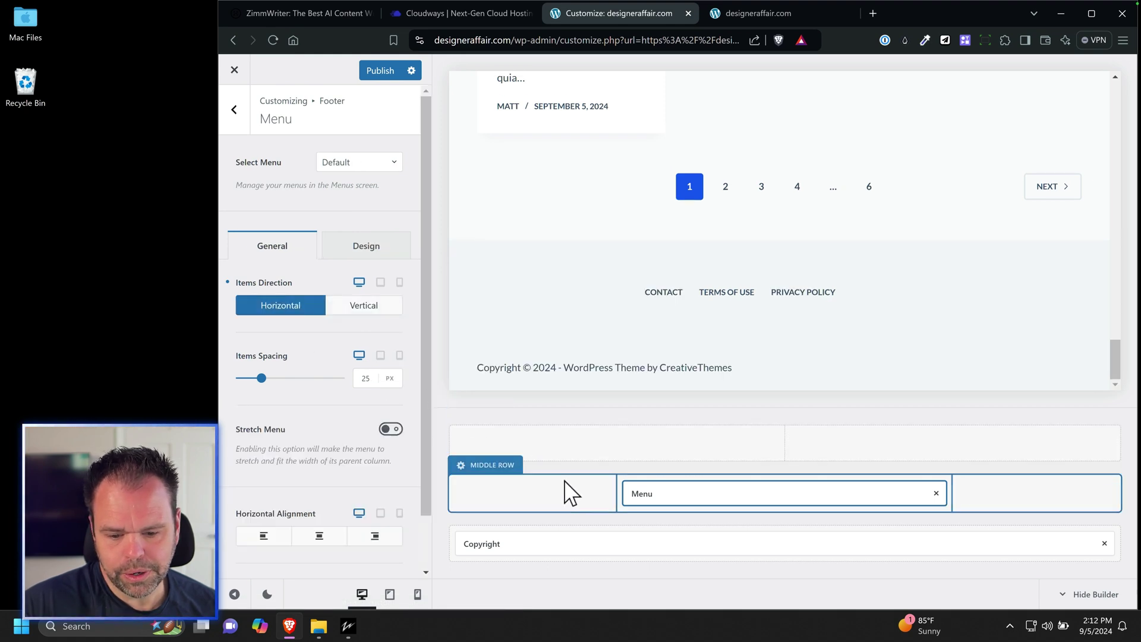
left_click(494, 476)
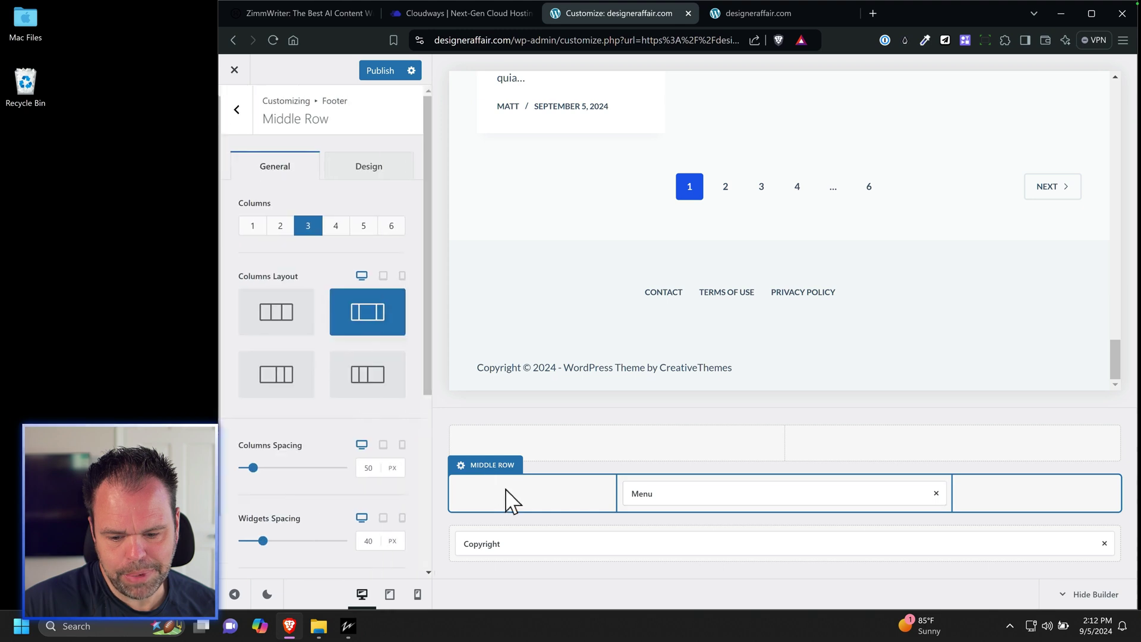
left_click(250, 227)
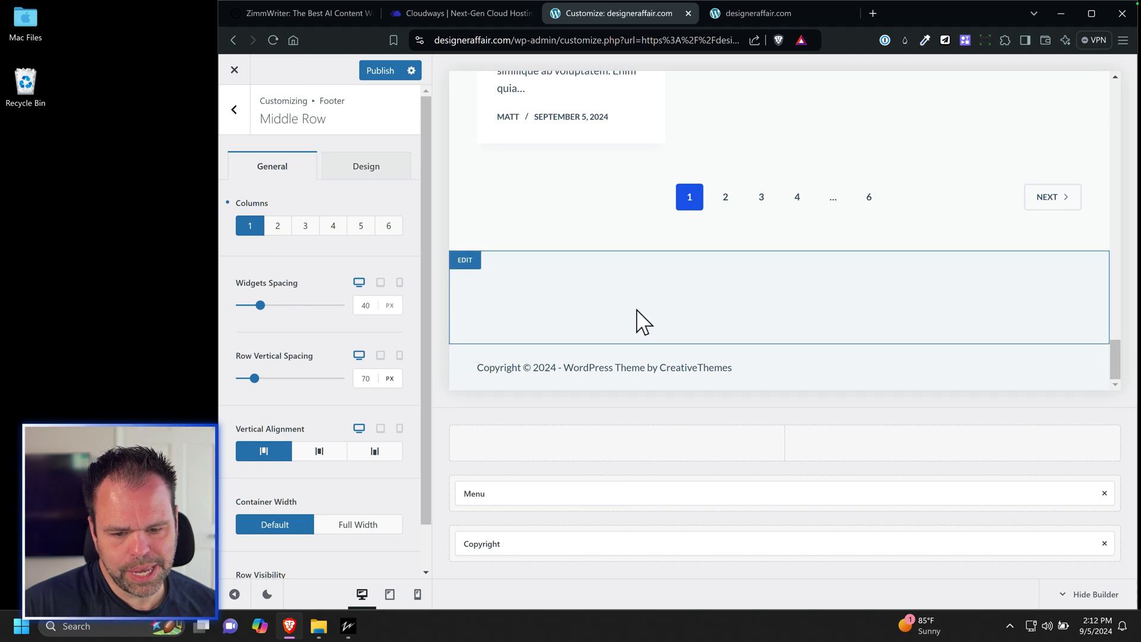
Select Footer Menu for the footer's Menu element and centre it horizontally.
left_click(530, 492)
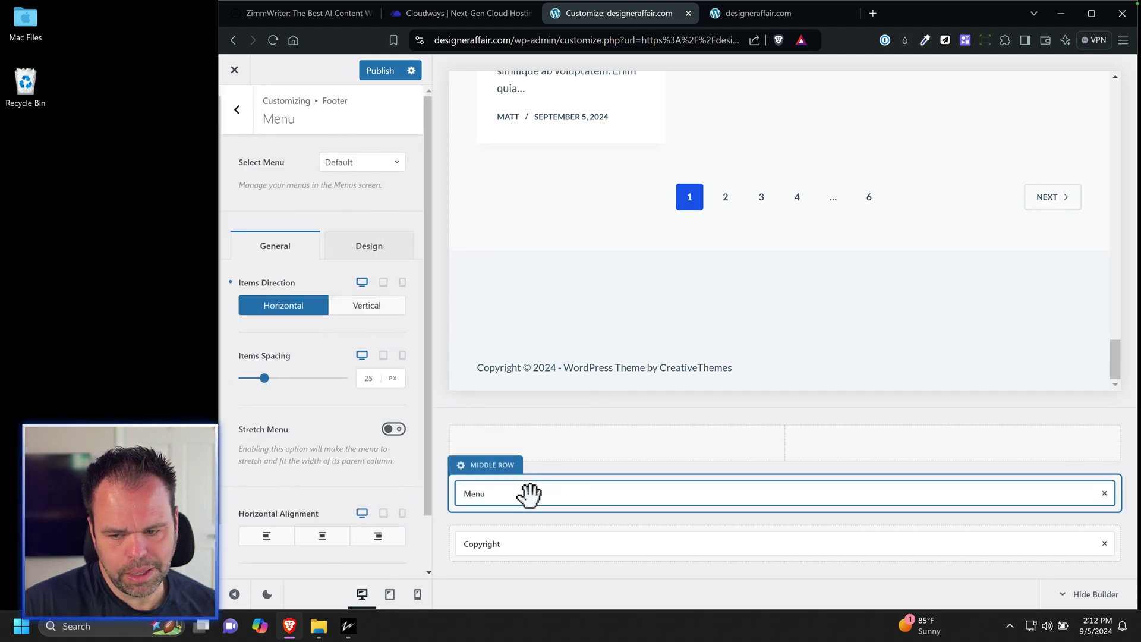
left_click(360, 163)
left_click(348, 213)
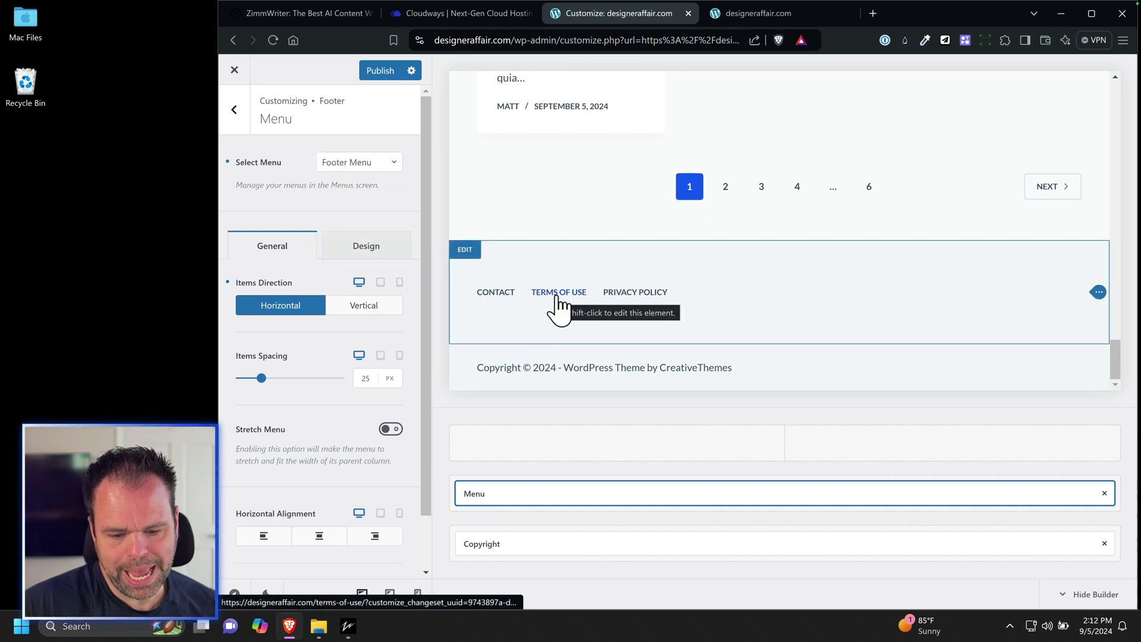
scroll(337, 500, "down", 1)
scroll(337, 499, "down", 1)
left_click(326, 484)
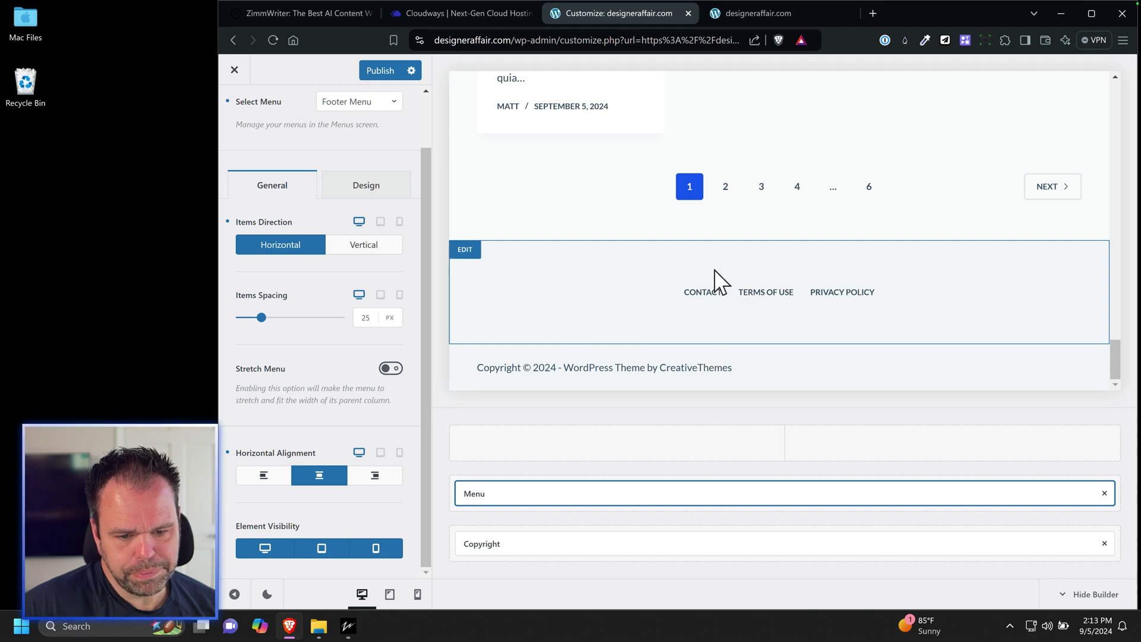
left_click(731, 278)
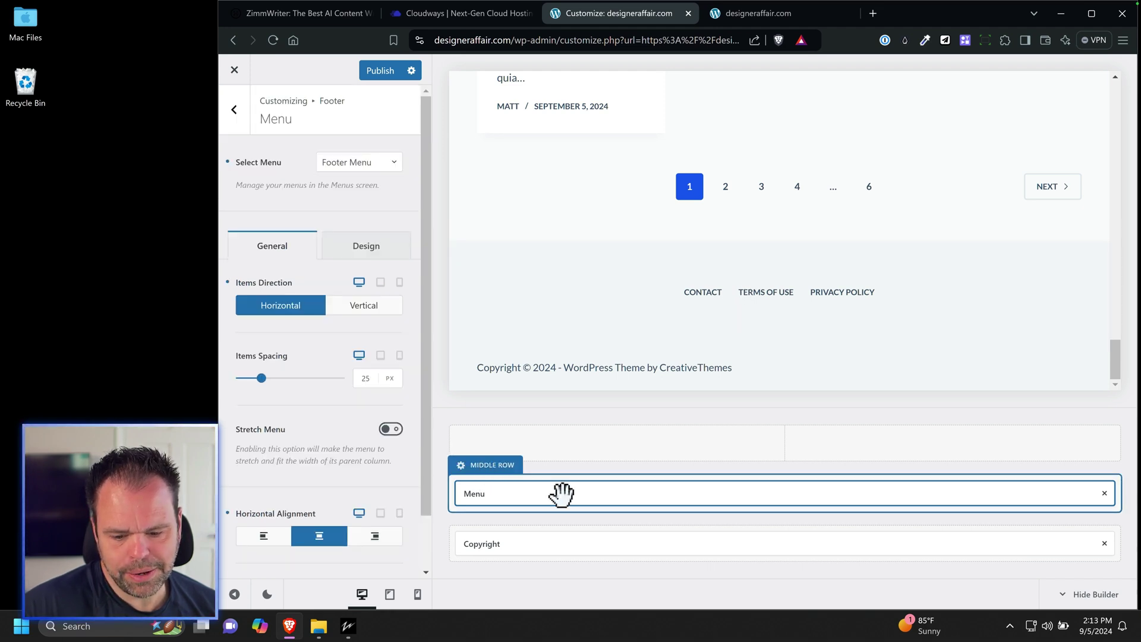
Set the row vertical spacing of the footer's middle row to 50 px.
left_click(496, 467)
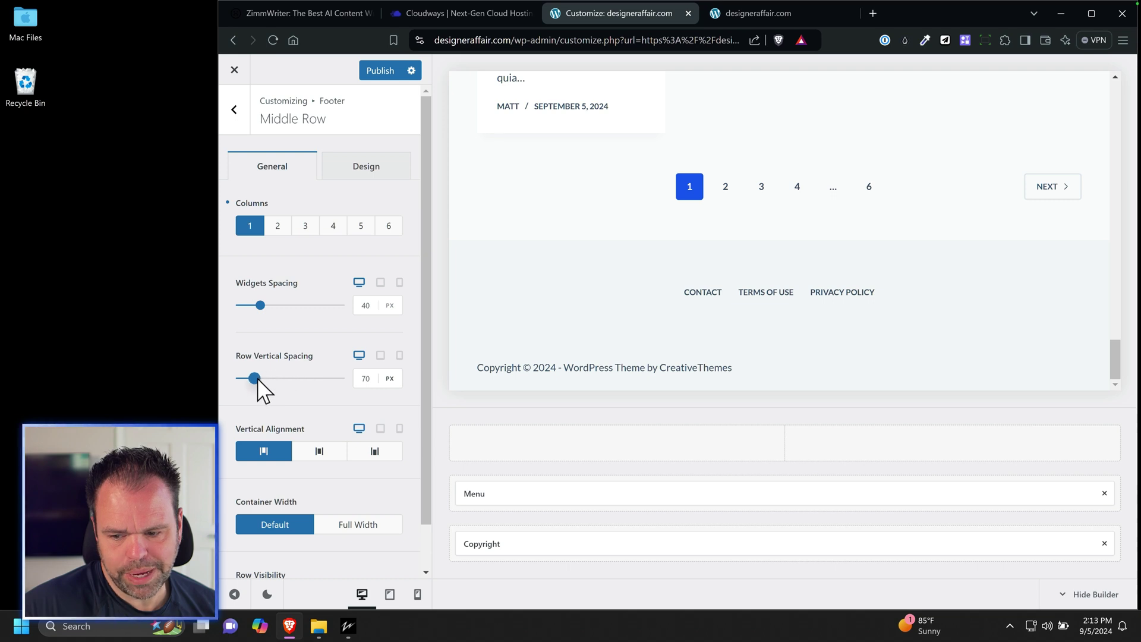
left_click_drag(256, 378, 247, 379)
left_click(357, 378)
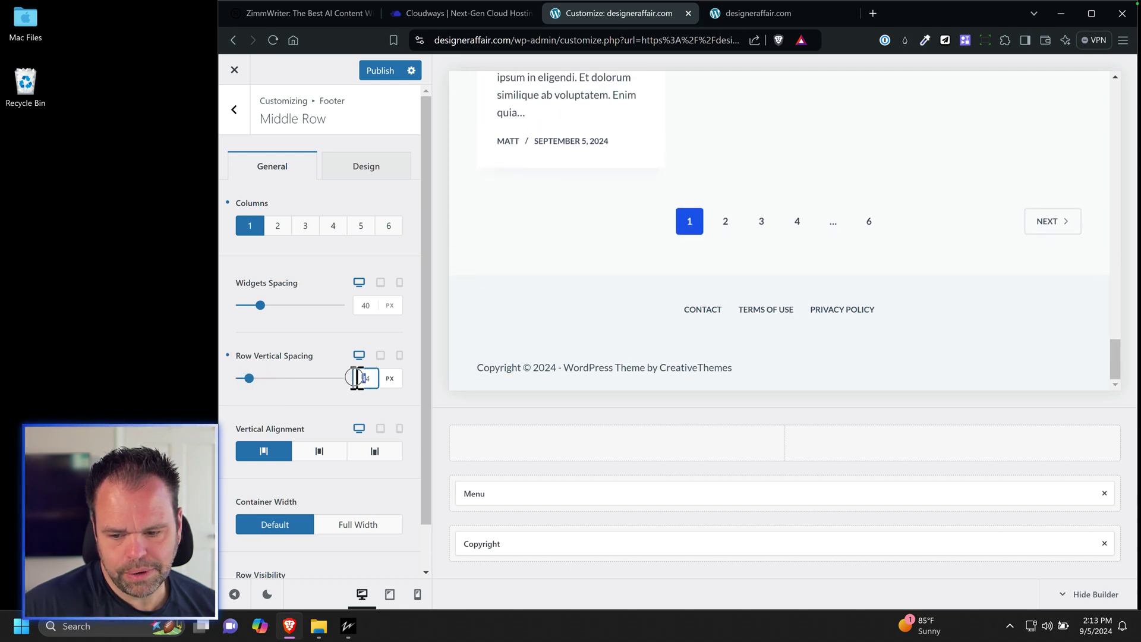
type("50")
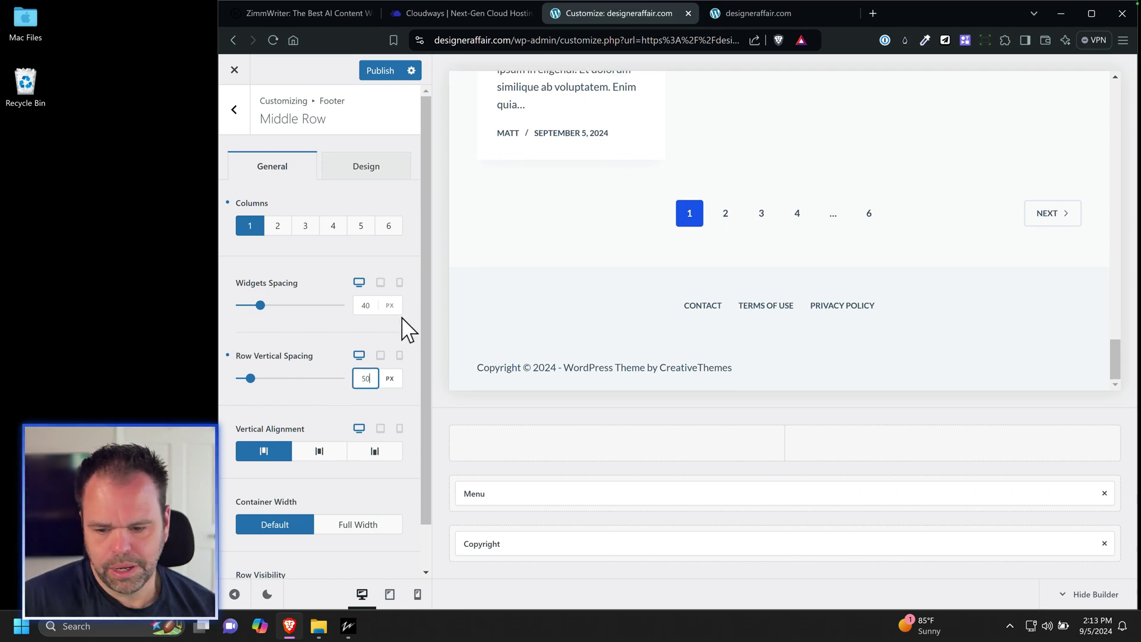
Check the footer at tablet size and set the middle row's desktop vertical spacing to 40 px.
left_click(380, 356)
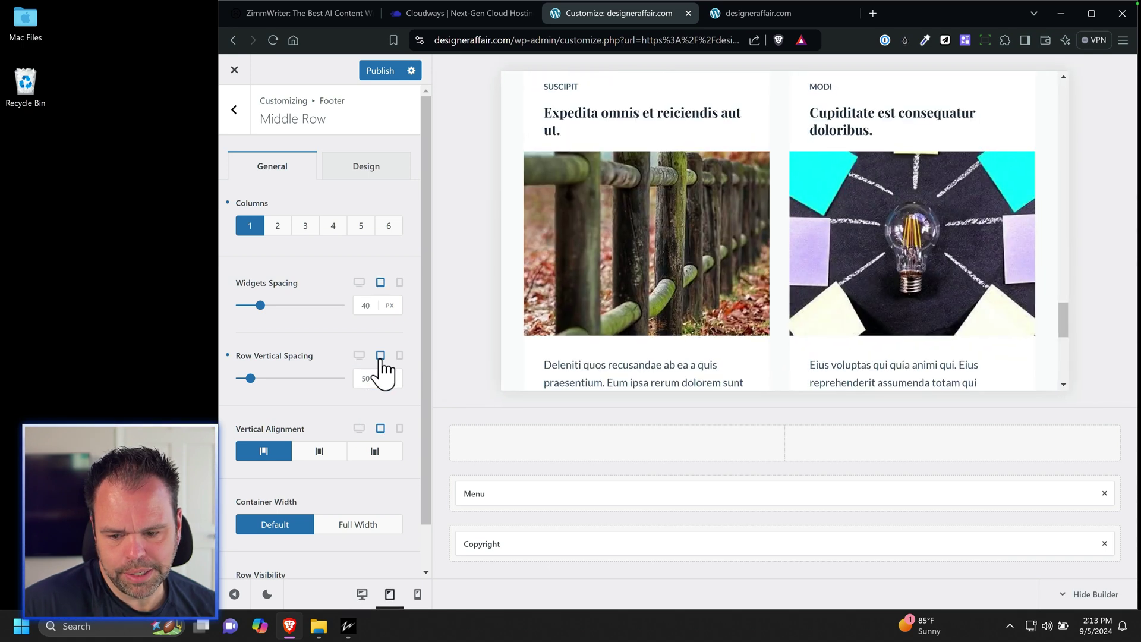
scroll(720, 314, "down", 7)
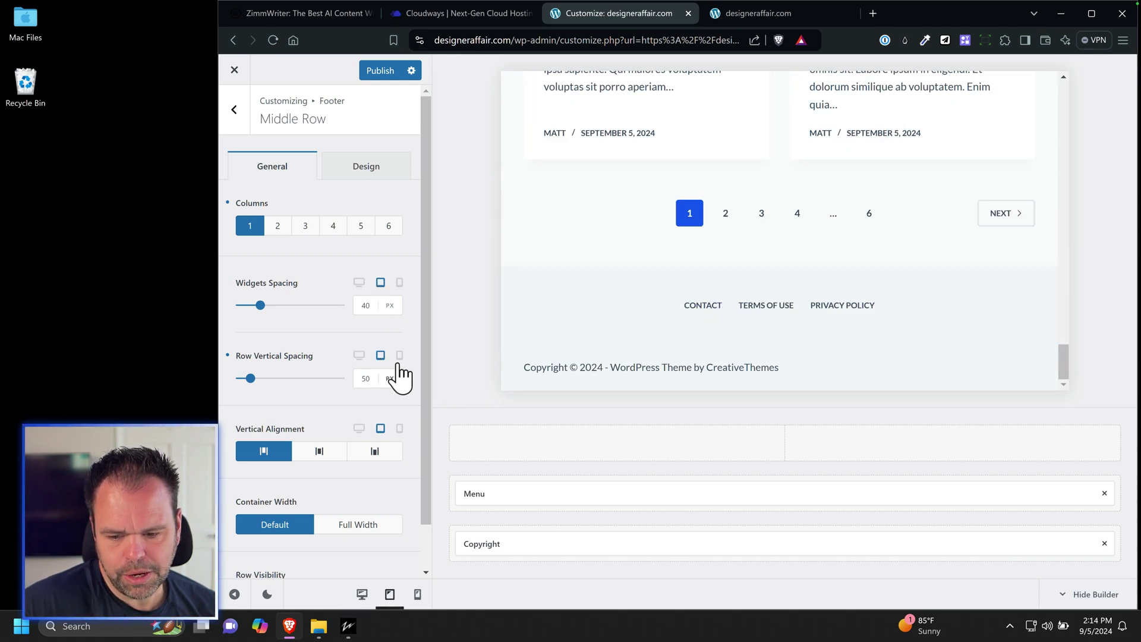
left_click(358, 357)
left_click(366, 378)
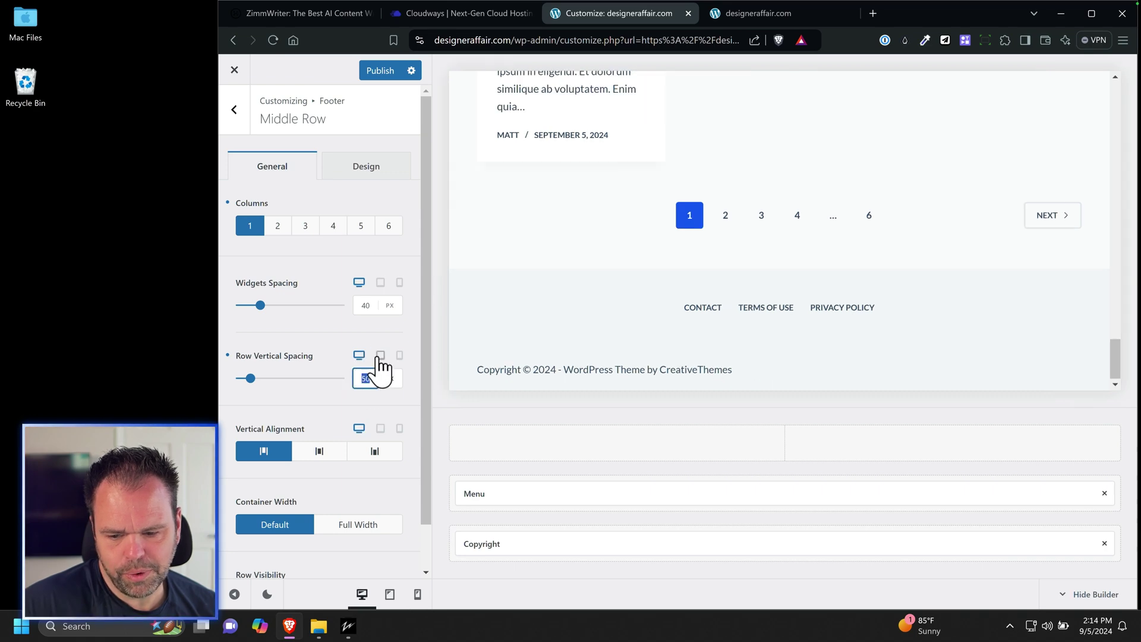
type("40")
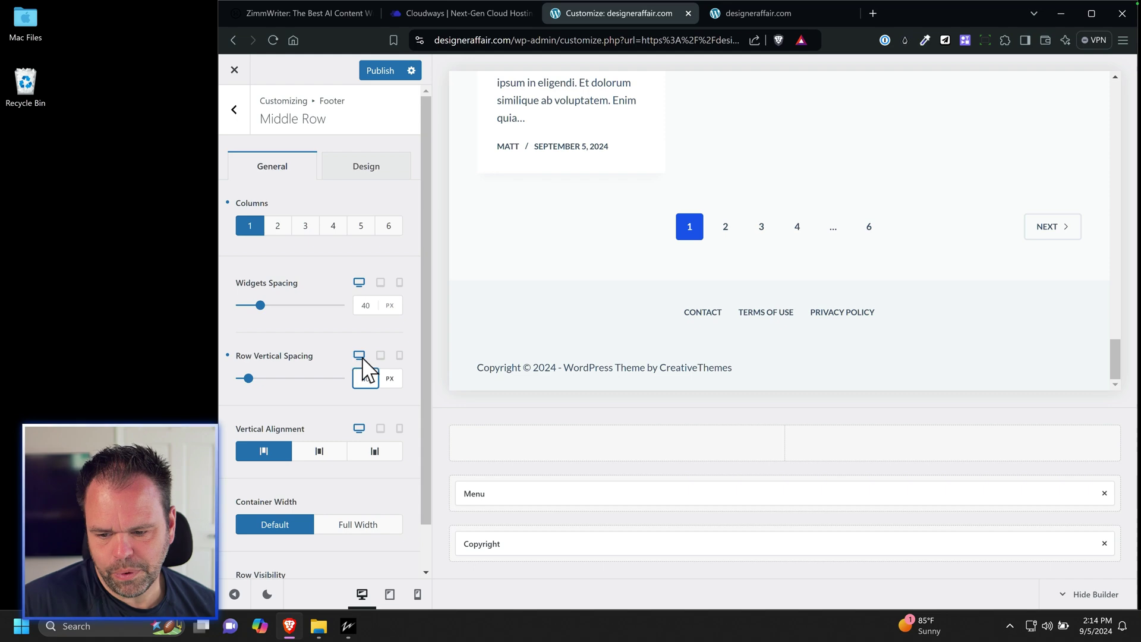
Check the footer's middle row at tablet and phone size and open the bottom row's settings.
left_click(381, 357)
left_click(399, 355)
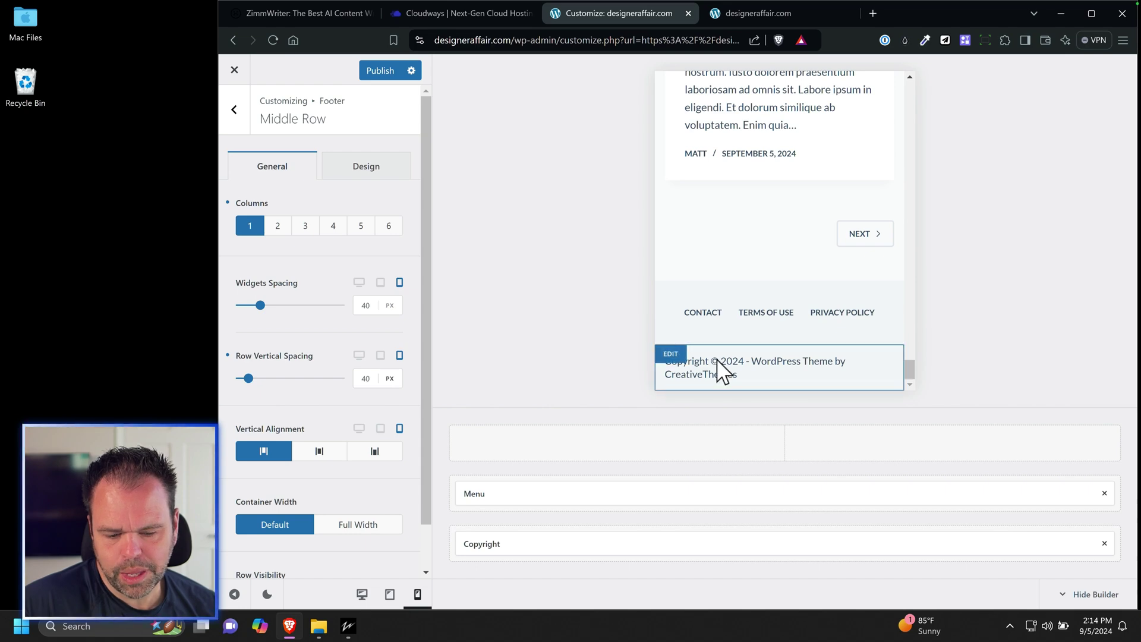
left_click(664, 356)
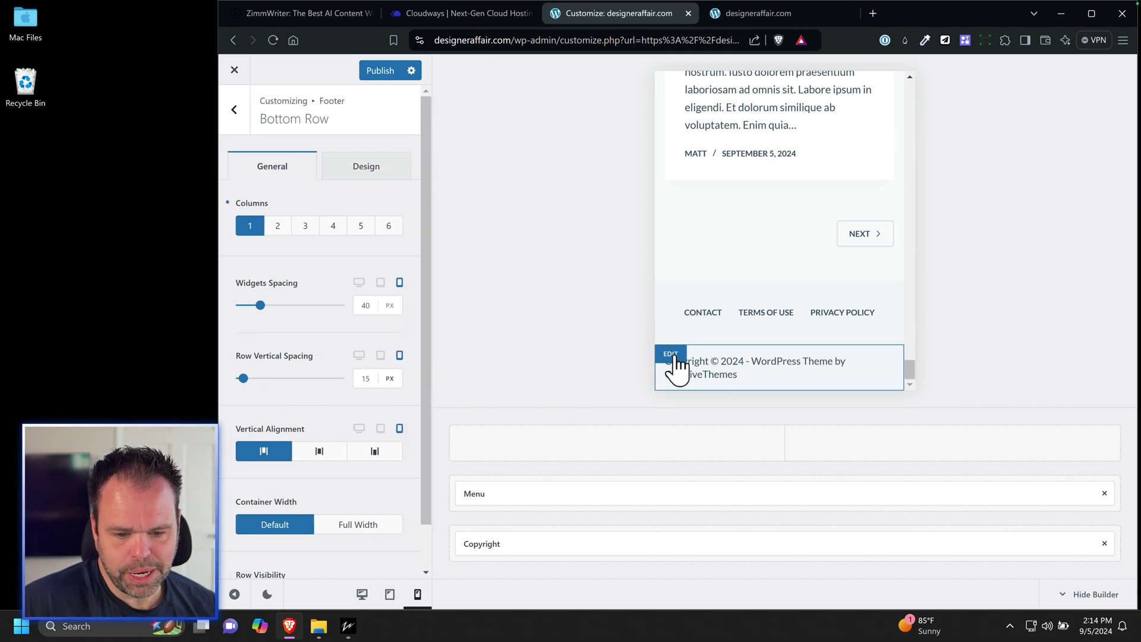
scroll(357, 363, "down", 1)
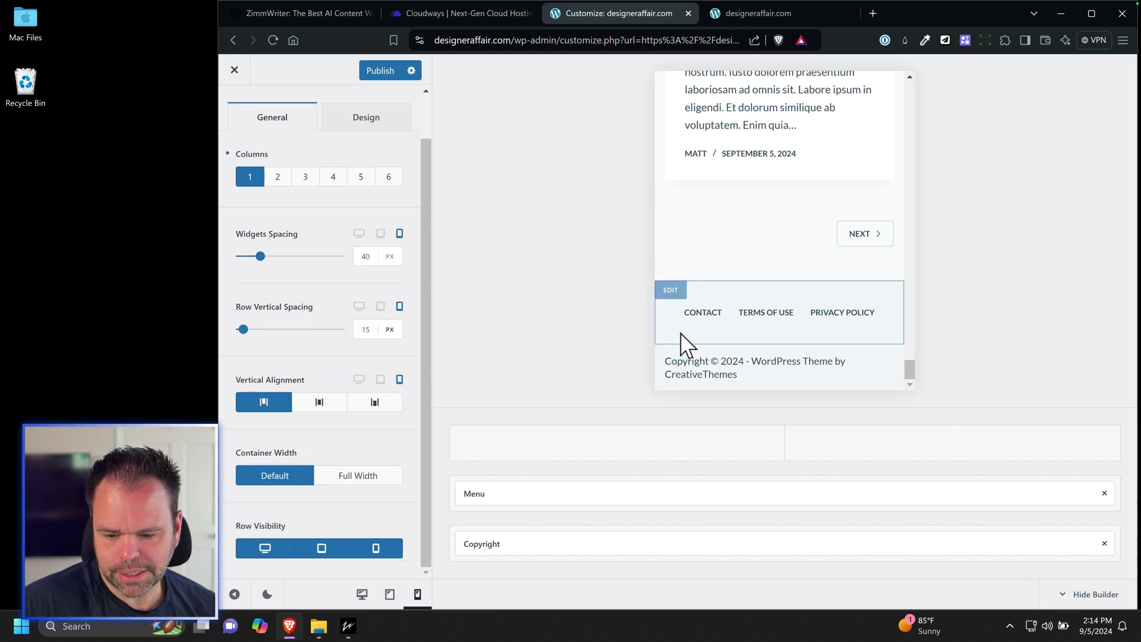
Replace the theme credit in the footer's Copyright text with DesignAffair.com, keeping the copyright symbol and {current_year}.
left_click(666, 544)
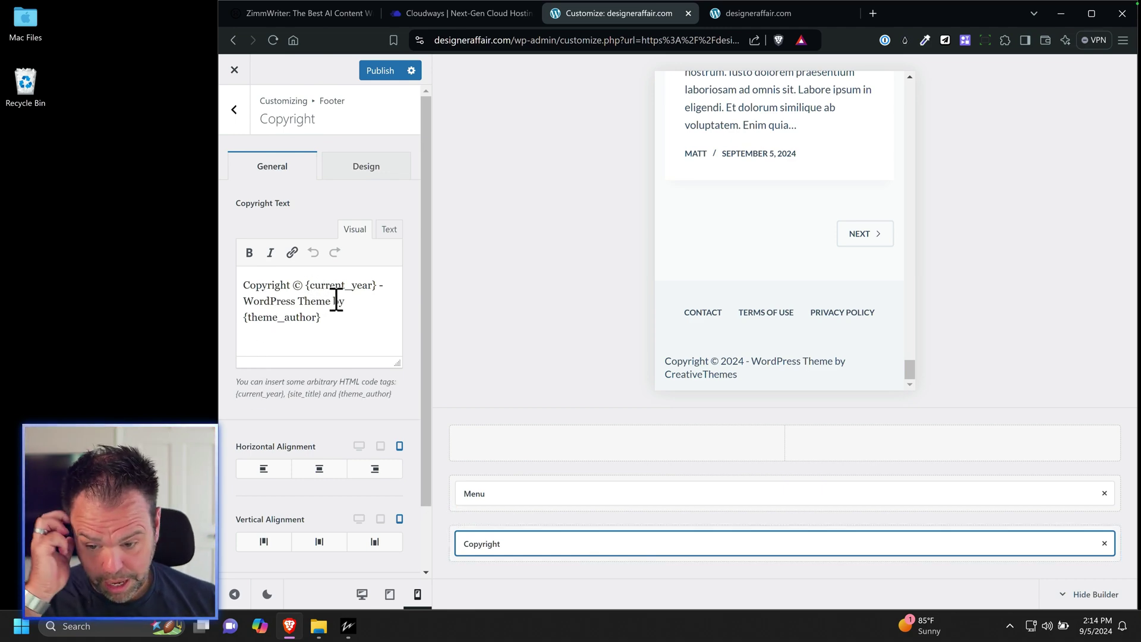
left_click(226, 301, "shift")
type("DesignAffair.co")
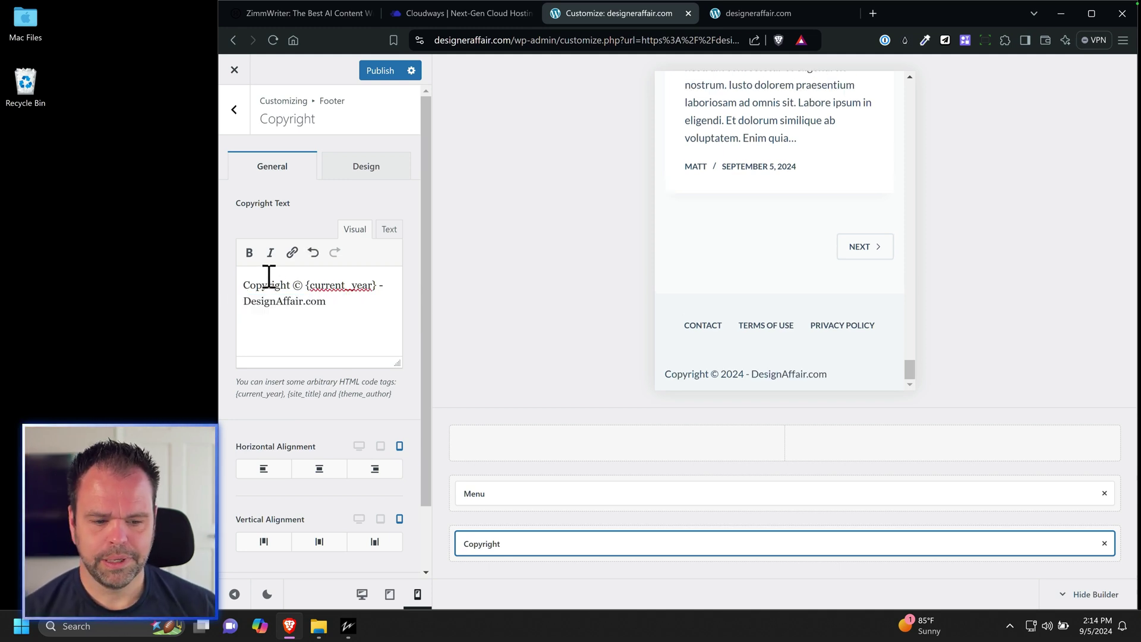
Centre the Copyright element horizontally at phone size and publish the footer changes.
left_click(324, 471)
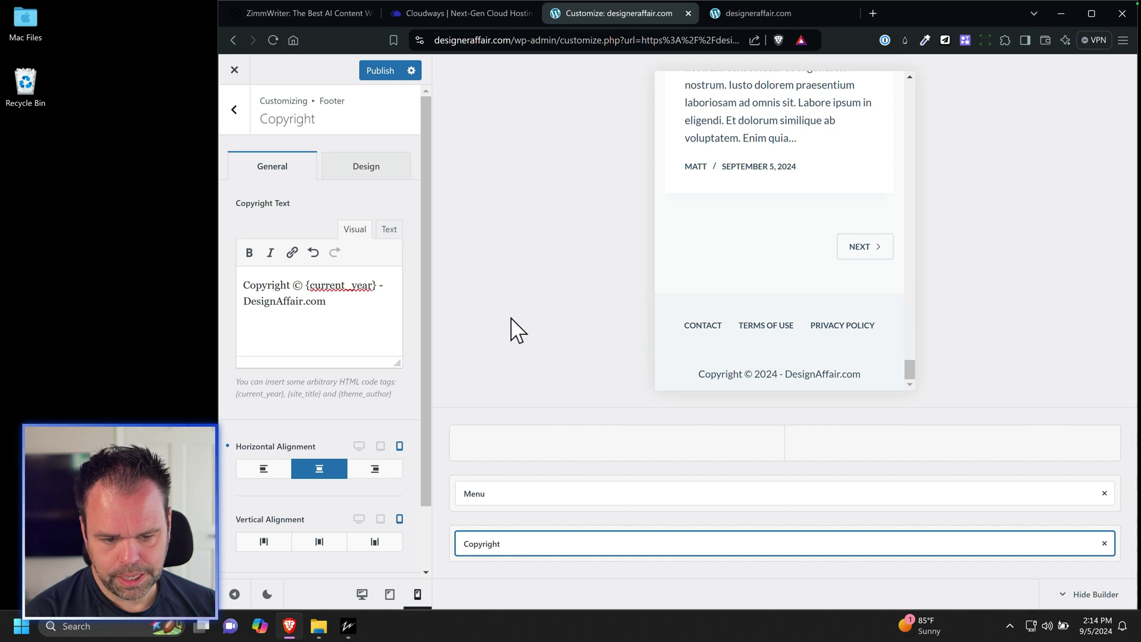
left_click(380, 71)
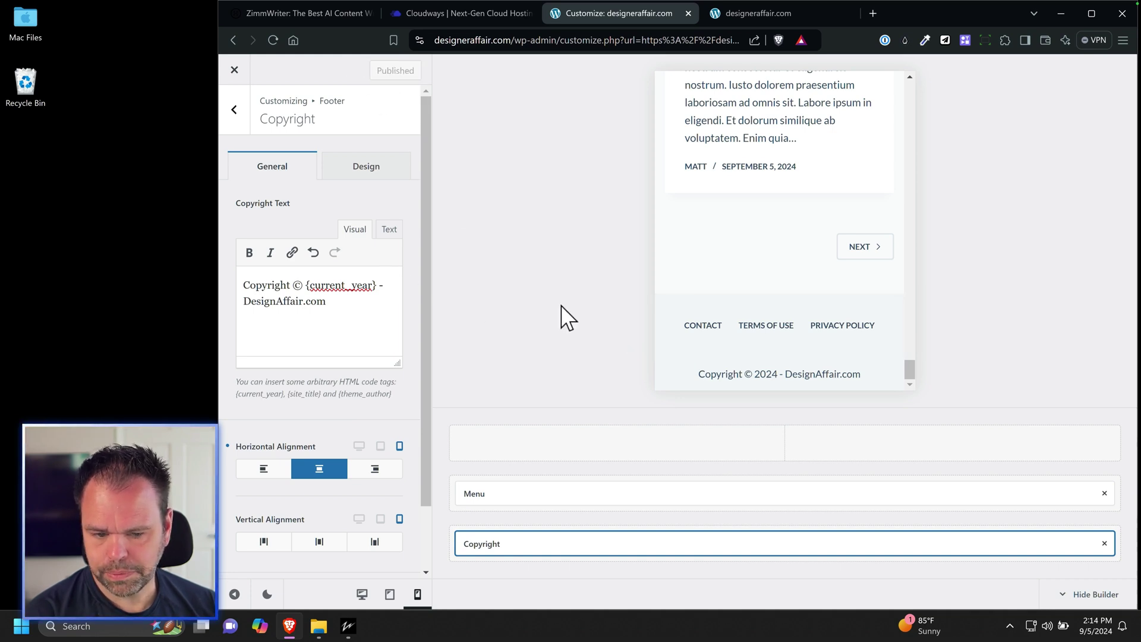
scroll(760, 350, "up", 15)
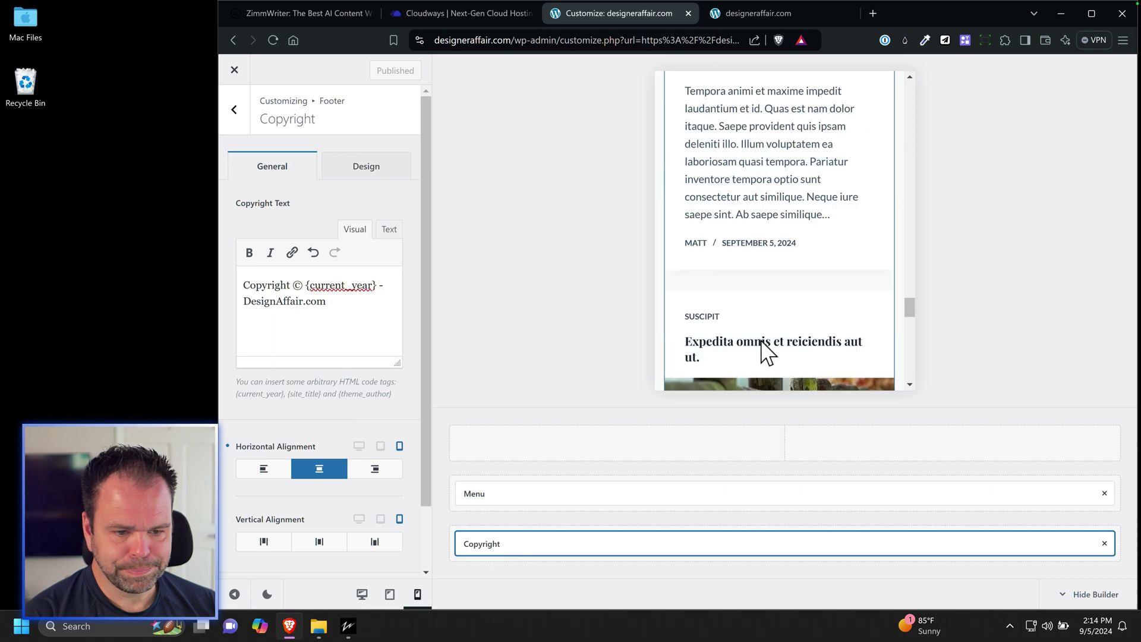
Return the preview to desktop size and centre the footer's Copyright element horizontally there.
left_click(234, 109)
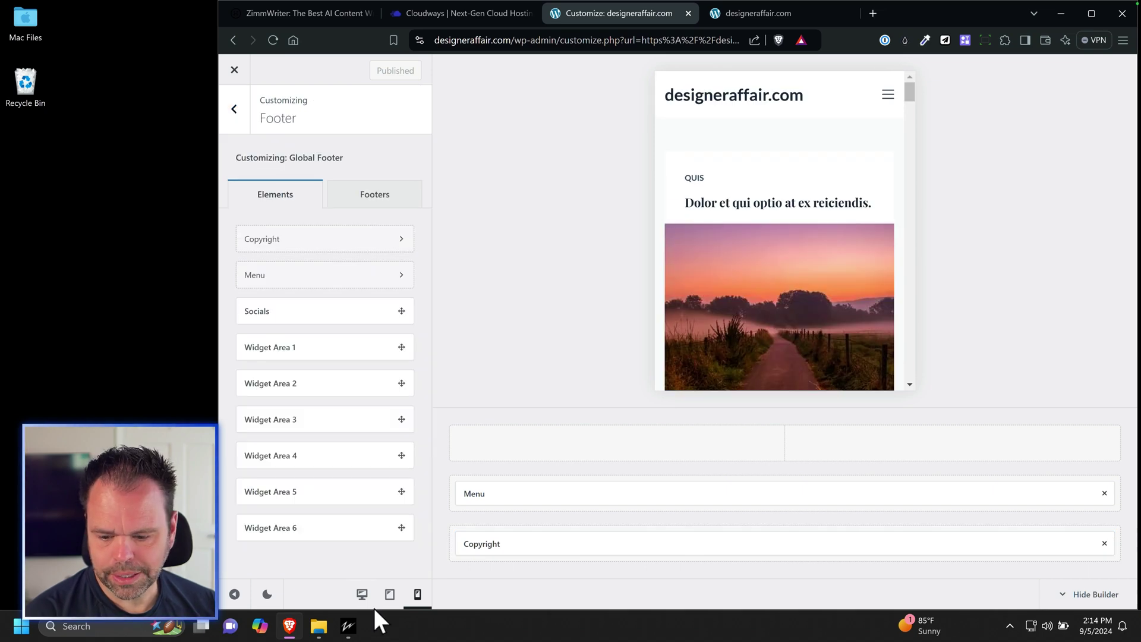
left_click(362, 594)
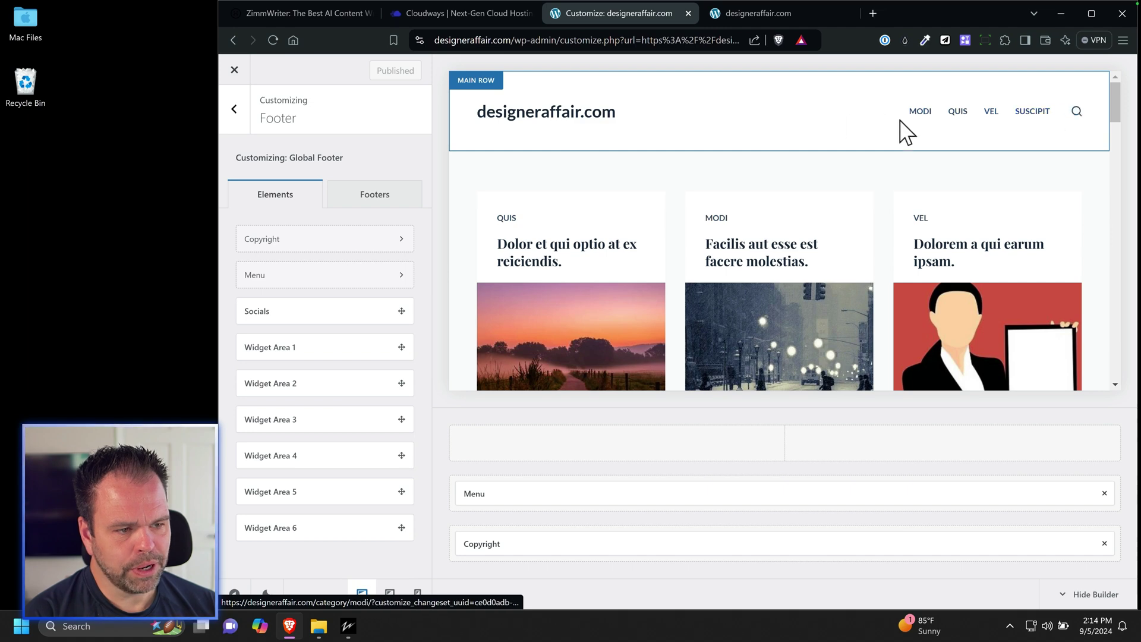
scroll(899, 237, "down", 15)
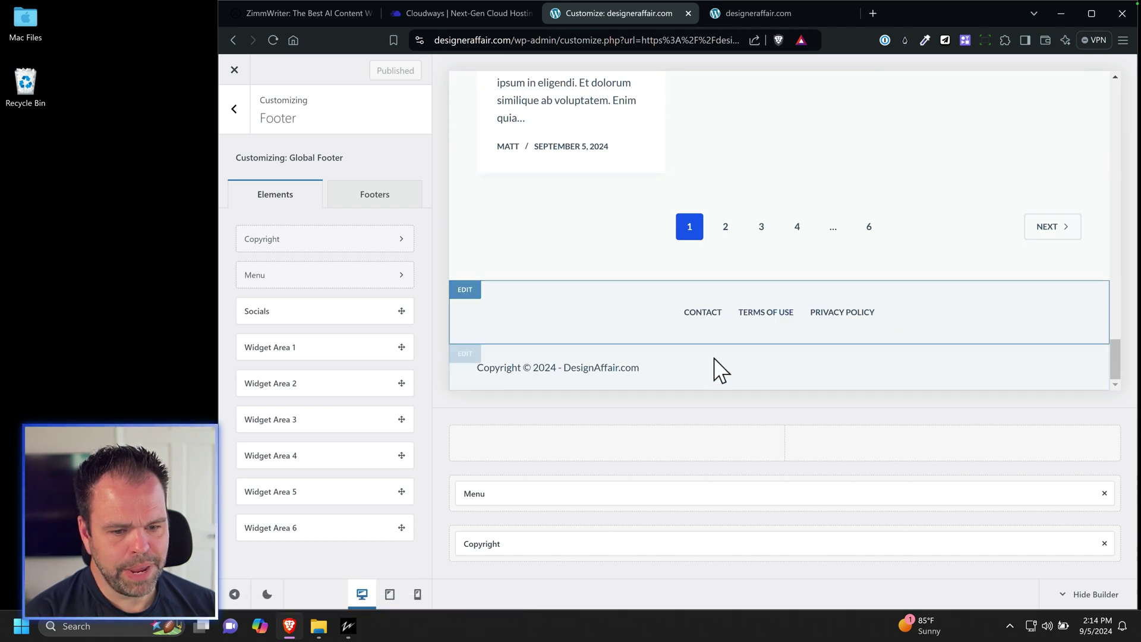
left_click(465, 355)
scroll(316, 474, "down", 1)
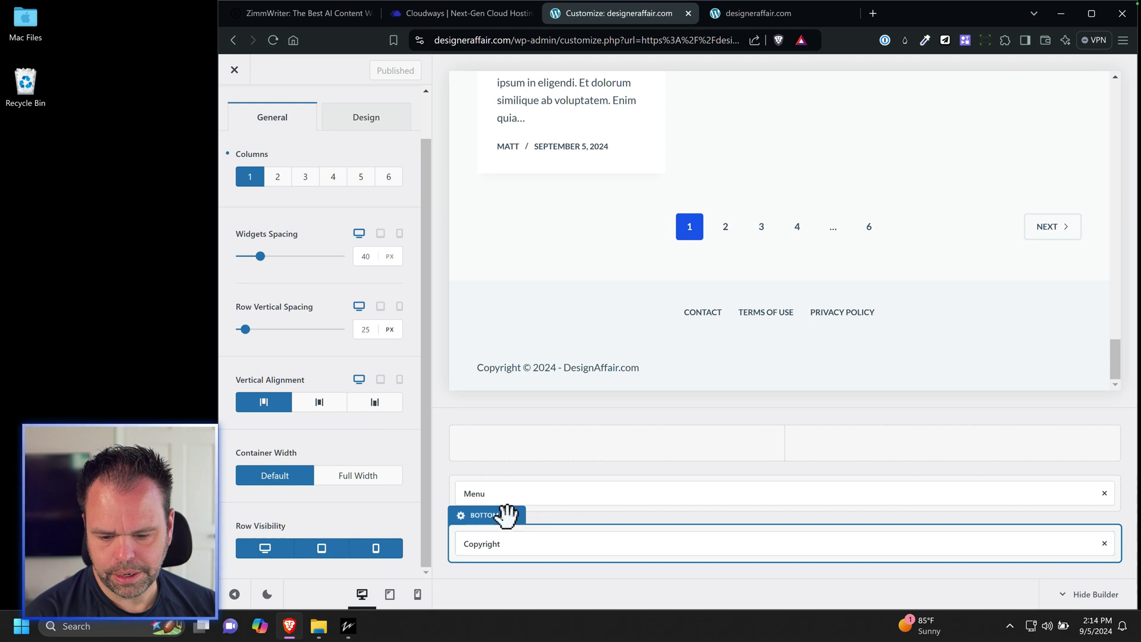
left_click(517, 543)
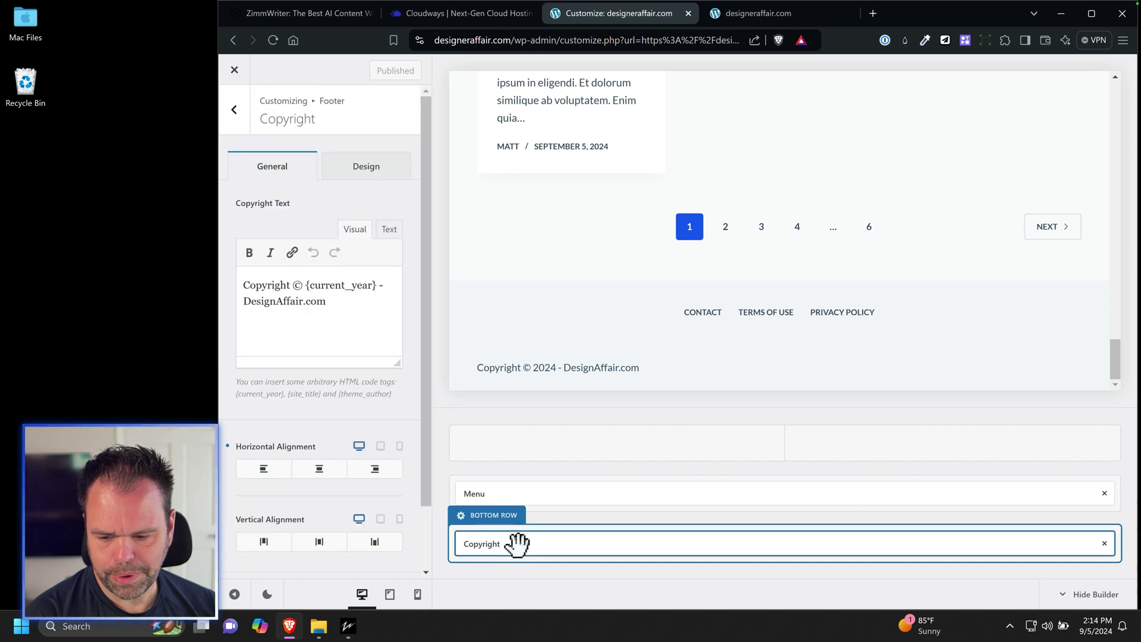
left_click(399, 520)
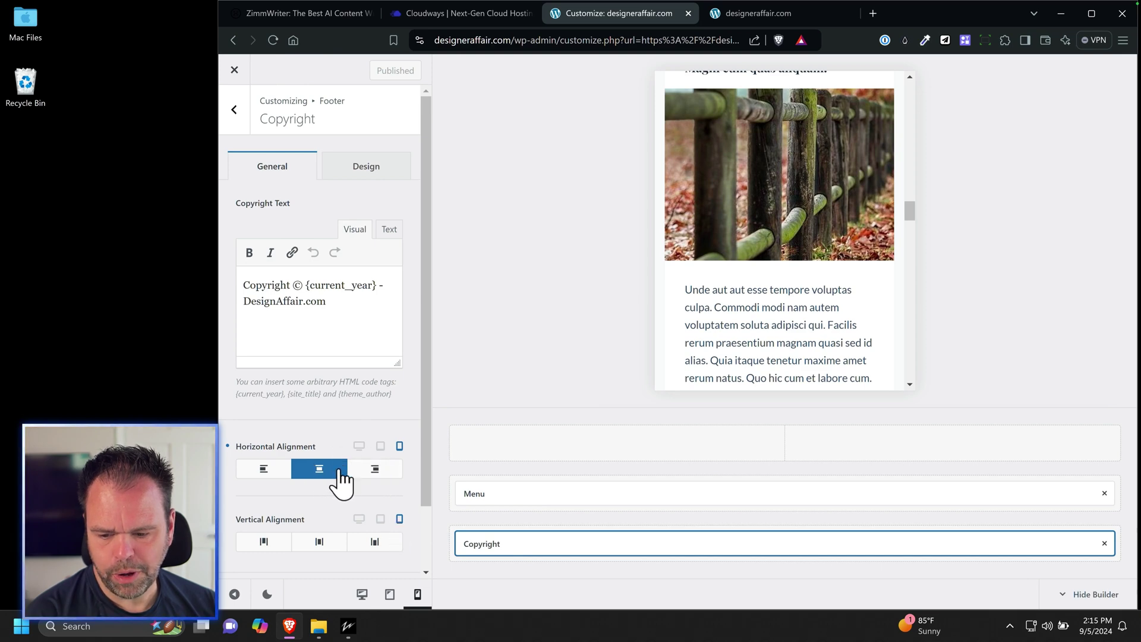
left_click(360, 446)
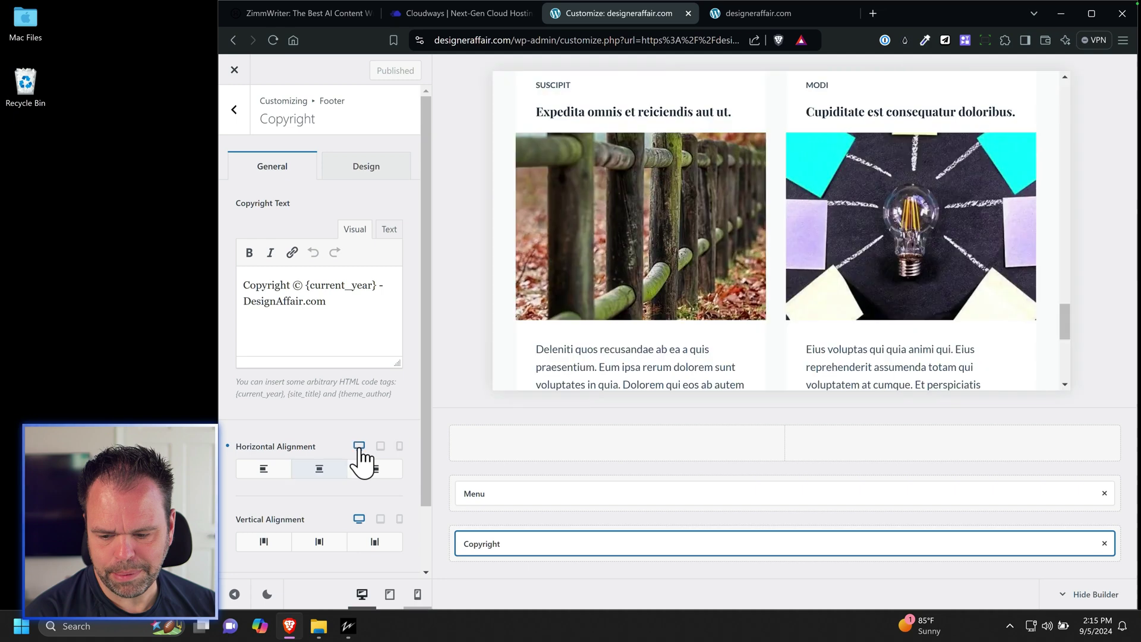
scroll(689, 321, "down", 1)
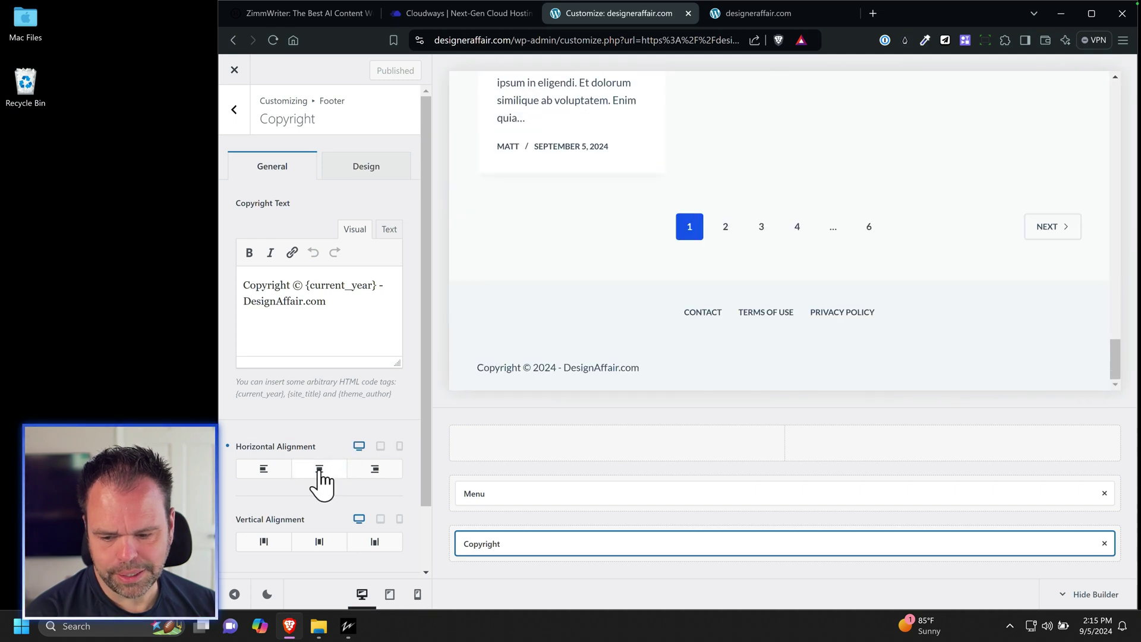
left_click(320, 470)
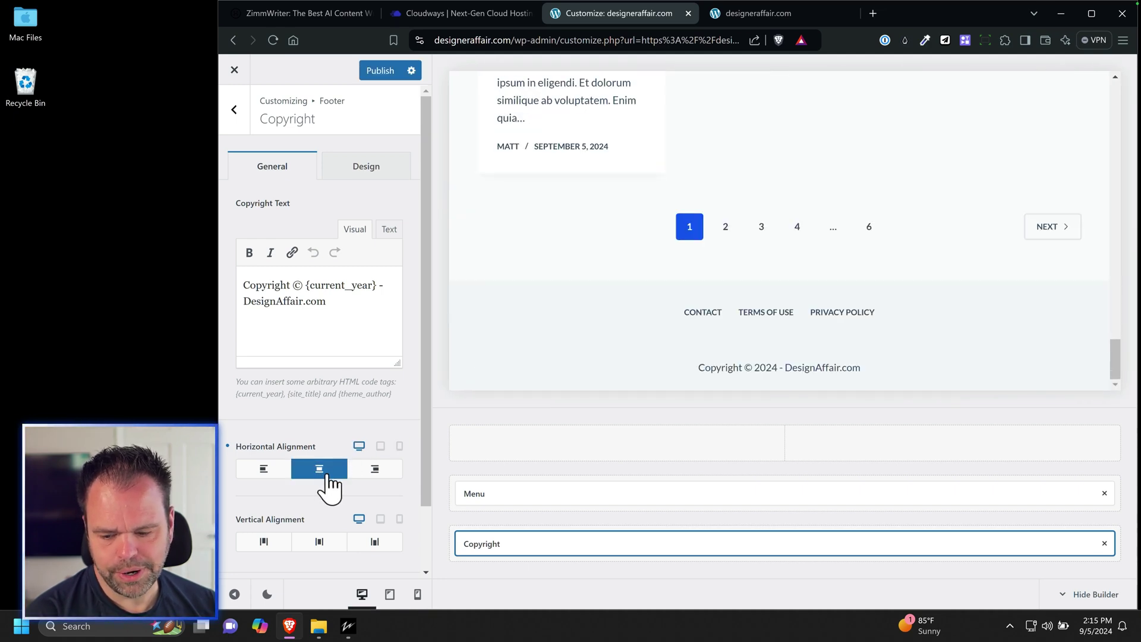
Check the copyright alignment at tablet and phone size and publish the desktop alignment change.
left_click(382, 447)
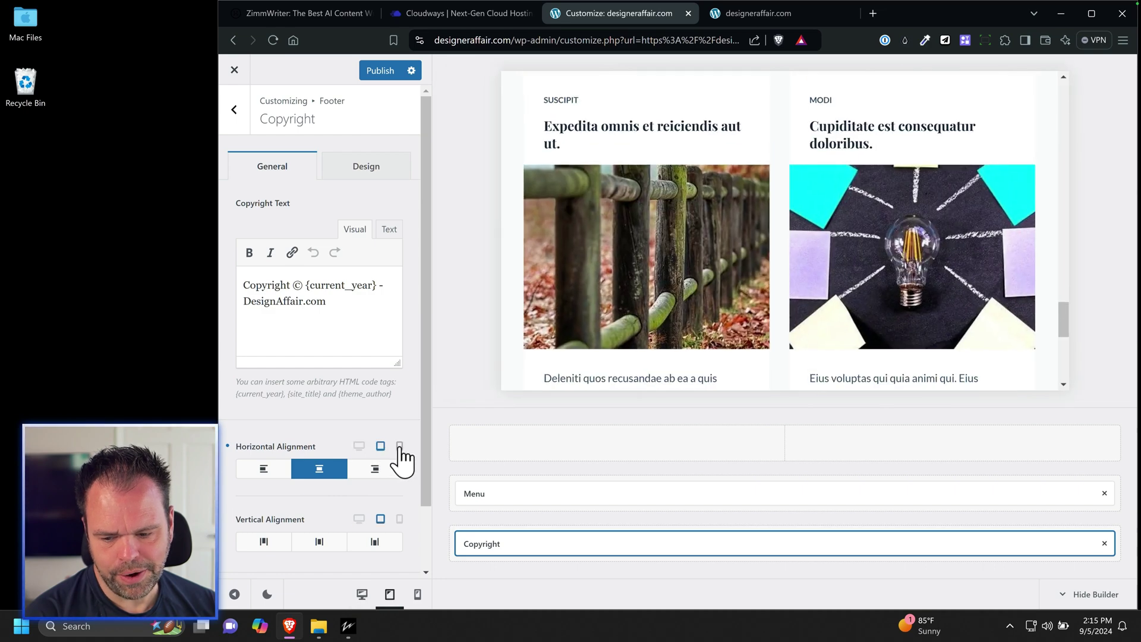
left_click(400, 447)
scroll(838, 302, "down", 10)
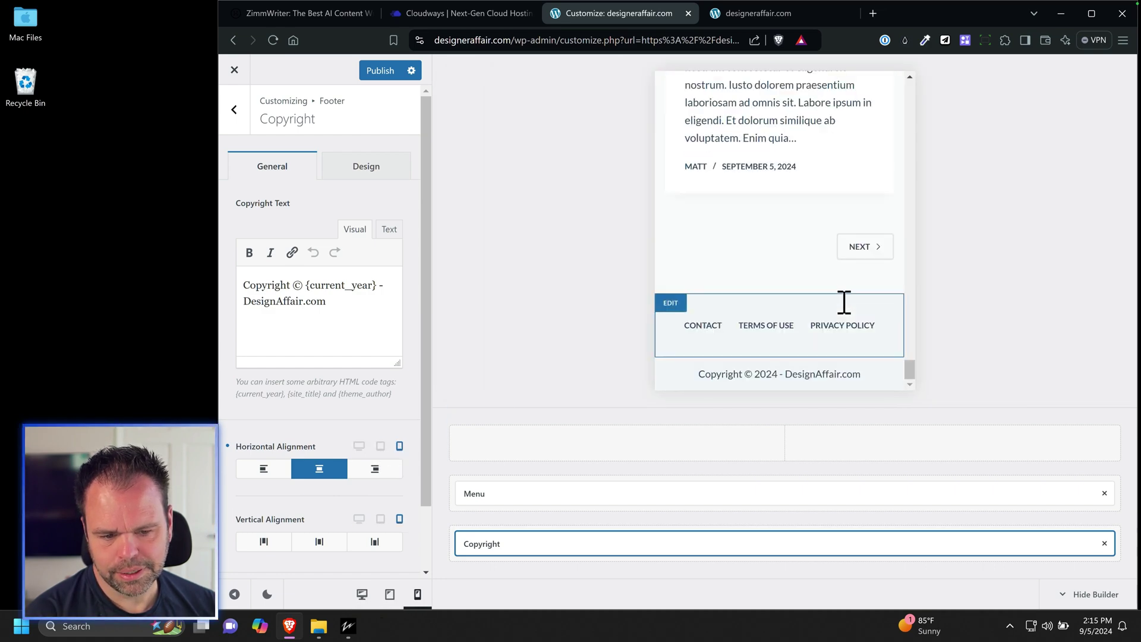
left_click(380, 70)
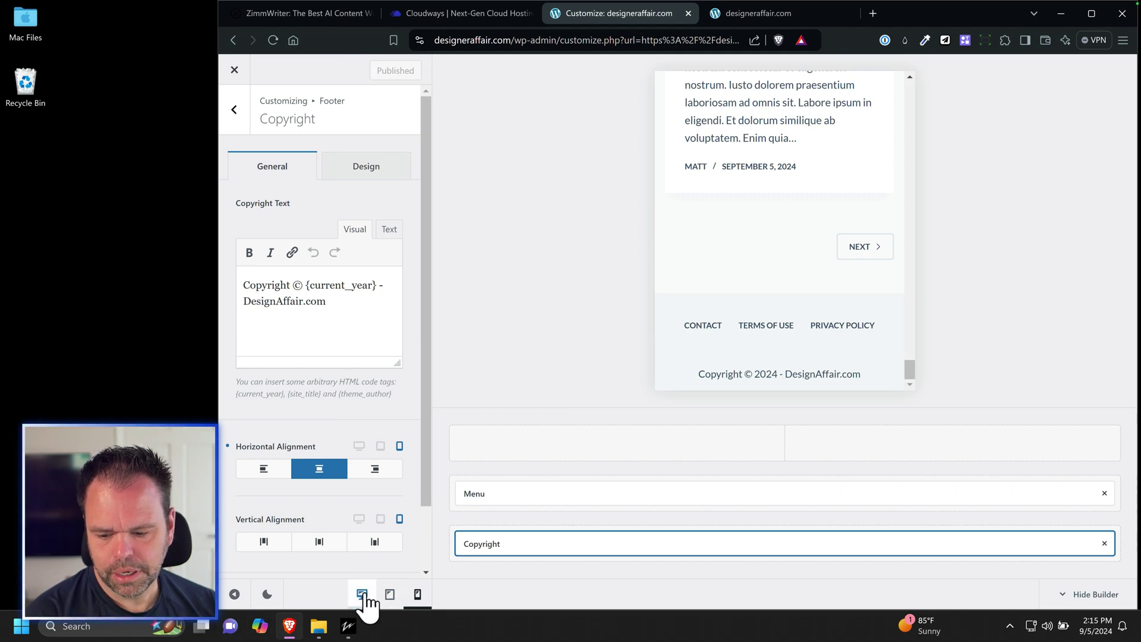
Review the home page's header and post cards in the desktop-size preview.
left_click(362, 594)
scroll(654, 297, "up", 10)
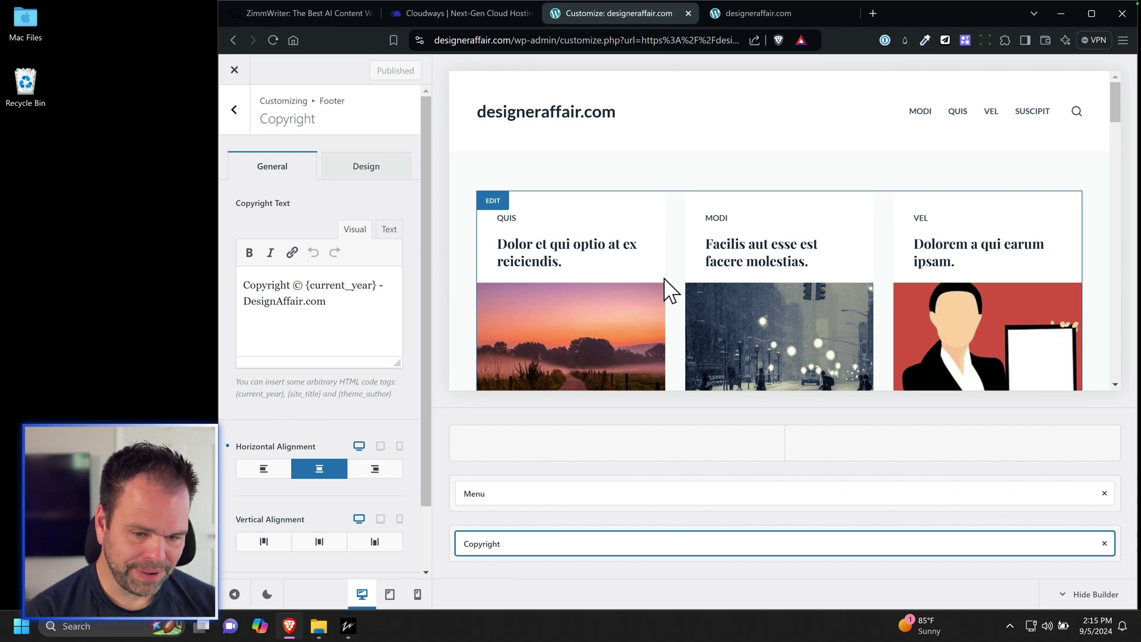
scroll(953, 118, "down", 8)
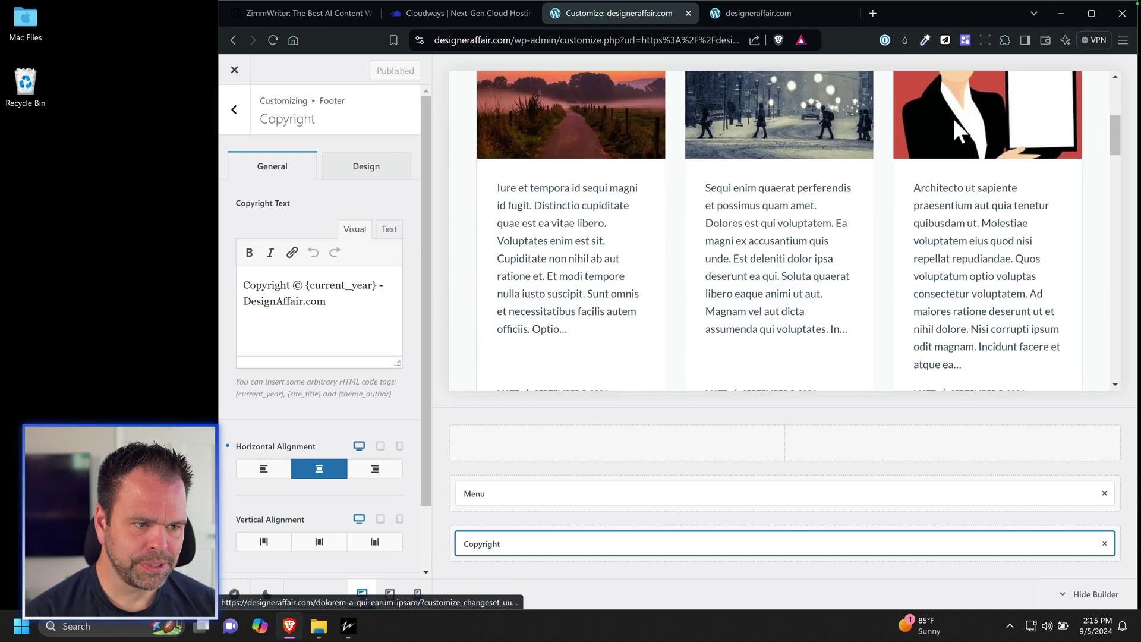
scroll(912, 186, "up", 8)
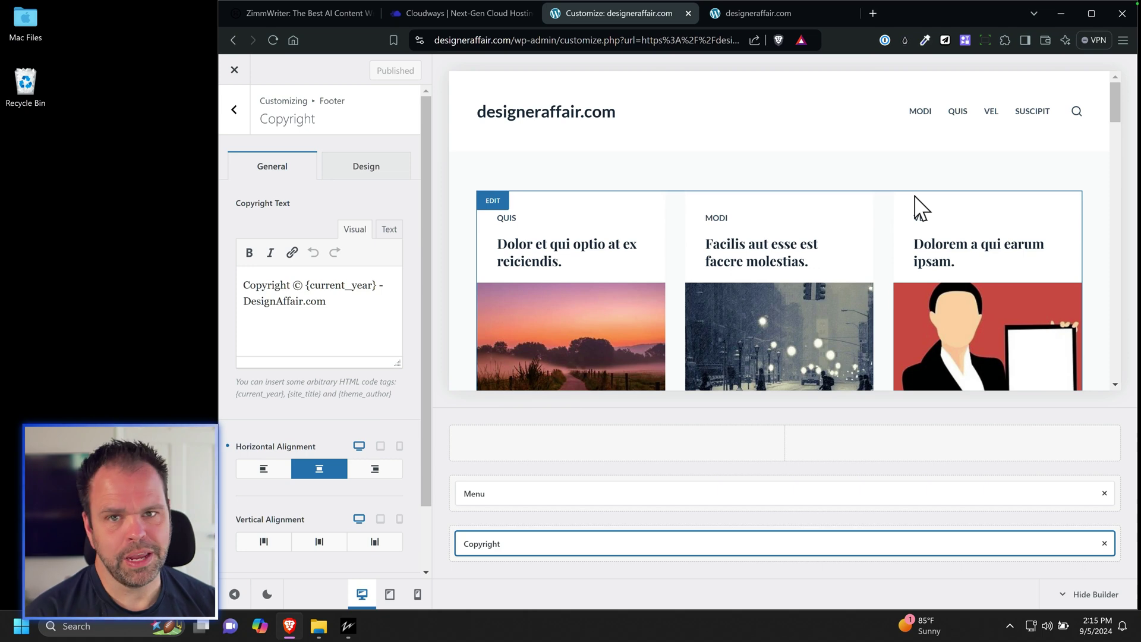
scroll(915, 196, "down", 6)
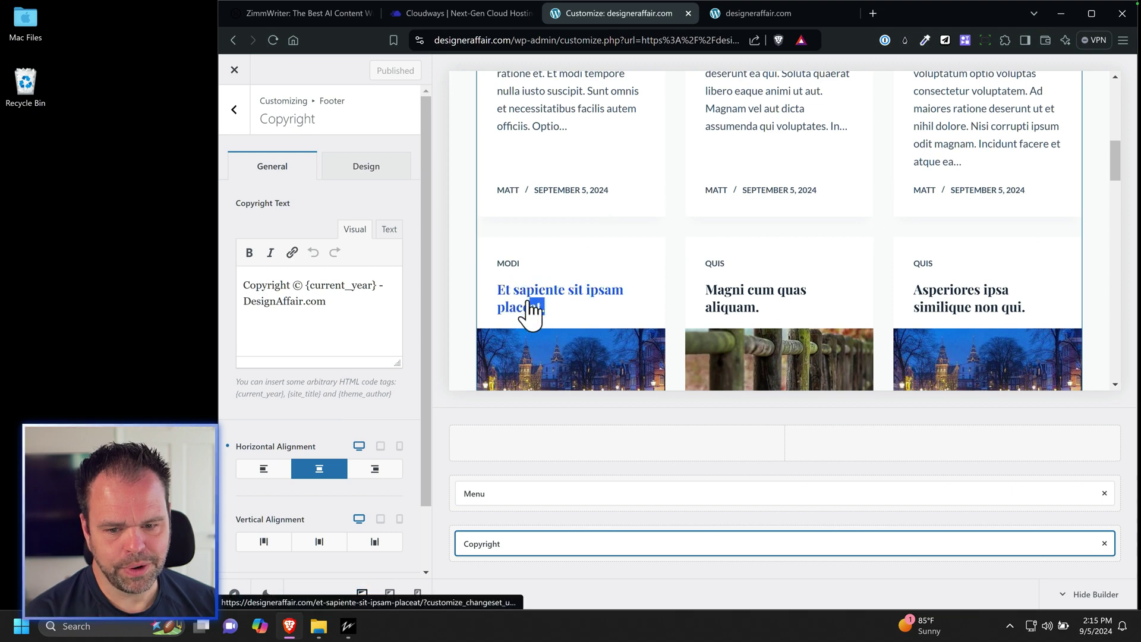
scroll(529, 295, "up", 8)
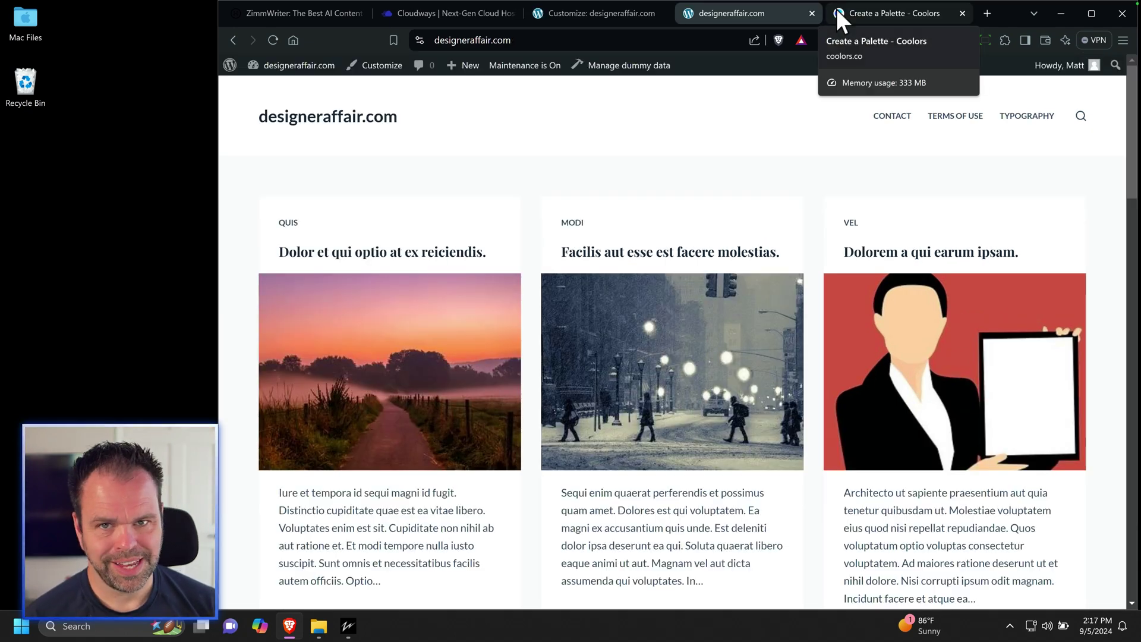
Switch to the Coolors palette generator and generate several random five-color palettes.
left_click(933, 13)
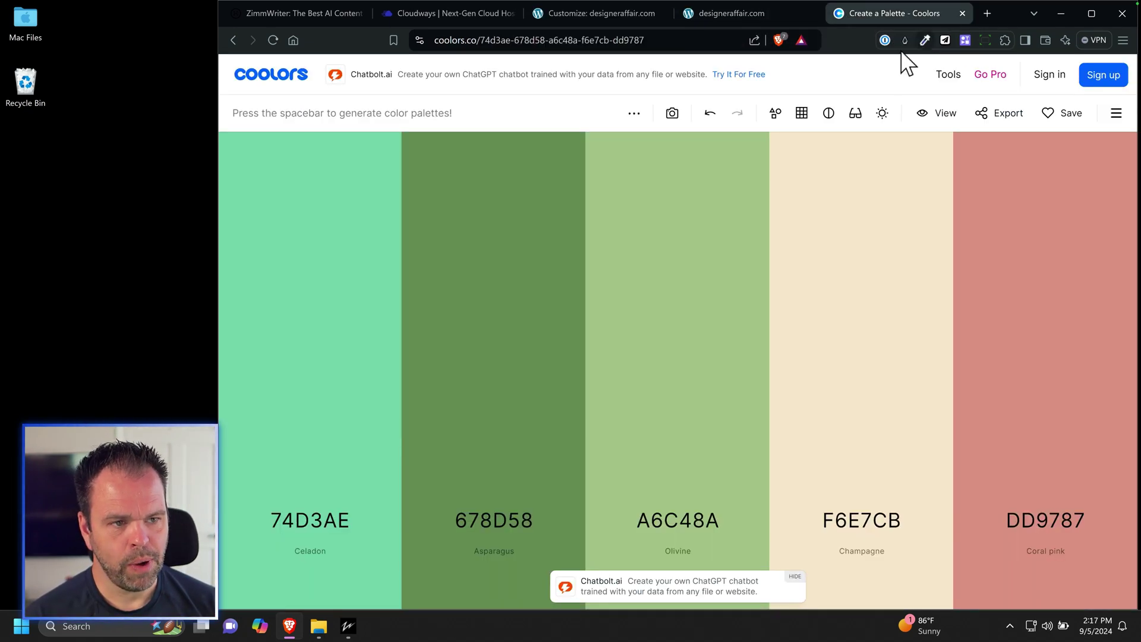
mouse_move(685, 216)
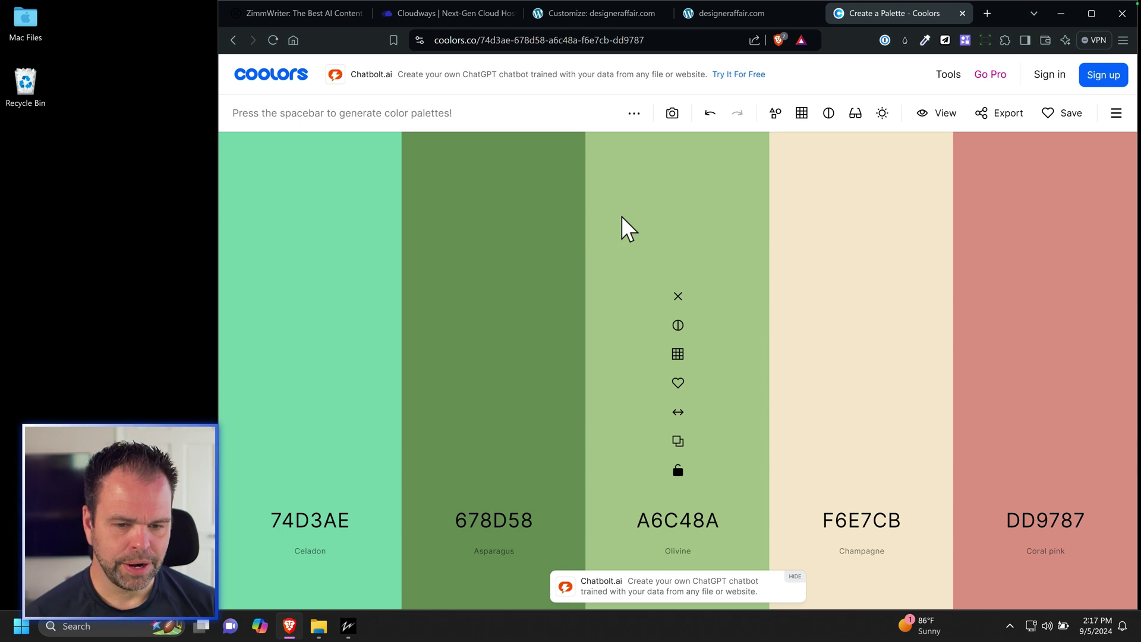
key("space")
key("space")
key("space")
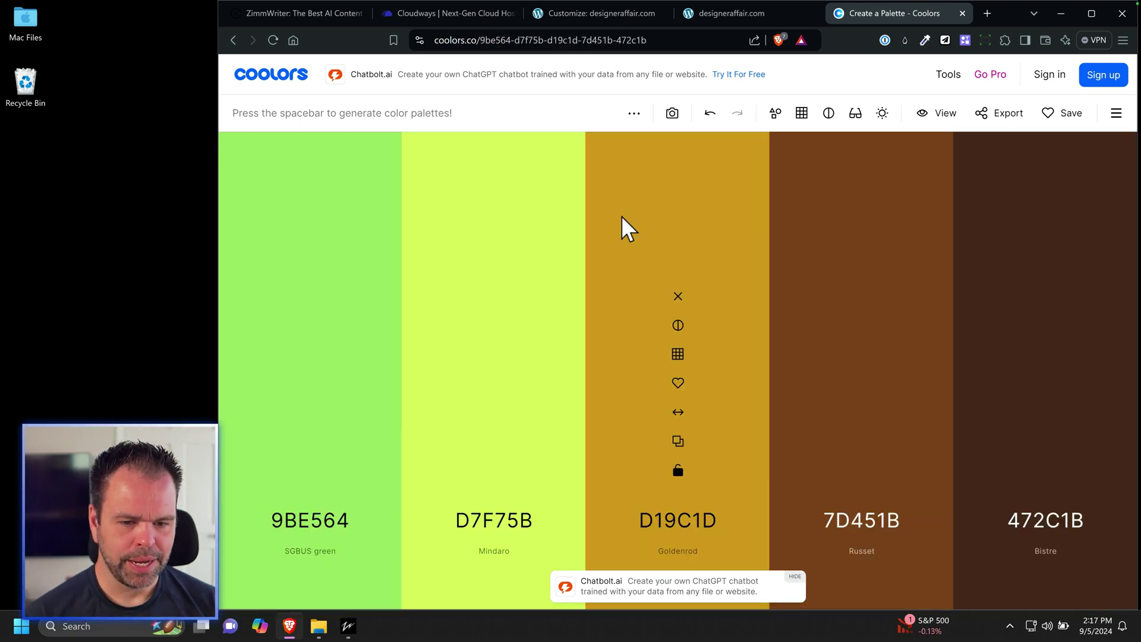
key("space")
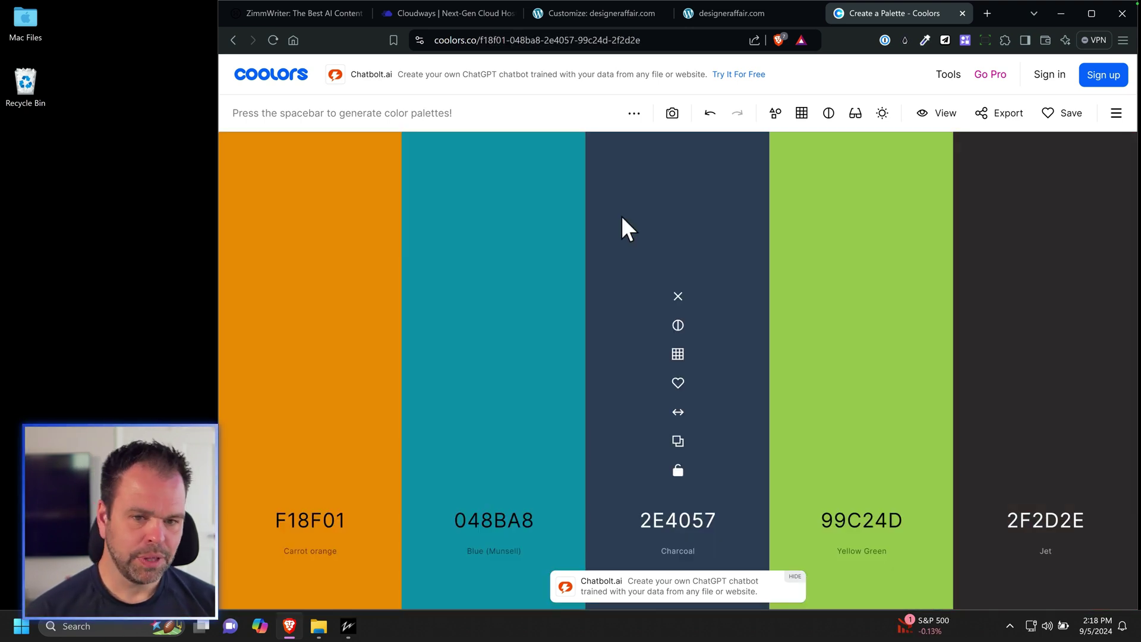
Lock the Charcoal color 2E4057 while generating palettes around it, and unlock it to generate one more entirely new palette.
left_click(678, 470)
key("space")
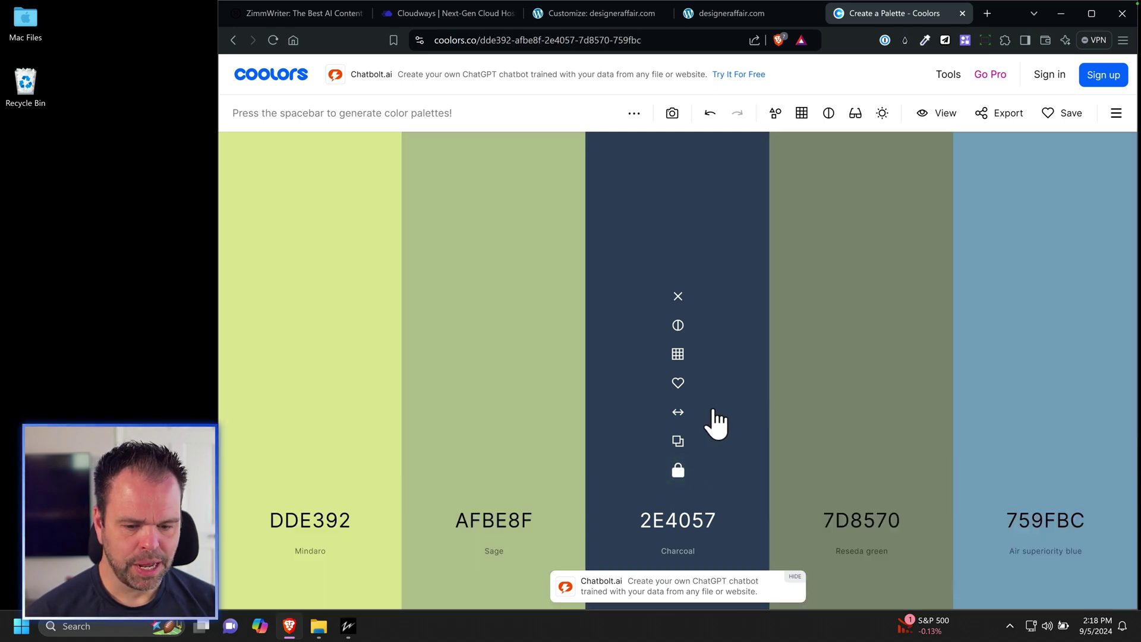
key("space")
key("space")
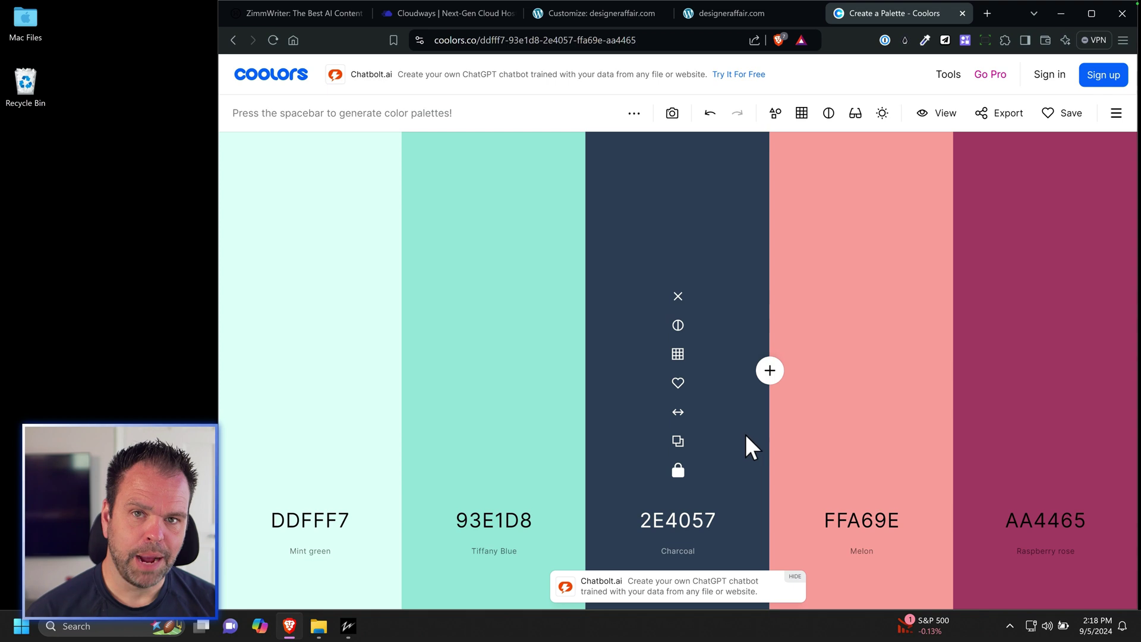
left_click(682, 474)
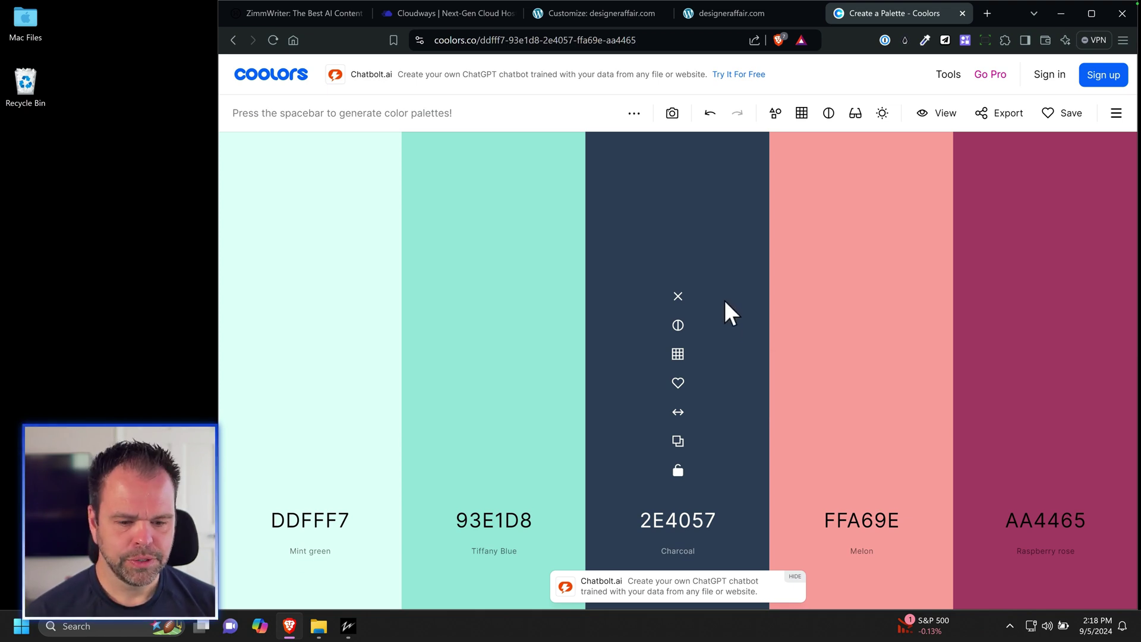
key("space")
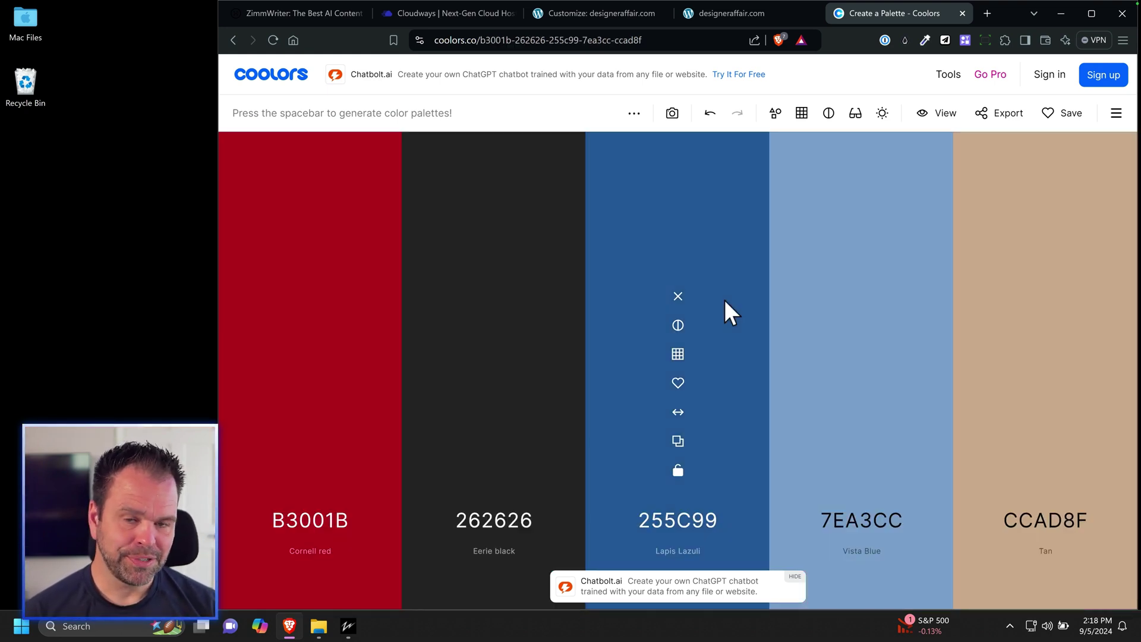
Search Google for "home decor" in a new browser tab.
left_click(987, 13)
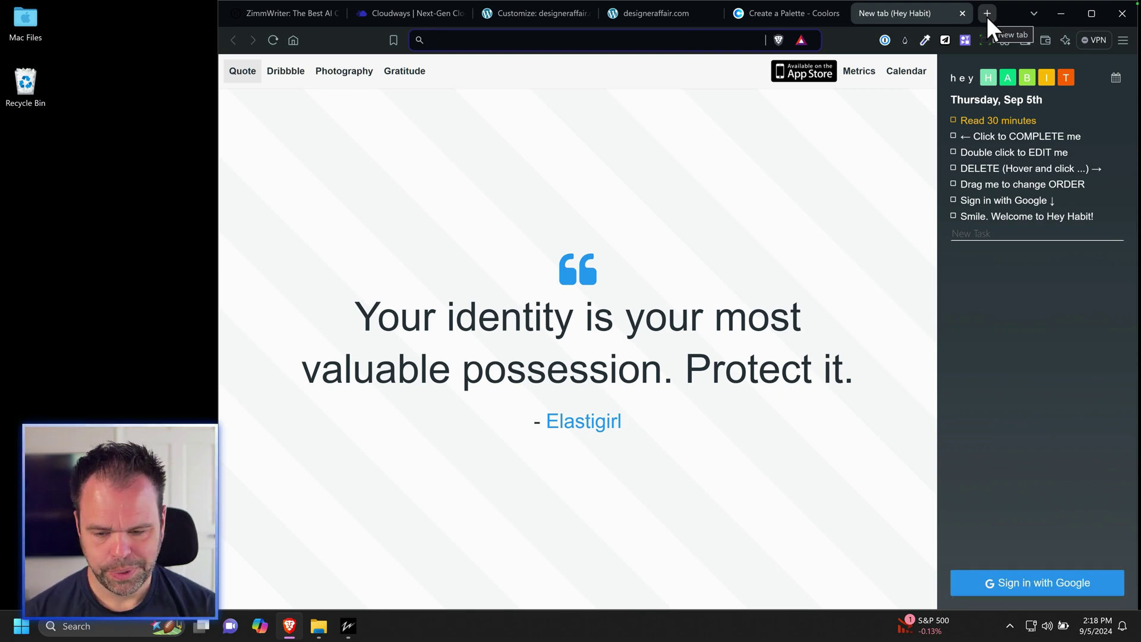
type("home decor")
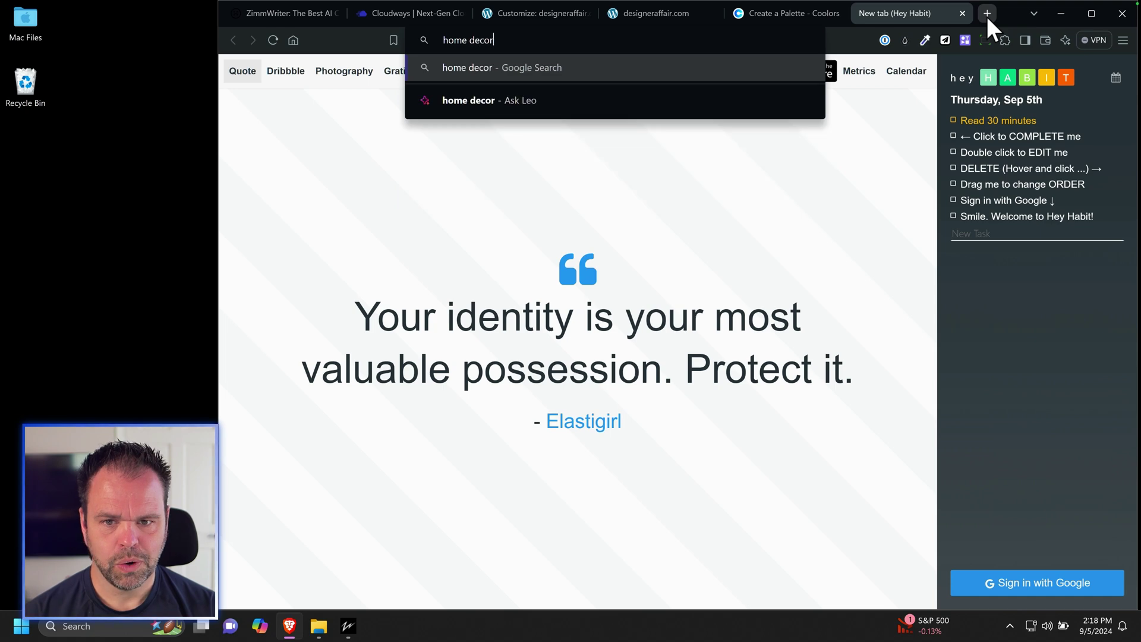
key("Return")
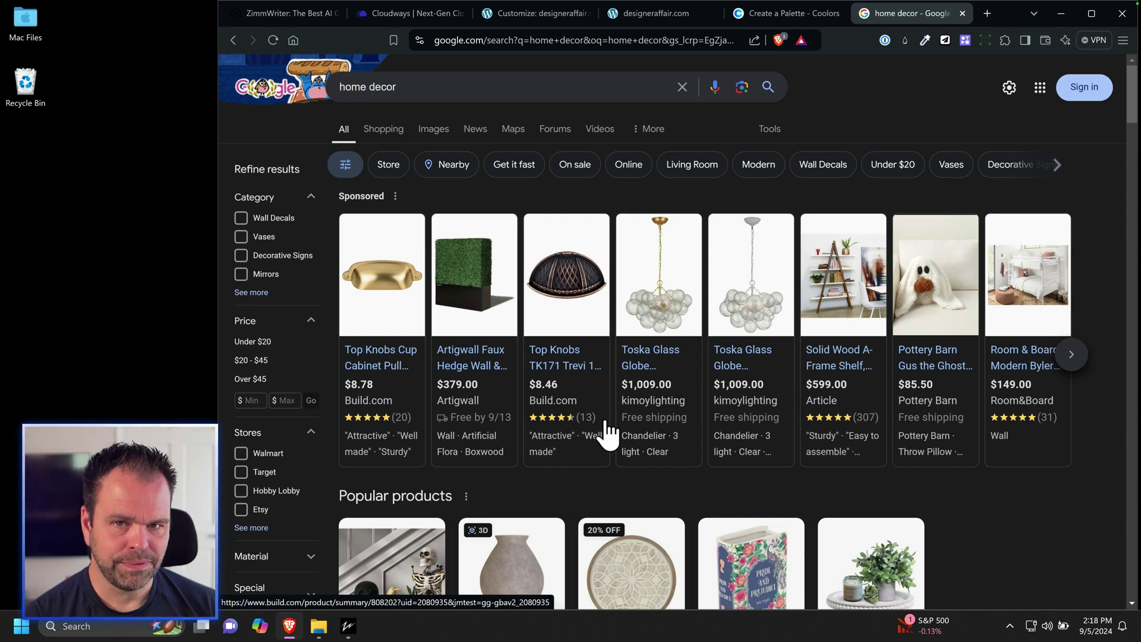
Open the Crate & Barrel and Inspire Me! Home Decor search results in separate new tabs.
scroll(608, 434, "down", 15)
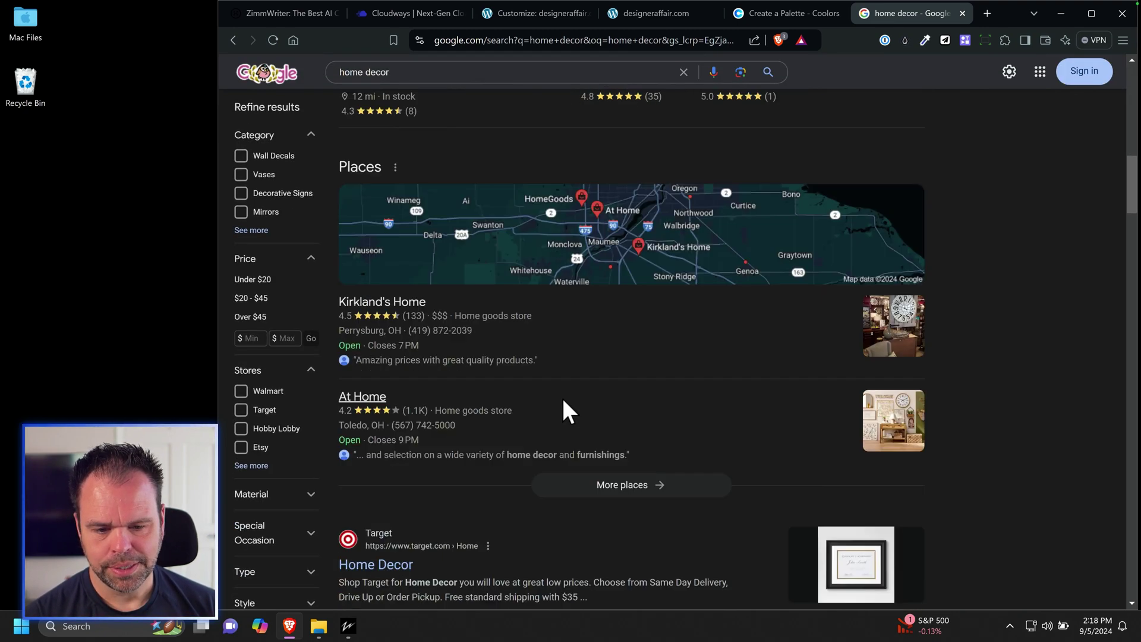
scroll(511, 392, "down", 3)
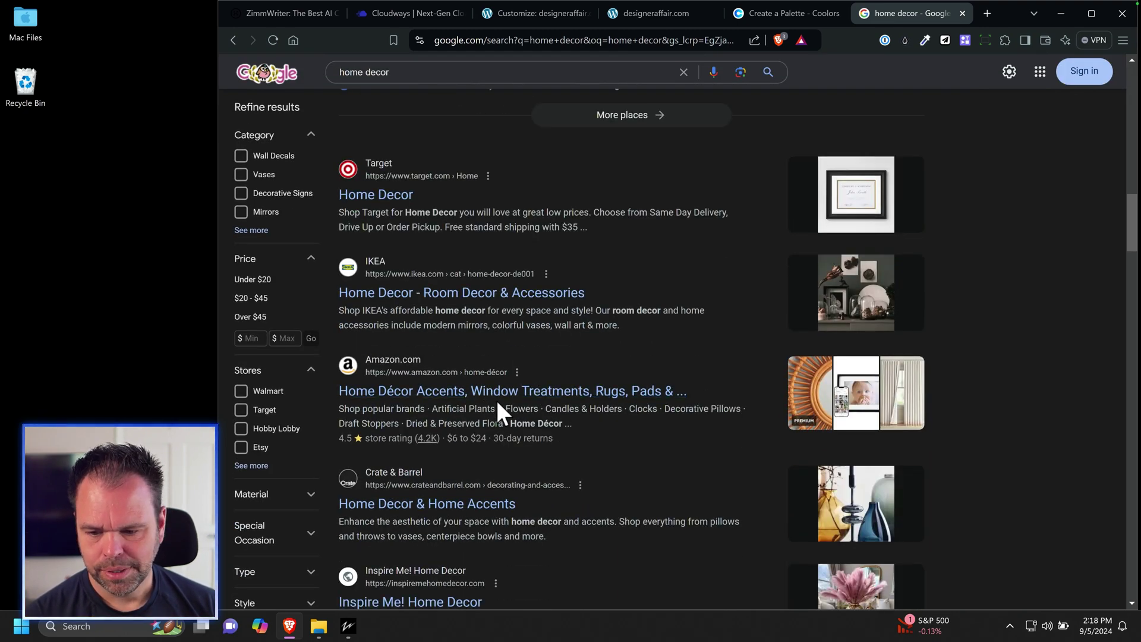
scroll(497, 405, "down", 3)
right_click(440, 347)
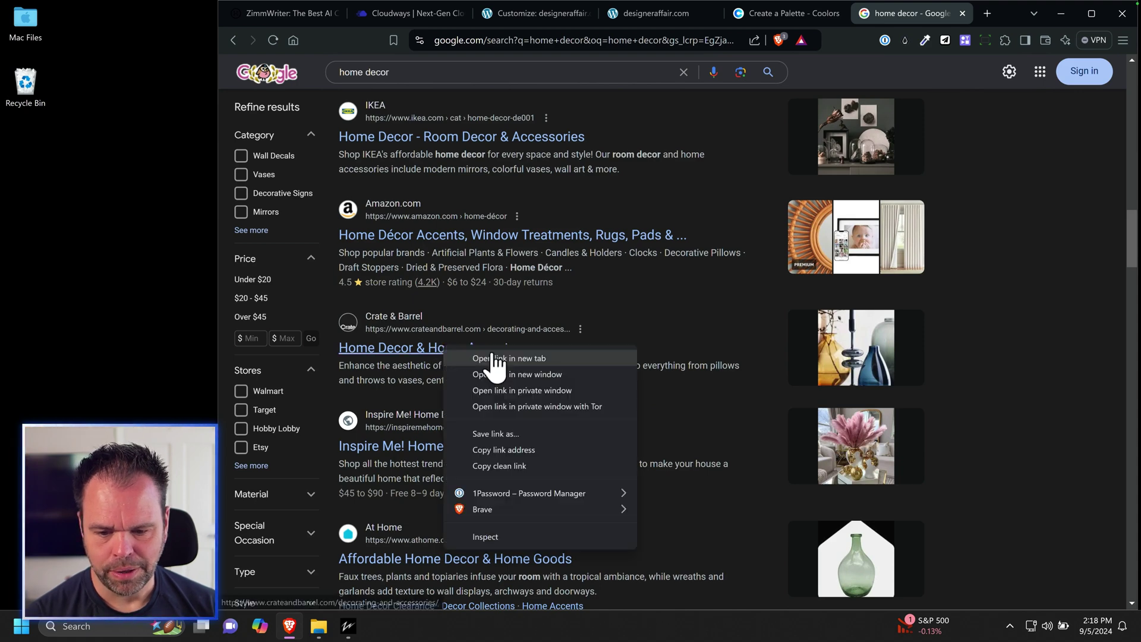
left_click(502, 358)
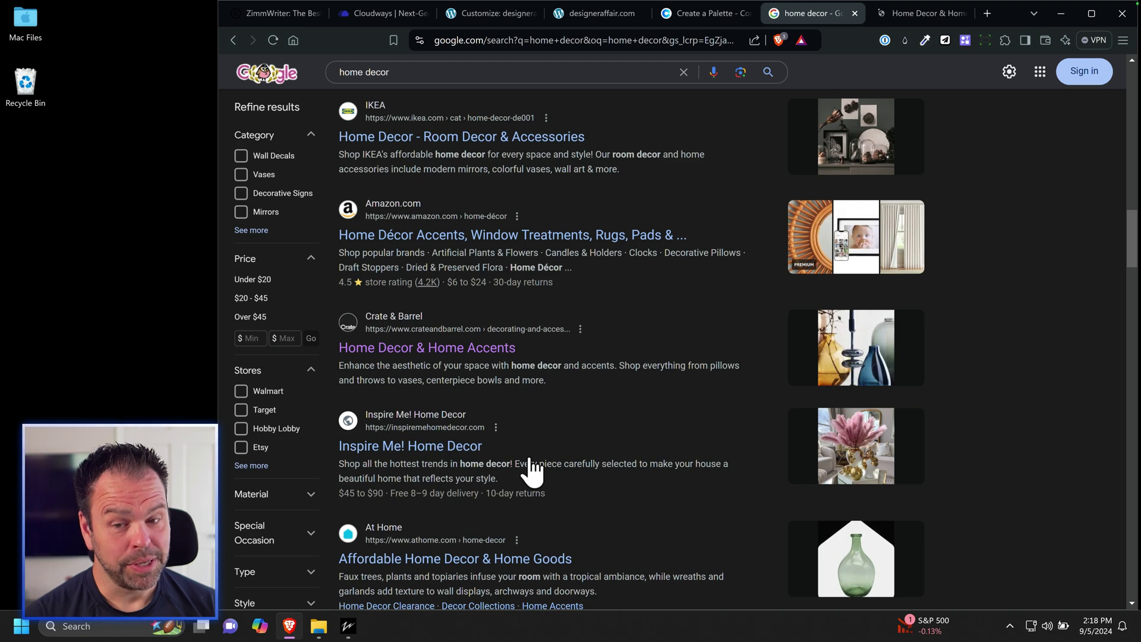
scroll(526, 469, "down", 3)
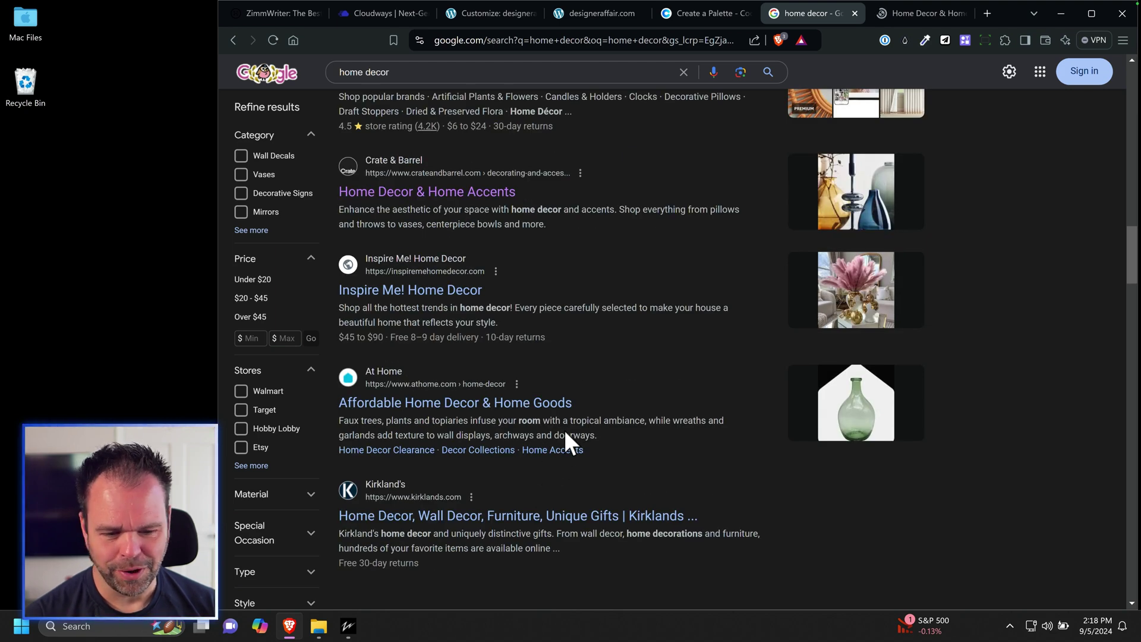
right_click(432, 290)
left_click(475, 302)
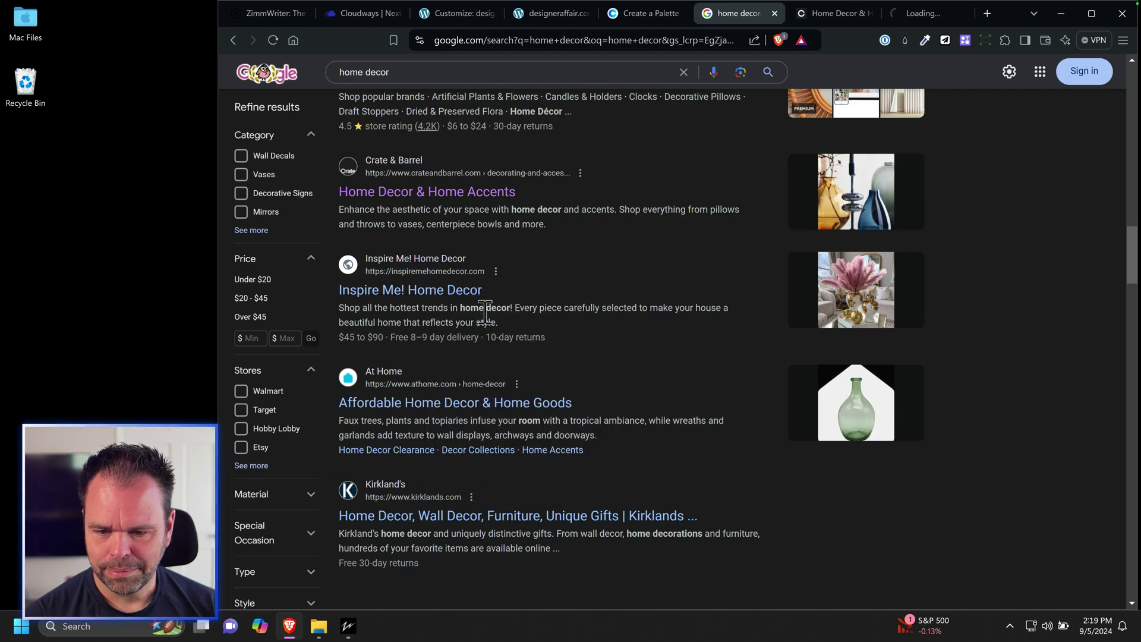
Dismiss the sign-up offer on the Crate & Barrel decor page and examine the page's colors and layout.
left_click(833, 13)
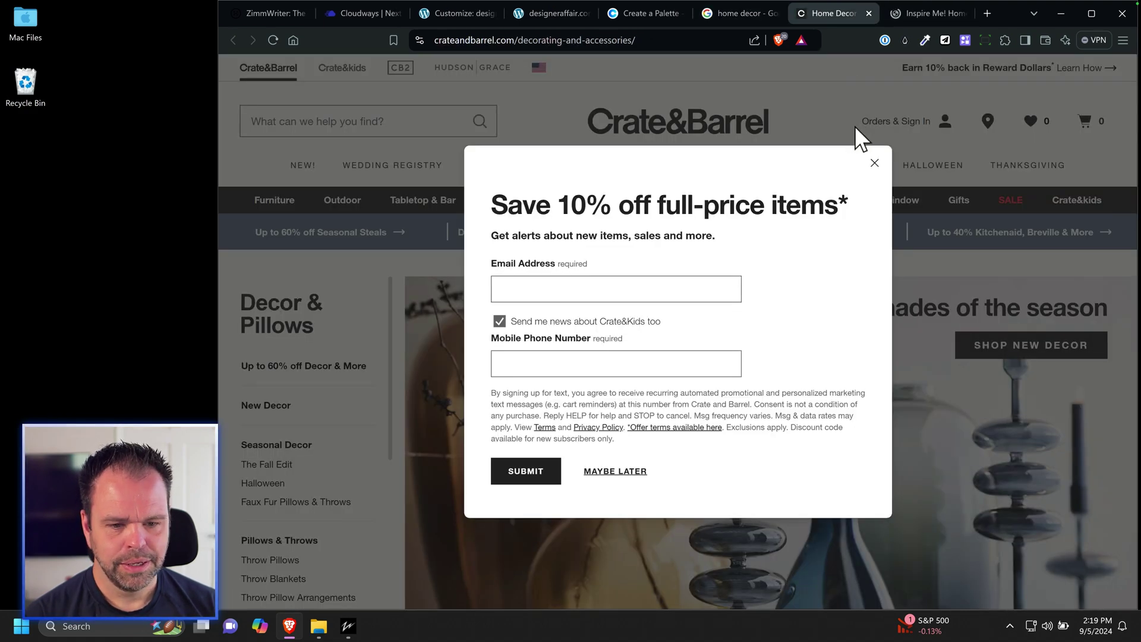
left_click(874, 162)
scroll(581, 382, "down", 10)
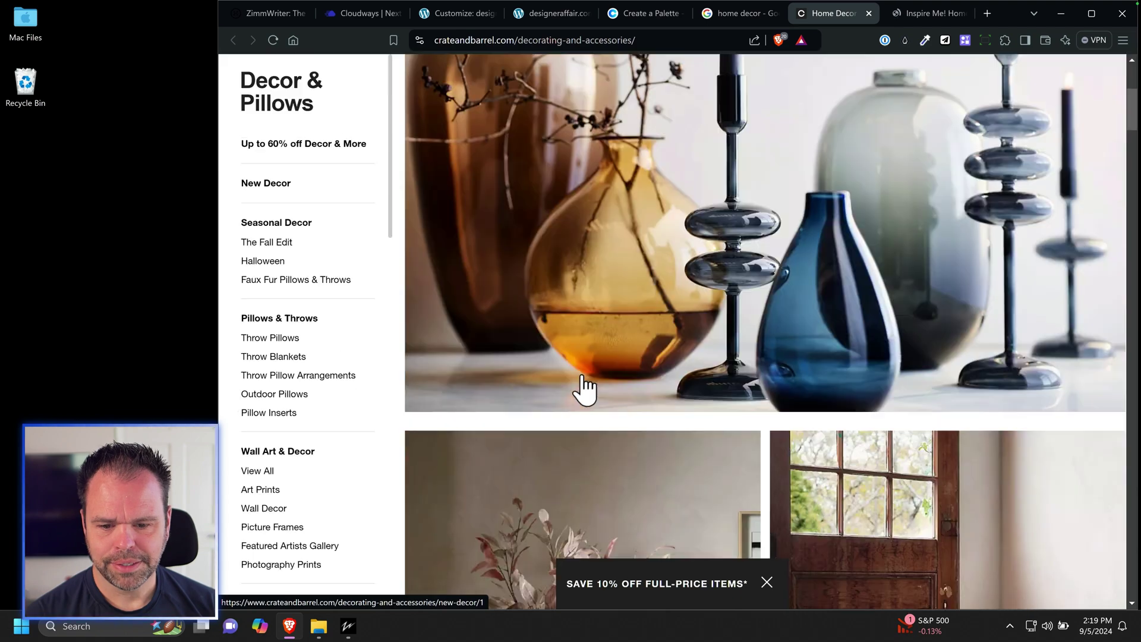
scroll(577, 402, "up", 10)
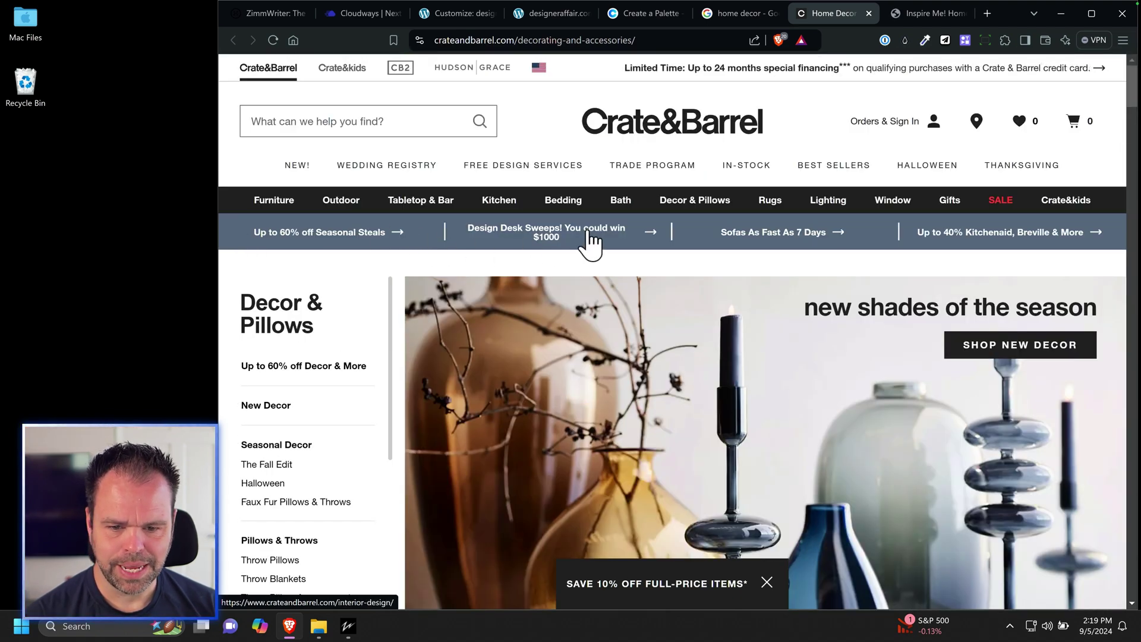
scroll(604, 285, "down", 15)
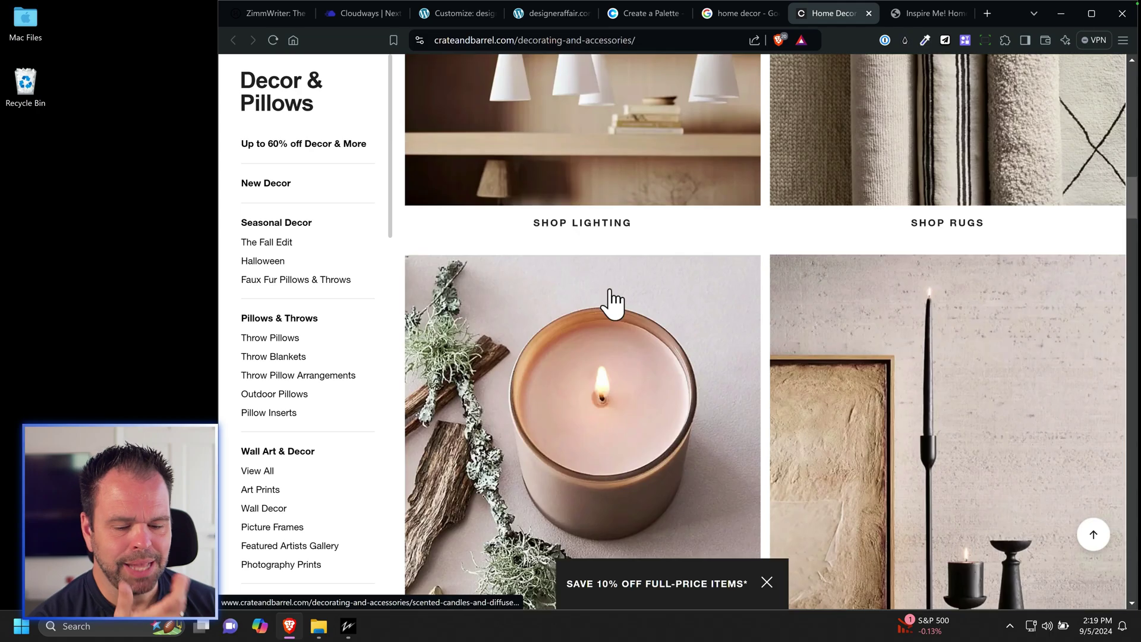
scroll(597, 312, "down", 10)
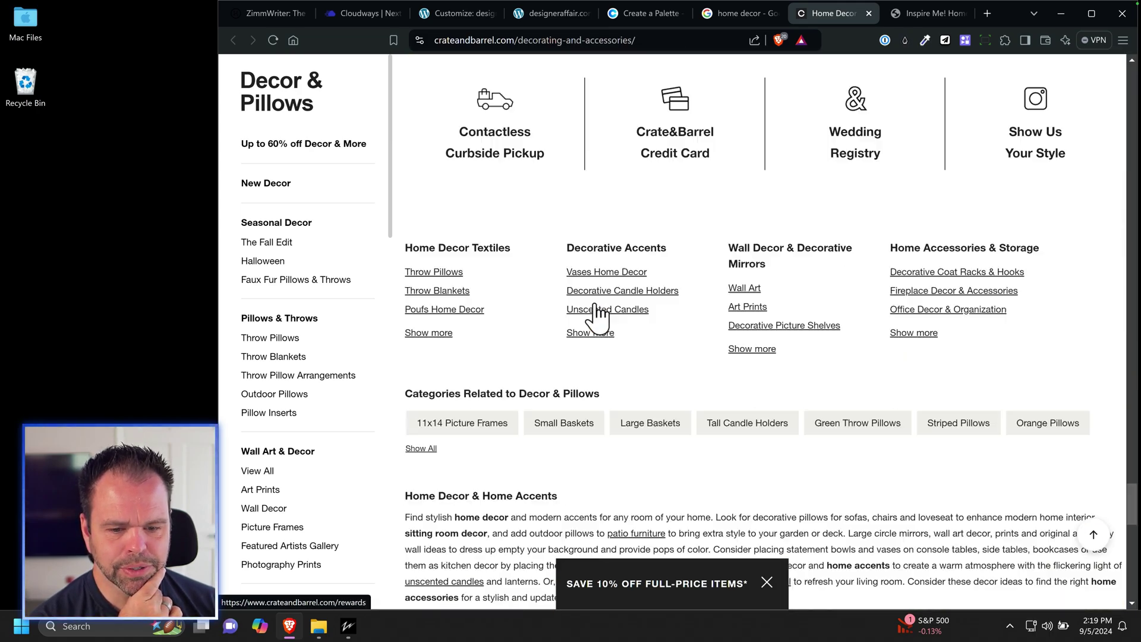
scroll(595, 306, "up", 6)
scroll(594, 305, "up", 15)
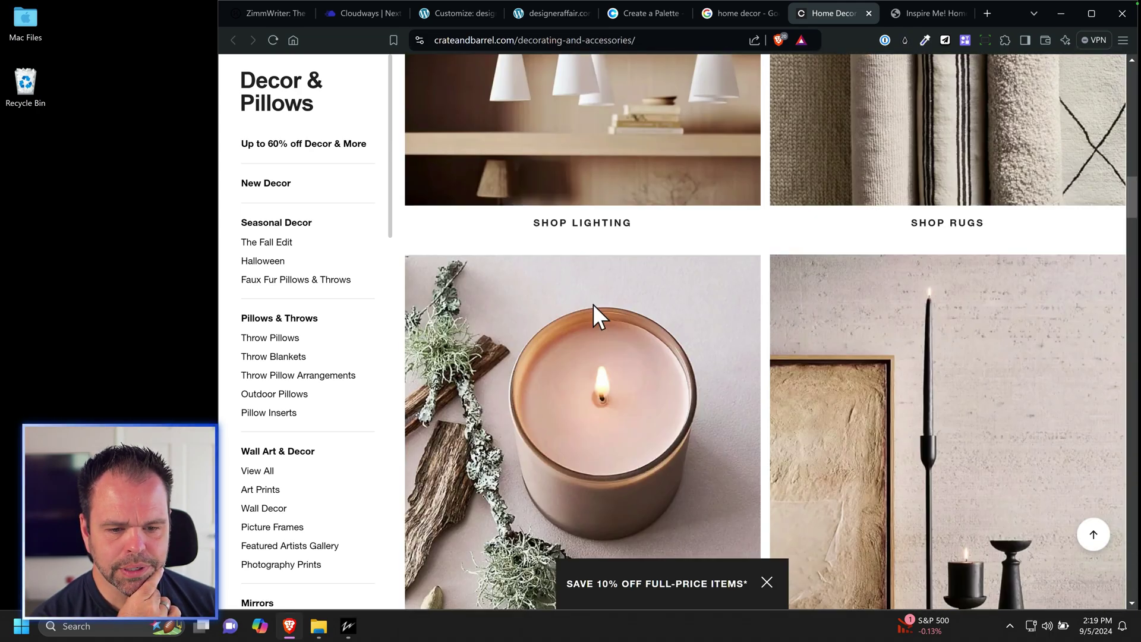
scroll(624, 293, "up", 7)
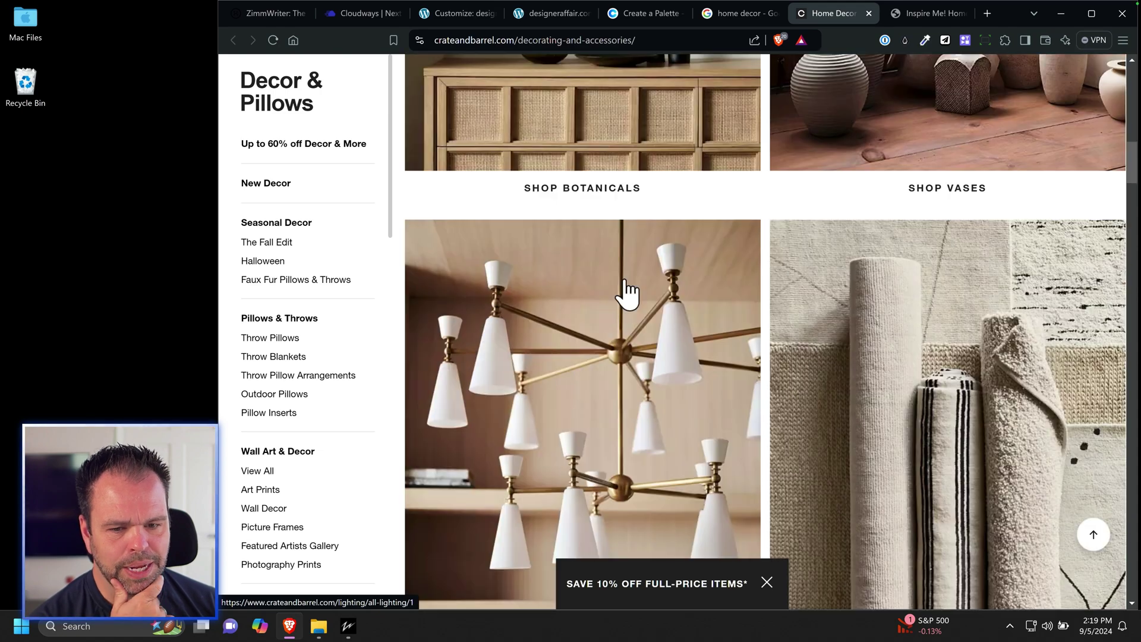
scroll(719, 424, "up", 10)
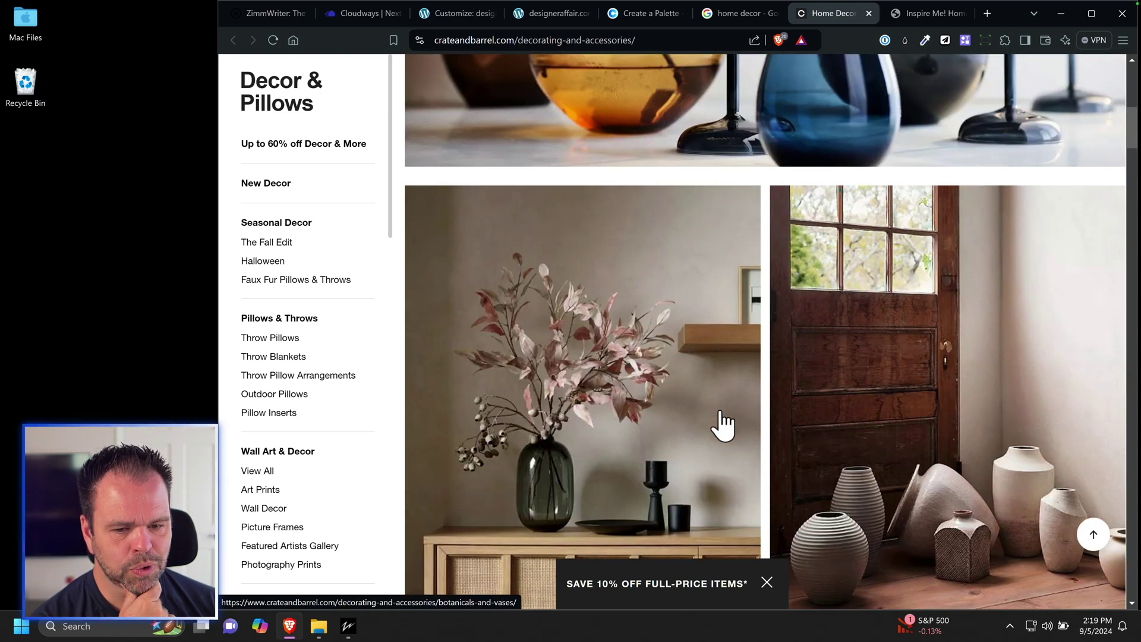
scroll(718, 431, "down", 5)
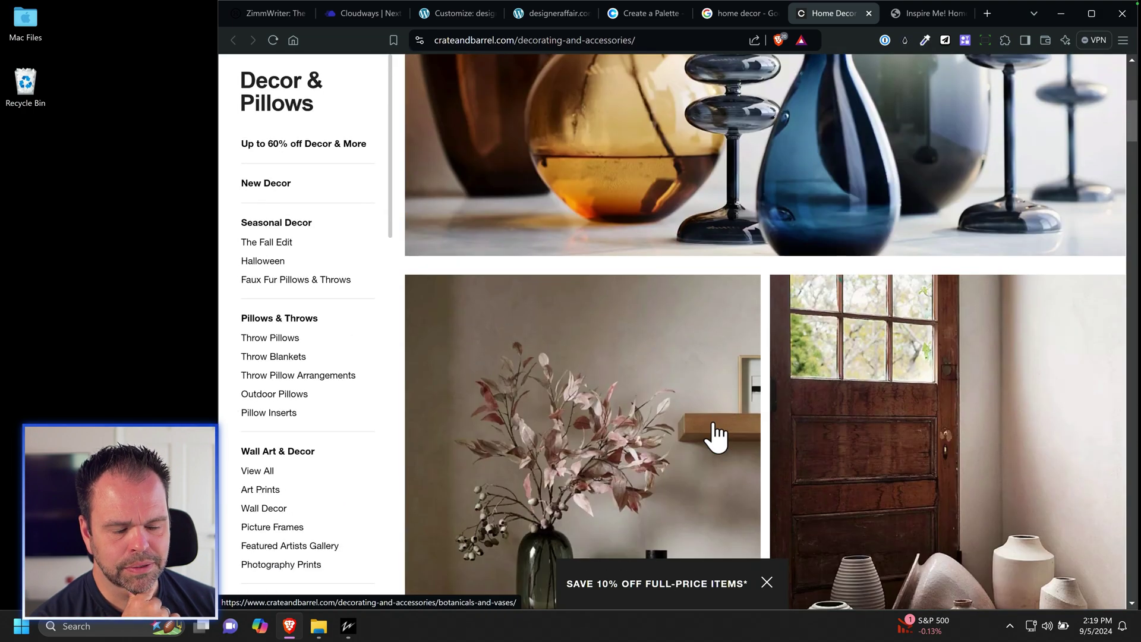
scroll(718, 431, "up", 3)
Dismiss the discount offer on the Inspire Me! Home Decor site and examine its home page's color scheme.
left_click(928, 13)
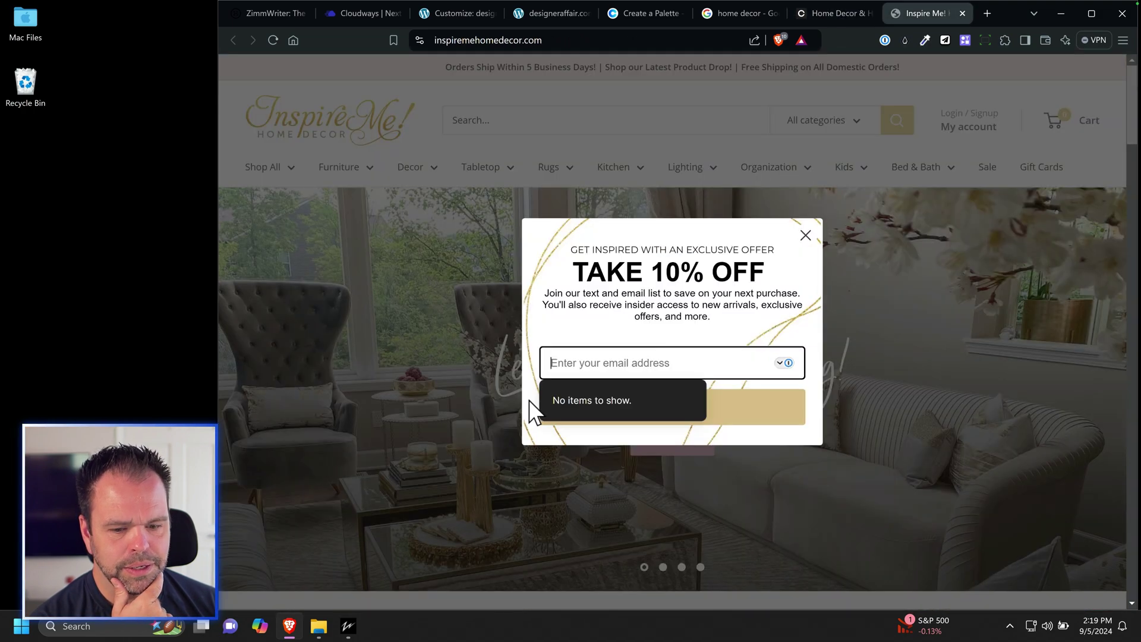
left_click(804, 234)
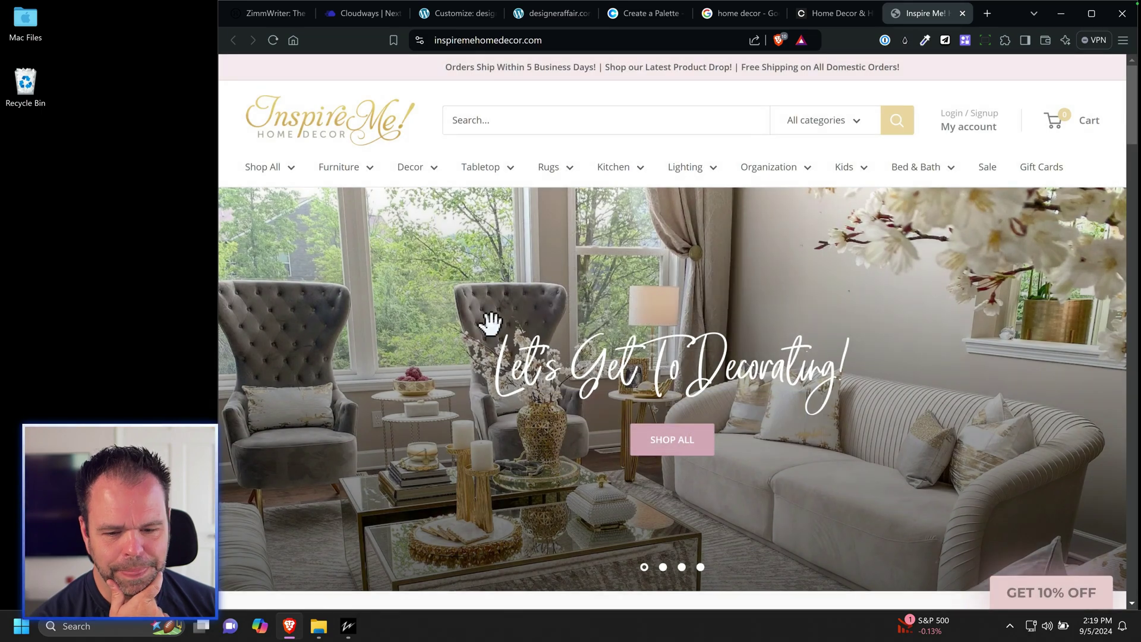
scroll(321, 315, "down", 6)
scroll(340, 336, "down", 20)
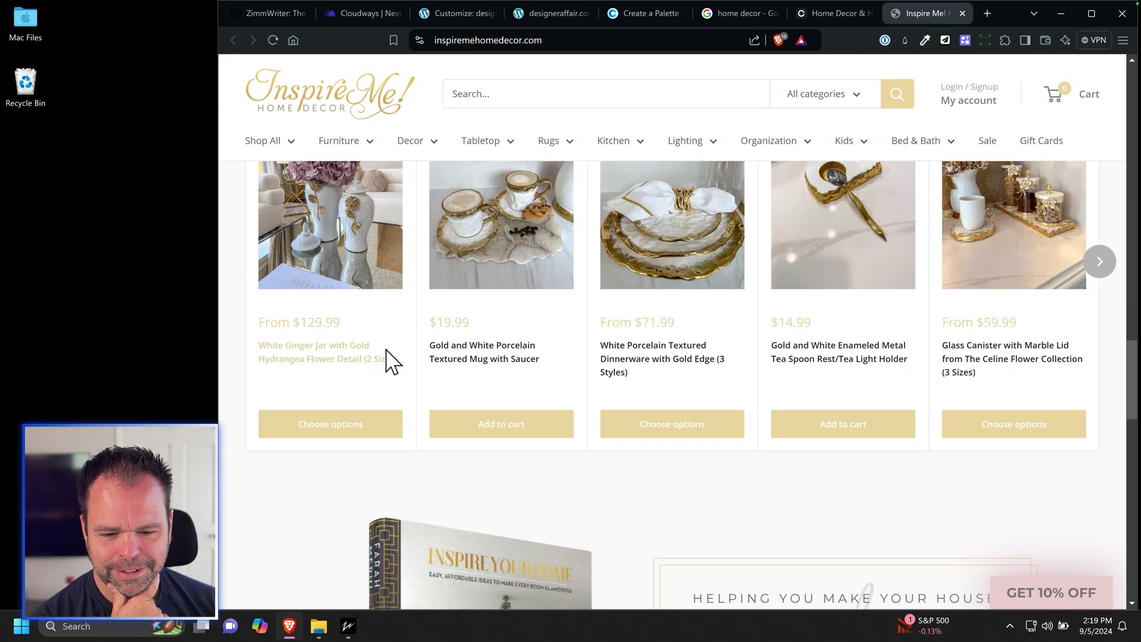
scroll(431, 356, "up", 20)
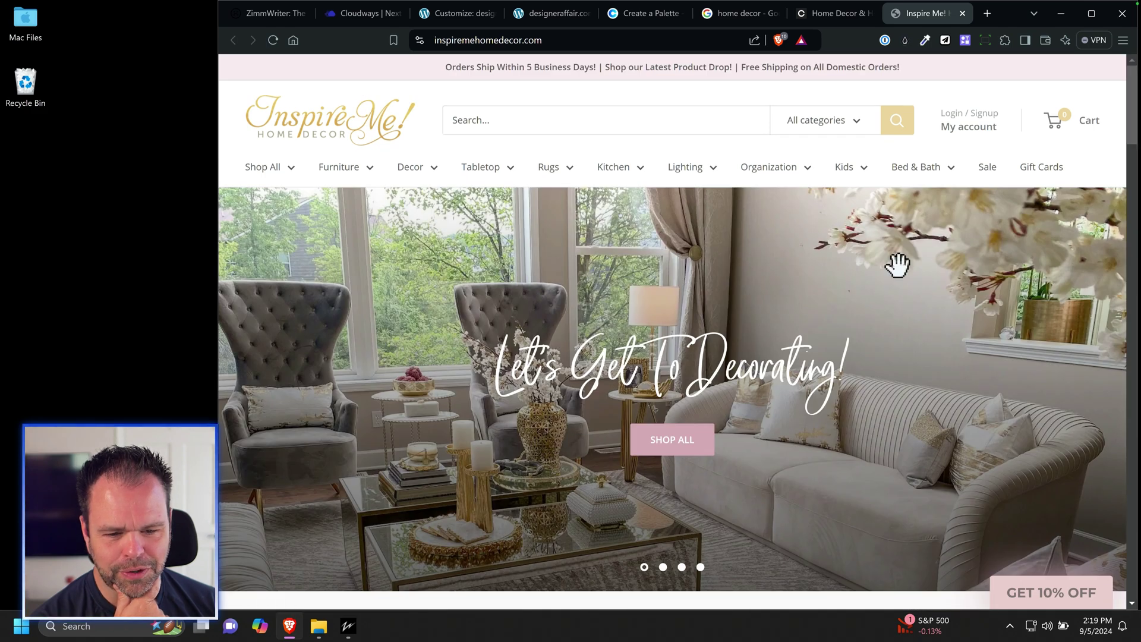
Close the Inspire Me! and Crate & Barrel tabs and return to the start of the home decor search results.
left_click(856, 13)
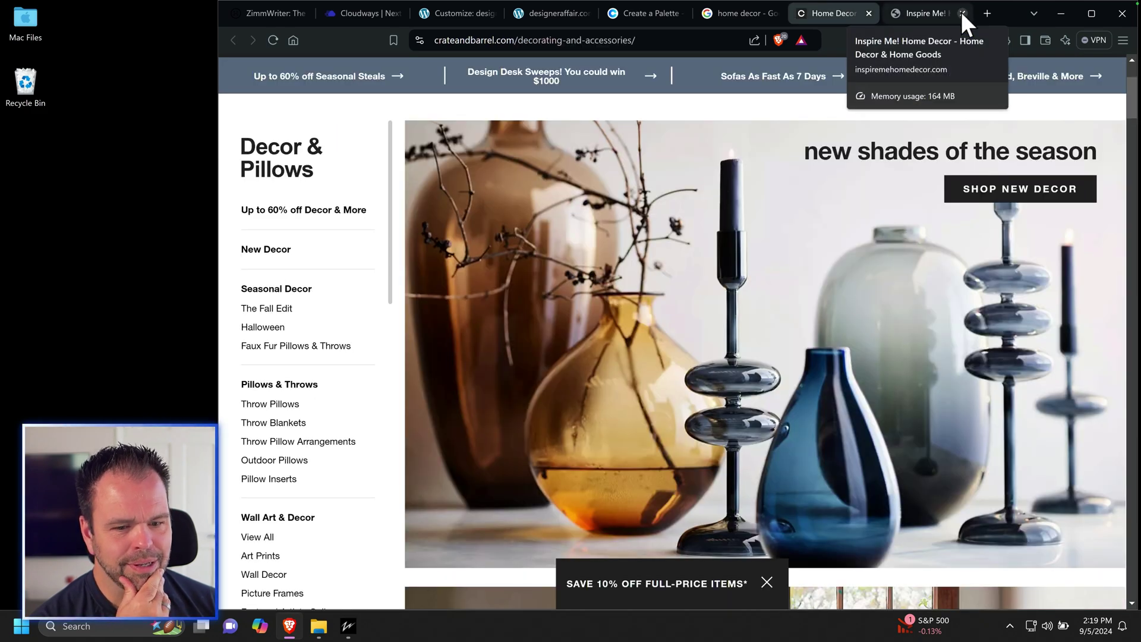
left_click(961, 13)
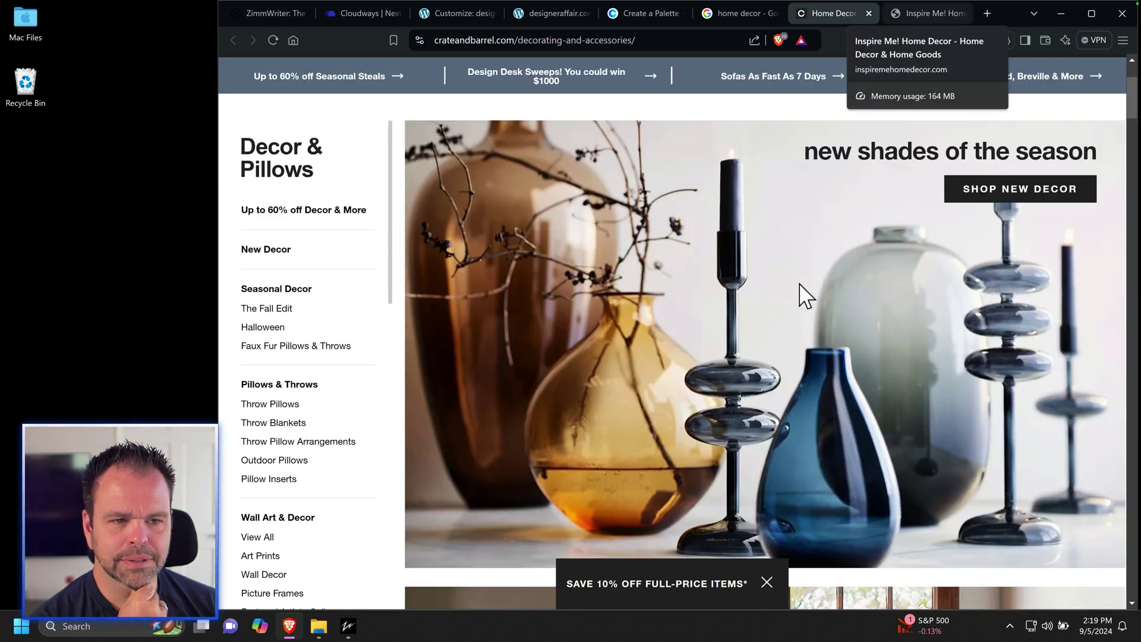
key("ctrl+w")
scroll(652, 423, "up", 10)
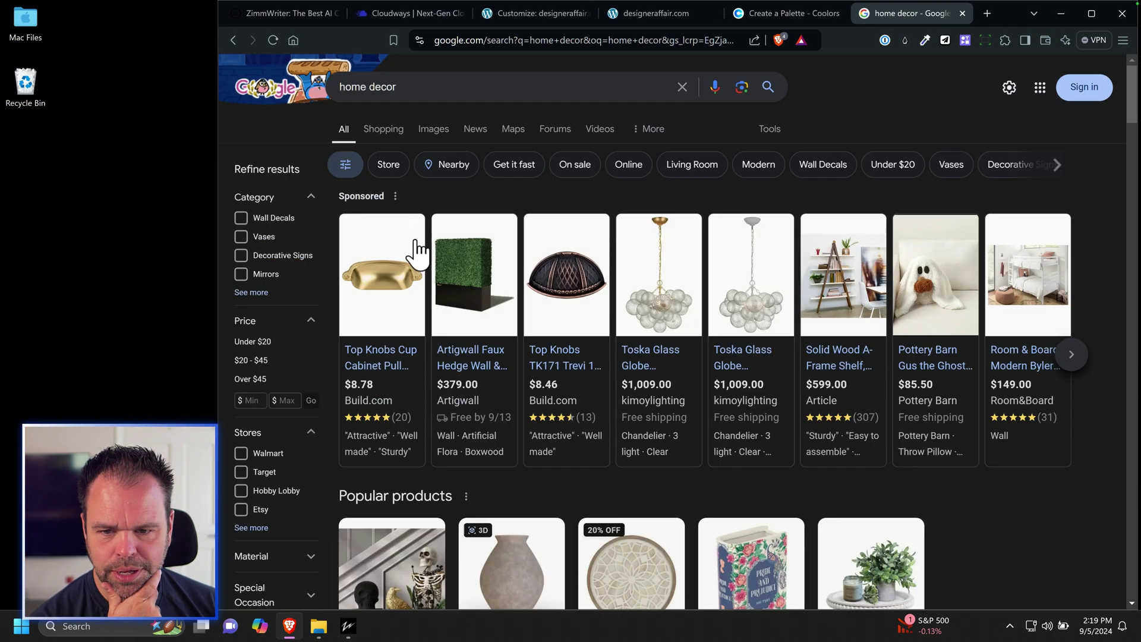
Show the image results for home decor and preview the Ranch Junkie farmhouse decor living room photo.
left_click(434, 128)
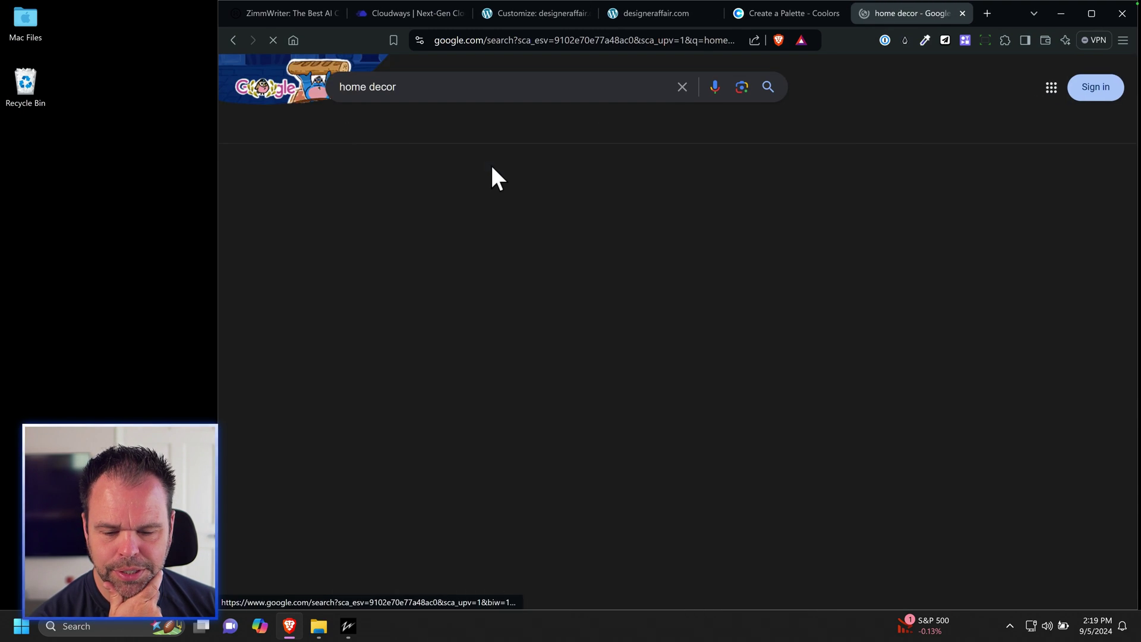
left_click(764, 13)
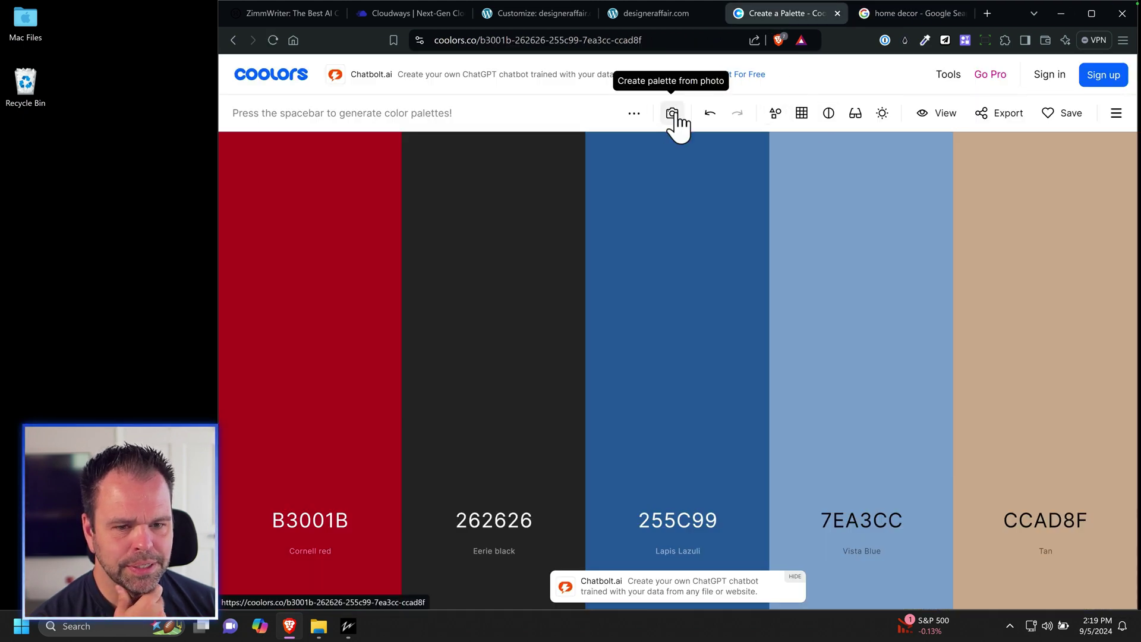
left_click(890, 15)
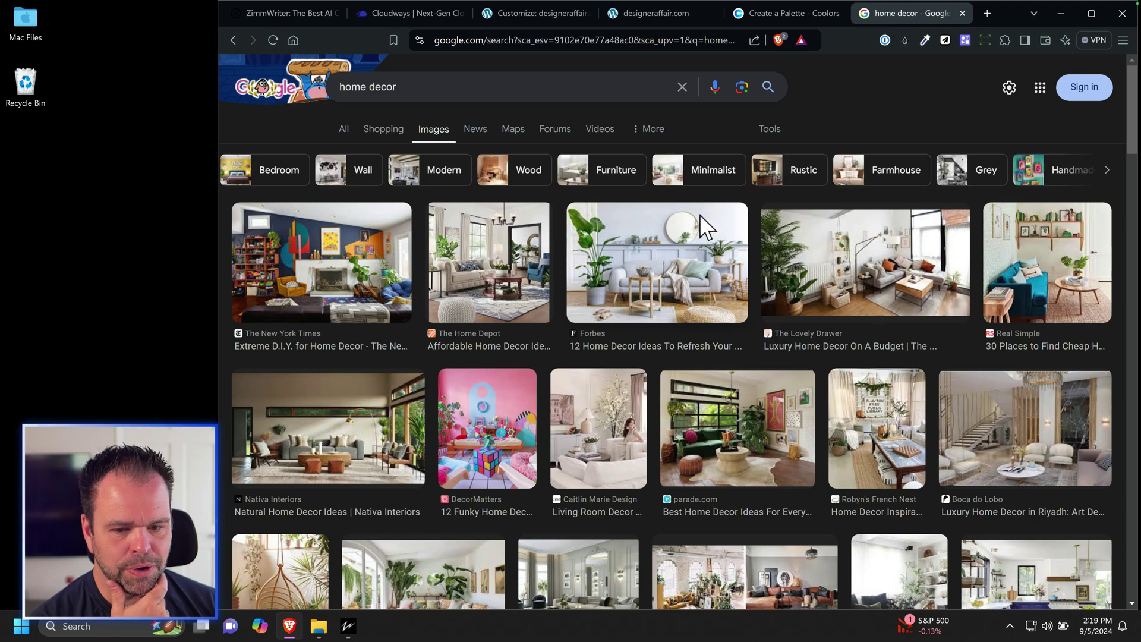
scroll(681, 364, "down", 7)
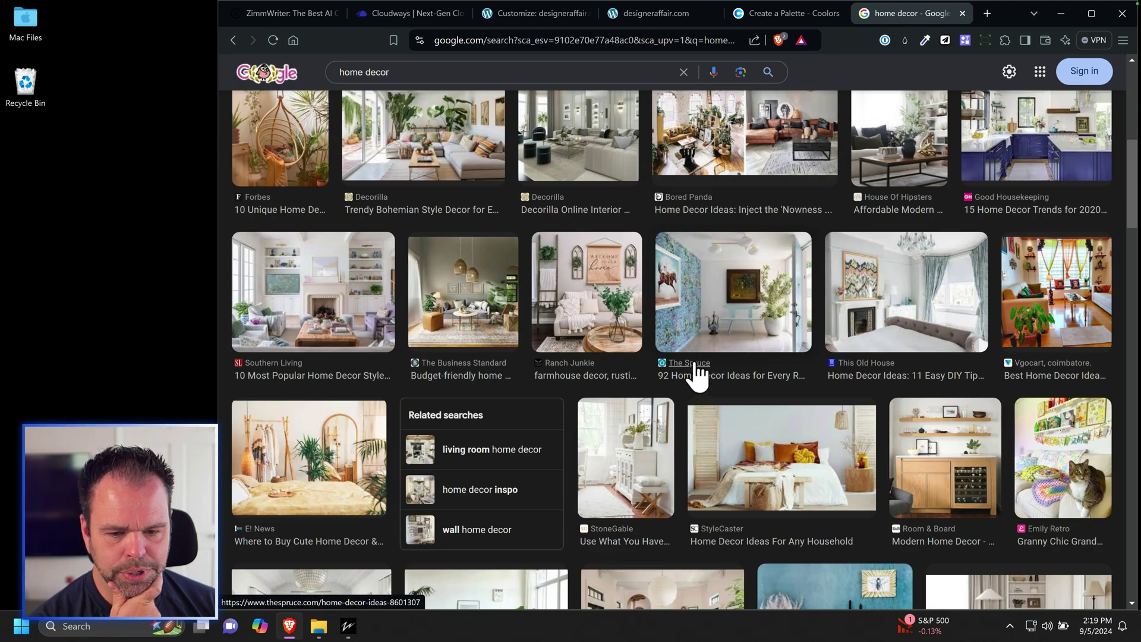
left_click(597, 261)
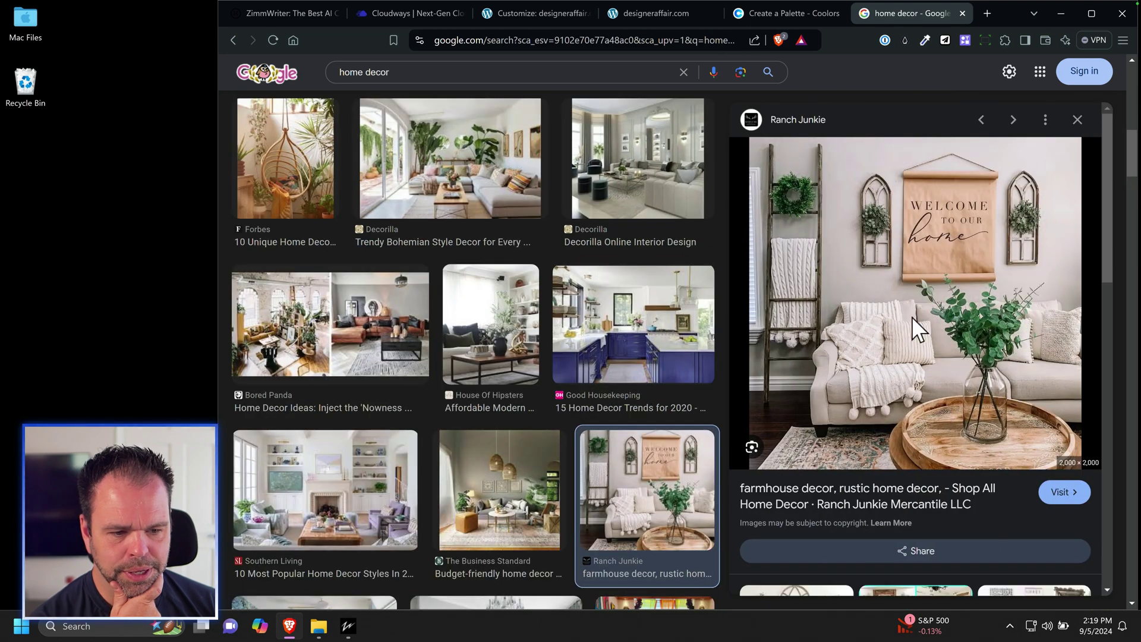
View the full-size Ranch Junkie photo in its own tab, copy its image address, and close the shop page tab.
left_click(785, 13)
left_click(738, 13)
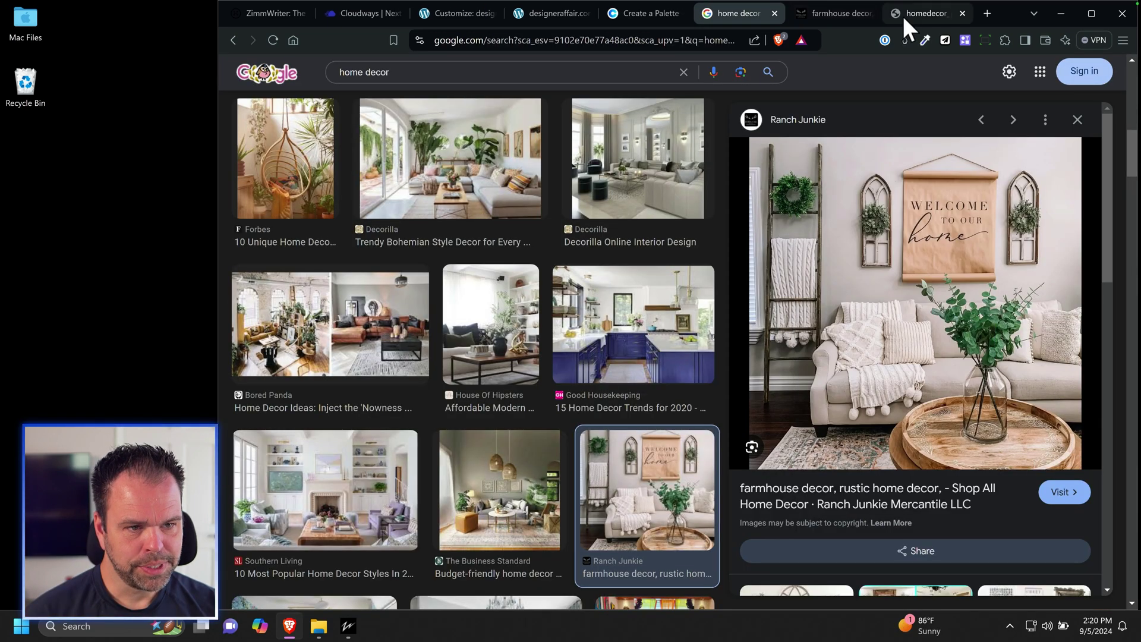
left_click(905, 18)
left_click(660, 40)
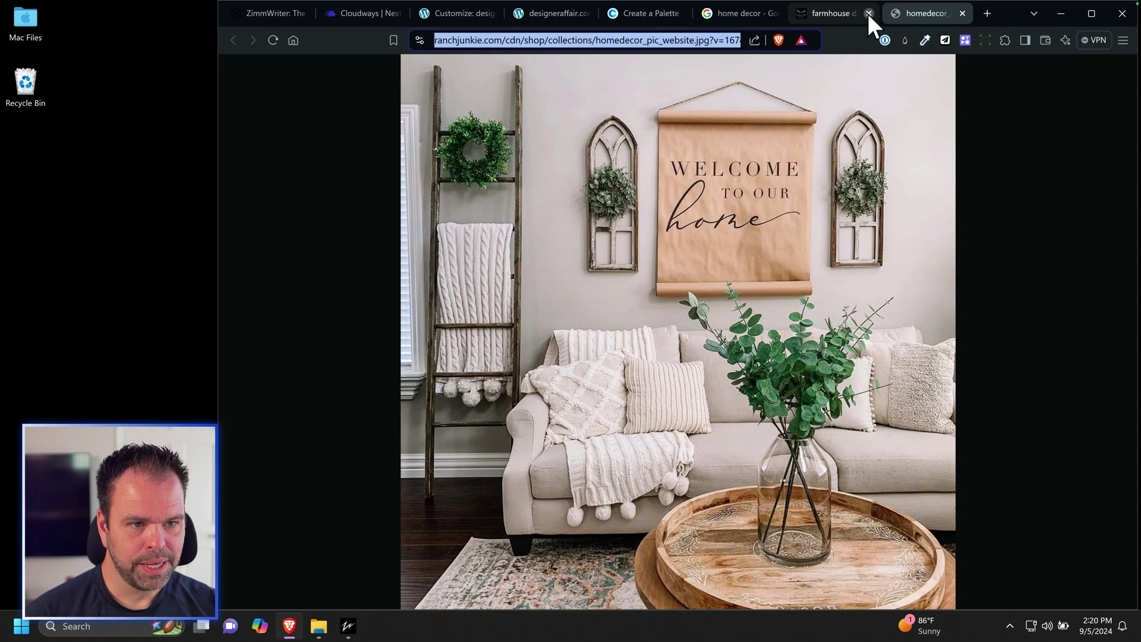
left_click(868, 13)
Return to the Coolors palette and load the copied Ranch Junkie photo address into the image picker.
left_click(651, 13)
key("ctrl+v")
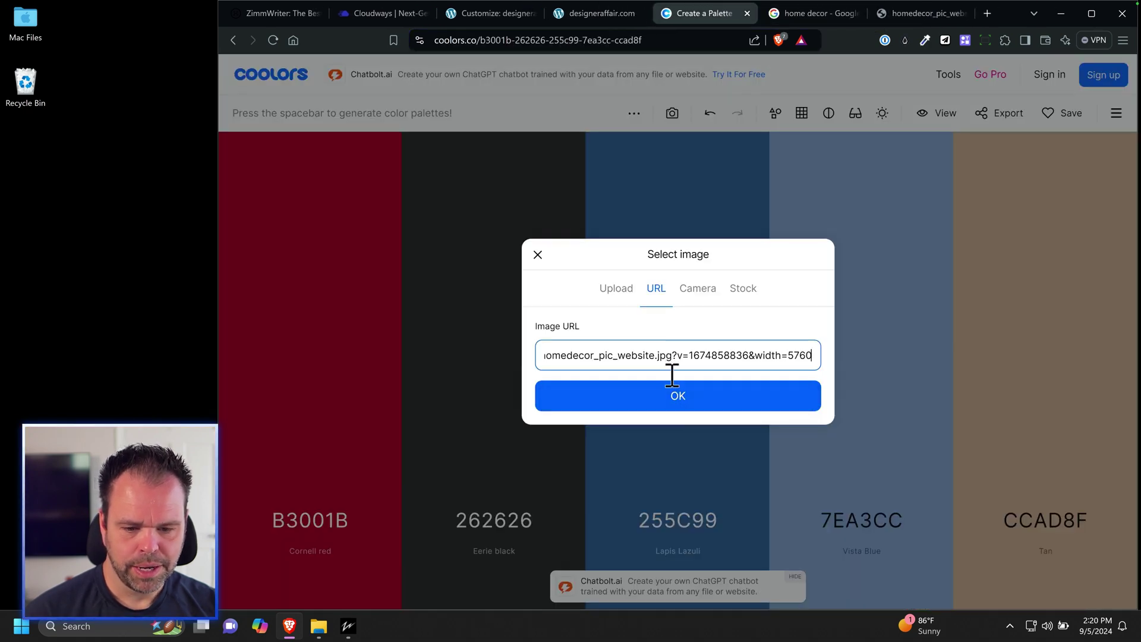
left_click(673, 397)
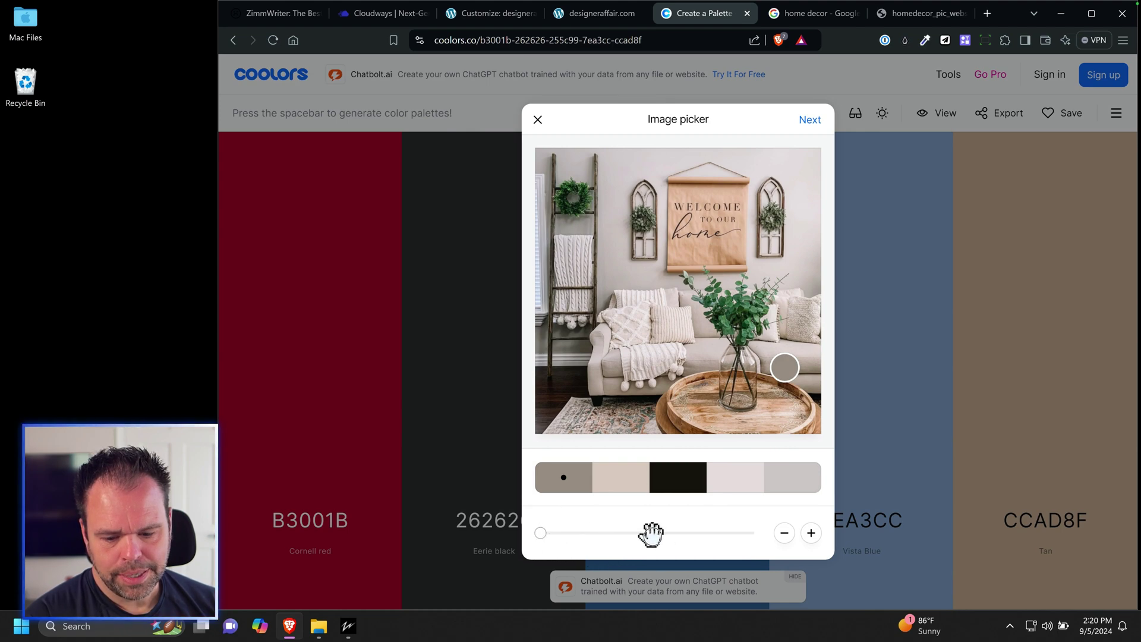
Shift the photo's extracted palette to the brown and green variation and open it in the generator.
mouse_move(654, 532)
left_mouse_down()
mouse_move(693, 531)
mouse_move(640, 529)
mouse_move(654, 529)
left_mouse_up()
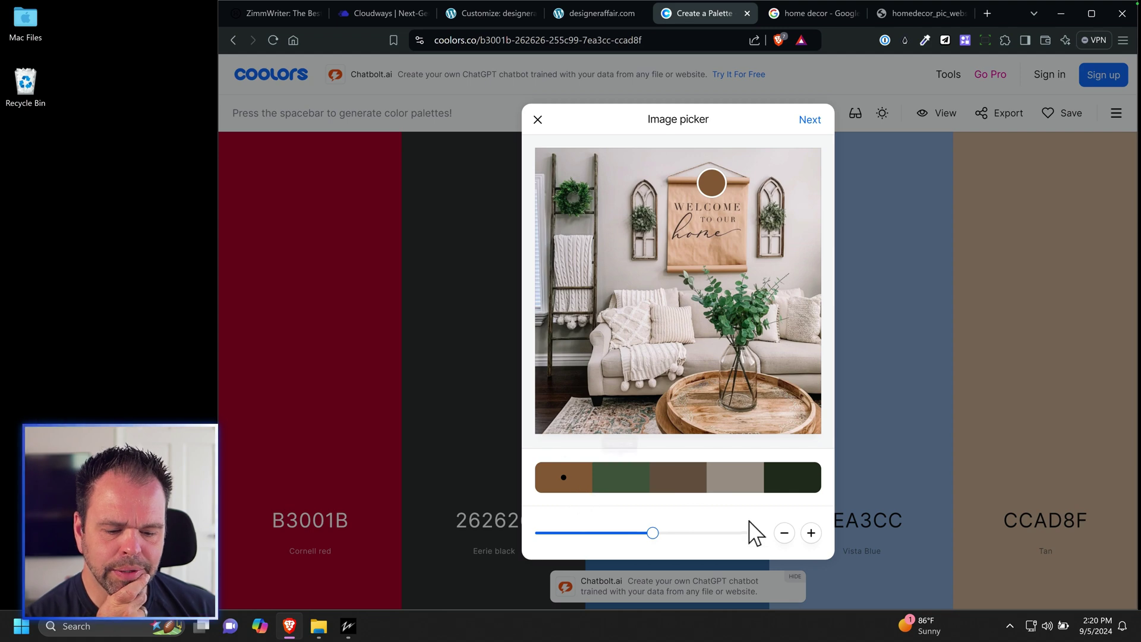
left_click(810, 122)
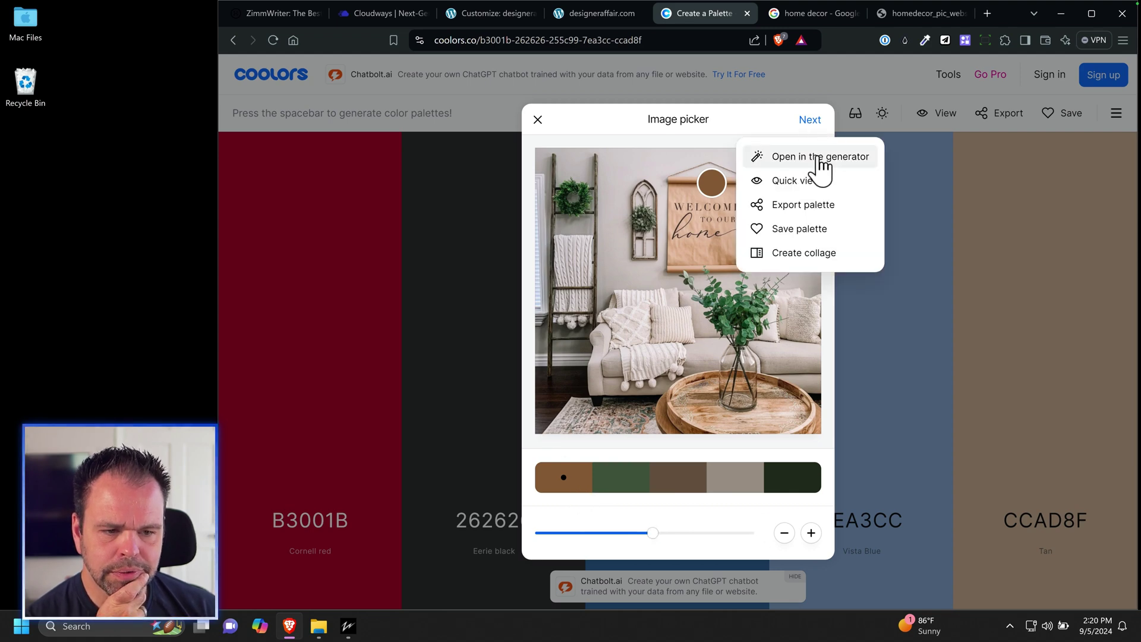
left_click(752, 160)
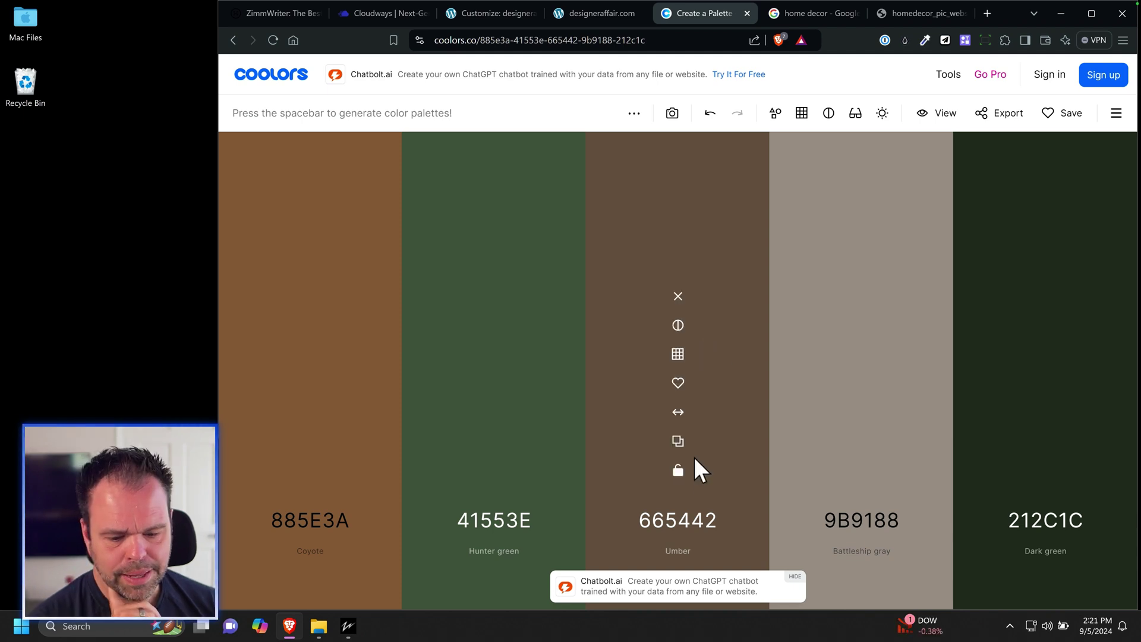
Lock the Umber 665442 and Dark green 212C1C colors and regenerate the remaining colors until one is white.
left_click(677, 471)
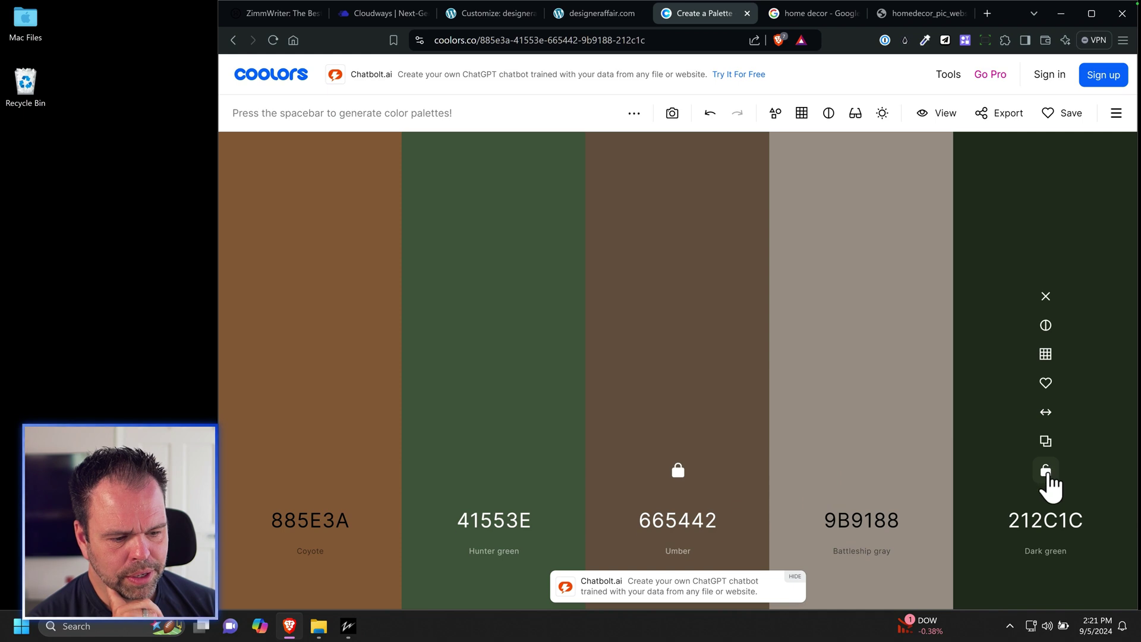
left_click(1047, 471)
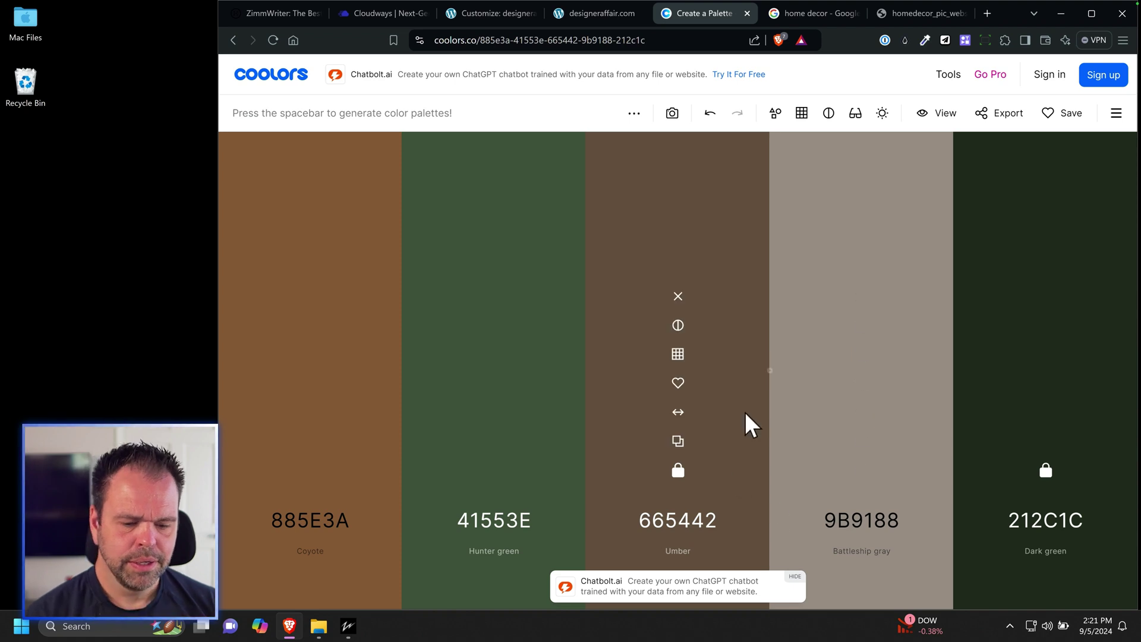
key("space")
key("space")
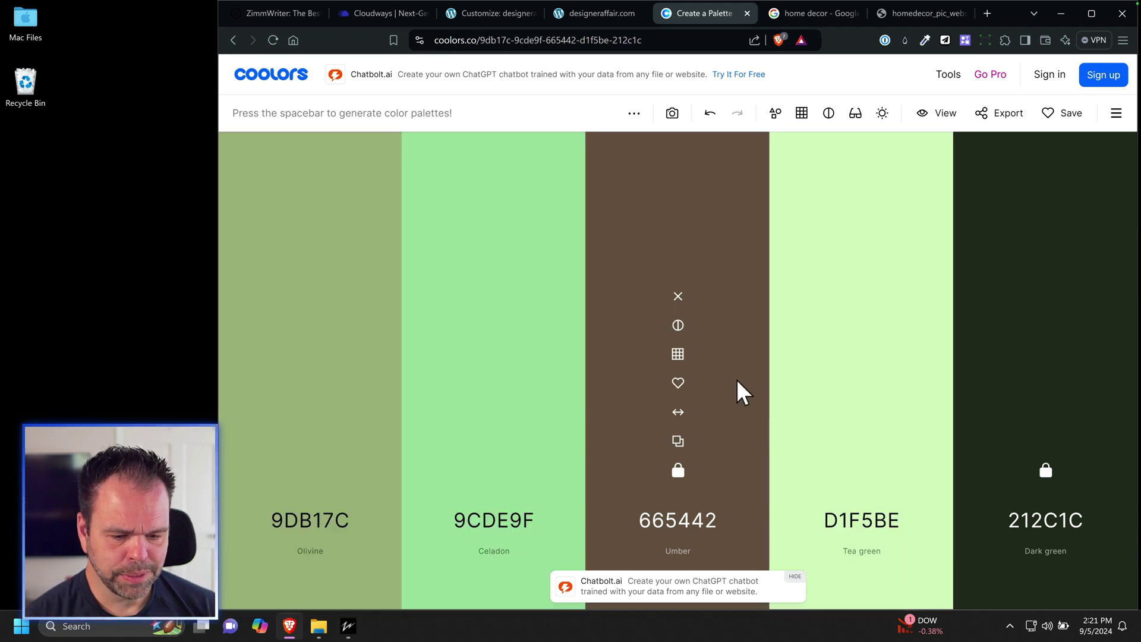
key("space")
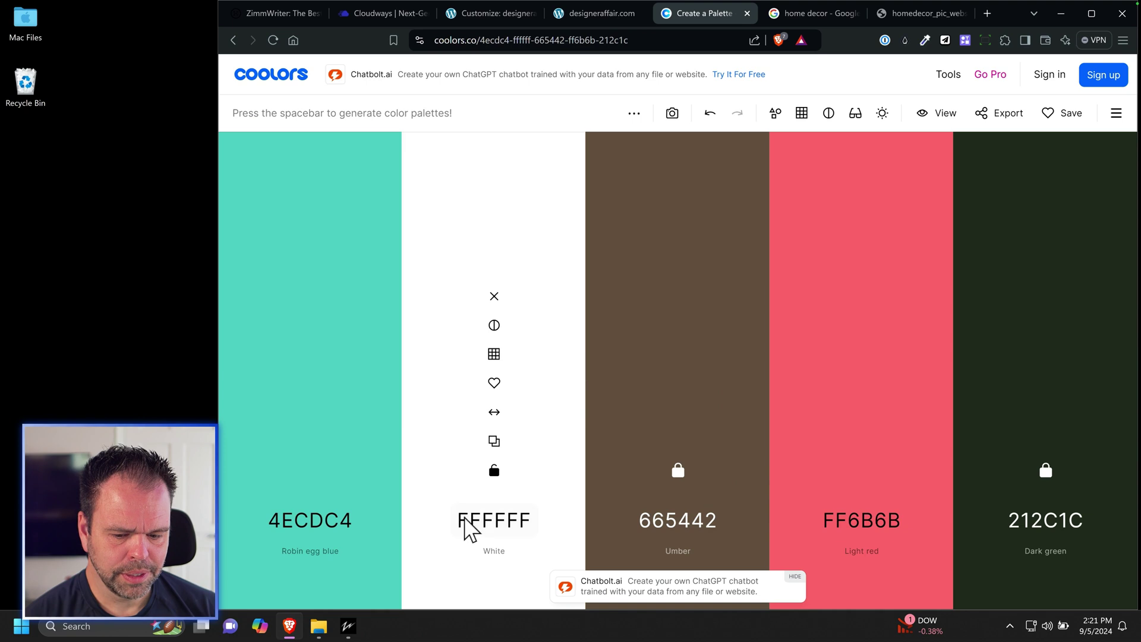
Lock the white FFFFFF color and keep regenerating the two unlocked colors until Asparagus 72A276 and Rose quartz 9E8FB2 come up.
left_click(494, 471)
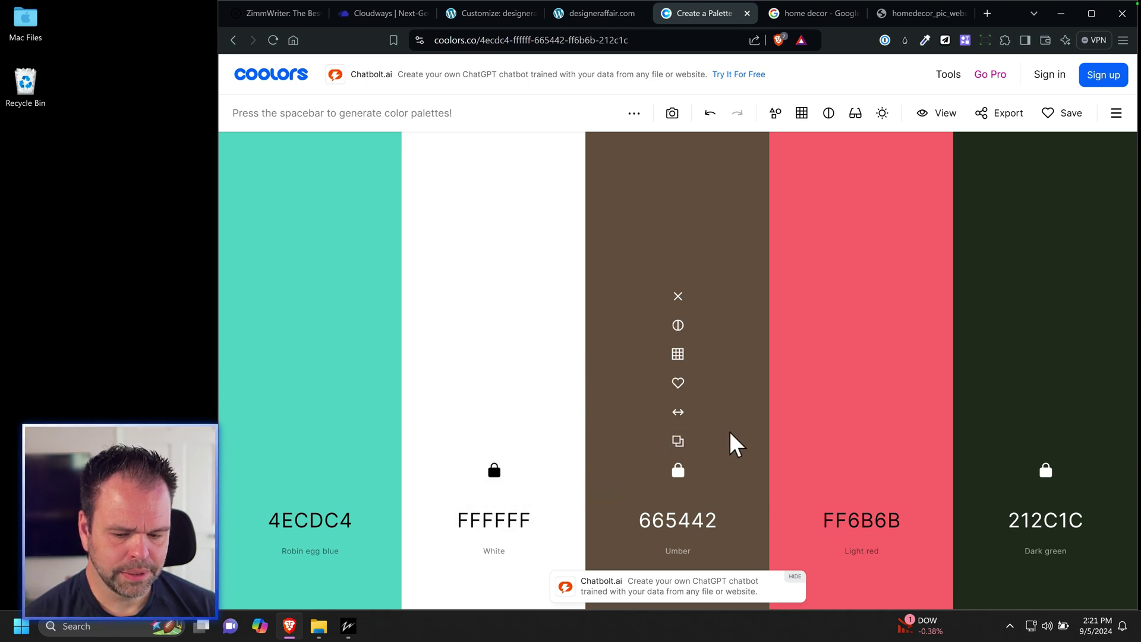
key("space")
key("space")
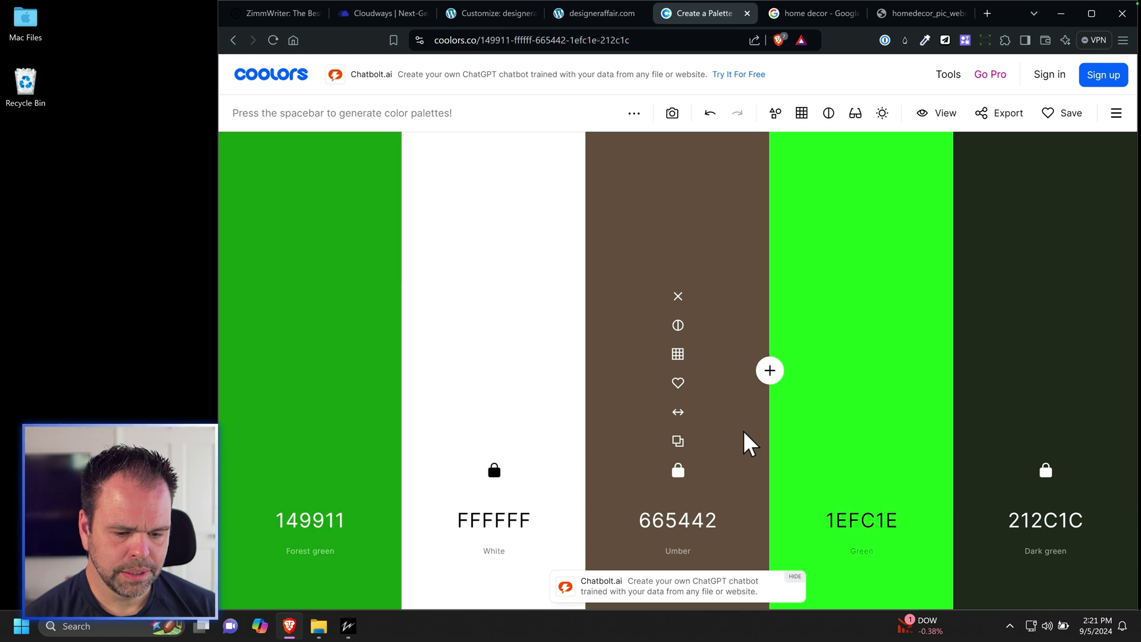
key("space")
key("space")
key("space")
key("space")
key("space")
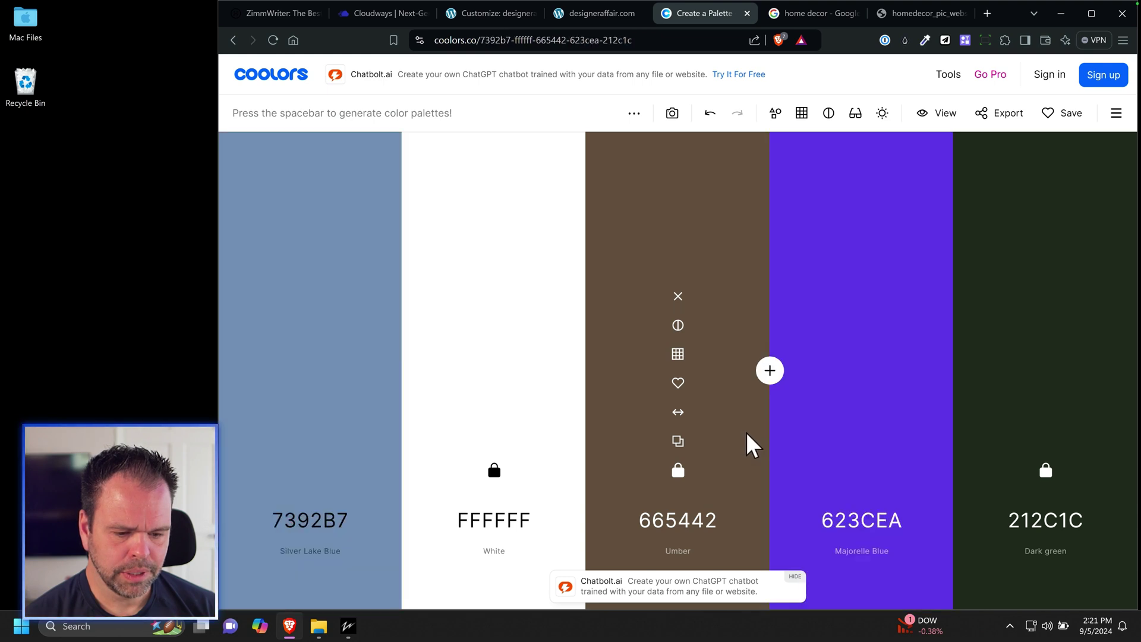
key("space")
key("space")
key("space")
key("space")
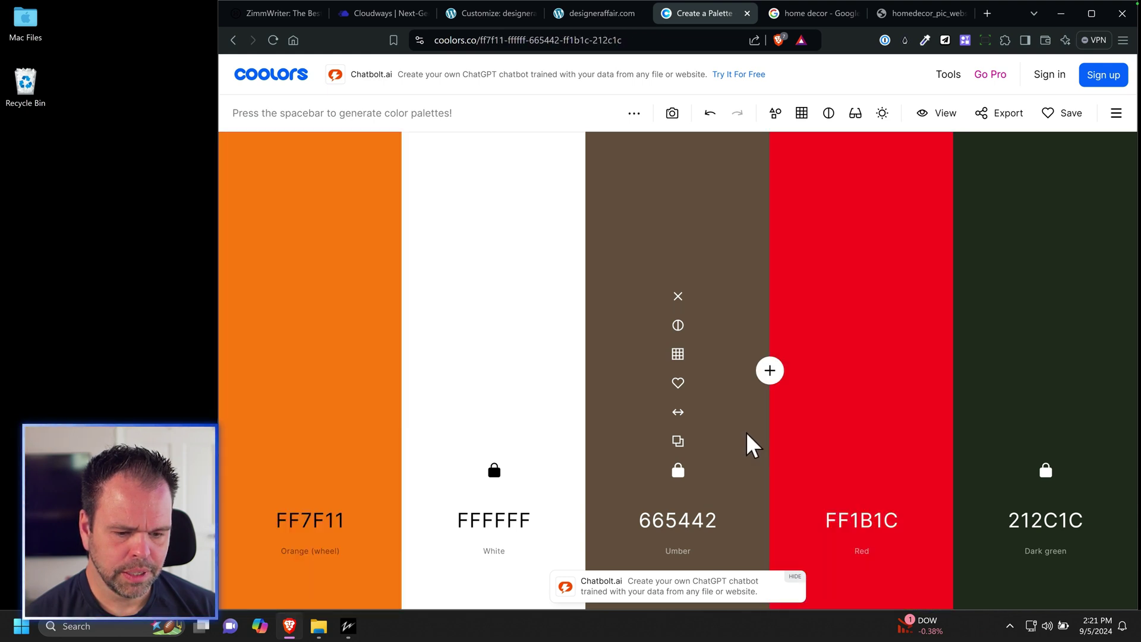
key("space")
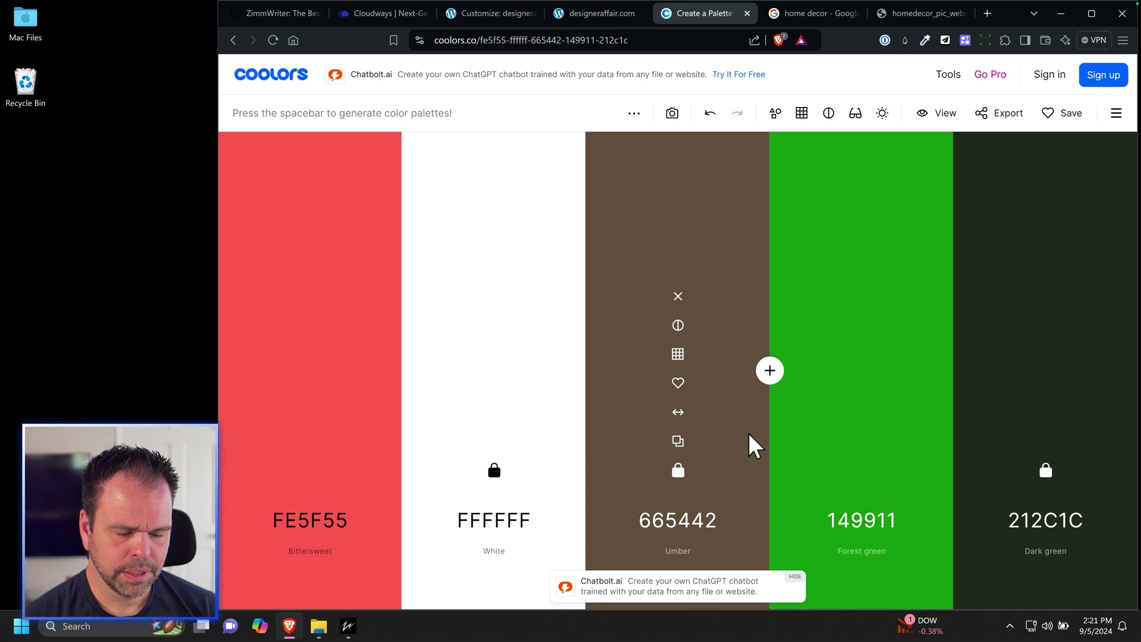
key("space")
key("space")
key("space")
key("space")
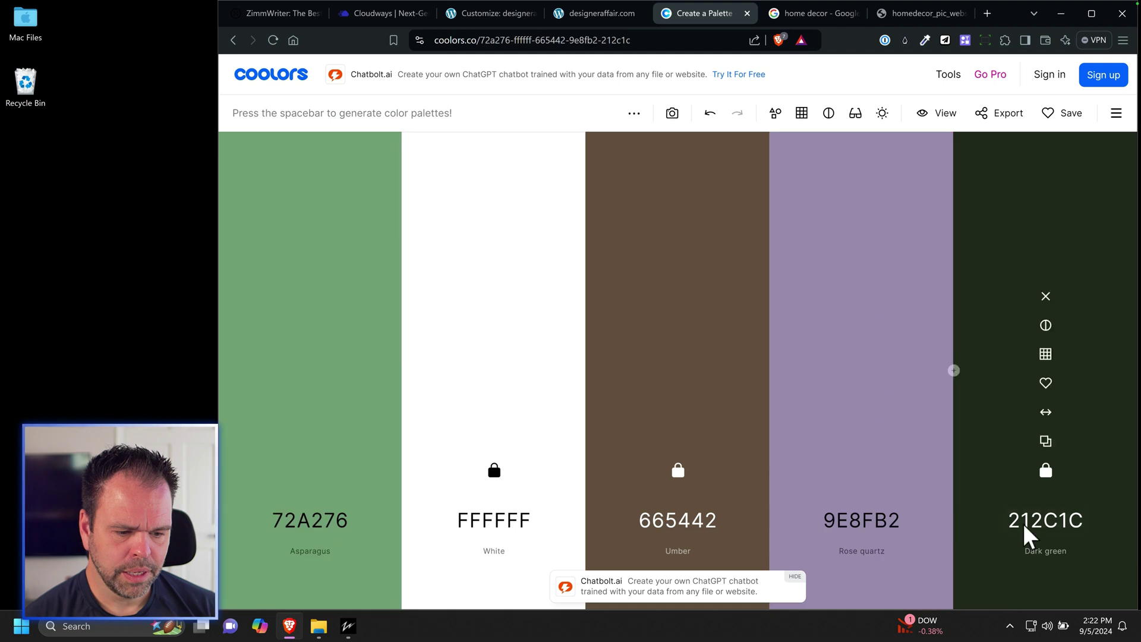
Move the Dark green color to the start of the palette and change it to the darker shade 1C2518.
left_click_drag(1046, 413, 321, 387)
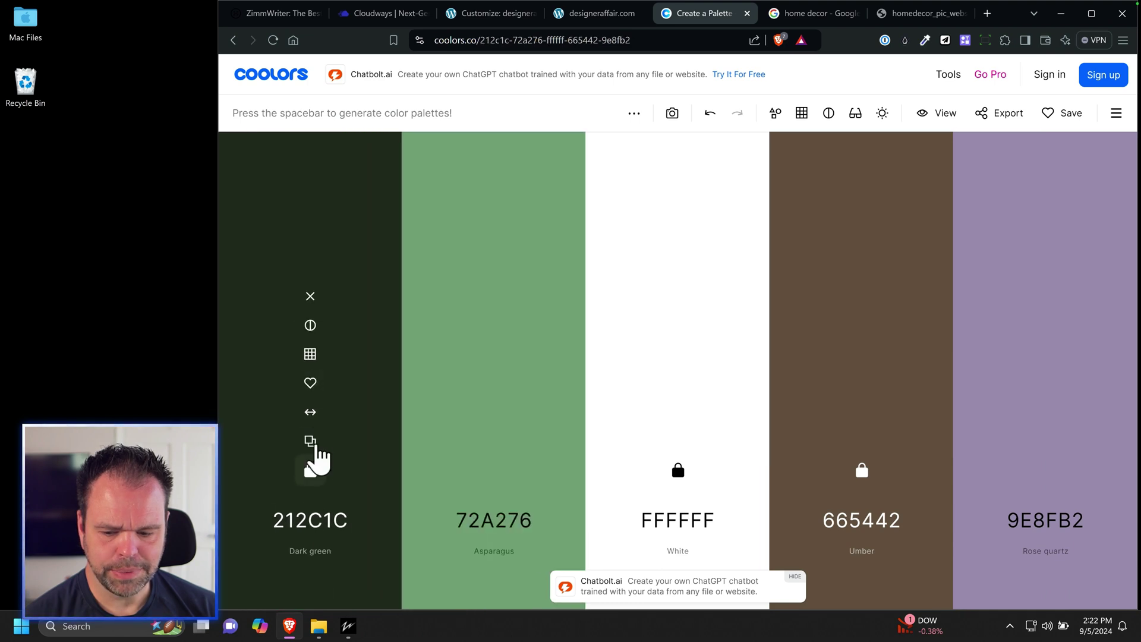
left_click(311, 355)
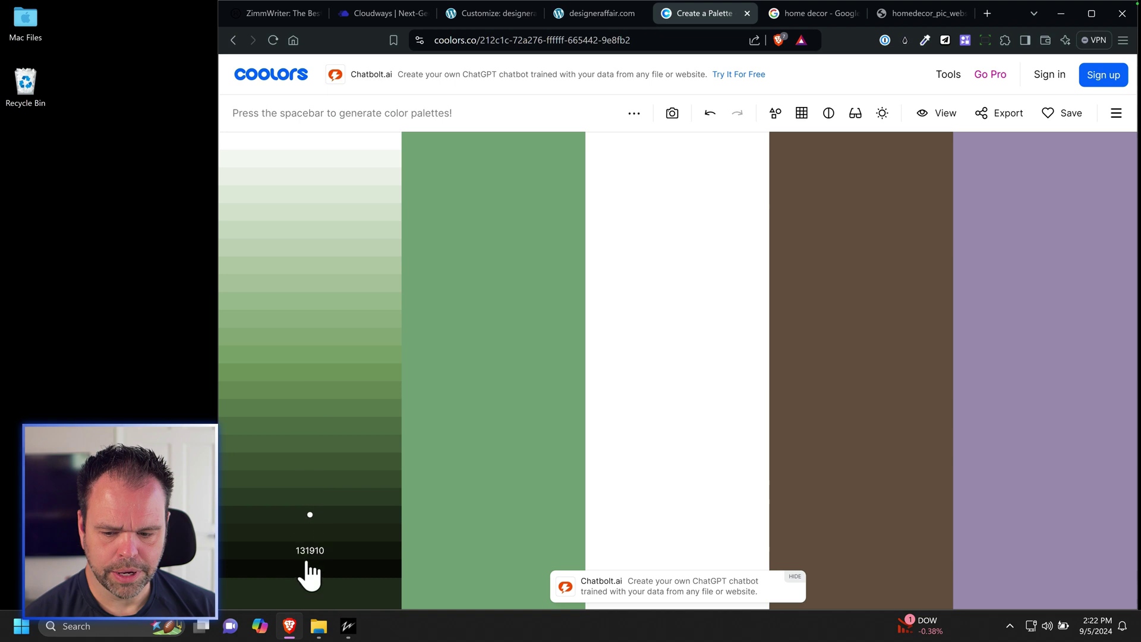
left_click(309, 537)
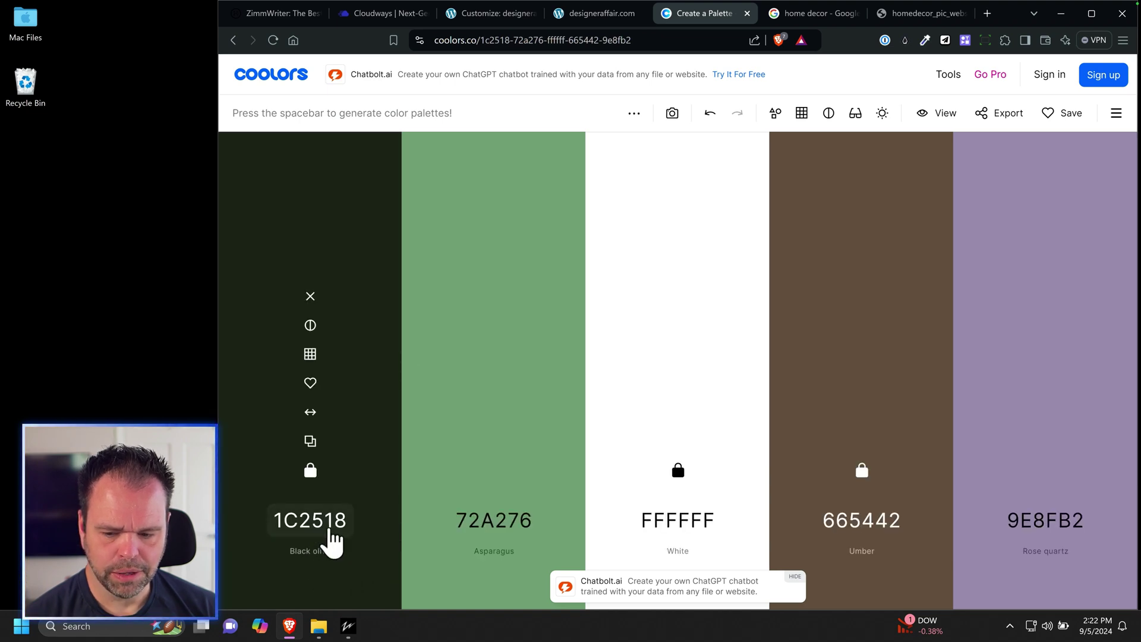
Copy the first color's code 1C2518 and apply it to the Asparagus color beside it.
left_click(310, 441)
left_click(504, 519)
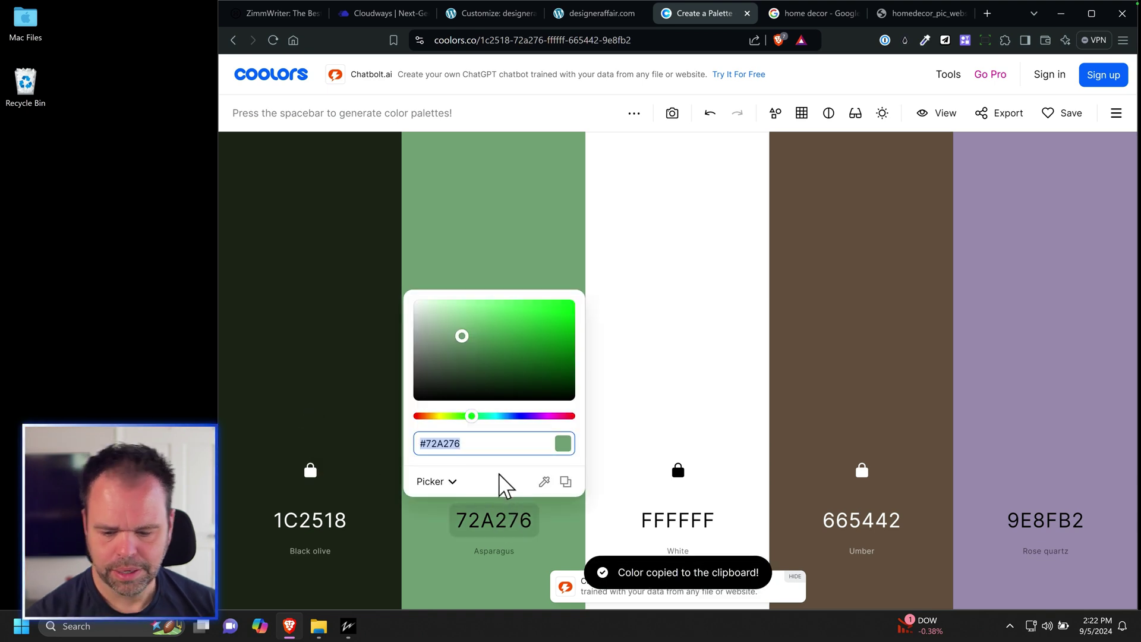
key("ctrl+v")
left_click(536, 250)
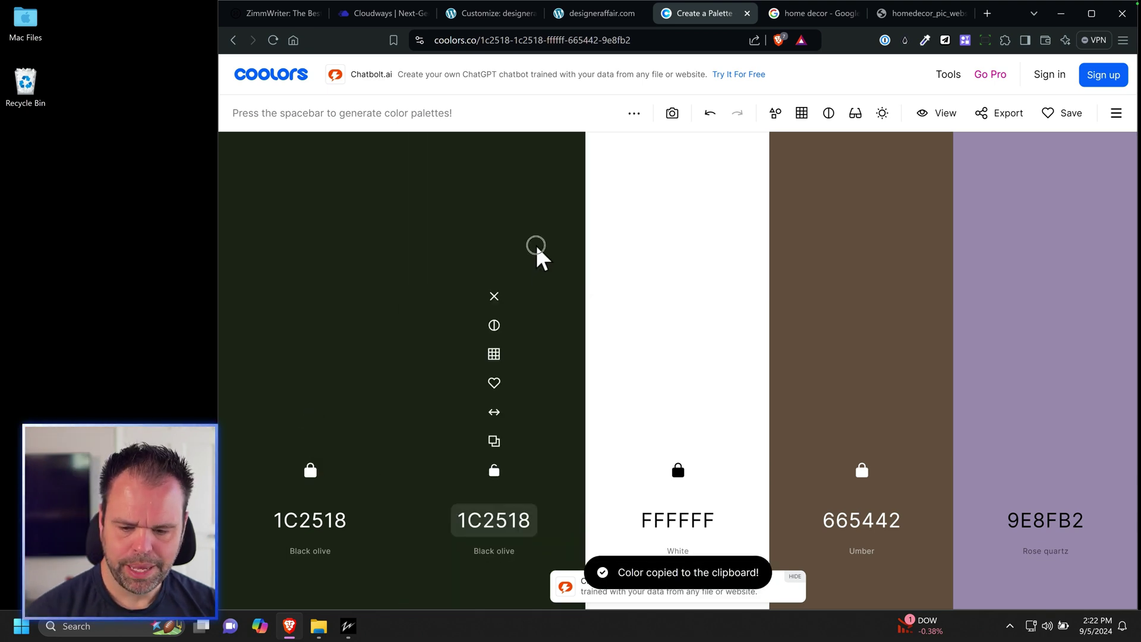
Change the second color to the darker shade 131910 and lock it.
left_click(497, 361)
left_click(491, 565)
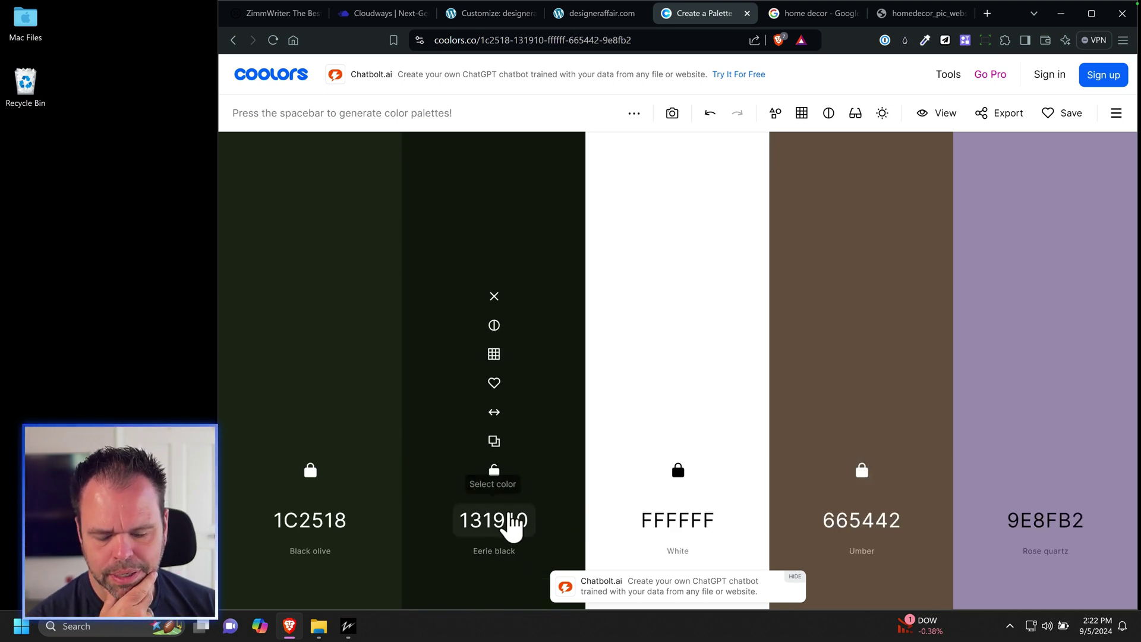
left_click(499, 476)
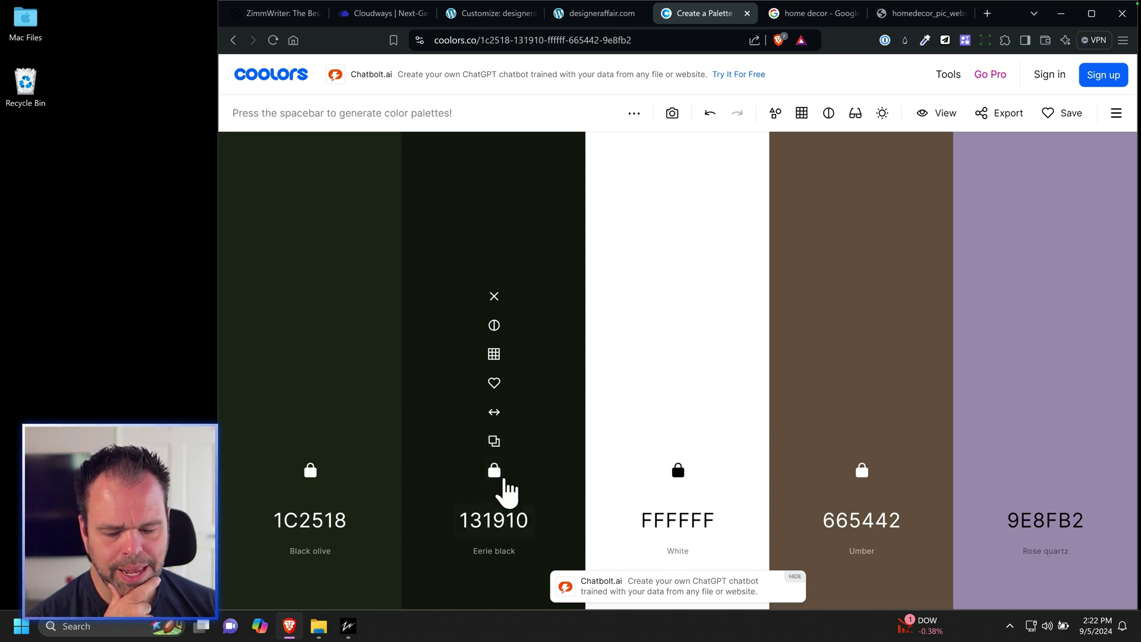
left_click(495, 356)
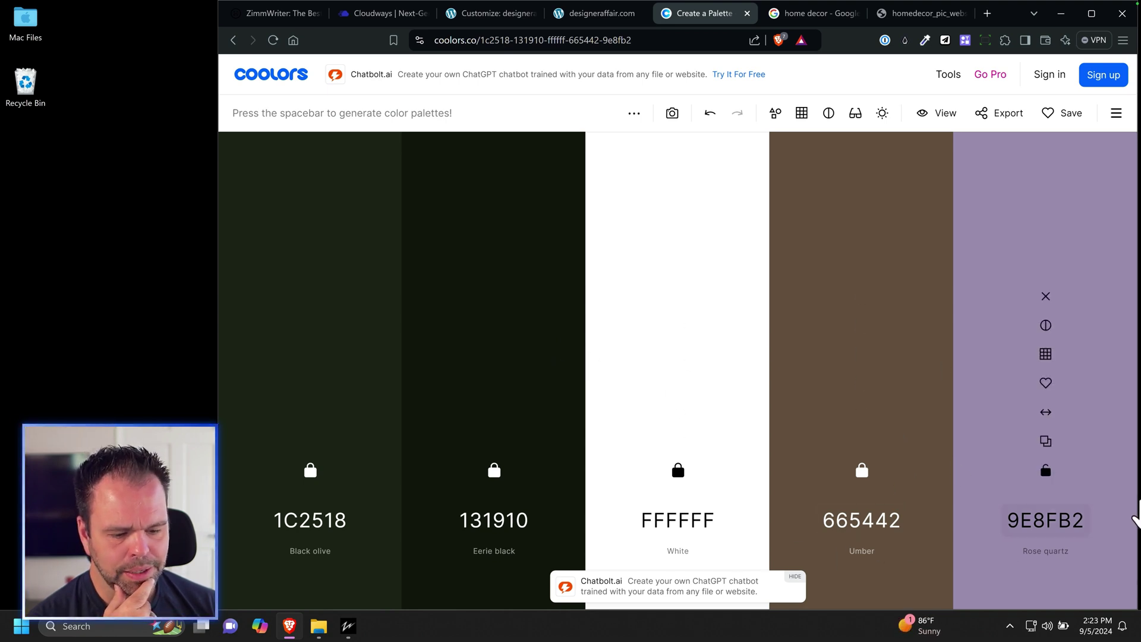
Keep regenerating the unlocked last color until Beaver 967D69 comes up, and lock it.
left_click(1045, 471)
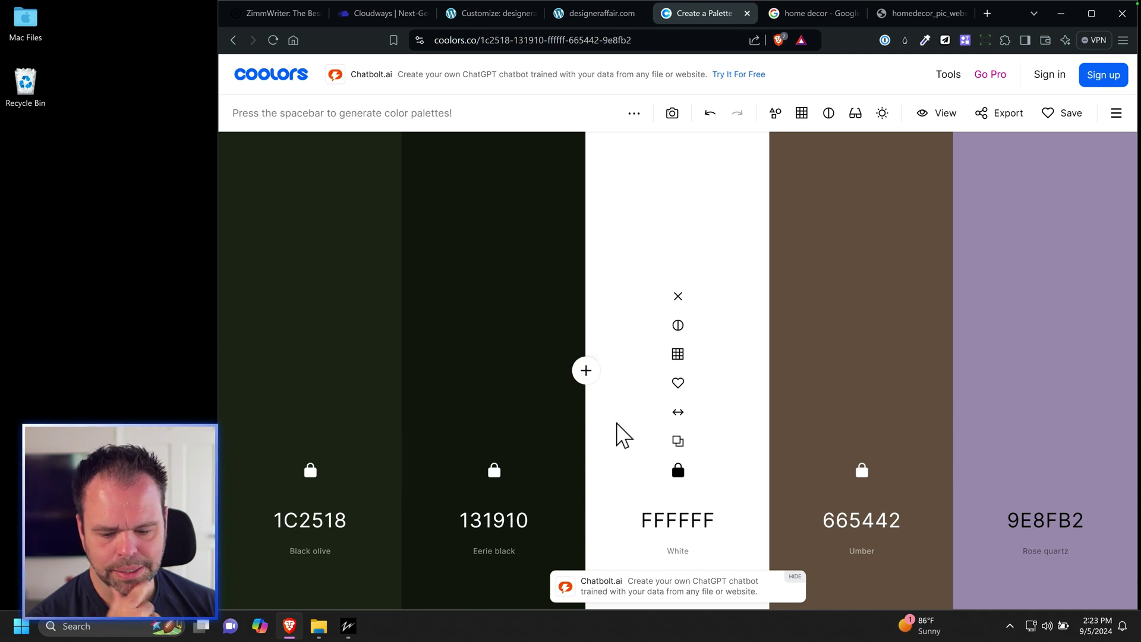
key("space")
key("space")
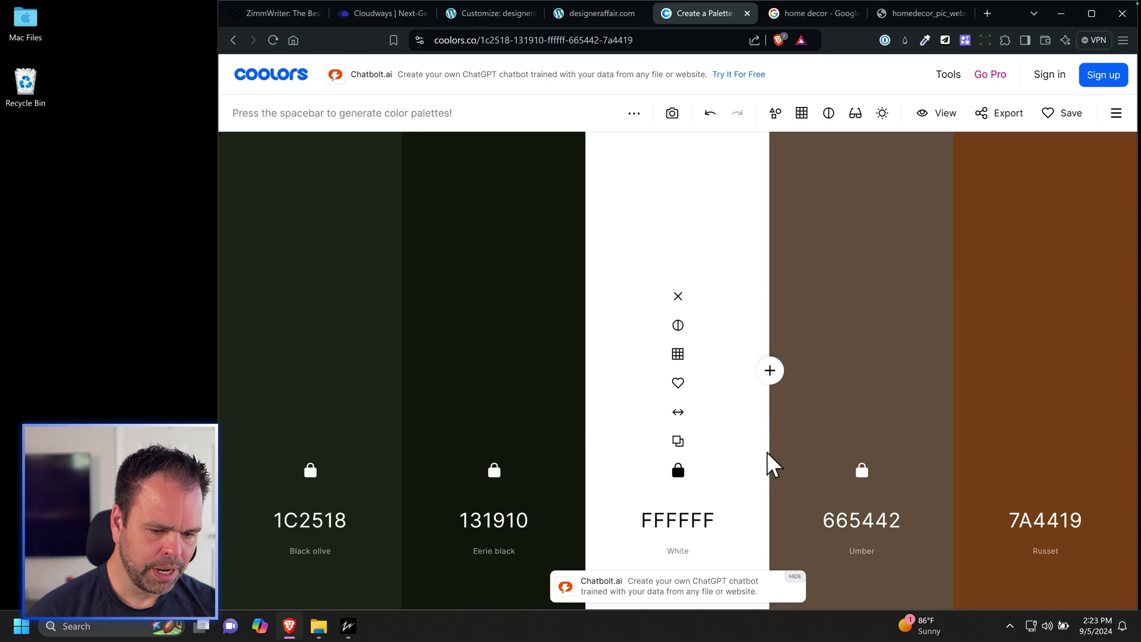
key("space")
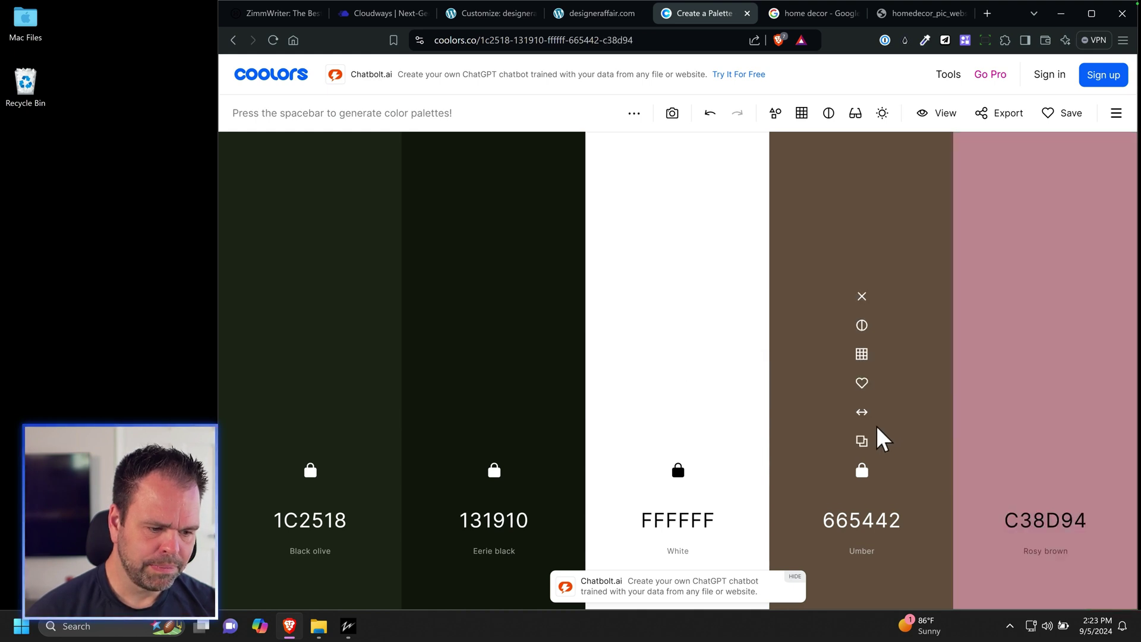
key("space")
key("space")
key("space")
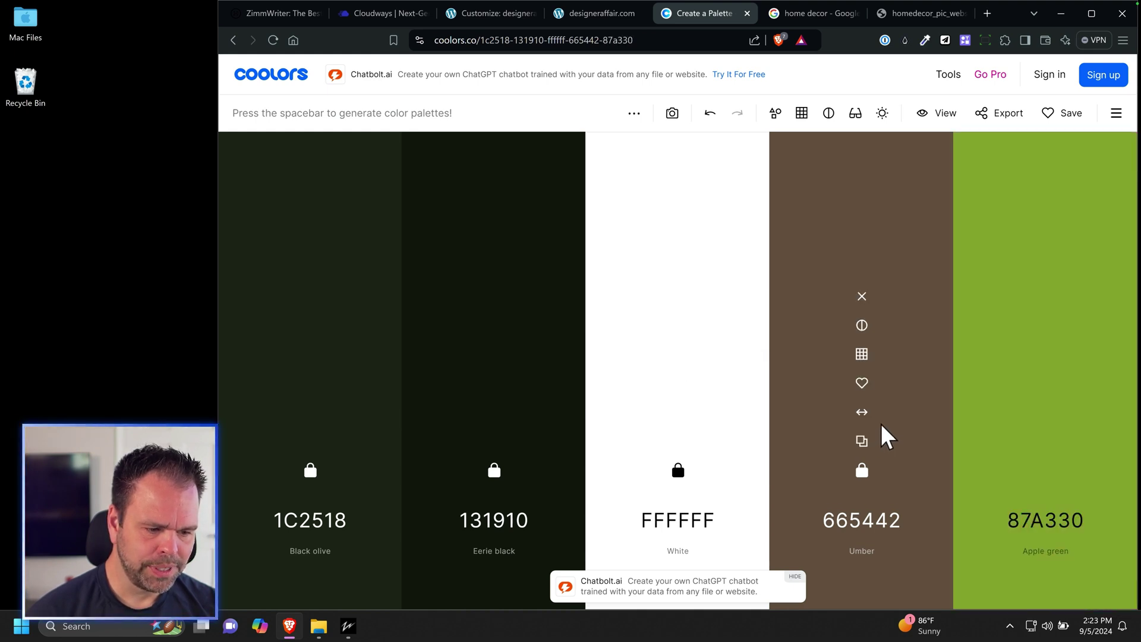
key("space")
key("space")
key("space")
key("space")
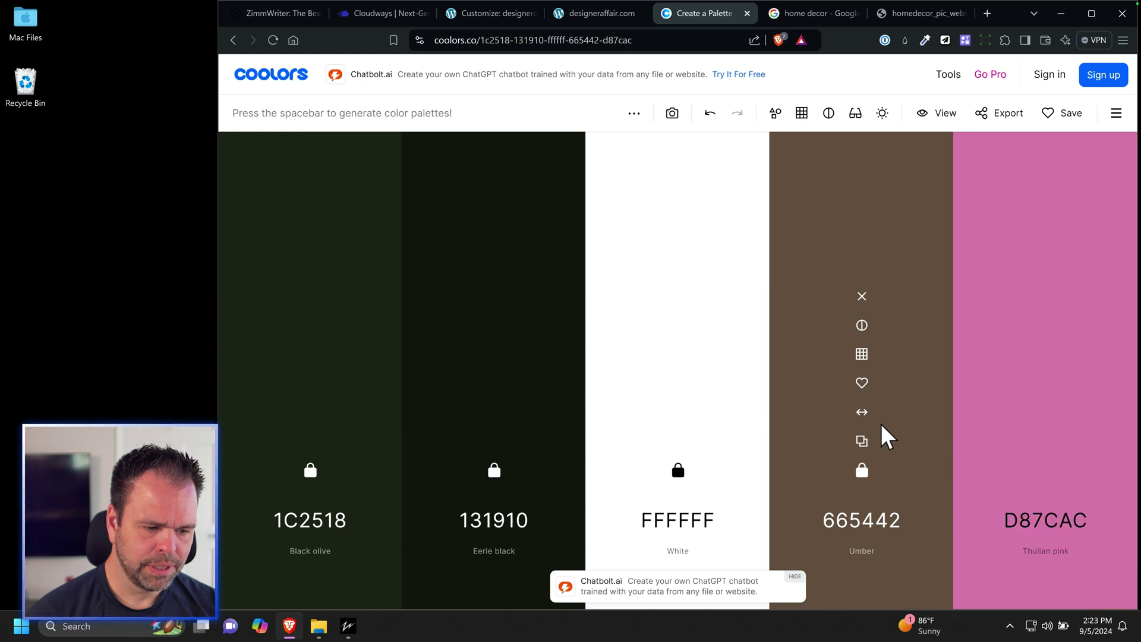
key("space")
left_click(1046, 470)
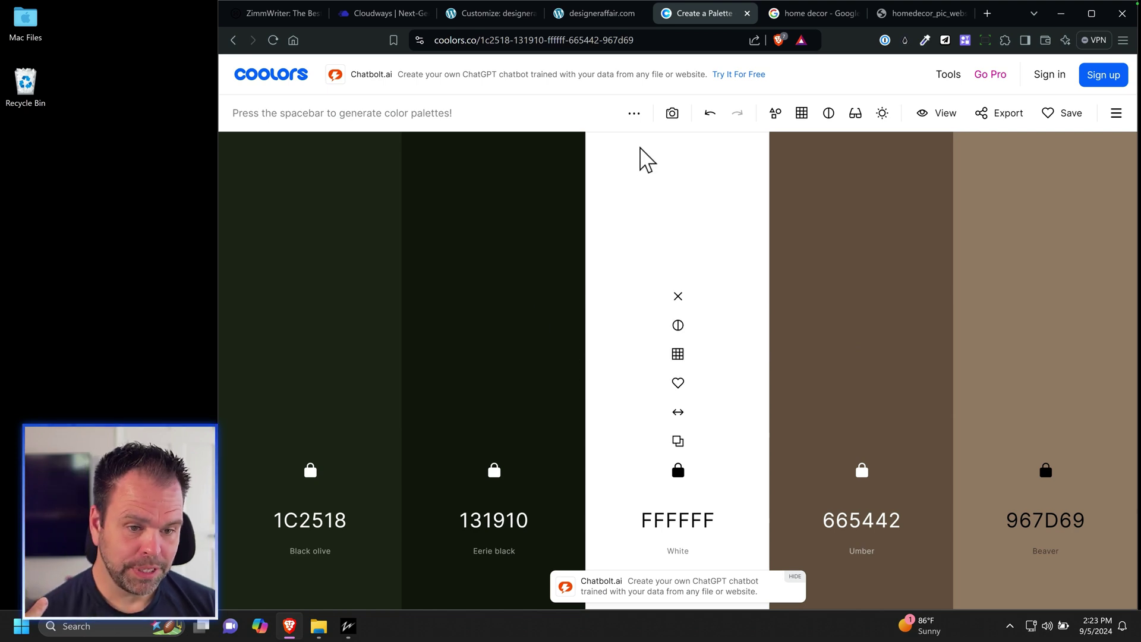
Export the palette as an image titled designeraffair.com in HEX color space and put the downloaded file on the desktop.
left_click(1001, 114)
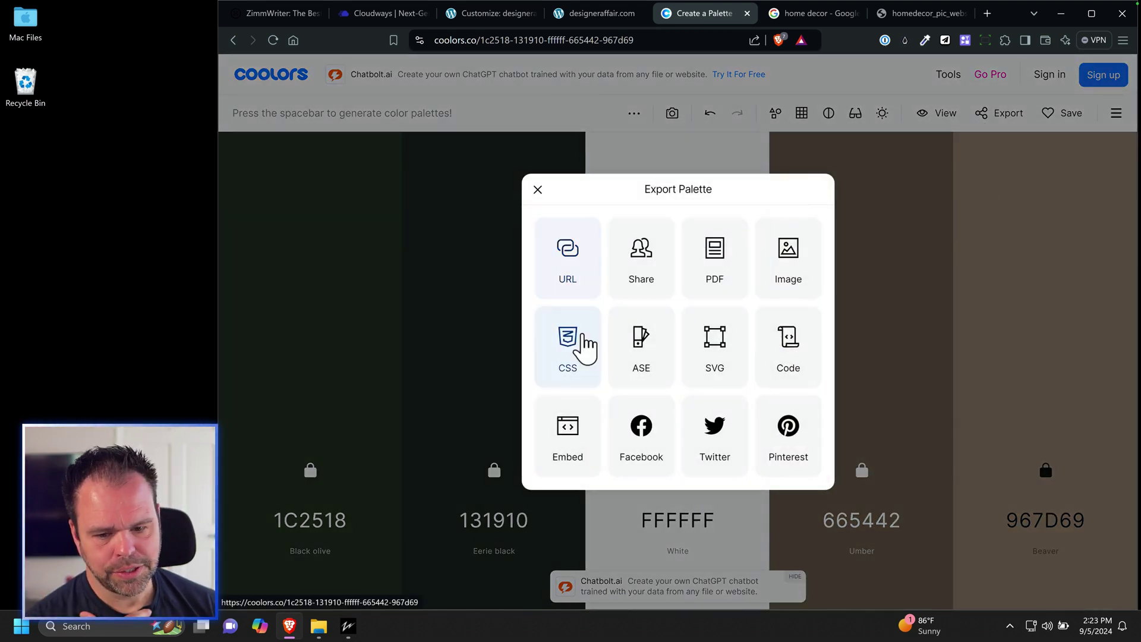
left_click(787, 279)
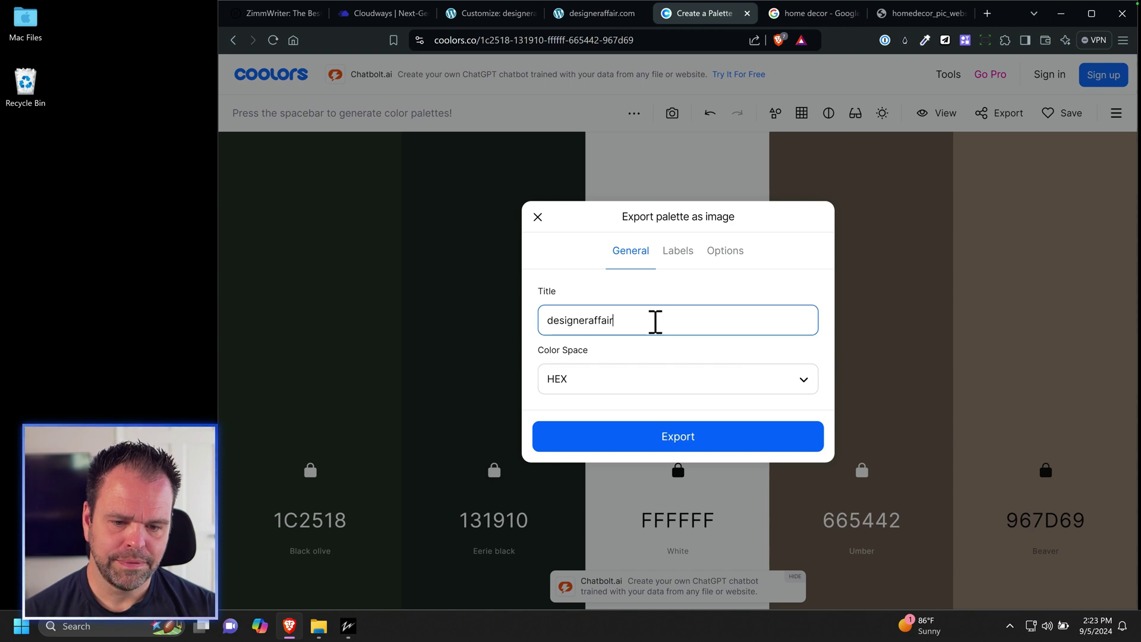
left_click(652, 442)
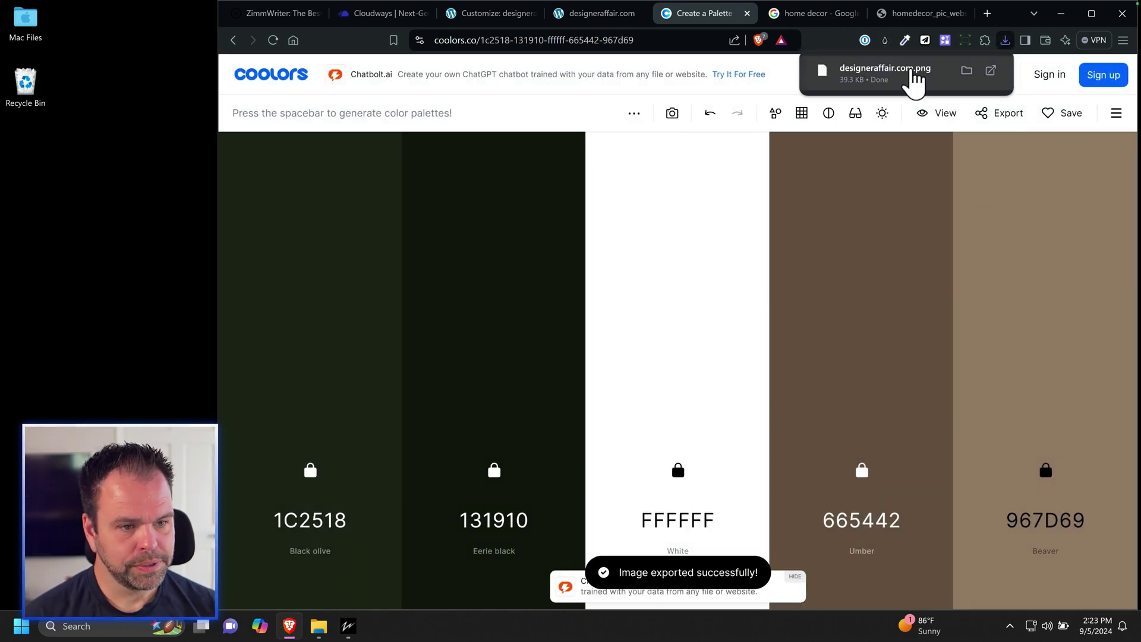
left_click_drag(913, 77, 65, 211)
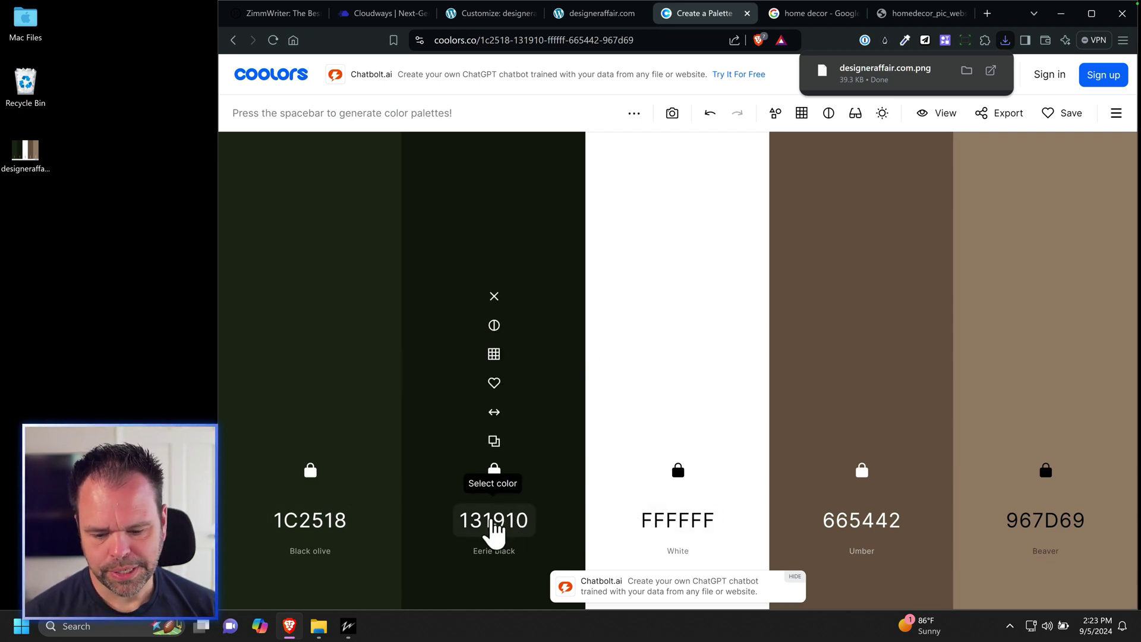
Copy the Eerie black color code 131910 and open the Colors settings in the designeraffair.com WordPress customizer.
left_click(495, 441)
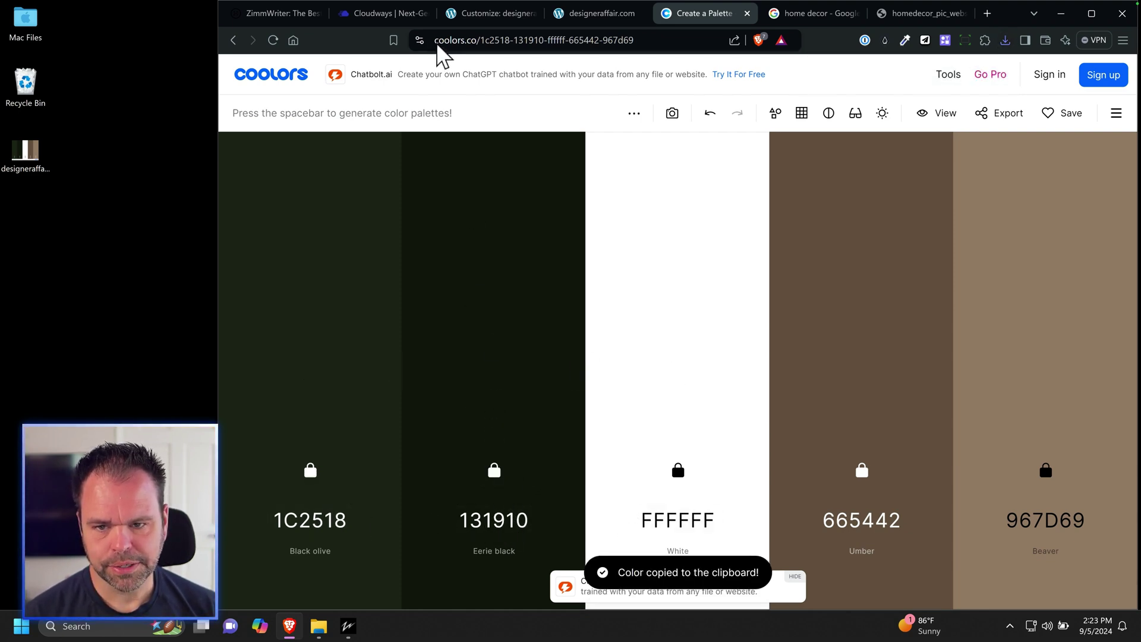
left_click(500, 14)
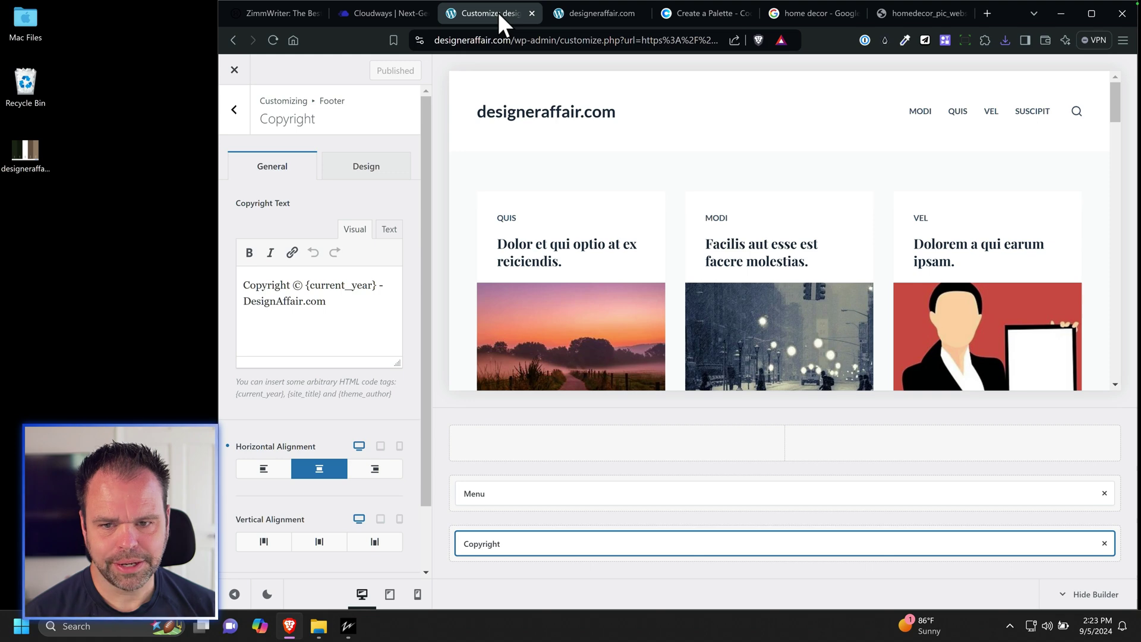
left_click(236, 110)
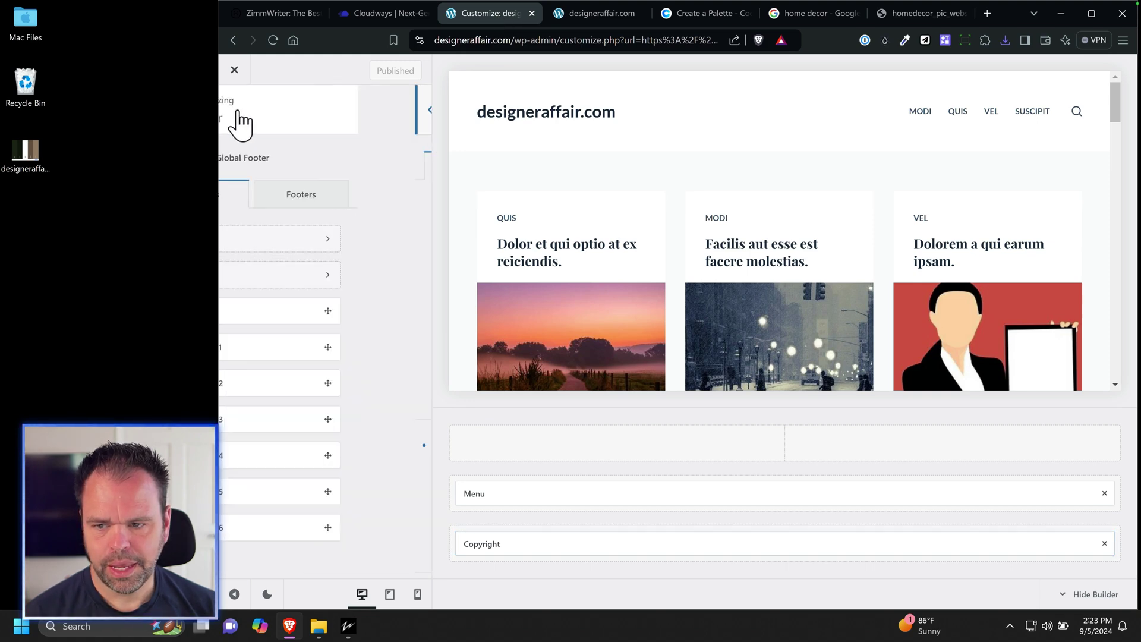
left_click(236, 110)
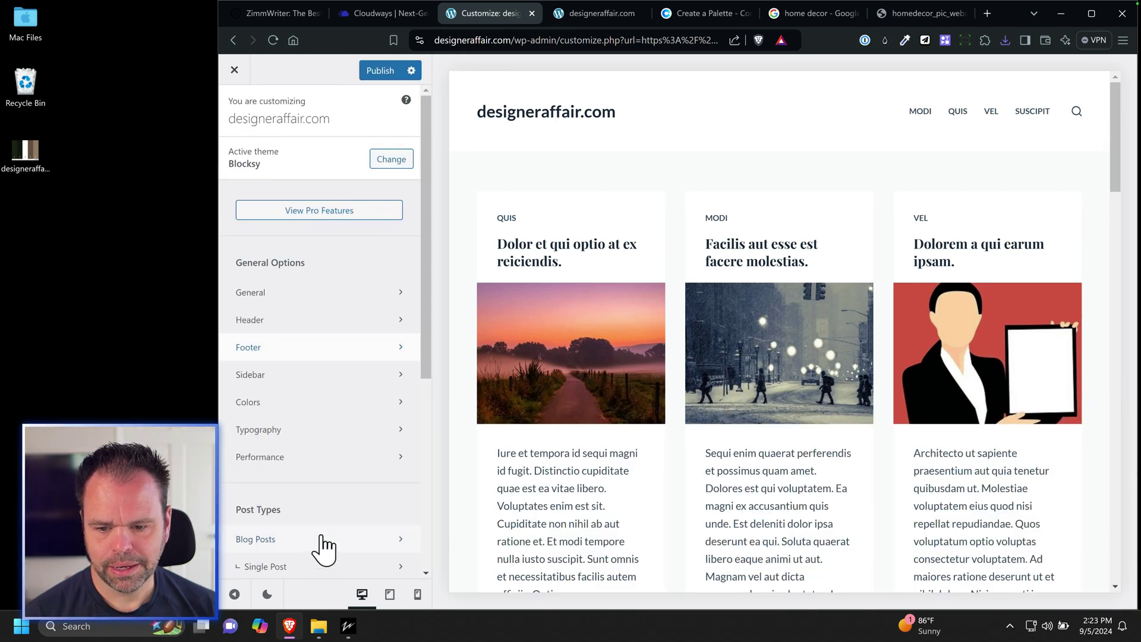
scroll(326, 550, "down", 5)
scroll(326, 550, "up", 5)
left_click(291, 404)
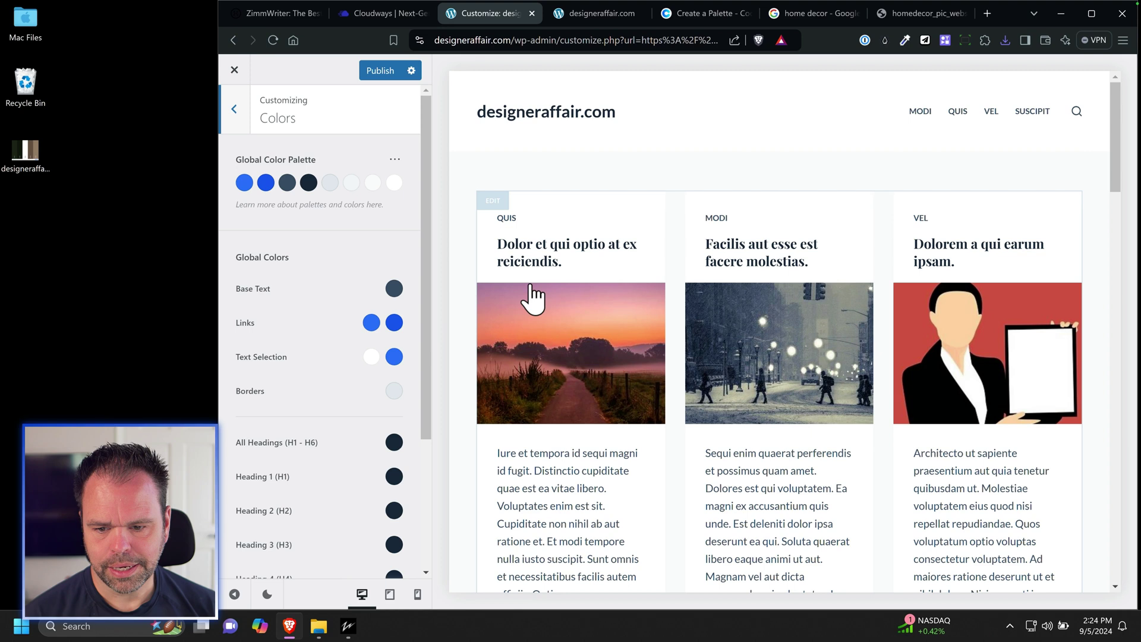
Check which palette color All Headings uses and set the fourth global palette color to 131910.
left_click(393, 442)
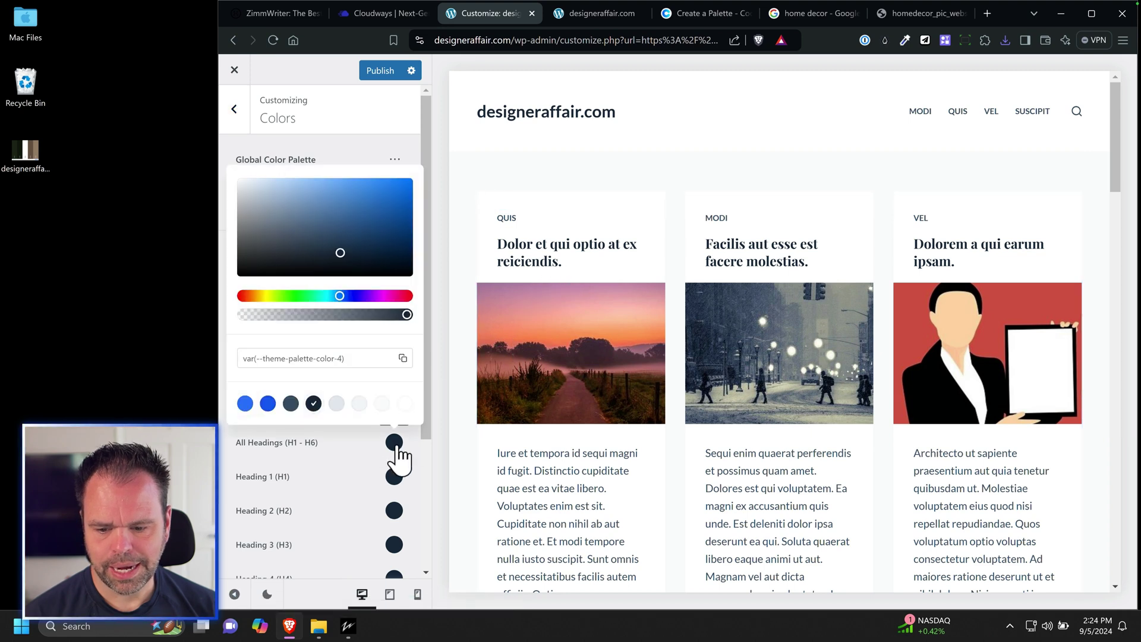
left_click(424, 146)
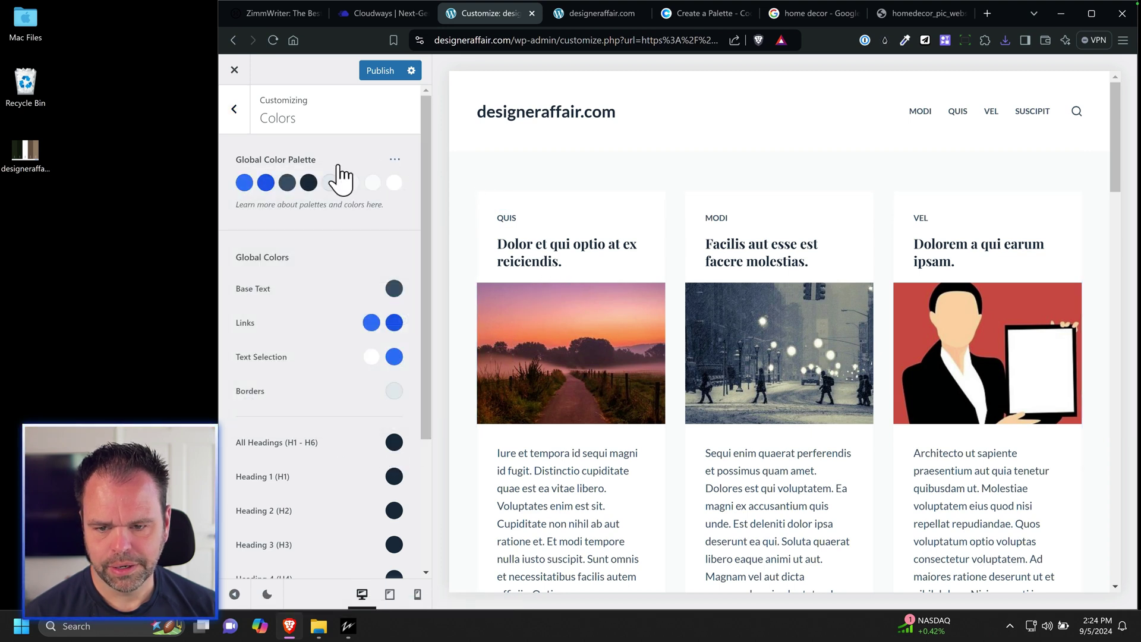
left_click(309, 184)
left_click_drag(311, 395, 240, 394)
key("ctrl+v")
key("Return")
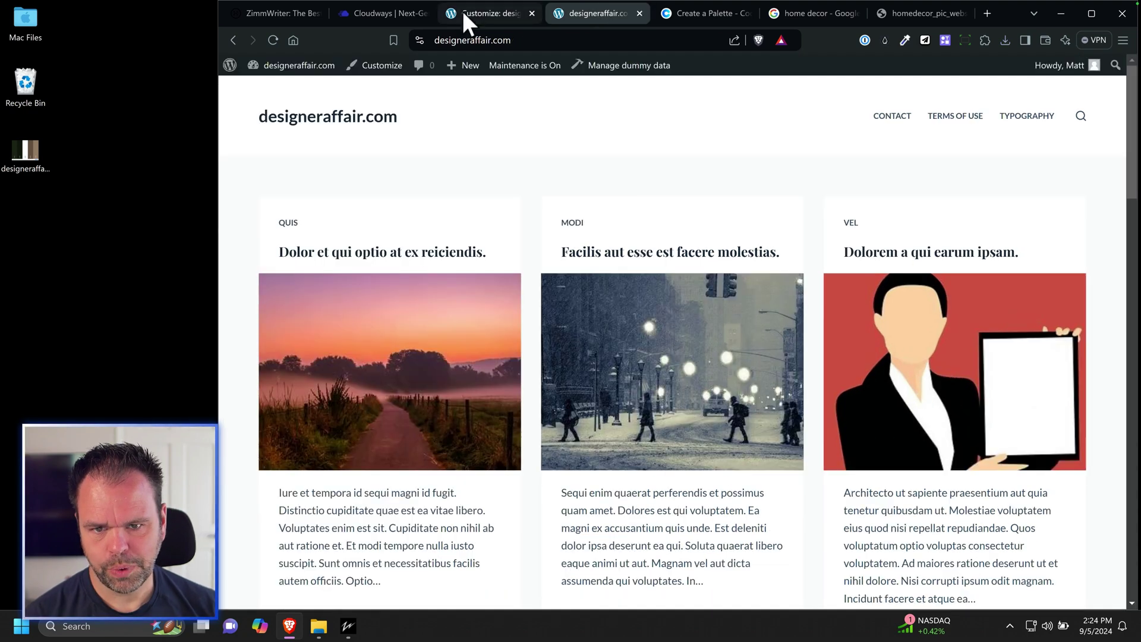
Copy the first palette color's code 1C2518 in Coolors and return to the WordPress customizer.
left_click(464, 12)
left_click(708, 12)
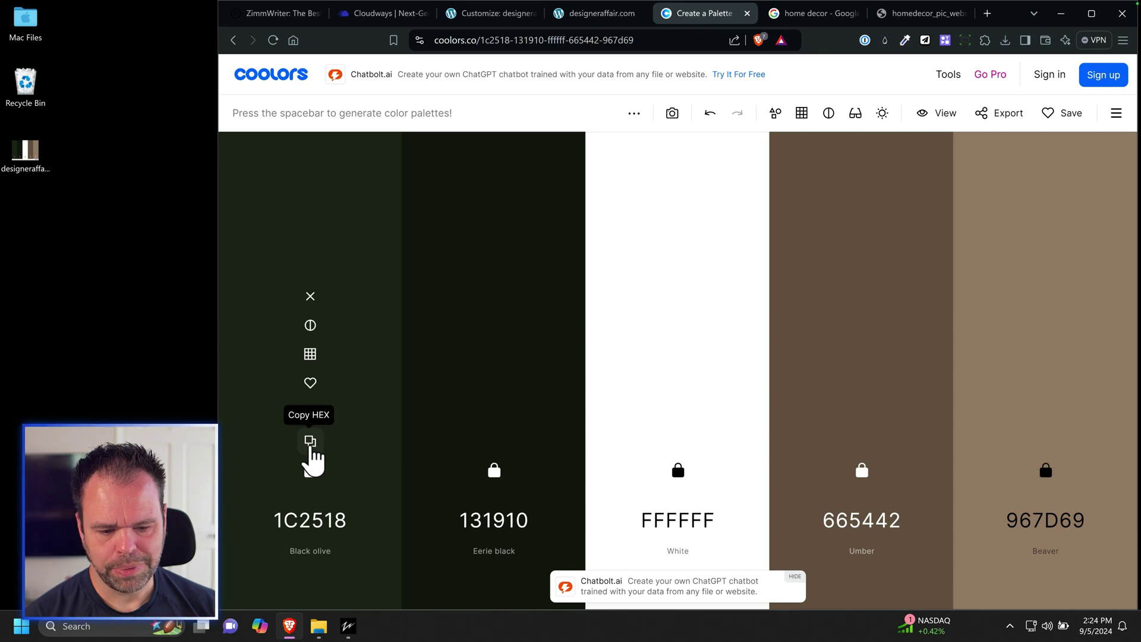
left_click(309, 441)
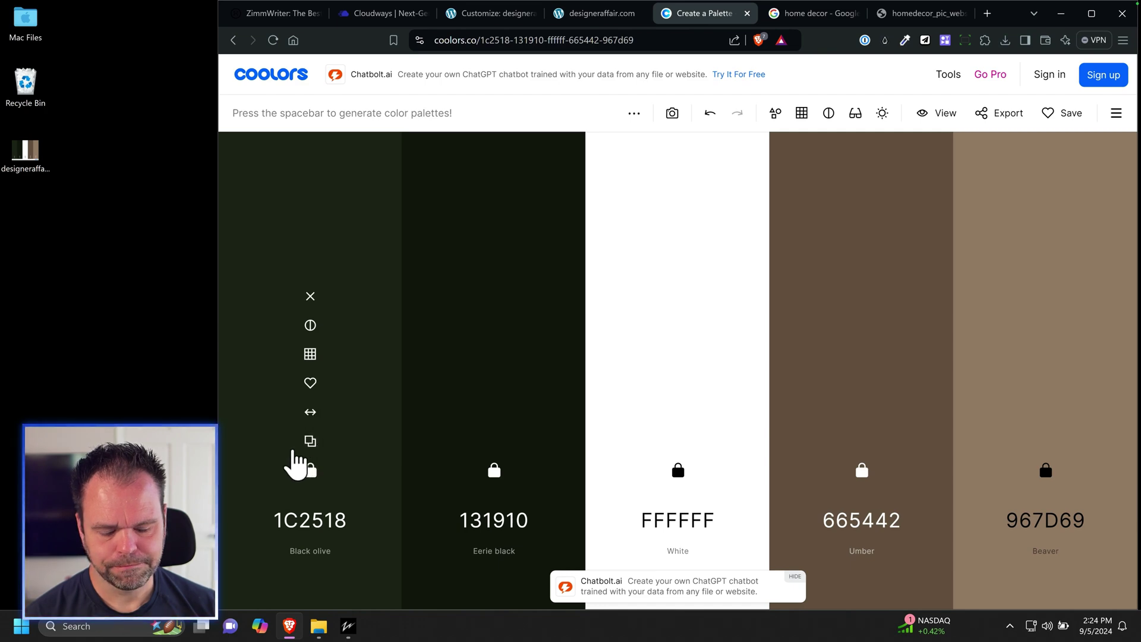
left_click(595, 13)
left_click(526, 9)
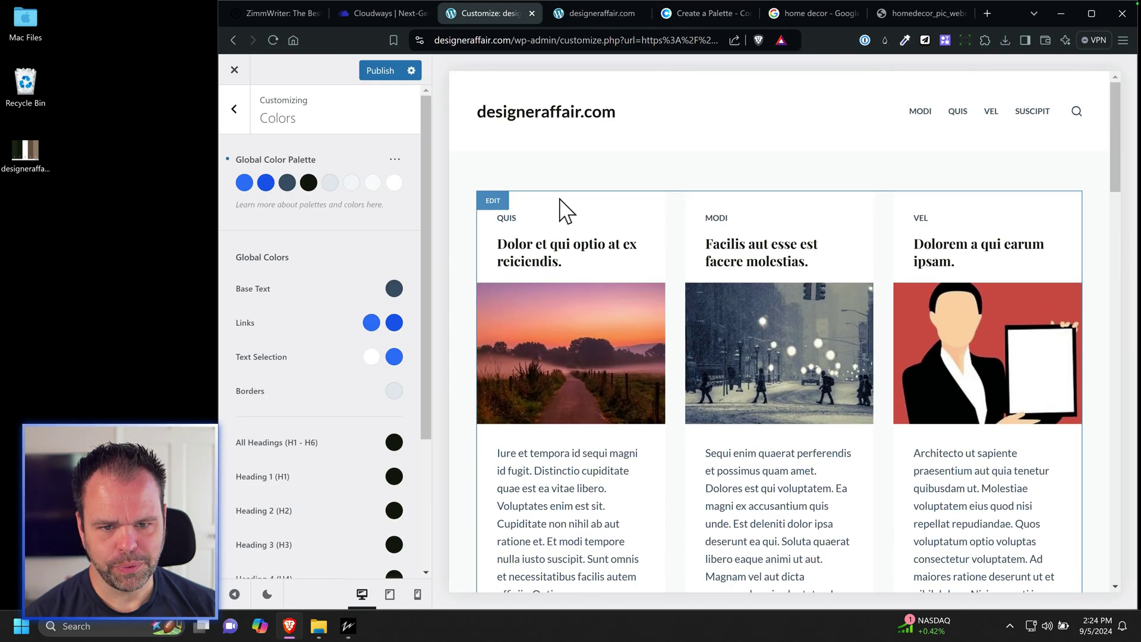
Search the site preview for typography, open the Typography page and look over its headings, text, links and button.
left_click(1077, 111)
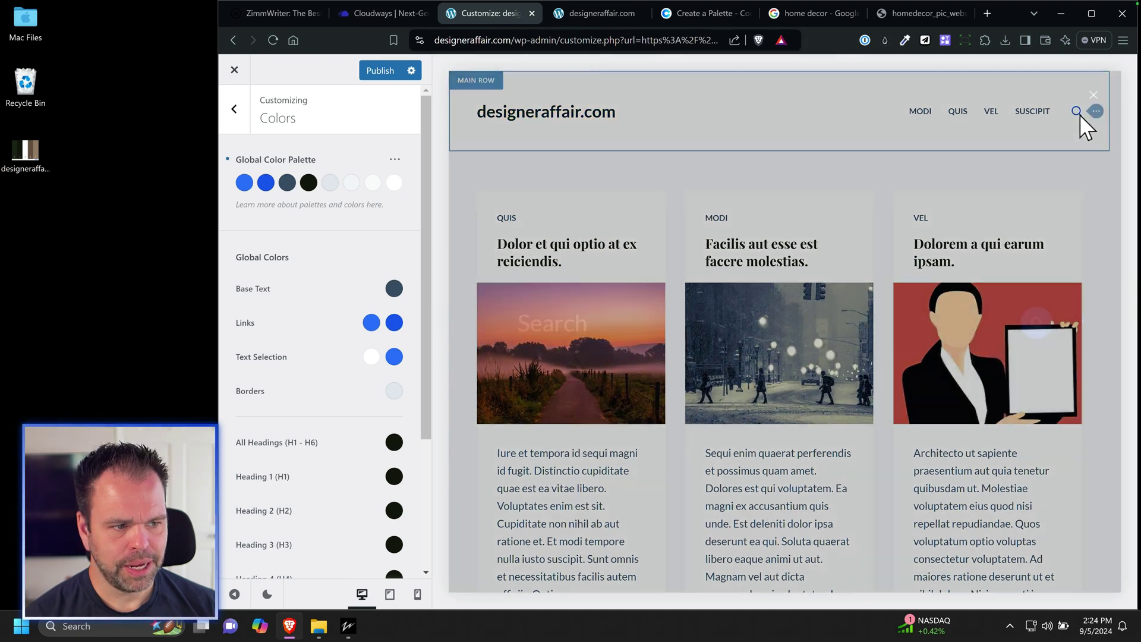
type("ty")
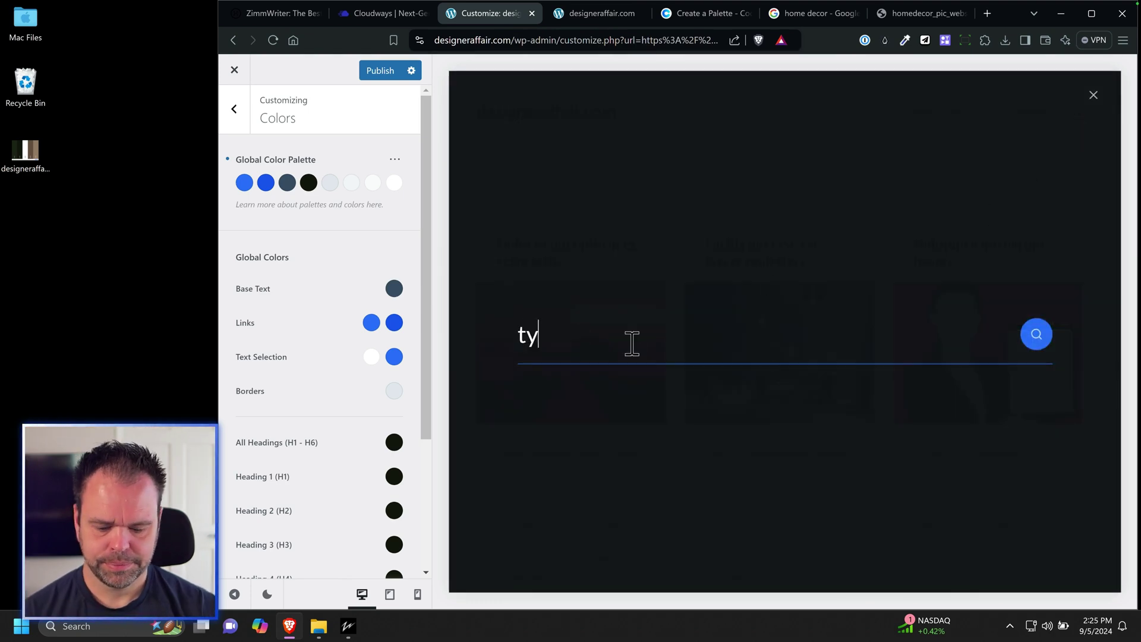
type("pography")
key("Return")
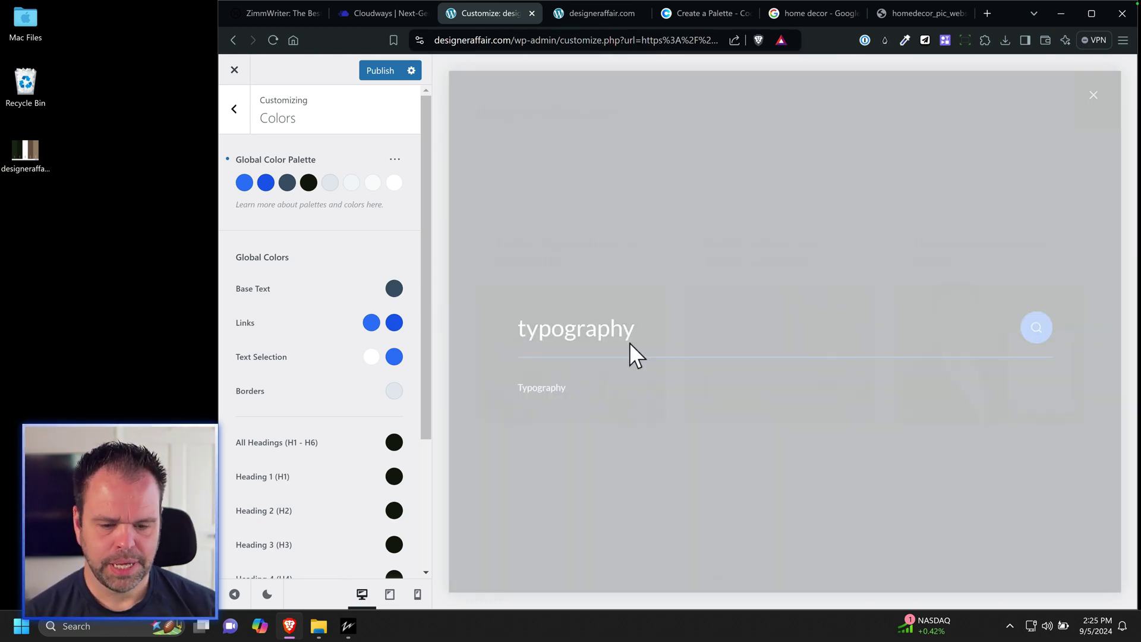
left_click(558, 279)
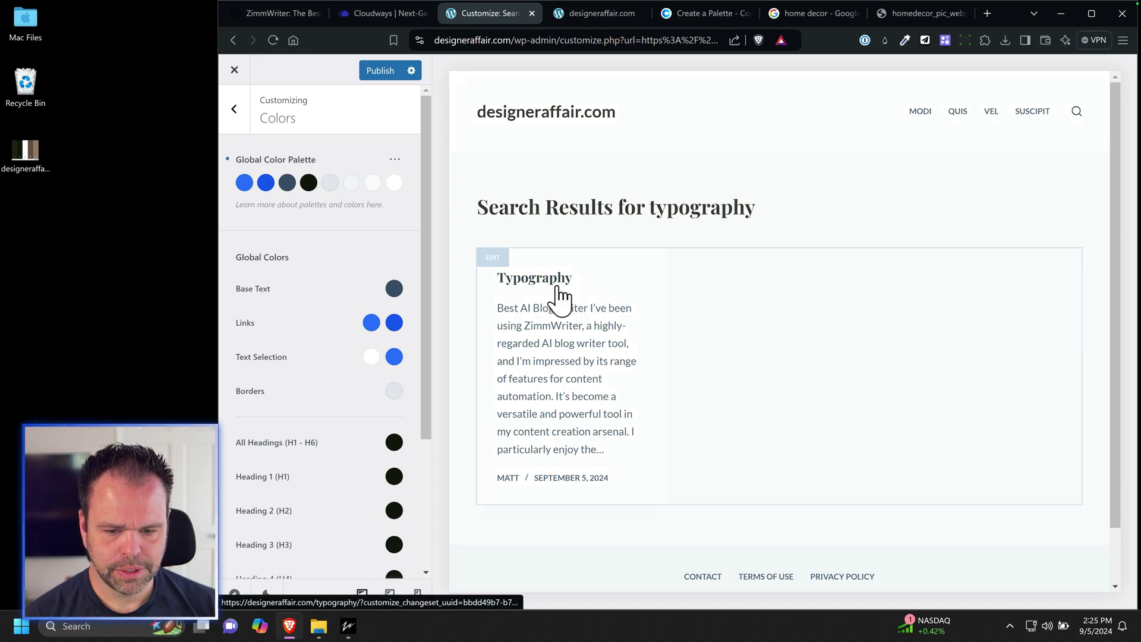
scroll(692, 406, "down", 3)
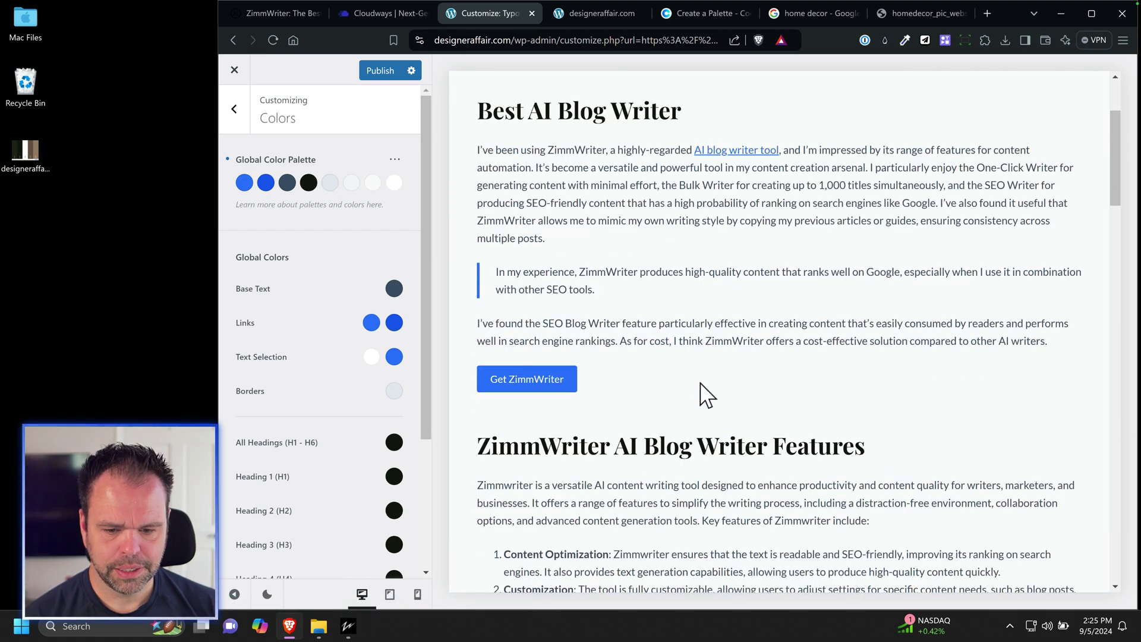
scroll(704, 397, "up", 3)
scroll(684, 402, "down", 15)
scroll(687, 431, "up", 15)
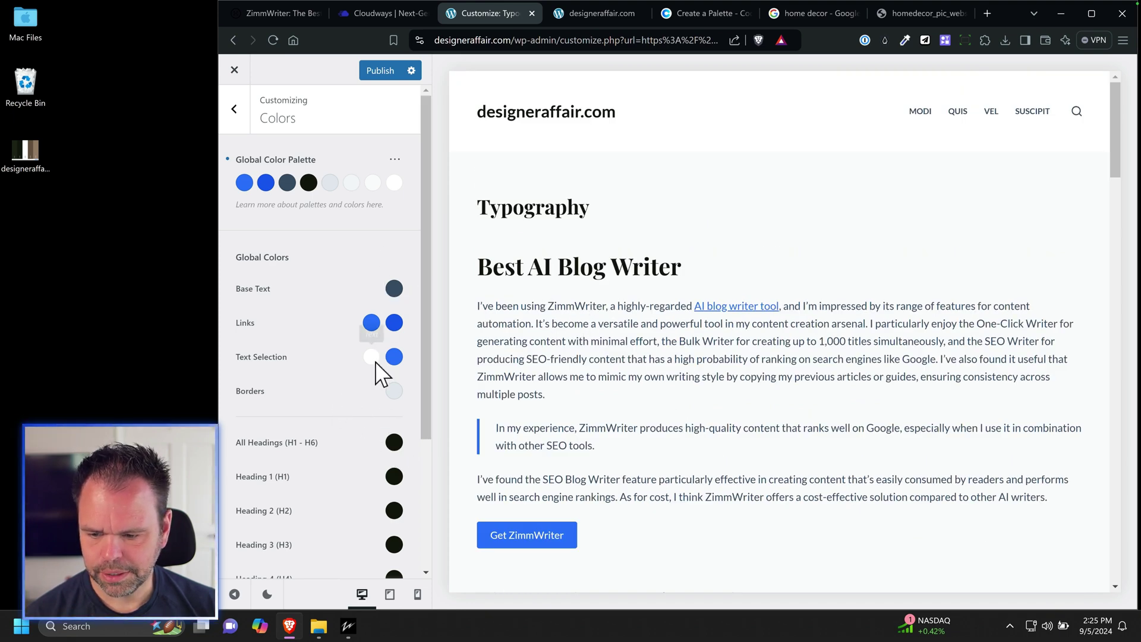
Set the global Base Text color to the fourth palette color and compare the heading and paragraph text in the preview.
left_click(394, 290)
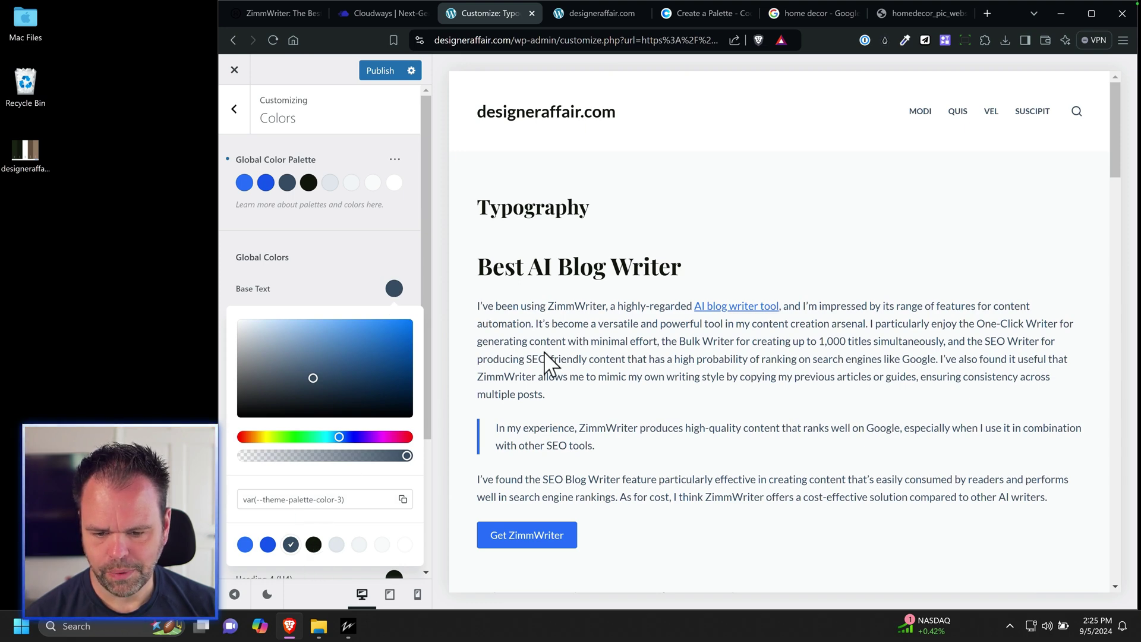
left_click(313, 544)
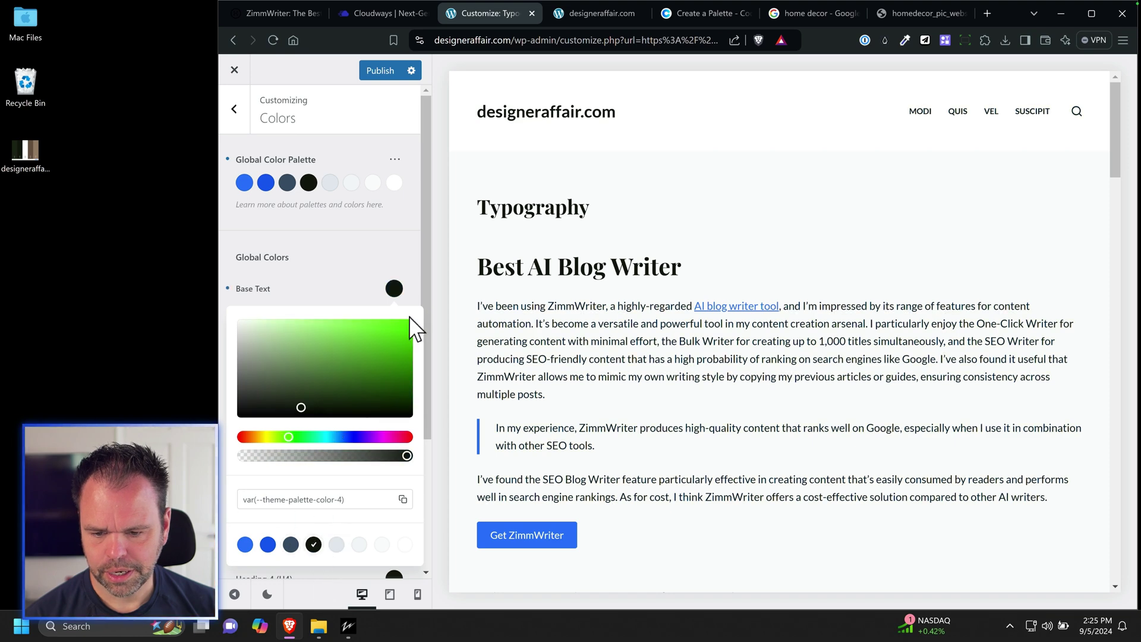
left_click(417, 262)
left_click_drag(485, 267, 654, 268)
left_click_drag(527, 306, 563, 376)
left_click(579, 413)
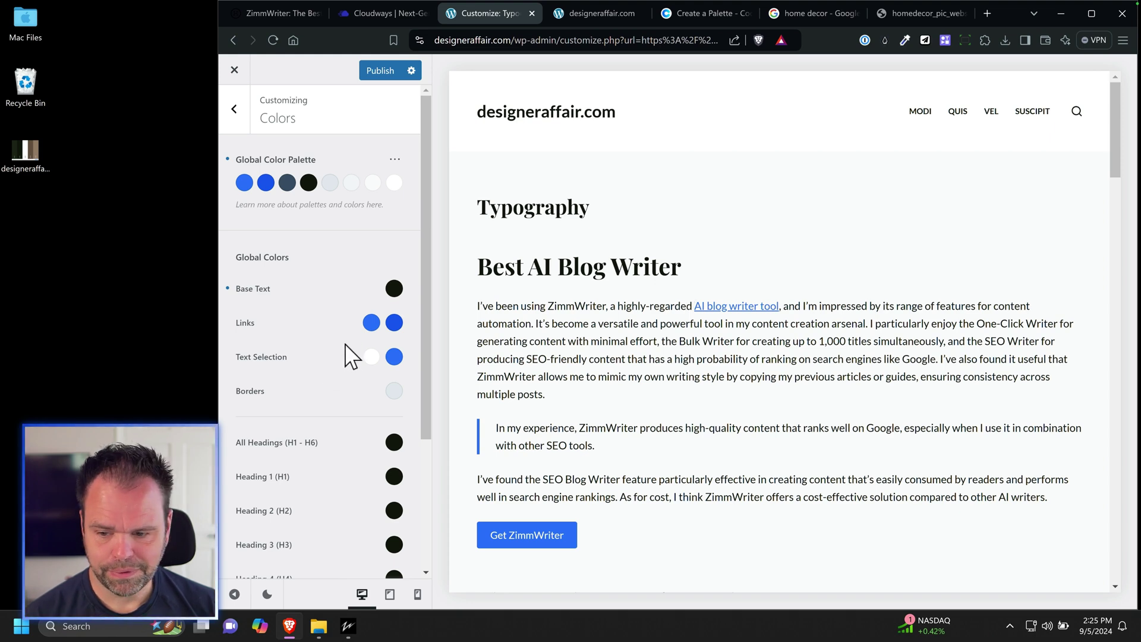
Check which palette color the links use and set the first global palette color to 665442.
left_click(372, 324)
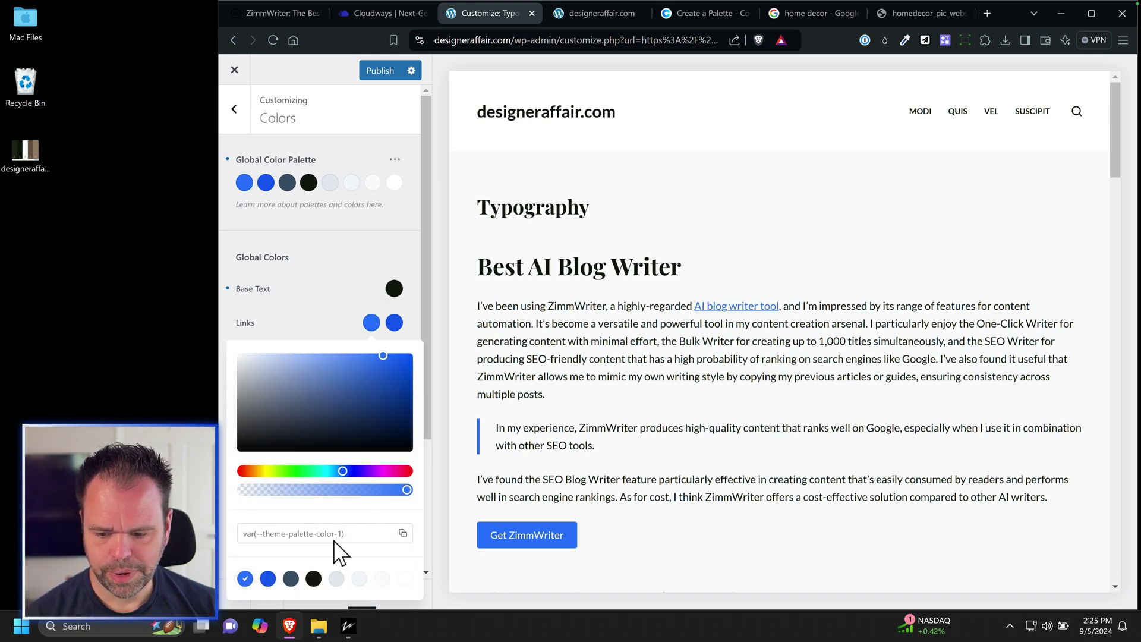
left_click(341, 290)
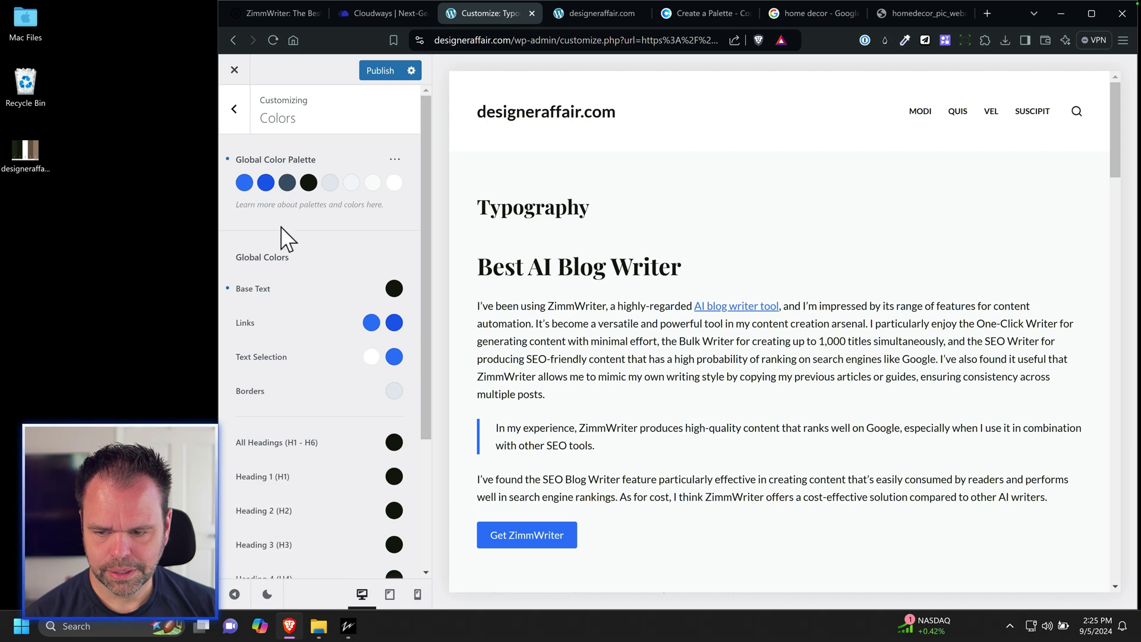
left_click(244, 182)
left_click(266, 391)
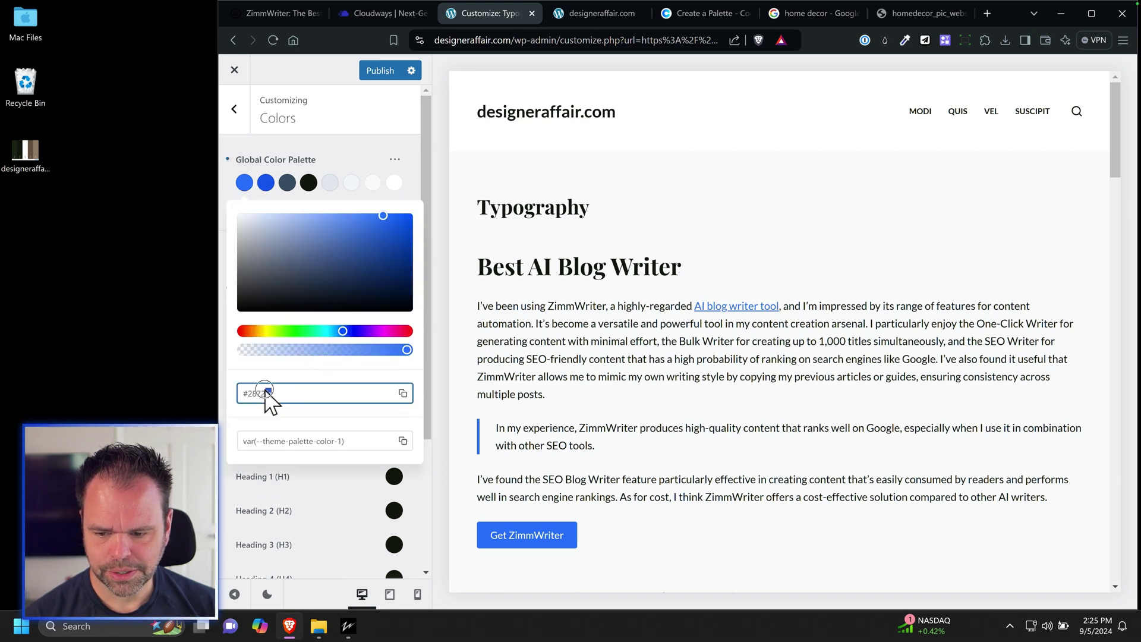
double_click(250, 392)
key("ctrl+v")
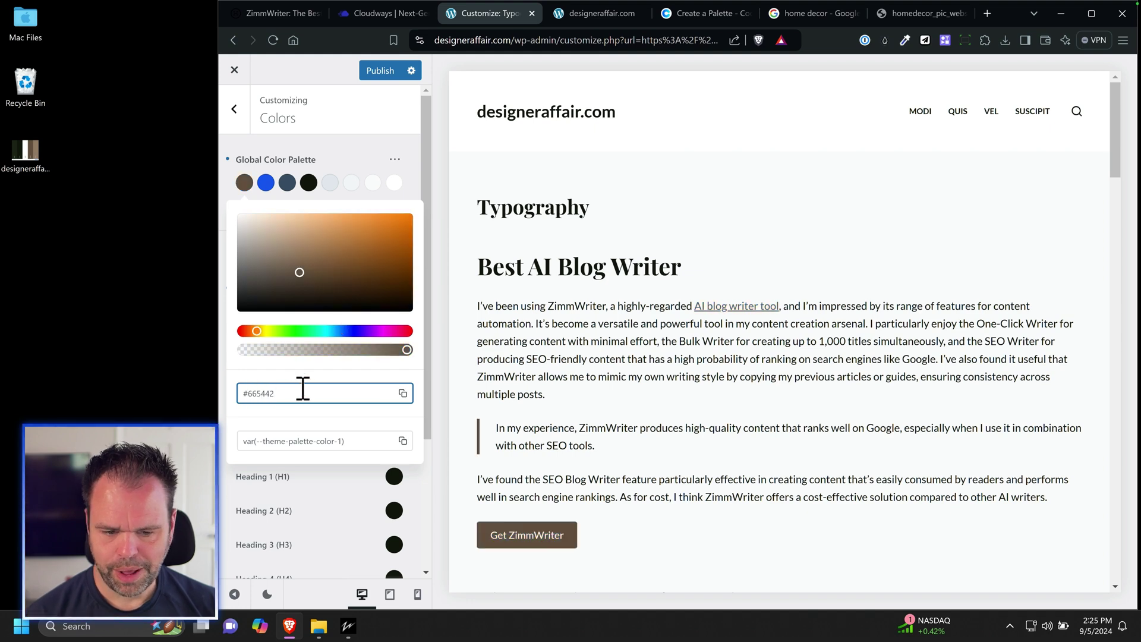
left_click(719, 411)
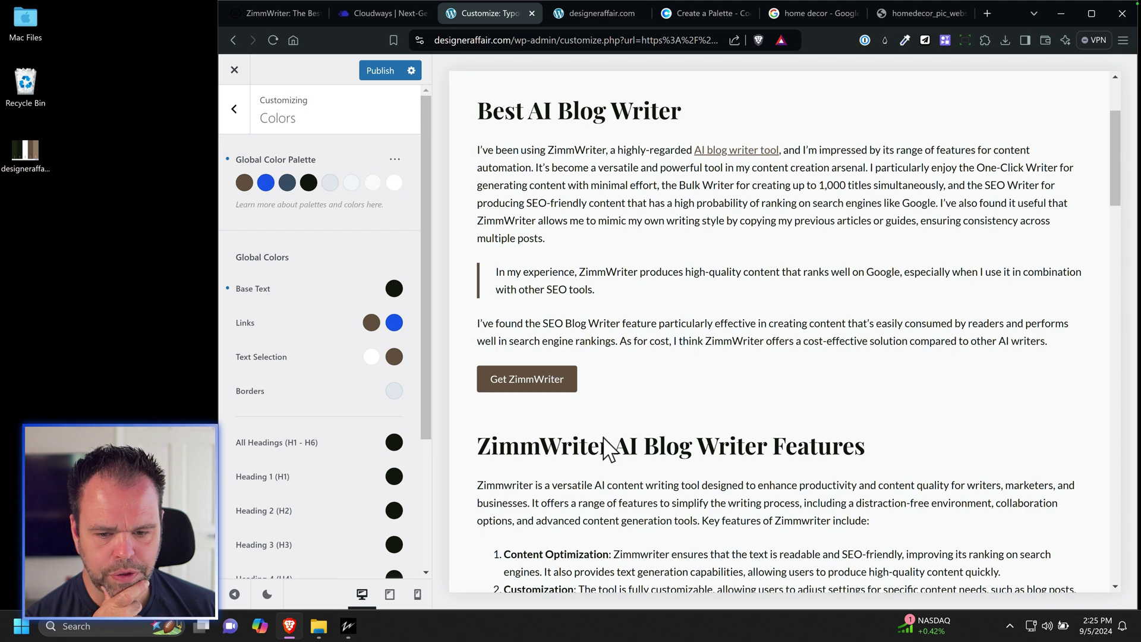
Look through the shades of the fourth color in Coolors and try to copy the fifth color's code 967D69.
scroll(606, 438, "up", 3)
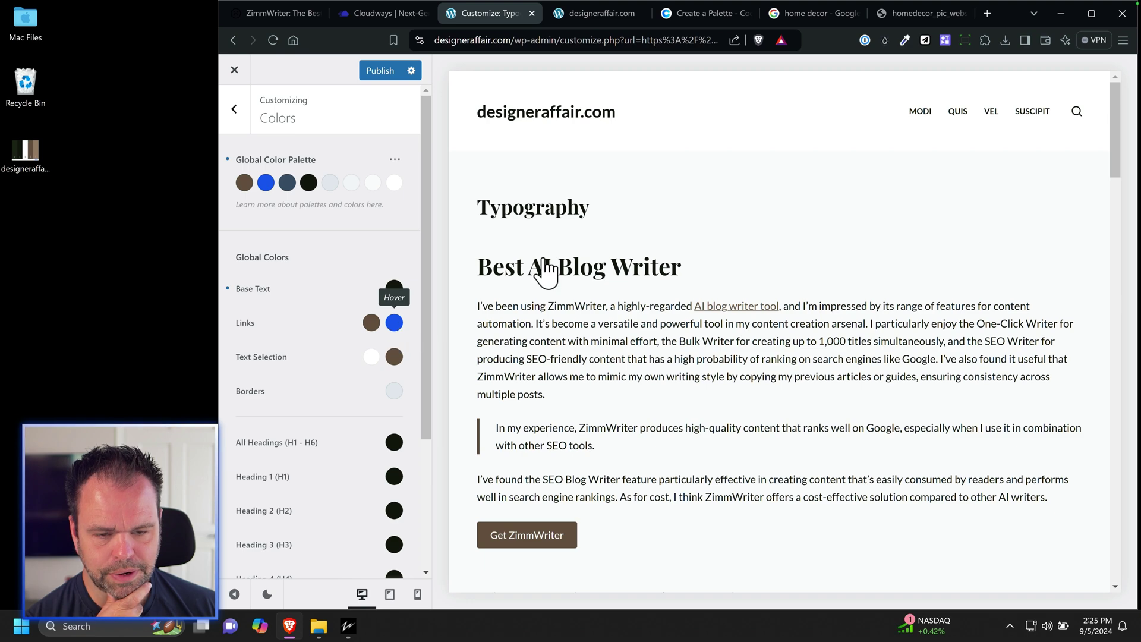
left_click(721, 18)
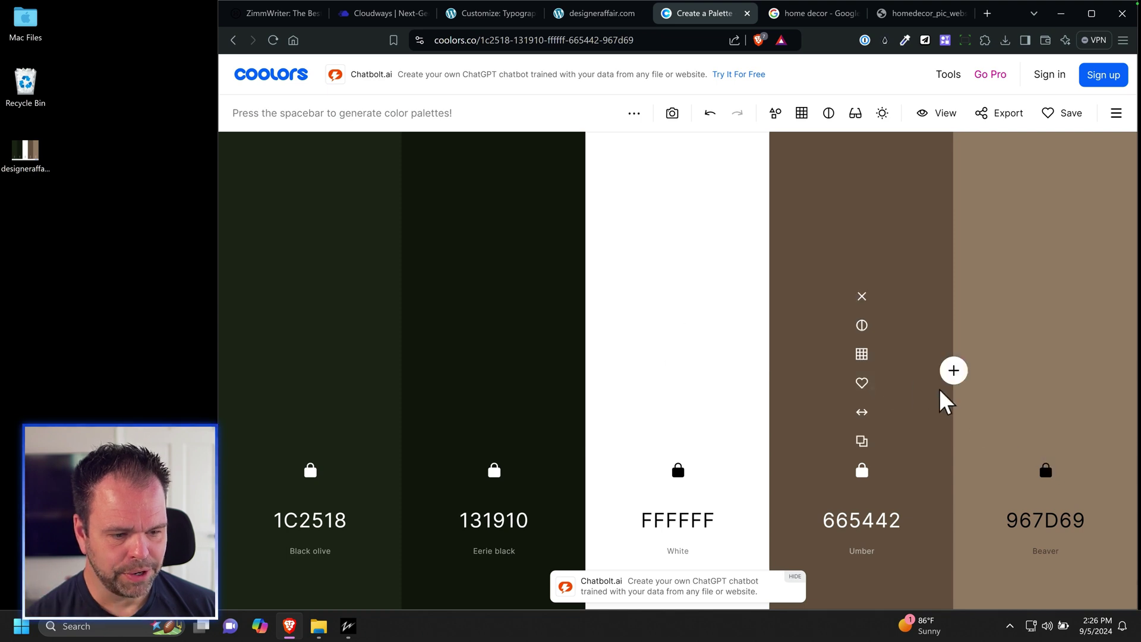
left_click(863, 355)
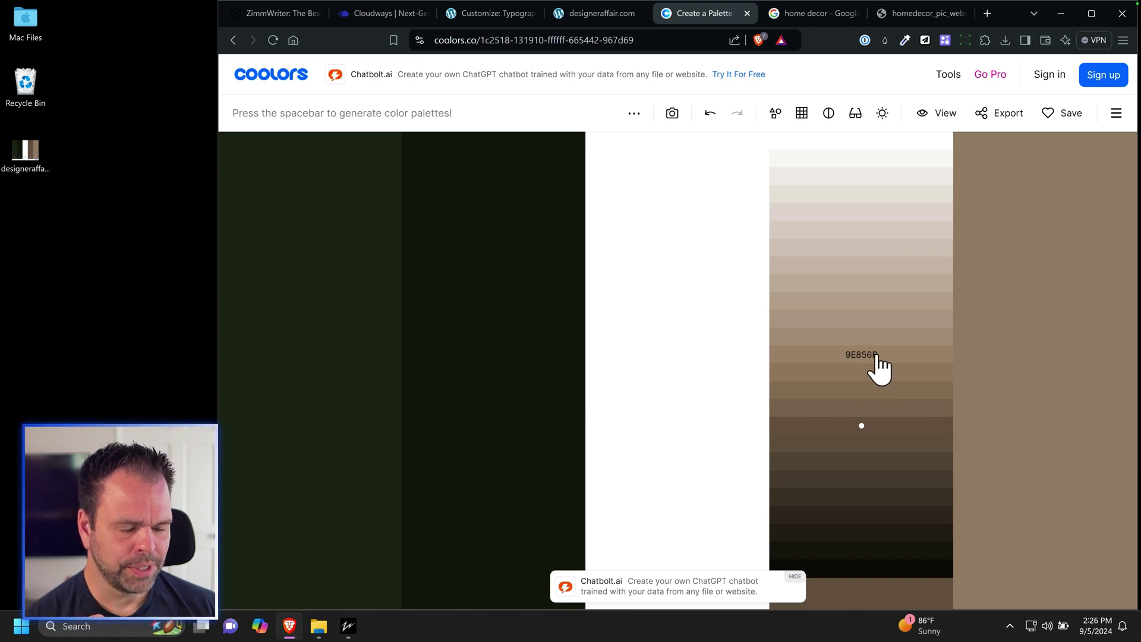
left_click(1042, 443)
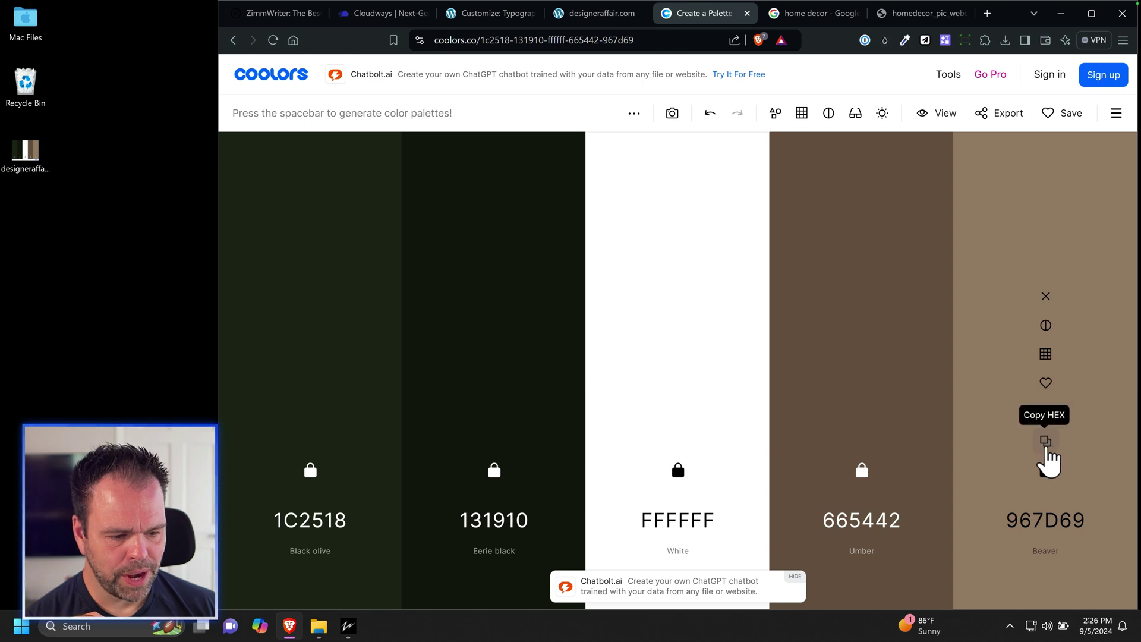
left_click(526, 13)
Check which palette color the link hover uses in the customizer and set the second global palette color to 665442.
left_click(394, 323)
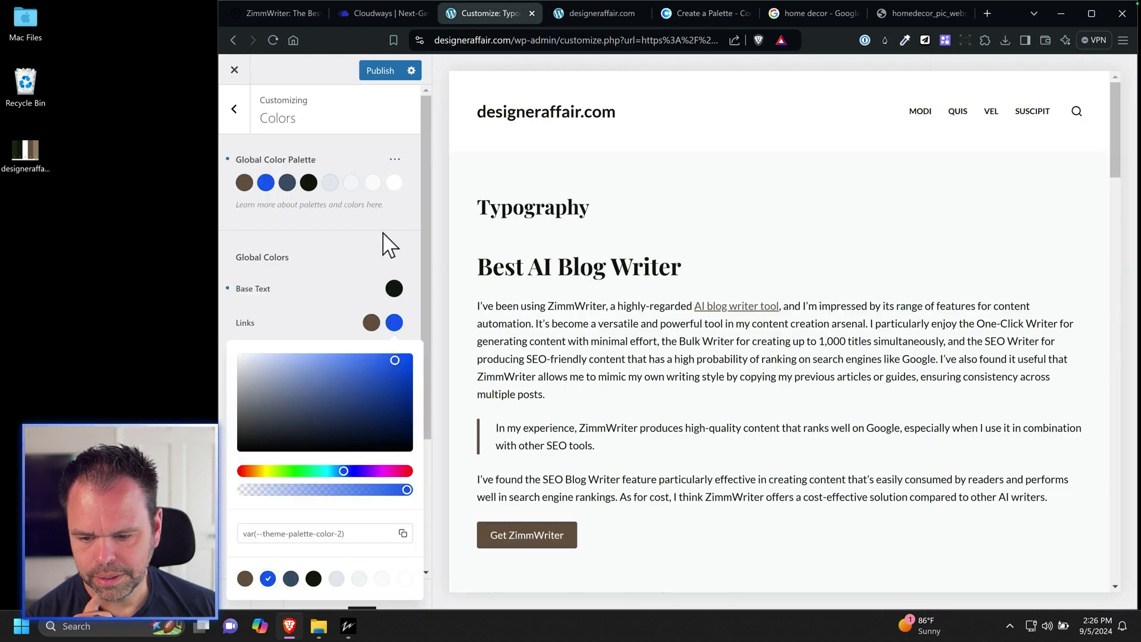
left_click(348, 221)
left_click(266, 183)
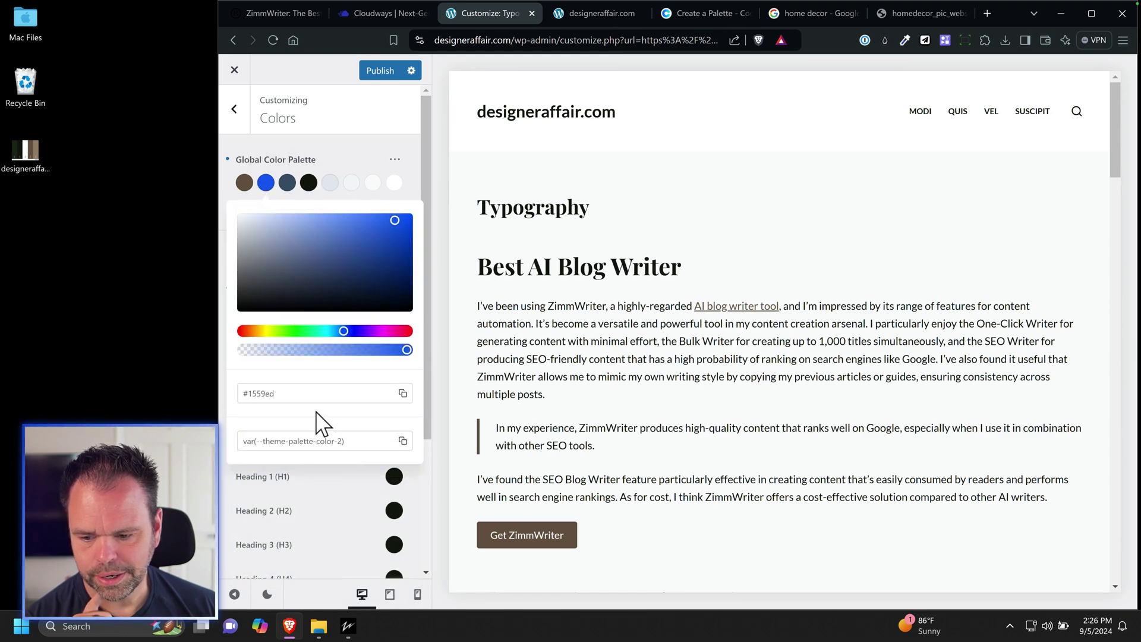
left_click_drag(300, 394, 259, 393)
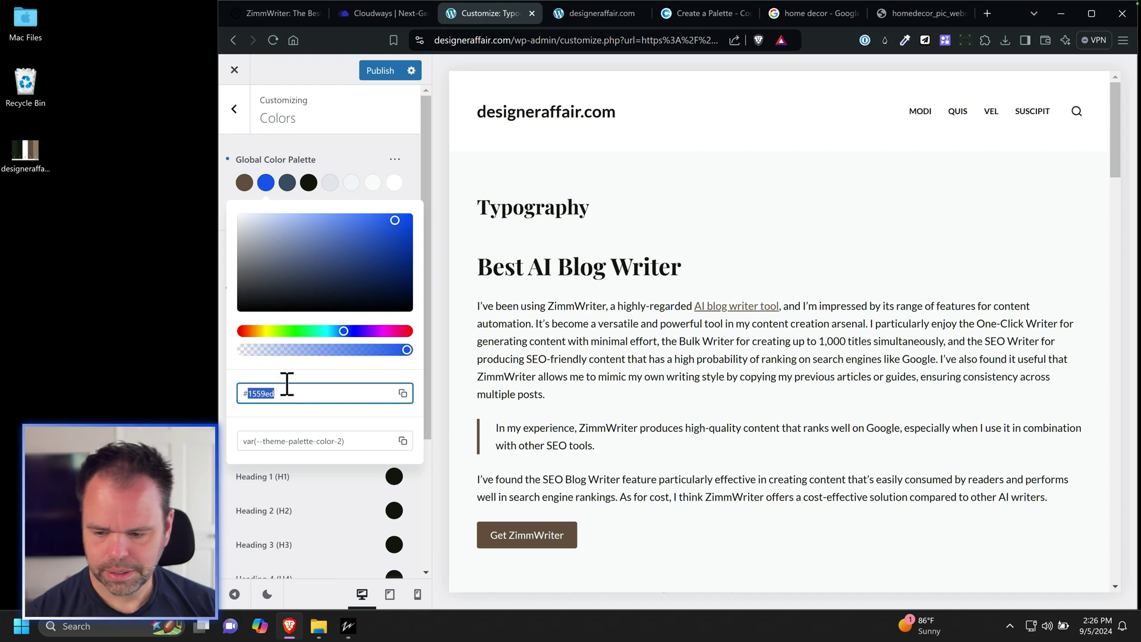
key("ctrl+v")
left_click(415, 173)
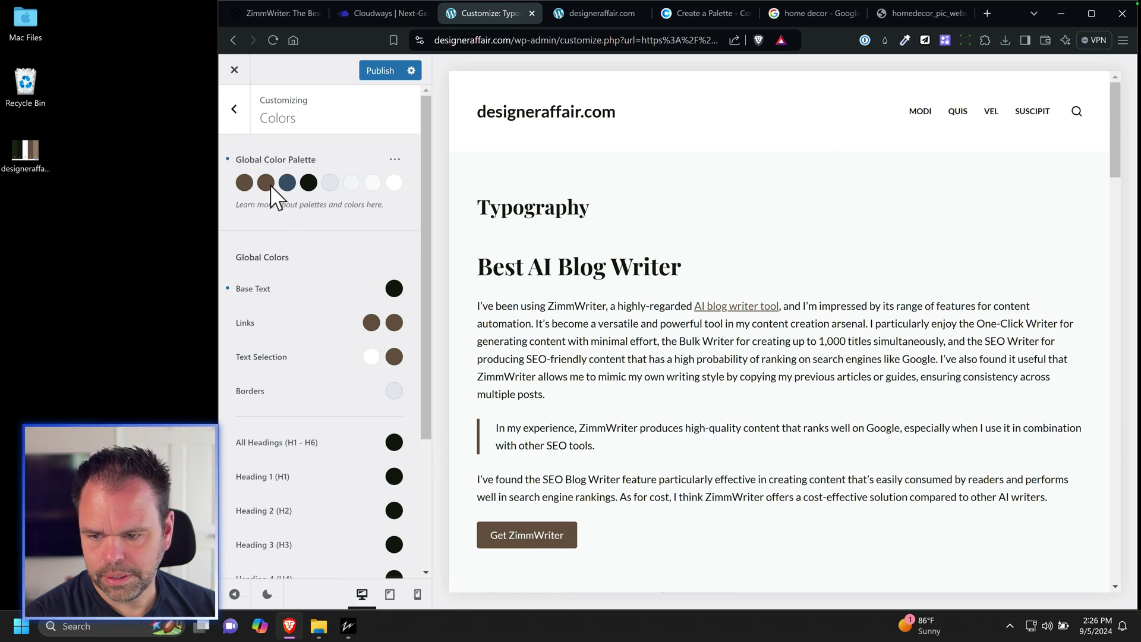
Copy the fifth palette color's code 967D69 in Coolors and return to the WordPress customizer.
left_click(639, 14)
left_click(734, 14)
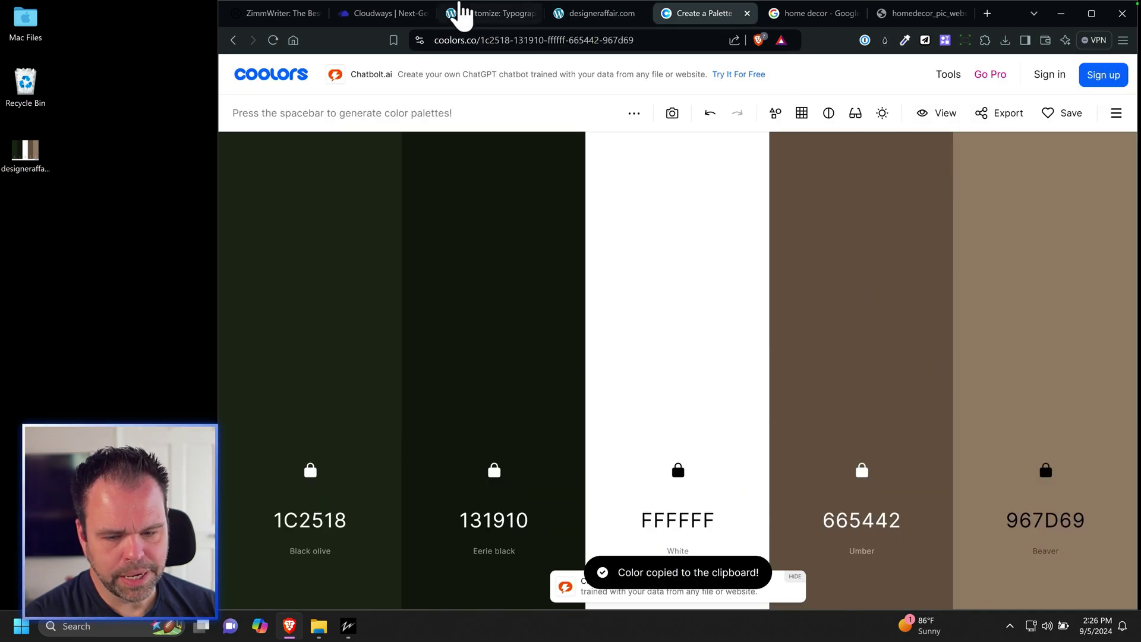
left_click(553, 11)
left_click(499, 12)
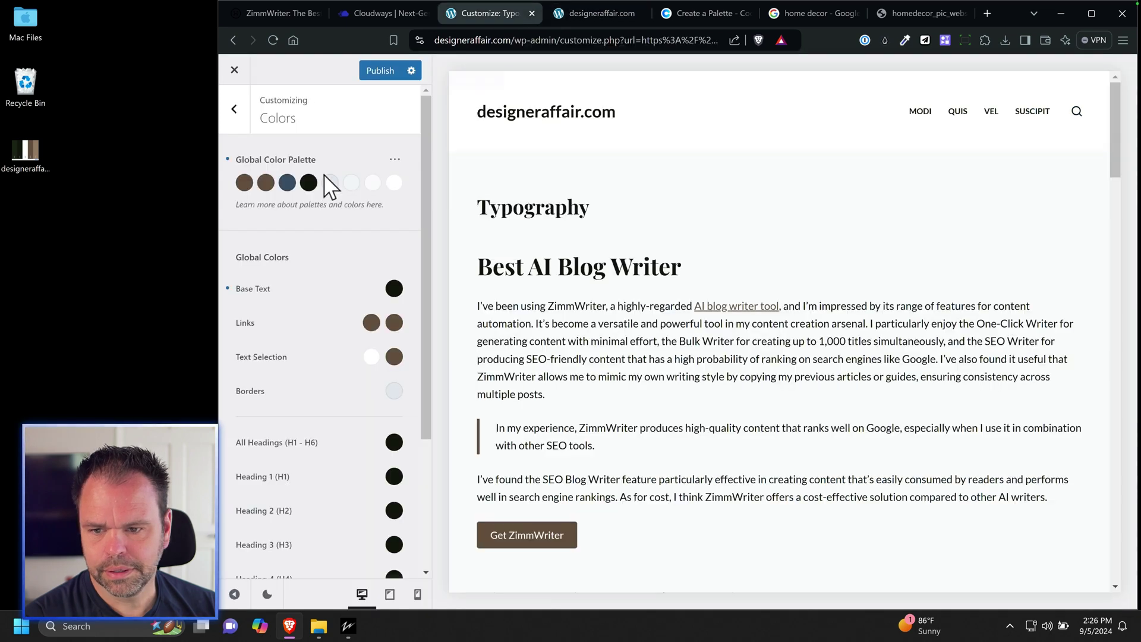
Set the second global palette color to 967D69 and check the Get ZimmWriter button's hover color in the preview.
left_click(266, 182)
left_click(281, 395)
triple_click(253, 395)
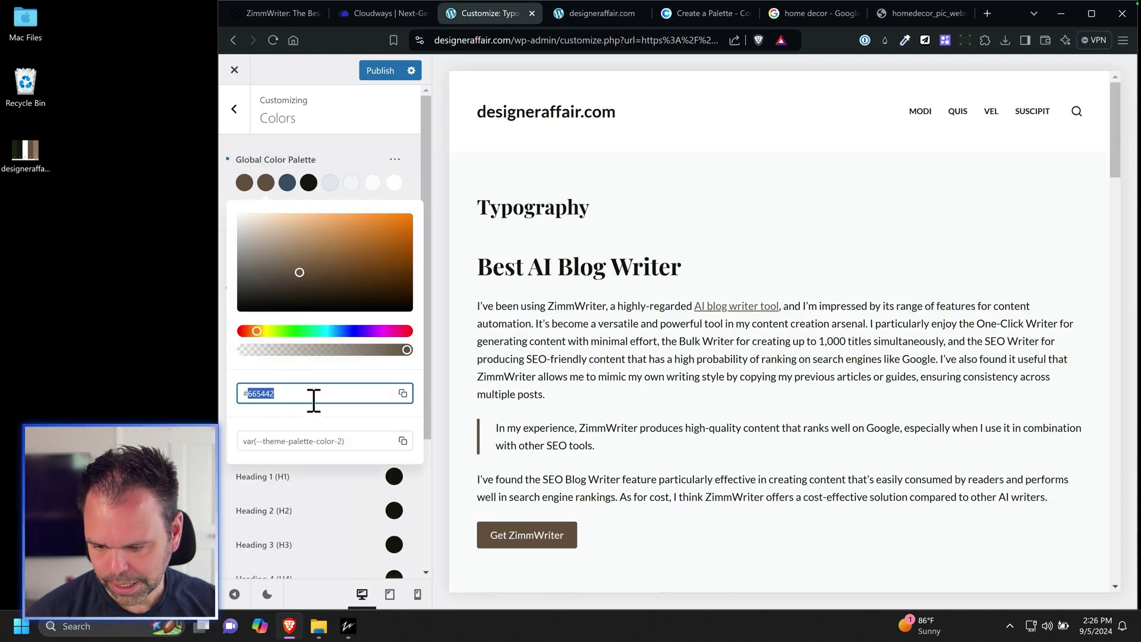
type("#967D69")
left_click(416, 173)
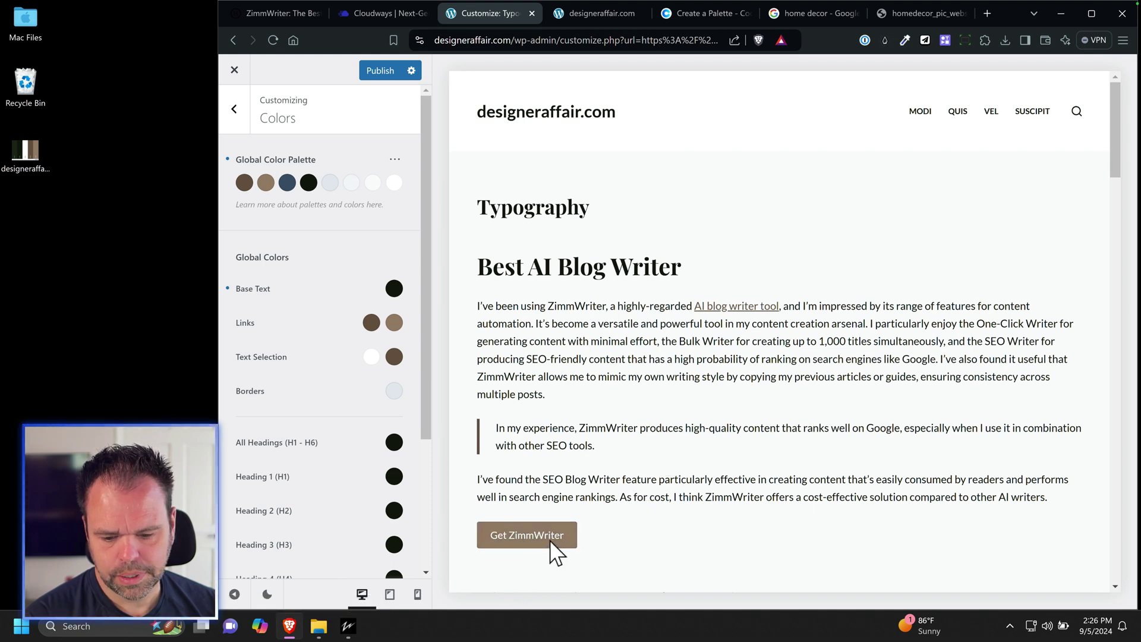
Set the first global palette color to 967D69 and check the link and button in the preview.
scroll(625, 498, "down", 3)
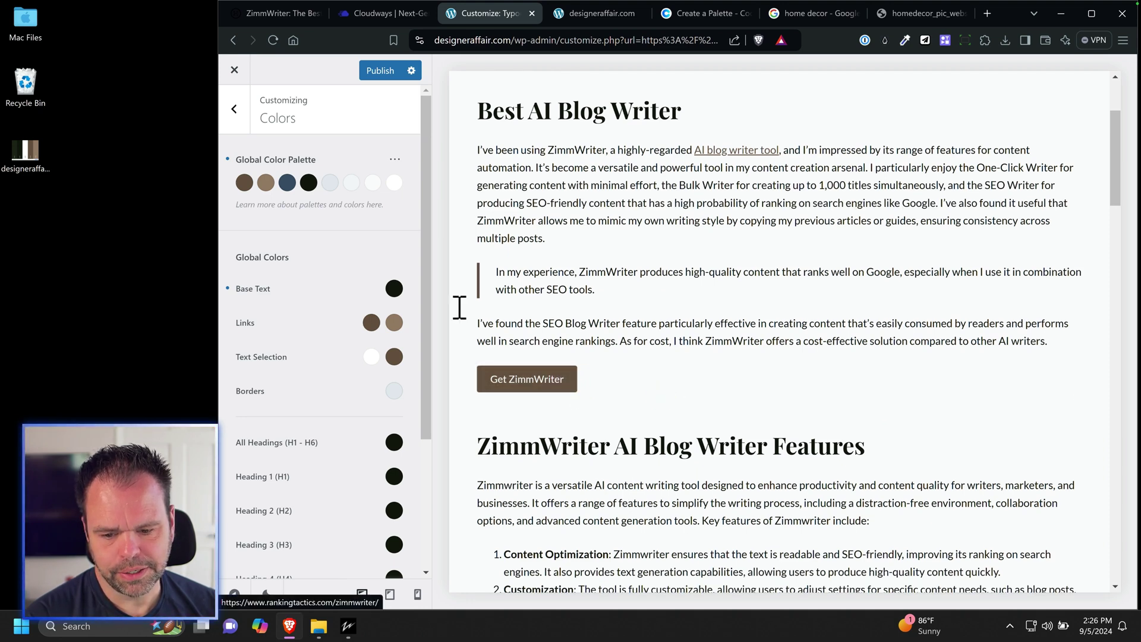
left_click(244, 182)
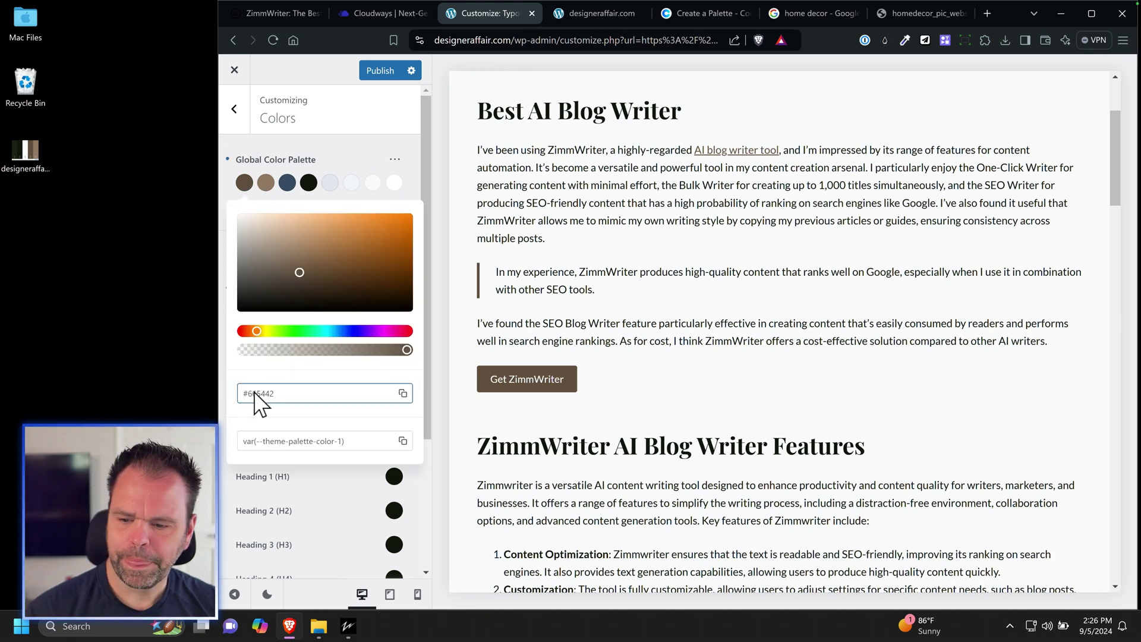
left_click_drag(255, 395, 295, 396)
type("#967D69")
left_click(663, 178)
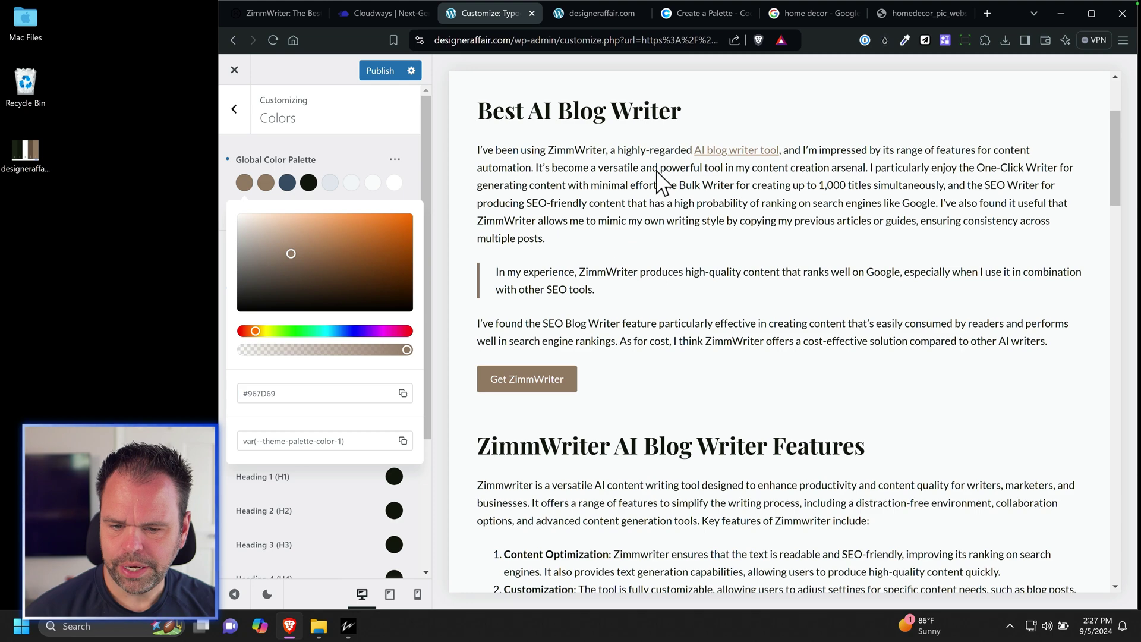
Copy the fourth color's code 665442 from Coolors and set the customizer's second global palette color to it.
left_click(714, 13)
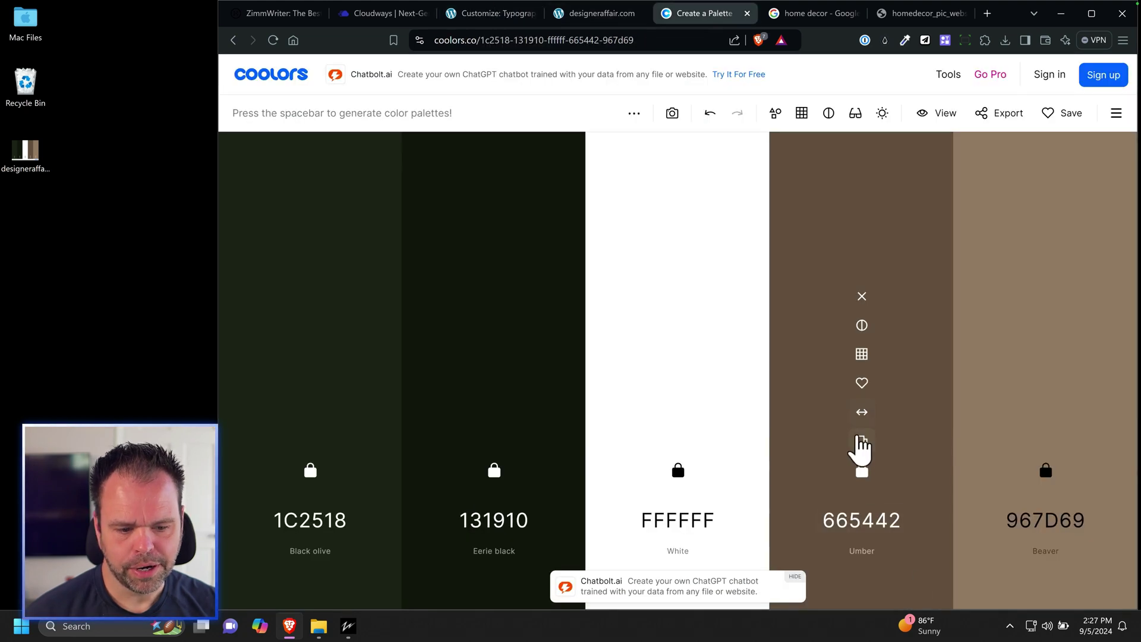
left_click(862, 442)
left_click(489, 13)
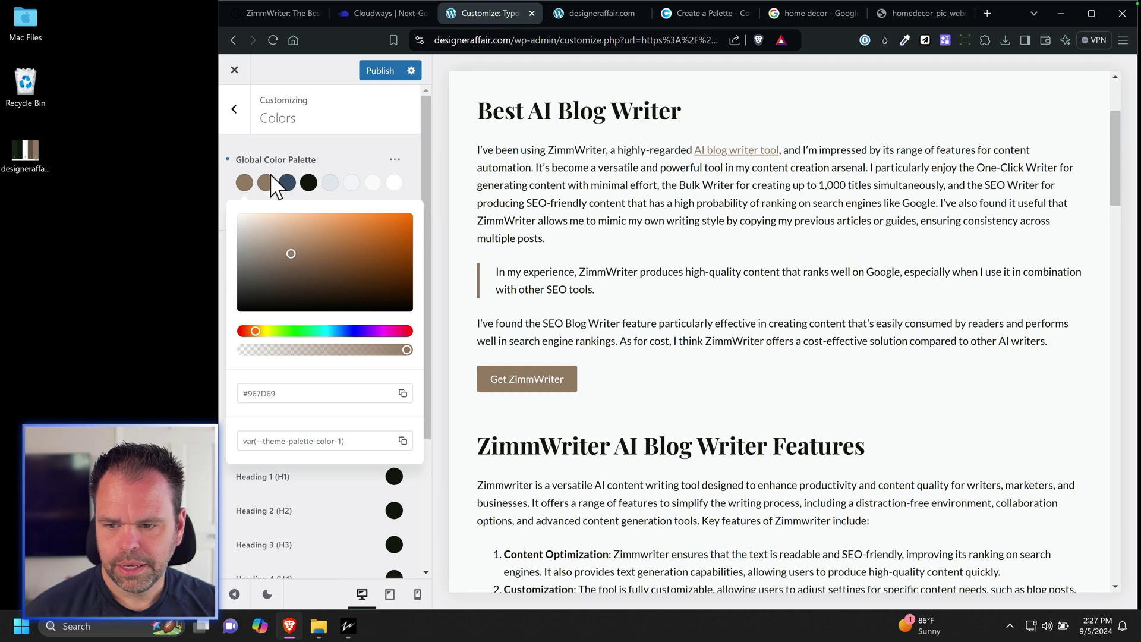
left_click(266, 182)
left_click_drag(250, 395, 307, 400)
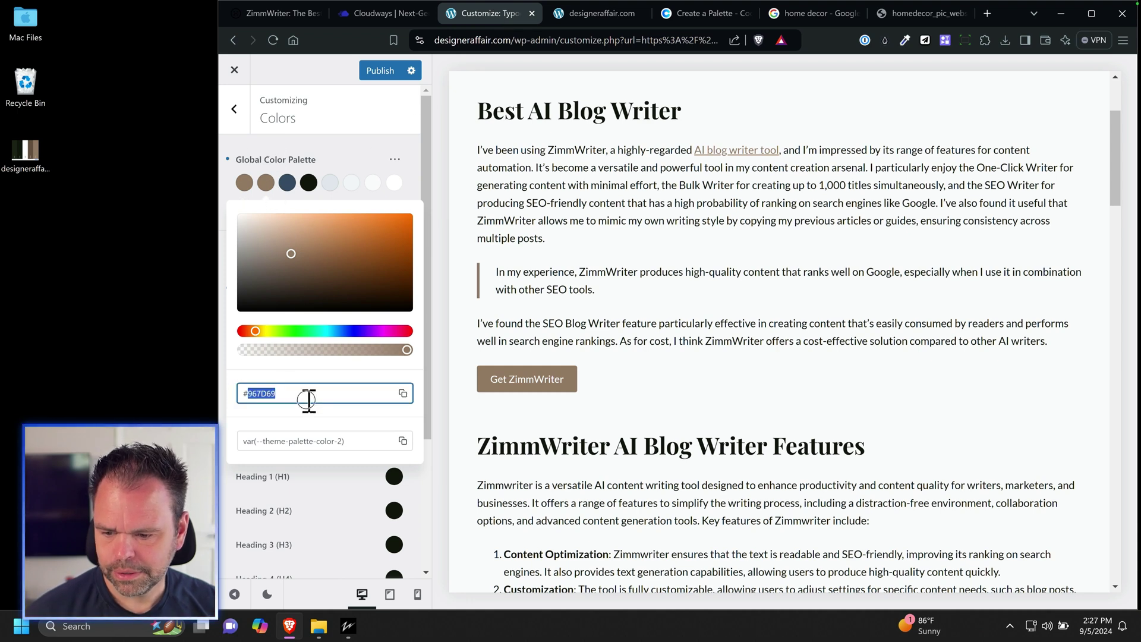
key("ctrl+v")
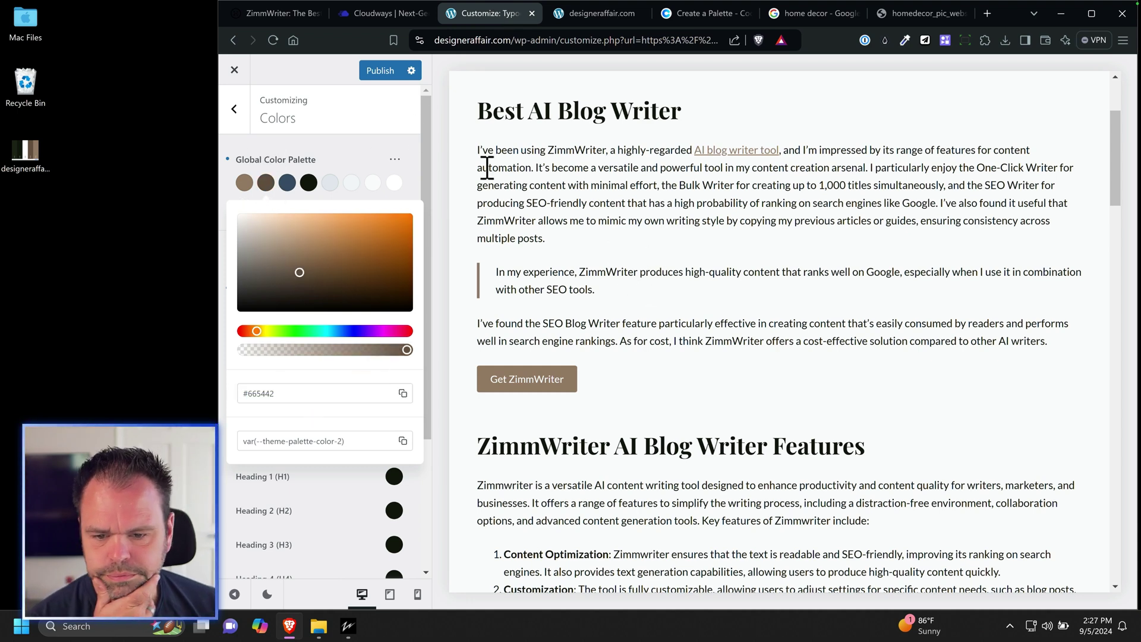
left_click(415, 144)
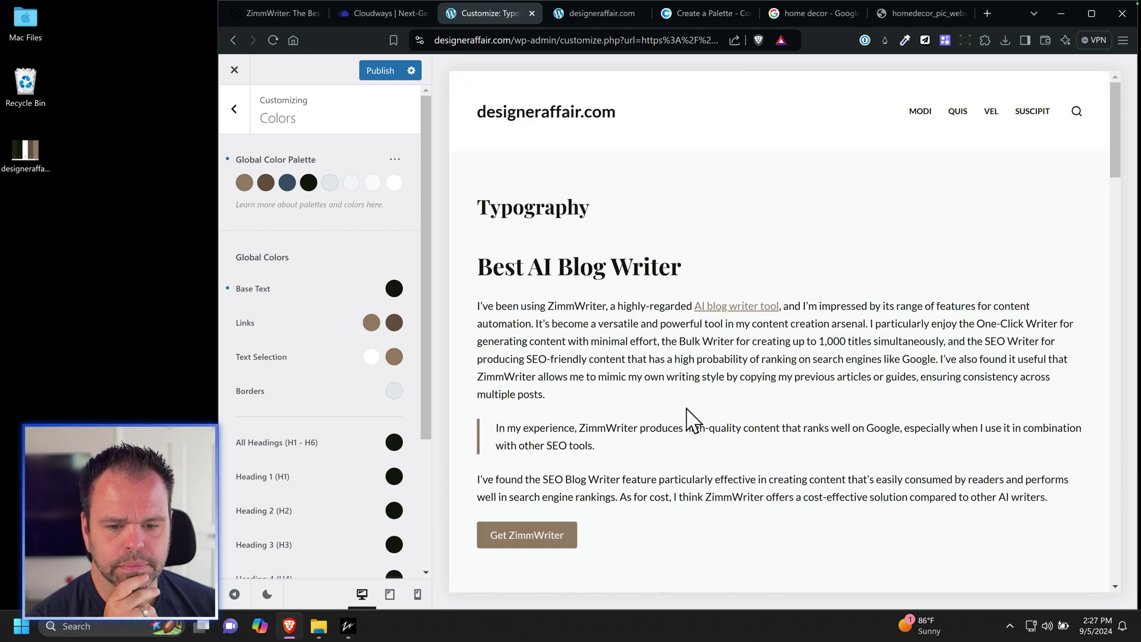
Highlight several preview paragraphs to check the text selection color and look over the heading and site background colors.
scroll(618, 420, "up", 3)
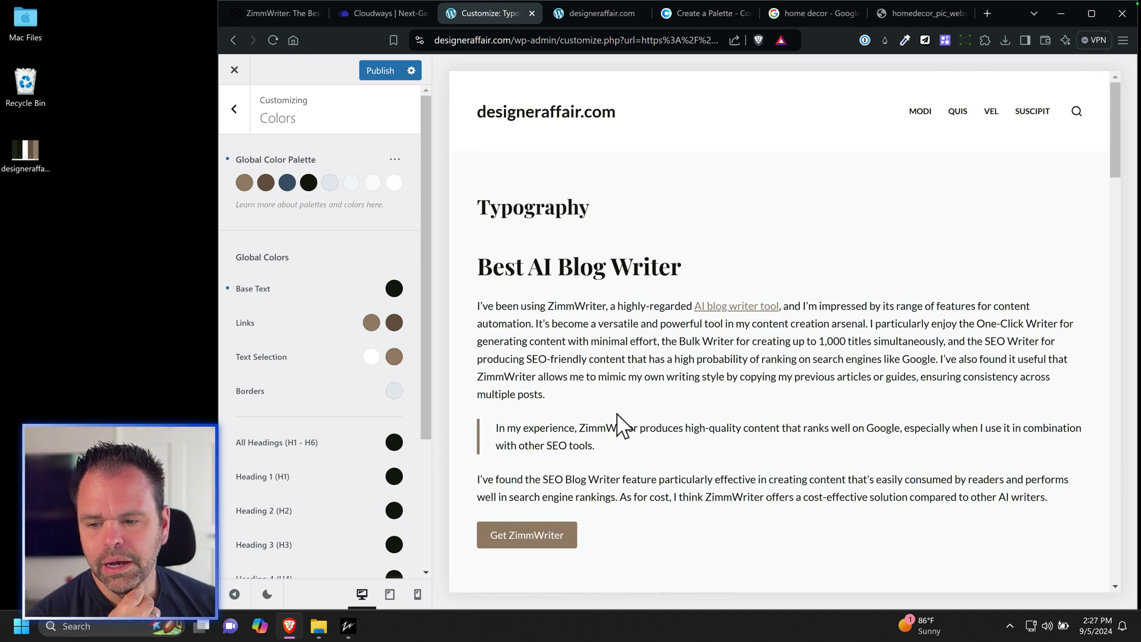
scroll(618, 420, "down", 3)
left_click_drag(539, 185, 423, 394)
scroll(395, 438, "down", 3)
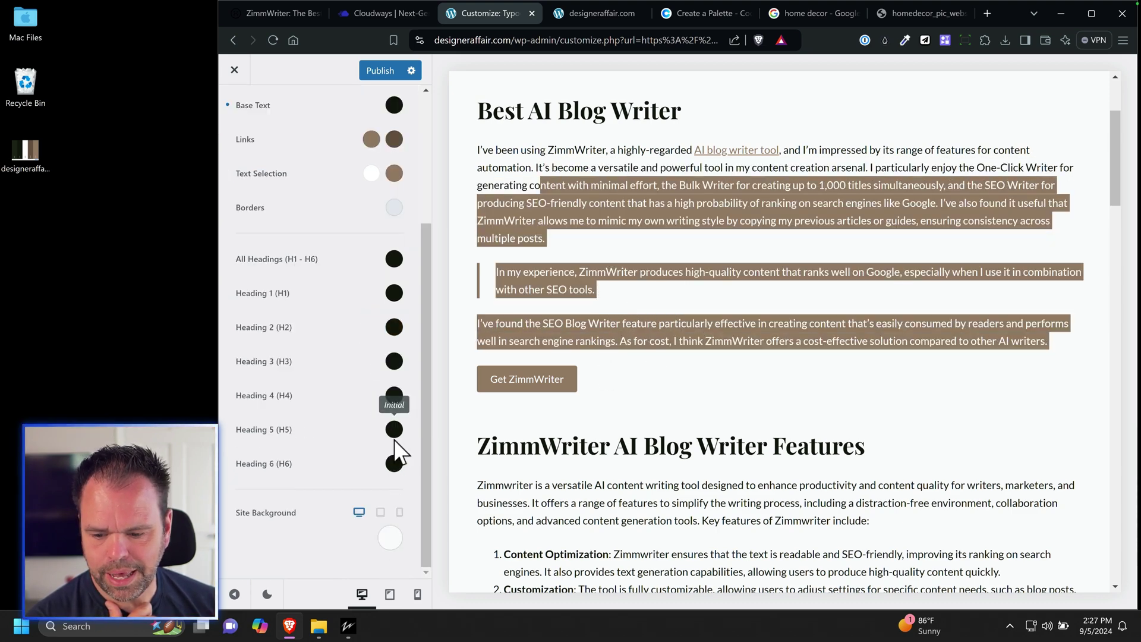
scroll(396, 425, "up", 3)
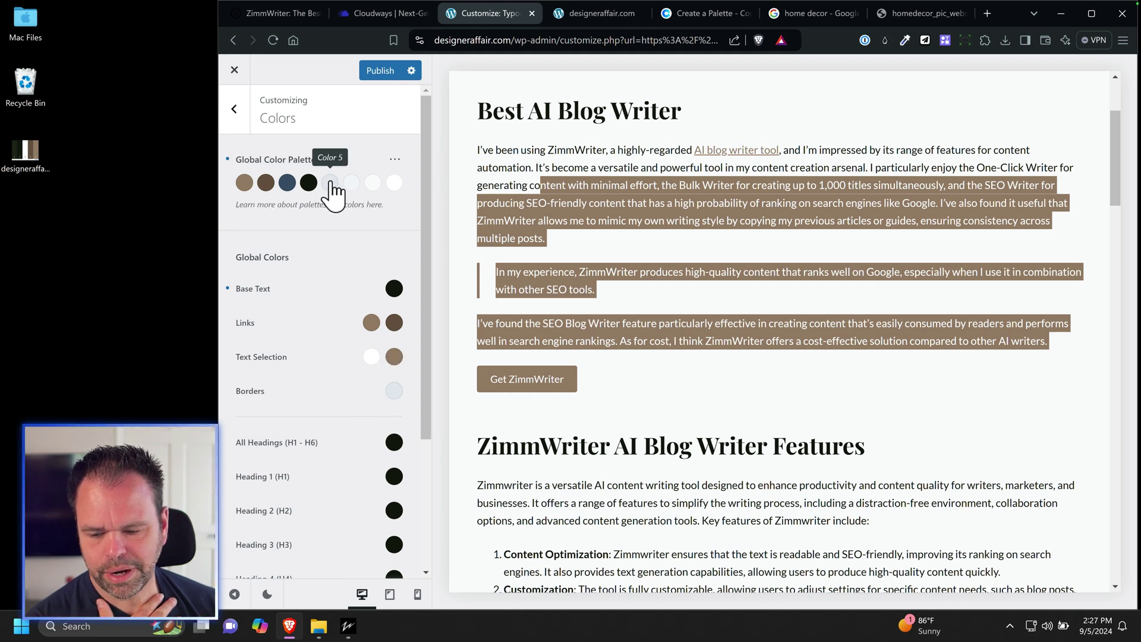
Copy the first palette color's code 1C2518 in Coolors and bring it back to the WordPress customizer.
left_click(601, 13)
left_click(701, 13)
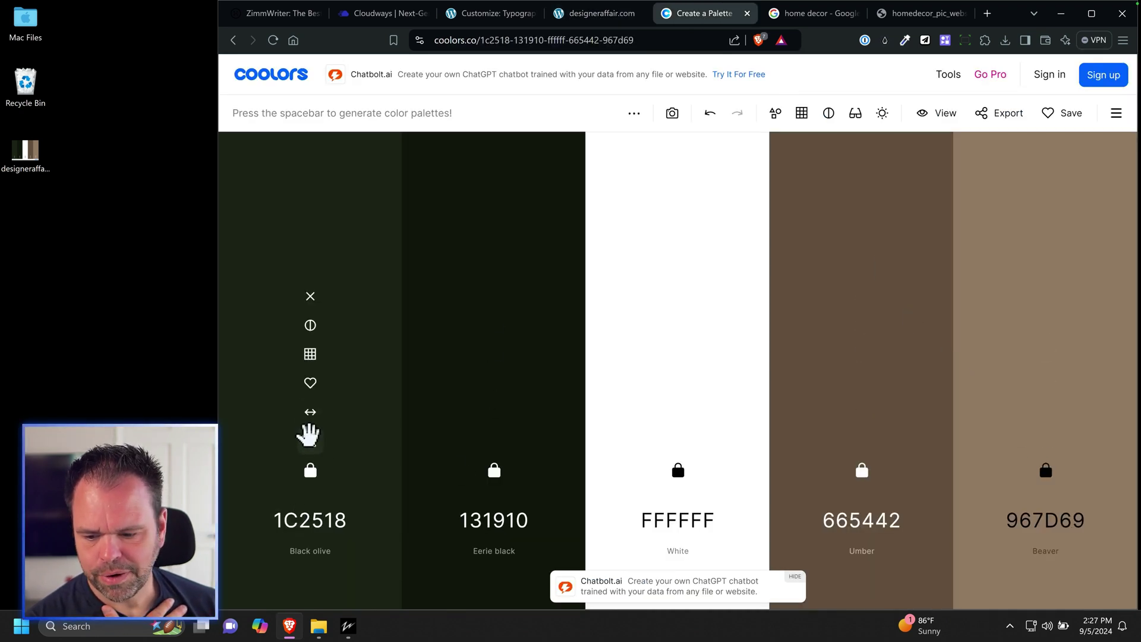
left_click(309, 440)
left_click(492, 18)
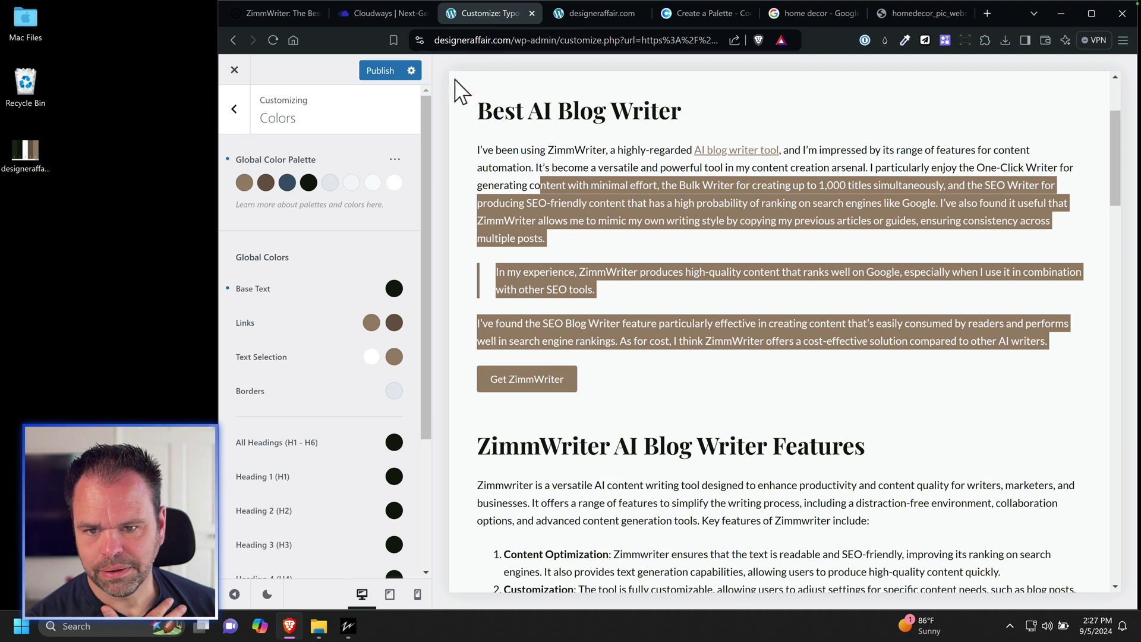
Set the third global palette color to 1C2518 and reopen it to check the value.
left_click(287, 183)
left_click(260, 392)
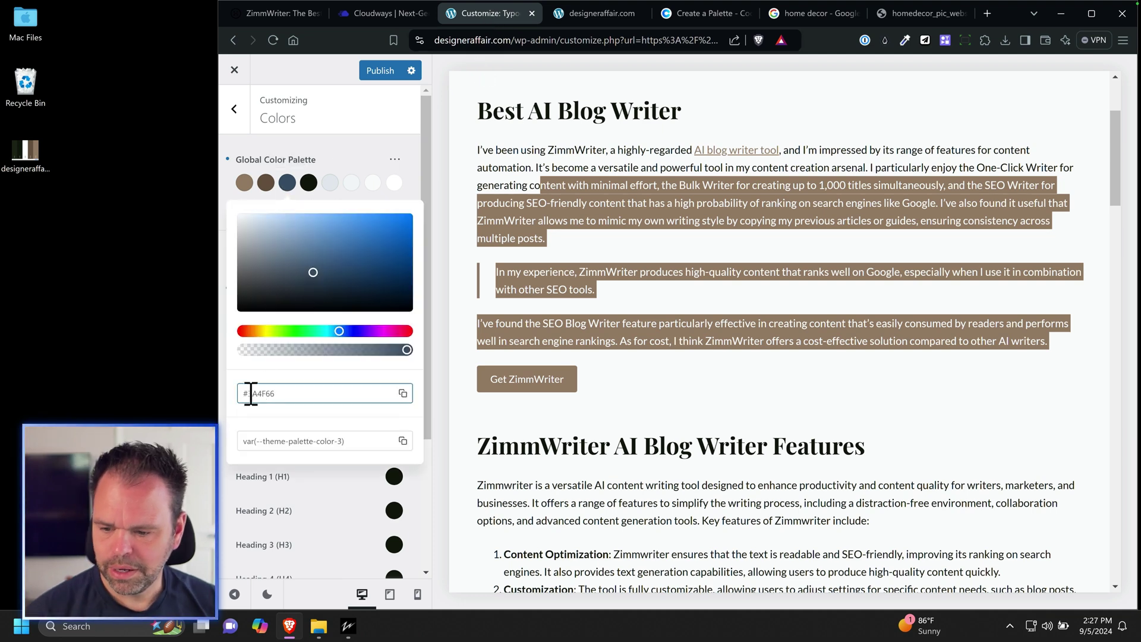
left_click_drag(246, 394, 323, 384)
key("ctrl+v")
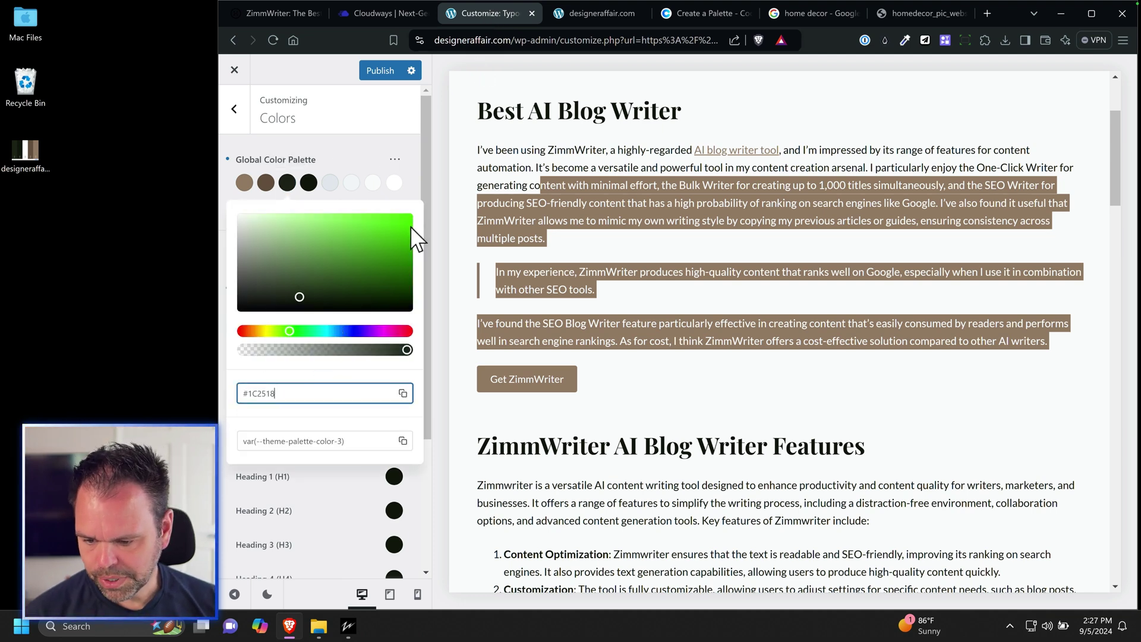
left_click(415, 184)
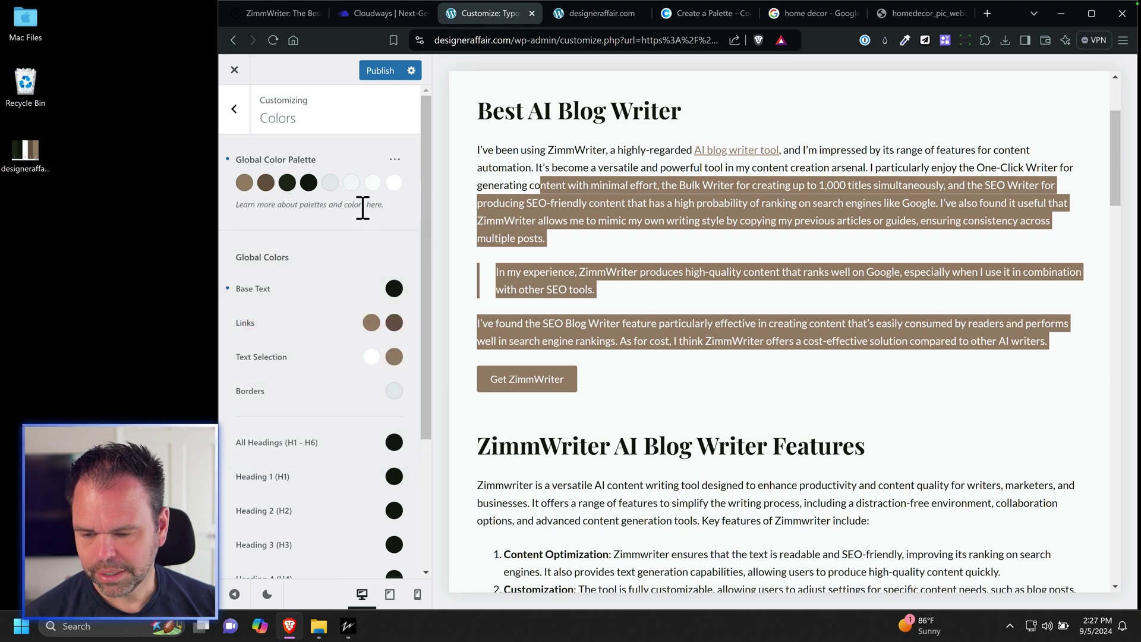
left_click(286, 183)
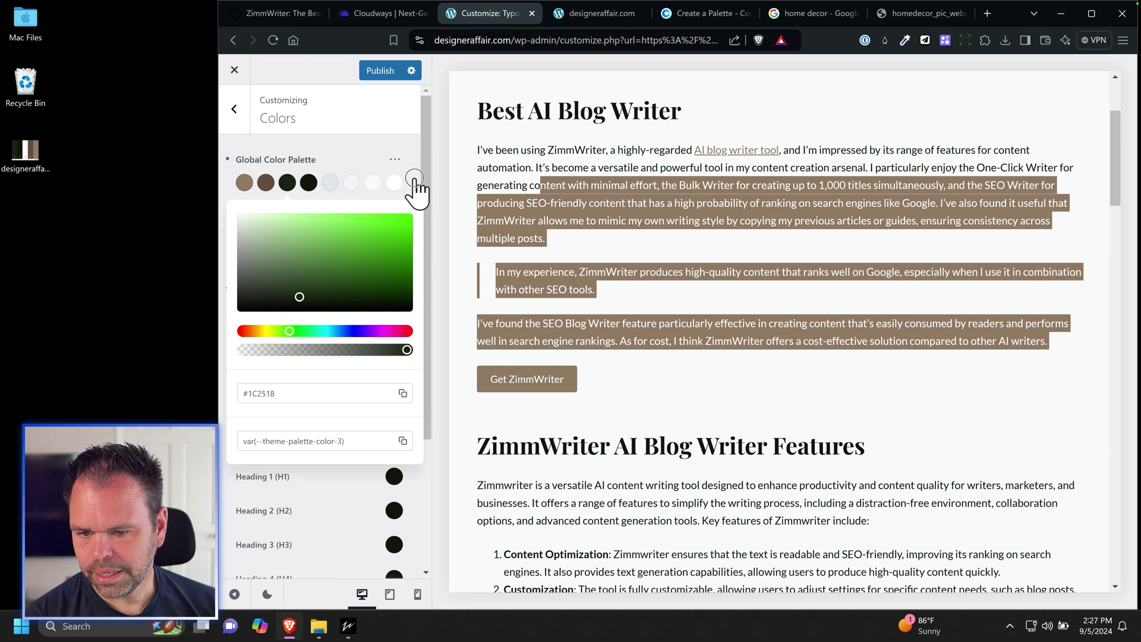
left_click(415, 176)
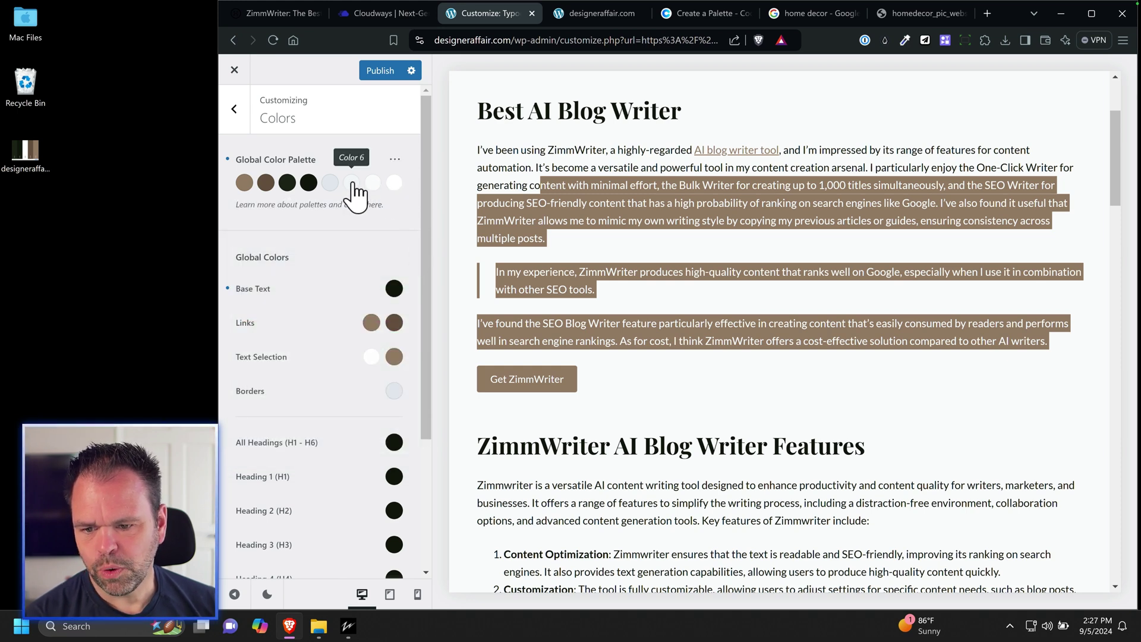
Change the fifth Coolors color to its near-white shade F7F5F3 and copy the code for use in the WordPress customizer.
left_click(589, 18)
left_click(705, 13)
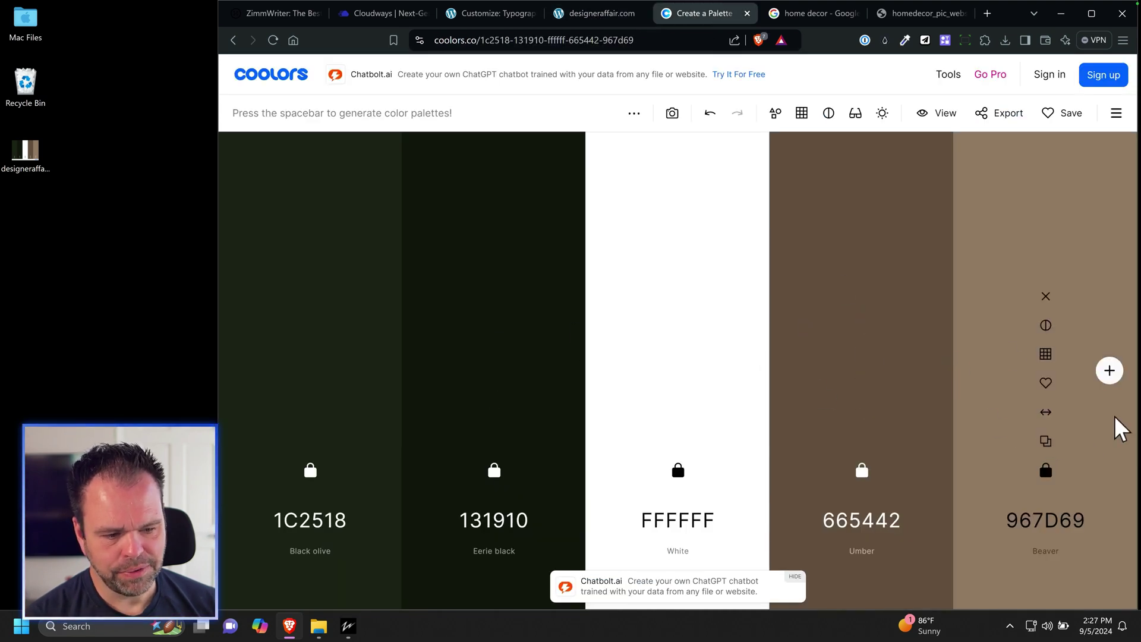
left_click(1046, 355)
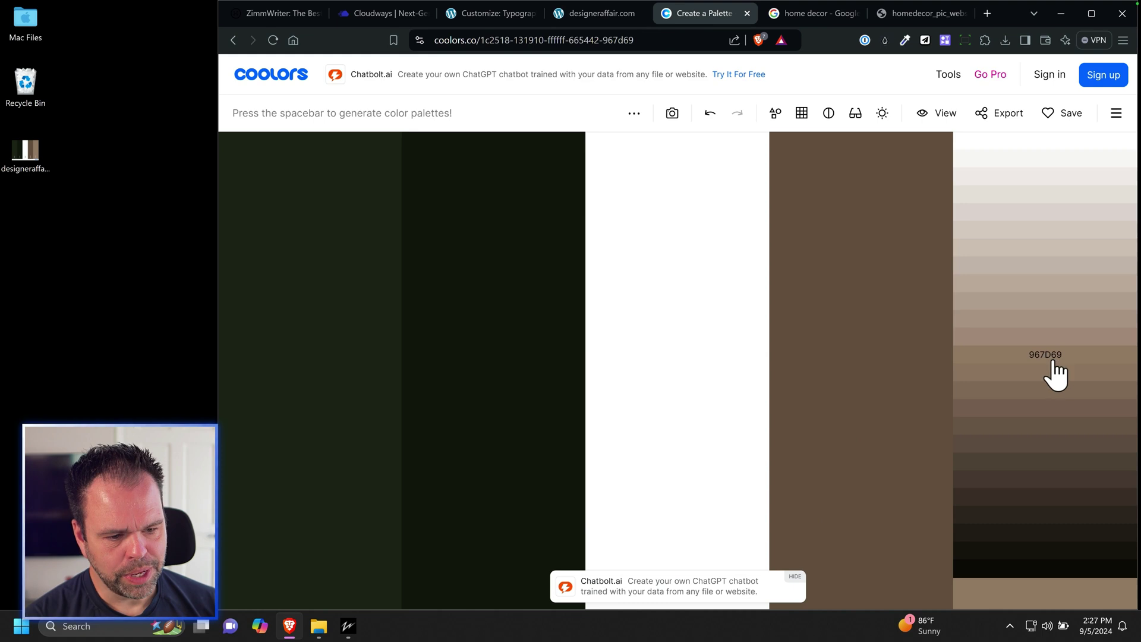
left_click(1048, 159)
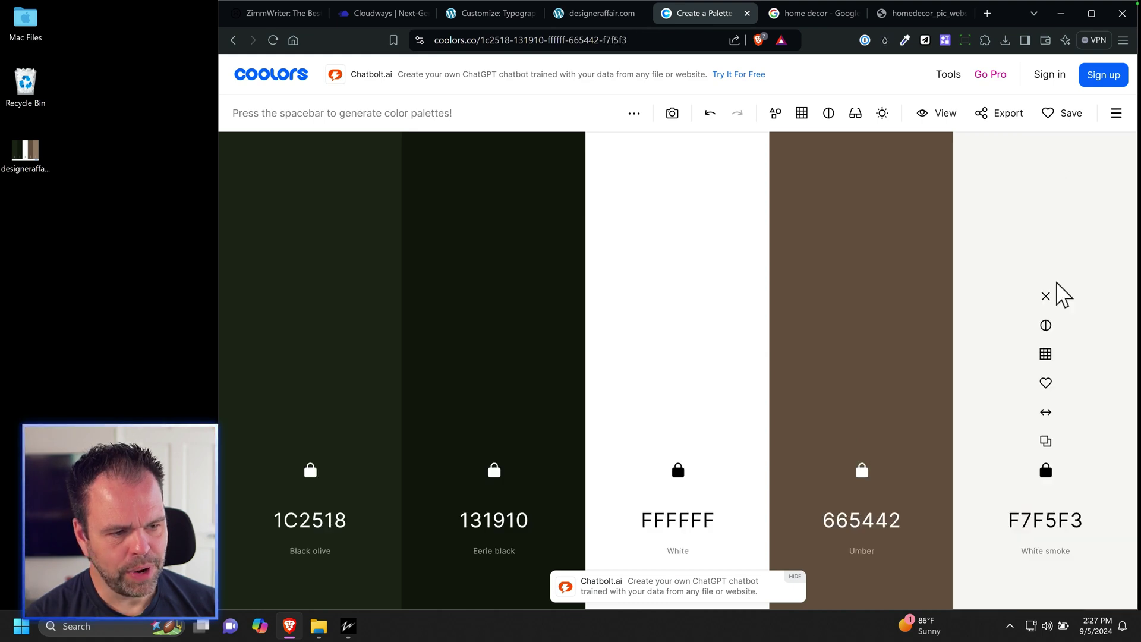
left_click(1046, 442)
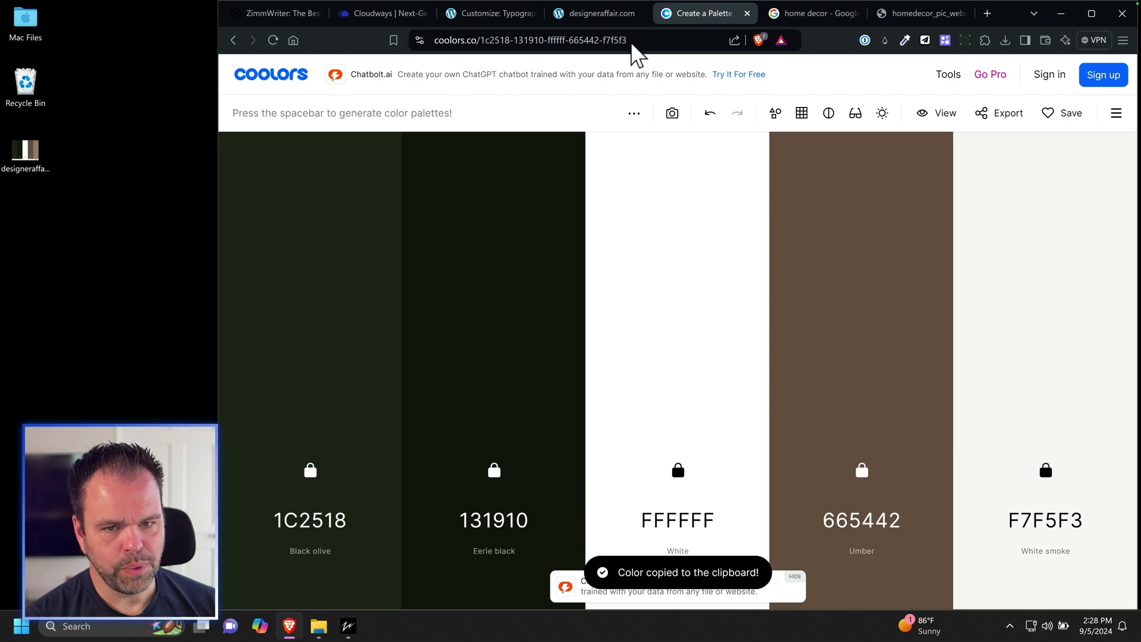
left_click(556, 13)
left_click(484, 13)
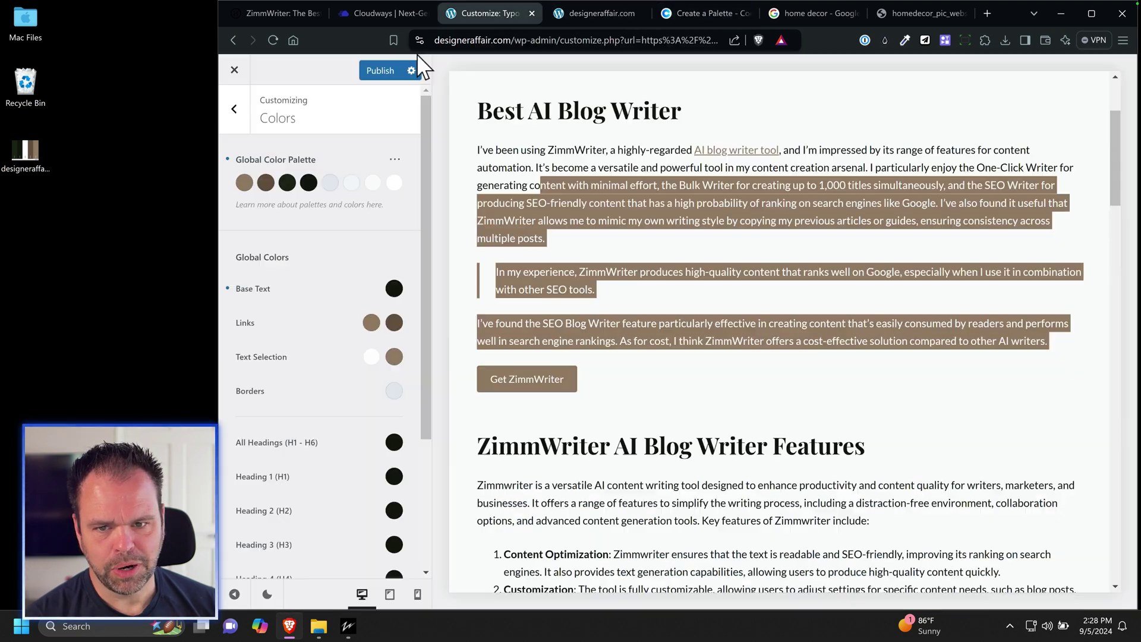
Set the fifth and sixth colors of the global color palette to F7F5F3.
left_click(330, 183)
left_click(330, 395)
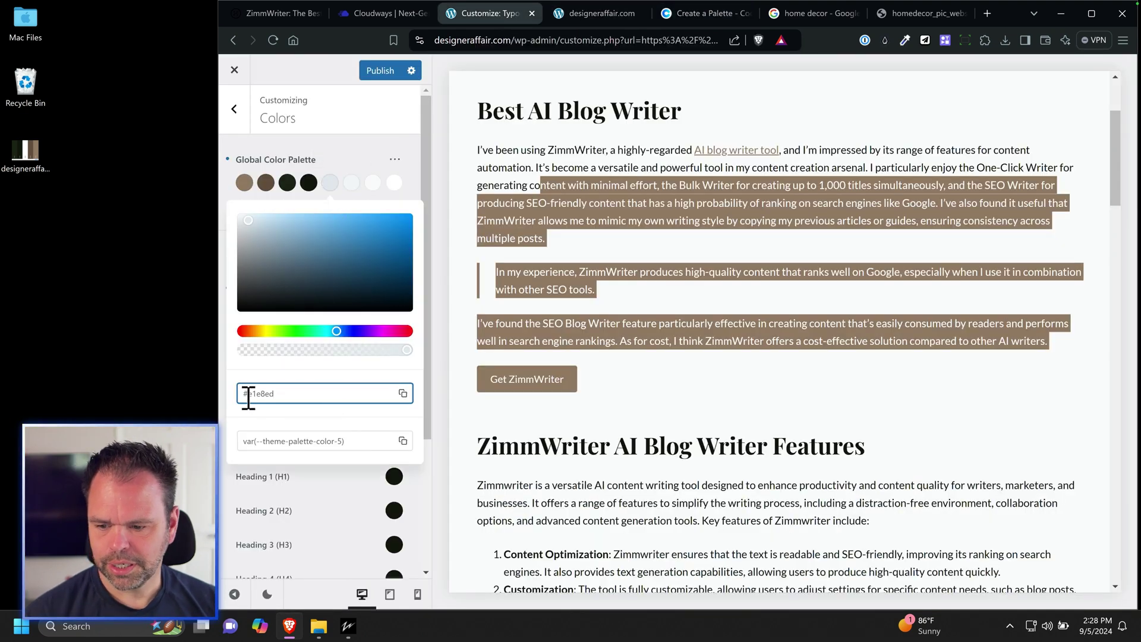
key("ctrl+v")
left_click(394, 193)
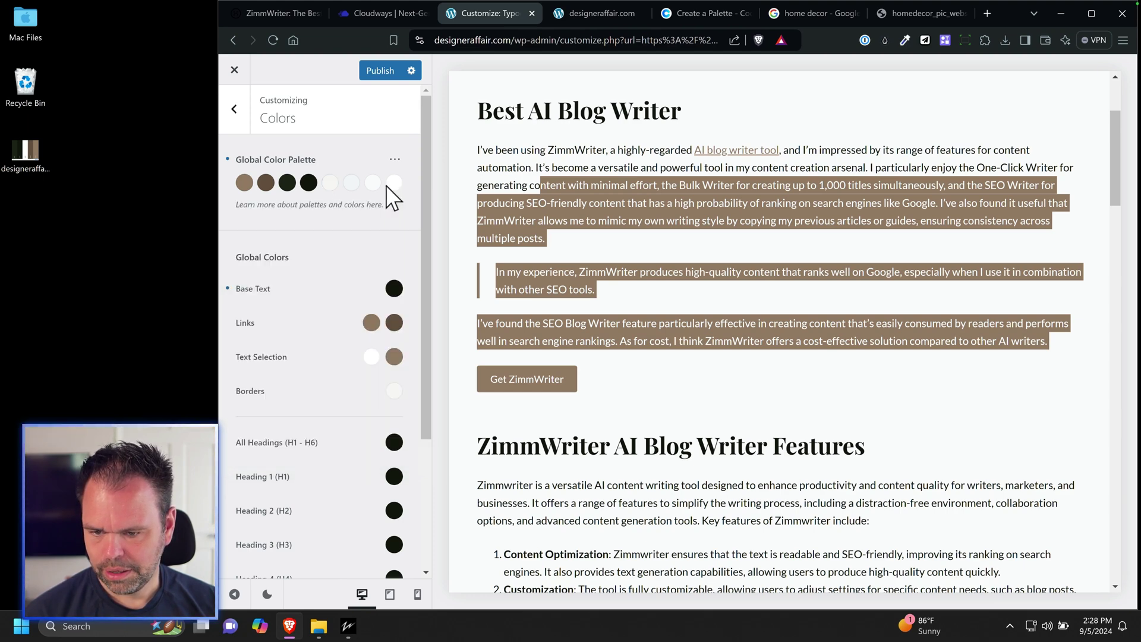
left_click(352, 183)
double_click(250, 394)
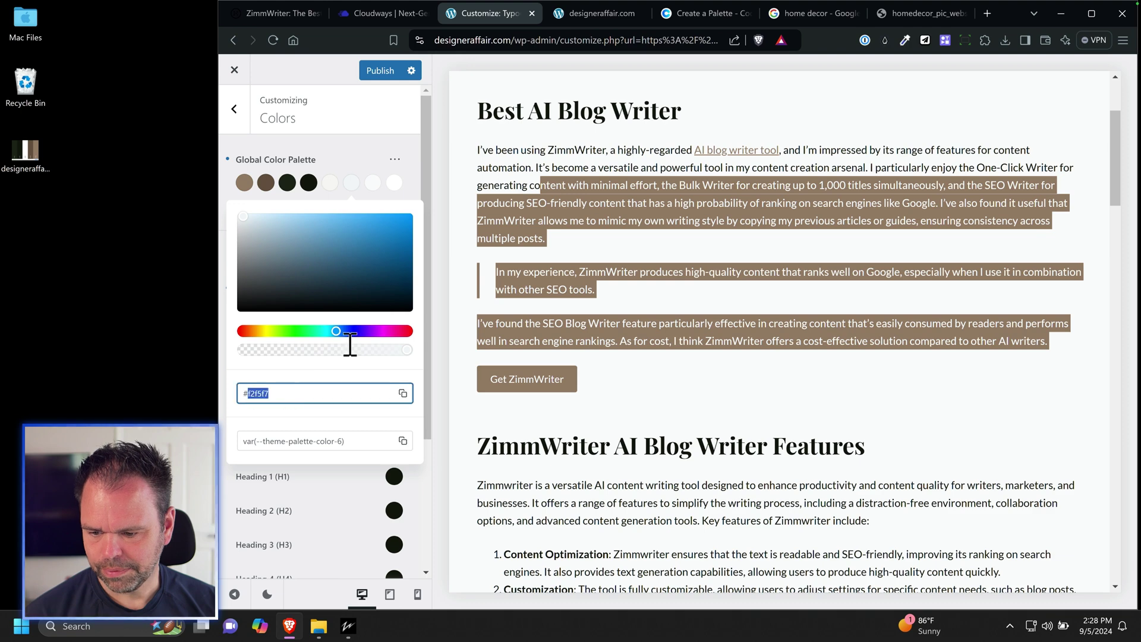
key("ctrl+v")
left_click(419, 198)
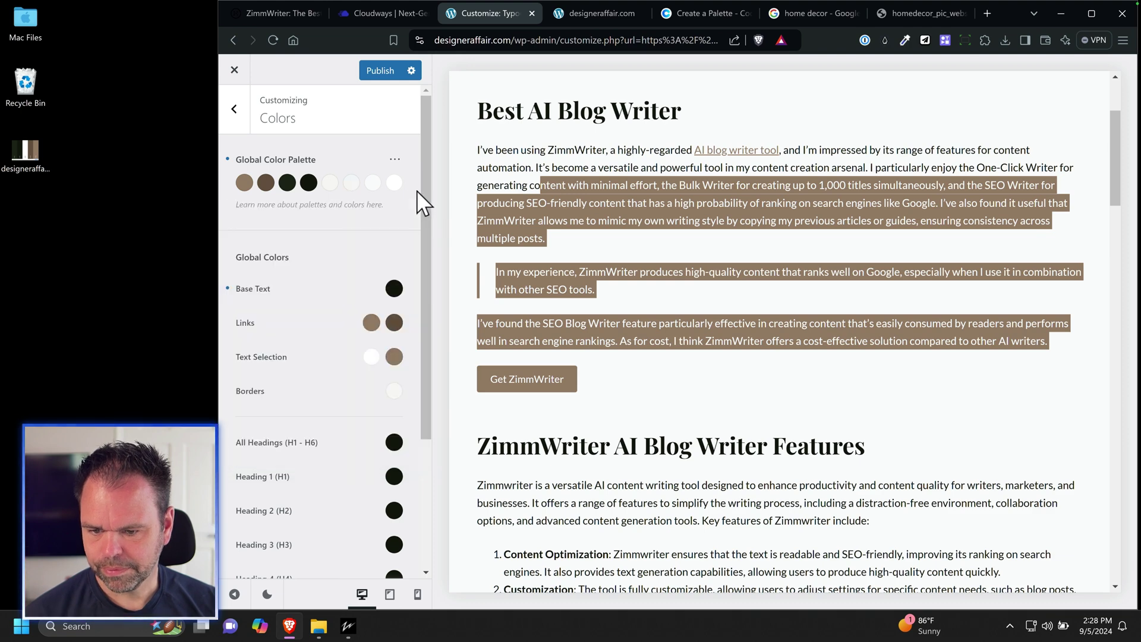
Publish the palette changes, clear the text highlight in the preview and look over the top of the Typography page.
left_click(381, 71)
left_click(858, 391)
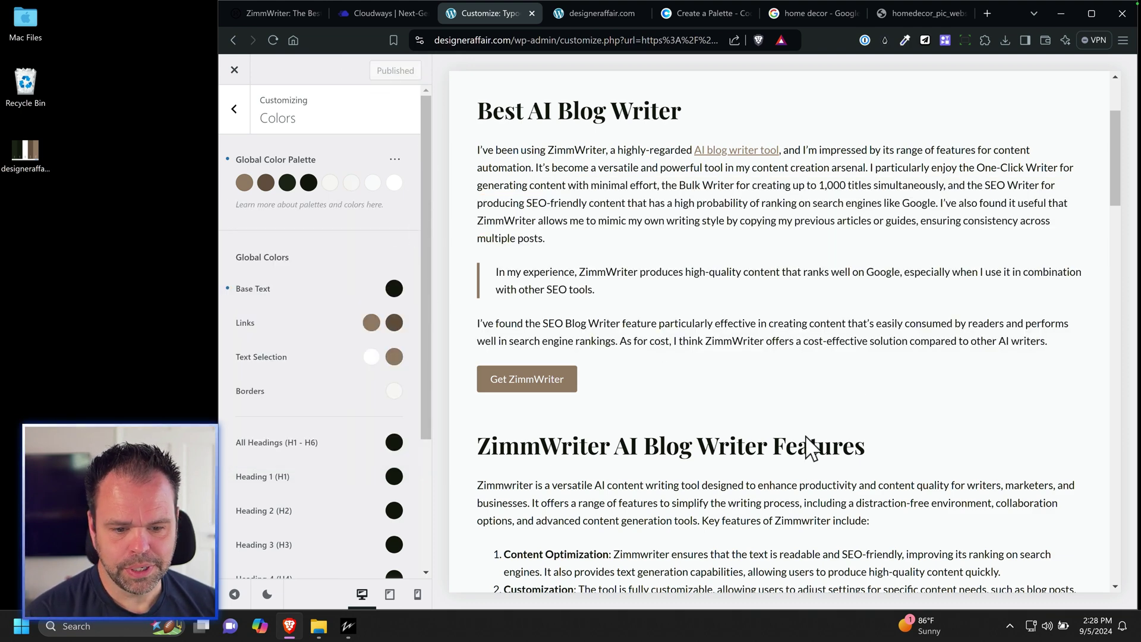
scroll(786, 440, "up", 3)
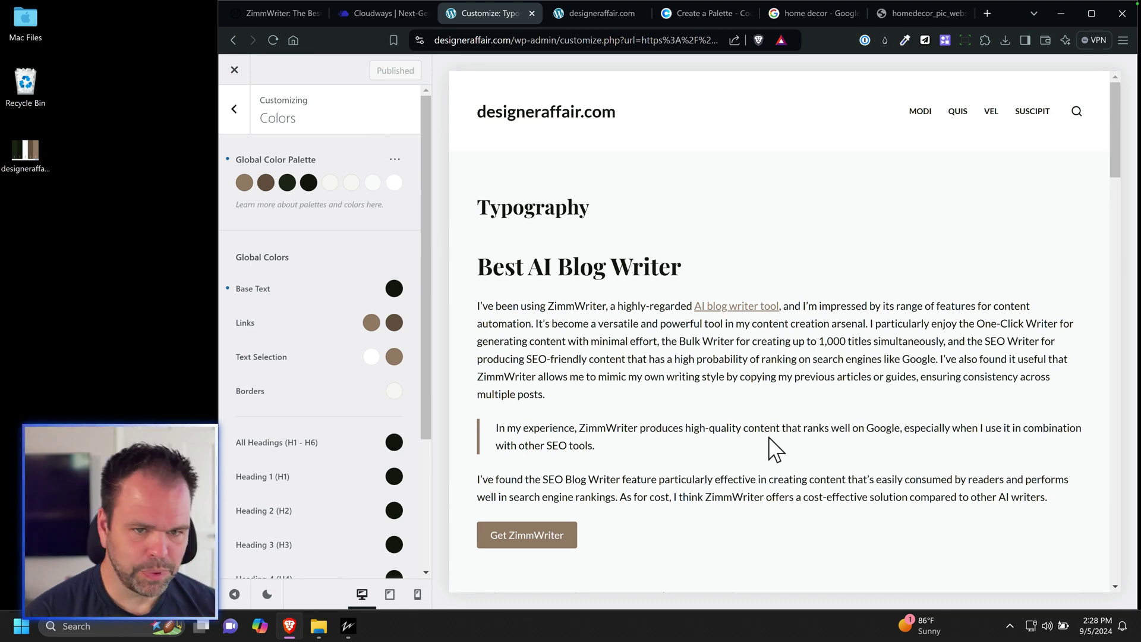
Go to the Coolors home page and browse its trending color palettes.
left_click(678, 13)
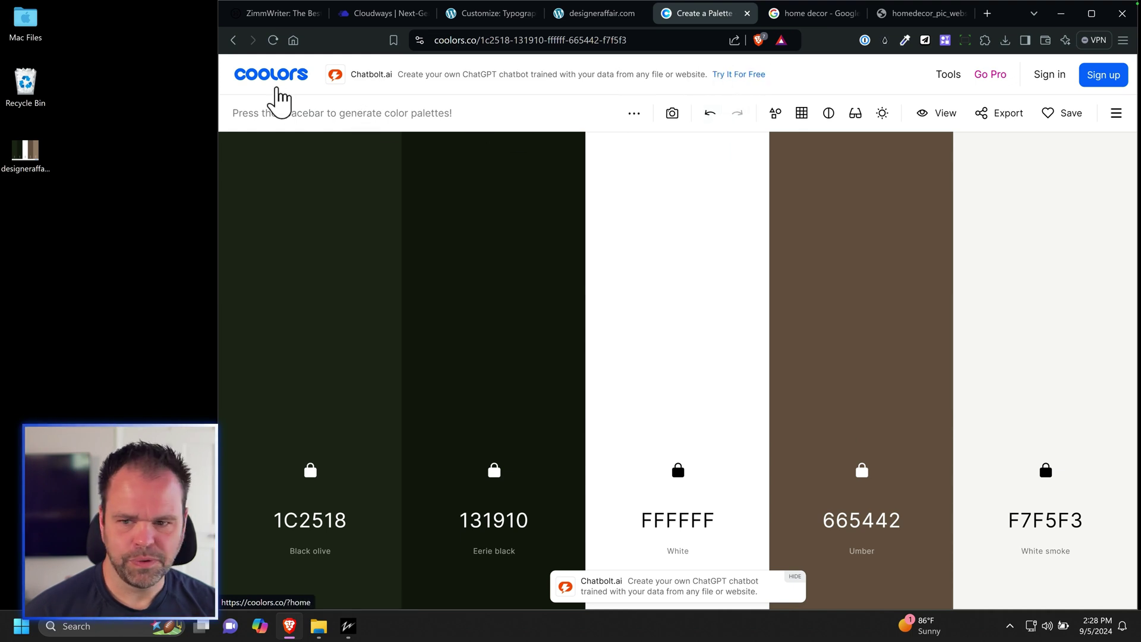
left_click(277, 80)
scroll(454, 275, "down", 2)
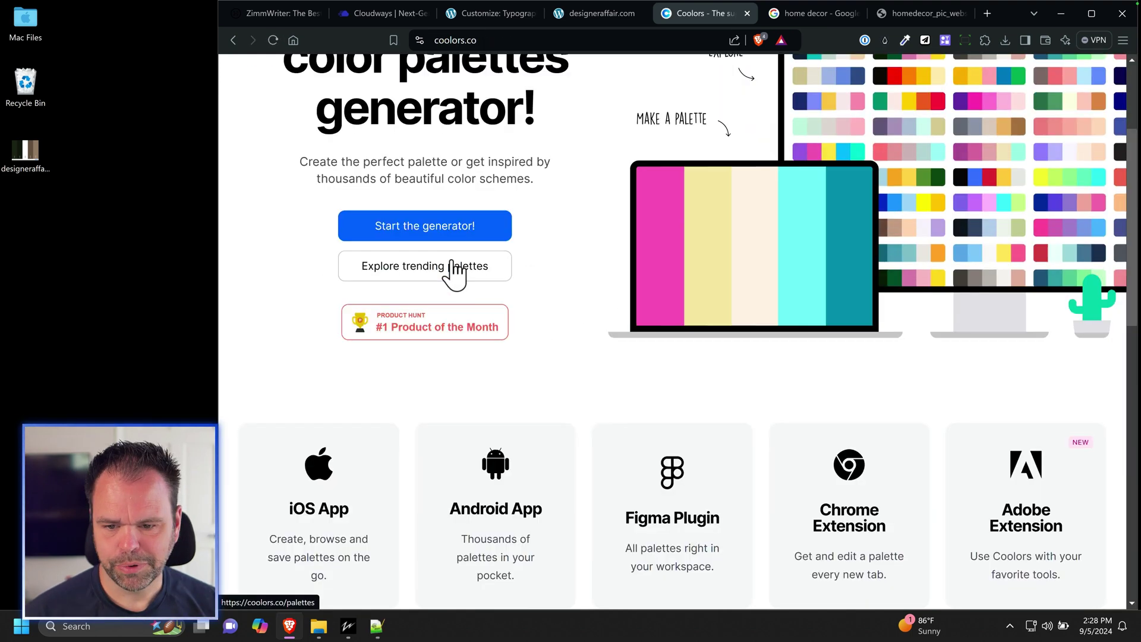
left_click(468, 267)
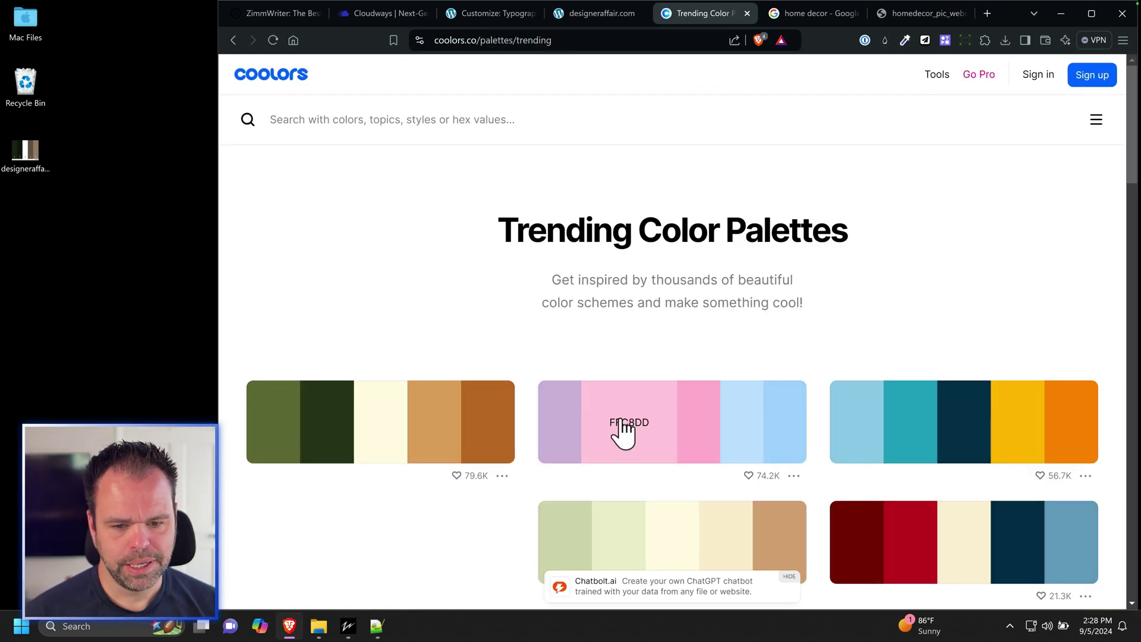
scroll(619, 433, "down", 5)
Close the Coolors, home decor search and home decor picture tabs to return to the designeraffair.com tab.
left_click(747, 13)
left_click(747, 13)
left_click(747, 13)
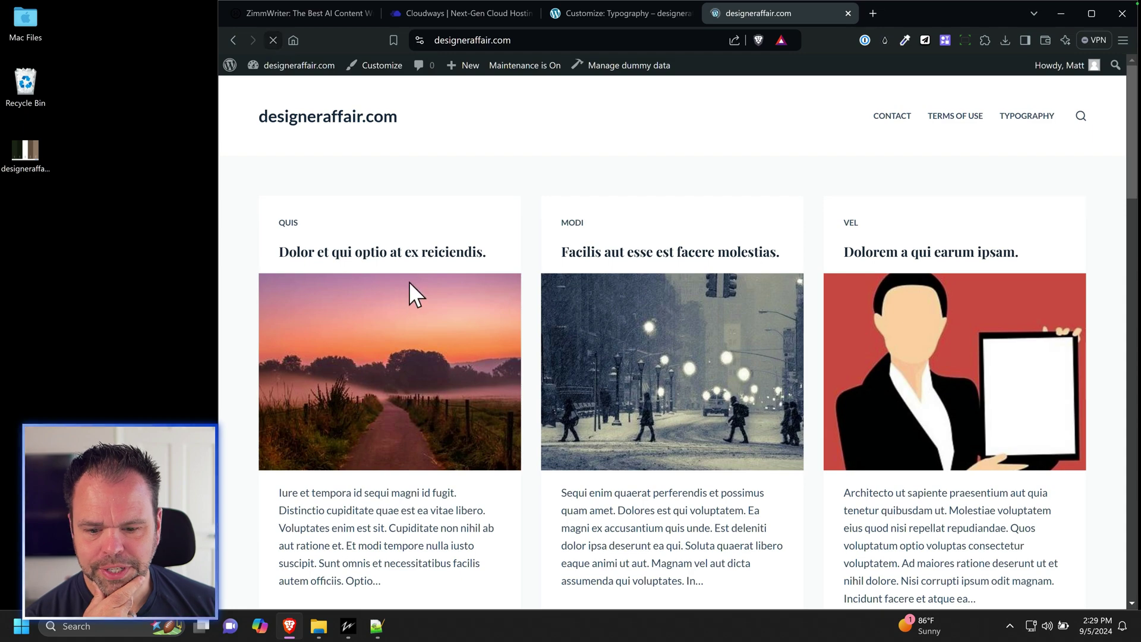
Examine the published colors on the designeraffair.com home page, from the header and post cards to the pagination and footer.
scroll(459, 339, "down", 6)
scroll(476, 351, "up", 4)
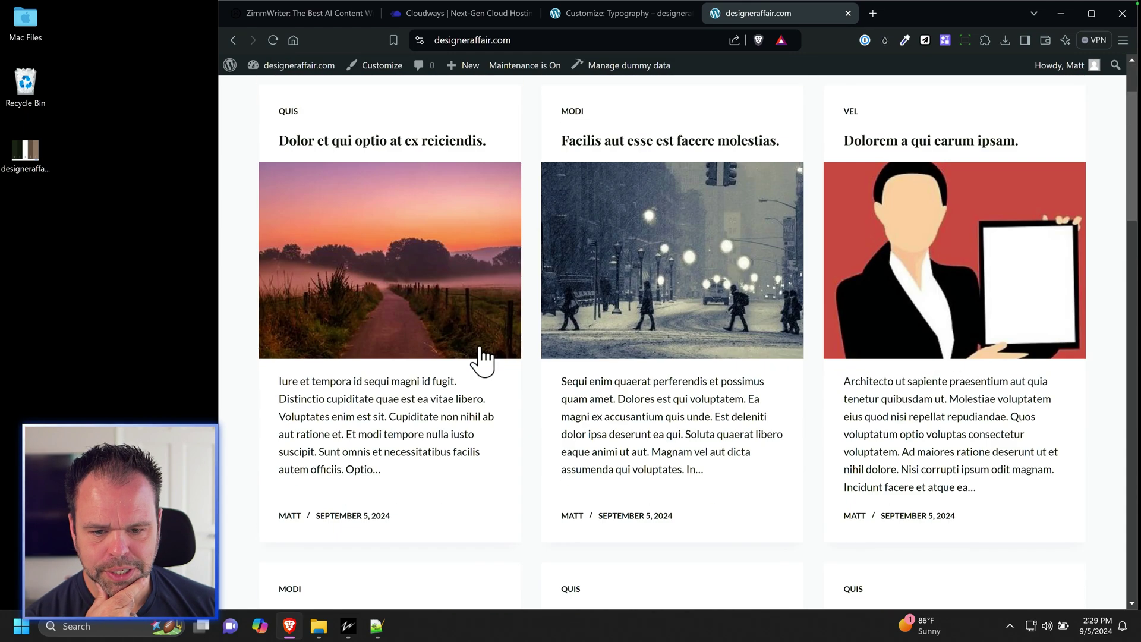
scroll(483, 357, "up", 2)
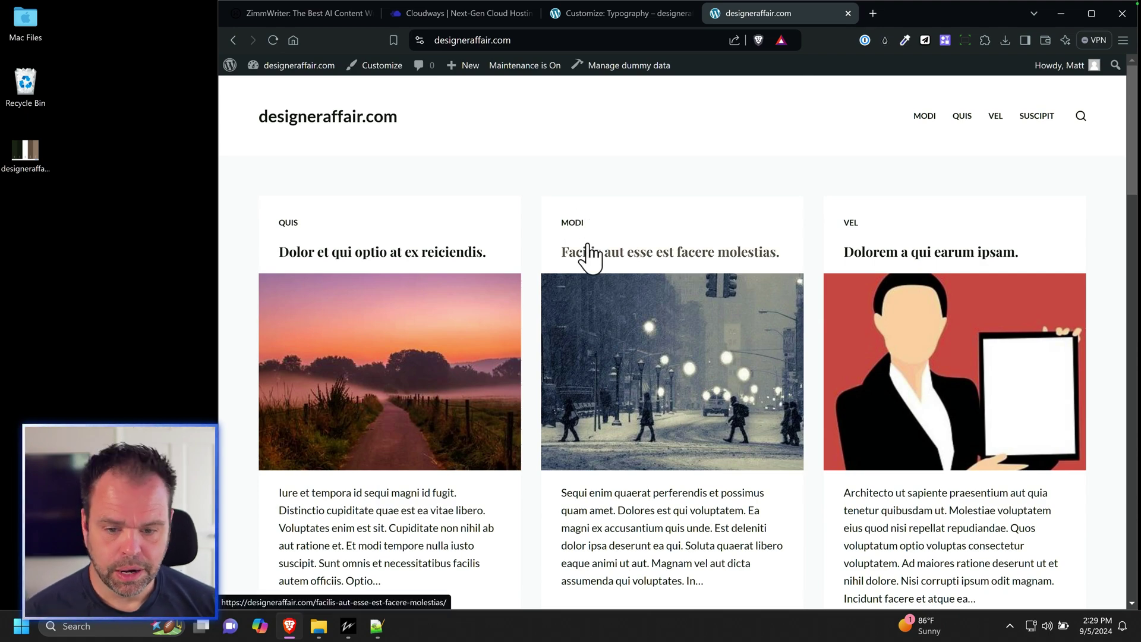
scroll(601, 301, "down", 10)
scroll(631, 359, "down", 10)
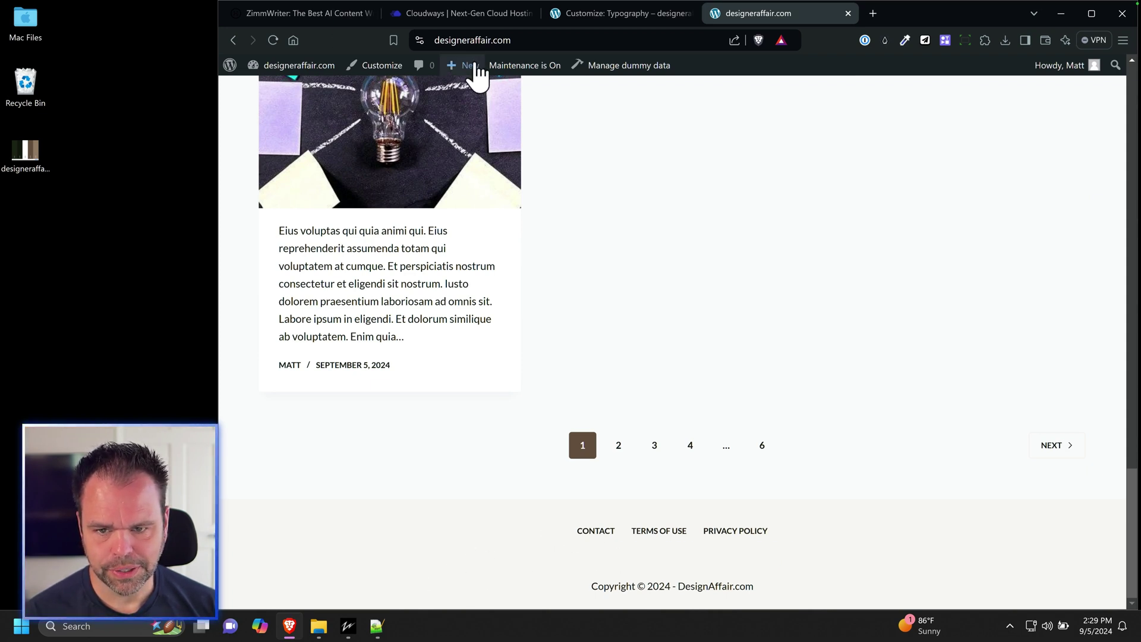
Customize the home page and set the footer's middle row background to global palette Color 4.
left_click(374, 65)
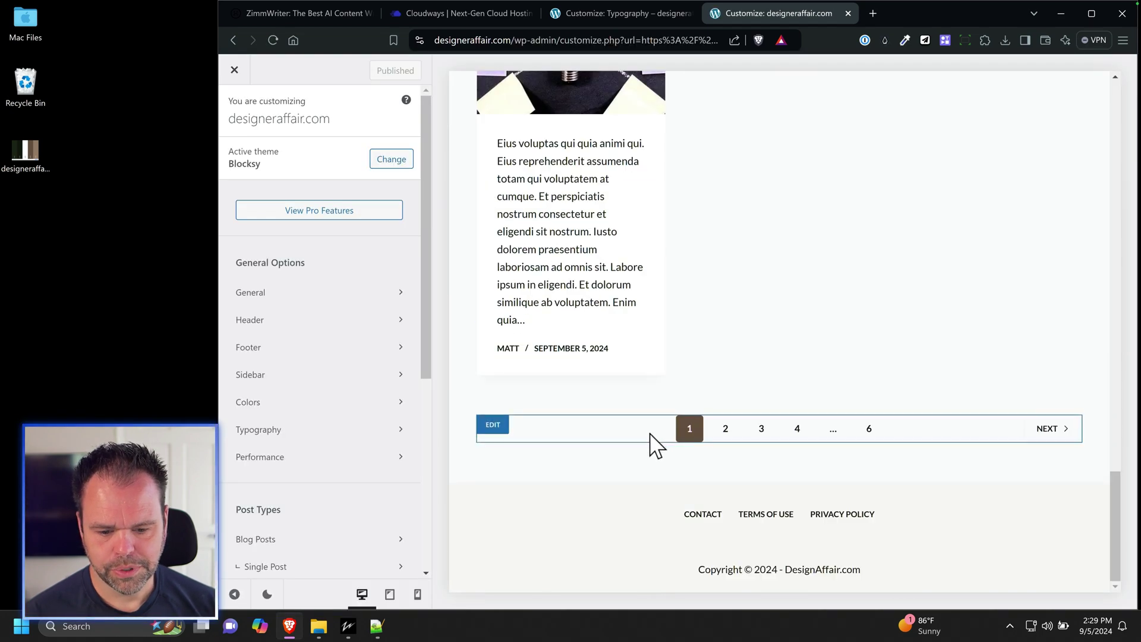
mouse_move(476, 502)
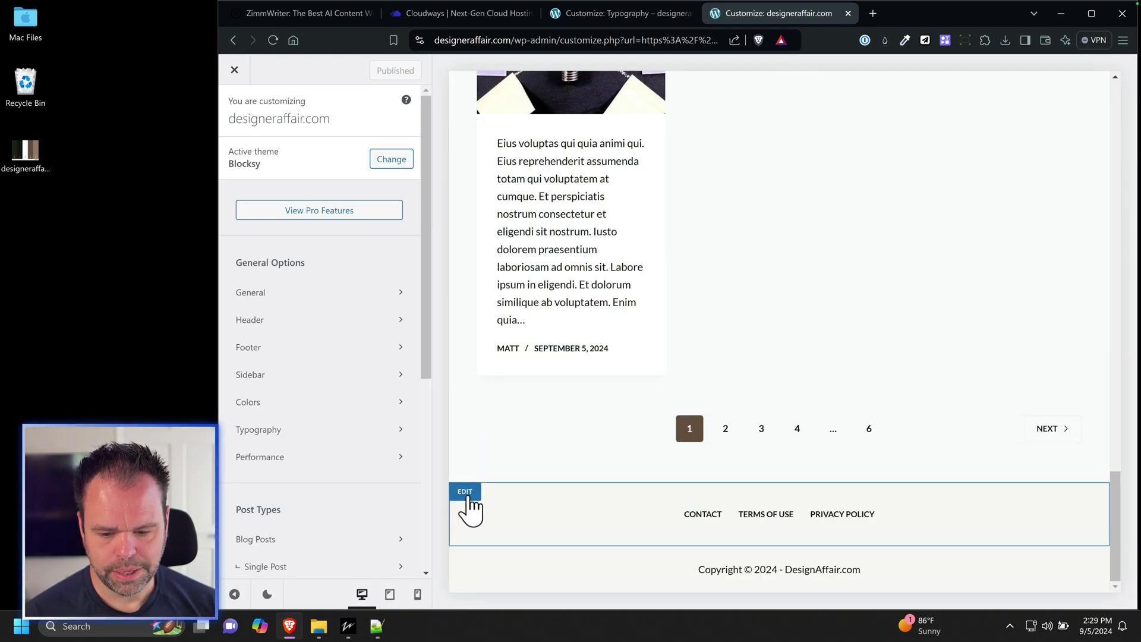
left_click(463, 498)
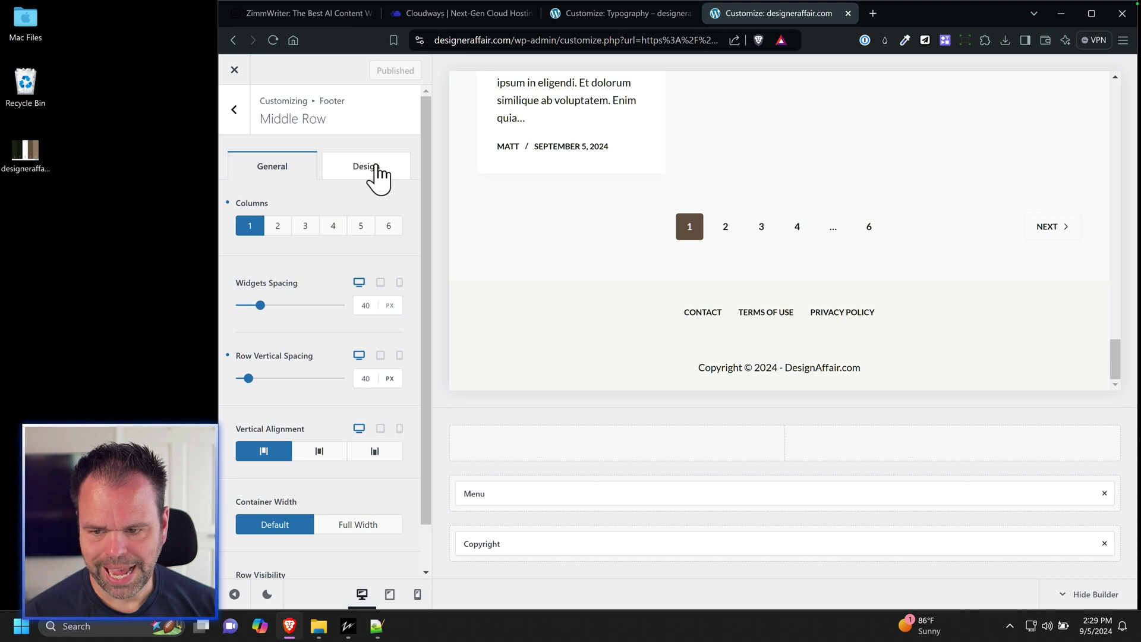
left_click(375, 172)
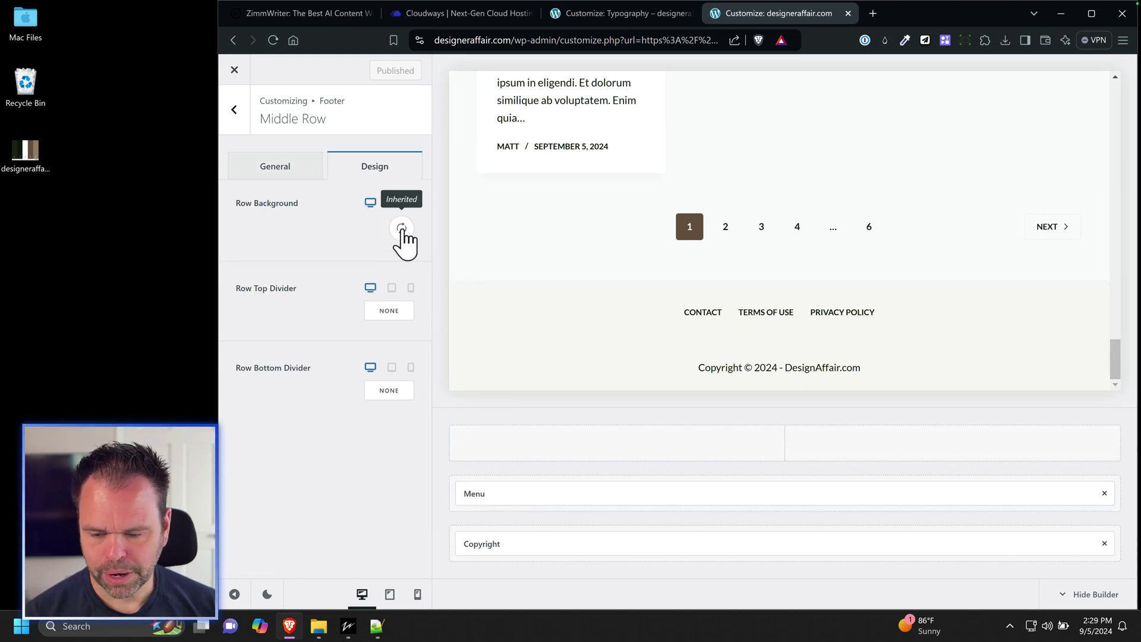
left_click(403, 230)
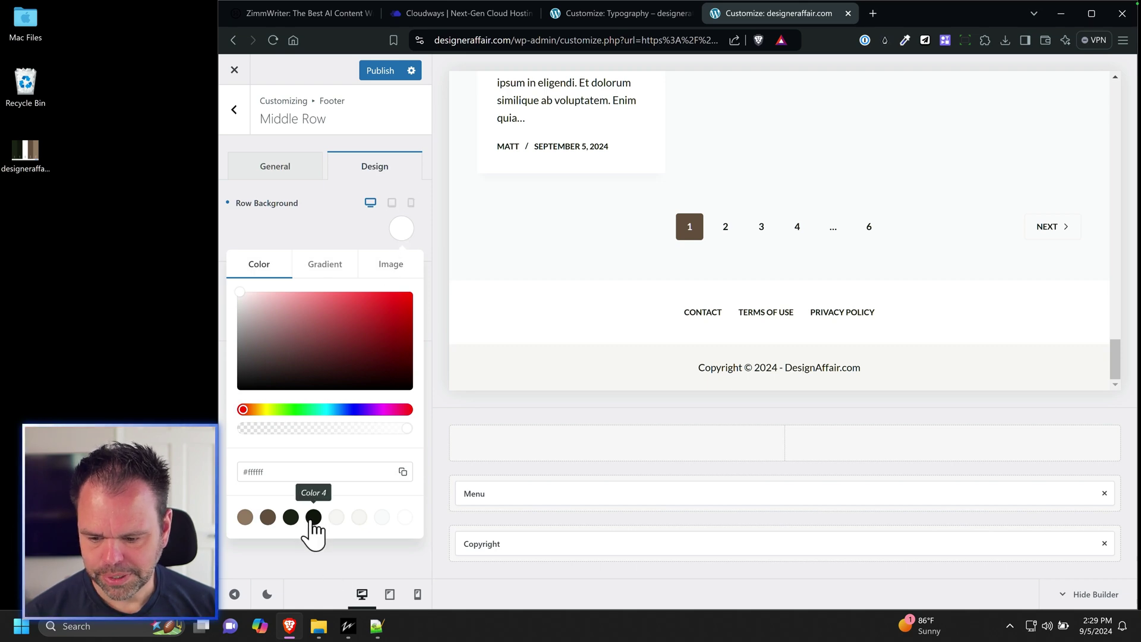
left_click(312, 518)
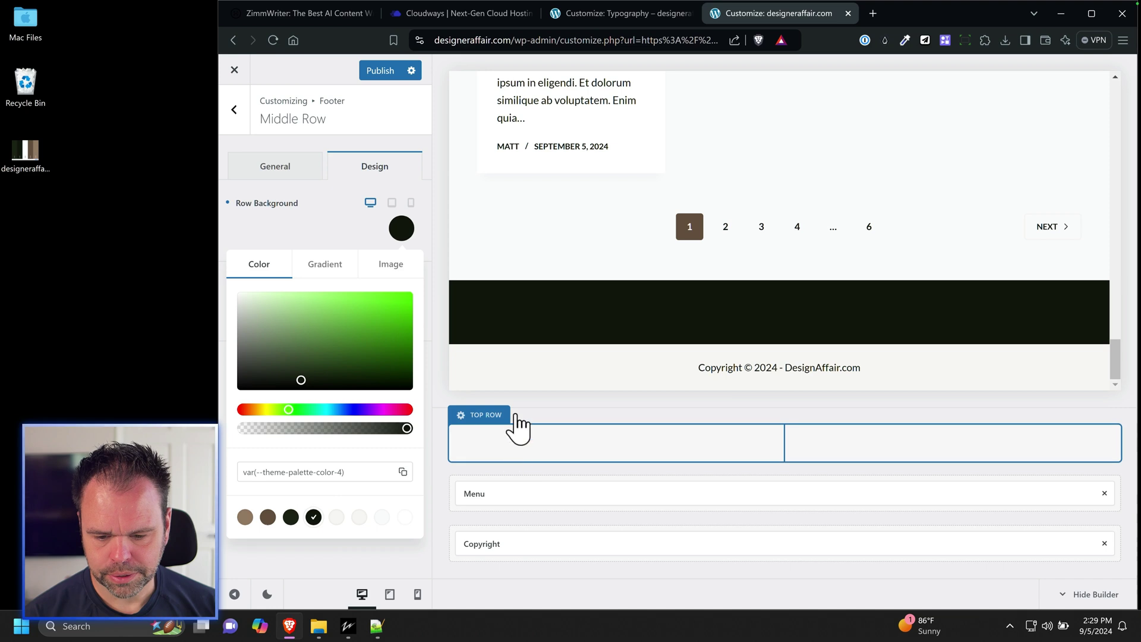
Set the footer's bottom row background to global palette Color 4.
left_click(463, 355)
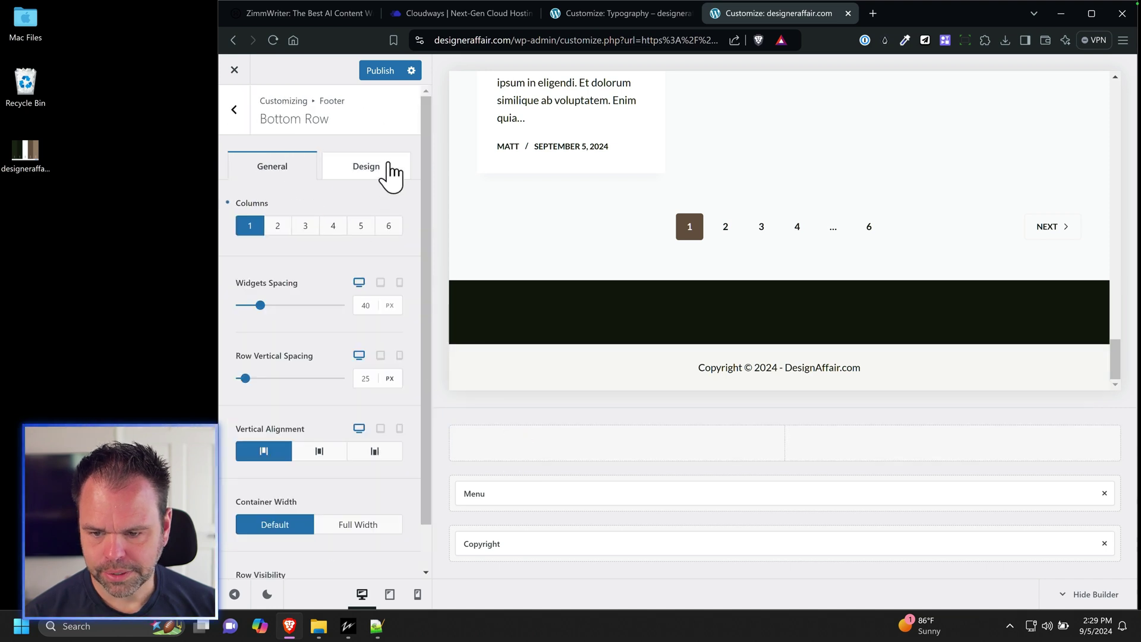
left_click(387, 170)
left_click(402, 228)
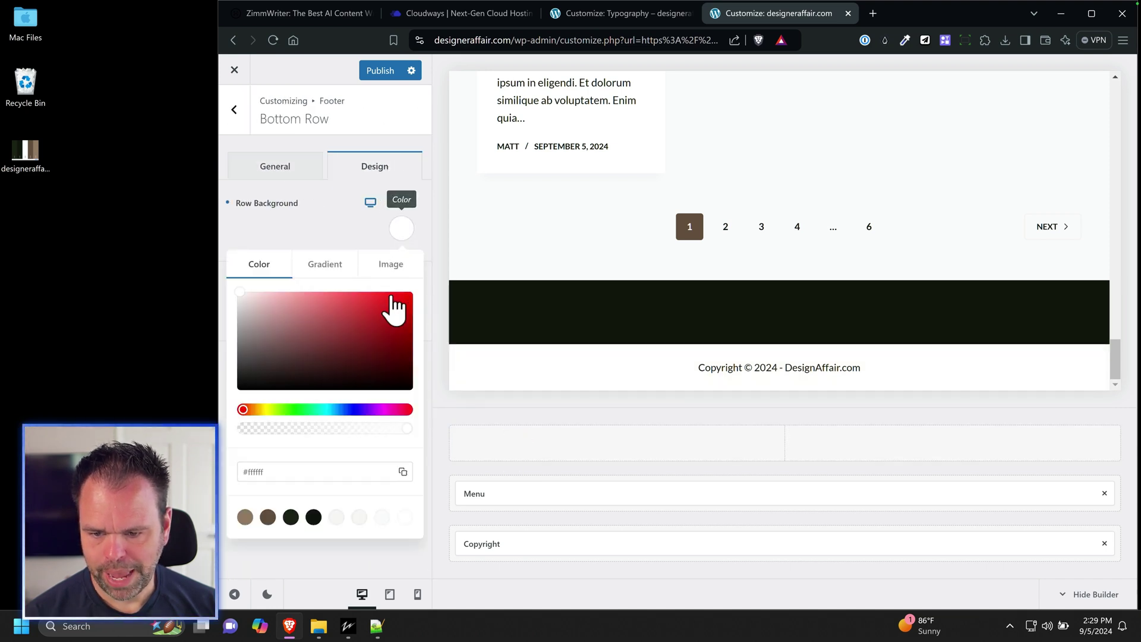
left_click(313, 517)
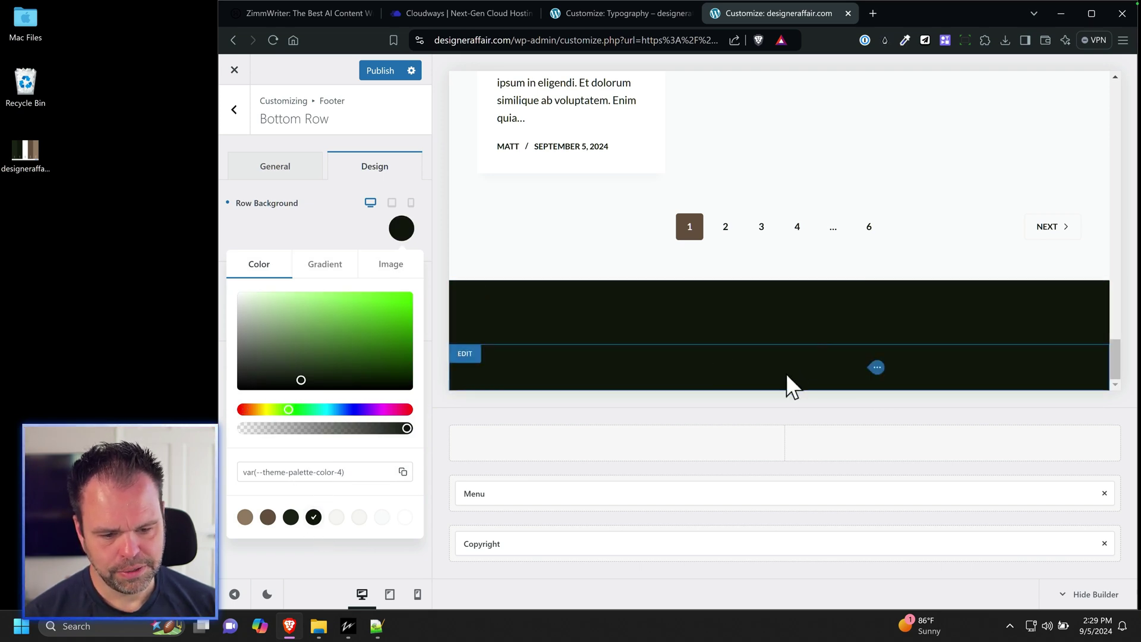
Set all three font colors of the footer's copyright text to global palette Color 8.
left_click(878, 369)
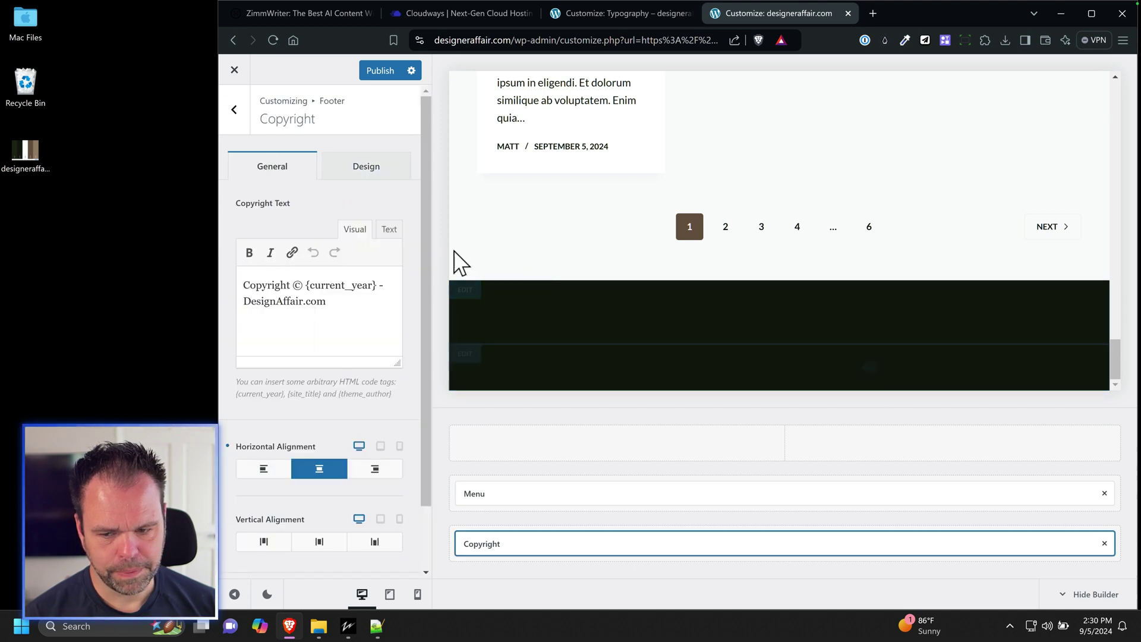
left_click(373, 169)
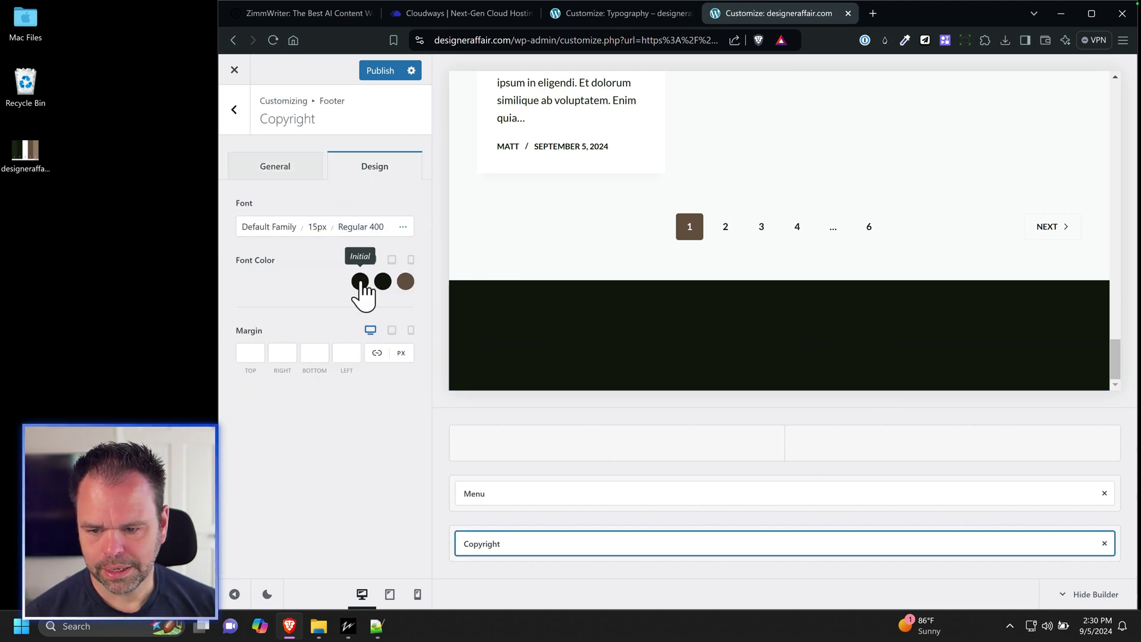
left_click(360, 281)
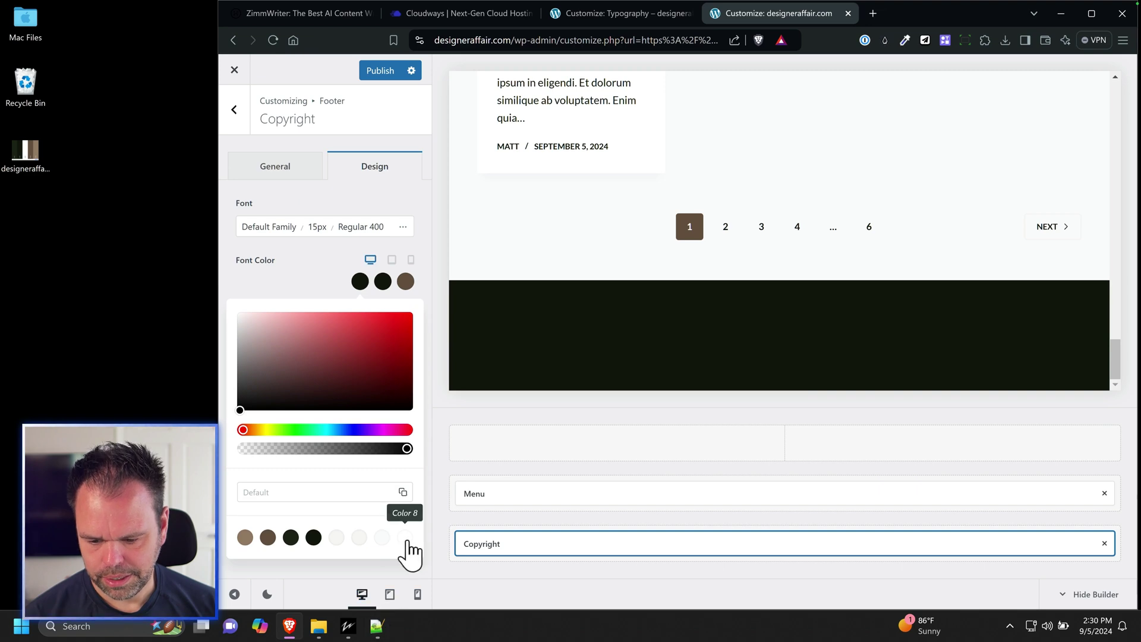
left_click(405, 539)
left_click(405, 282)
left_click(405, 538)
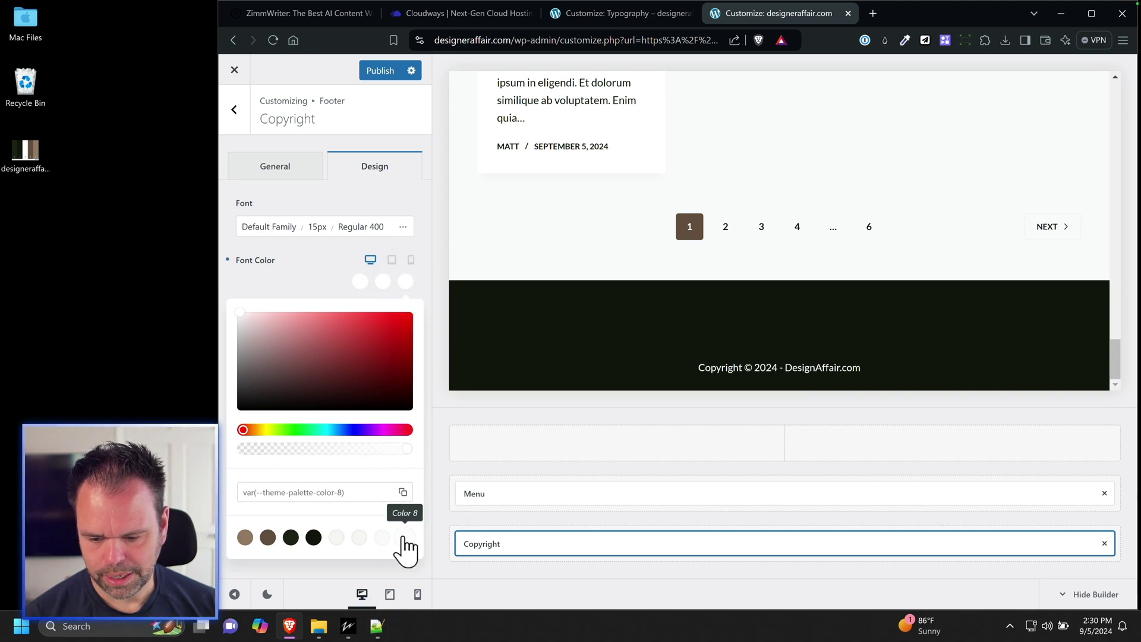
Set the footer menu's initial and active font colors to global palette Color 8.
left_click(782, 312)
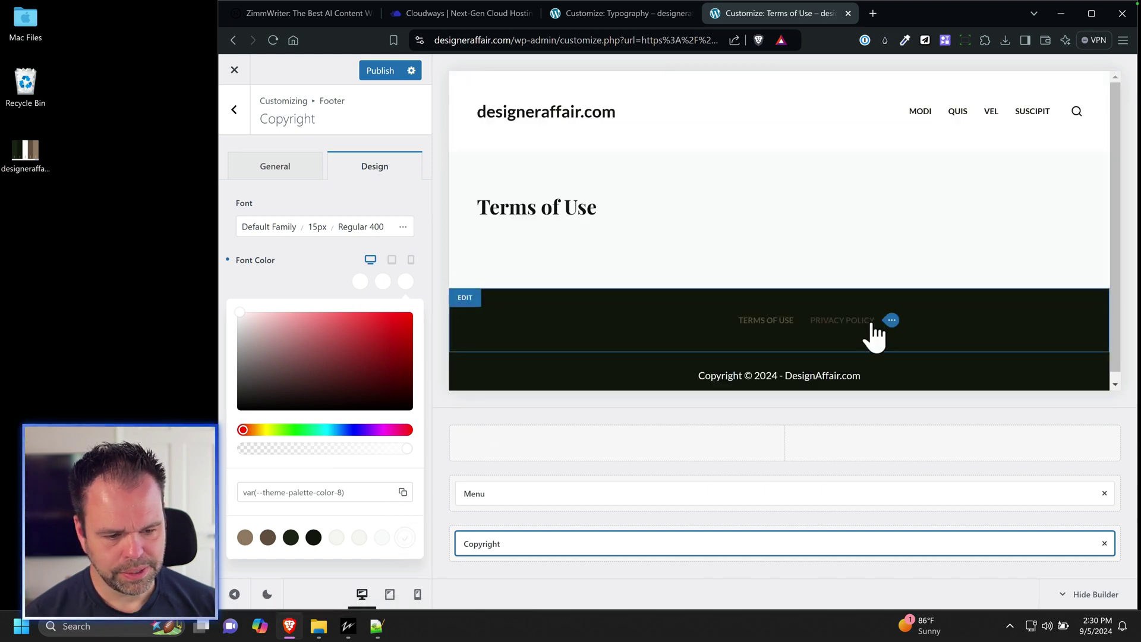
left_click(891, 324)
left_click(362, 252)
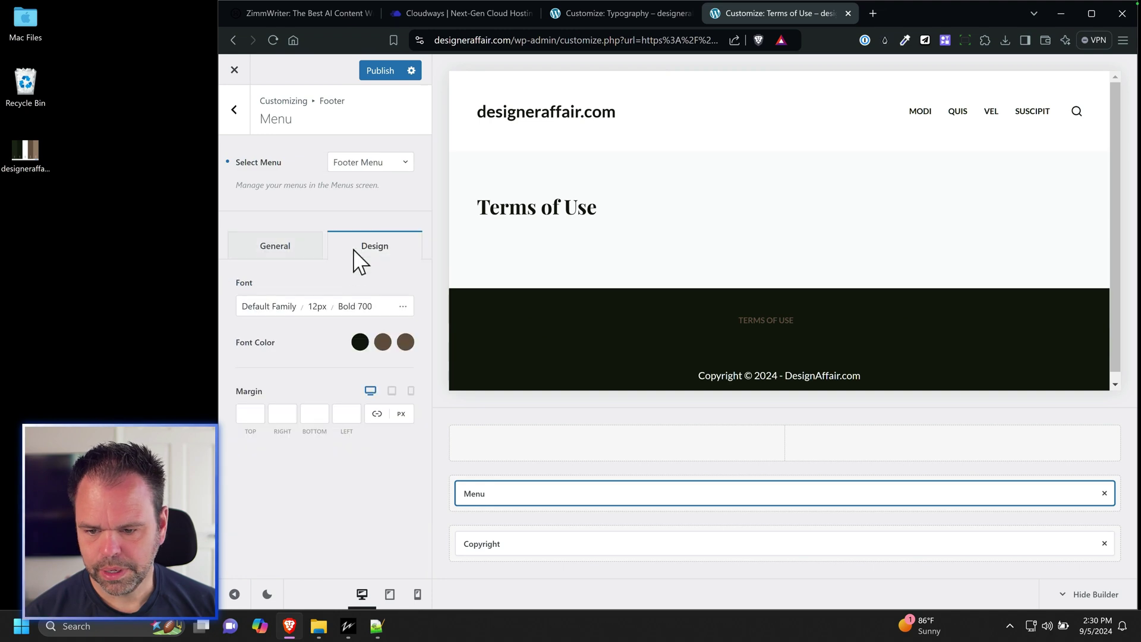
left_click(359, 343)
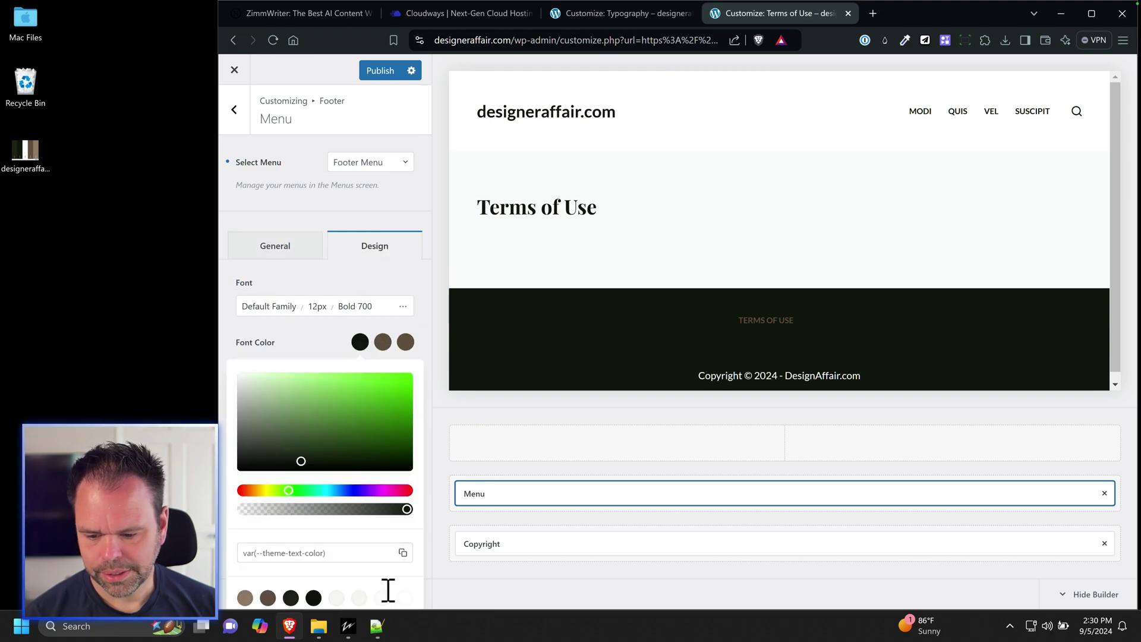
left_click(405, 598)
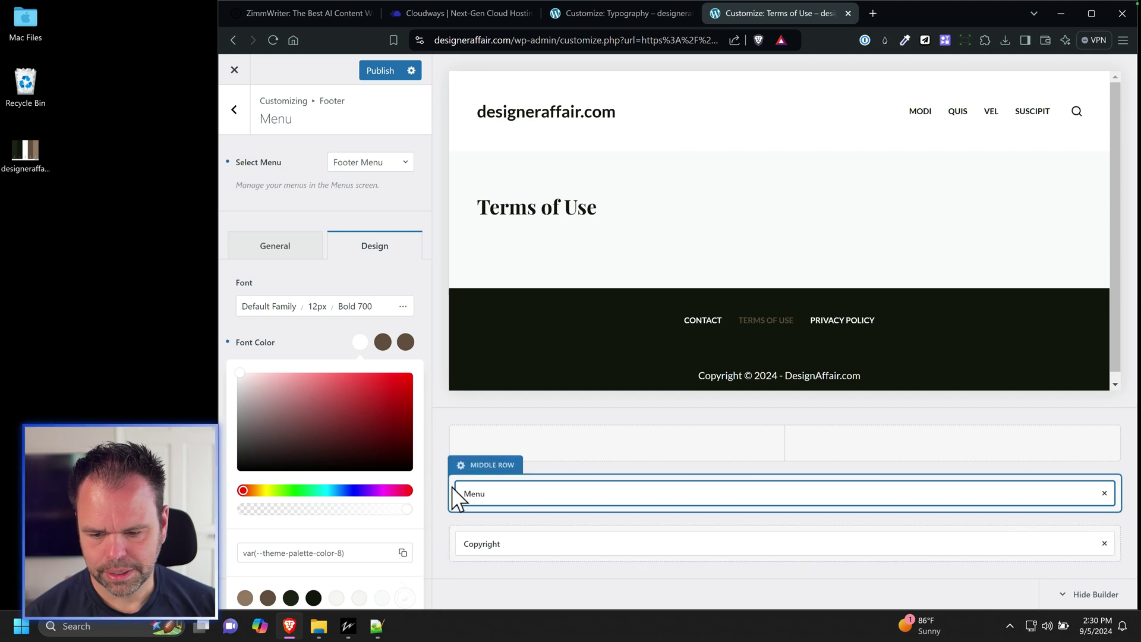
left_click(407, 343)
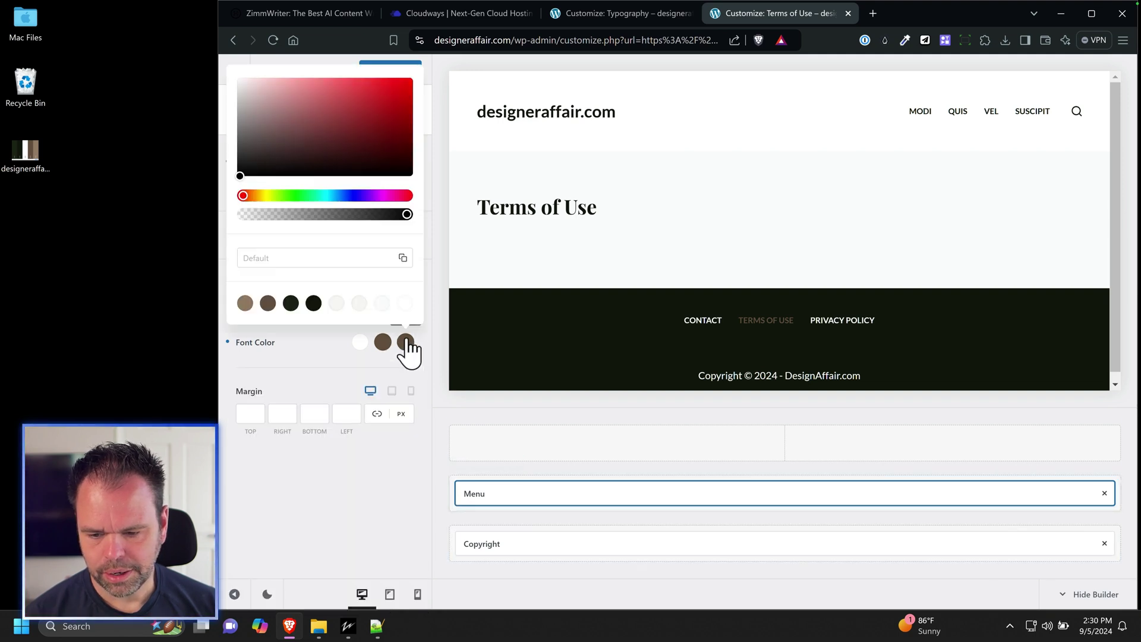
left_click(404, 305)
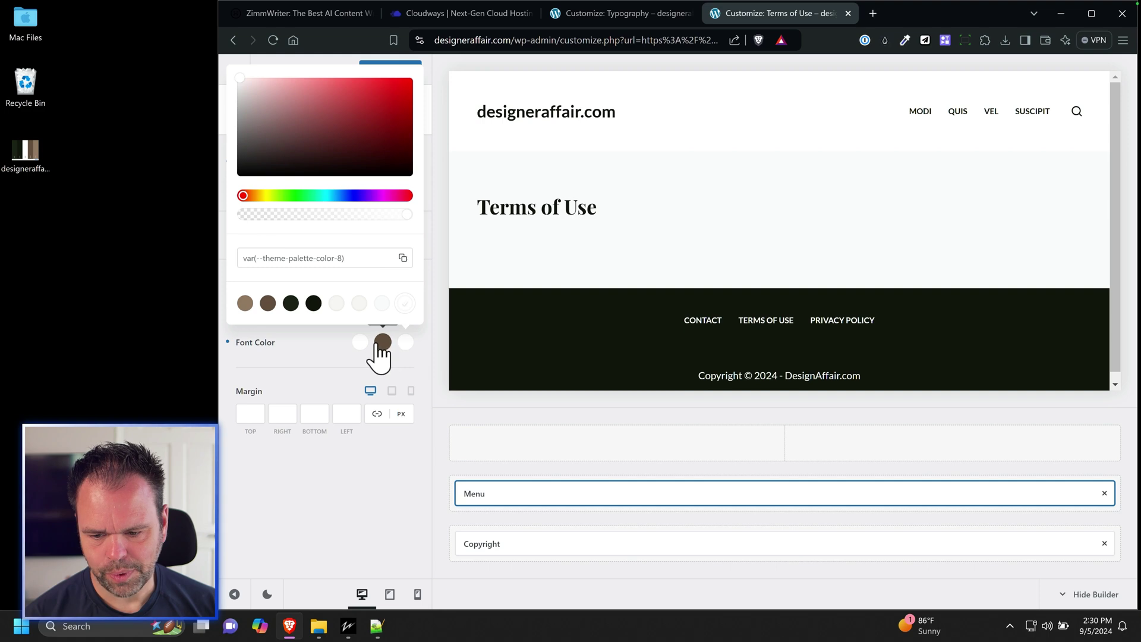
Set the footer menu's hover font color to global palette Color 1.
left_click(383, 343)
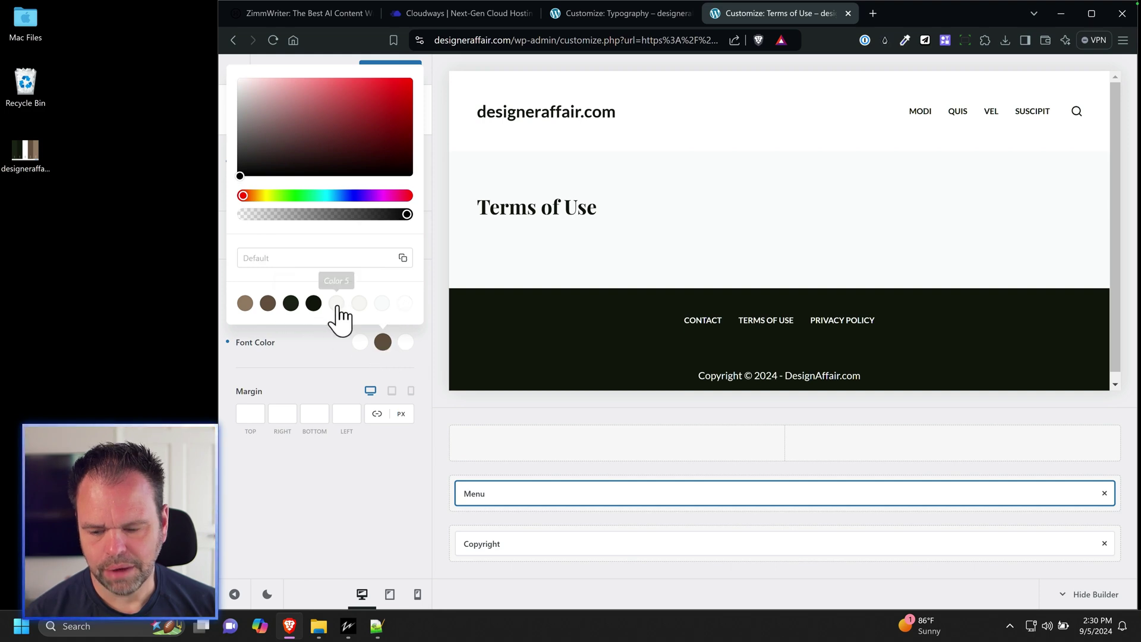
left_click(245, 304)
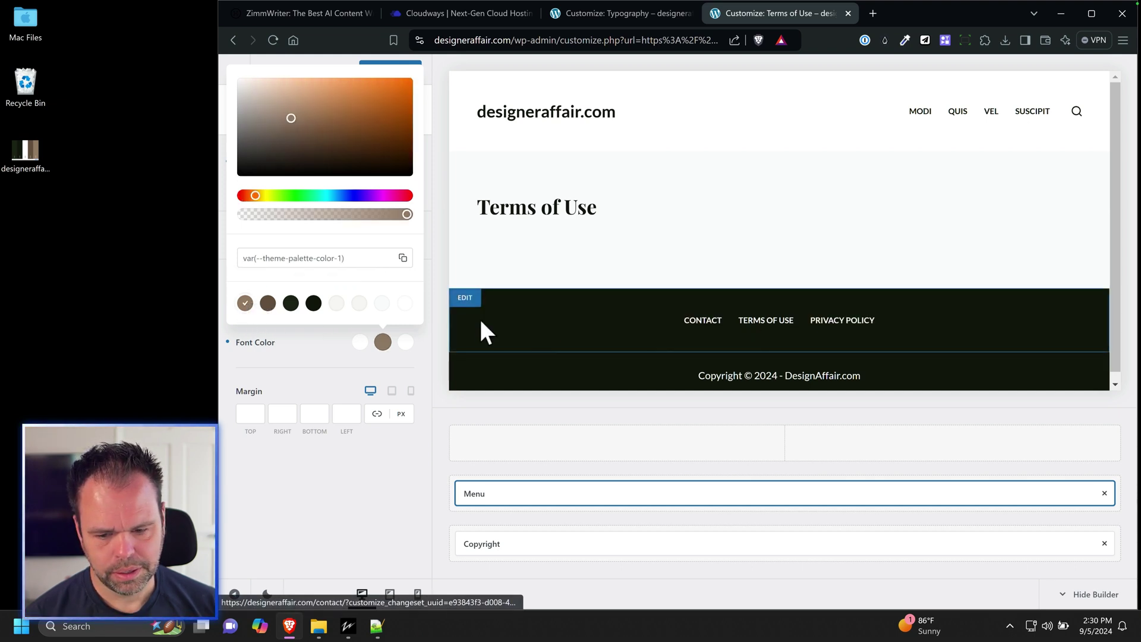
left_click(340, 359)
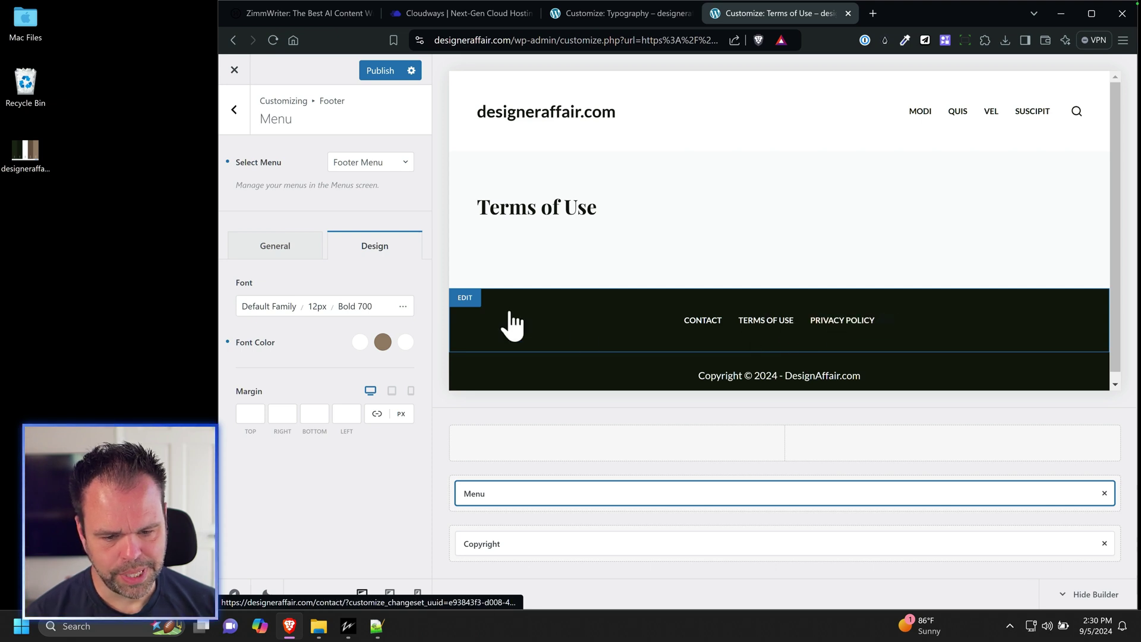
Publish the footer color changes made in the customizer.
left_click(392, 72)
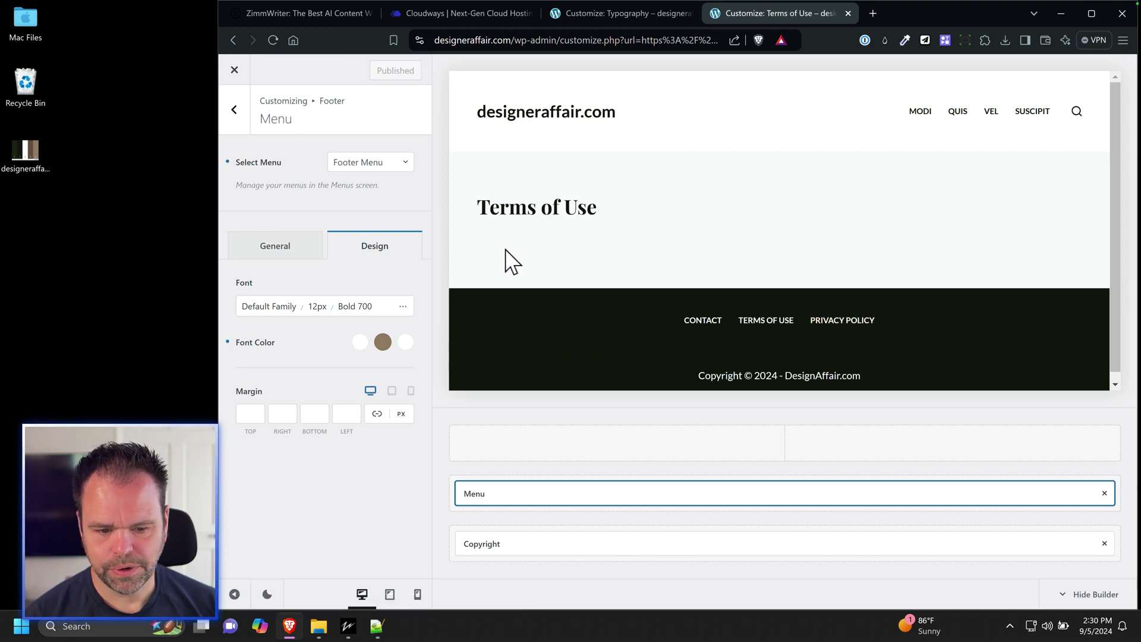
left_click(877, 376)
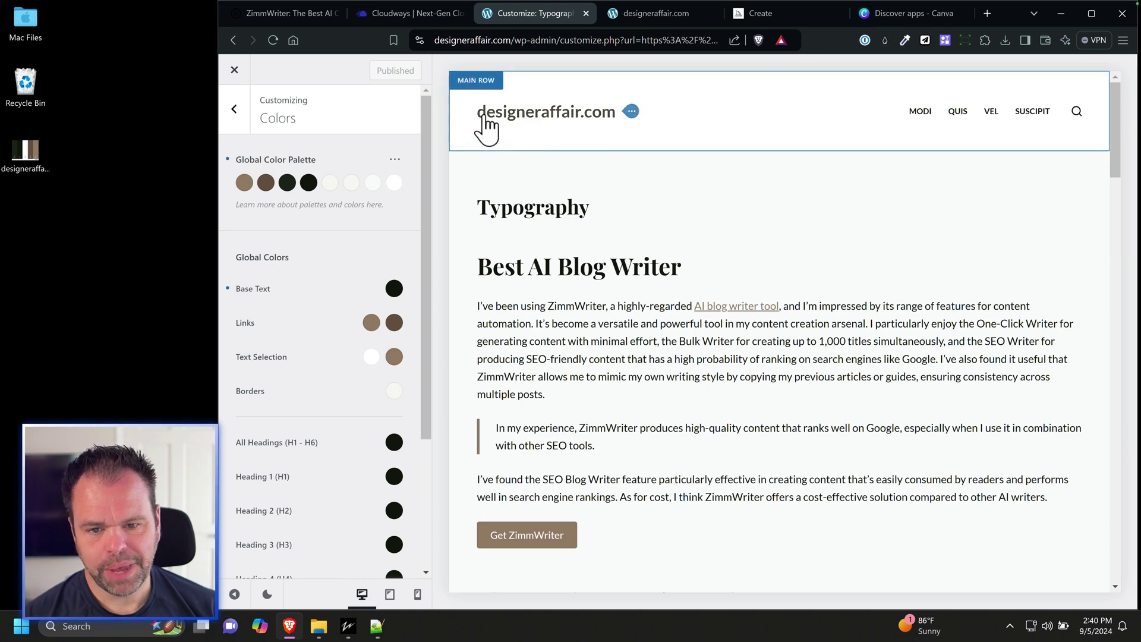
Open the header's Logo element and set the site title to DESIGNERAFFAIR.
mouse_move(510, 122)
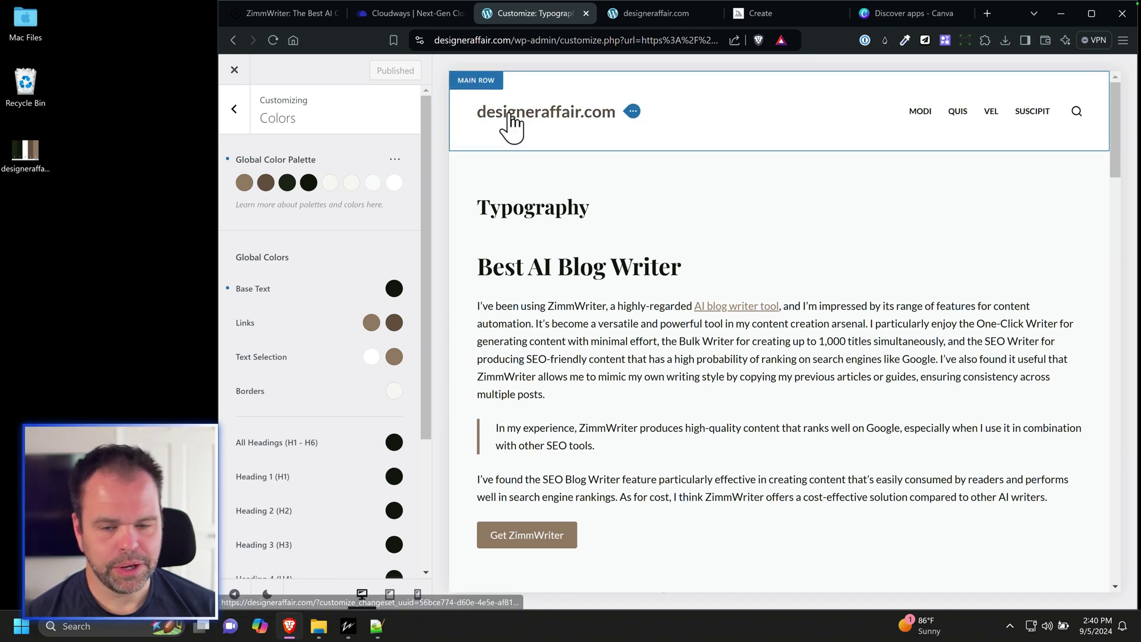
left_click(634, 111)
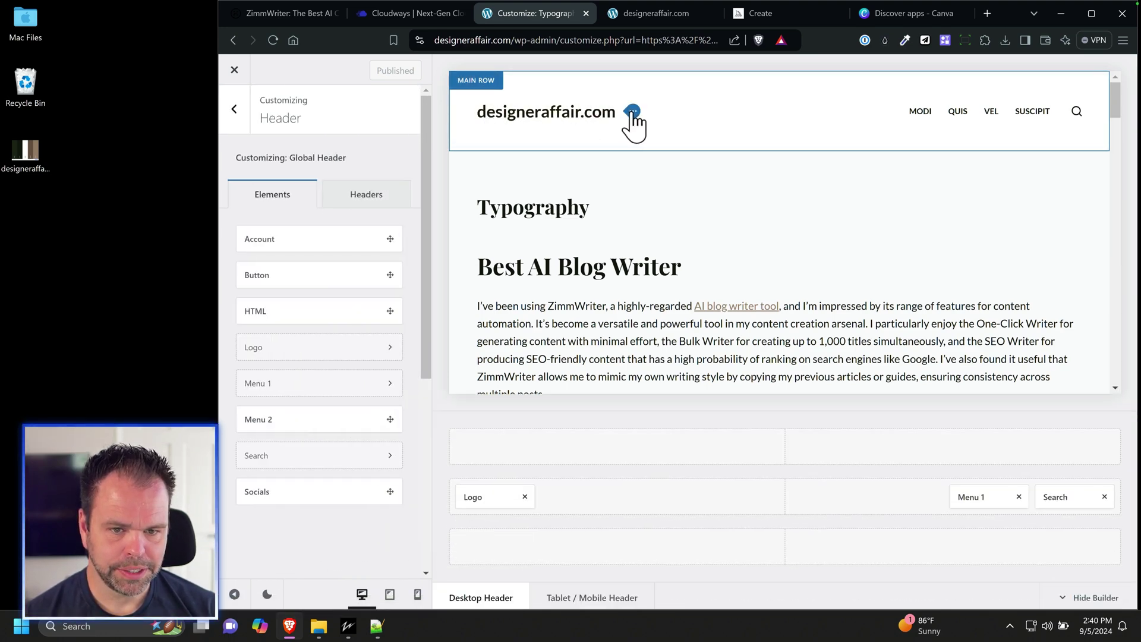
left_click_drag(343, 422, 334, 330)
type("DESIGNERAFFAIR")
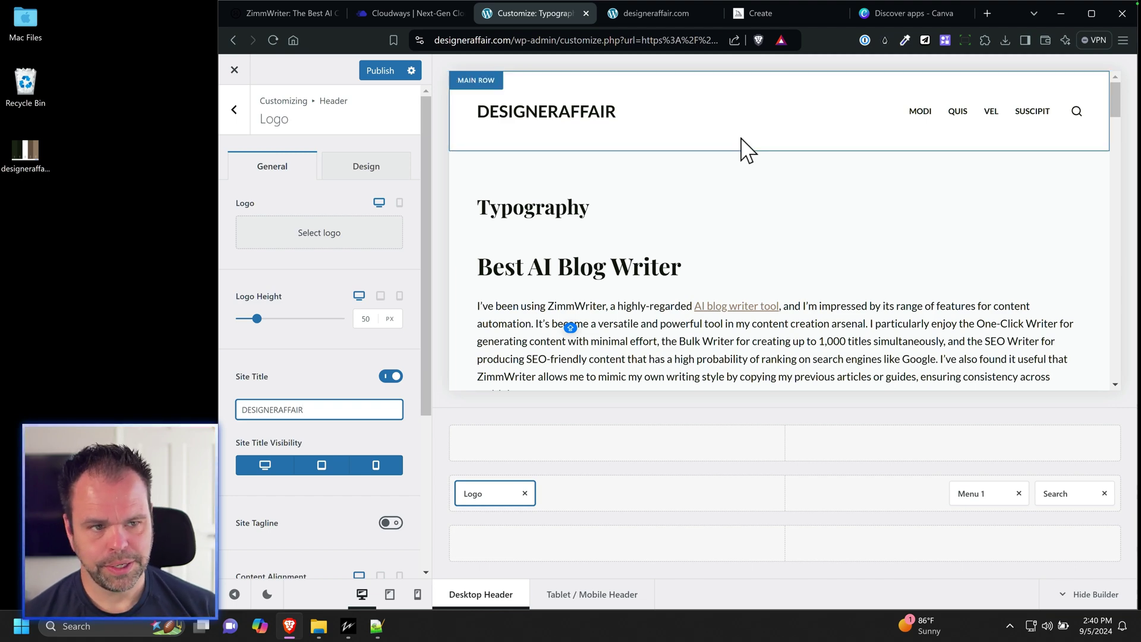
Switch to Midjourney and compare the existing logo ideas with the site title shown in the website header.
left_click(758, 13)
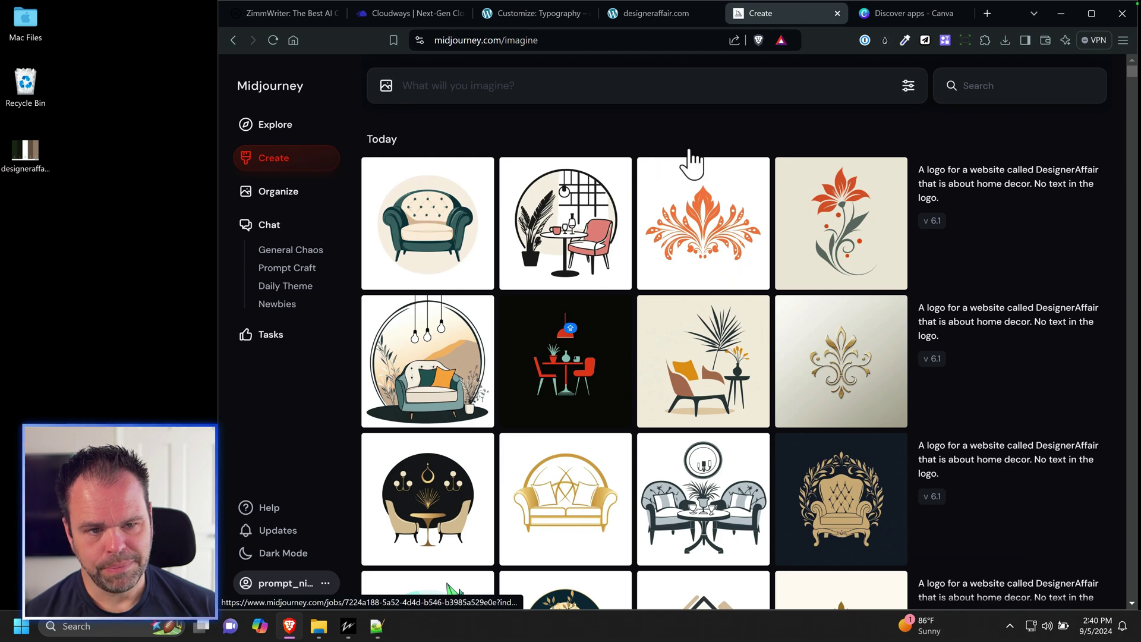
mouse_move(739, 198)
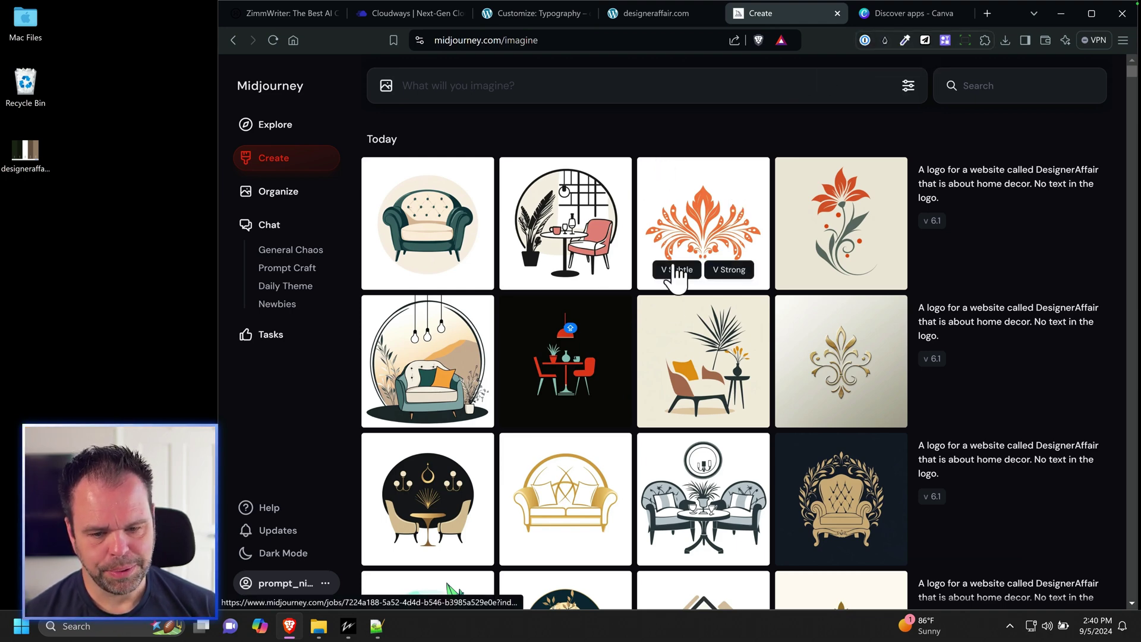
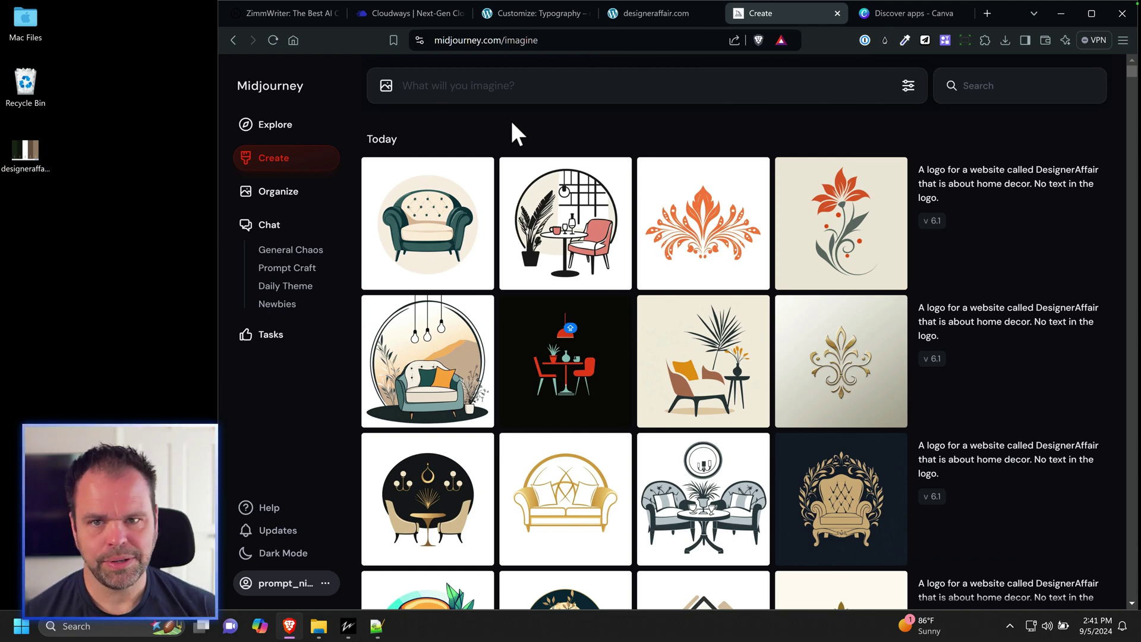
key("ctrl+shift+Tab")
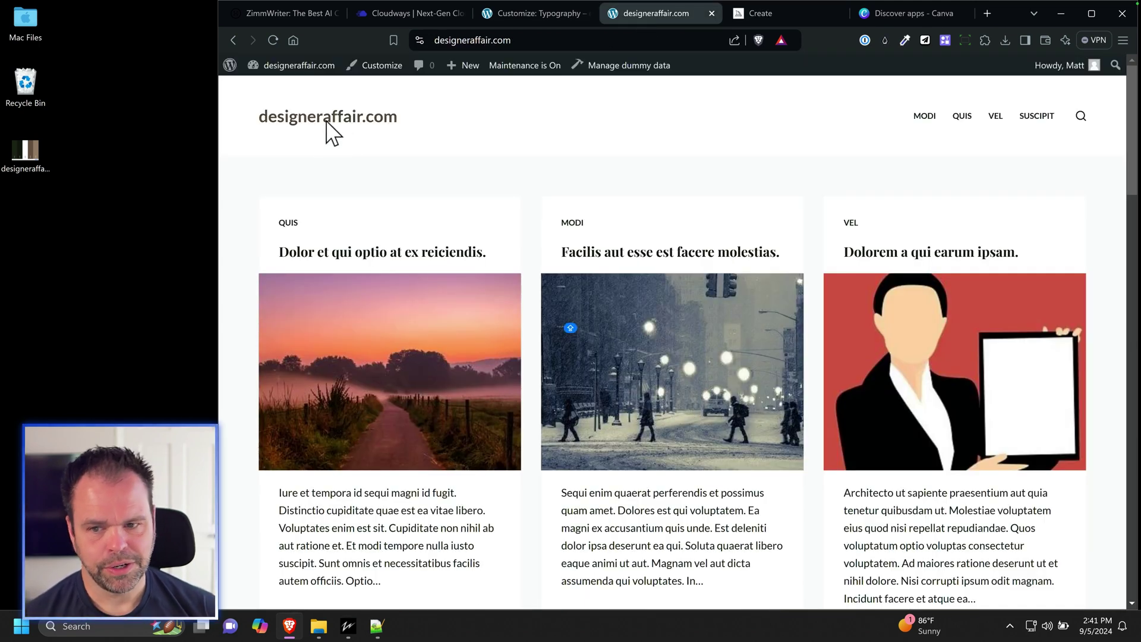
left_click(533, 16)
left_click(751, 16)
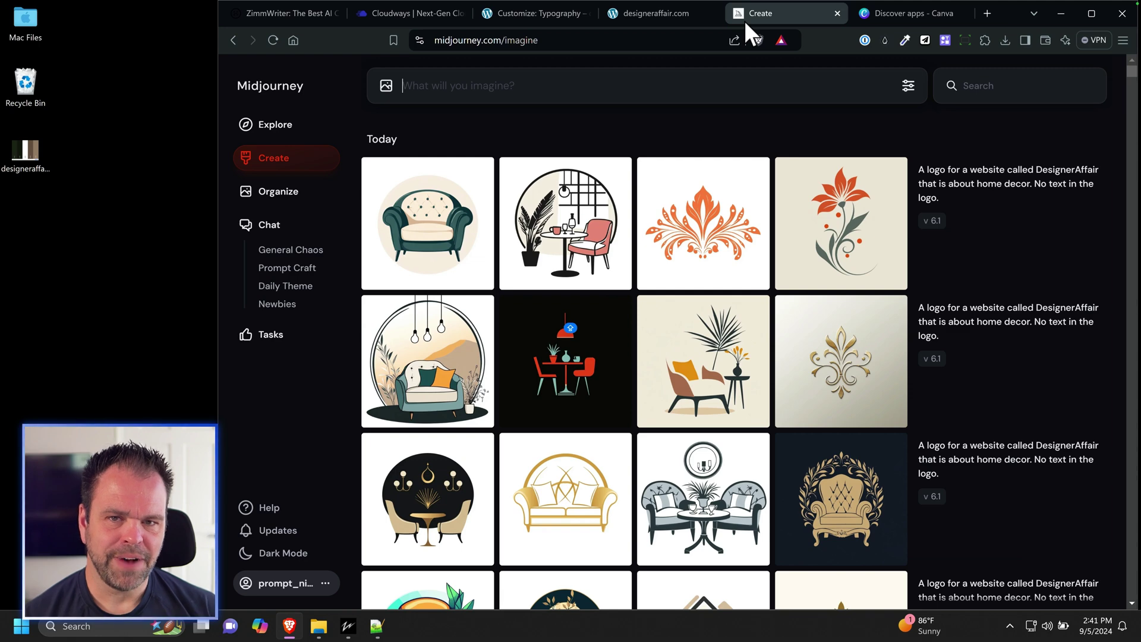
left_click(531, 16)
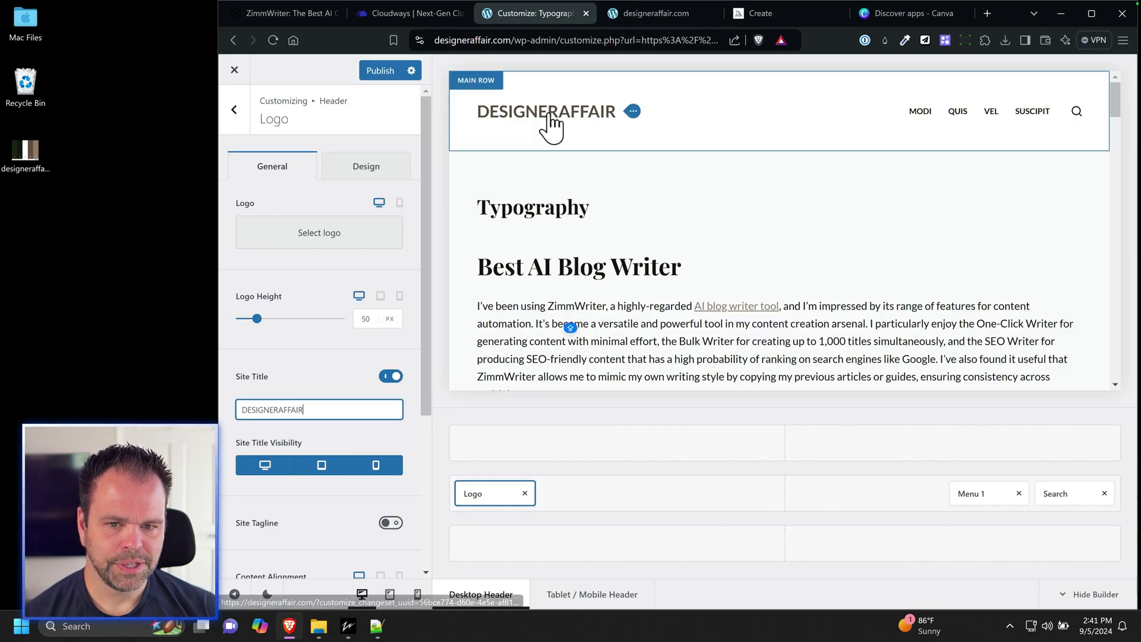
left_click(765, 15)
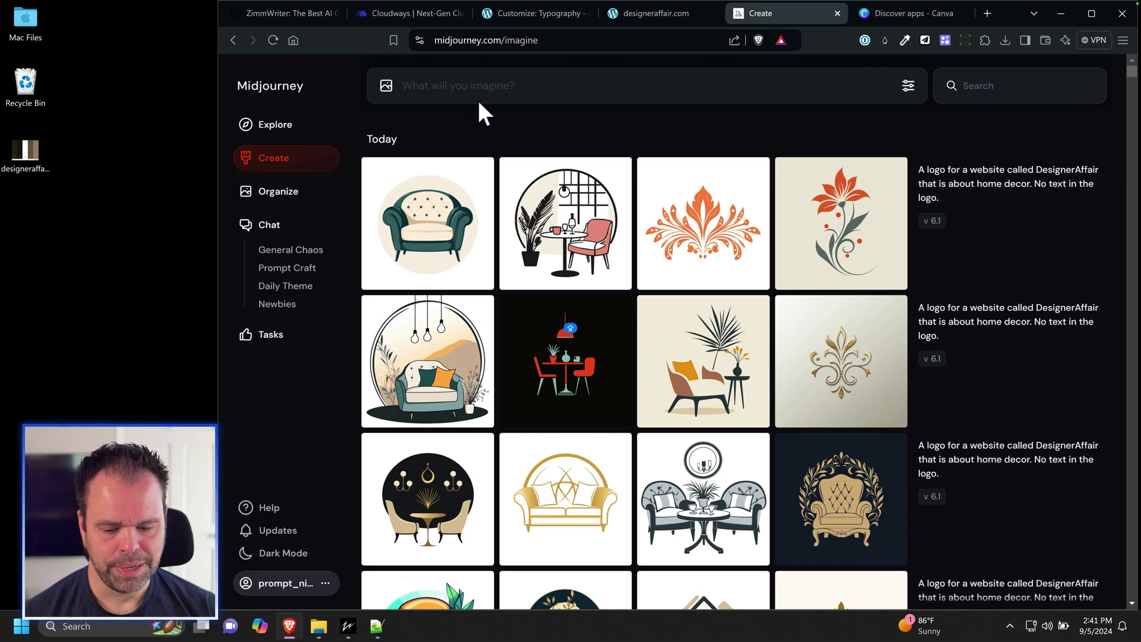
left_click_drag(950, 202, 917, 187)
key("ctrl+c")
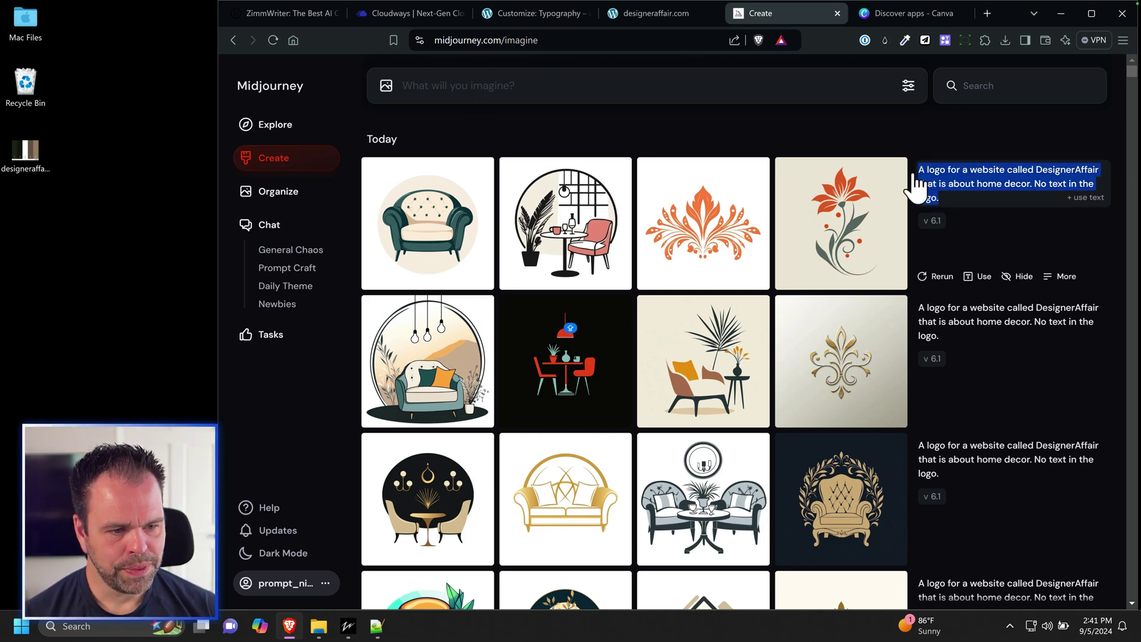
scroll(744, 237, "down", 10)
scroll(740, 273, "up", 10)
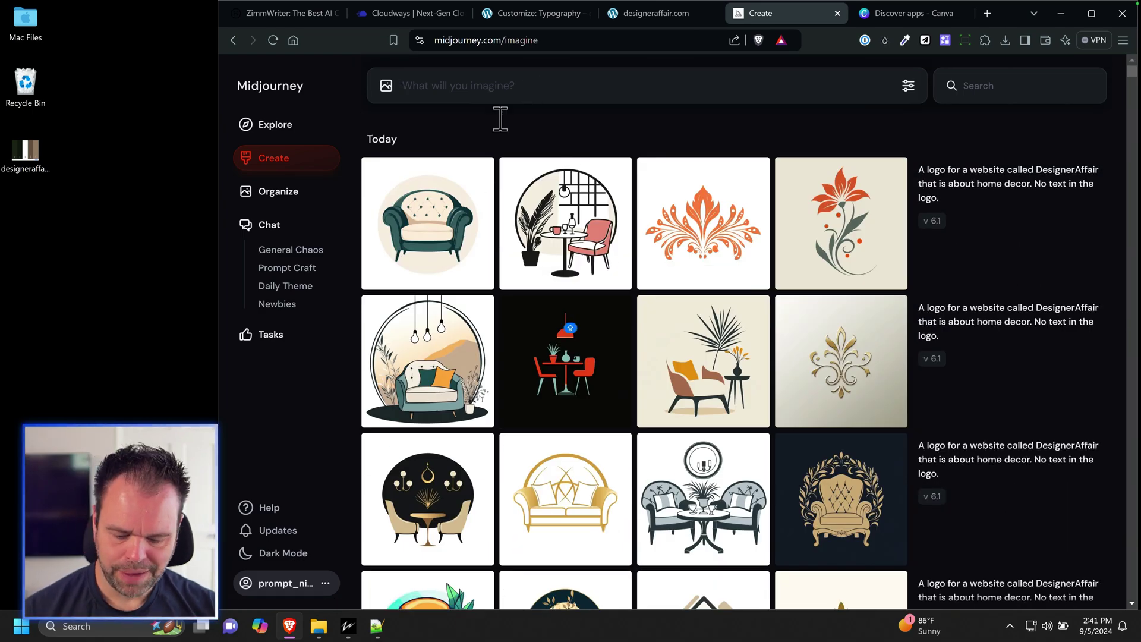
key("ctrl+v")
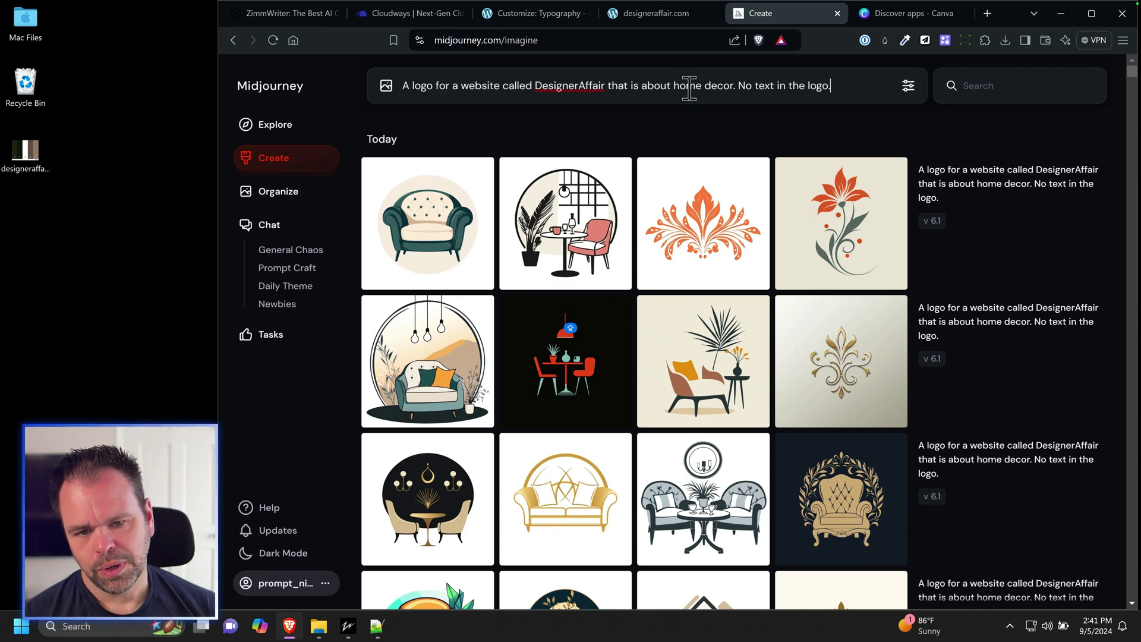
Generate four batches of logos from the prompt "A logo for a company that deals with home decor. White background. Professional looking logo.".
key("ctrl+a")
type("A")
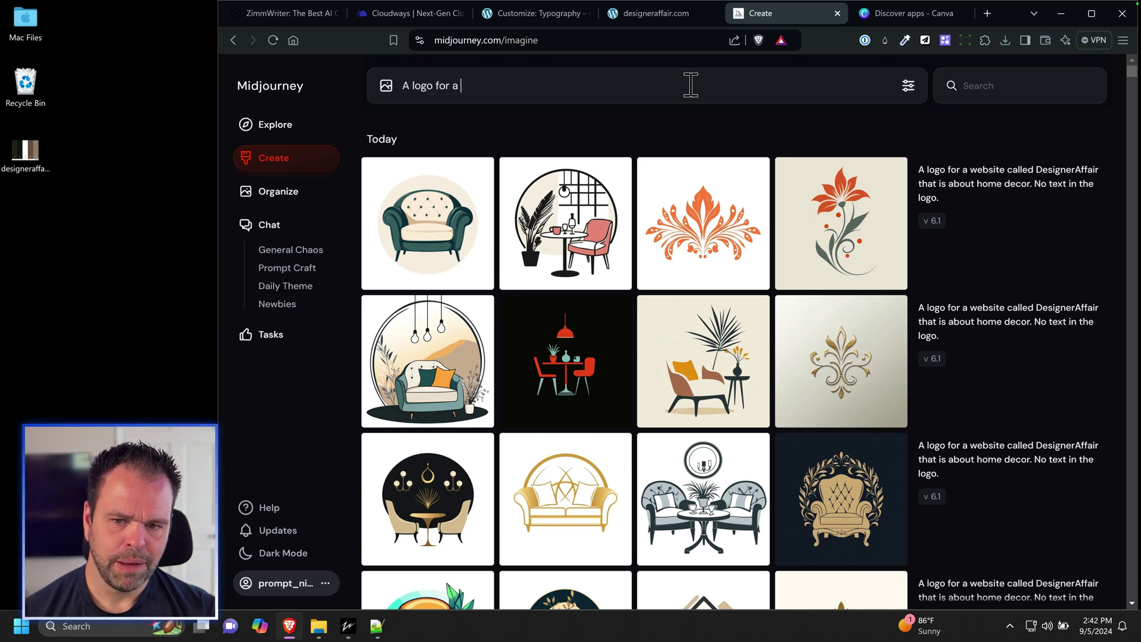
type(" logo for a company that deals with home decor. White background. Professional looking logo.")
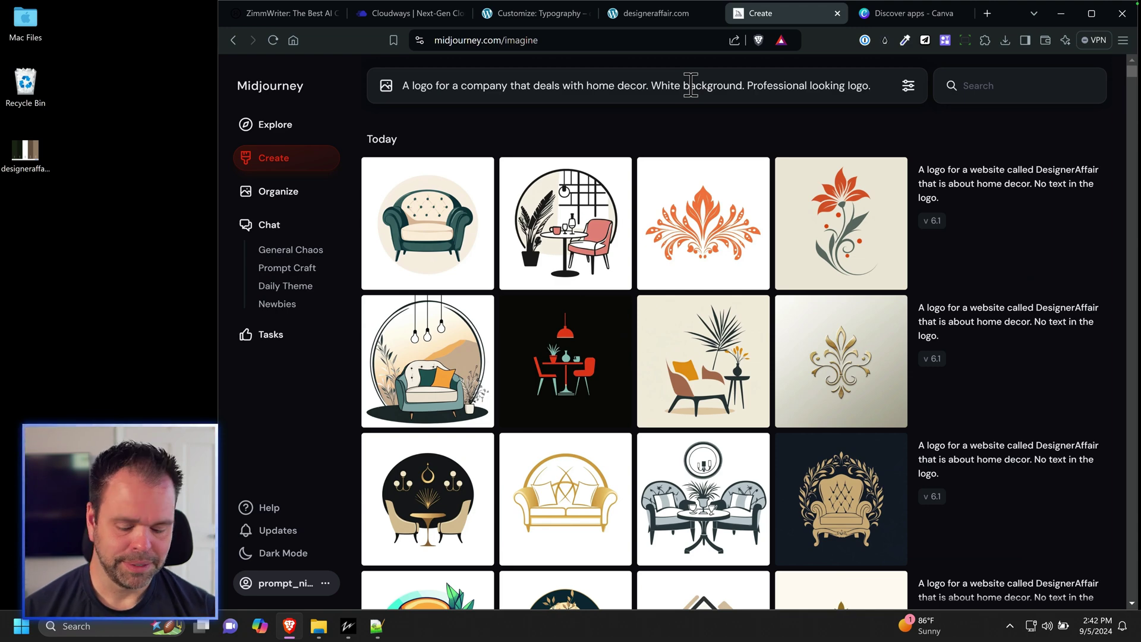
triple_click(691, 85)
key("Return")
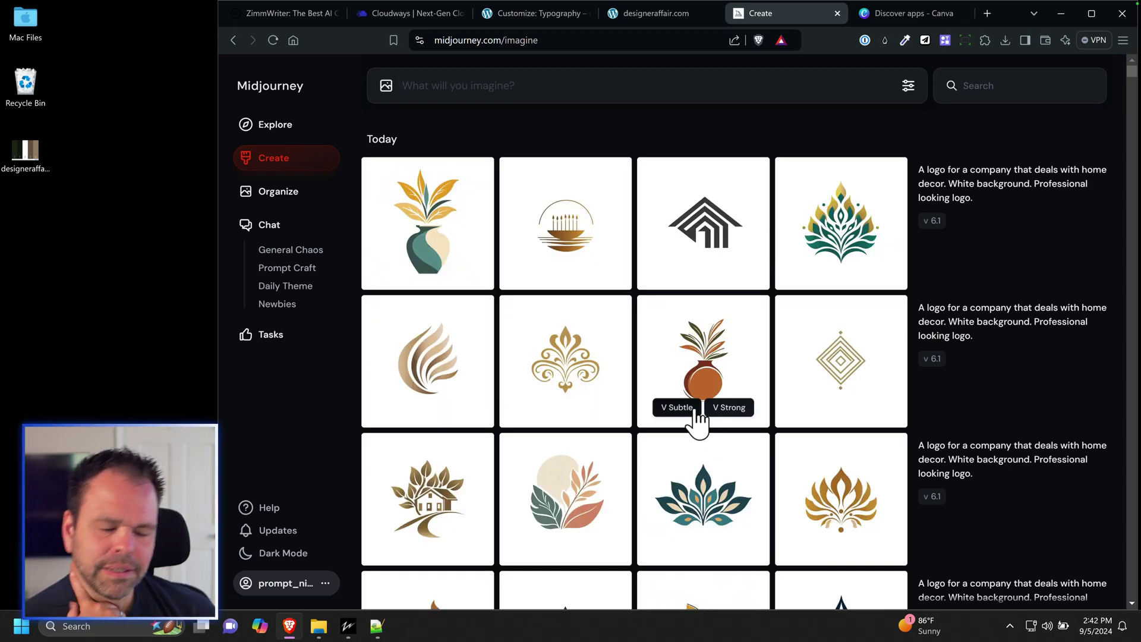
View the dark geometric house logo at full size and generate strong variations of it.
left_click(719, 246)
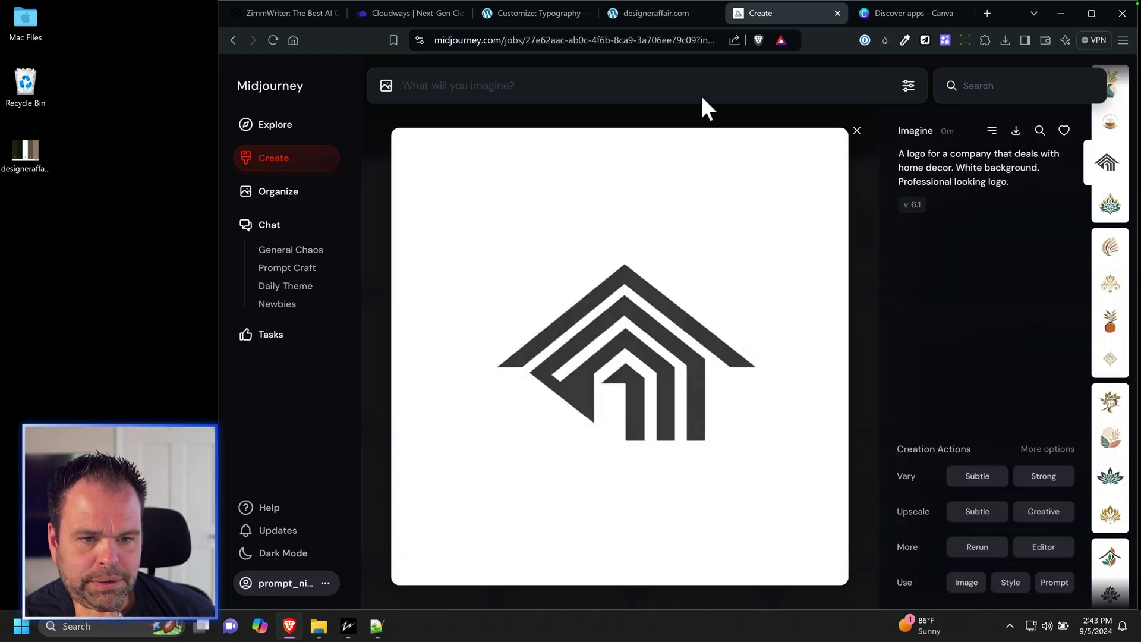
left_click(716, 127)
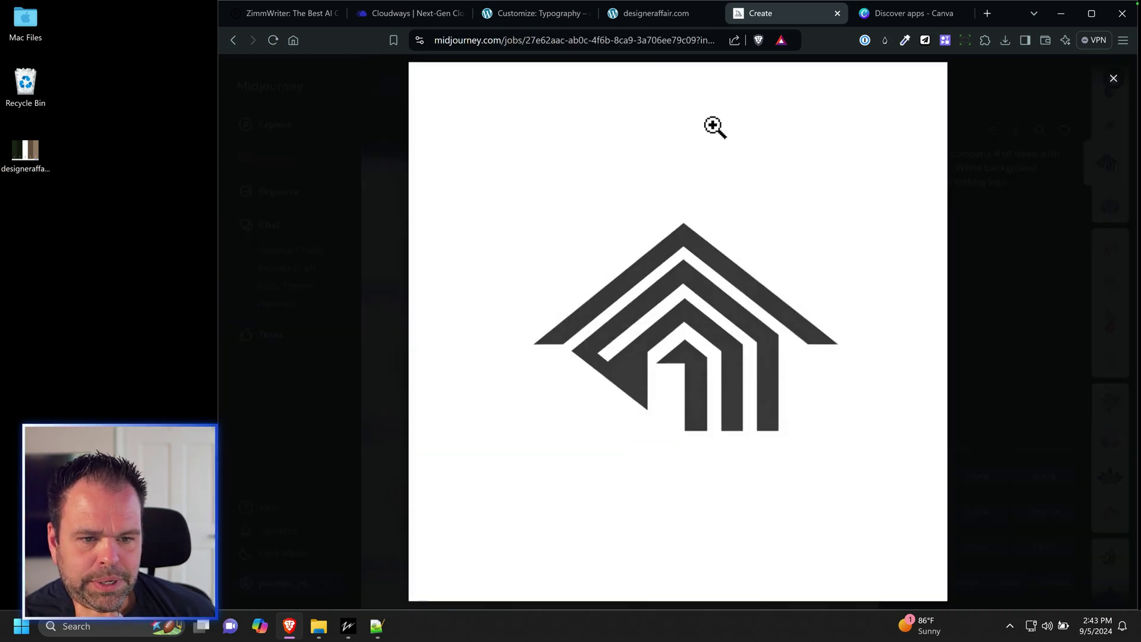
left_click(1113, 79)
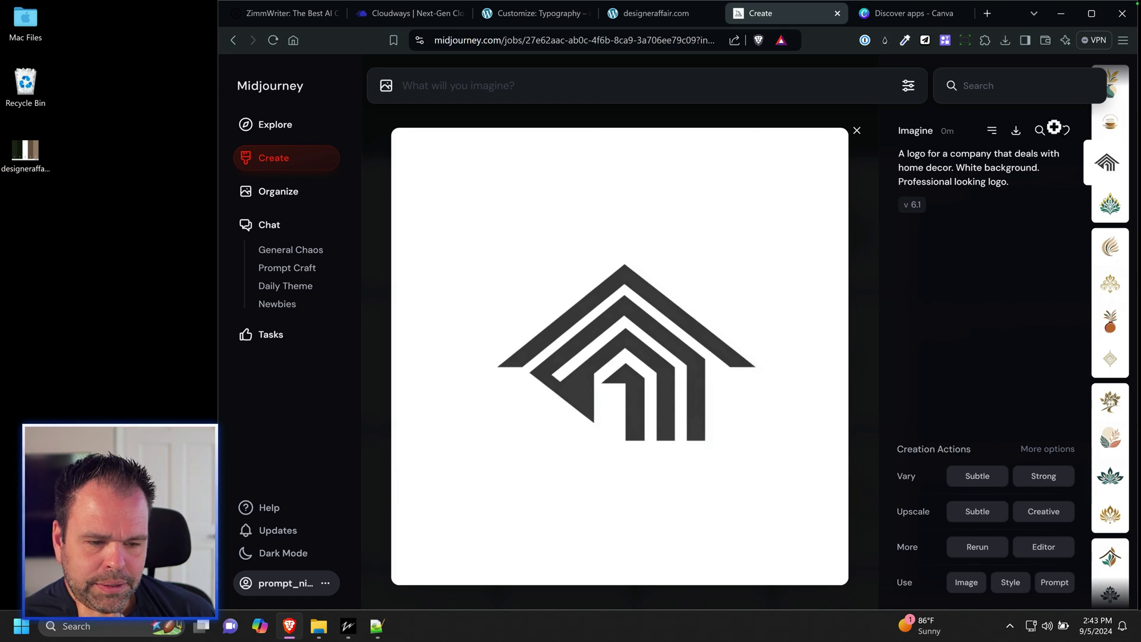
left_click(857, 130)
left_click(730, 271)
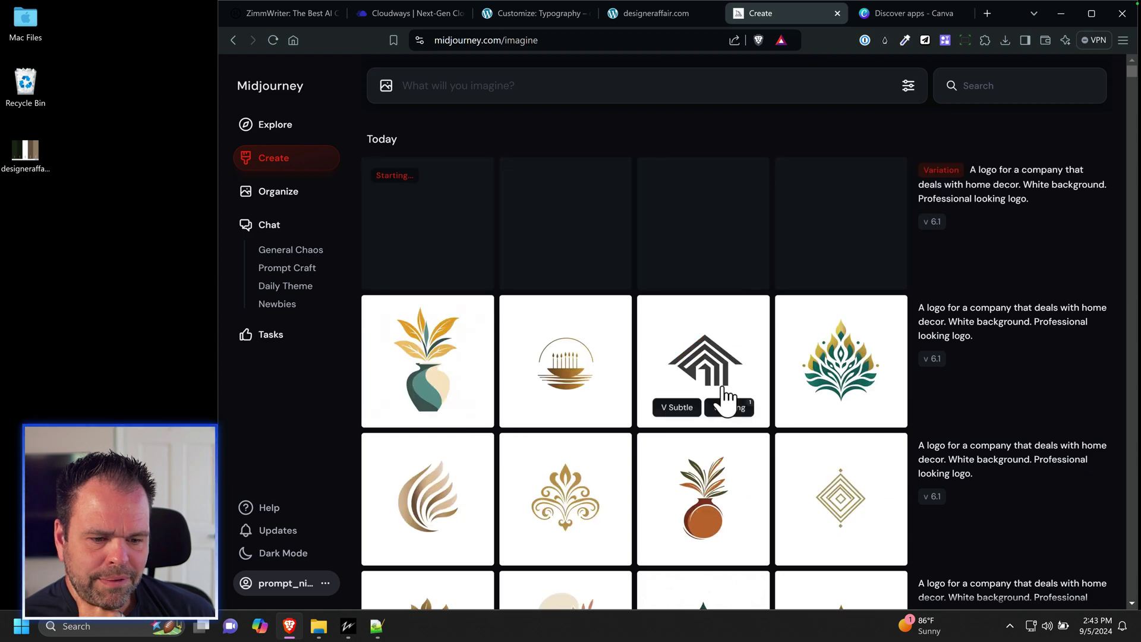
left_click(728, 402)
Compare the incoming house logo variations with the other generated home decor logos.
scroll(690, 433, "down", 5)
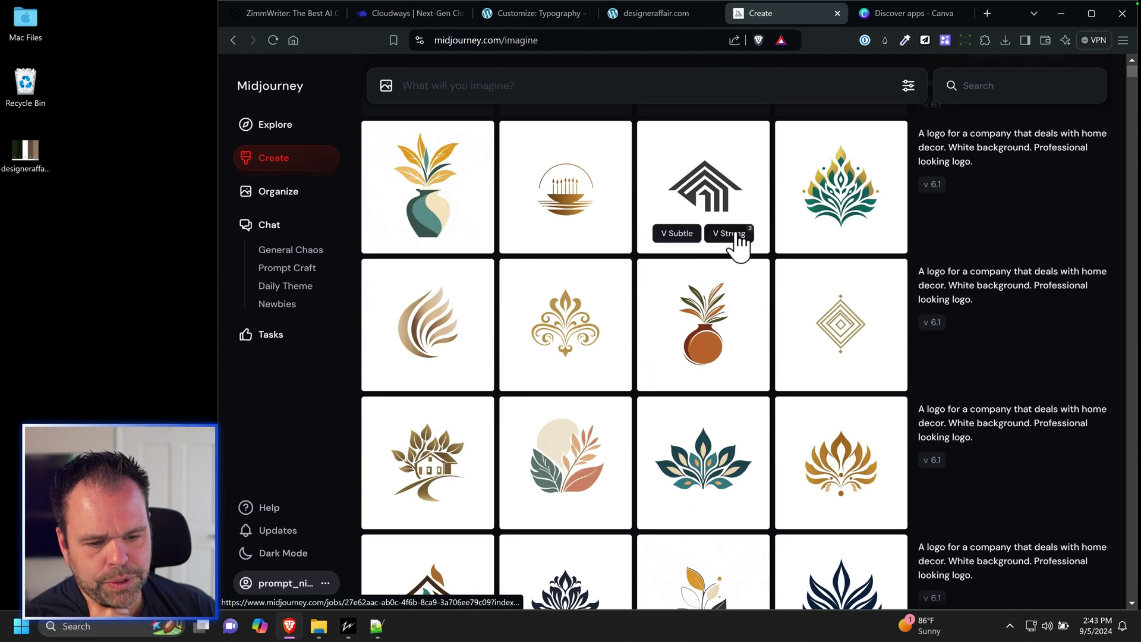
scroll(679, 410, "down", 3)
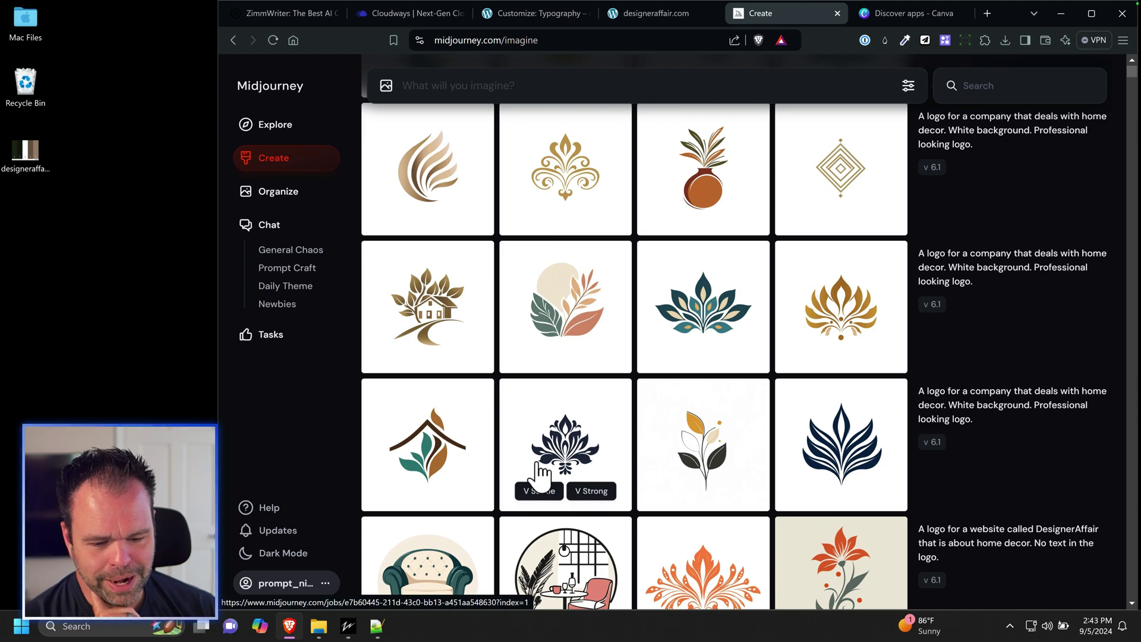
left_click(544, 487)
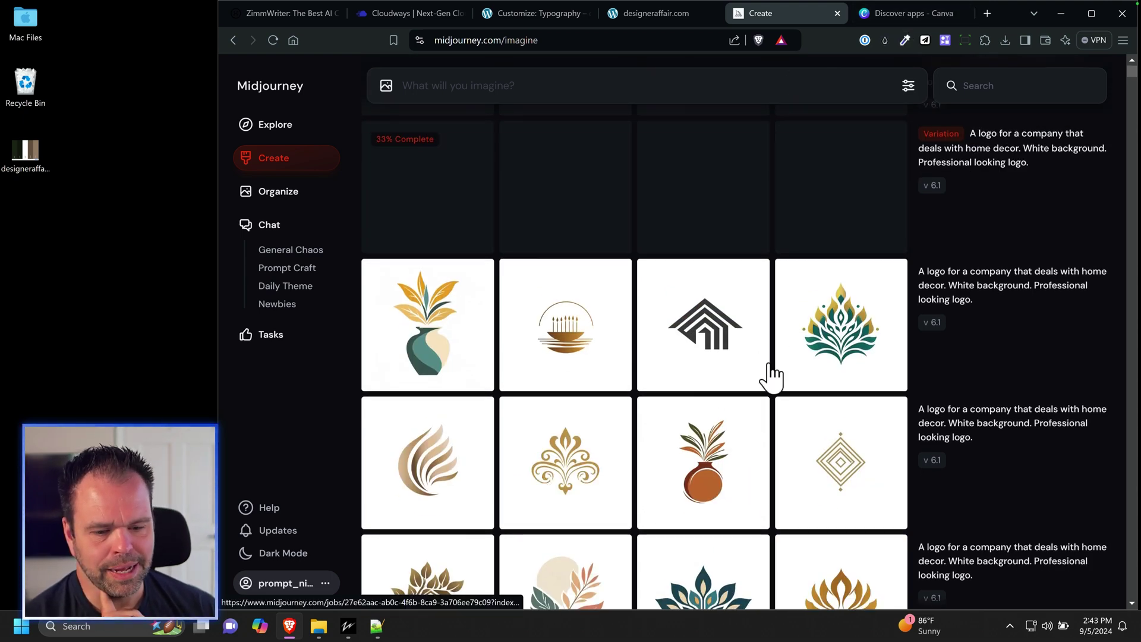
scroll(669, 591, "down", 2)
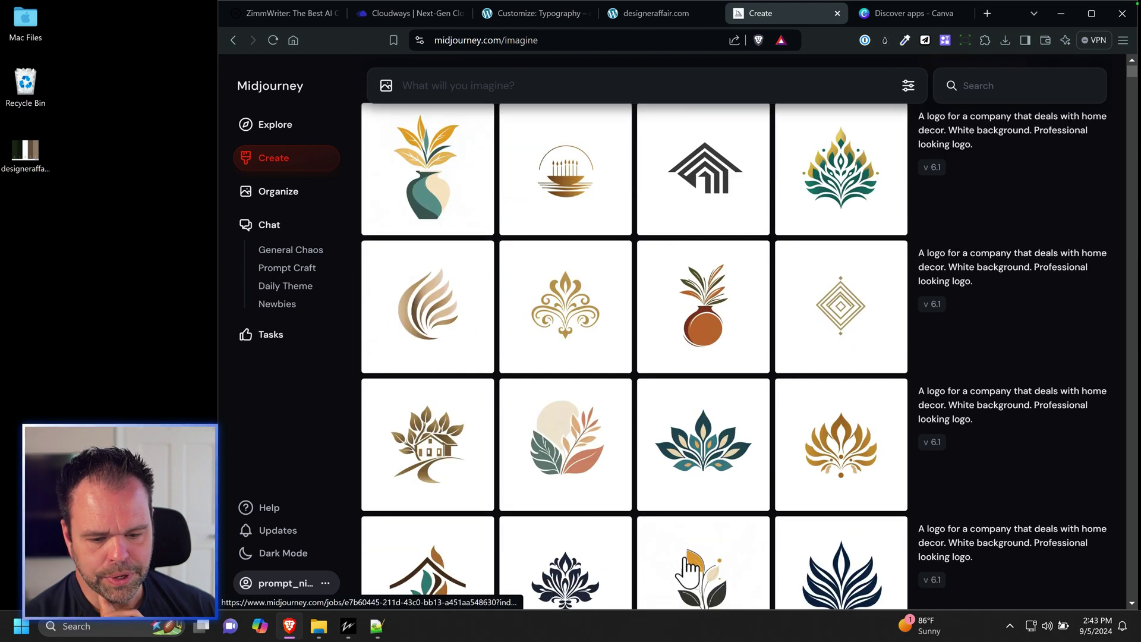
scroll(688, 548, "down", 2)
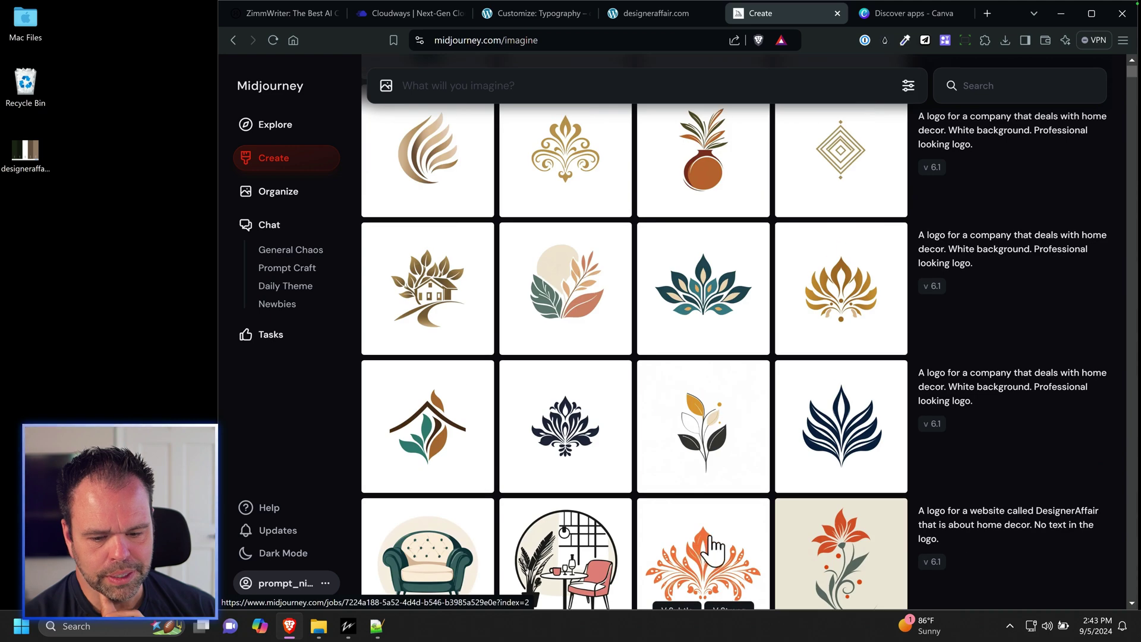
scroll(717, 544, "up", 6)
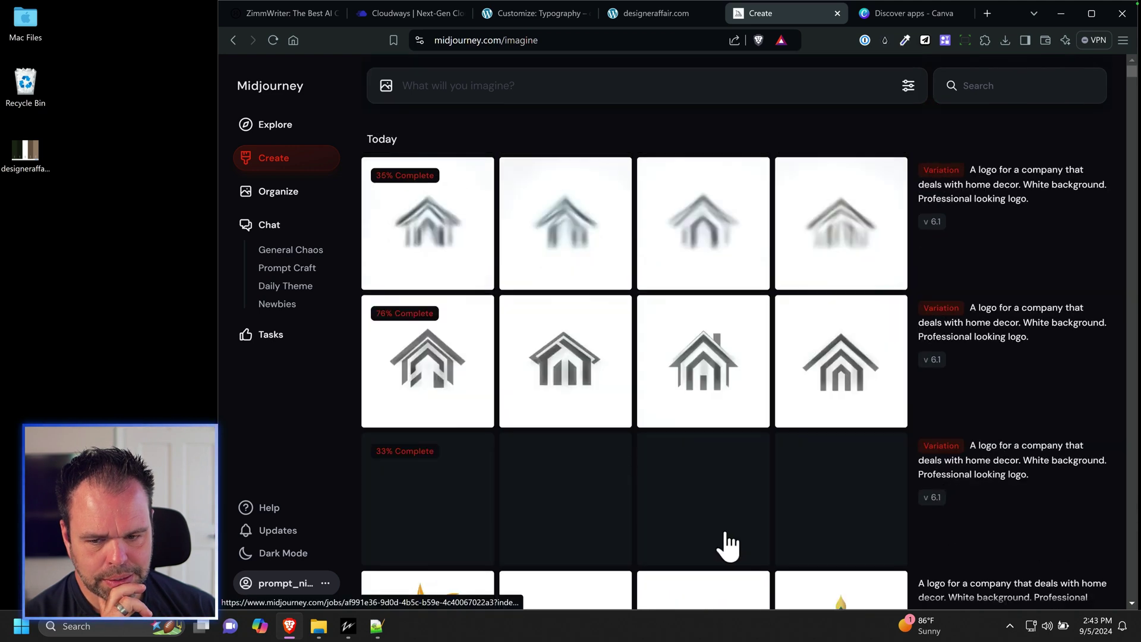
scroll(731, 543, "down", 6)
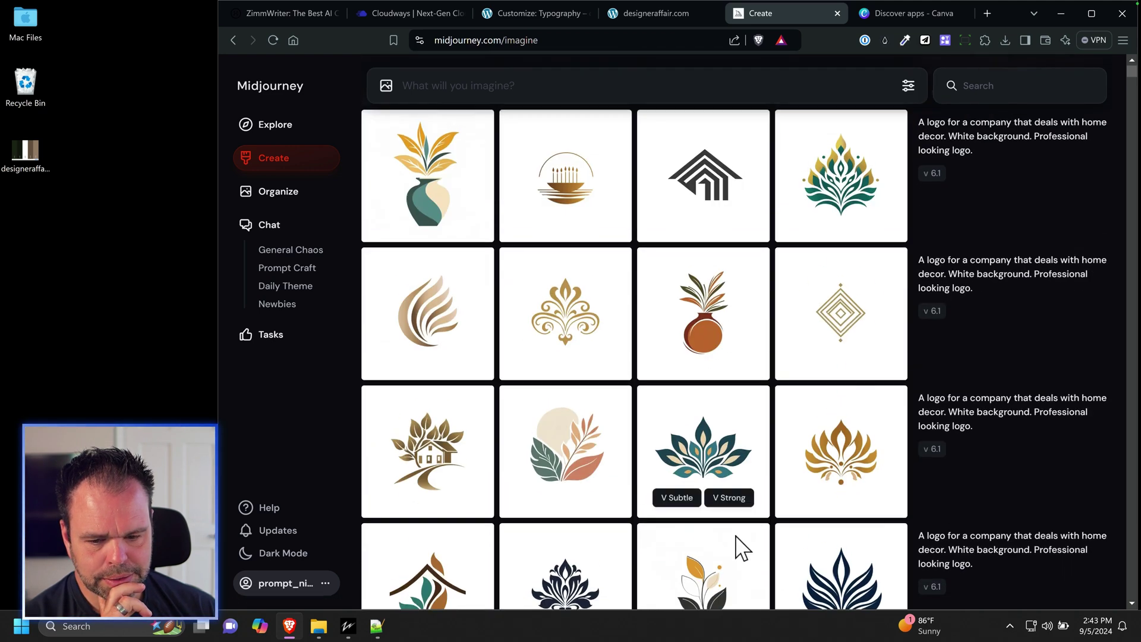
scroll(740, 550, "up", 6)
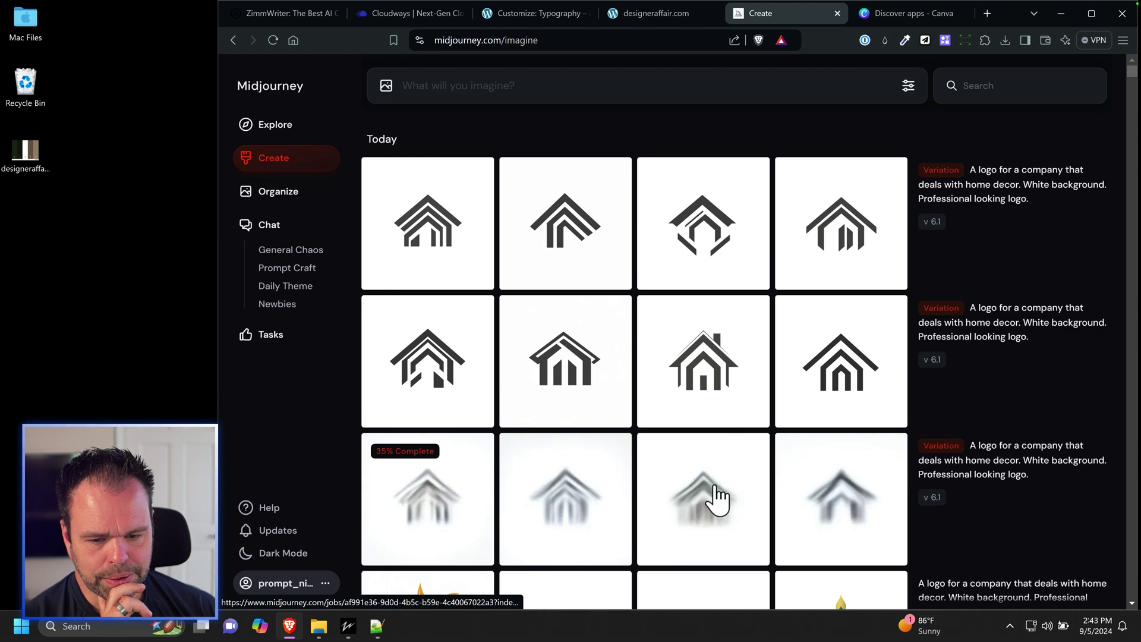
Generate variations of further logo designs from the home decor company batches.
scroll(723, 497, "down", 5)
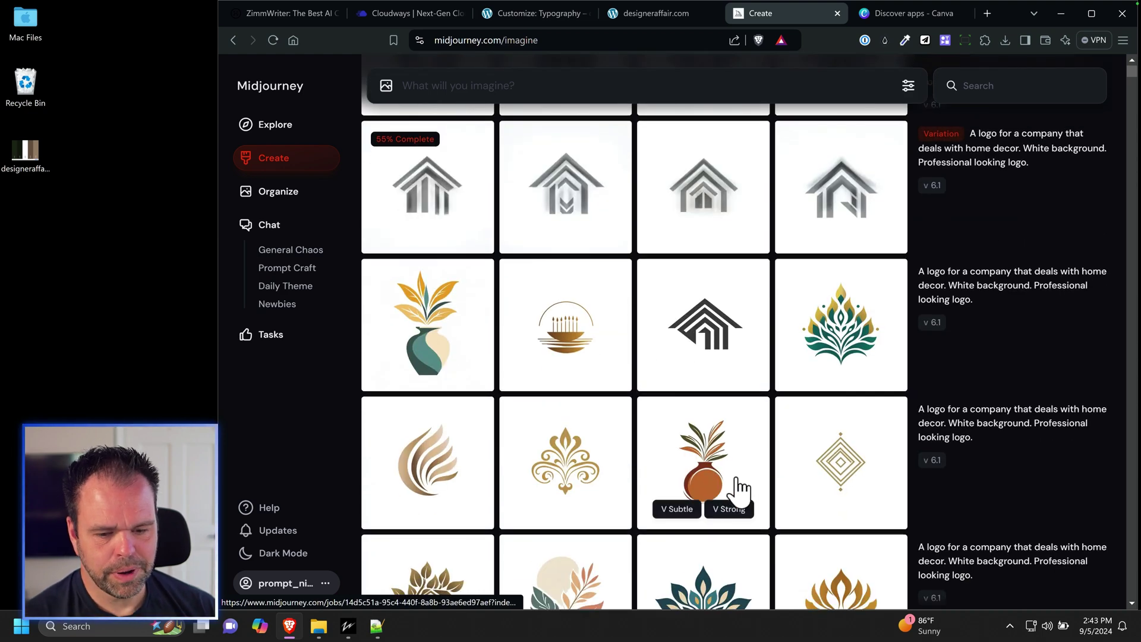
scroll(765, 448, "down", 3)
scroll(788, 466, "down", 2)
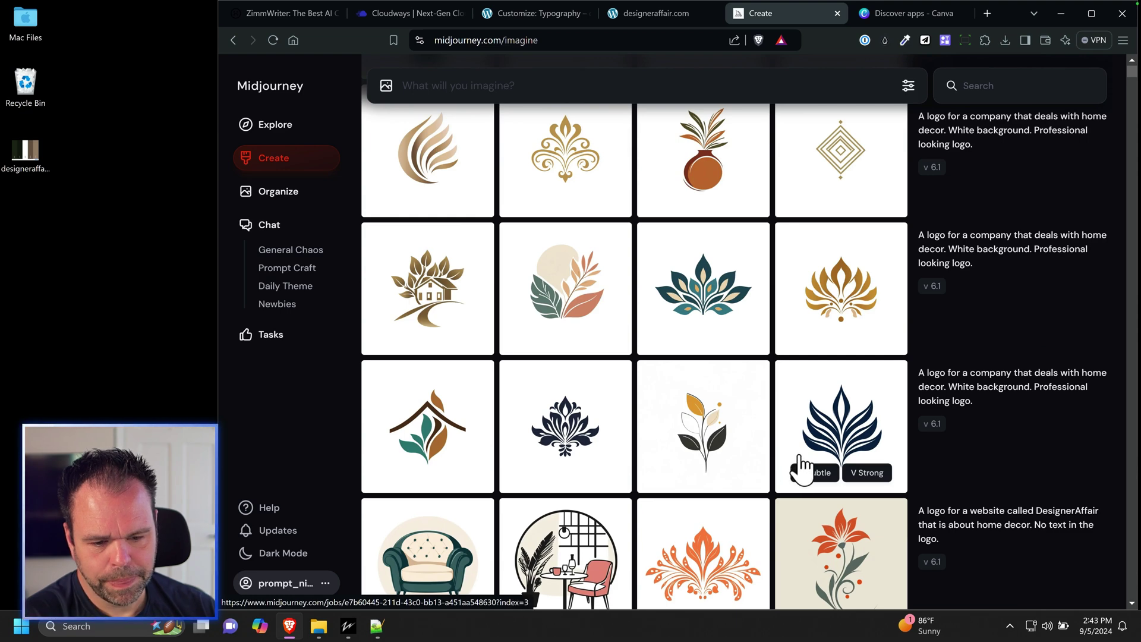
scroll(803, 467, "up", 3)
scroll(803, 466, "down", 3)
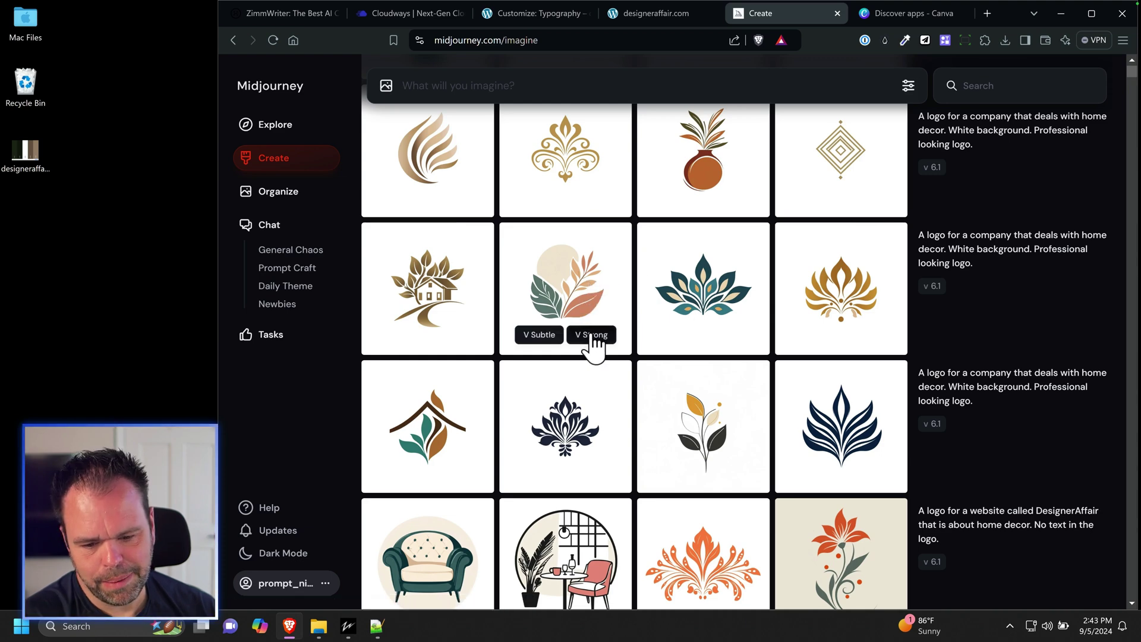
scroll(675, 374, "down", 6)
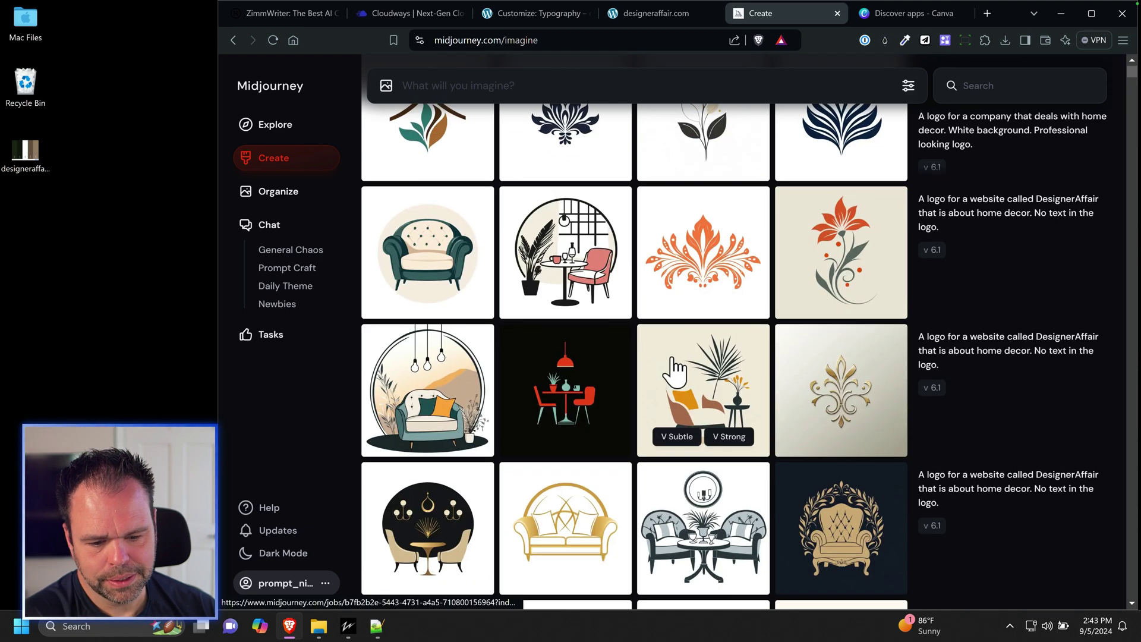
scroll(677, 372, "up", 3)
left_click(733, 319)
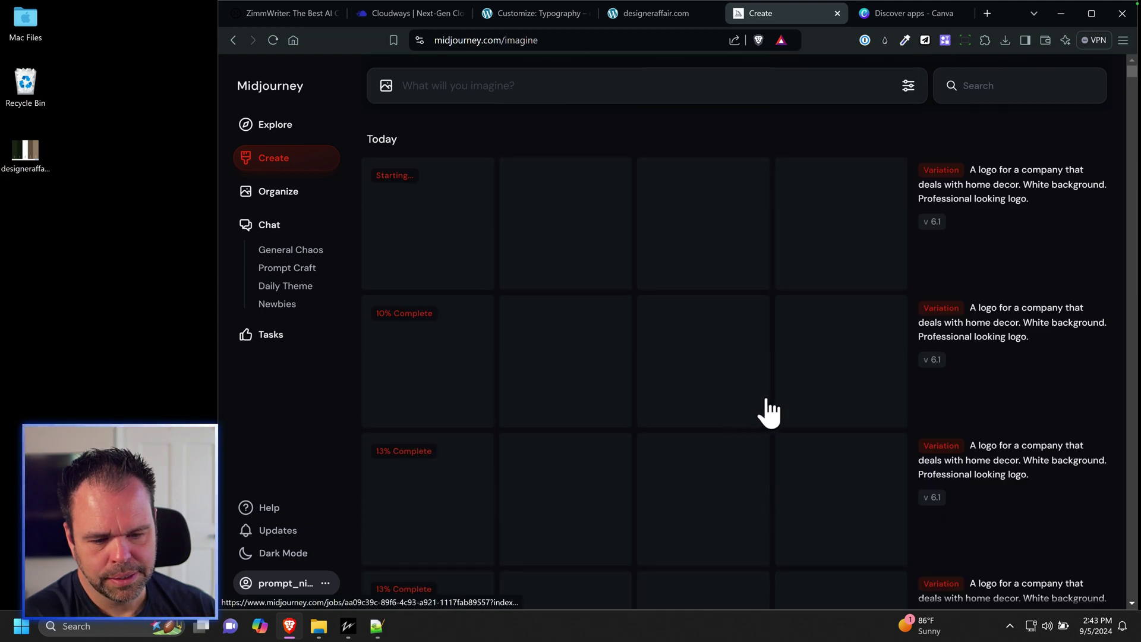
Compare the new leaf, botanical and house logo variations with the earlier home decor logo batches.
scroll(761, 401, "down", 8)
scroll(768, 402, "down", 5)
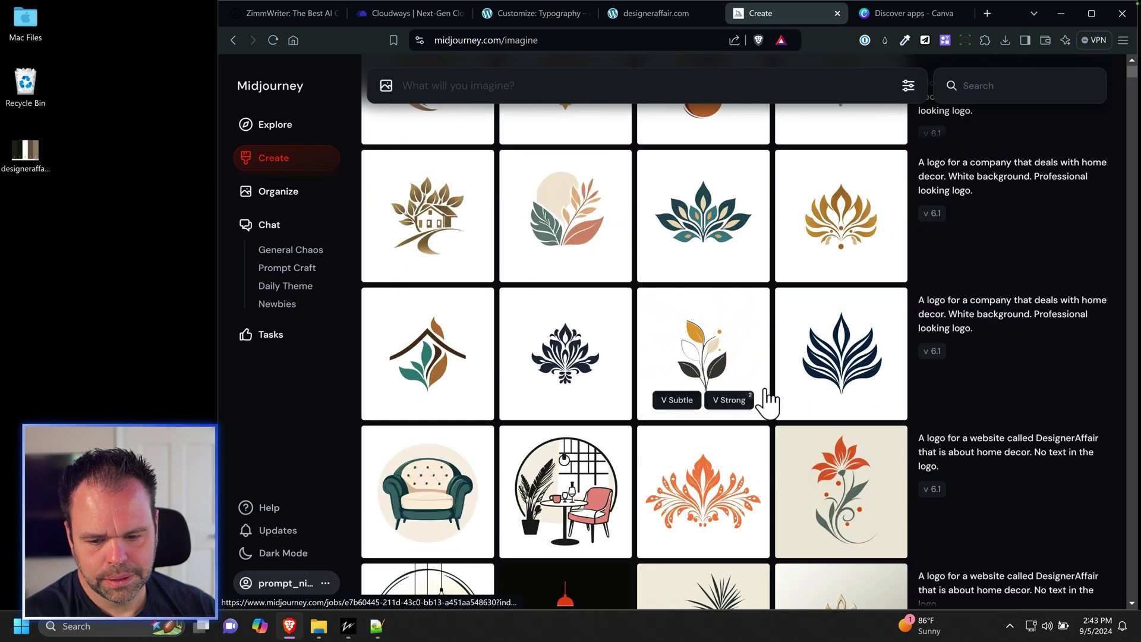
scroll(769, 402, "up", 4)
scroll(769, 401, "down", 8)
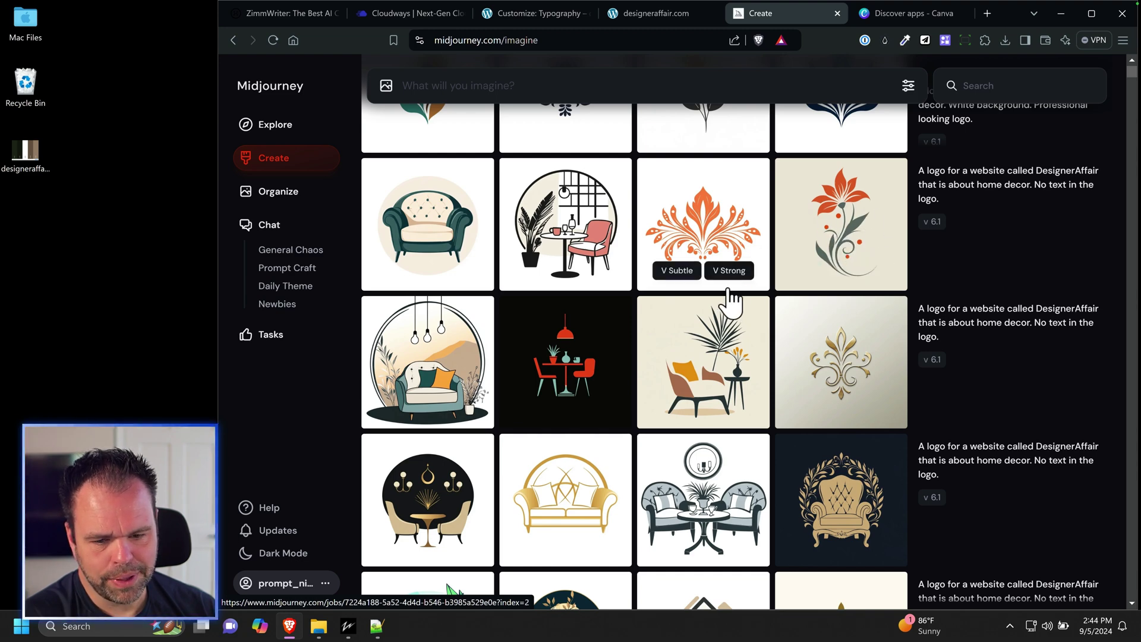
scroll(734, 324, "up", 5)
scroll(734, 324, "up", 10)
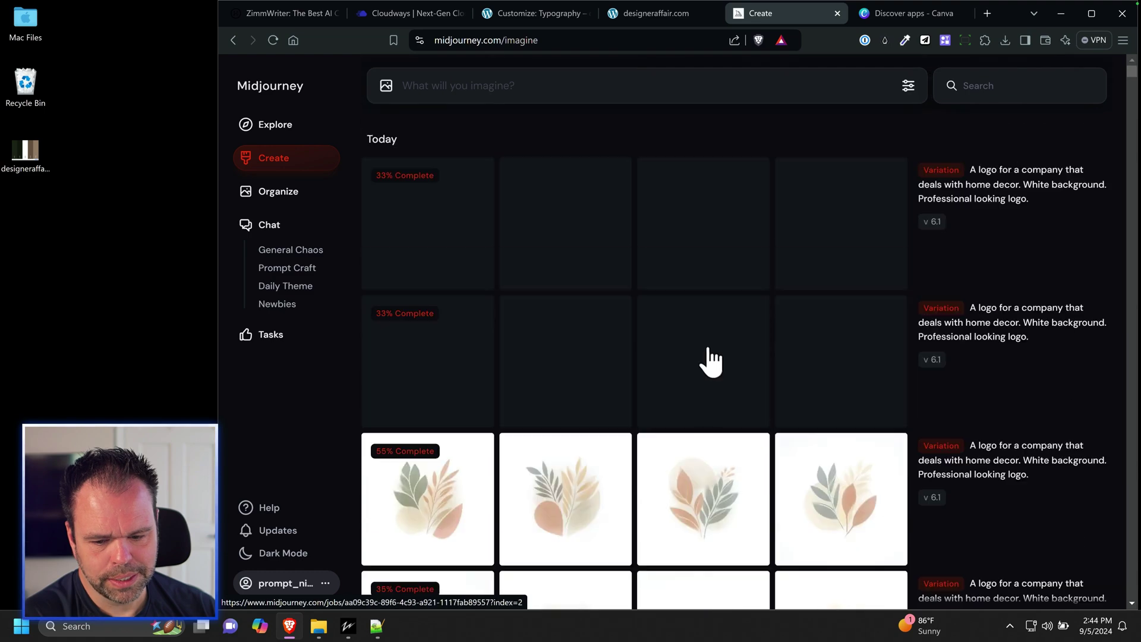
scroll(711, 364, "down", 10)
scroll(711, 366, "up", 7)
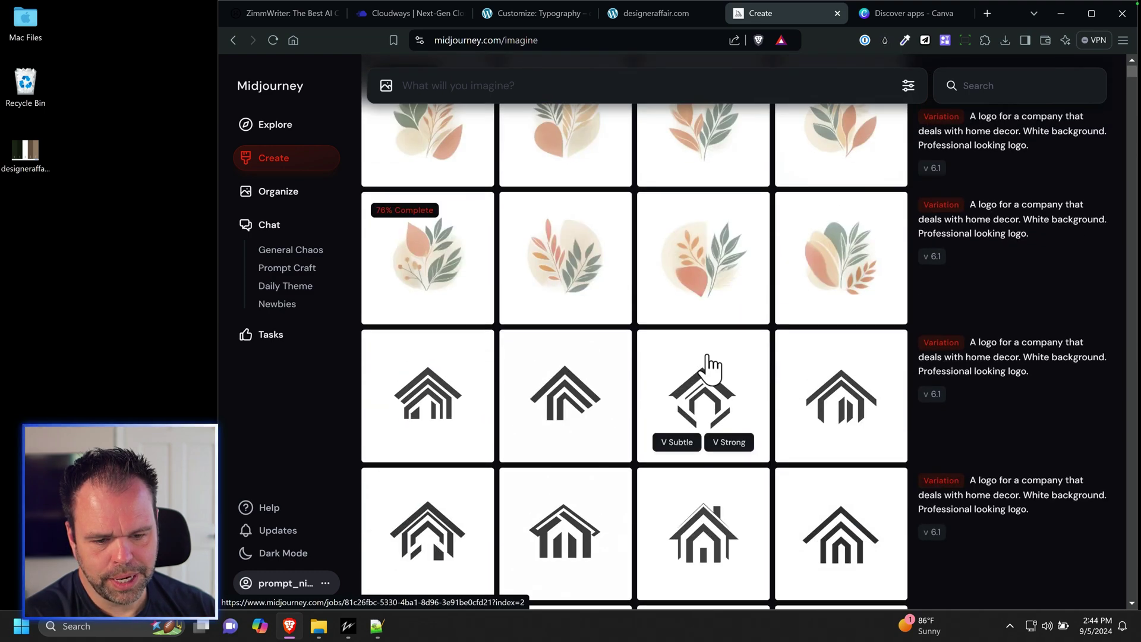
scroll(711, 368, "up", 3)
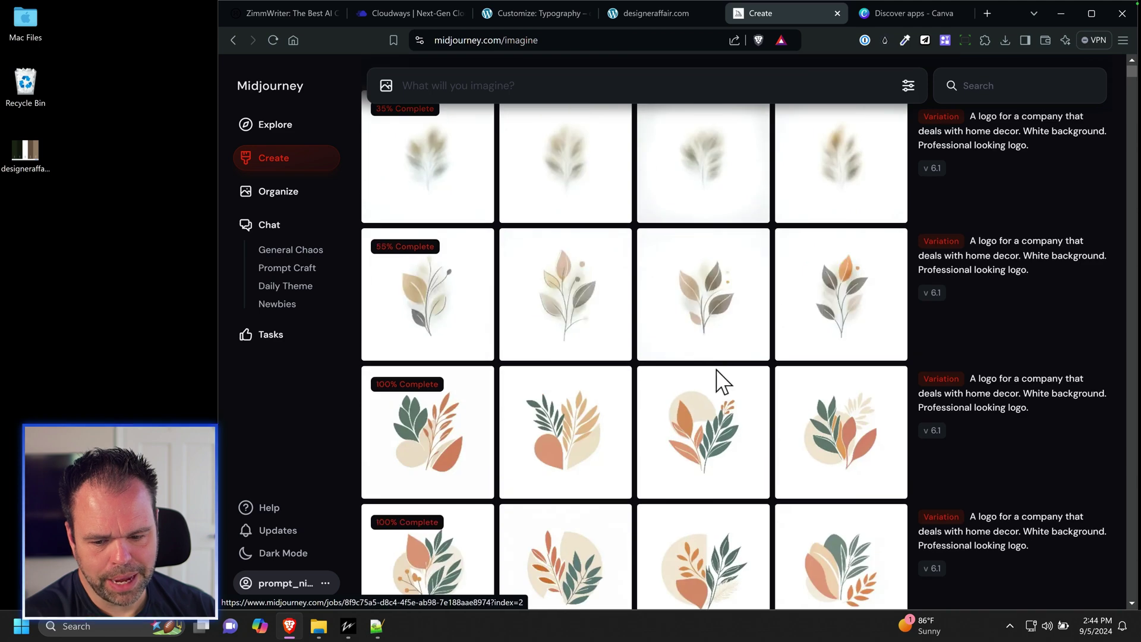
scroll(718, 384, "up", 1)
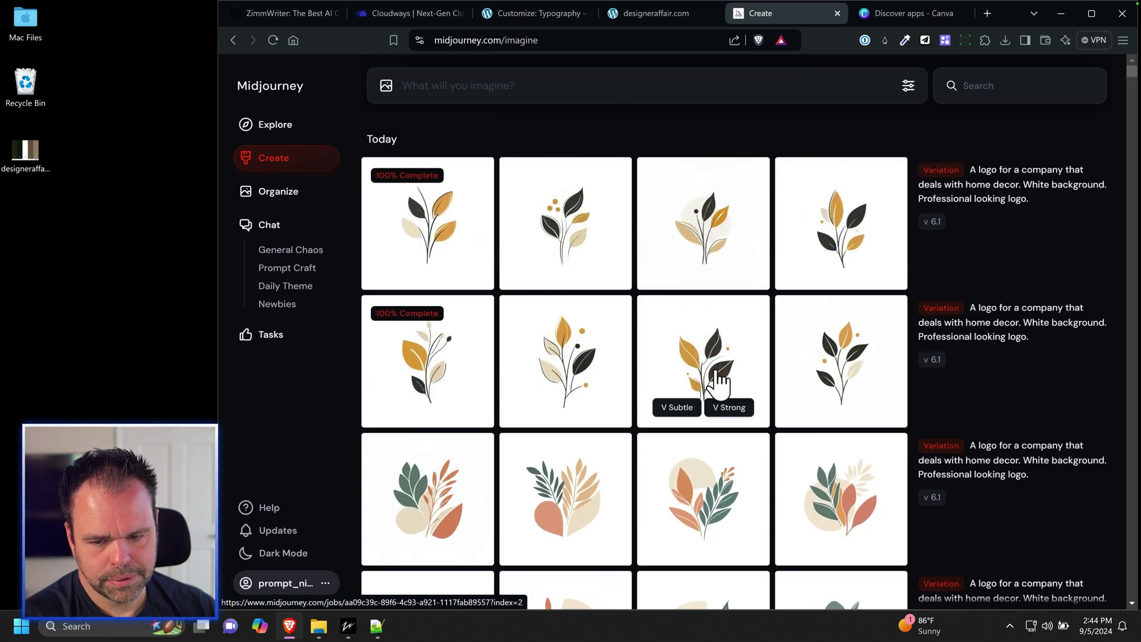
mouse_move(581, 409)
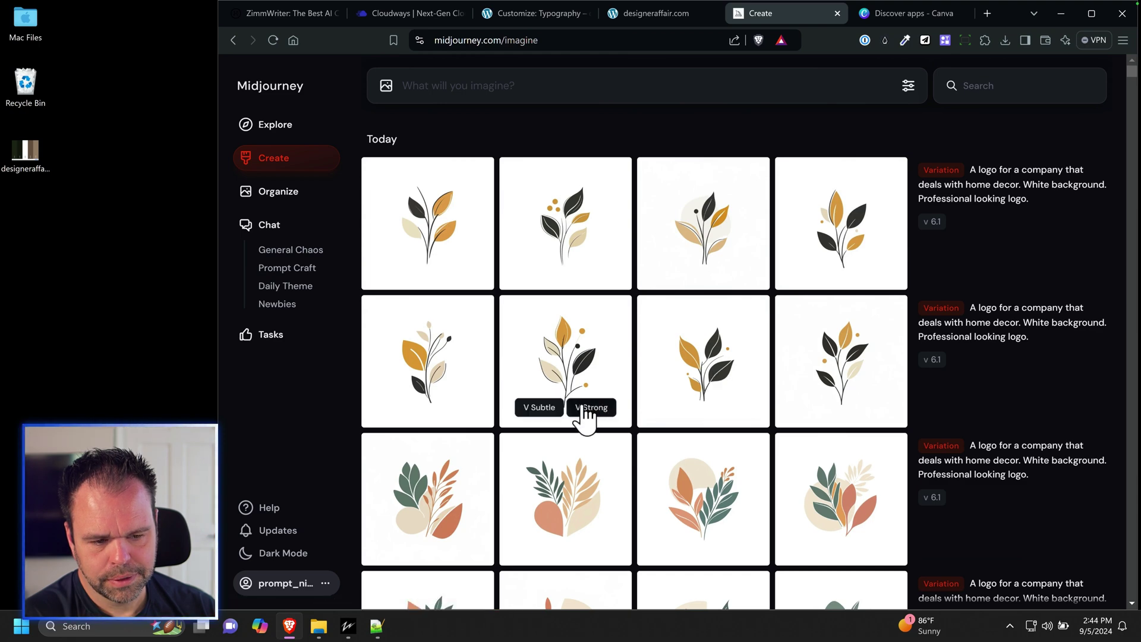
mouse_move(725, 476)
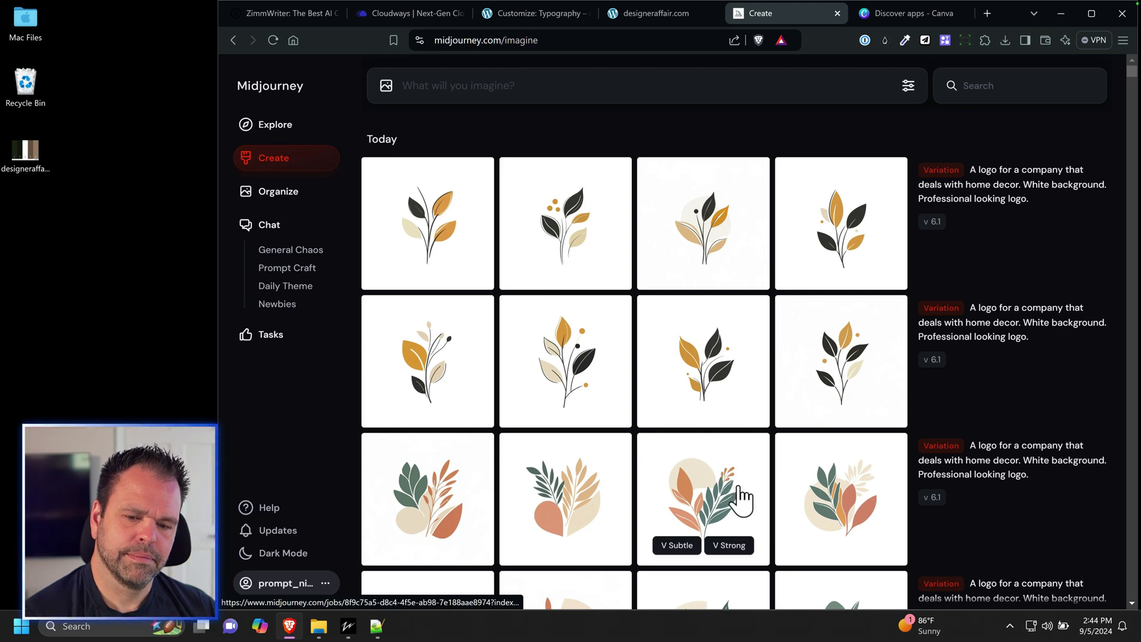
scroll(742, 499, "down", 15)
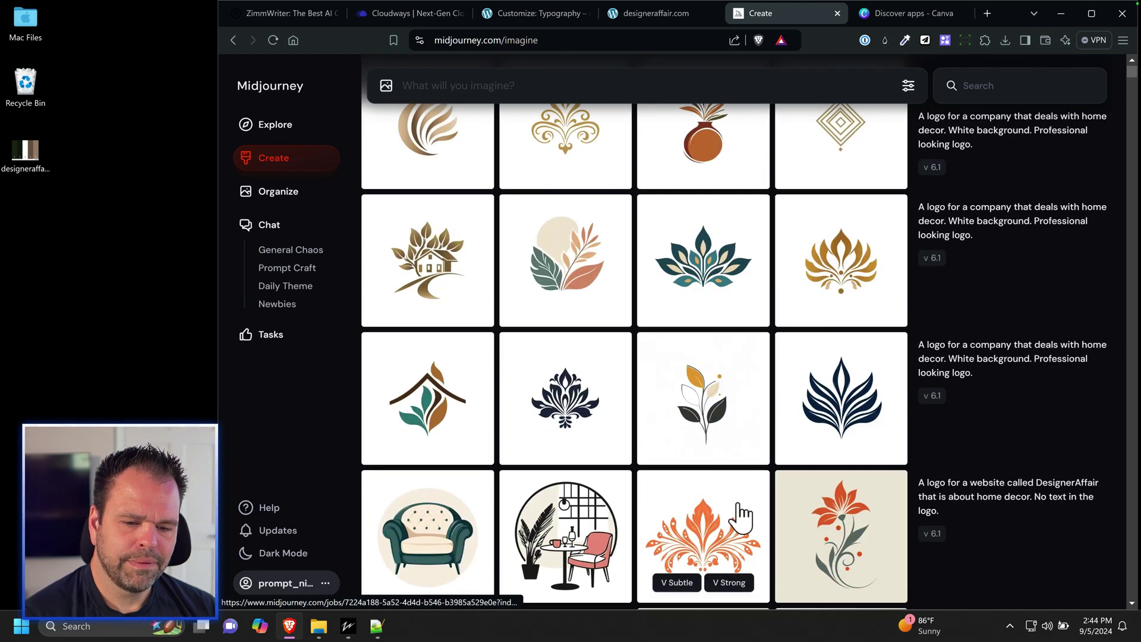
scroll(742, 516, "up", 15)
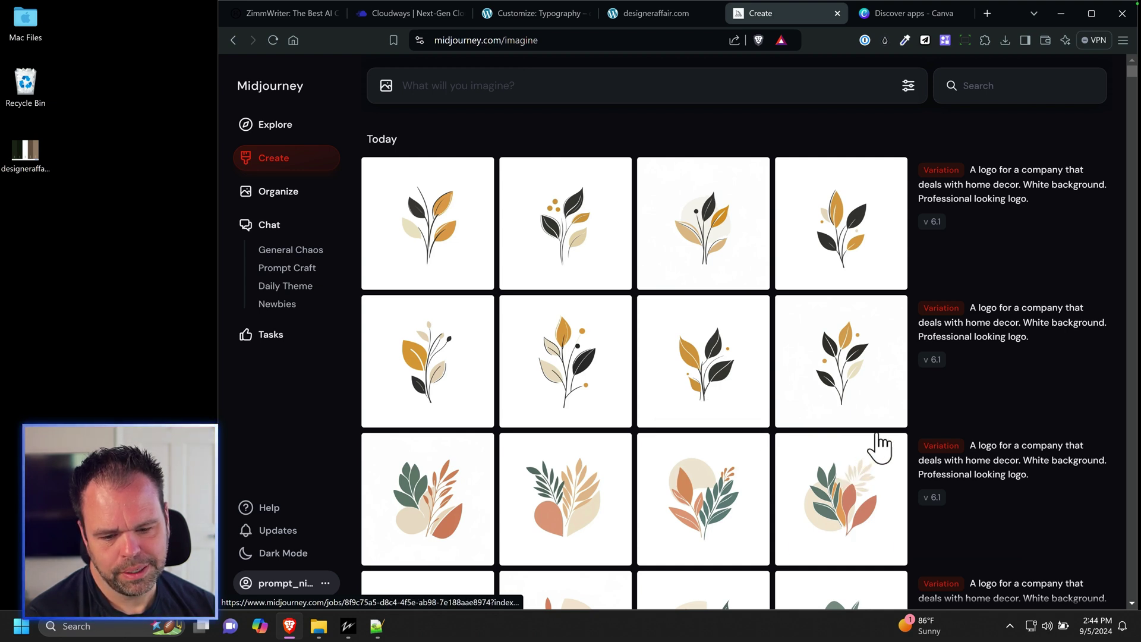
Open the black and gold five-leaf branch logo variation with two dots and save its image to the desktop.
left_click(854, 364)
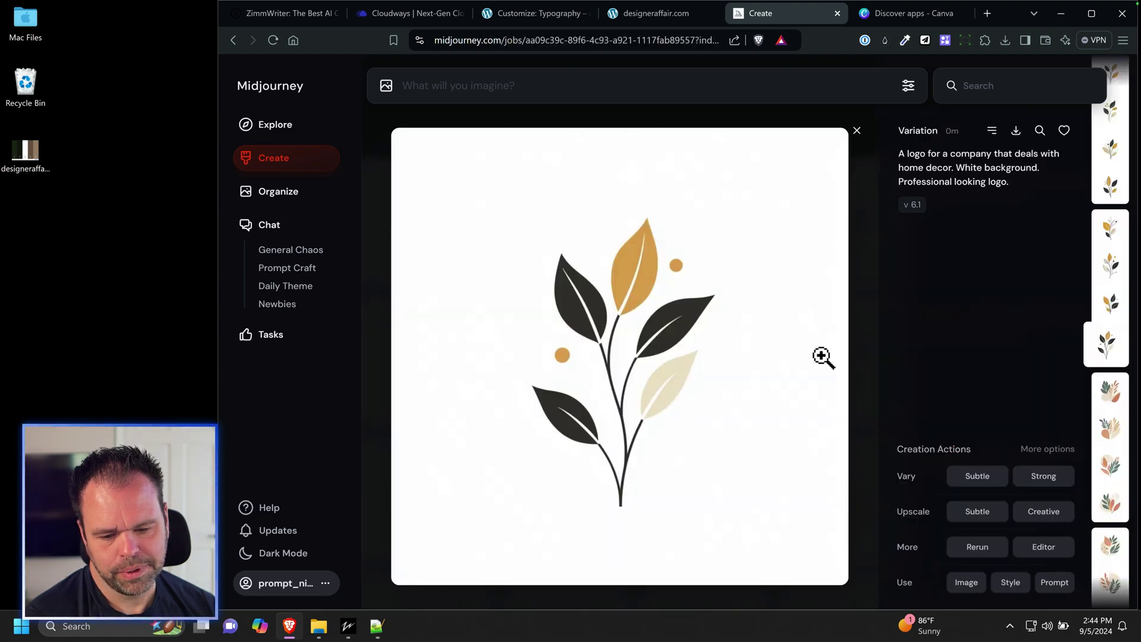
right_click(601, 277)
left_click(669, 337)
right_click(620, 305)
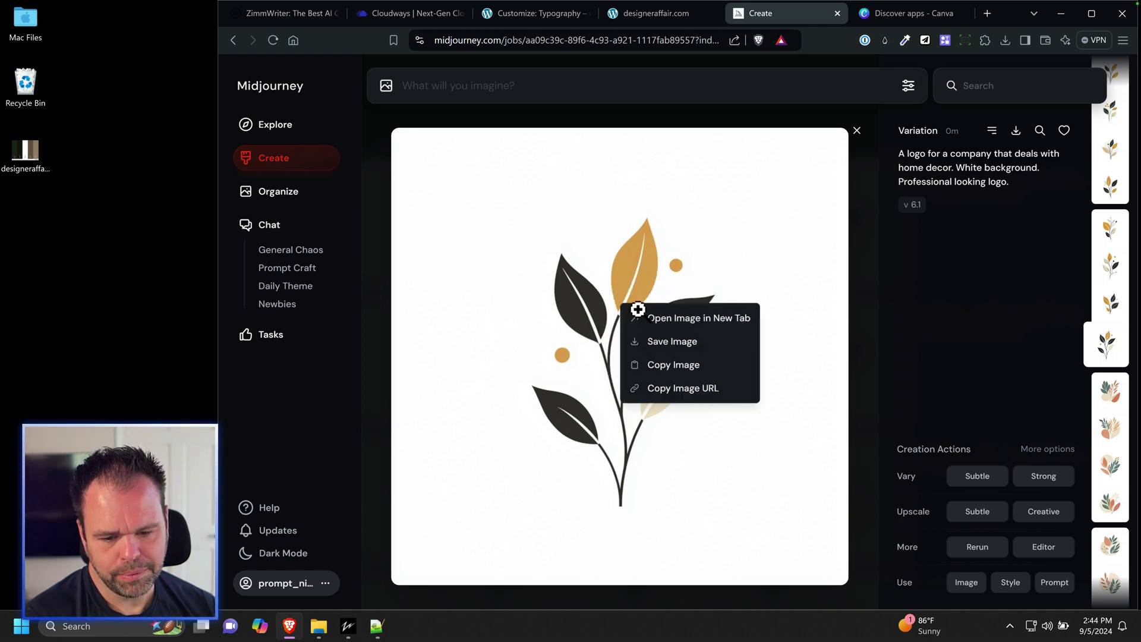
left_click(669, 339)
left_click_drag(893, 81, 43, 216)
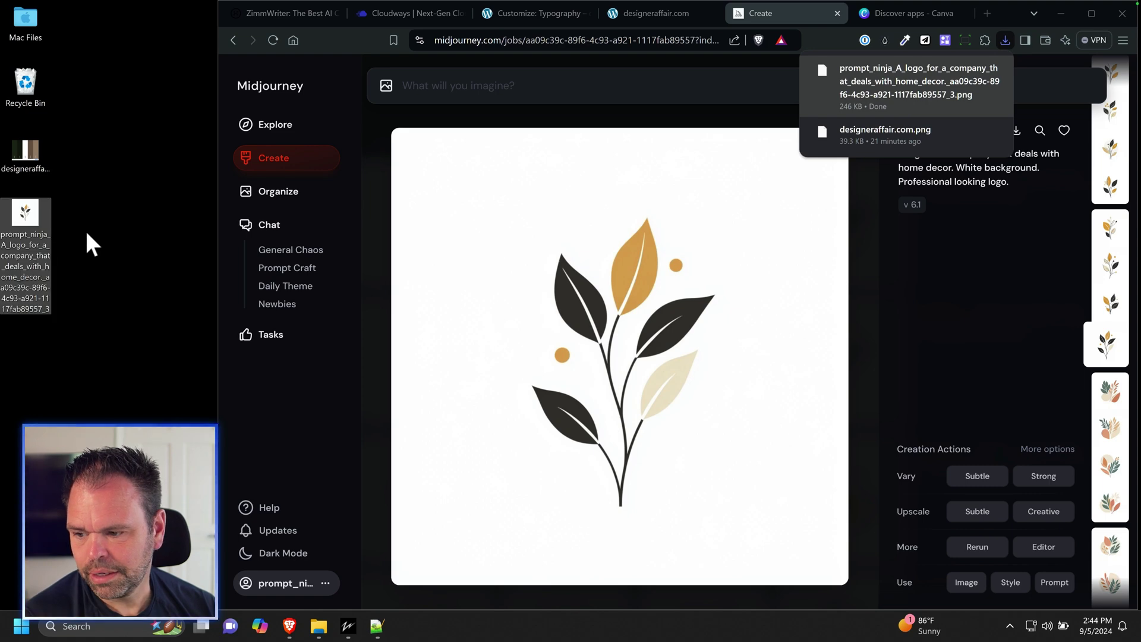
Rename the saved logo image on the desktop as designeraffairlogo.
left_click(38, 243)
type("desig")
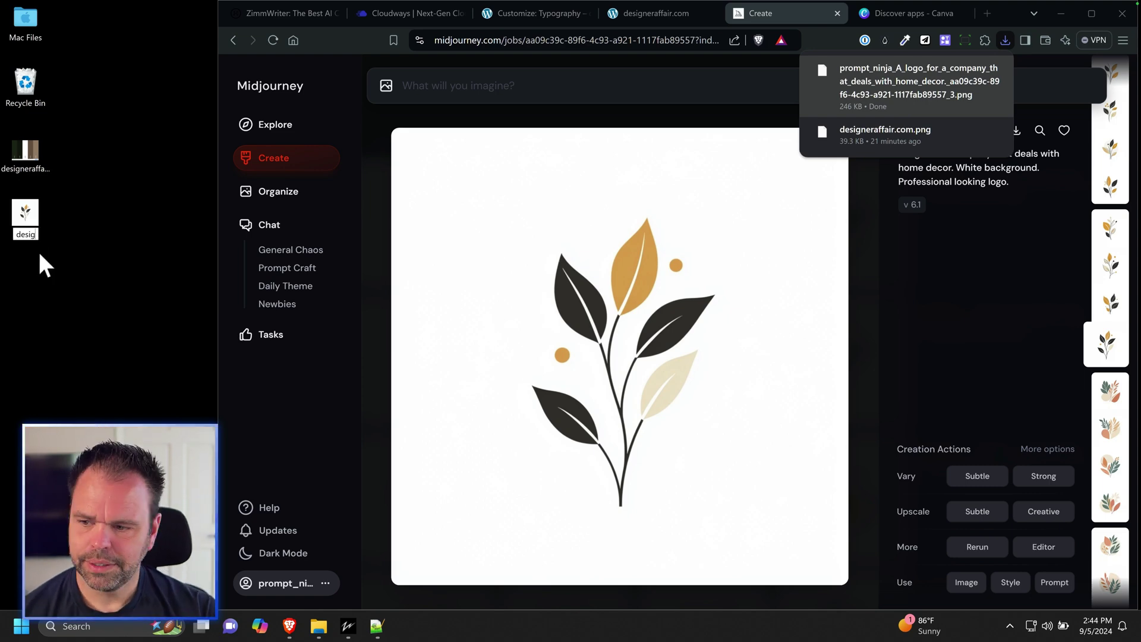
type("neraffairlogo")
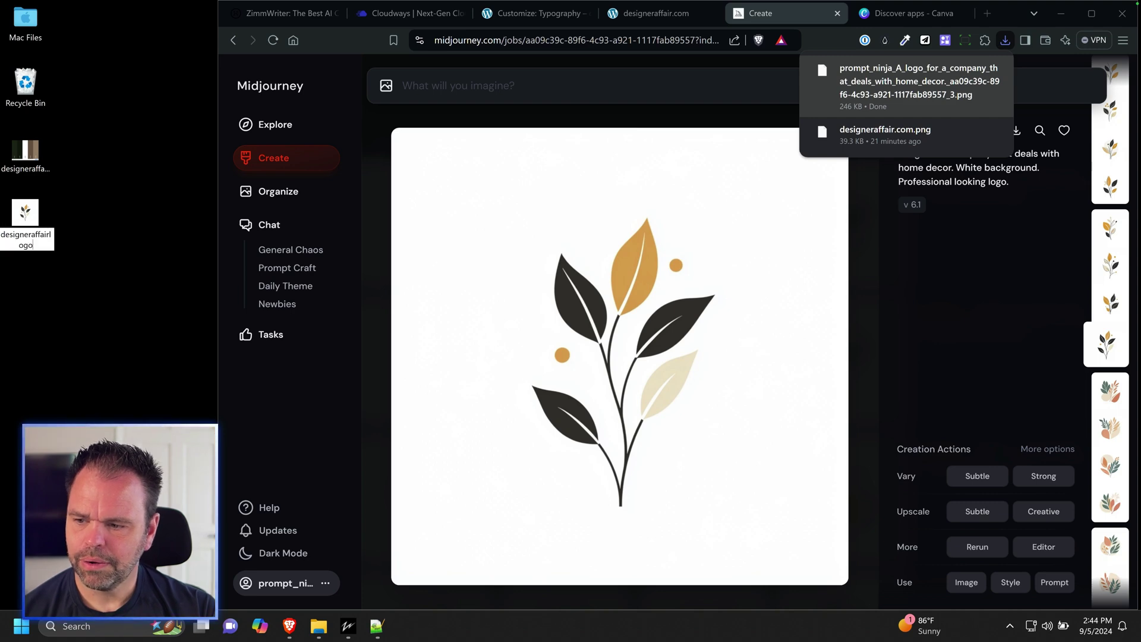
key("Return")
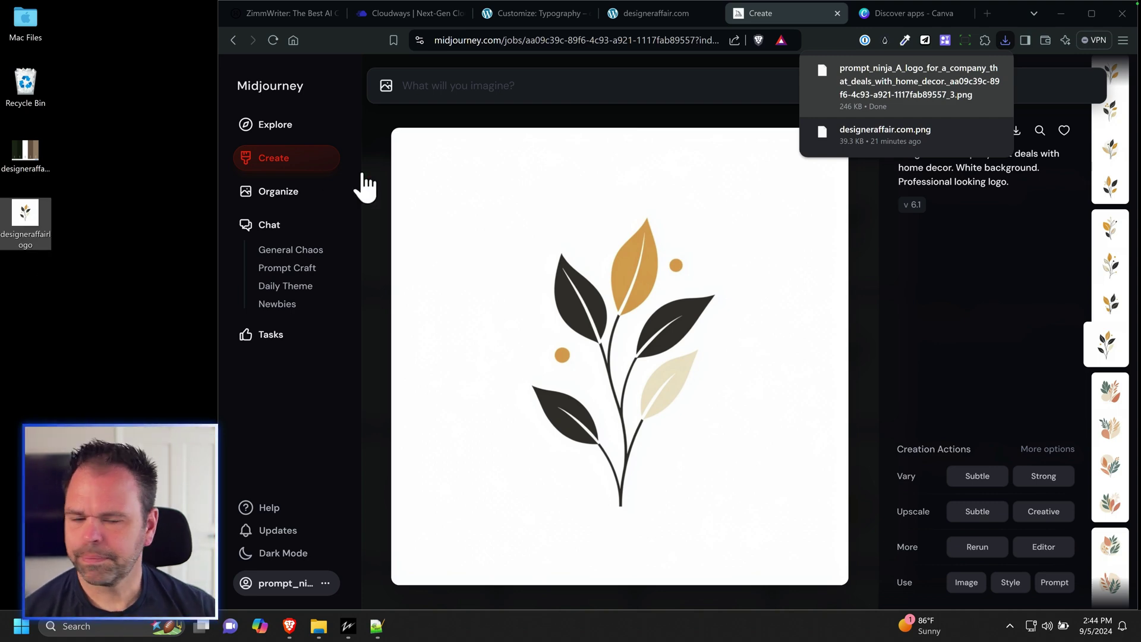
Switch to Canva, open the desktop logo file as a new design and remove the image's background.
left_click(889, 14)
left_click_drag(31, 218, 759, 369)
left_click(999, 122)
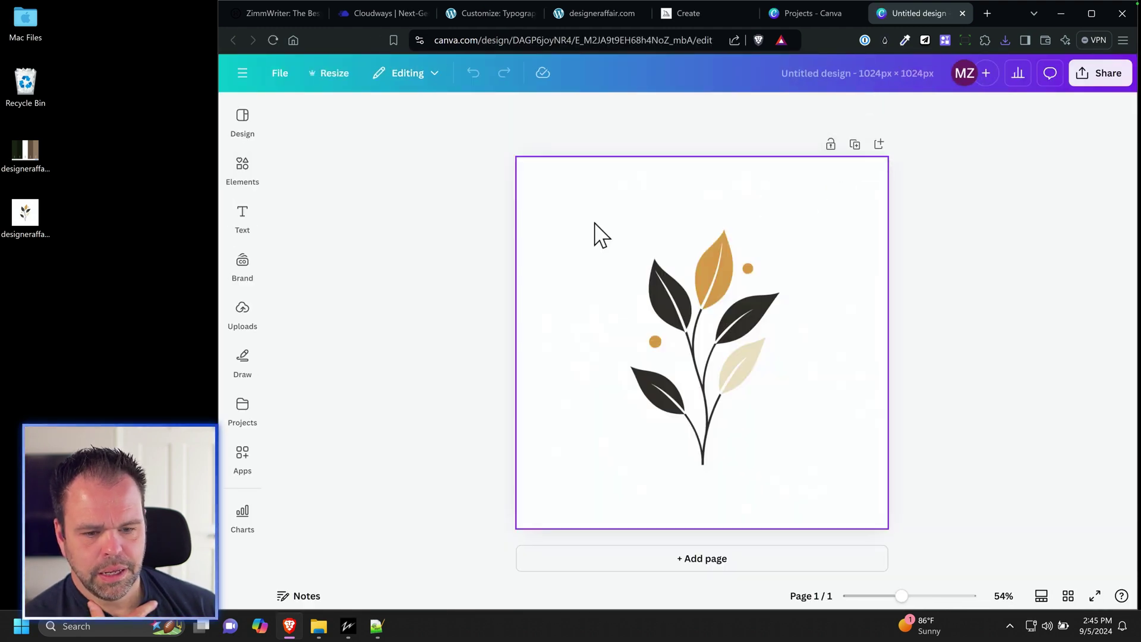
left_click(529, 179)
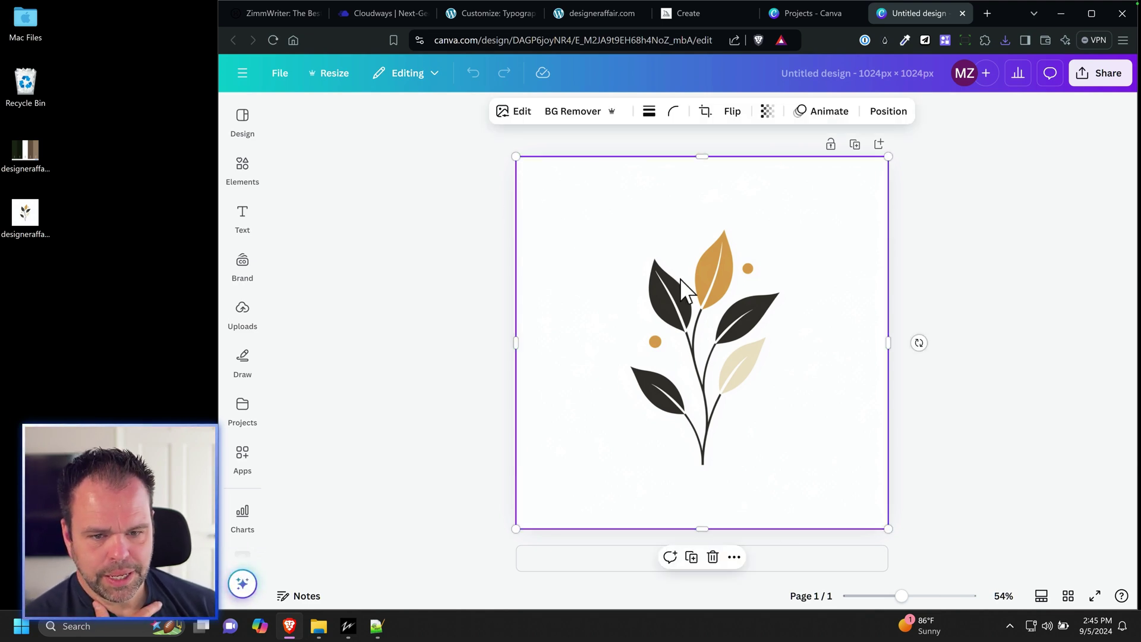
left_click(569, 112)
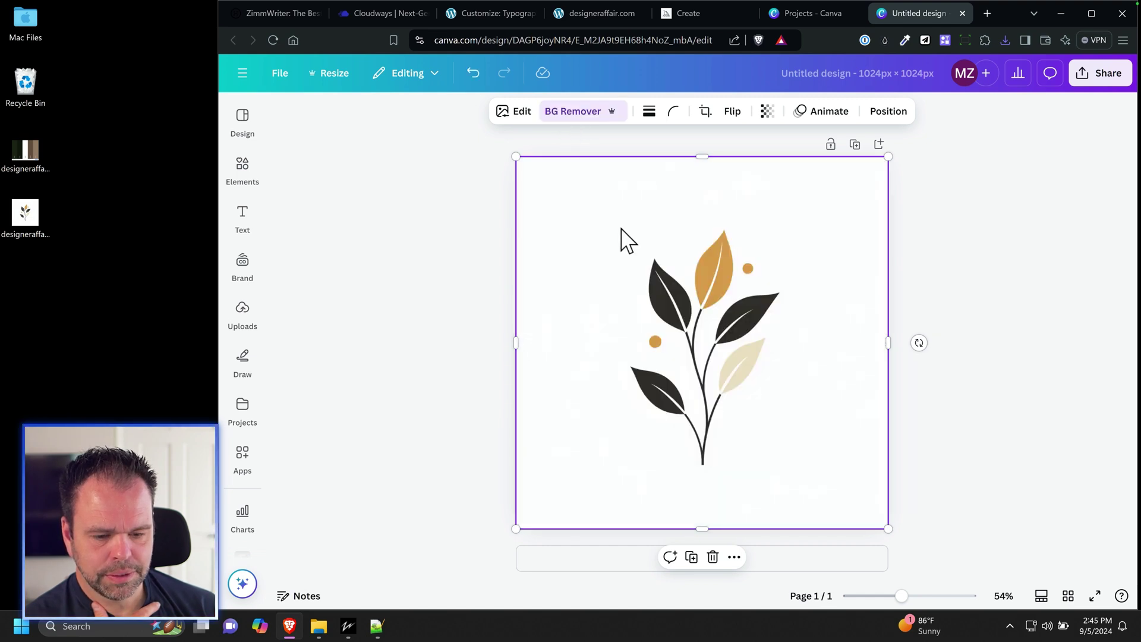
left_click(374, 181)
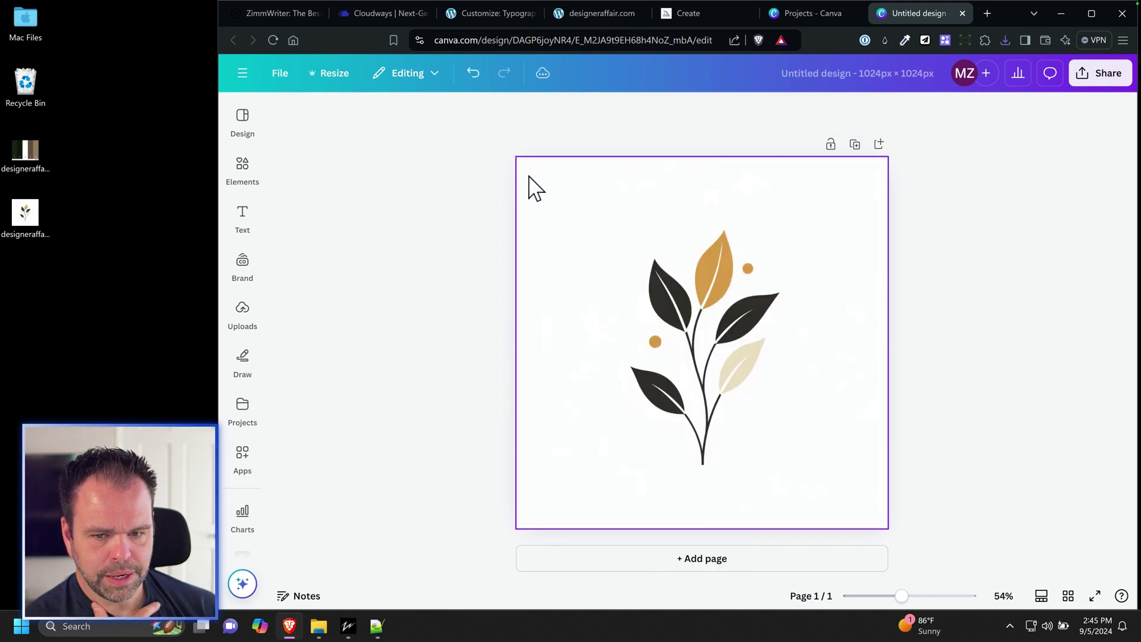
Enlarge the leaf logo to about 1,490 px square so the branch fills the canvas.
left_click(522, 166)
left_click_drag(516, 157, 405, 87)
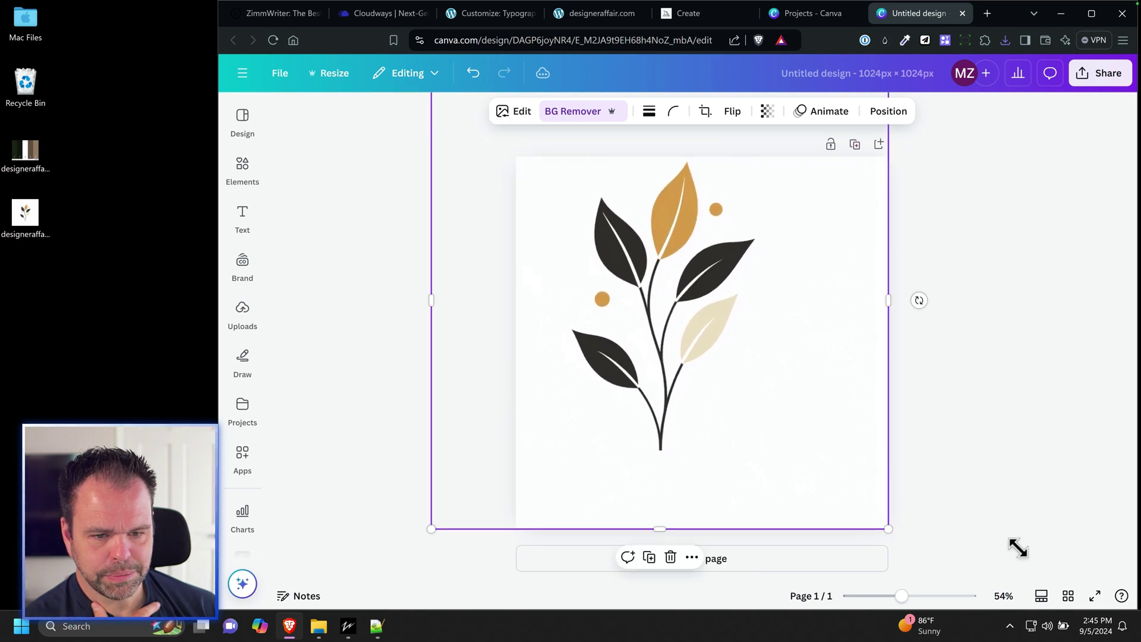
left_click_drag(886, 528, 981, 581)
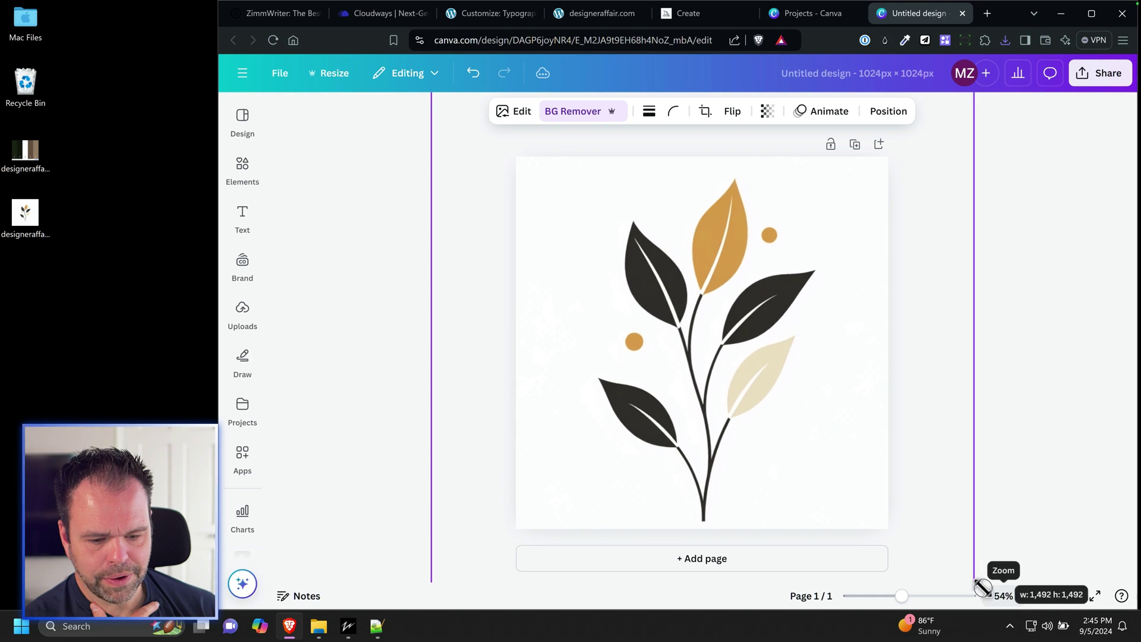
left_click(984, 226)
Download the design as a PNG with transparent background at size 0.625 and place the file on the desktop.
left_click(1123, 74)
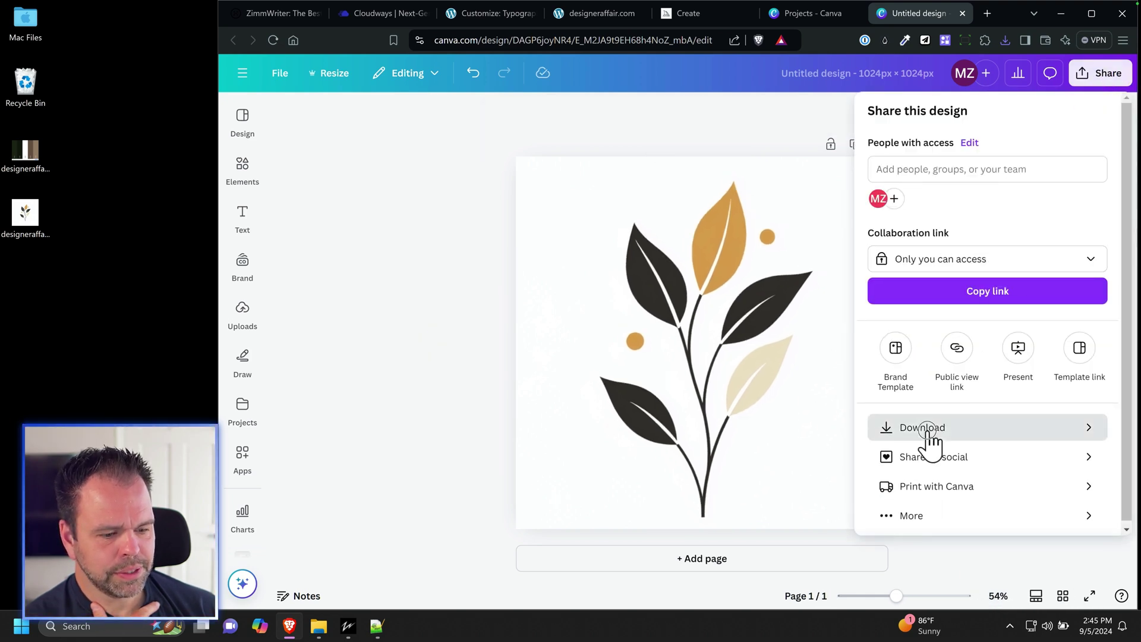
left_click(929, 437)
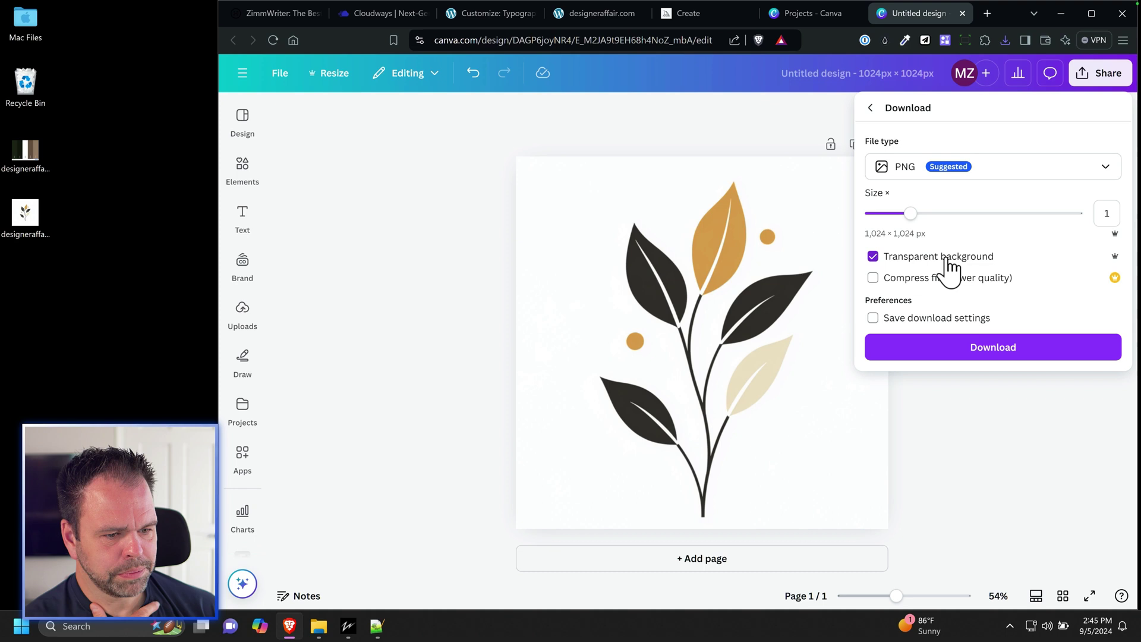
left_click_drag(910, 212, 882, 215)
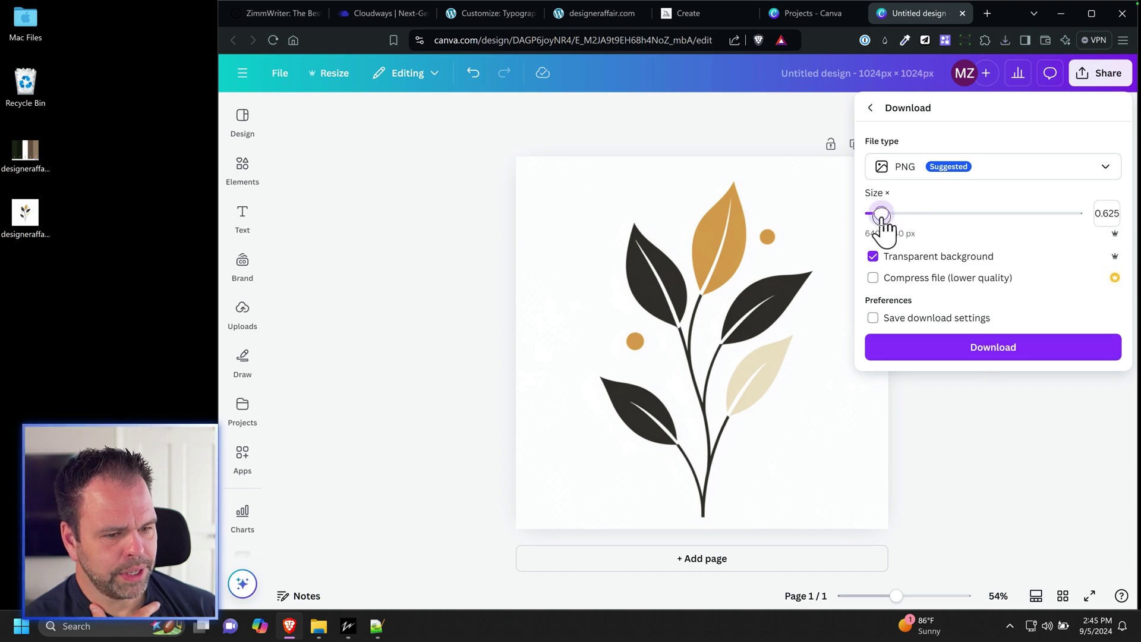
left_click(1017, 356)
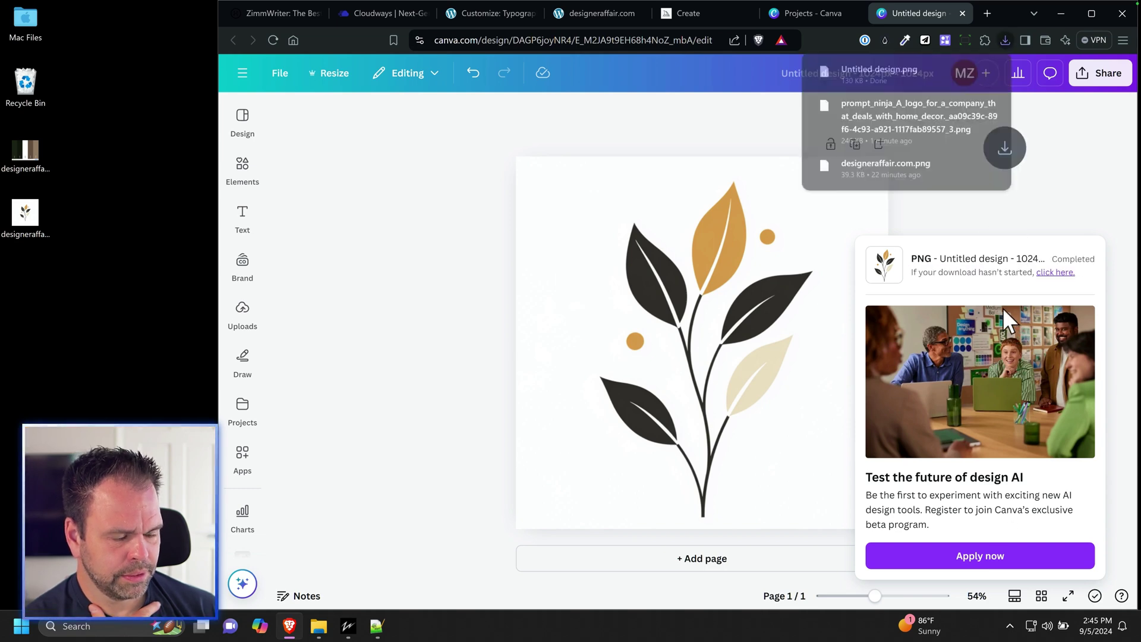
left_click_drag(885, 66, 127, 232)
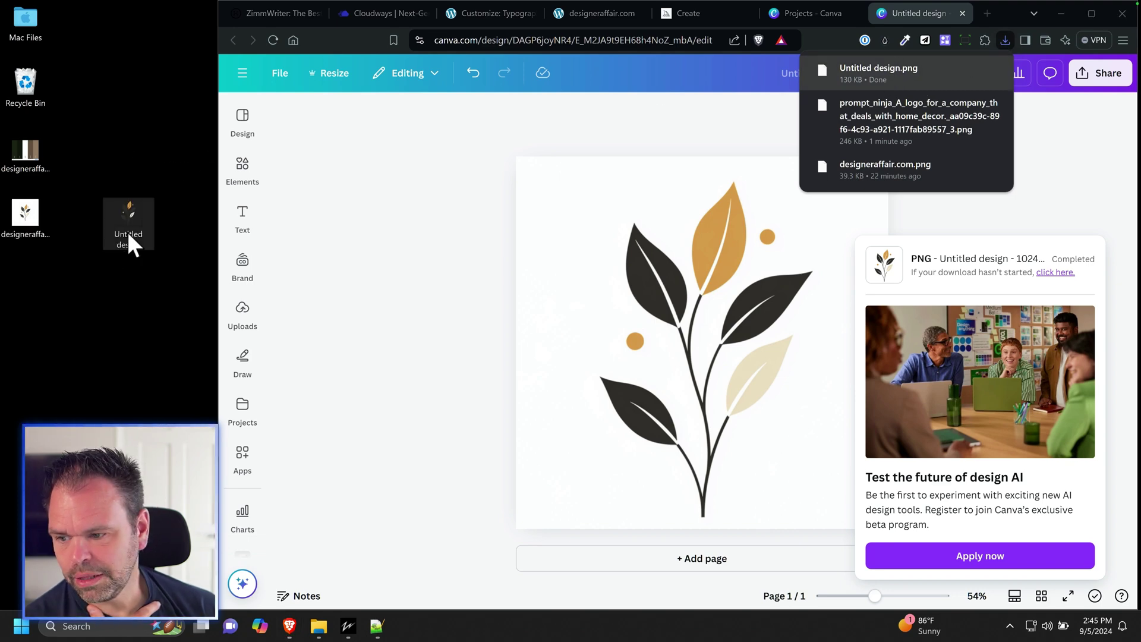
Compress the Untitled design PNG on tinypng.com and save the optimized copy to the desktop.
left_click(988, 13)
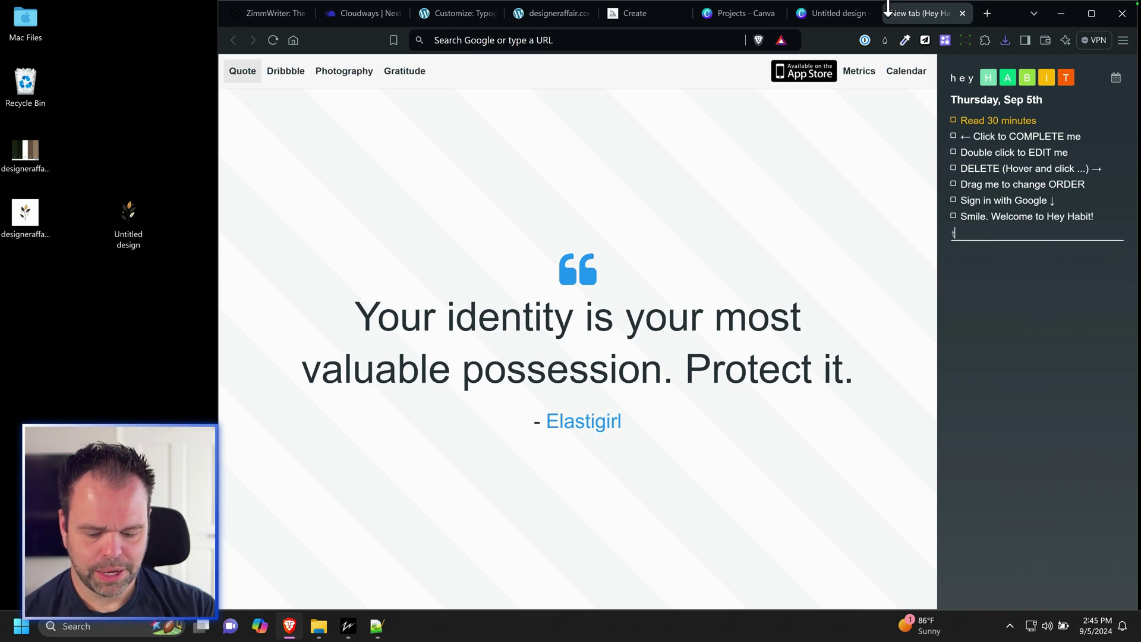
left_click(517, 38)
type("tinypng.com")
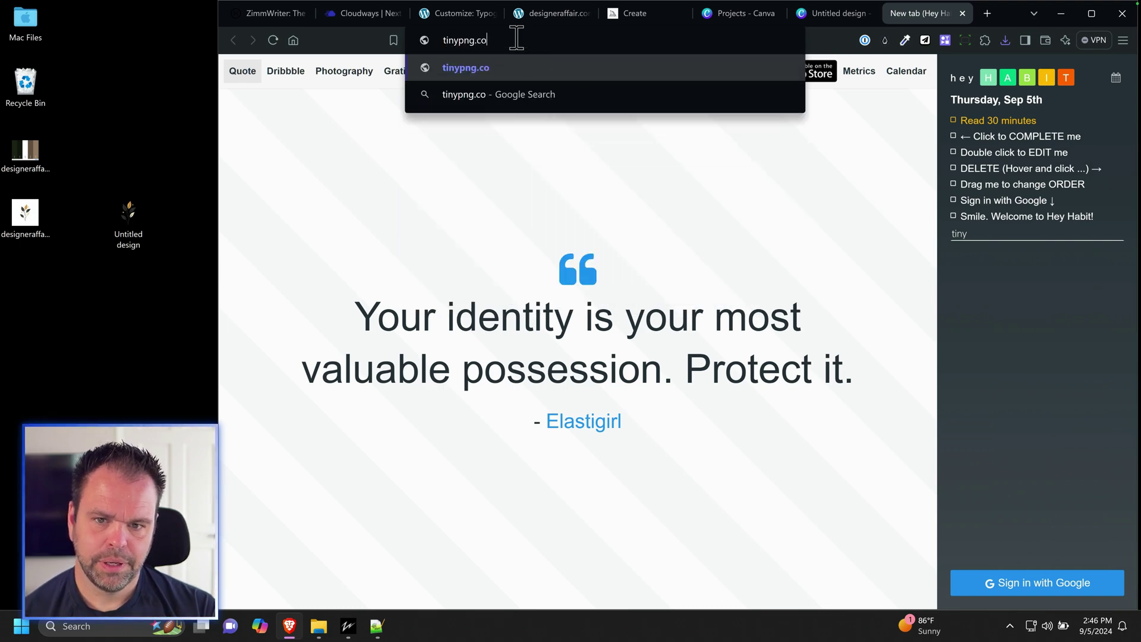
key("Return")
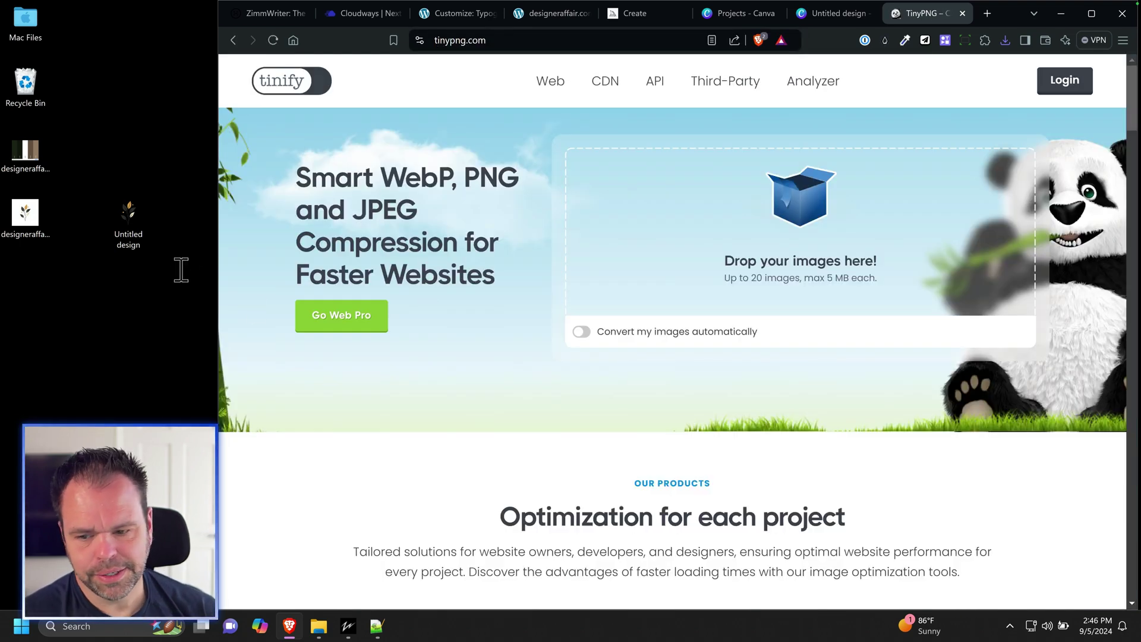
left_click_drag(139, 228, 764, 253)
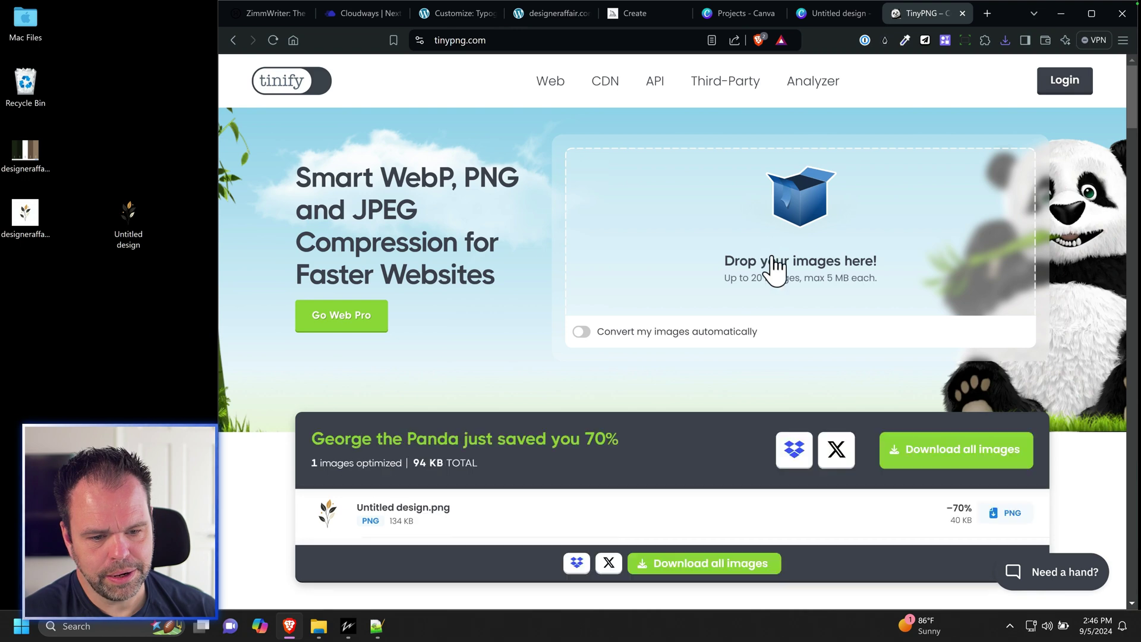
left_click(994, 521)
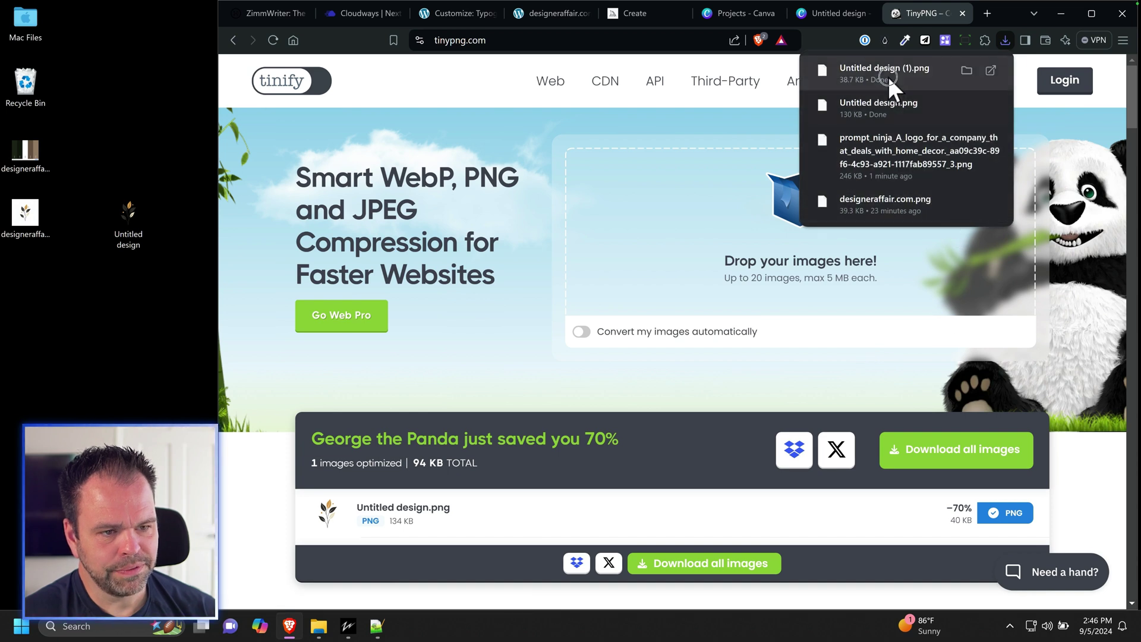
left_click_drag(889, 76, 116, 271)
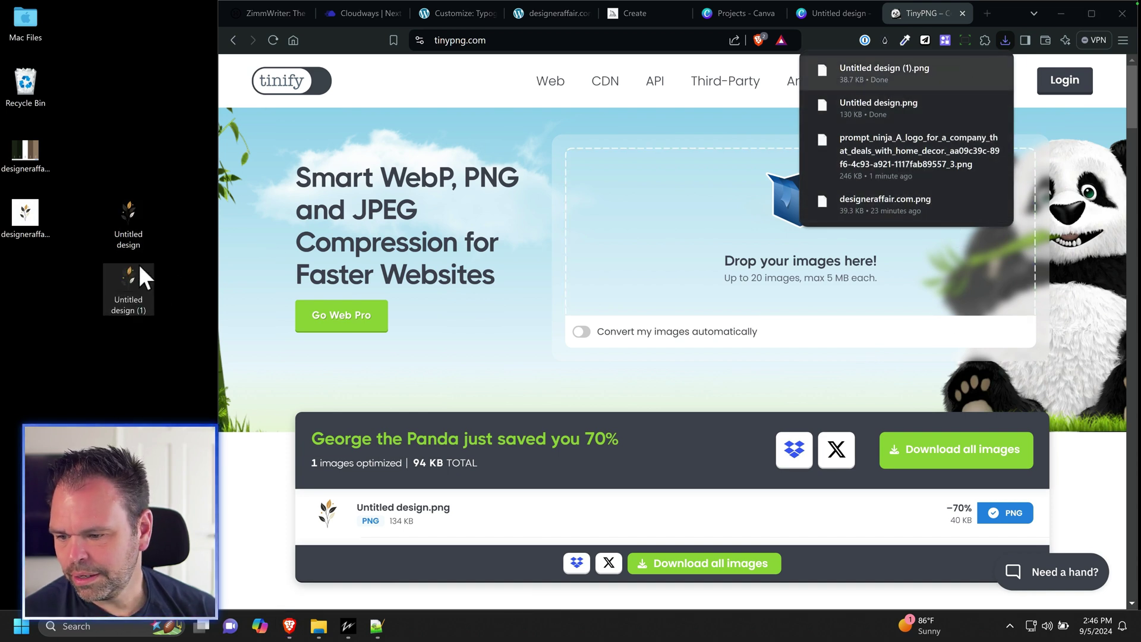
Delete the uncompressed Untitled design file from the desktop, rename the compressed copy desingeraffair_favicon and place it below the other logo file.
left_click(148, 244)
key("Delete")
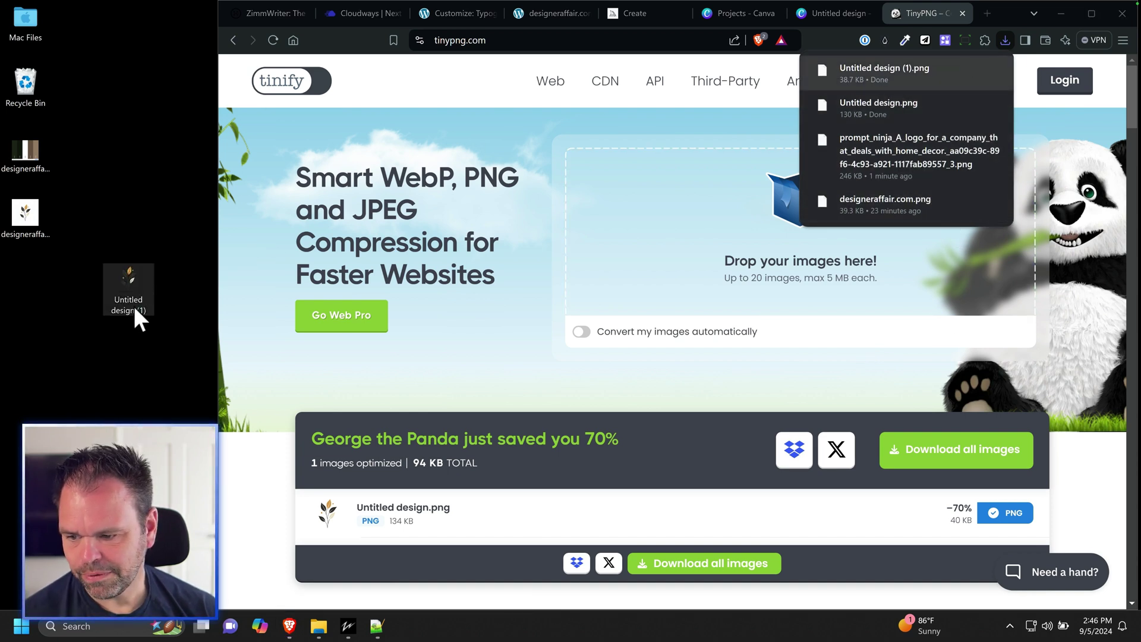
type("desingeraffair_favicon")
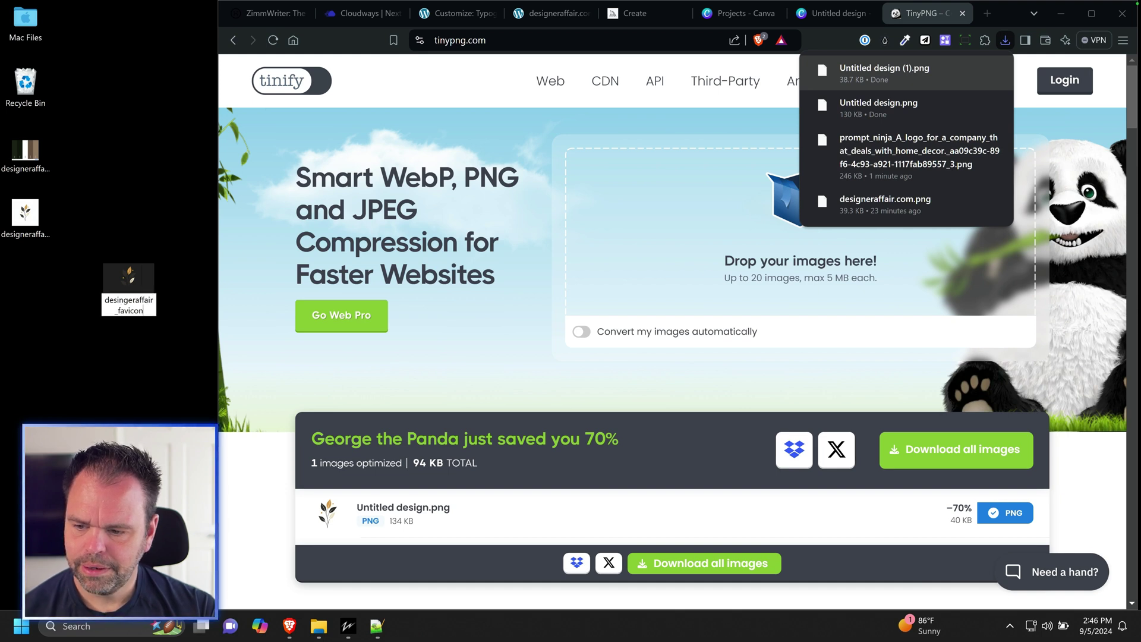
key("Return")
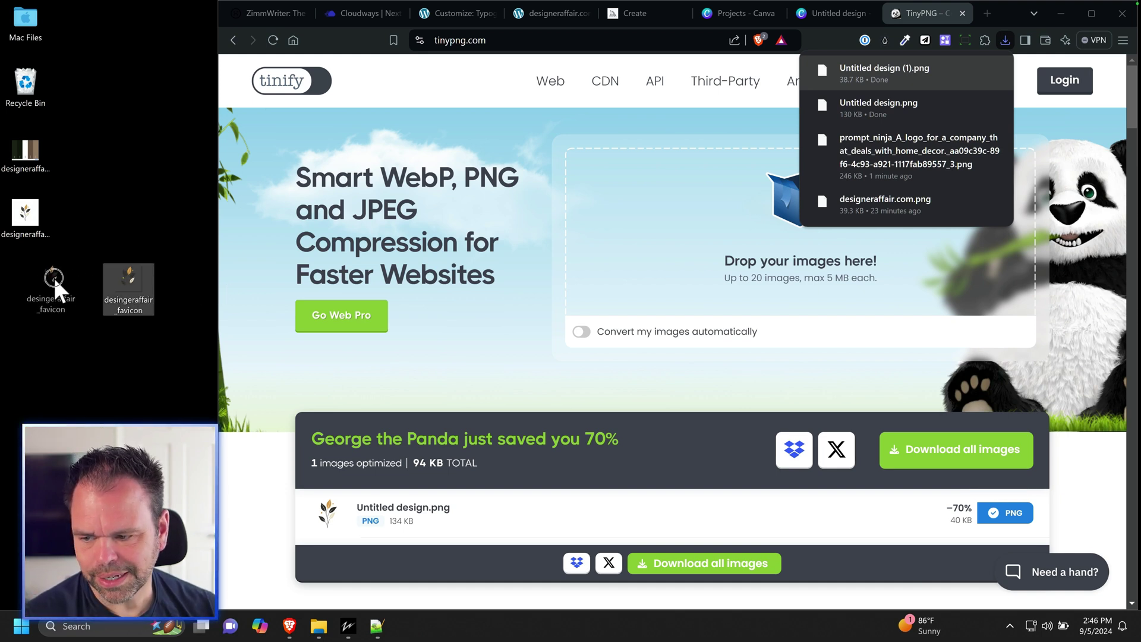
left_click_drag(56, 283, 48, 296)
Switch to the Canva design, resize it to 2000 × 701 px and move the leaf logo to the canvas's left end.
left_click(832, 13)
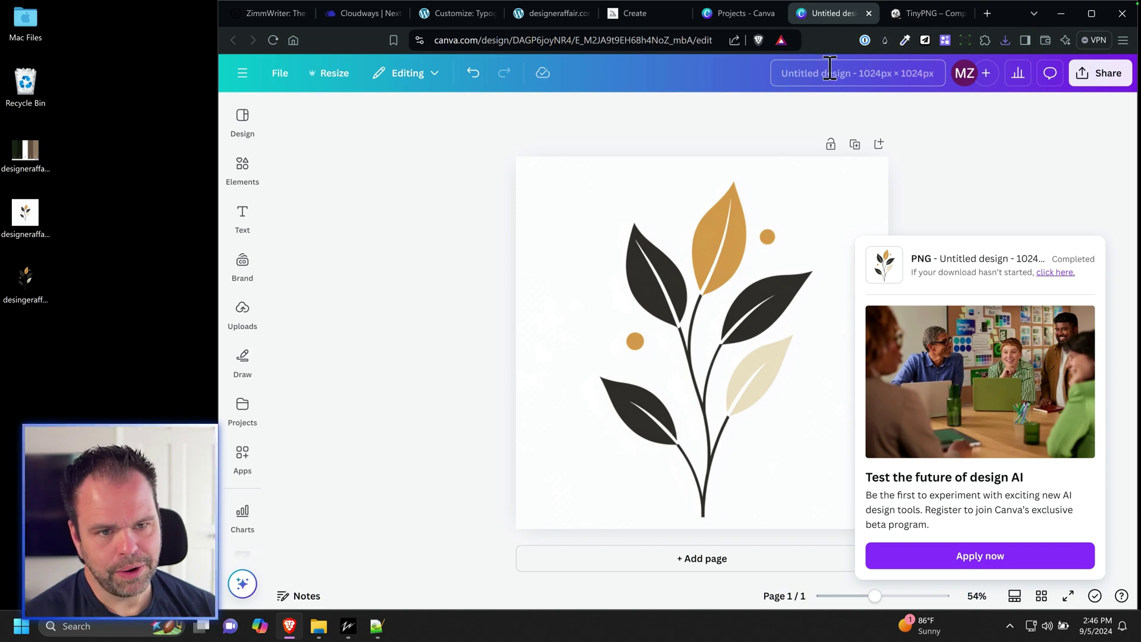
left_click(911, 145)
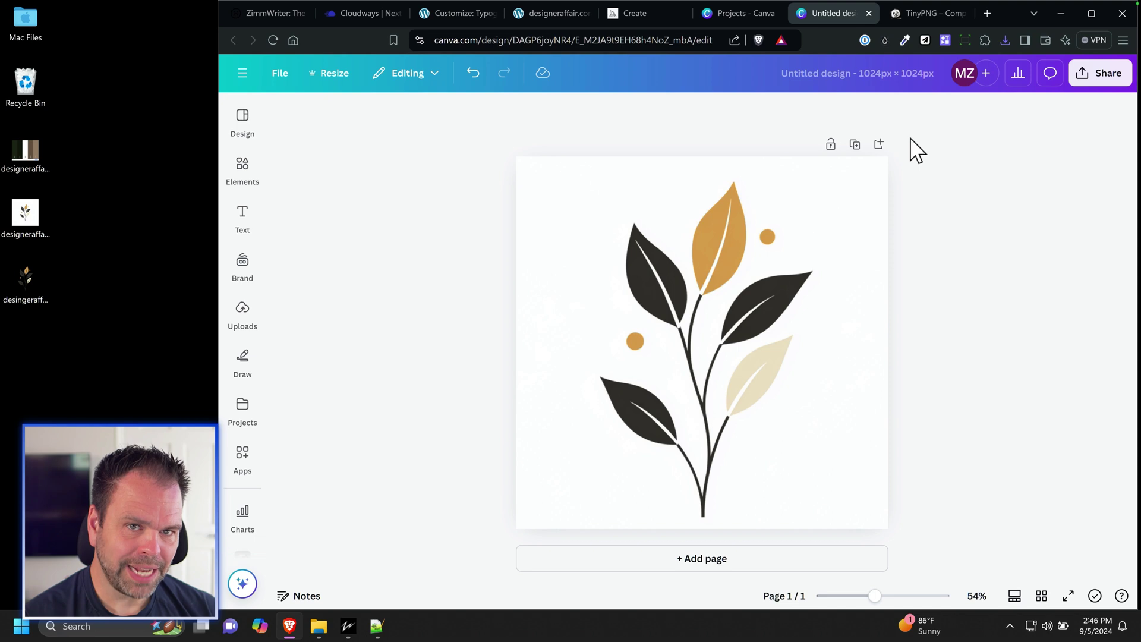
left_click(839, 230)
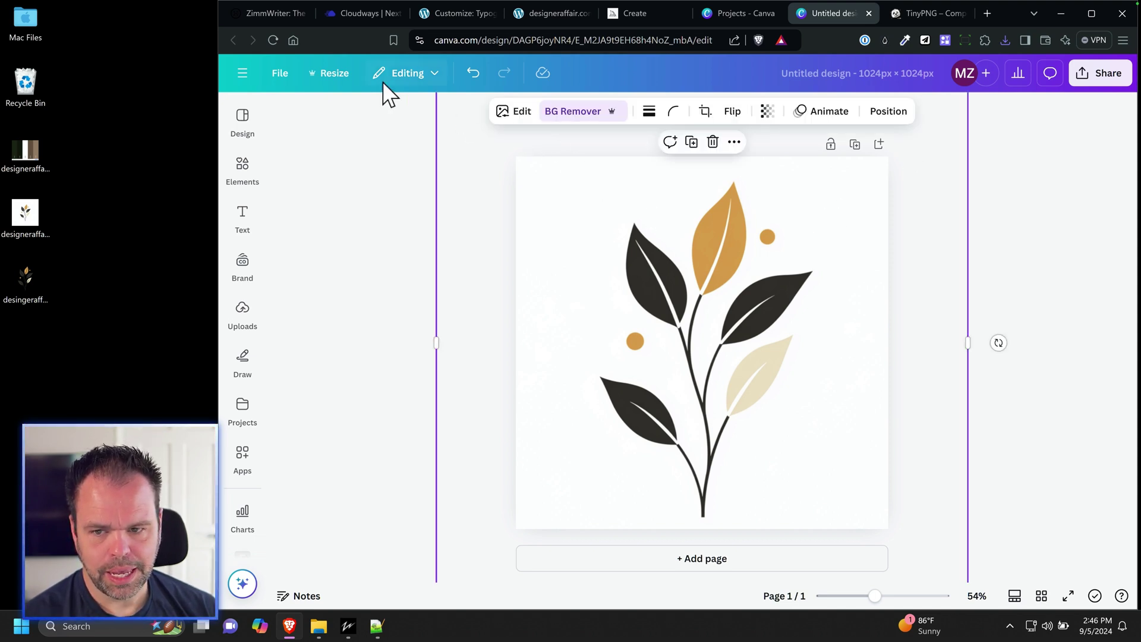
left_click(340, 74)
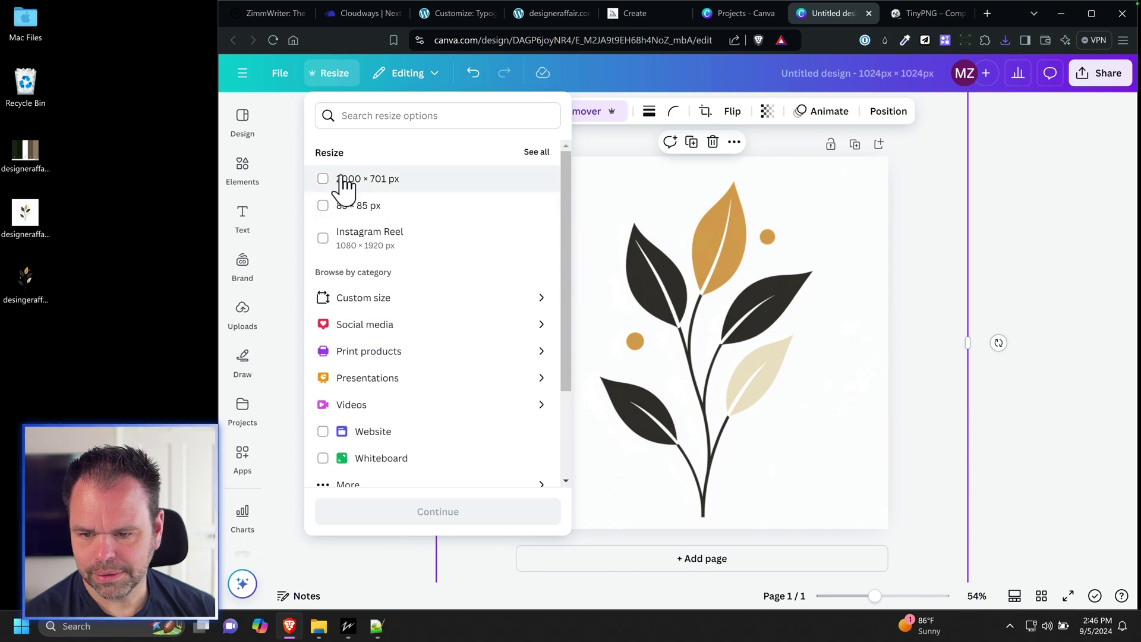
left_click(326, 180)
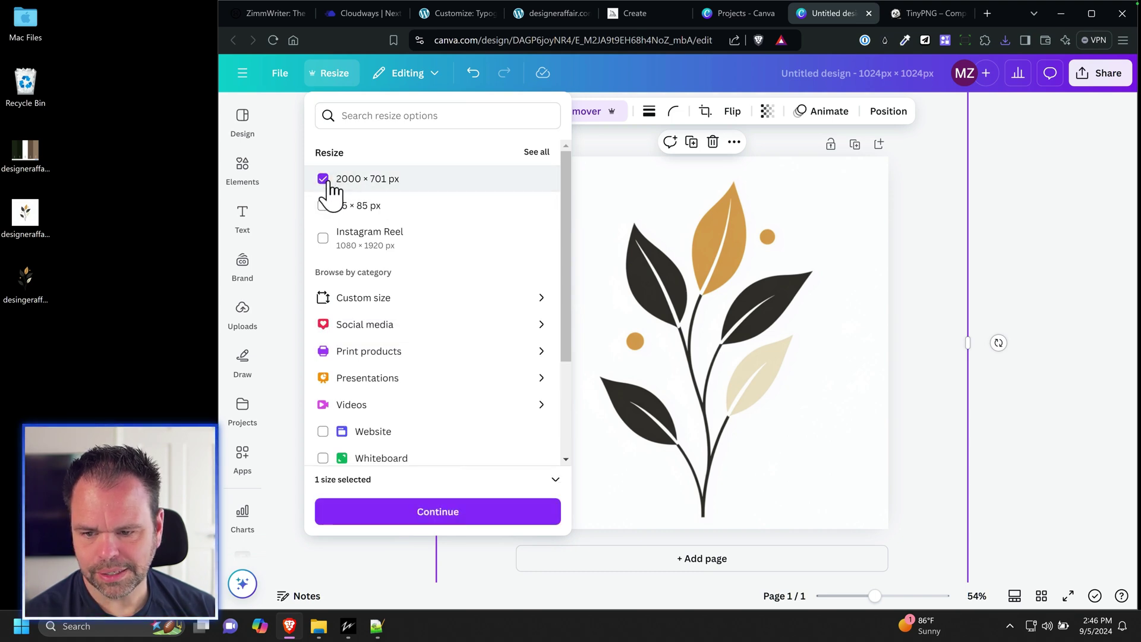
left_click(476, 513)
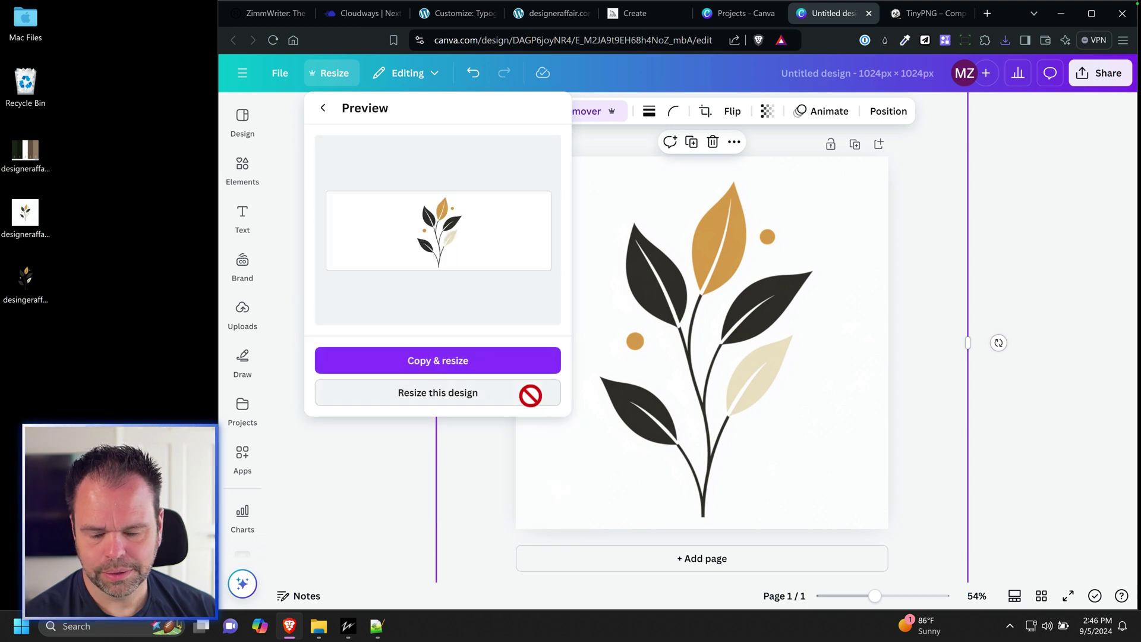
left_click(440, 395)
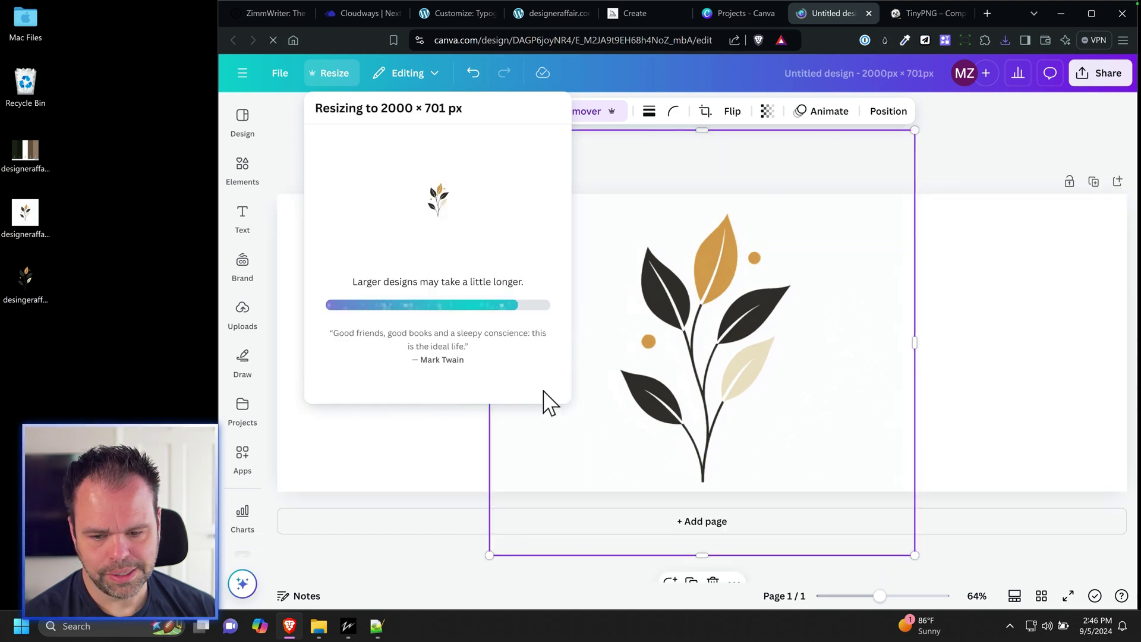
left_click_drag(588, 360, 369, 375)
left_click(619, 122)
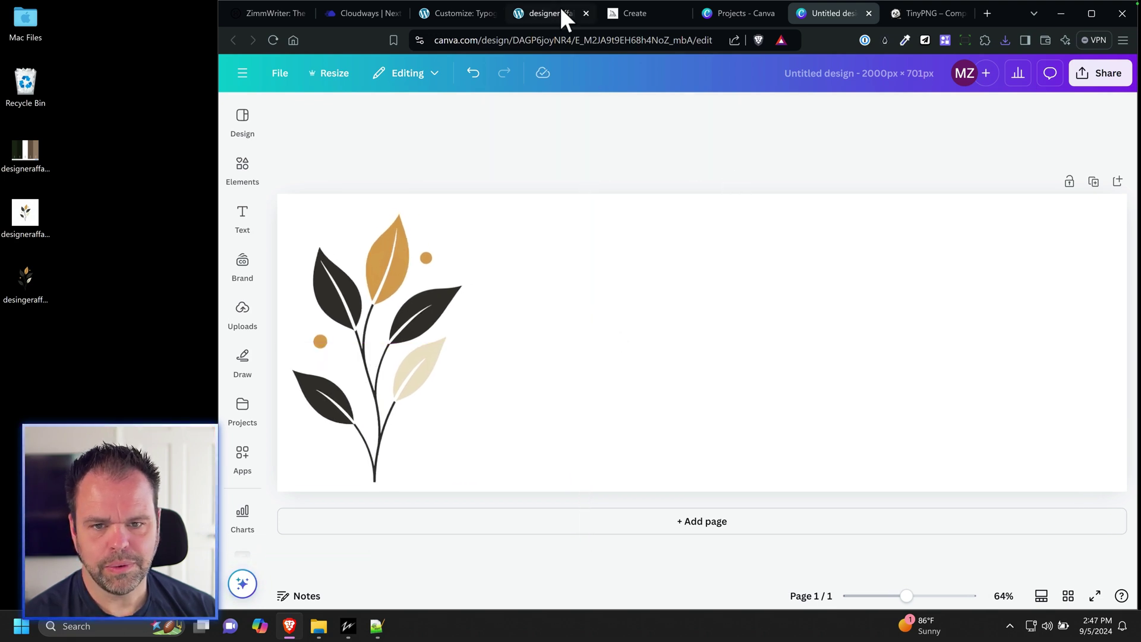
Switch to the WordPress customizer and check which heading font the typography settings use.
left_click(455, 13)
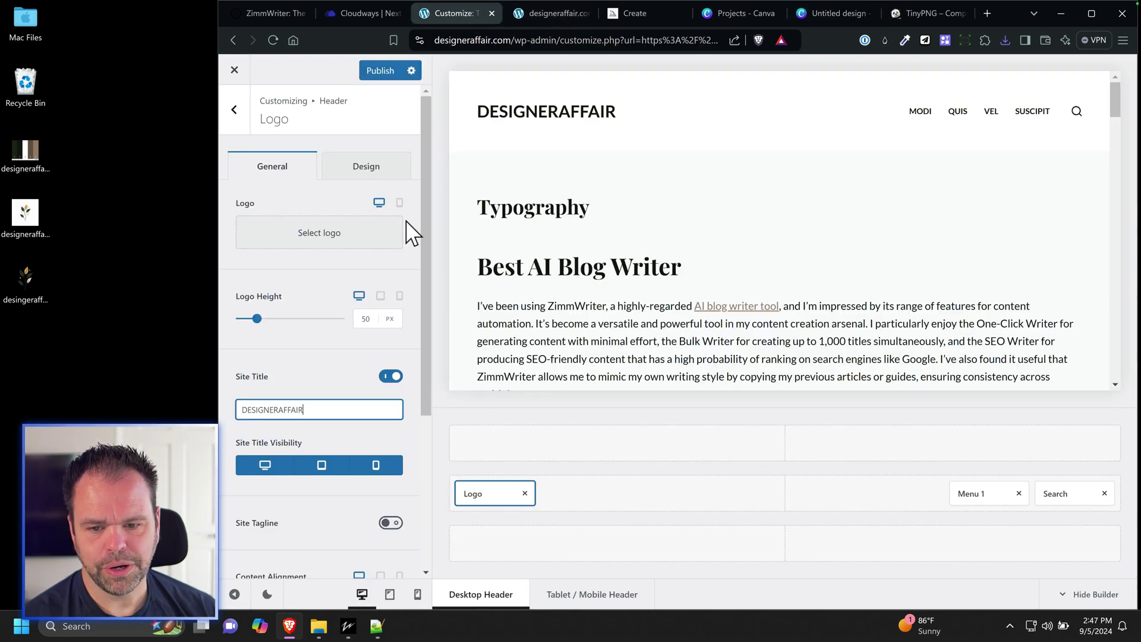
left_click(586, 216)
left_click(234, 113)
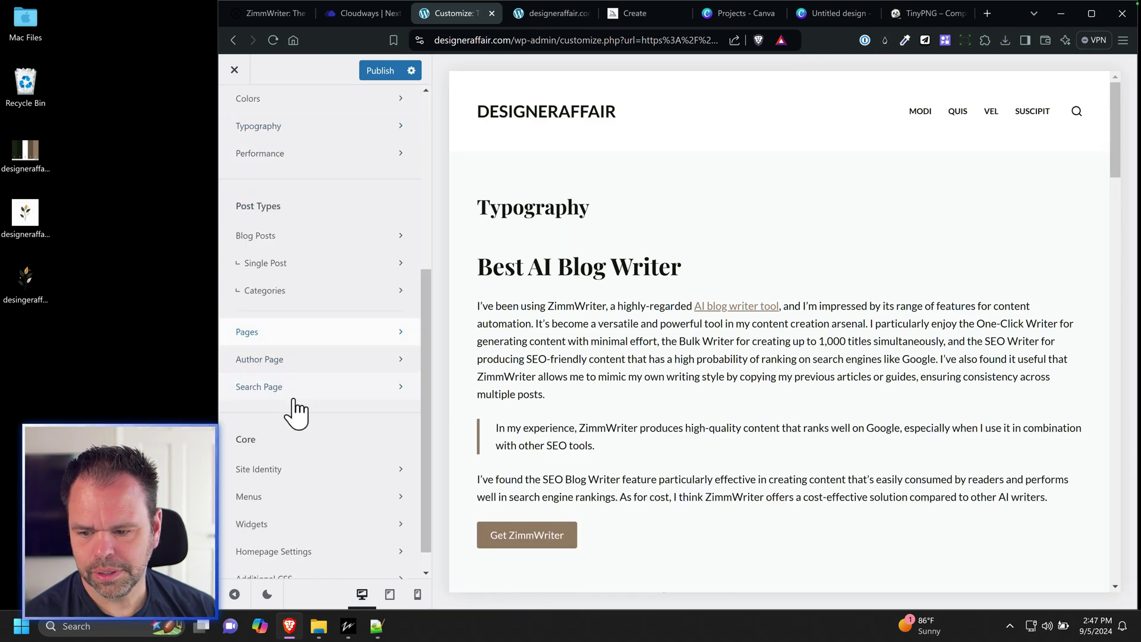
scroll(297, 393, "up", 5)
left_click(284, 429)
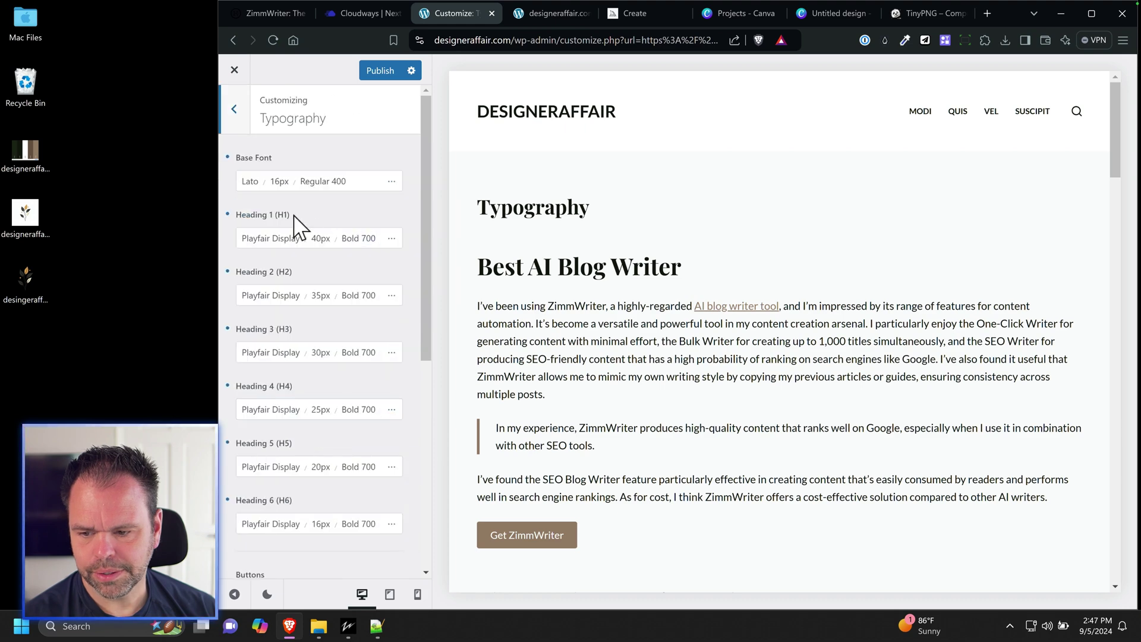
Return to the Canva design, add a heading text and set its font to Playfair Display.
left_click(816, 12)
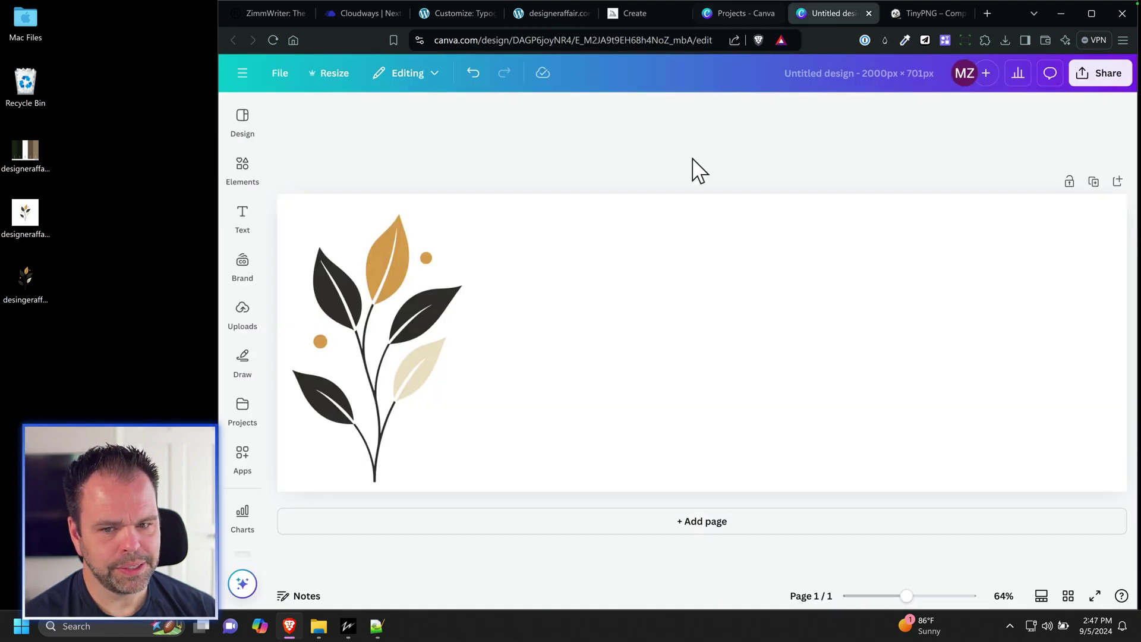
left_click(241, 223)
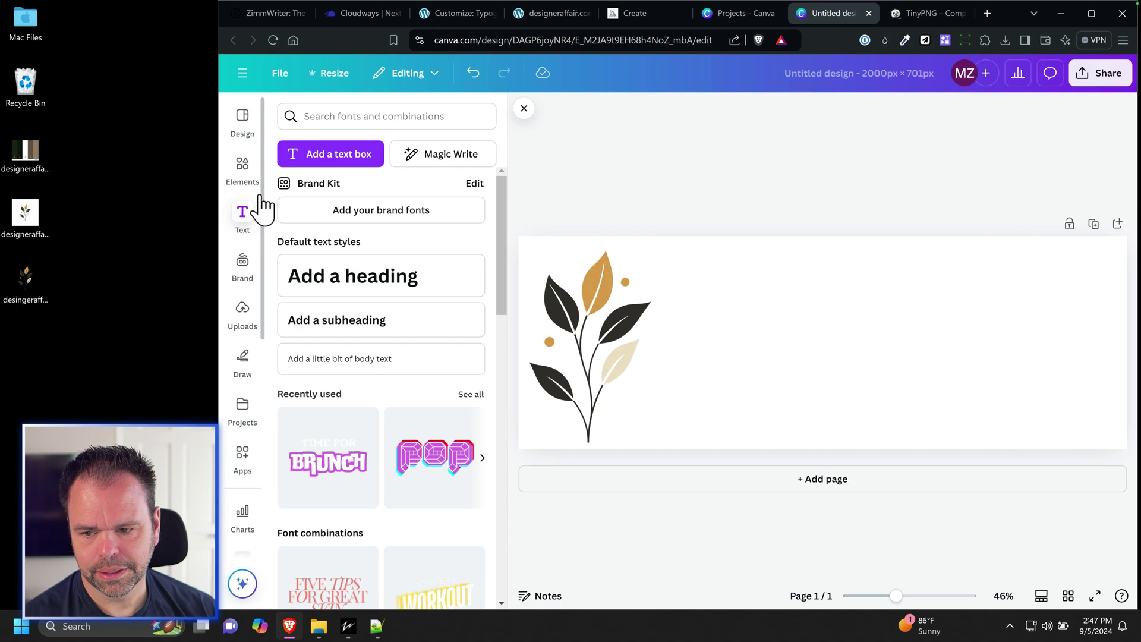
left_click(373, 280)
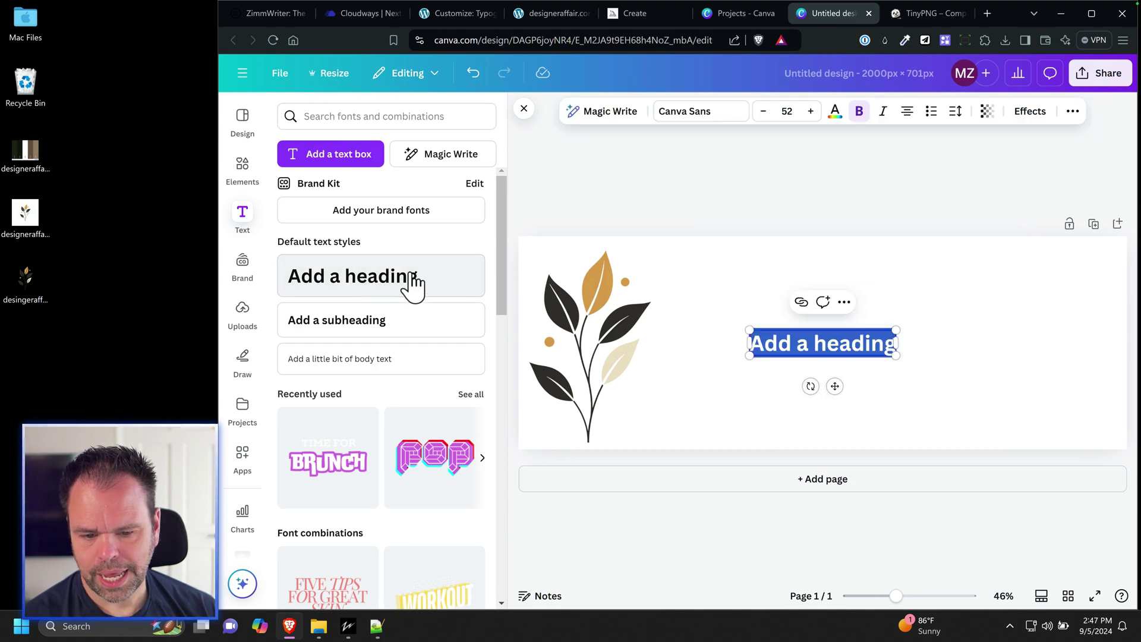
left_click(706, 115)
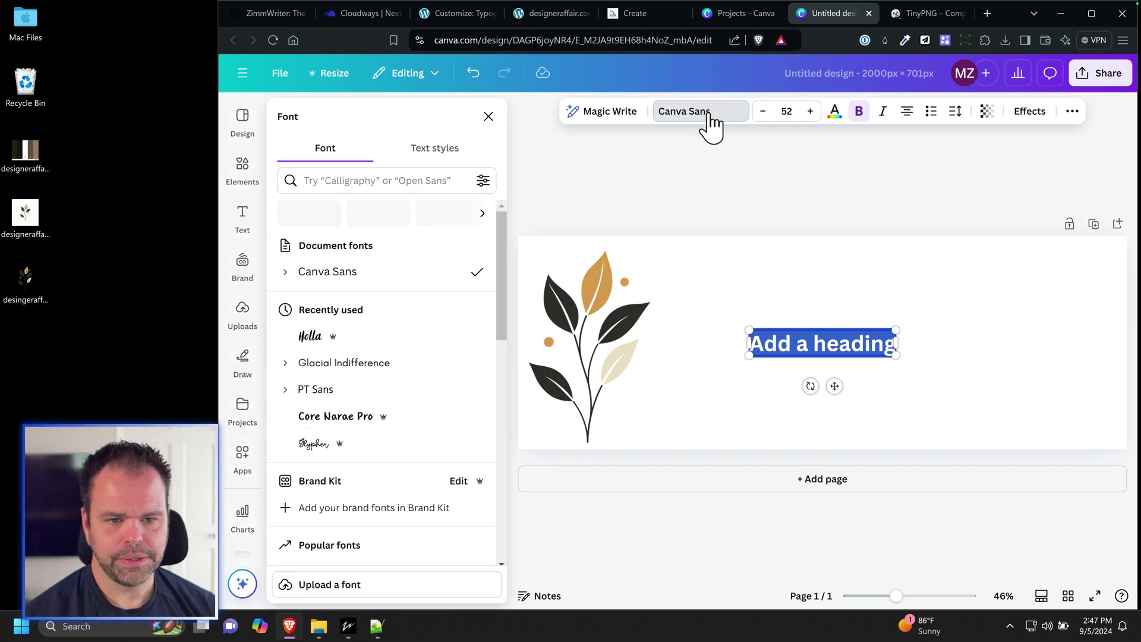
left_click(377, 182)
type("playfair")
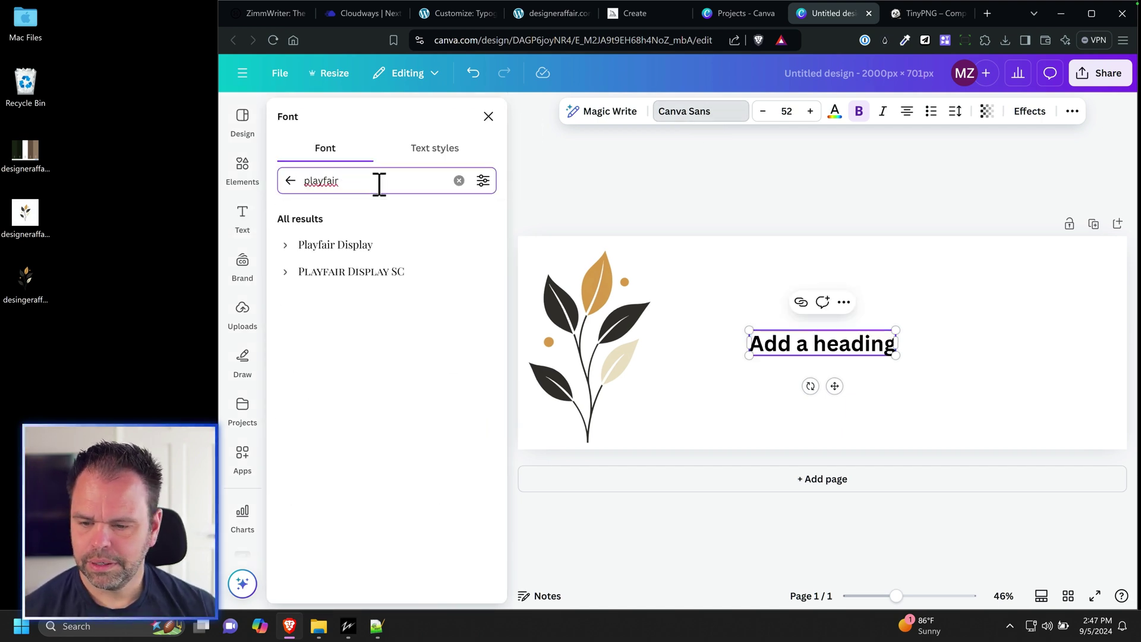
left_click(368, 246)
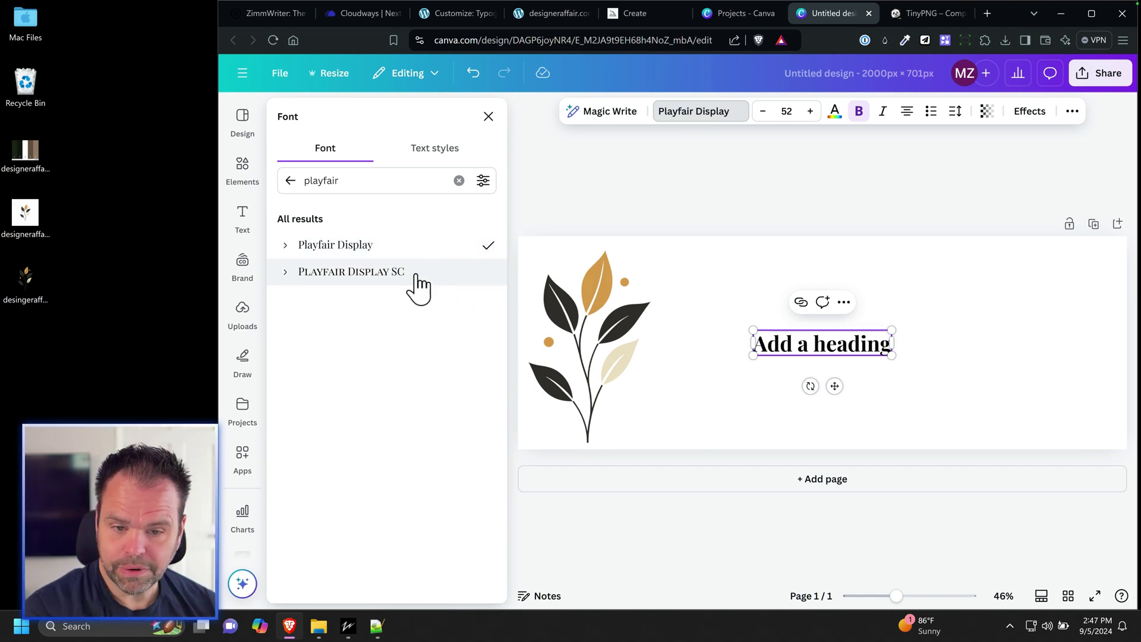
Change the heading's font to Playfair Display SC and replace its text with "designeraffair".
left_click(380, 277)
type("designera")
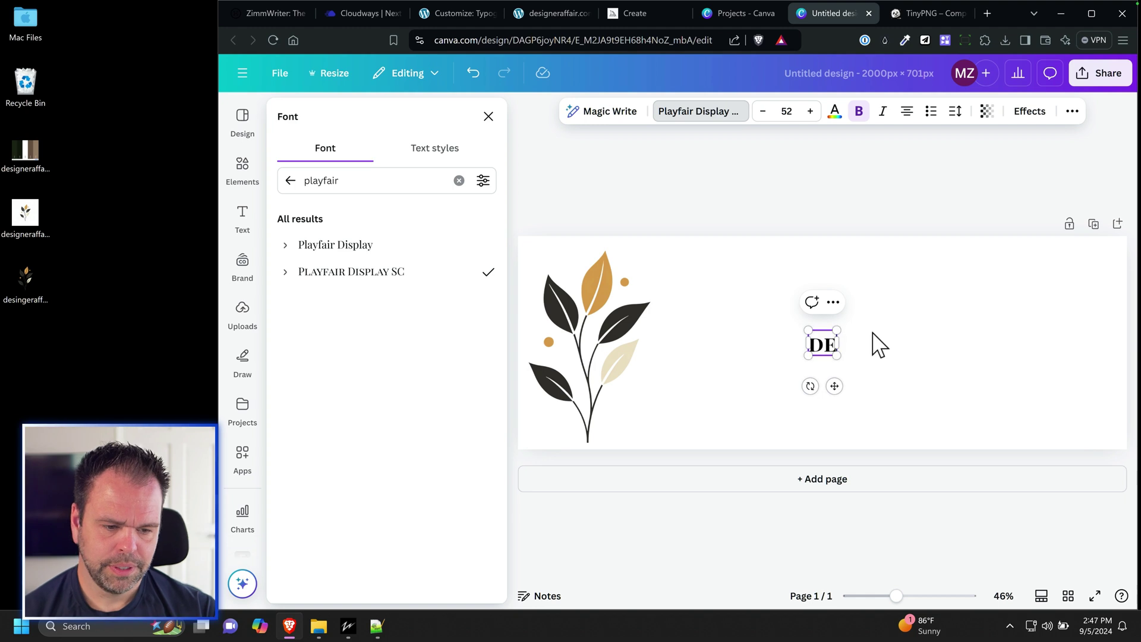
type("ffair.com")
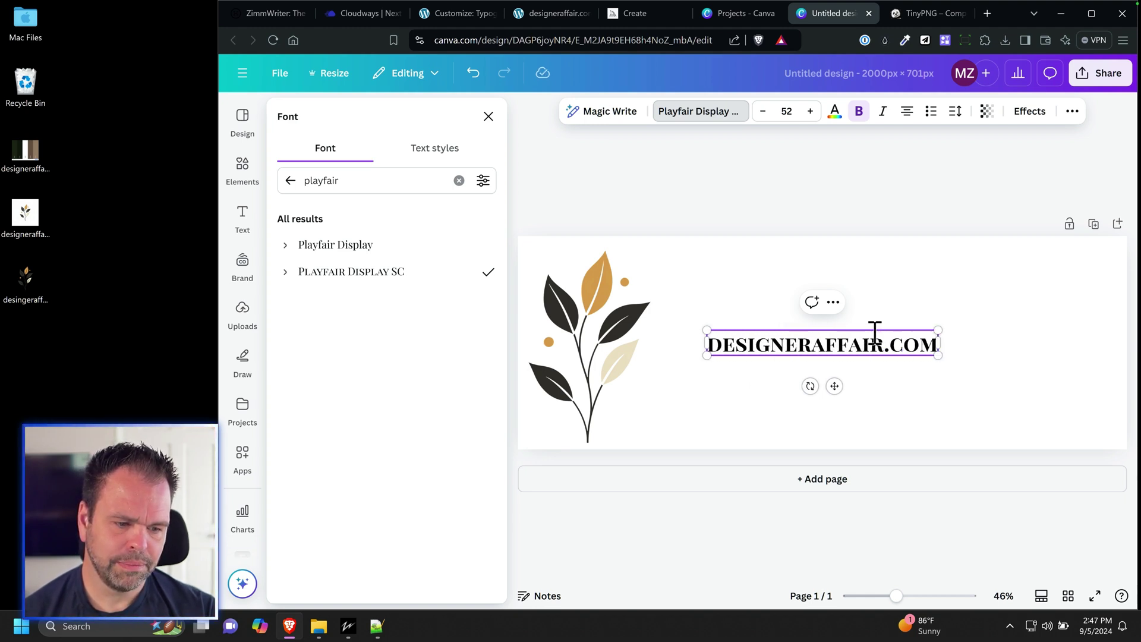
key("BackSpace")
key("BackSpace")
key("BackSpace")
key("BackSpace")
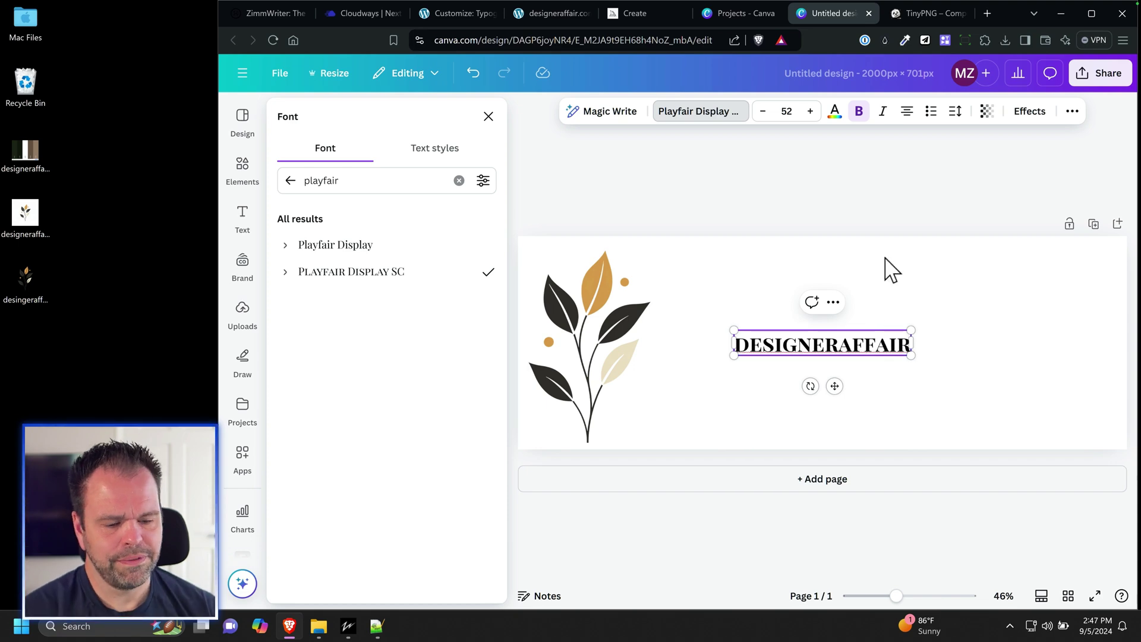
key("Escape")
Position the heading beside the leaf logo and enlarge it to about 1,460 px wide so it fills the remaining canvas.
left_click(803, 323)
left_click(744, 343)
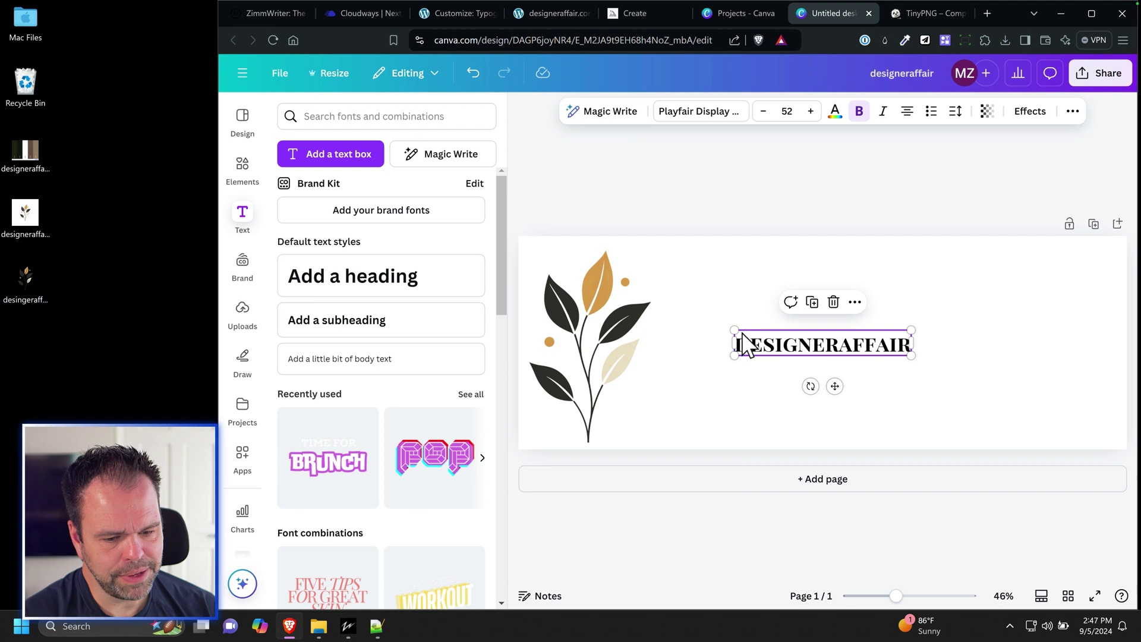
left_click_drag(734, 330, 657, 319)
left_click_drag(913, 358, 1090, 466)
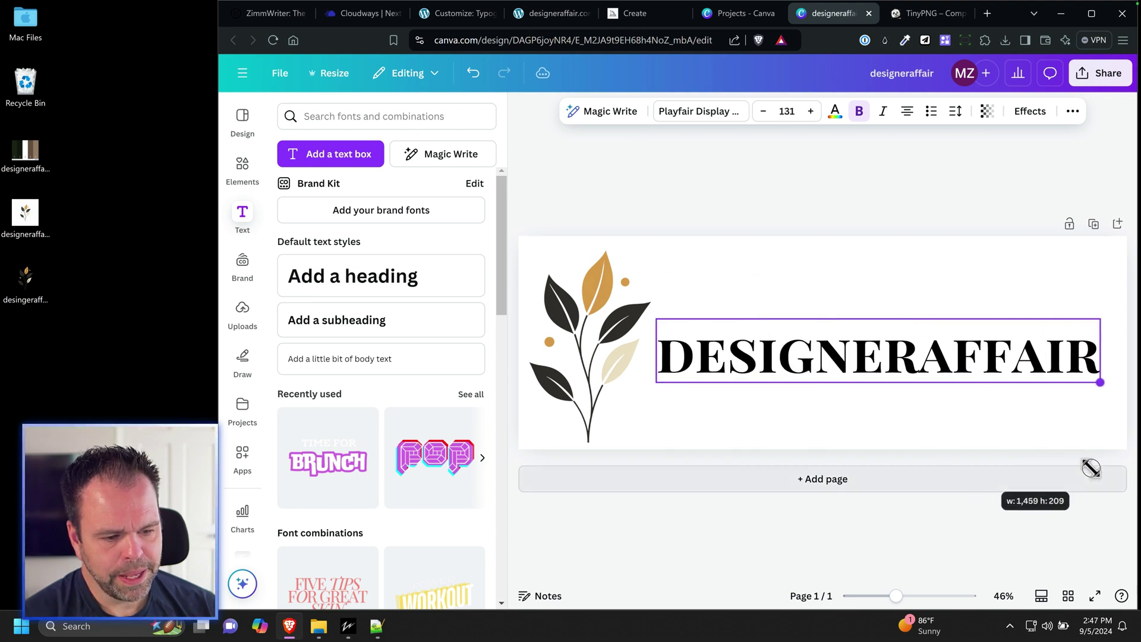
left_click(949, 174)
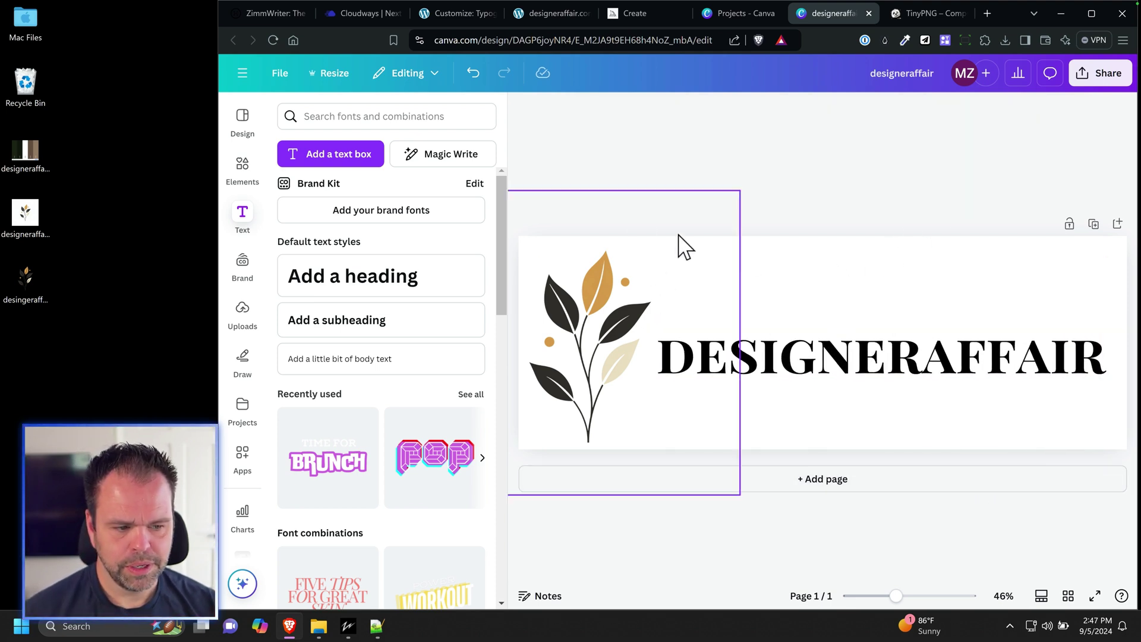
scroll(784, 234, "down", 2)
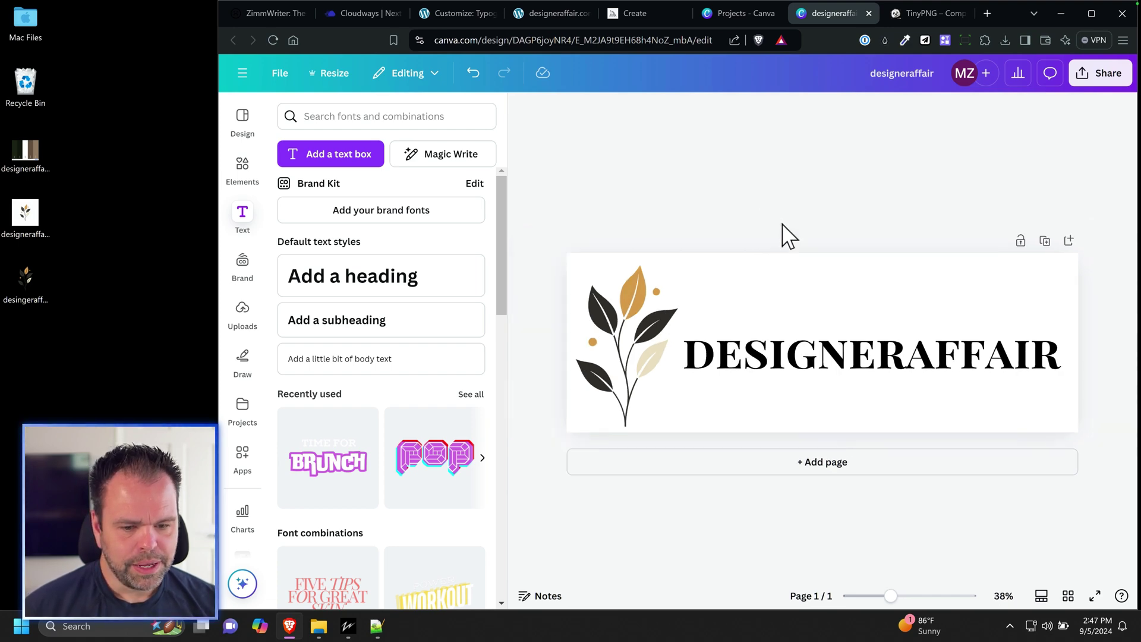
left_click_drag(890, 596, 885, 597)
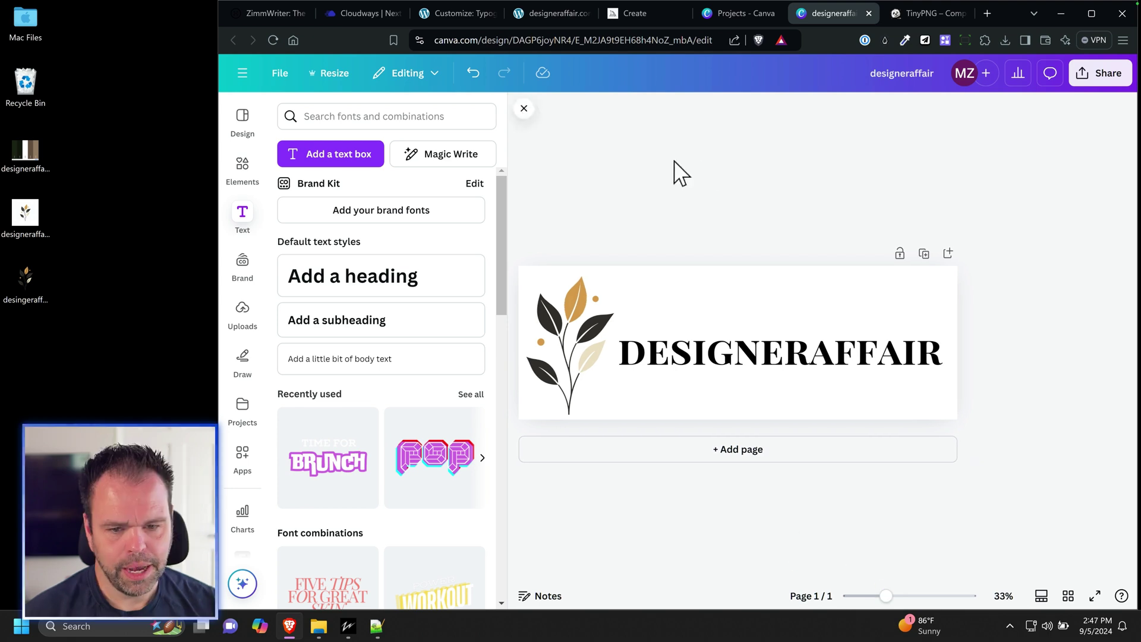
Change the font of the site name text to Playfair Display.
double_click(822, 366)
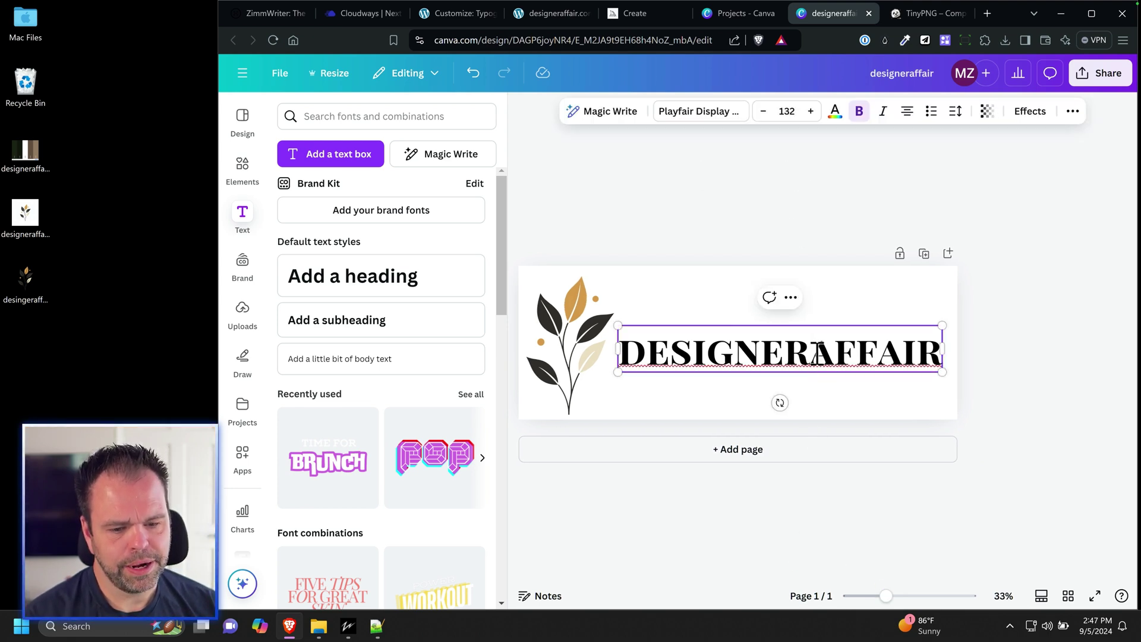
left_click(728, 116)
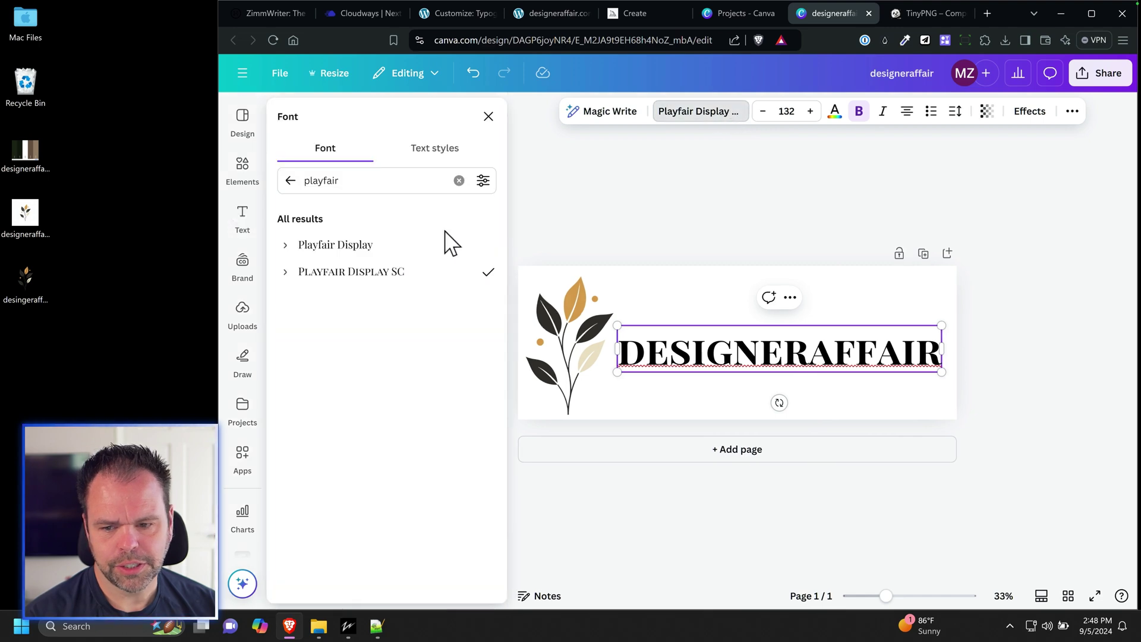
left_click(374, 247)
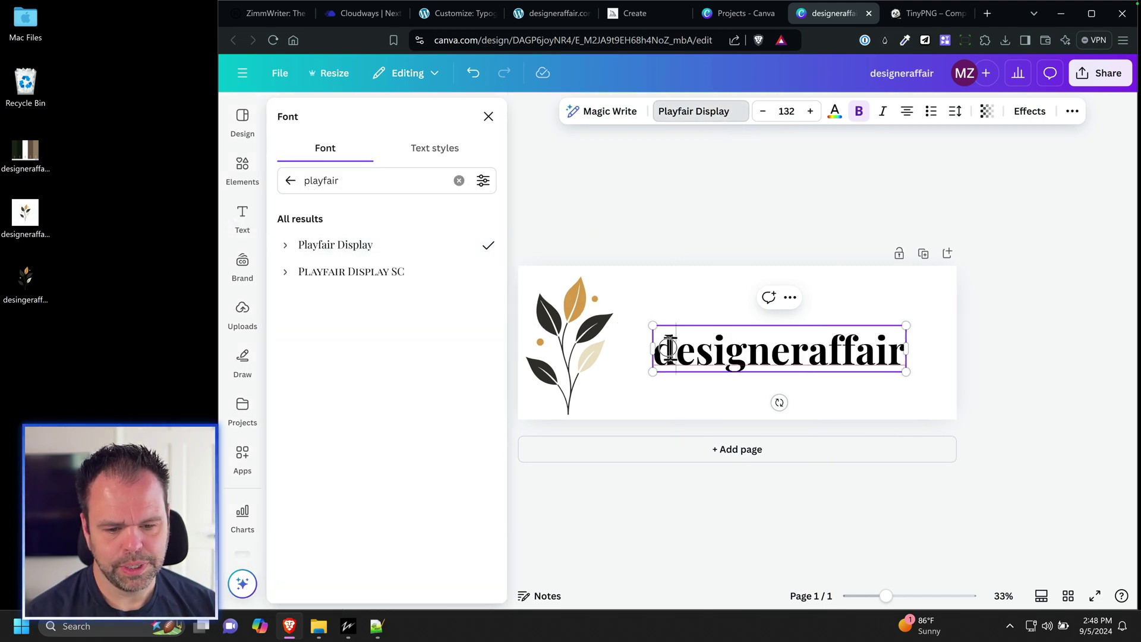
Capitalize the site name text as "DesignerAffair".
left_click_drag(670, 349, 660, 350)
type("d")
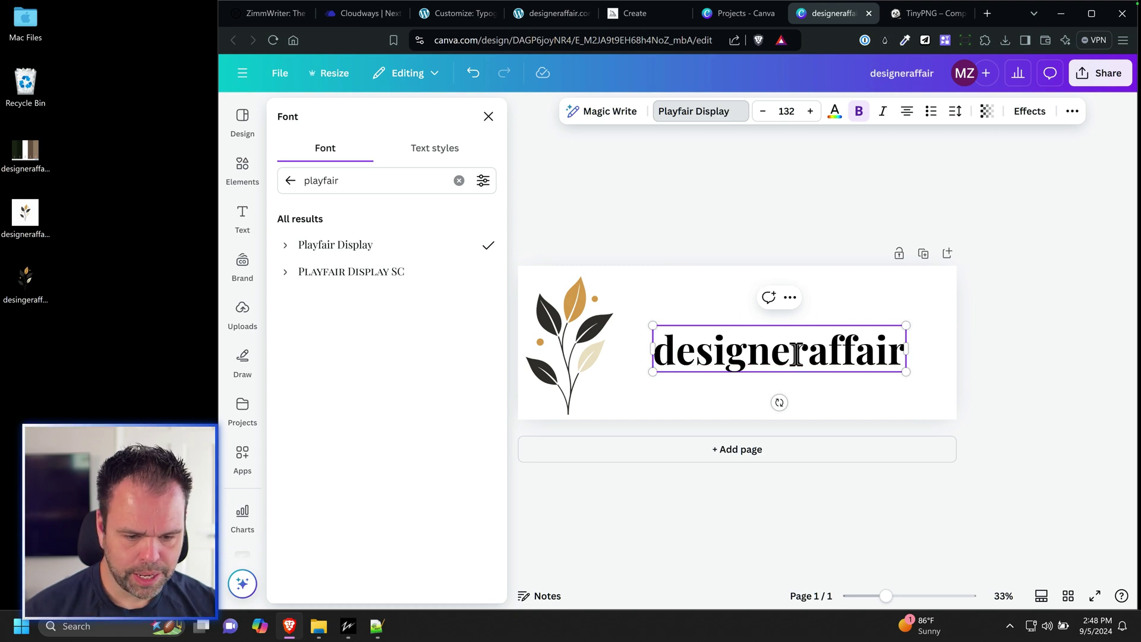
type("D")
left_click_drag(691, 351, 652, 355)
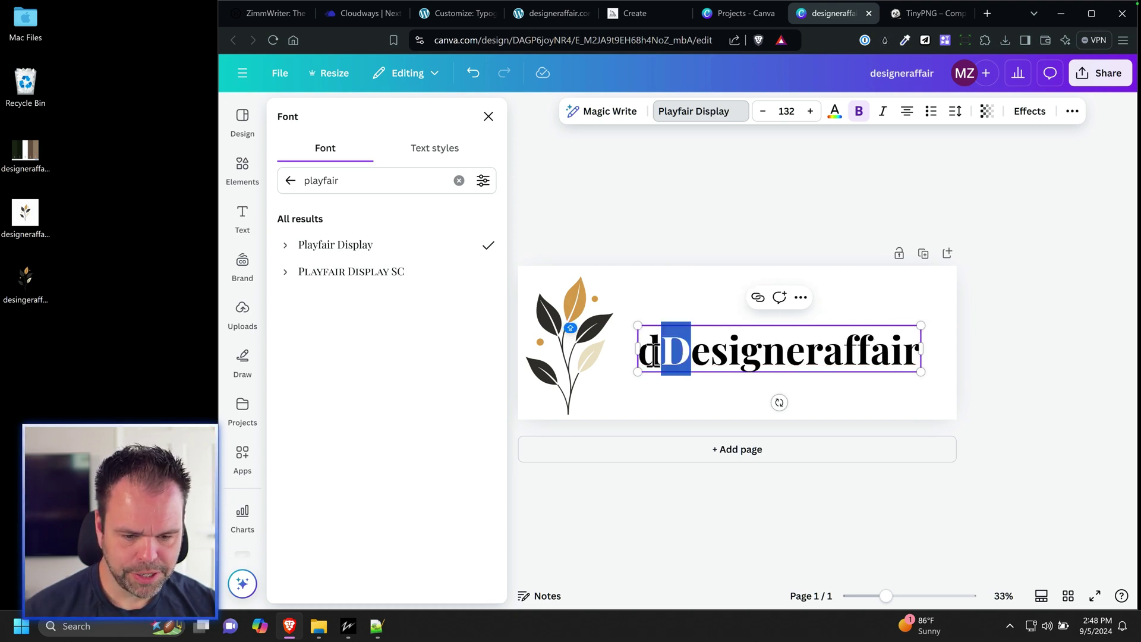
left_click(647, 350)
key("BackSpace")
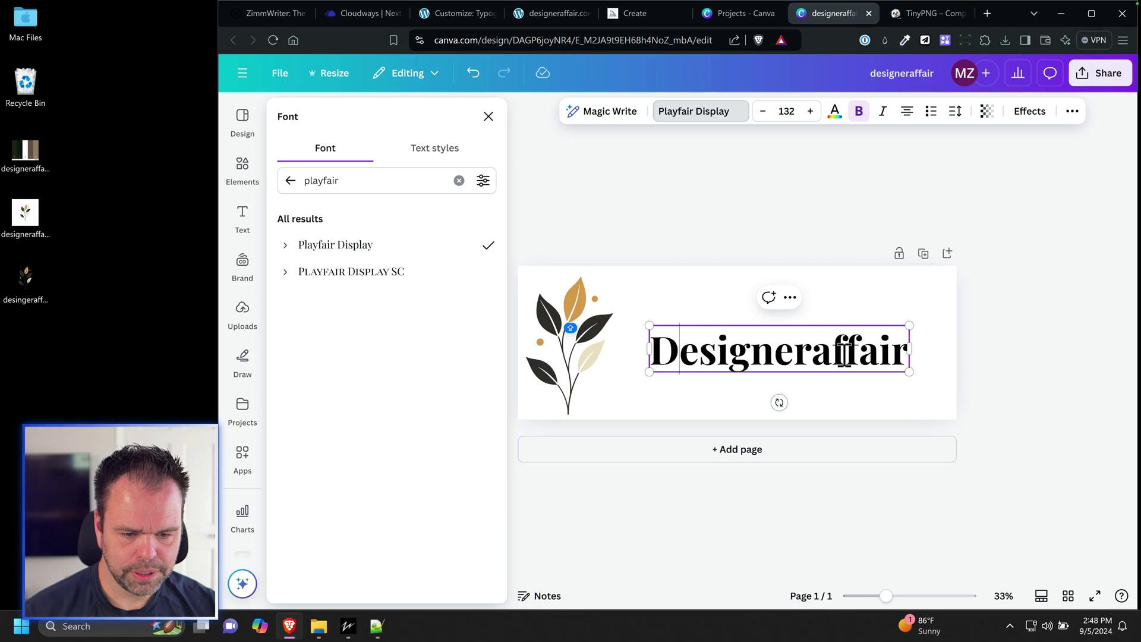
key("BackSpace")
type("A")
key("Escape")
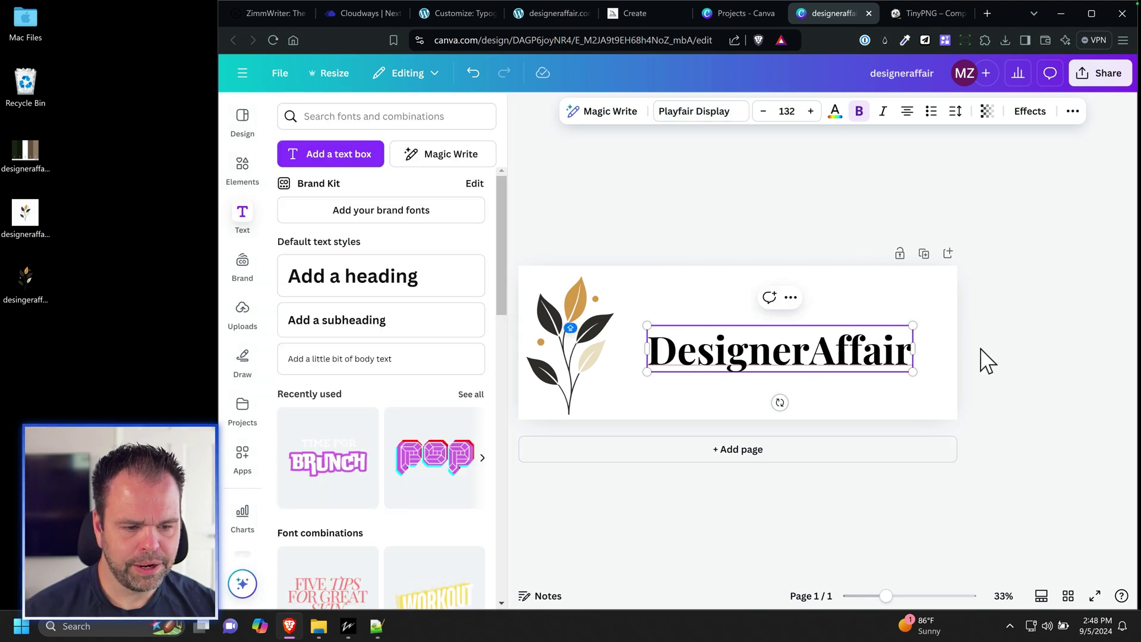
Enlarge the site name text to font size 157 and center it in the space beside the leaf.
left_click_drag(914, 379, 952, 411)
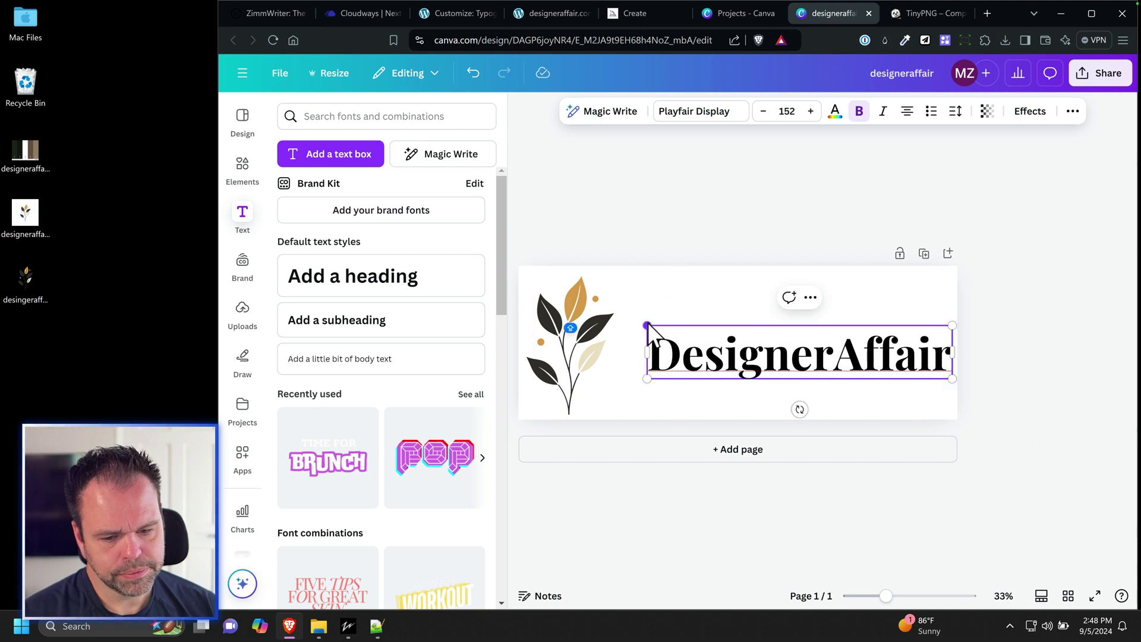
mouse_move(648, 328)
left_mouse_down()
mouse_move(620, 310)
mouse_move(638, 324)
left_mouse_up()
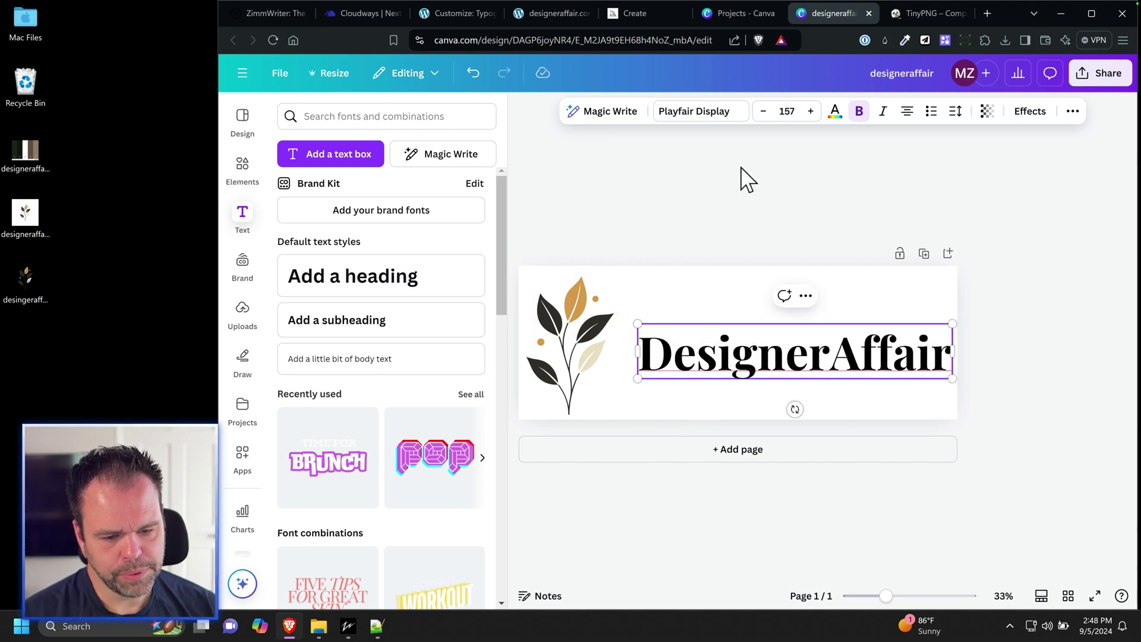
mouse_move(811, 369)
left_mouse_down()
mouse_move(795, 375)
mouse_move(797, 364)
left_mouse_up()
left_click(801, 255)
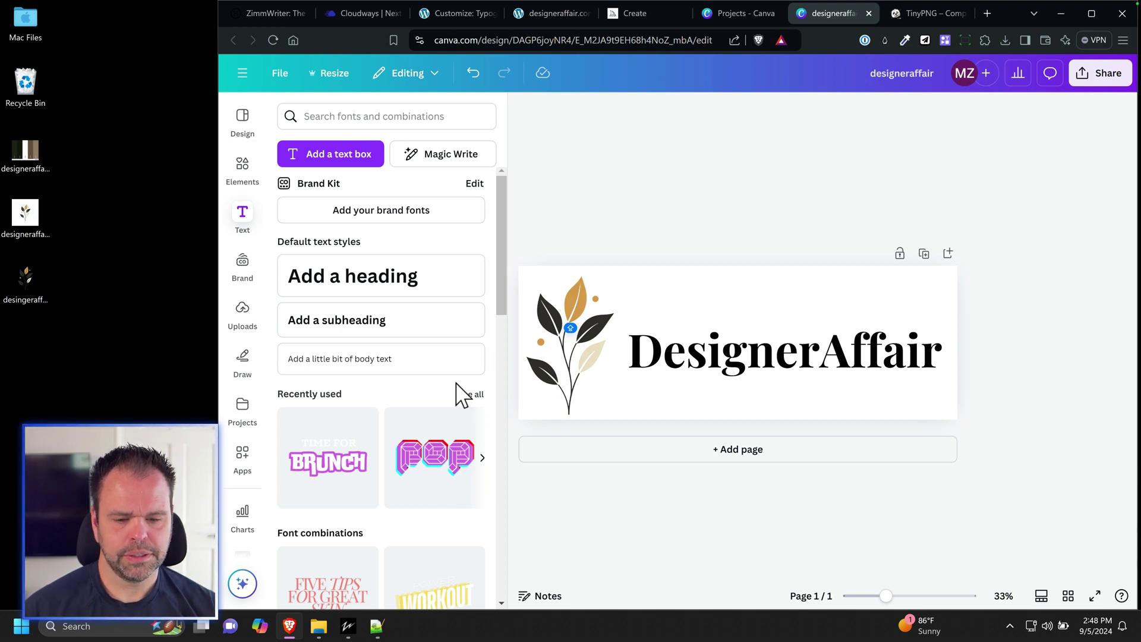
Shrink the leaf graphic, enlarge the site name to font size 163, and align both side by side in the canvas's vertical middle.
left_click(588, 373)
left_click_drag(678, 233, 620, 281)
left_click_drag(554, 395, 568, 376)
left_click(695, 363)
mouse_move(627, 321)
left_mouse_down()
mouse_move(581, 305)
mouse_move(614, 320)
left_mouse_up()
left_click(626, 301)
left_click_drag(709, 358, 704, 360)
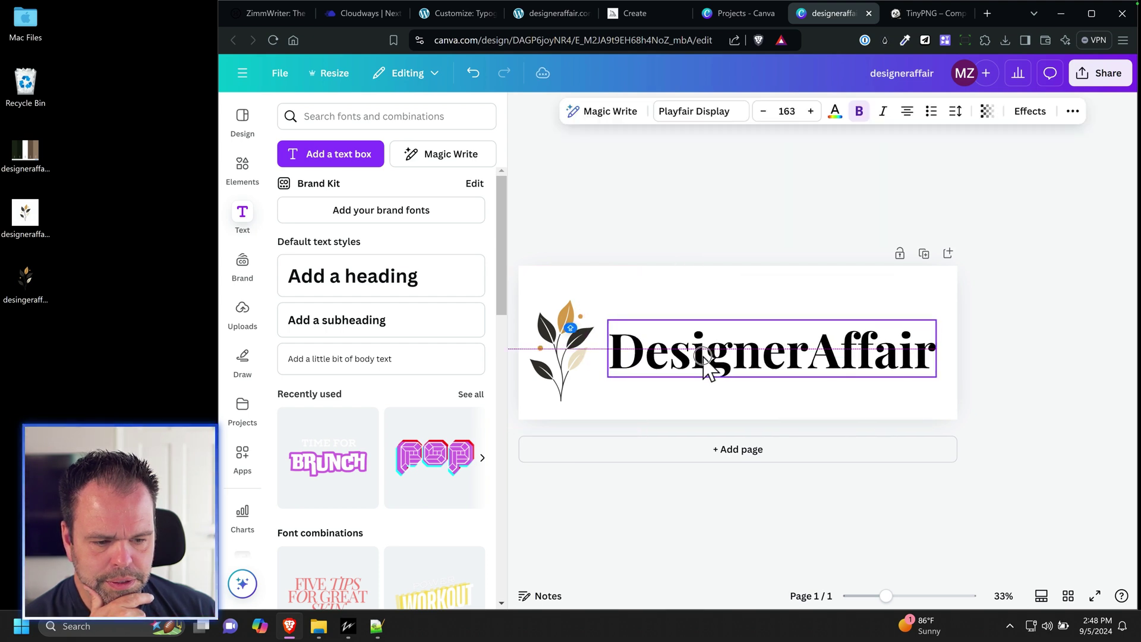
left_click(743, 240)
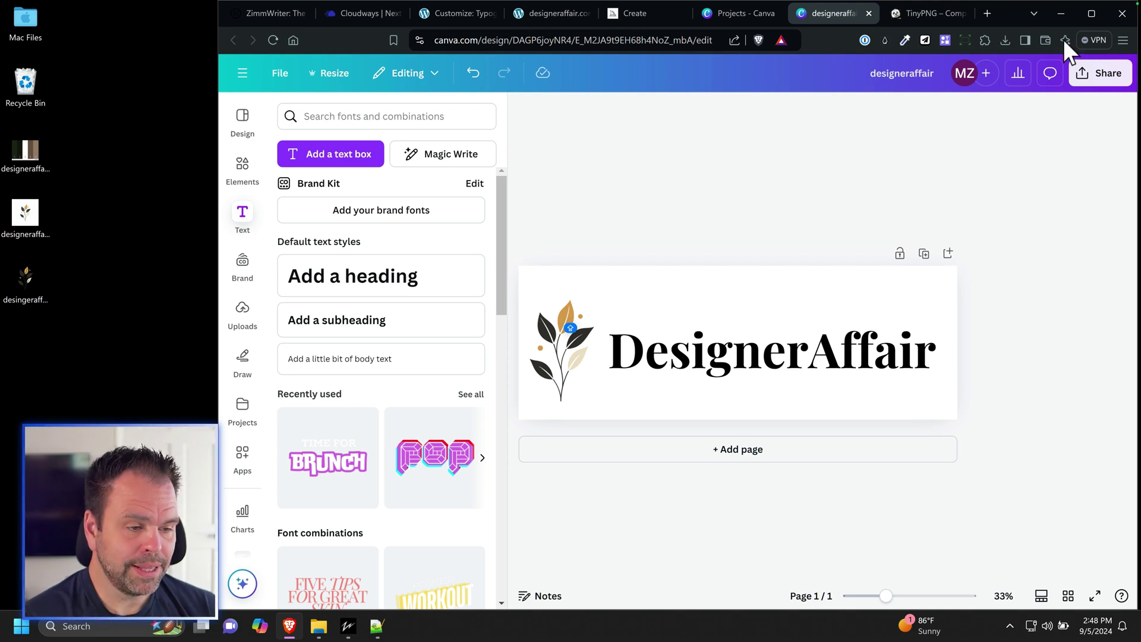
Download the logo design as a 2,000 × 701 px PNG with a transparent background.
left_click(1101, 76)
left_click(940, 426)
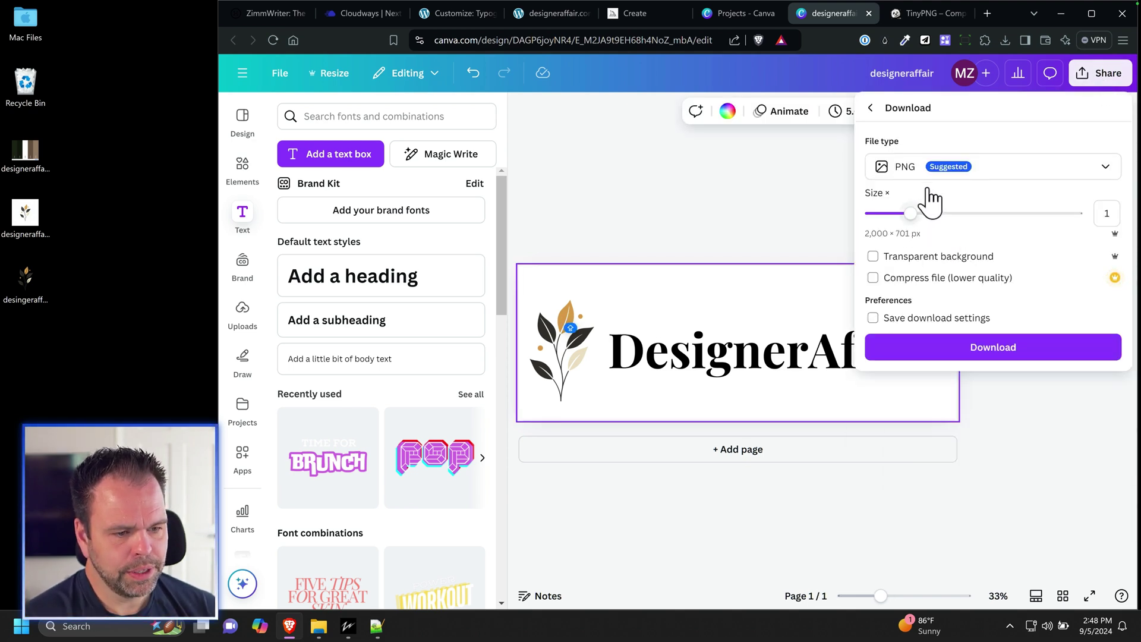
left_click(935, 259)
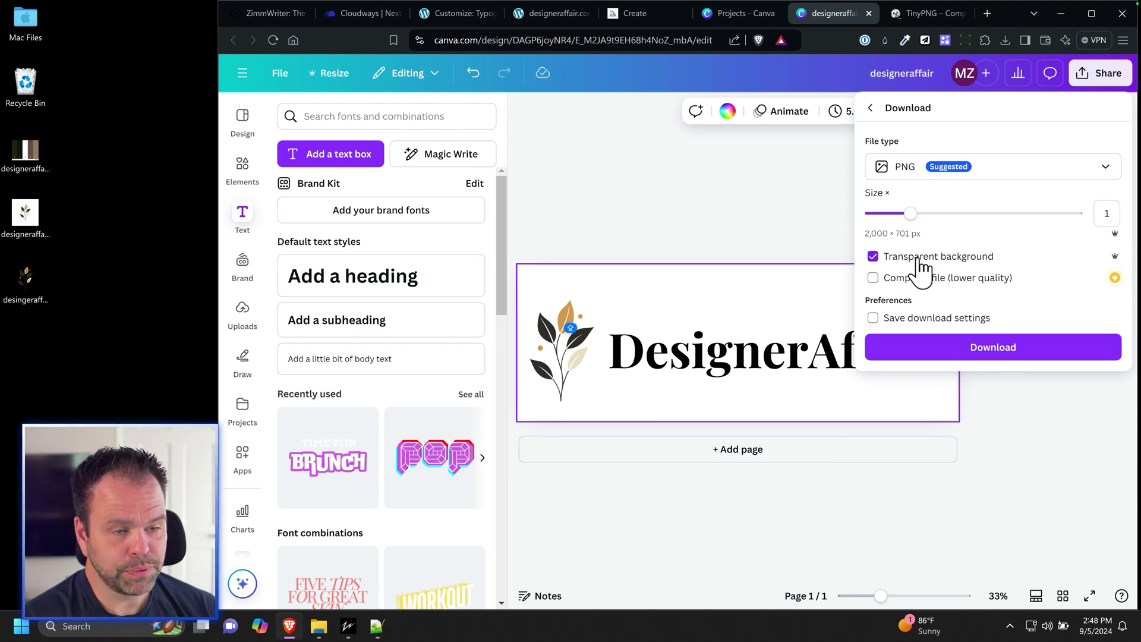
left_click(986, 351)
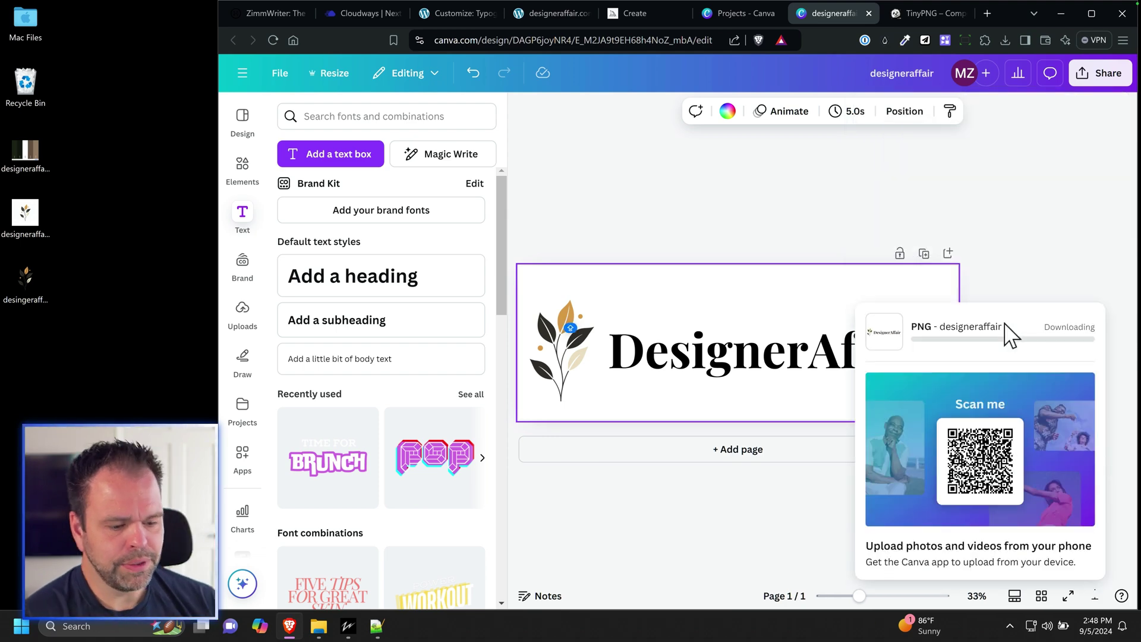
Compress designeraffair_logo.png on TinyPNG and save the optimized PNG to the desktop.
left_click(900, 16)
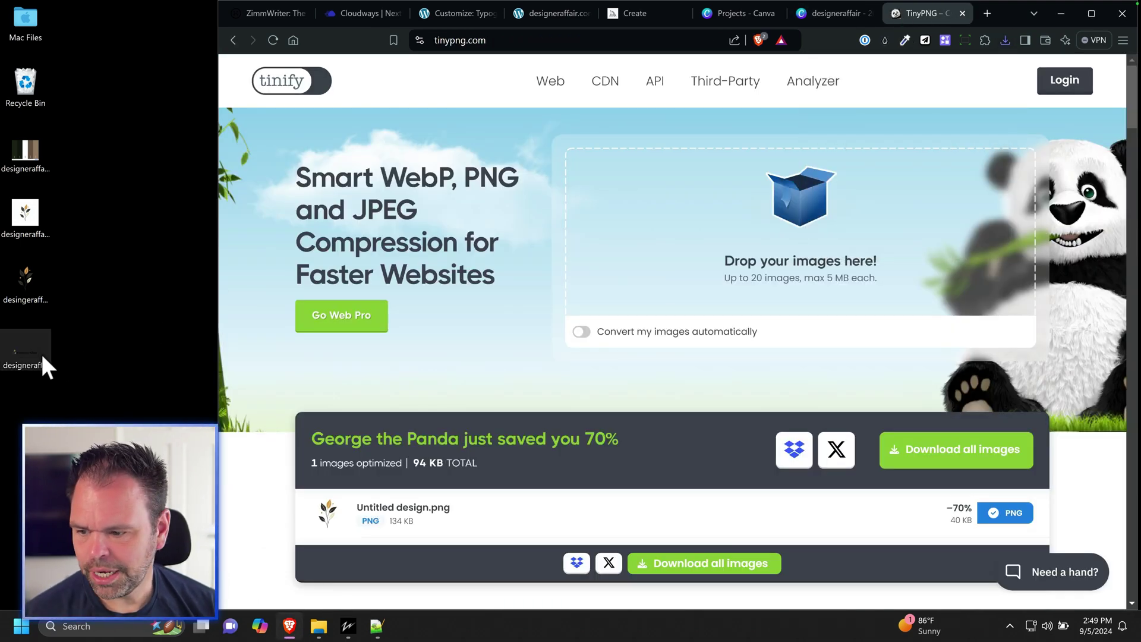
left_click_drag(26, 357, 747, 250)
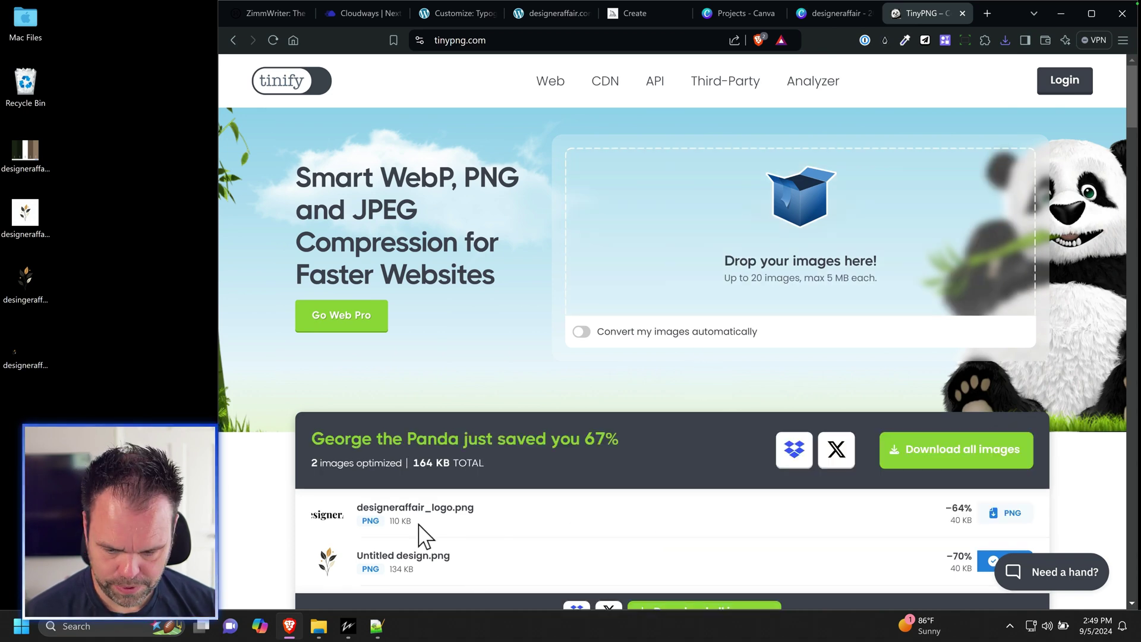
left_click(1010, 514)
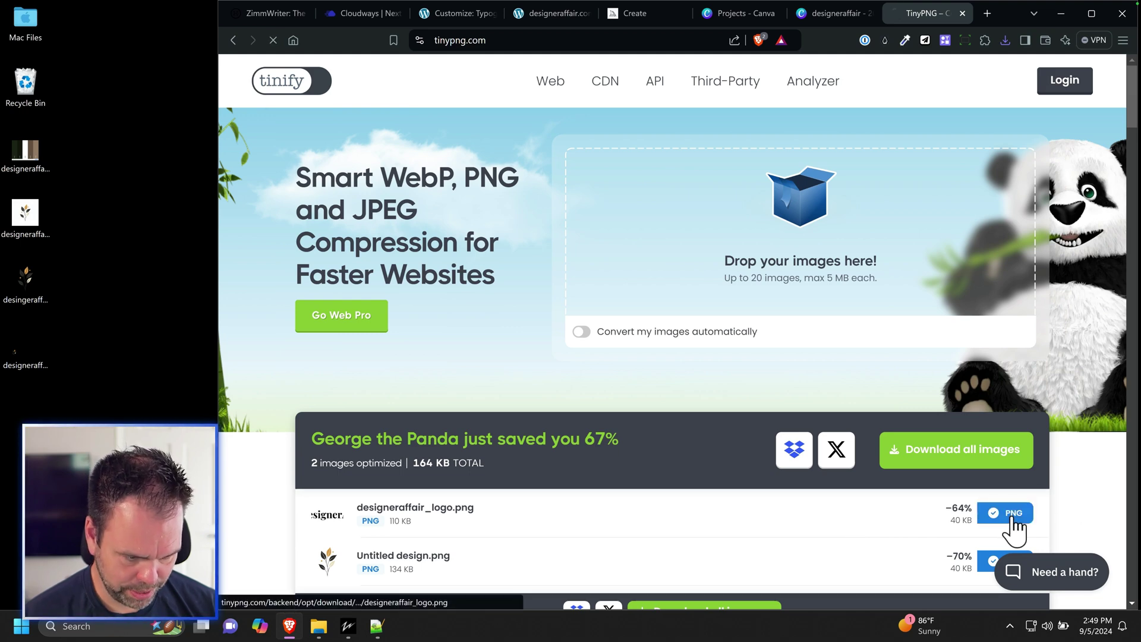
left_click_drag(98, 382, 99, 384)
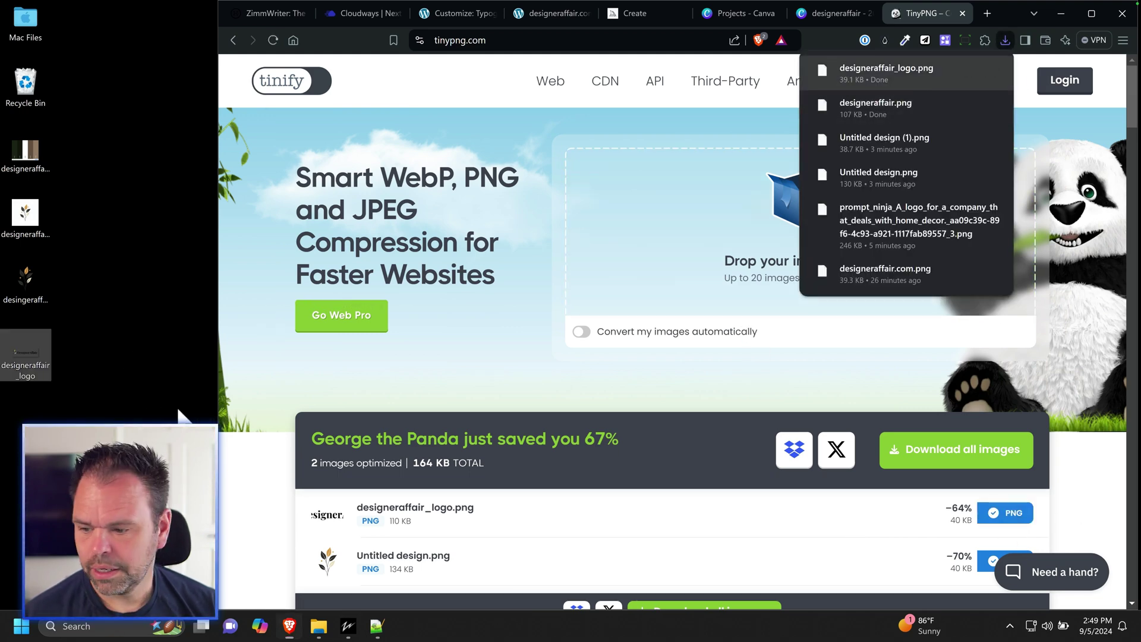
left_click(233, 335)
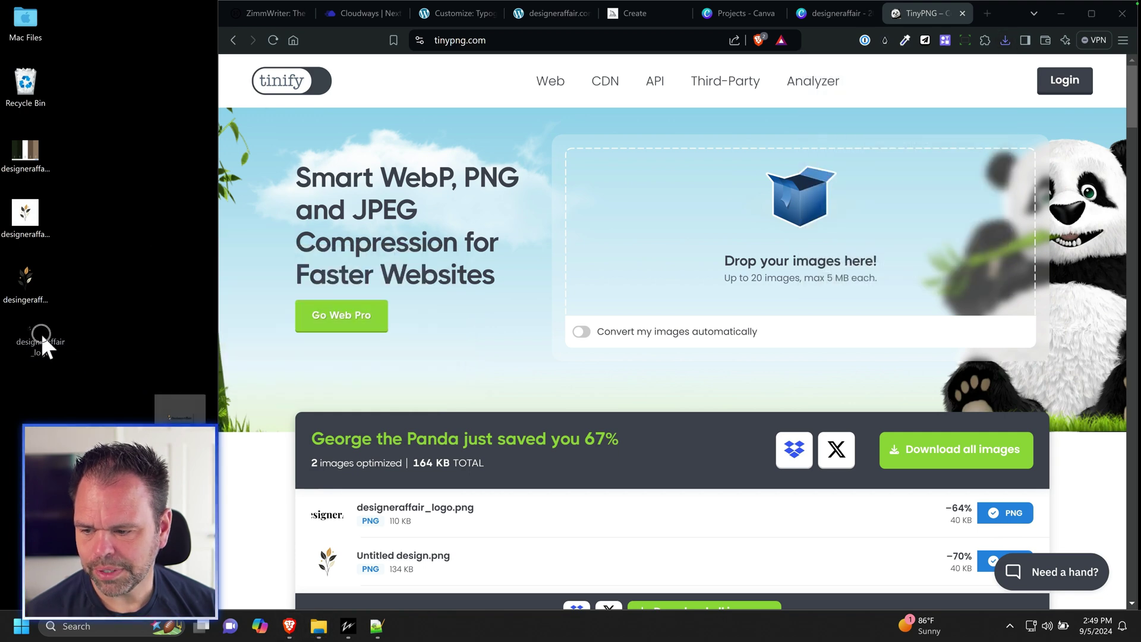
In the WordPress Customizer, upload the compressed designeraffair_logo.png and set it as the header logo.
left_click(454, 14)
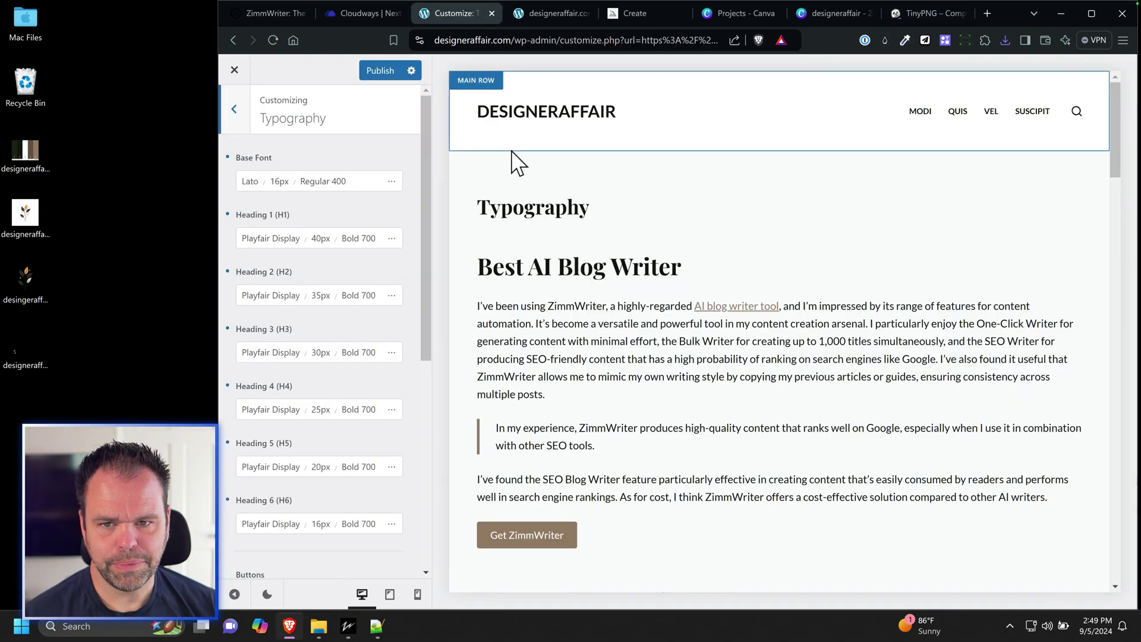
mouse_move(606, 113)
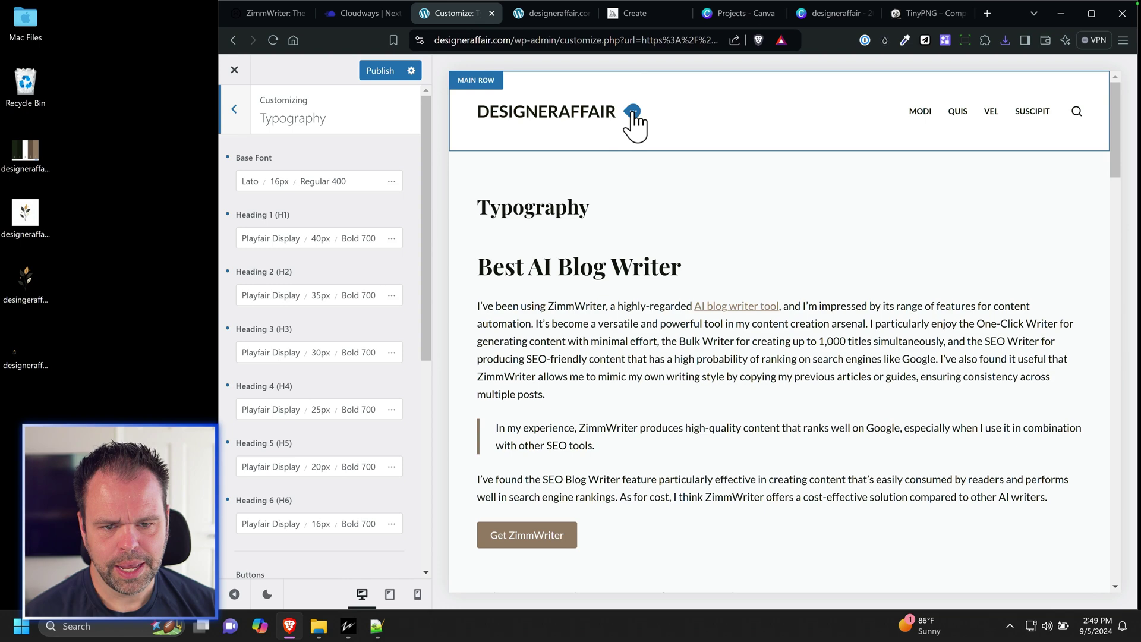
left_click(633, 111)
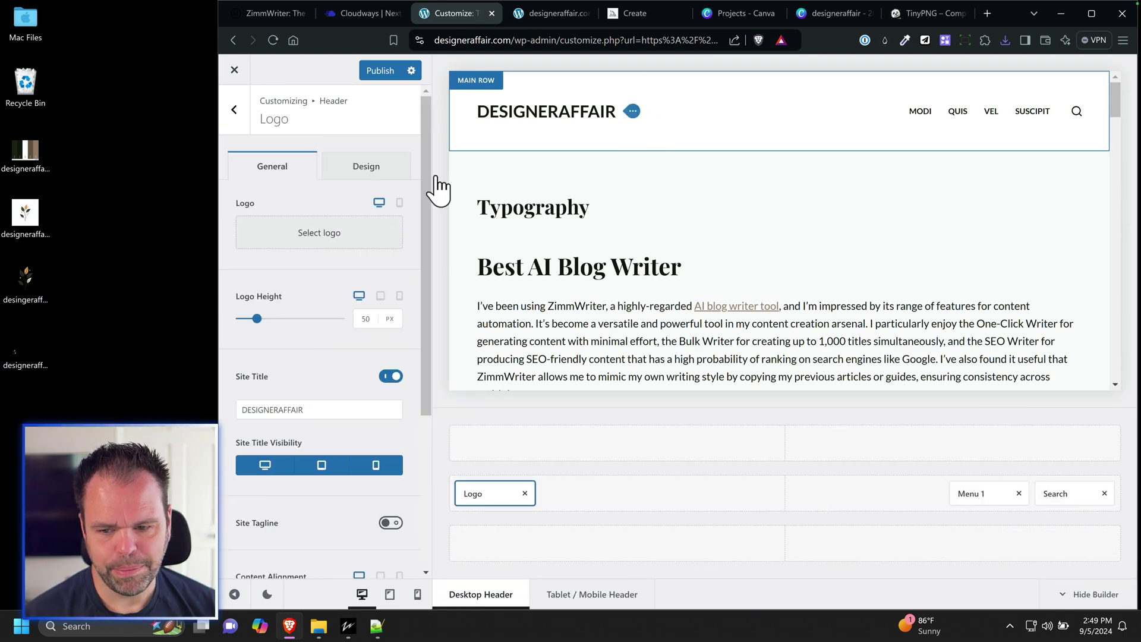
left_click(317, 240)
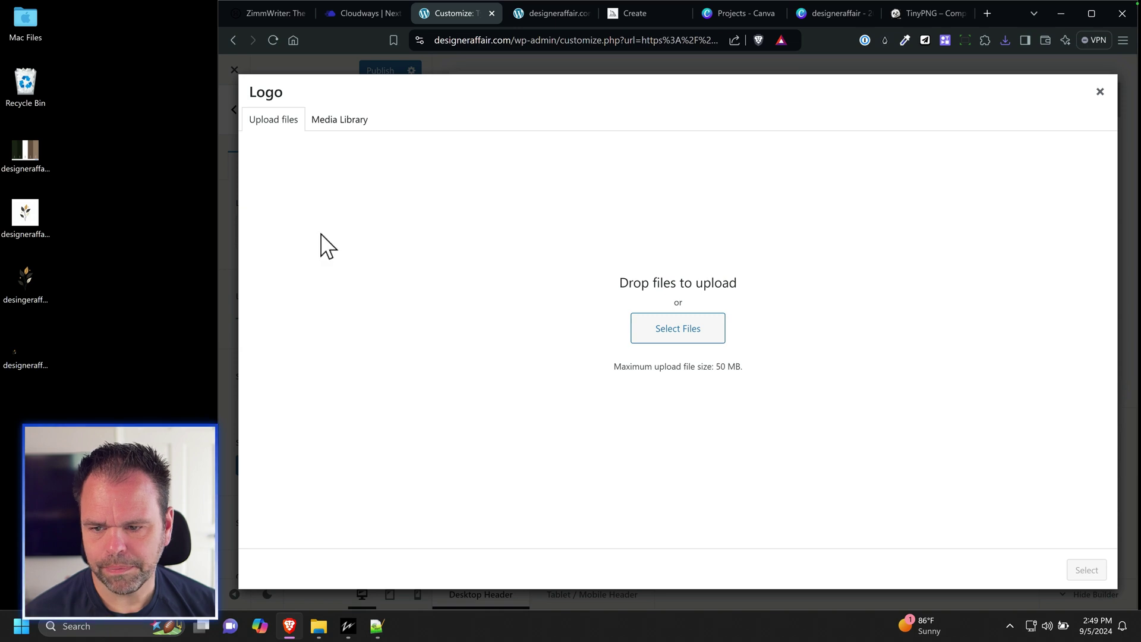
left_click(49, 371)
left_click(25, 281, "ctrl")
left_click_drag(25, 280, 510, 297)
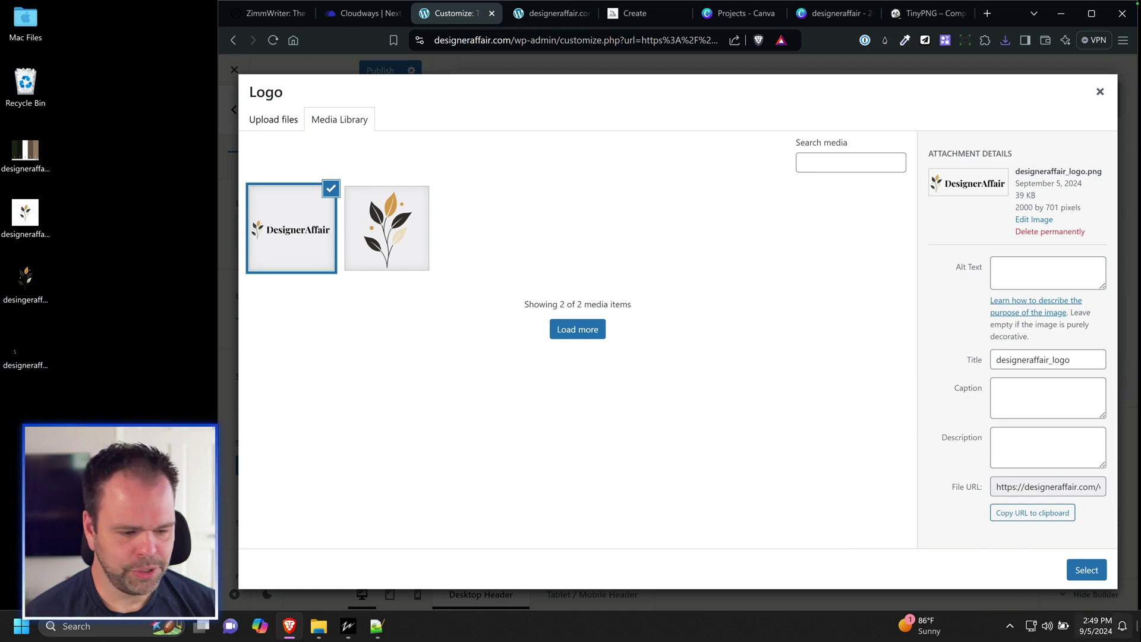
left_click(1087, 572)
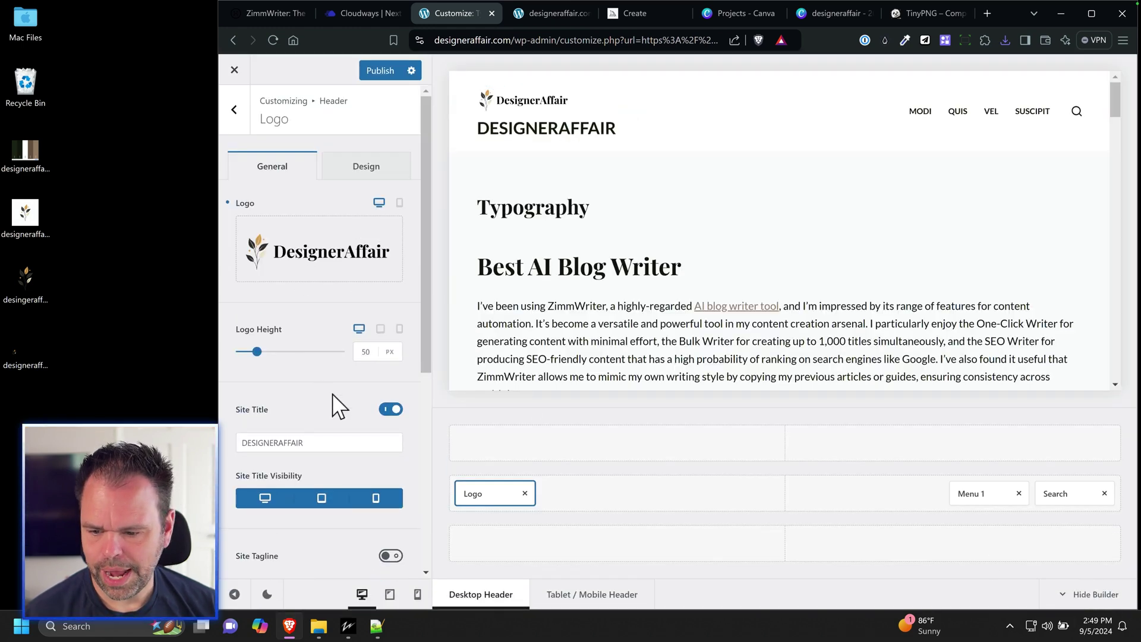
Hide the header's site title and set the desktop logo height to 85 px.
left_click(390, 410)
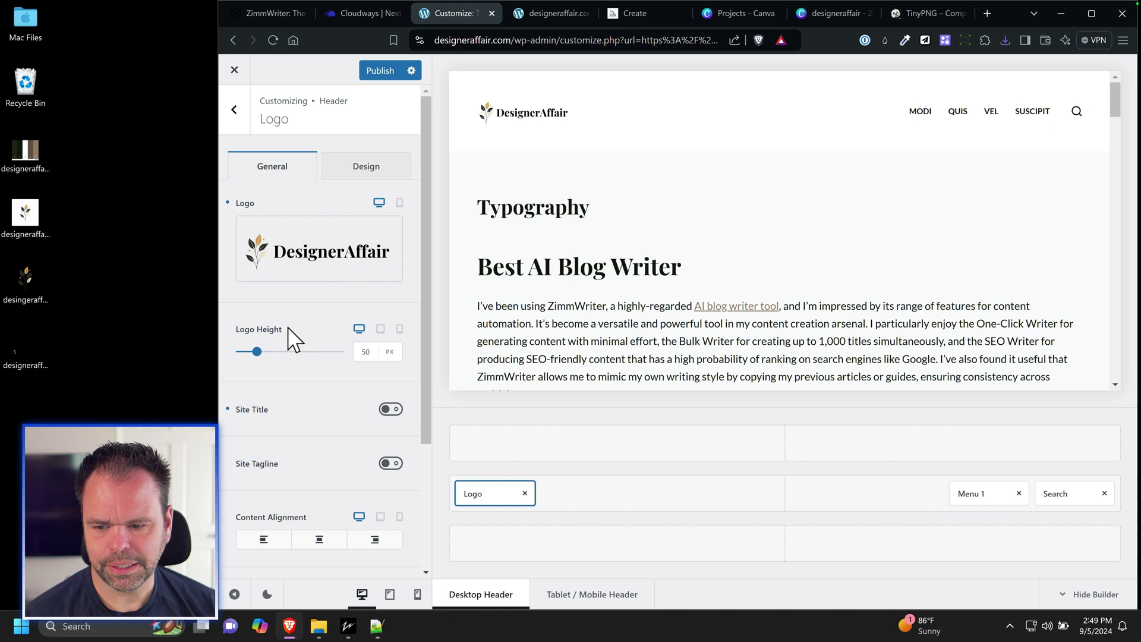
left_click_drag(257, 355, 264, 355)
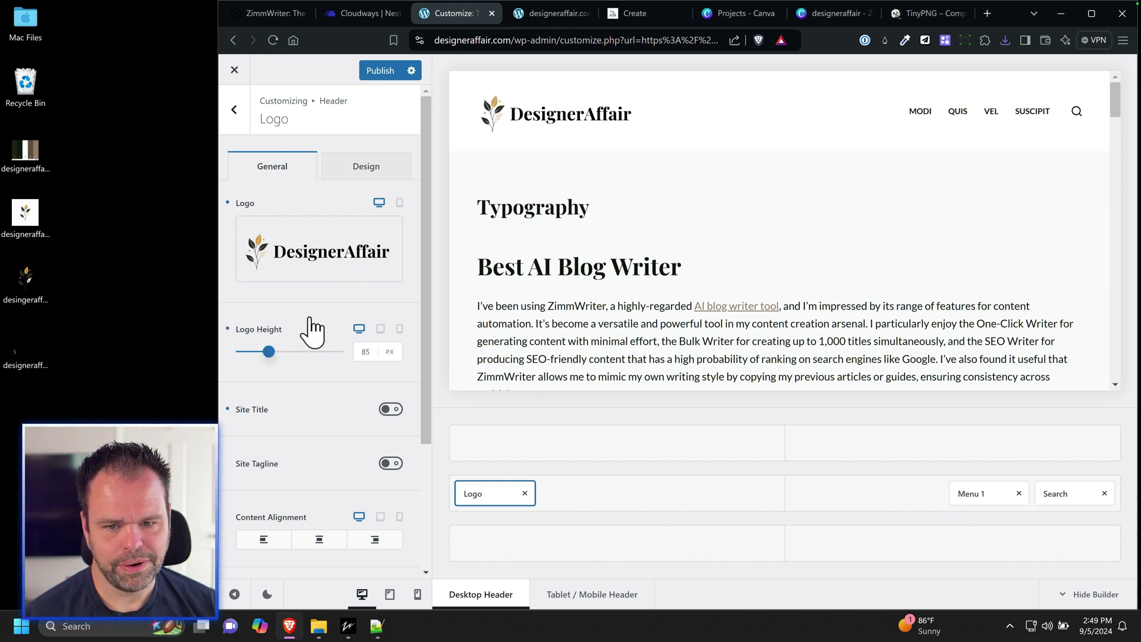
Check the header in the tablet preview, reduce the logo height for mobile, and return to the desktop preview.
left_click(389, 597)
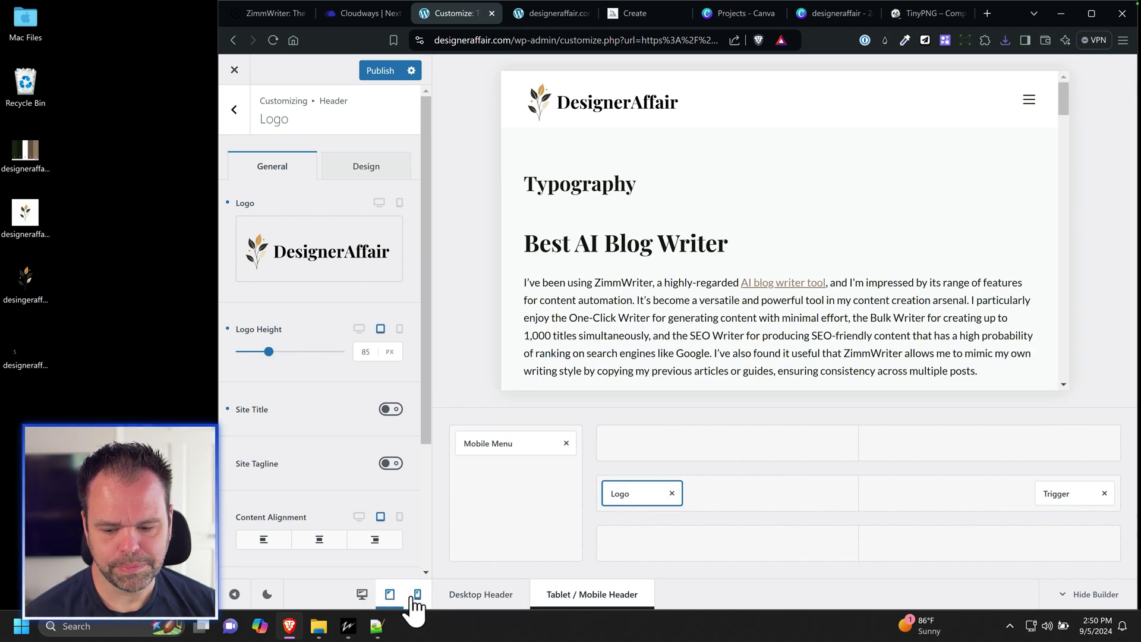
left_click(418, 595)
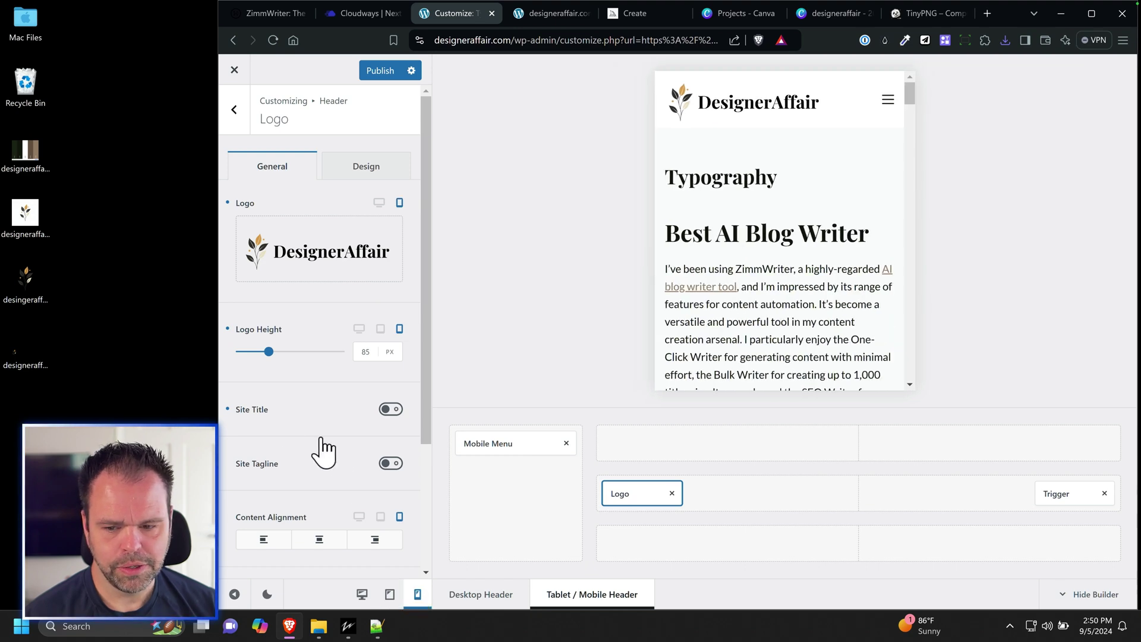
left_click_drag(268, 352, 262, 354)
left_click(362, 594)
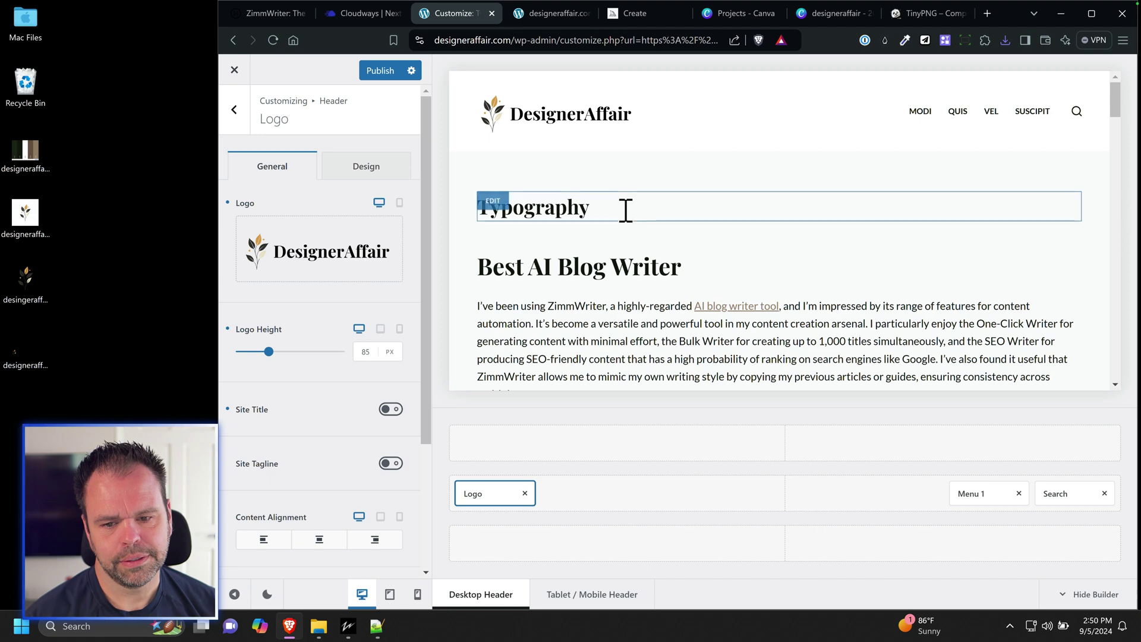
Set the leaf image from the media library as the site icon, keeping the full-frame crop.
left_click(238, 112)
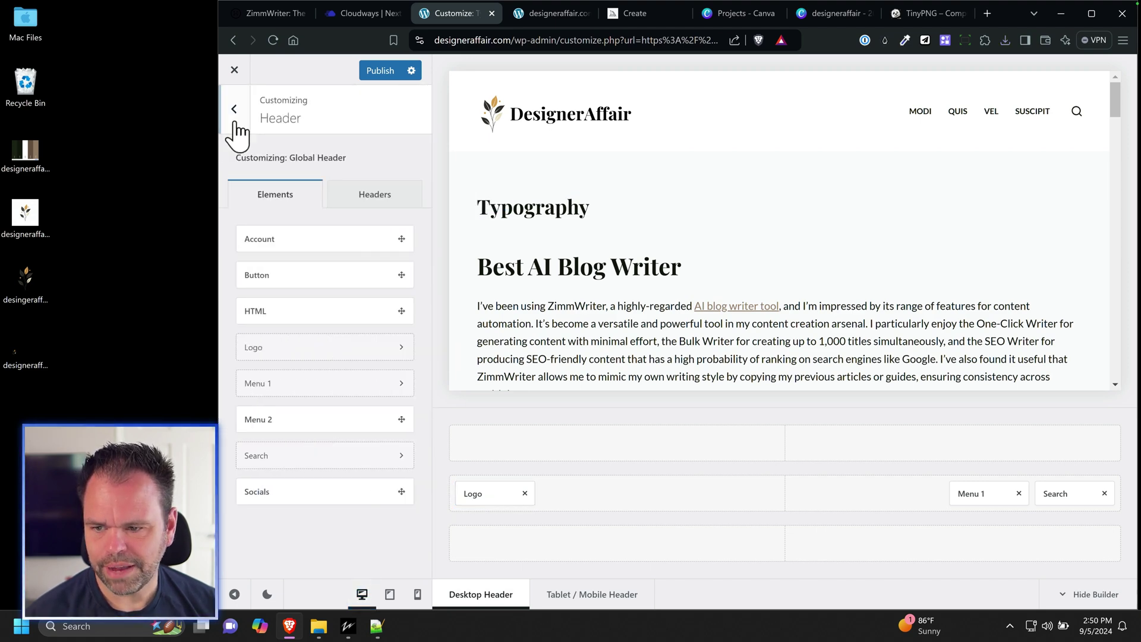
left_click(235, 116)
scroll(321, 464, "down", 5)
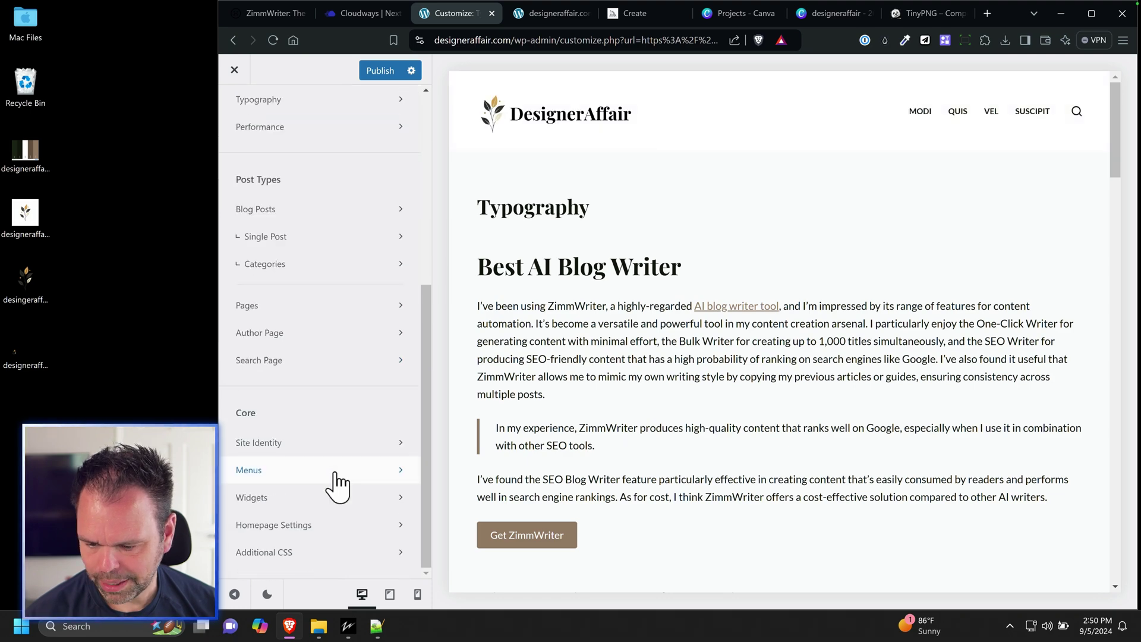
left_click(268, 446)
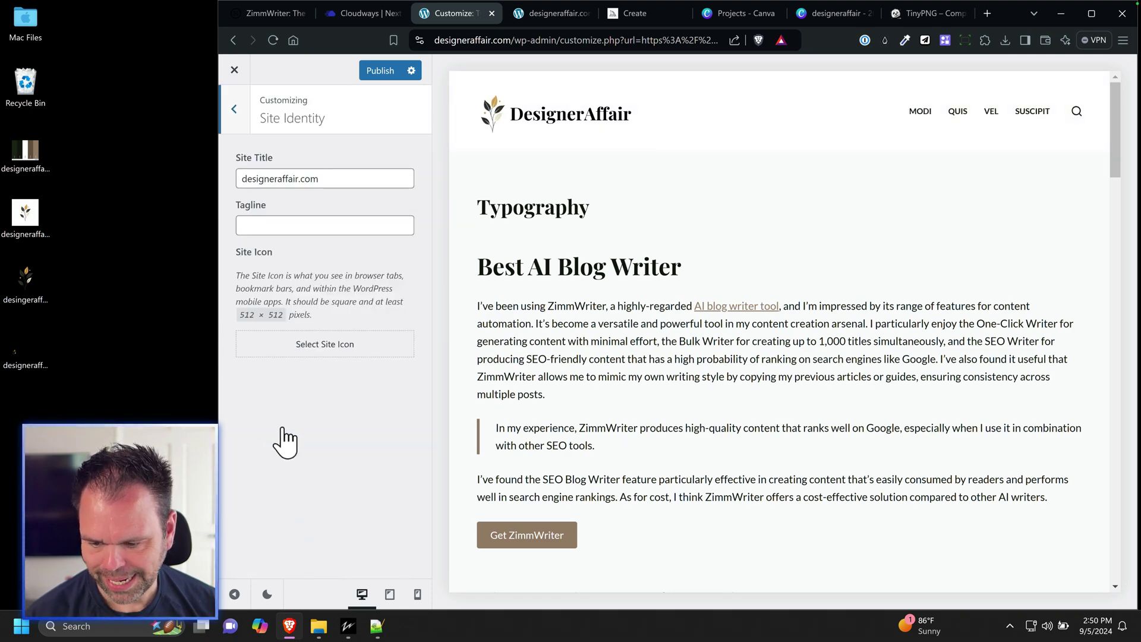
left_click(235, 116)
scroll(306, 382, "up", 5)
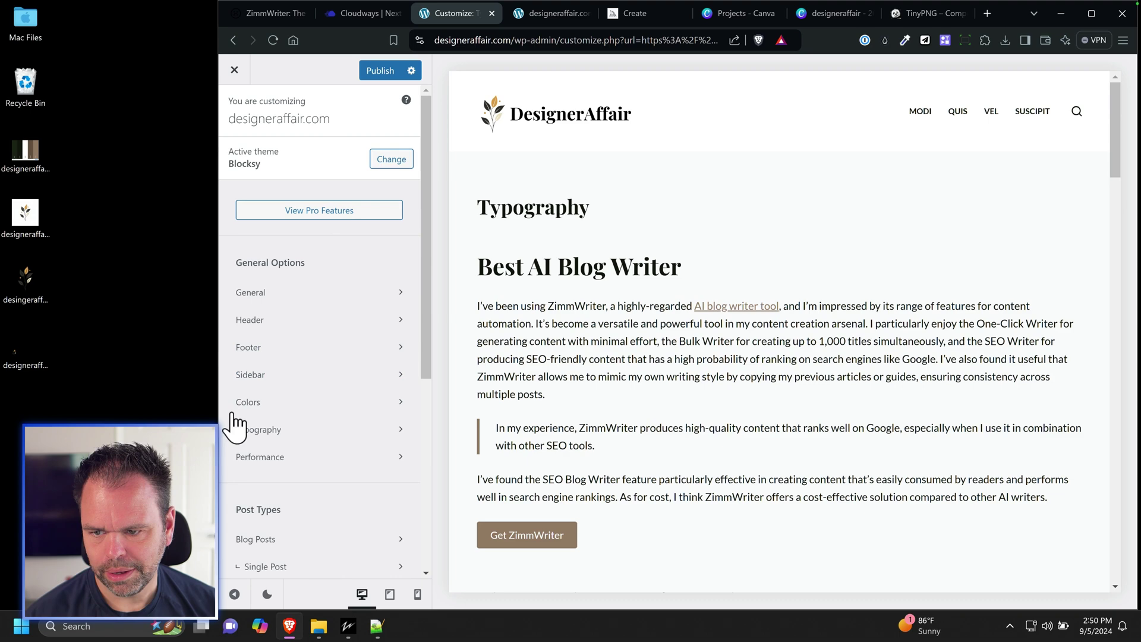
scroll(280, 440, "down", 5)
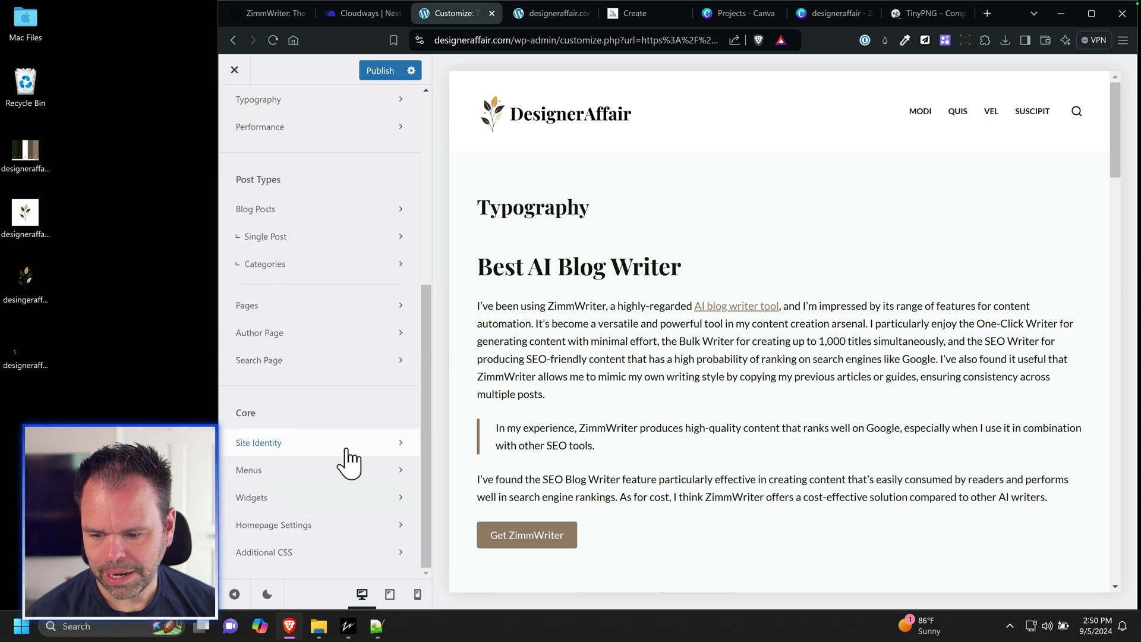
left_click(284, 447)
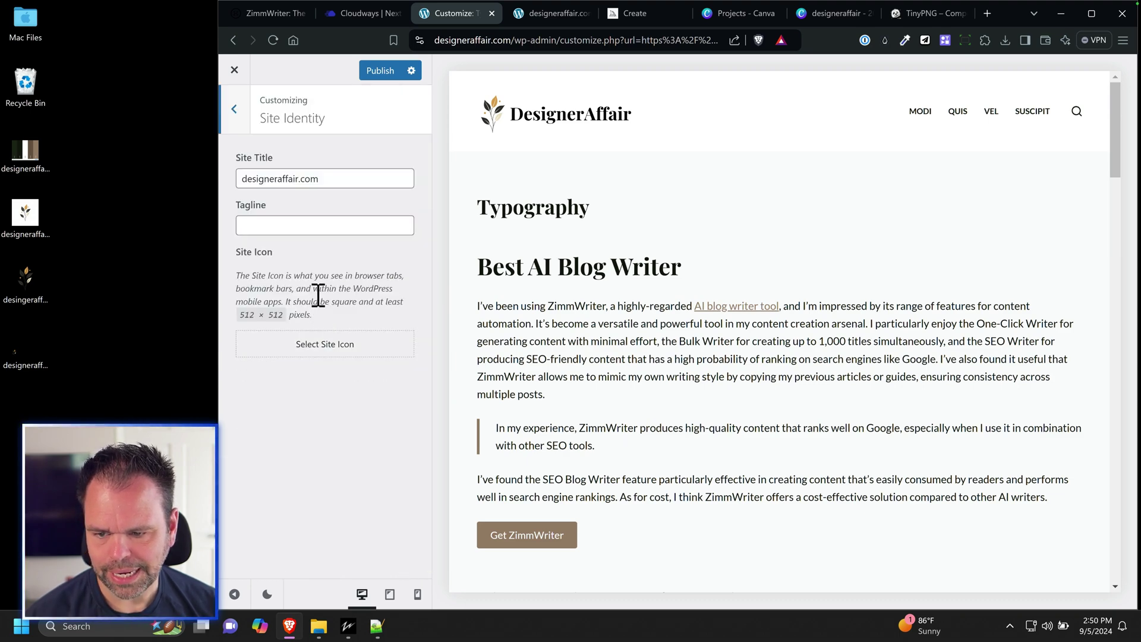
left_click(302, 347)
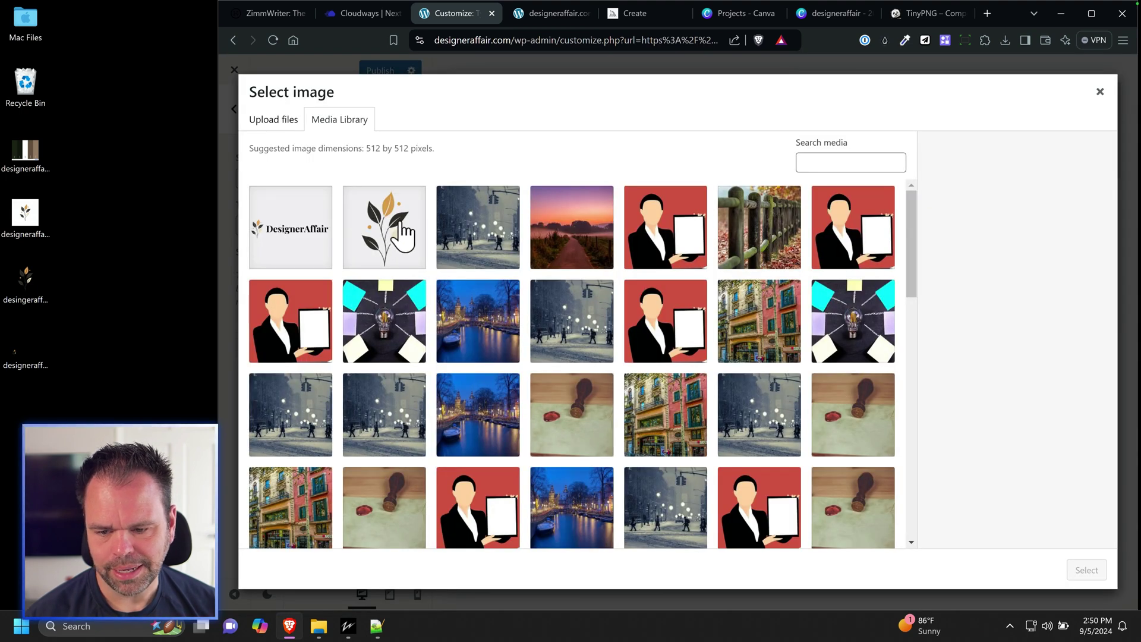
left_click(399, 235)
left_click(1087, 572)
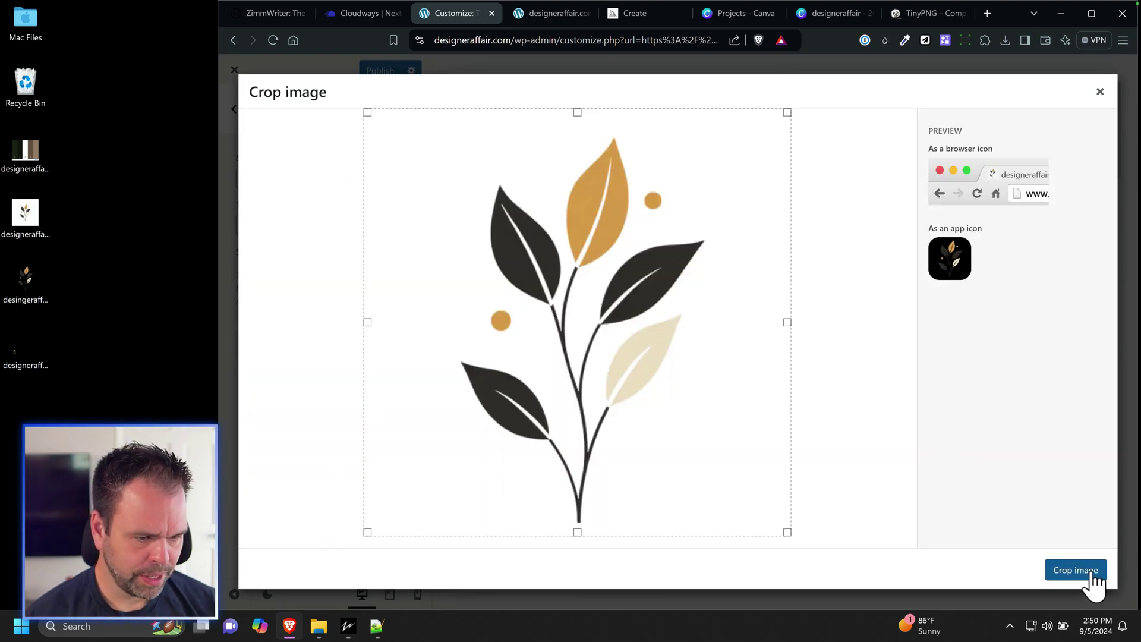
left_click(1076, 569)
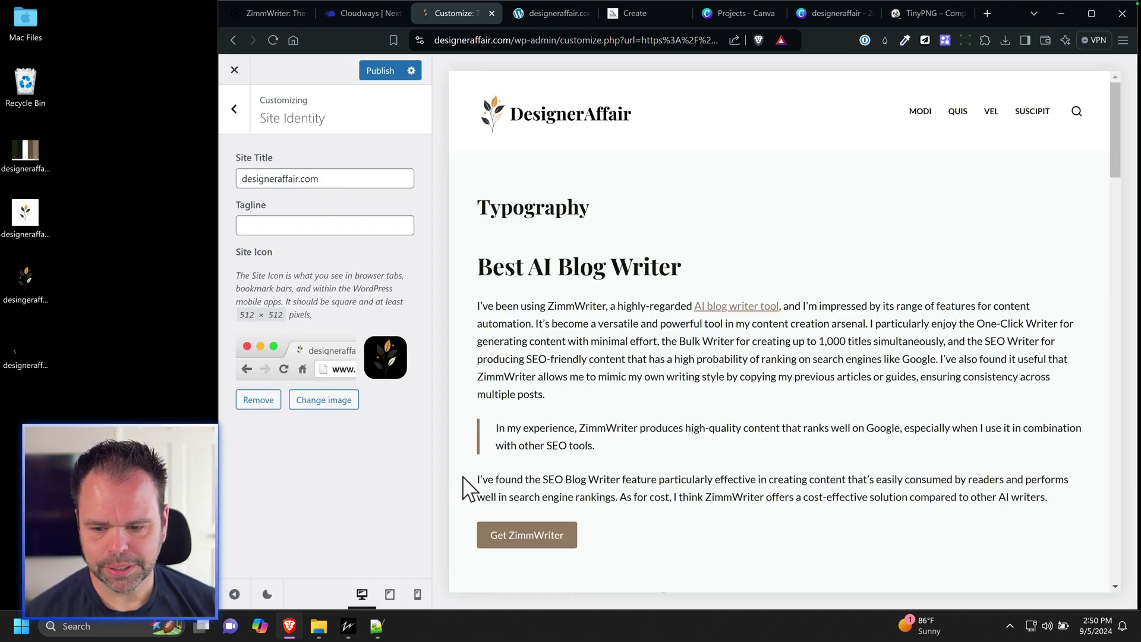
Publish the customization changes and close the Customizer to return to the live site.
left_click(391, 71)
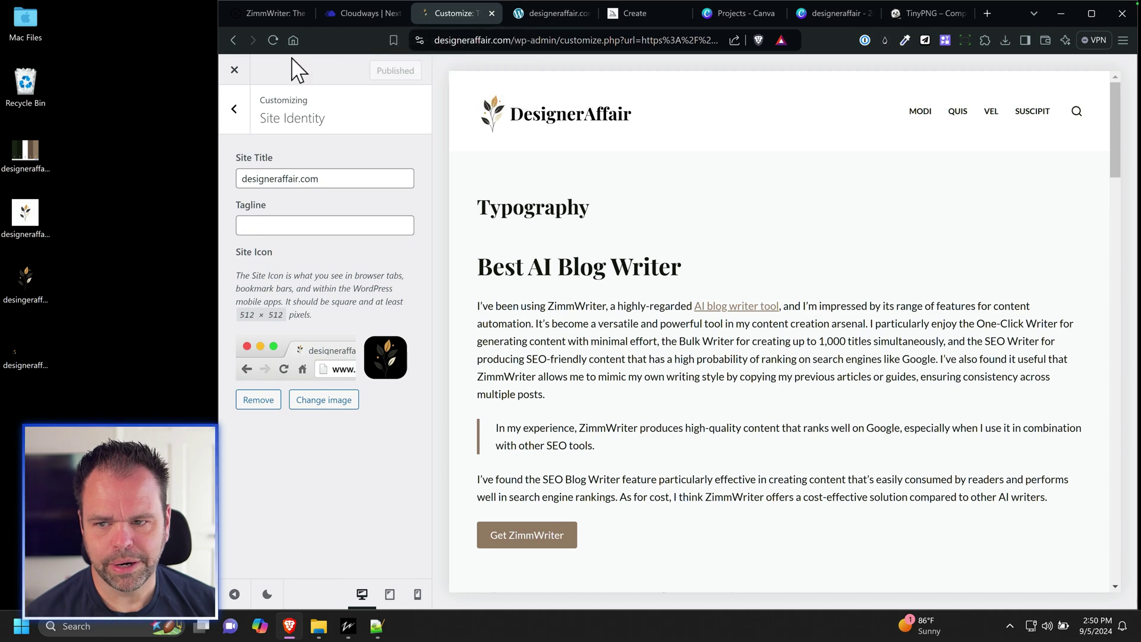
left_click(235, 71)
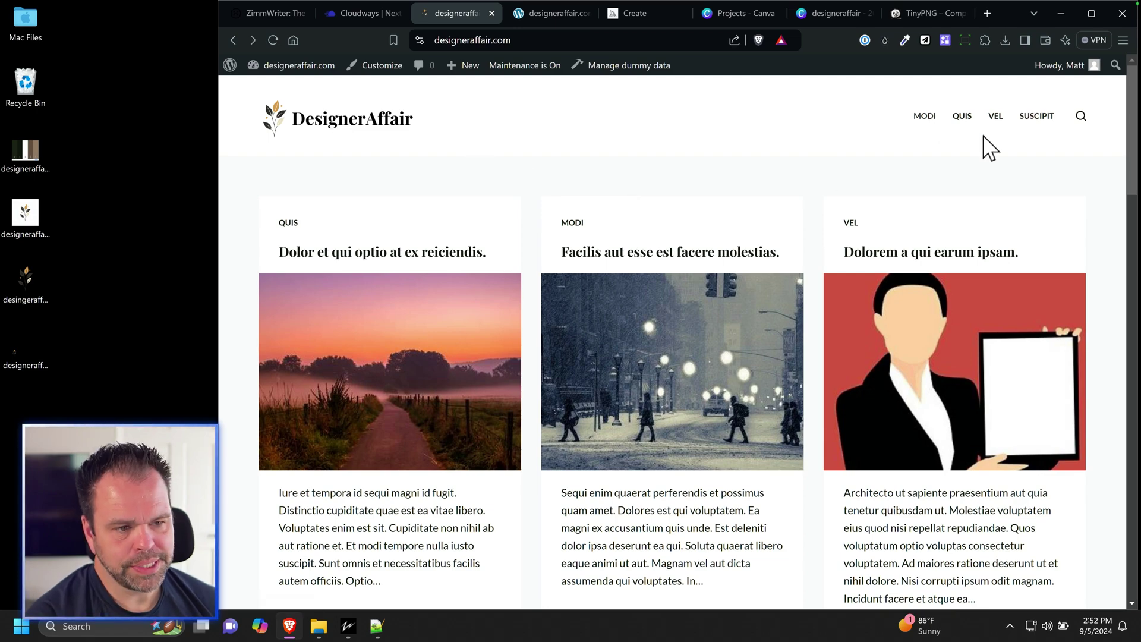
Look over the live home page down to its footer, then view a single post and return to the home page.
scroll(502, 408, "down", 15)
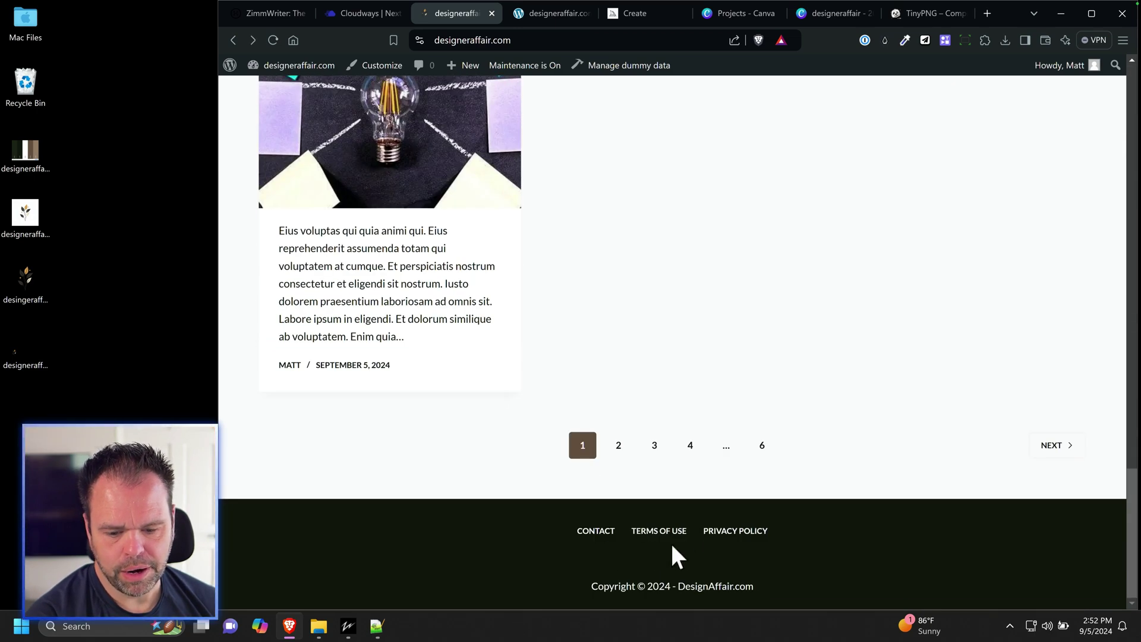
scroll(476, 528, "up", 15)
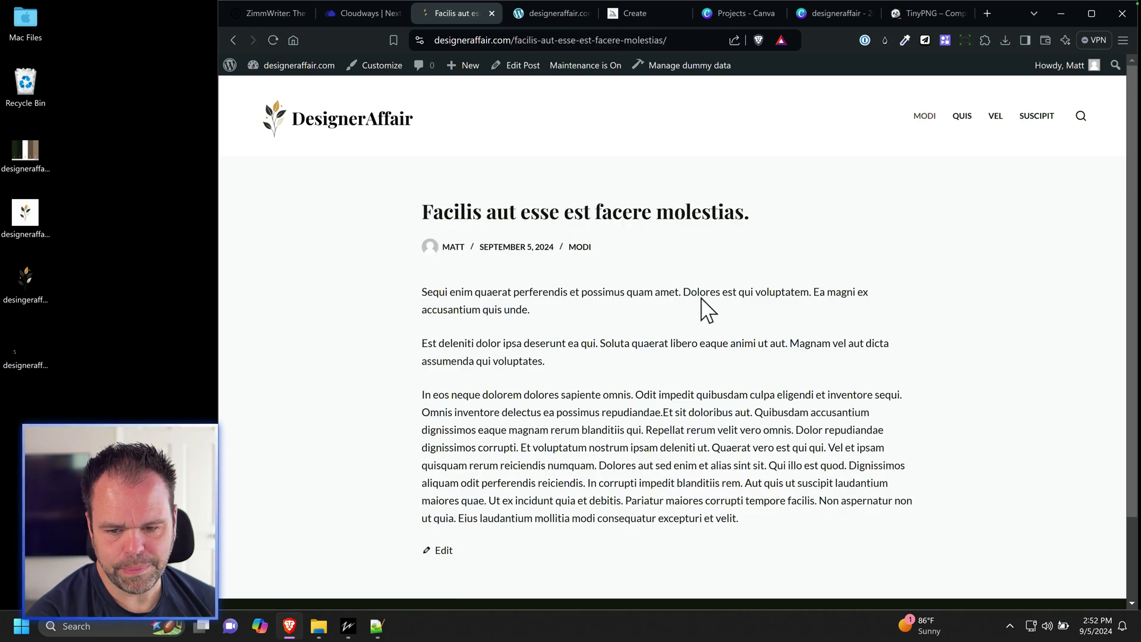
key("alt+Left")
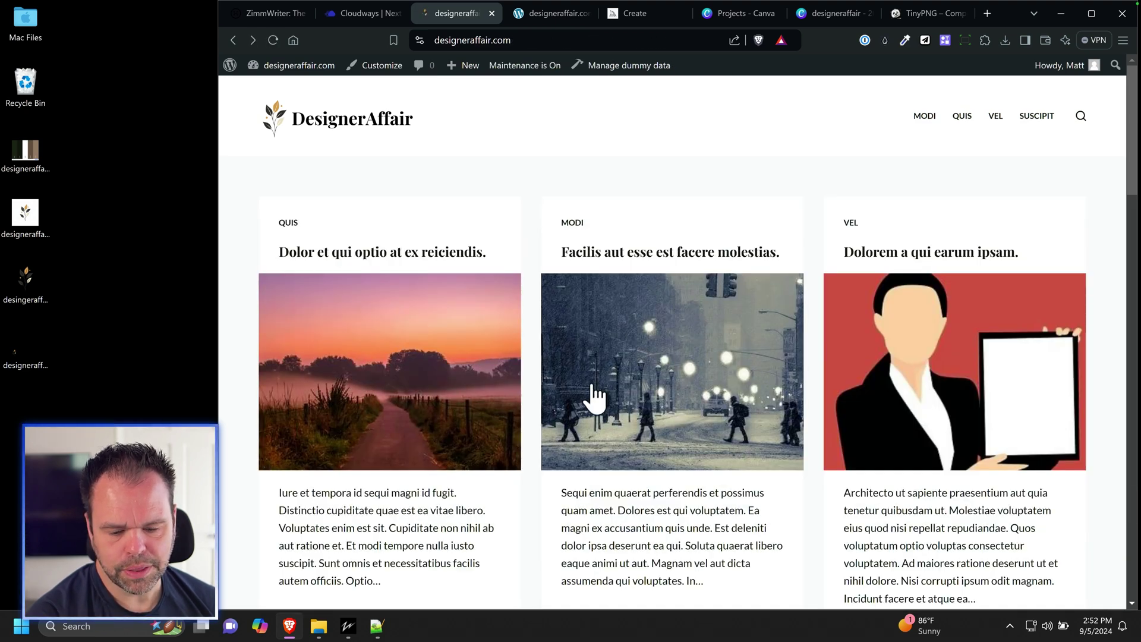
Open the post "Facilis aut esse est facere molestias." and bring up its Single Post settings in the Customizer.
left_click(680, 255)
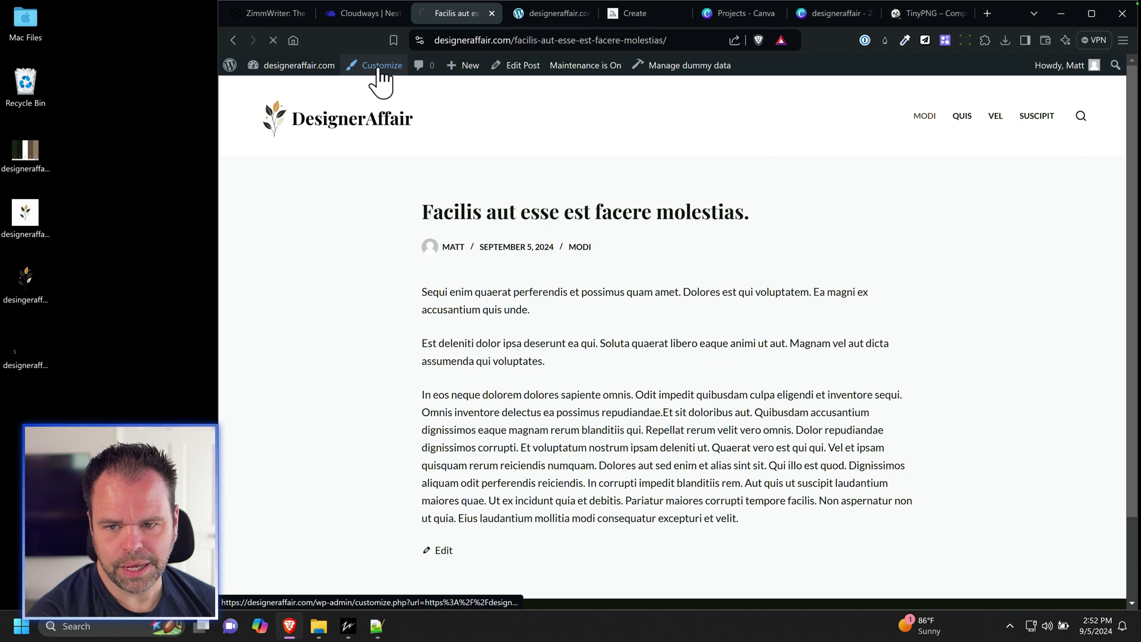
scroll(301, 472, "down", 3)
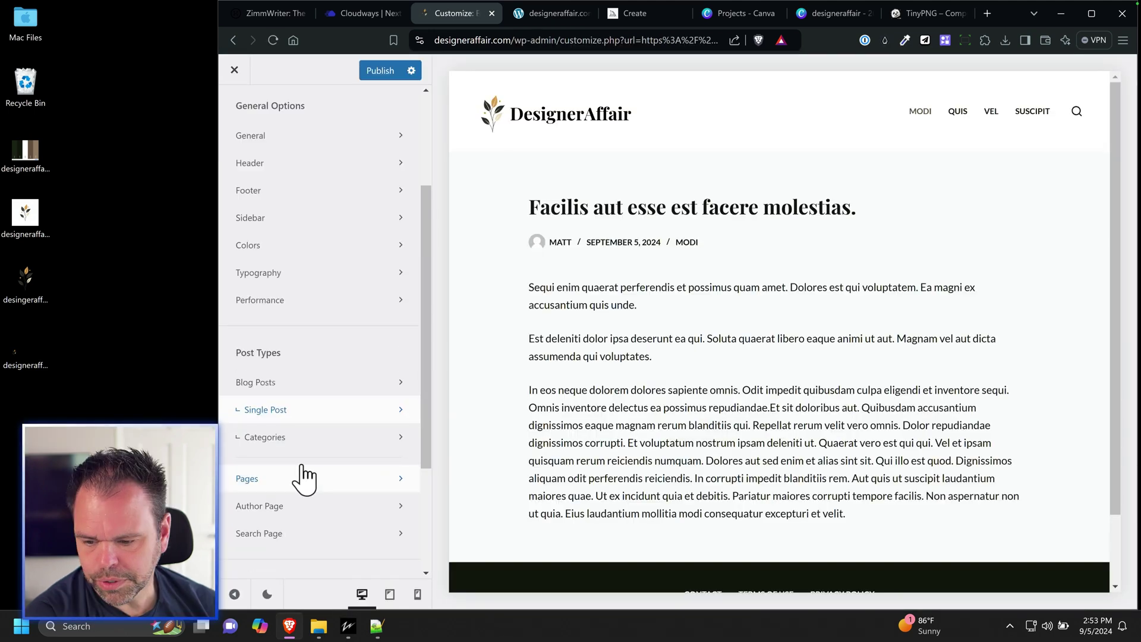
left_click(273, 410)
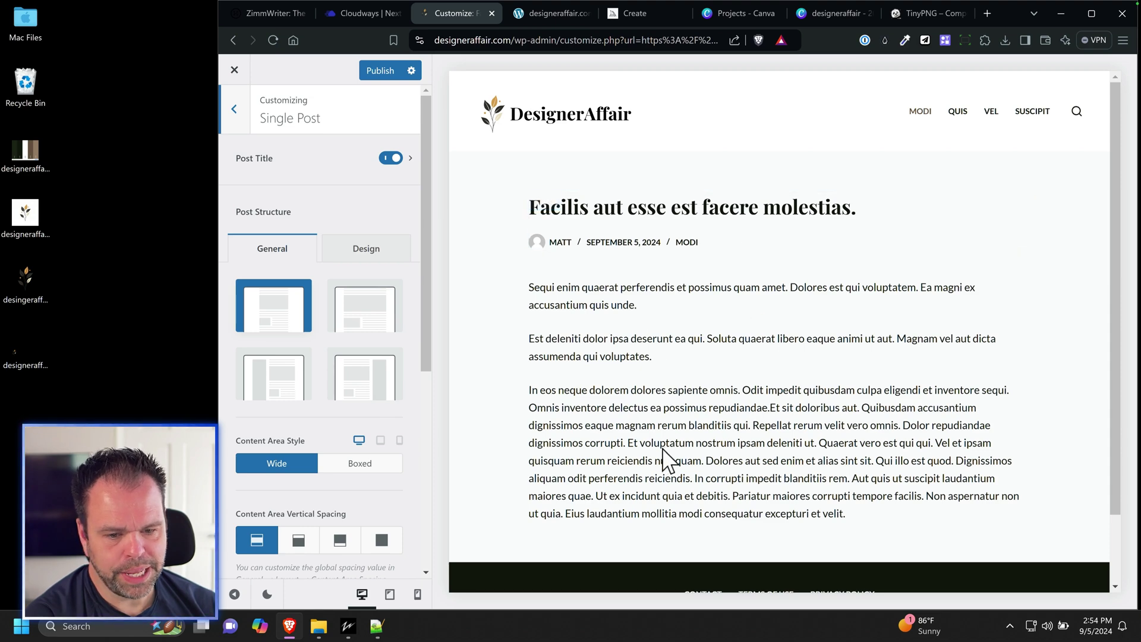
Try the right-sidebar post structure and the Boxed content area style, restoring the Narrow Width structure and Wide style.
left_click(357, 393)
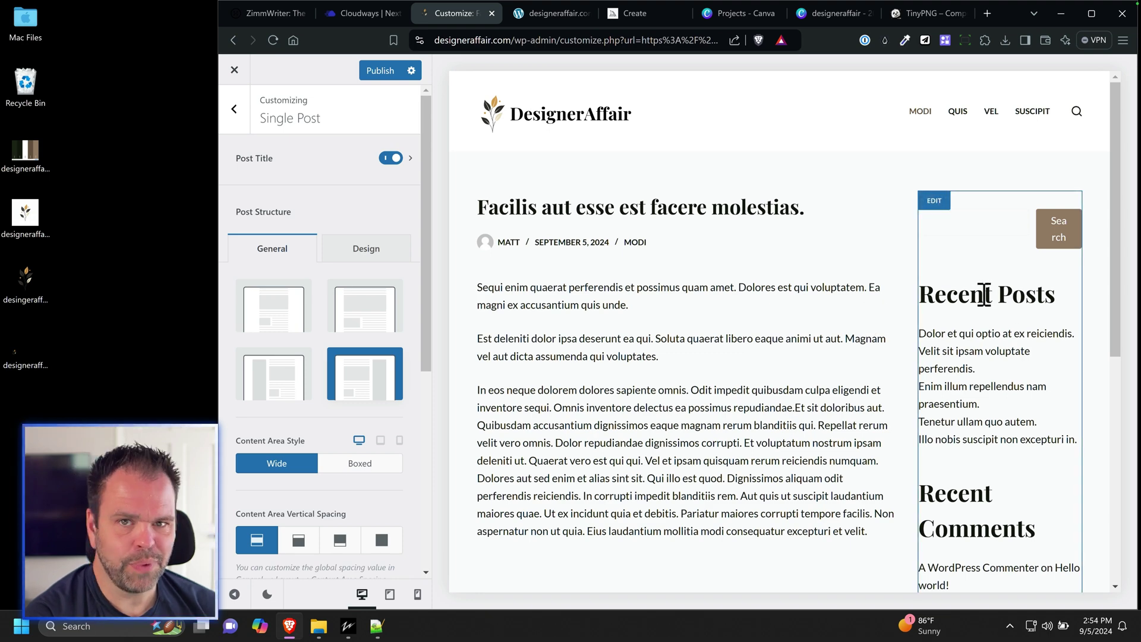
left_click(276, 324)
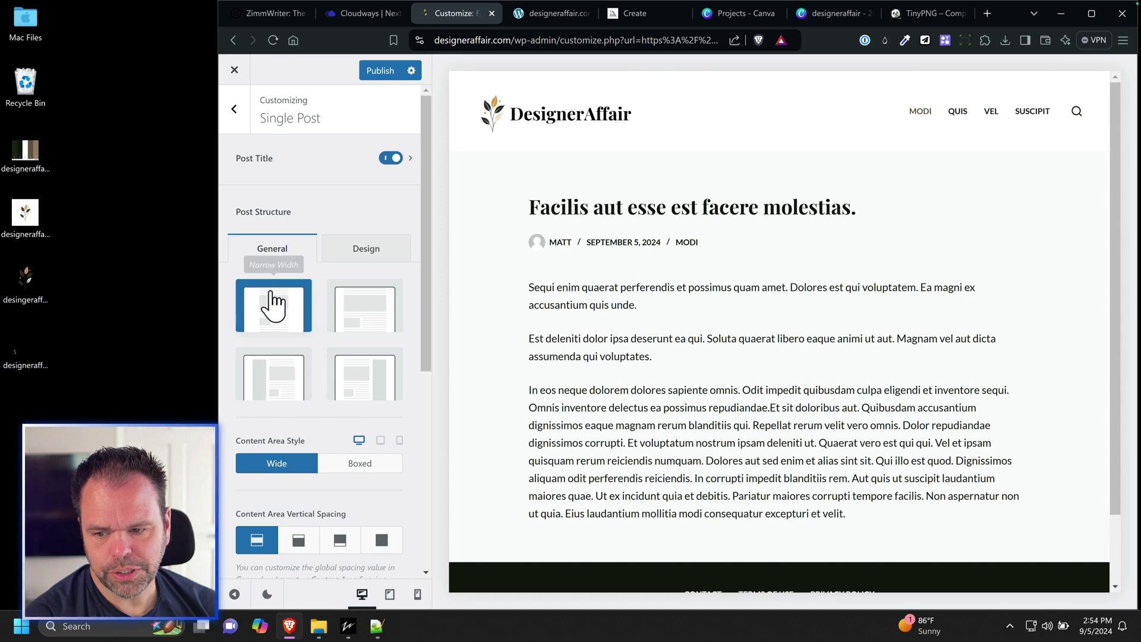
scroll(303, 347, "down", 3)
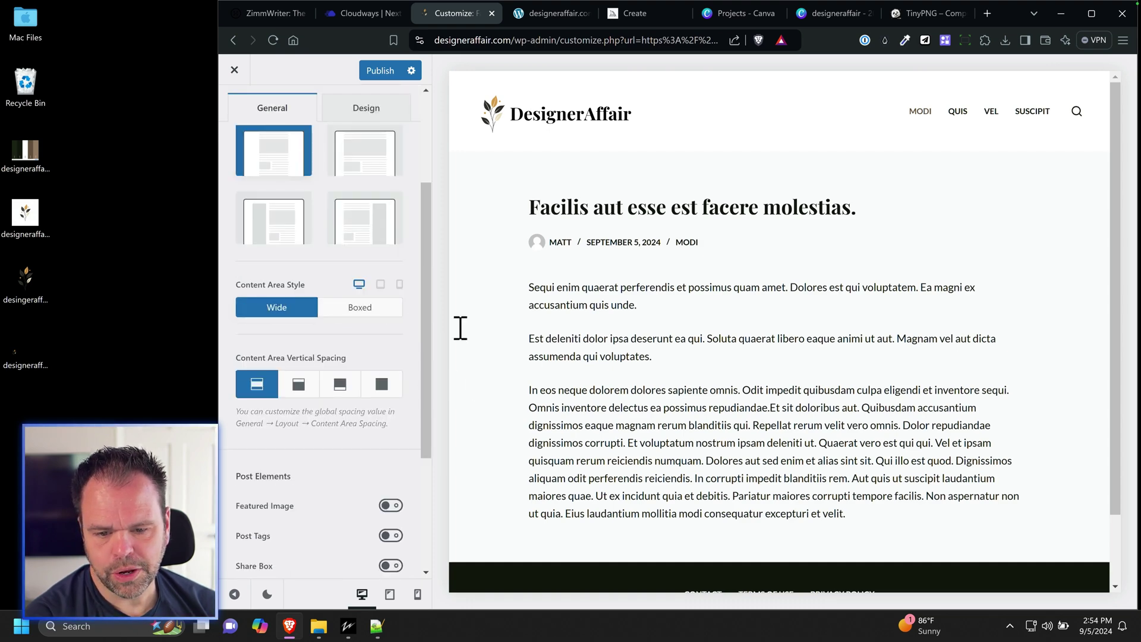
left_click(379, 310)
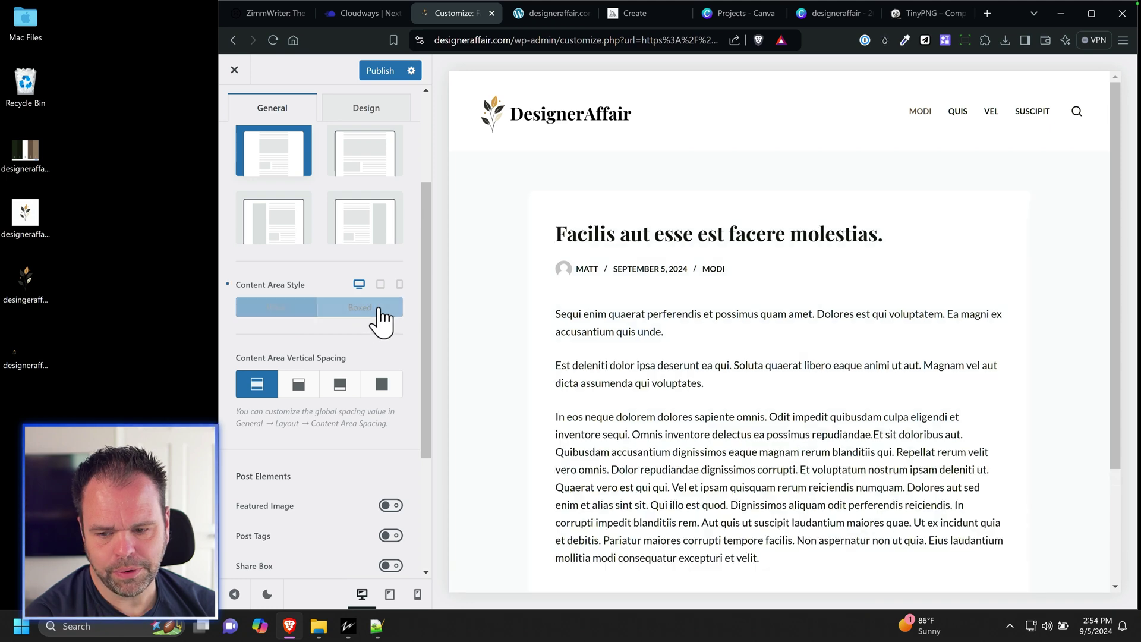
left_click(284, 308)
Enable the featured image for single posts and check it in the post preview.
scroll(408, 357, "down", 1)
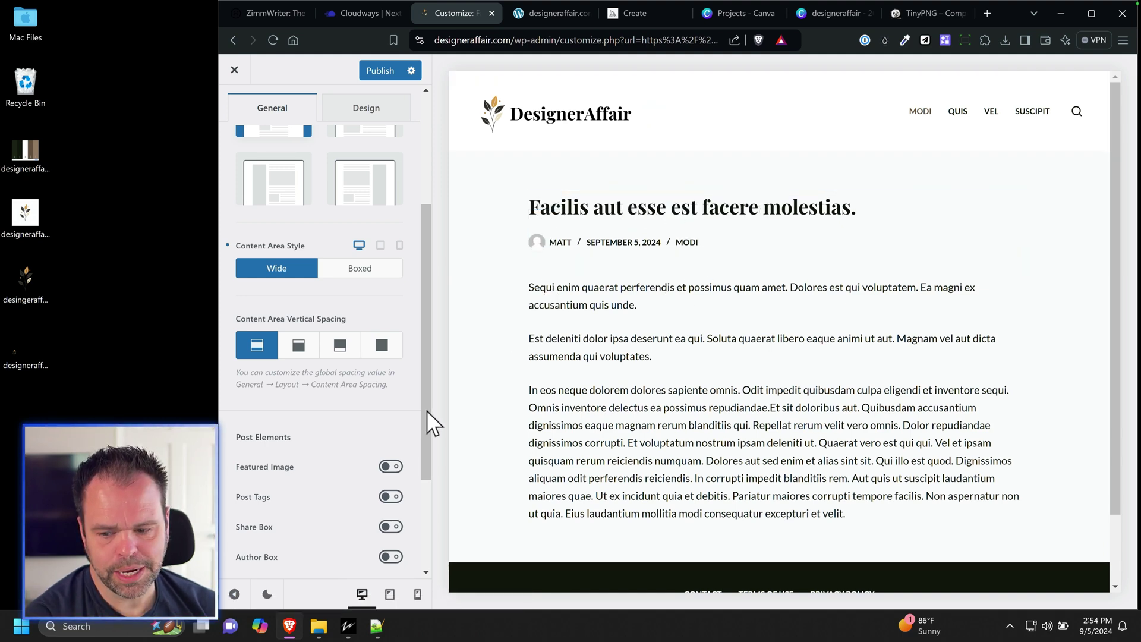
left_click(392, 467)
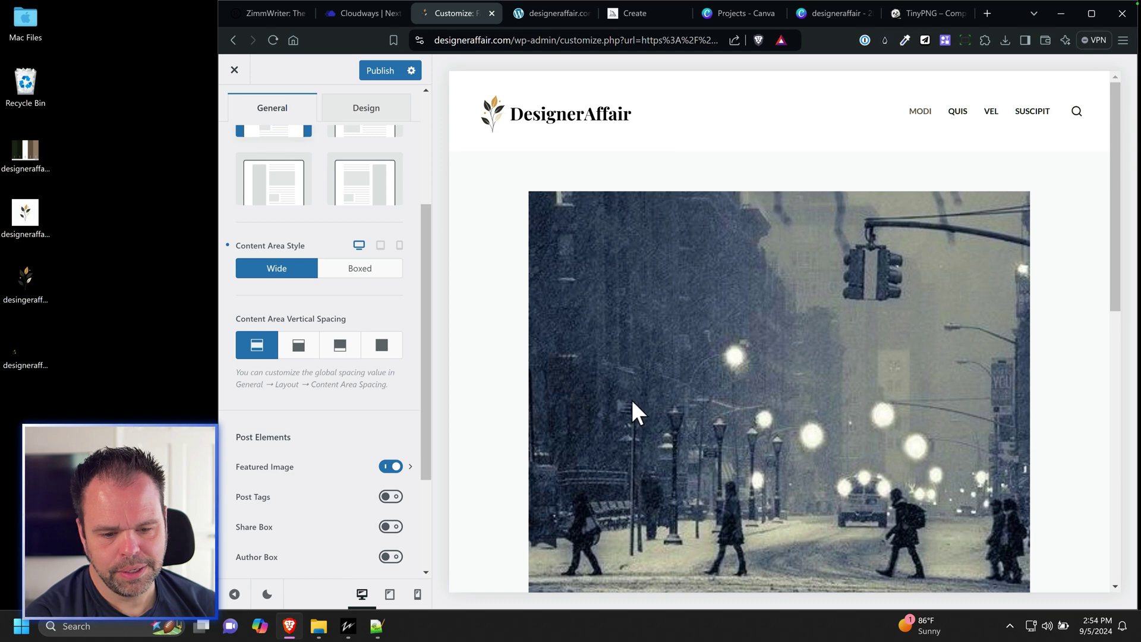
scroll(636, 403, "down", 4)
scroll(642, 415, "up", 4)
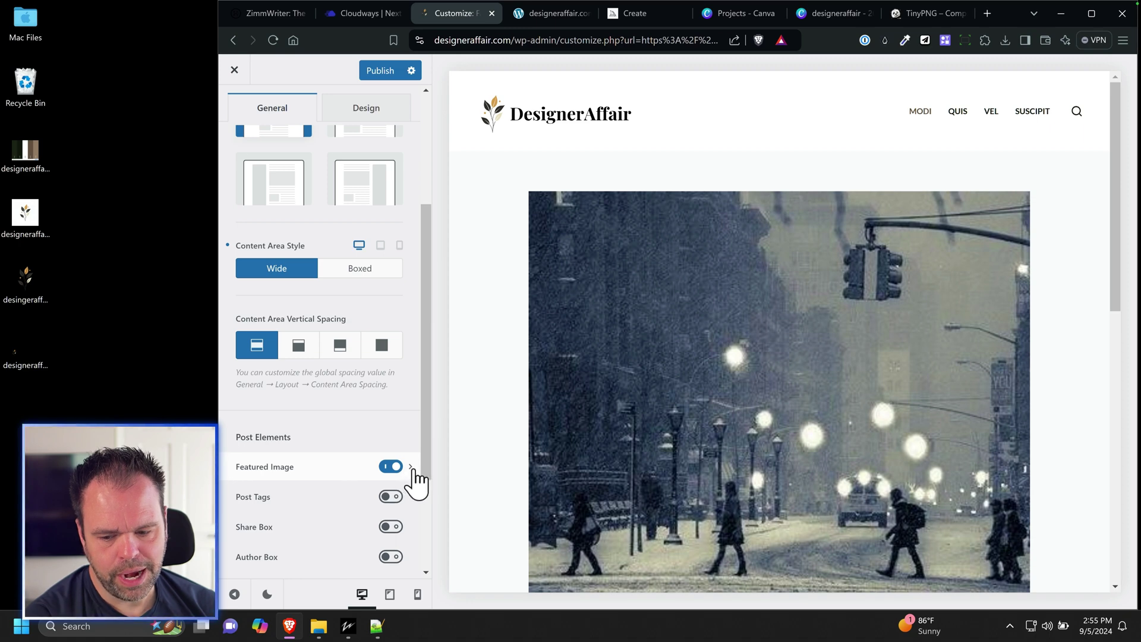
Set the featured image to the predefined 16/9 ratio, try it at Full width, and return the width to Default.
left_click(291, 467)
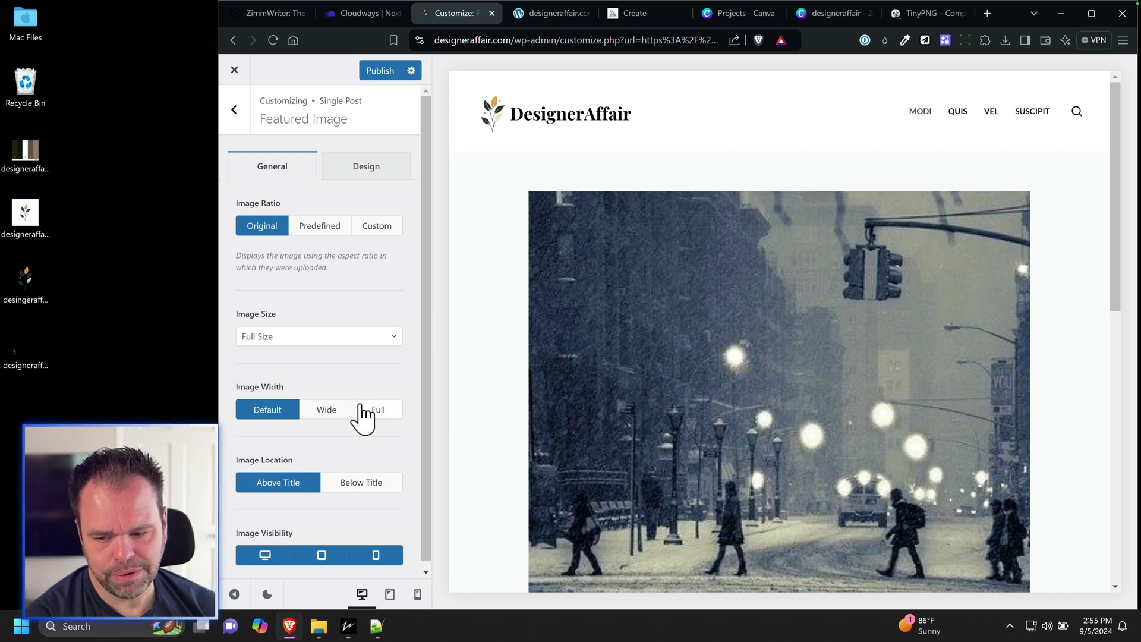
left_click(389, 410)
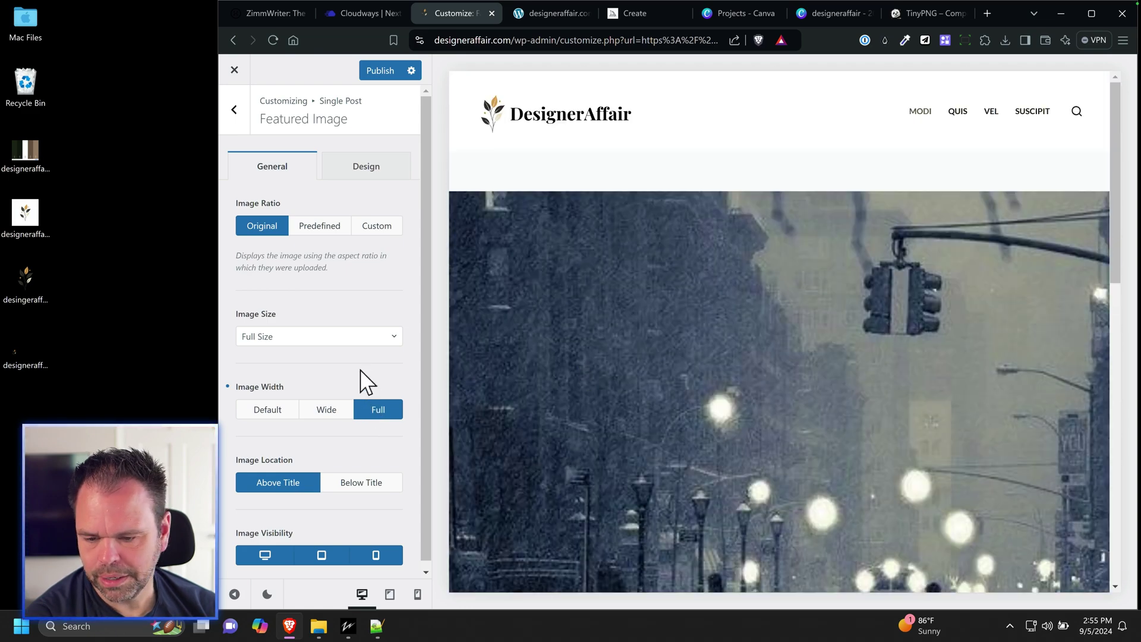
left_click(326, 230)
left_click(319, 262)
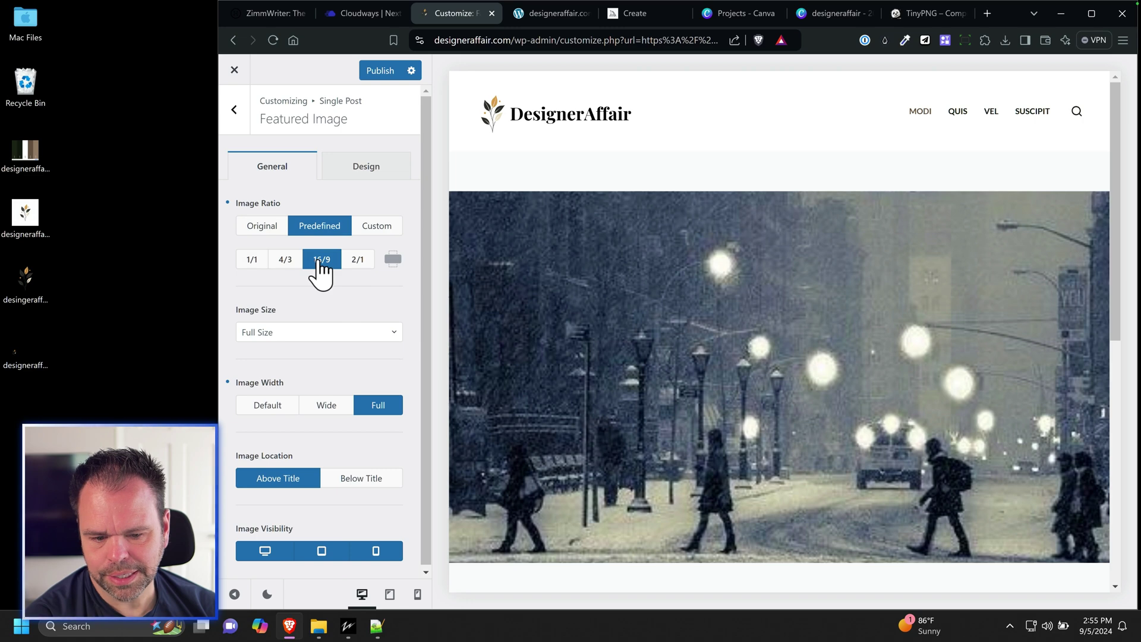
scroll(509, 325, "down", 3)
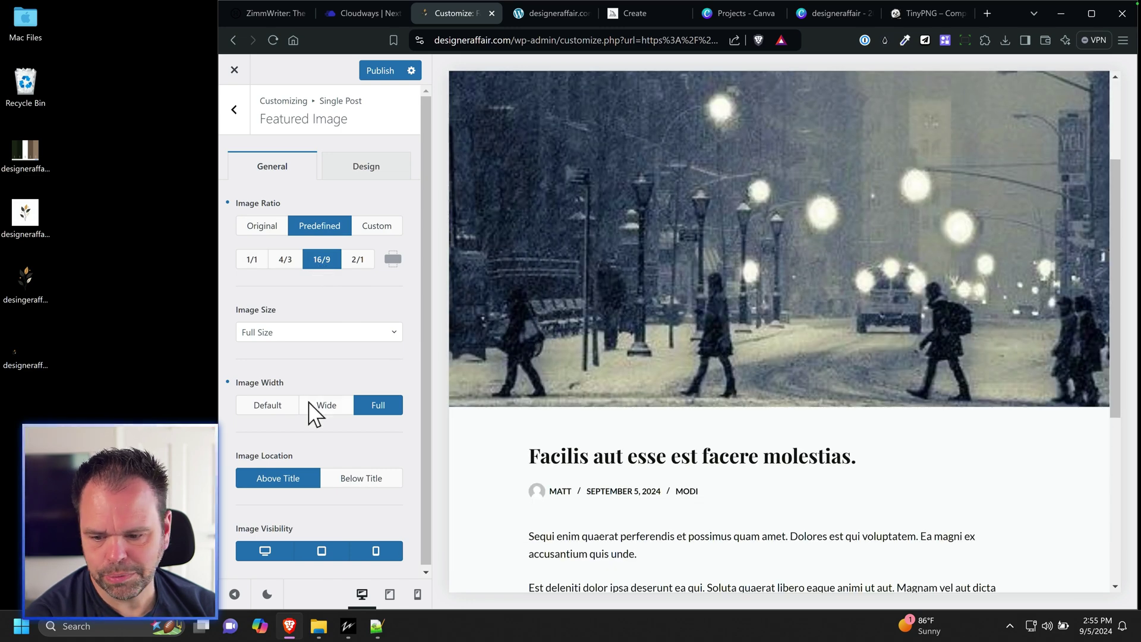
left_click(275, 409)
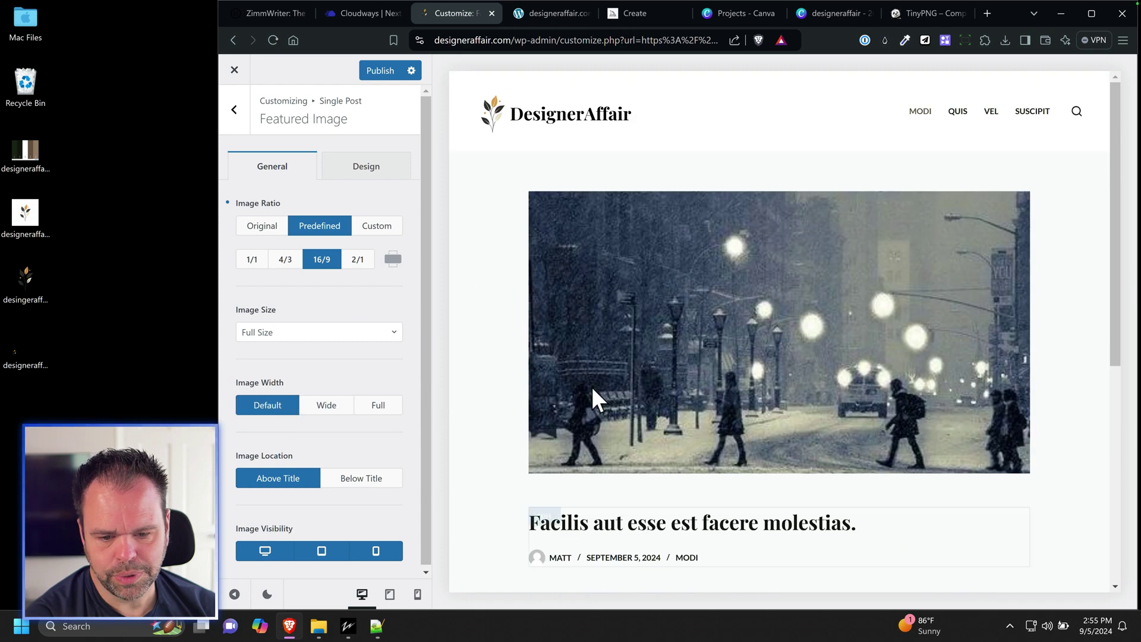
Compare the Original and 2/1 ratios and the Full width for the featured image, returning to 16/9 and Default width.
scroll(594, 392, "down", 3)
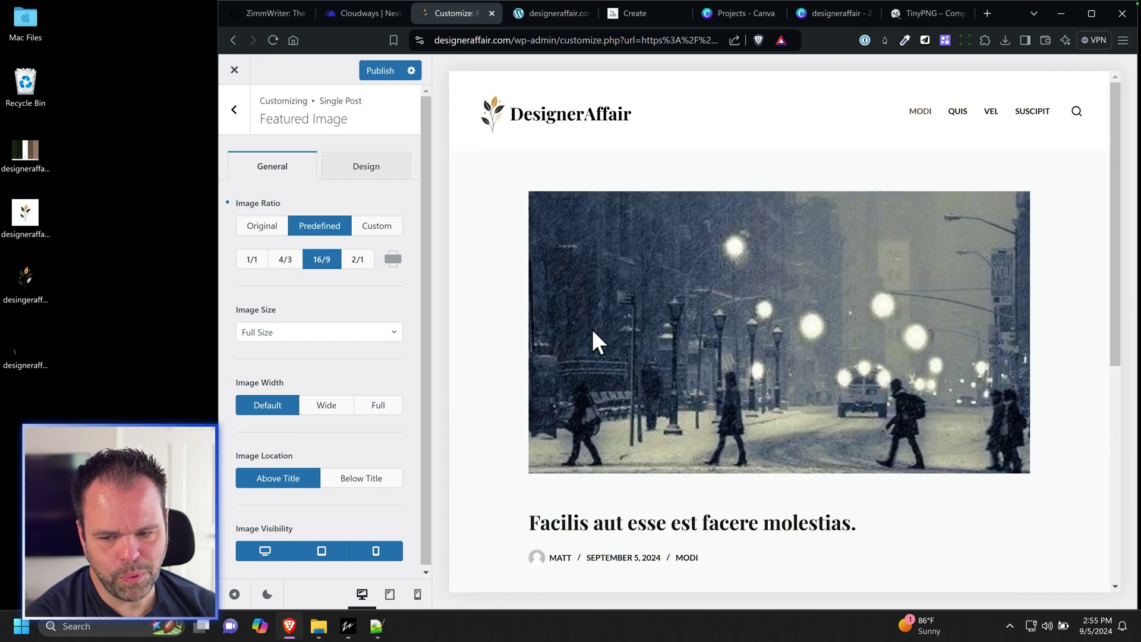
left_click(253, 224)
scroll(796, 360, "down", 2)
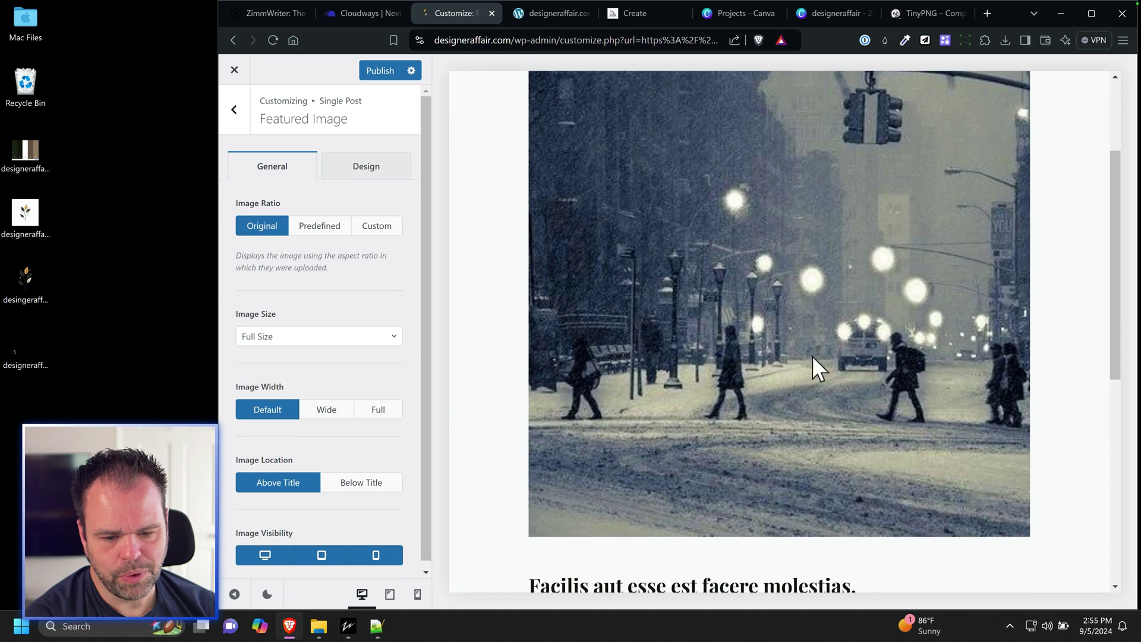
scroll(678, 453, "up", 2)
left_click(322, 232)
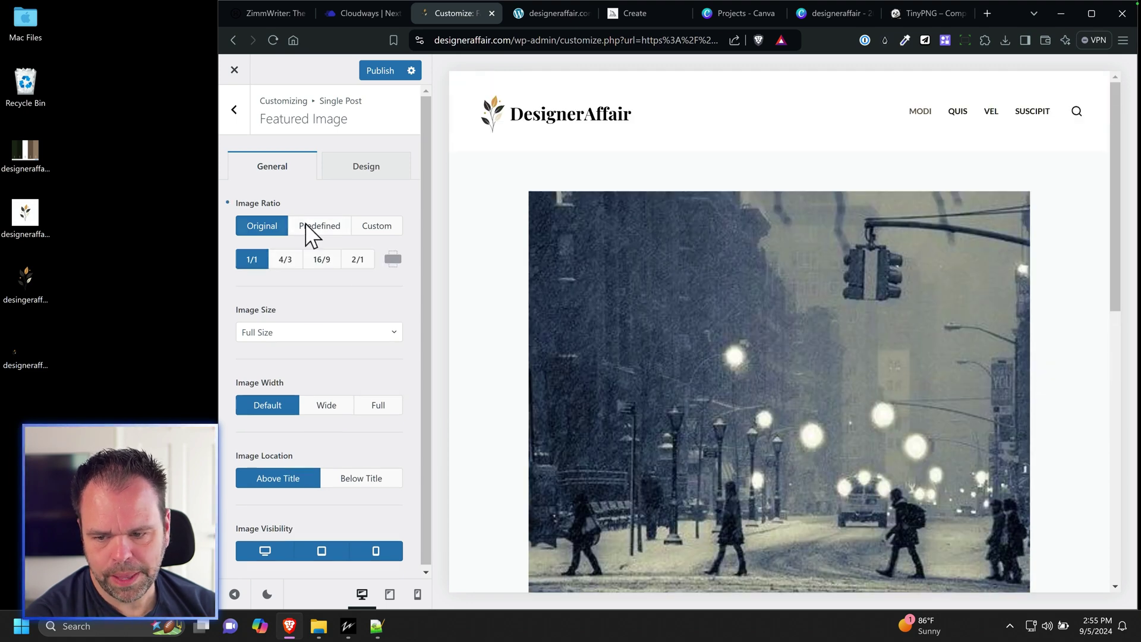
left_click(332, 265)
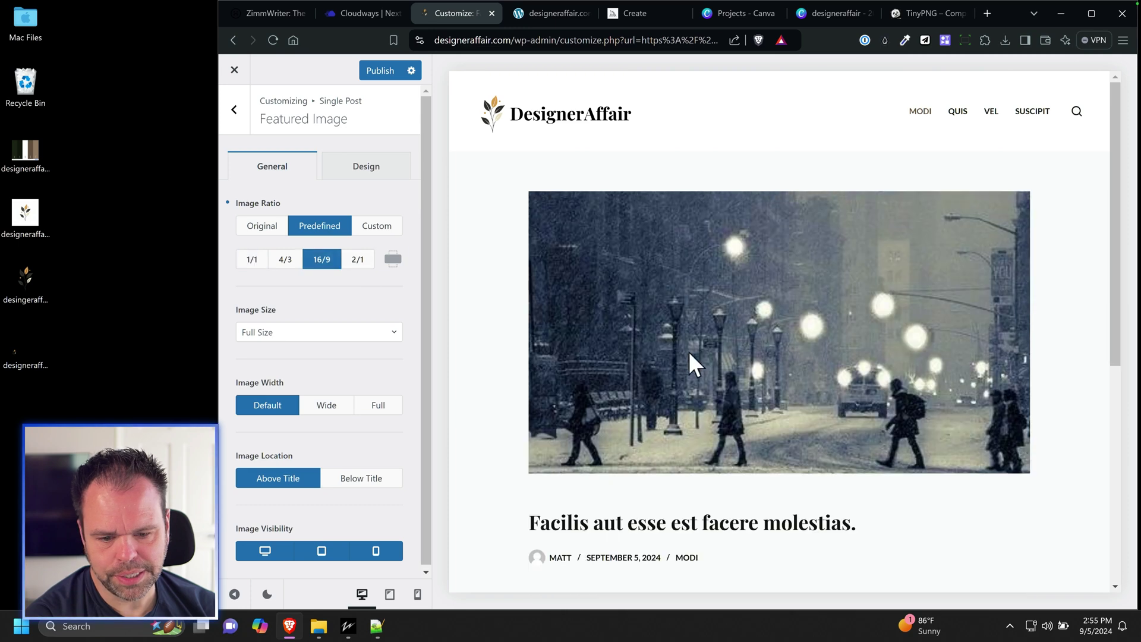
left_click(358, 261)
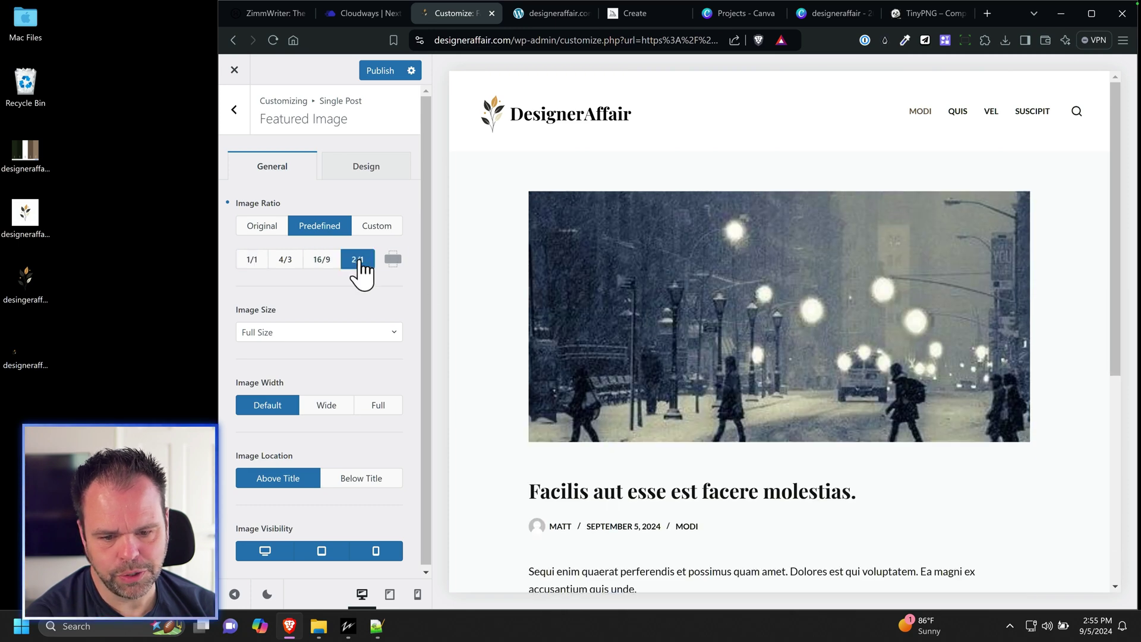
left_click(321, 260)
scroll(731, 407, "down", 3)
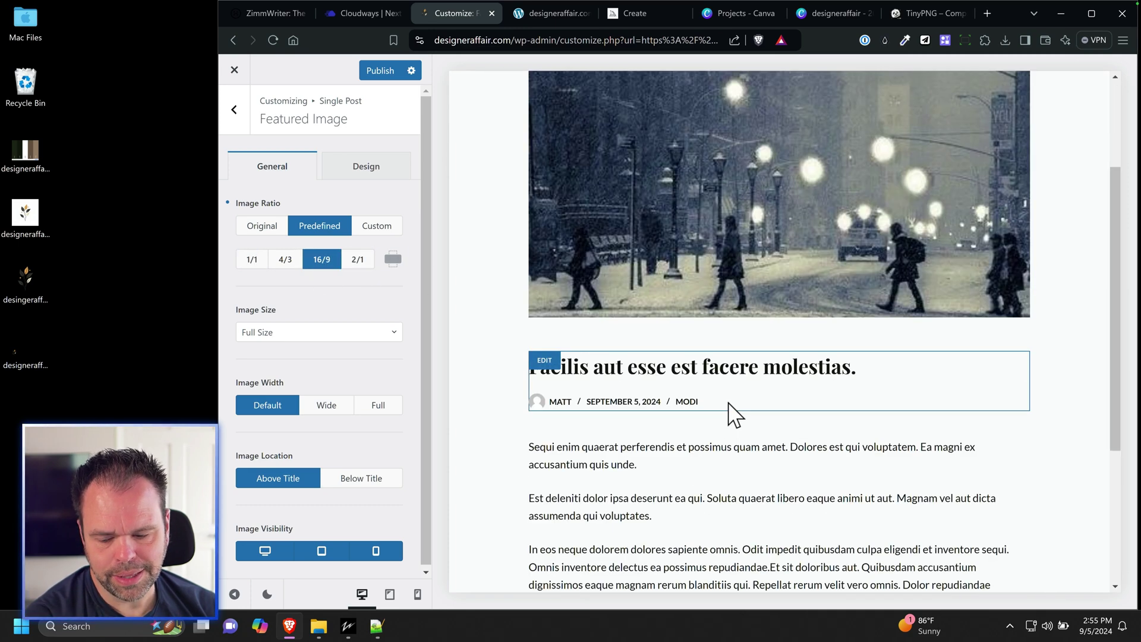
left_click(375, 406)
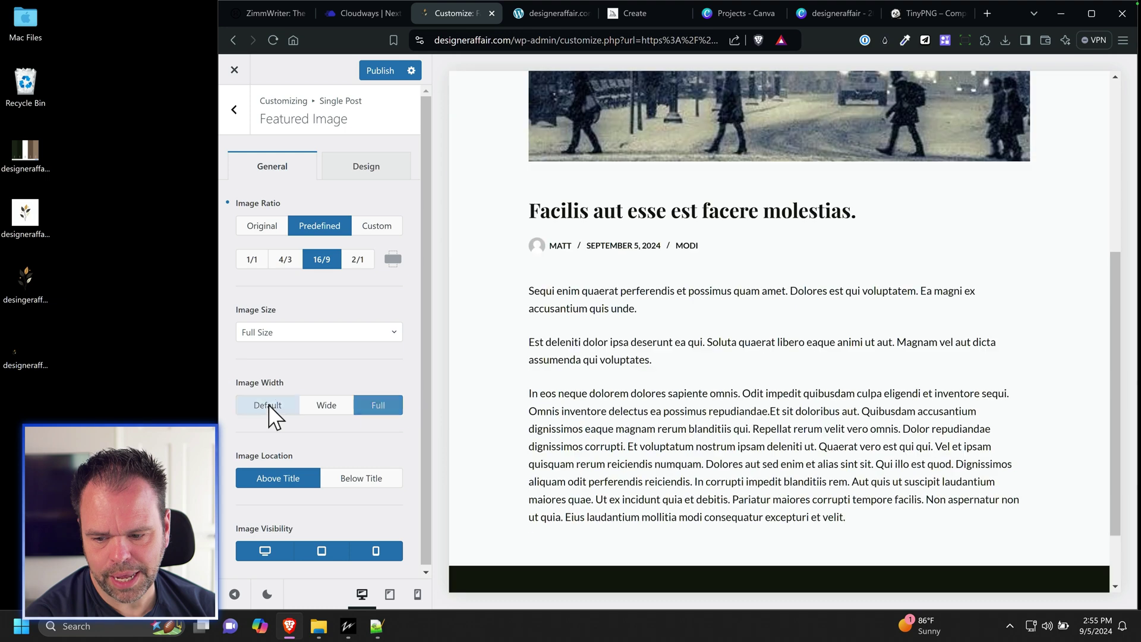
left_click(269, 406)
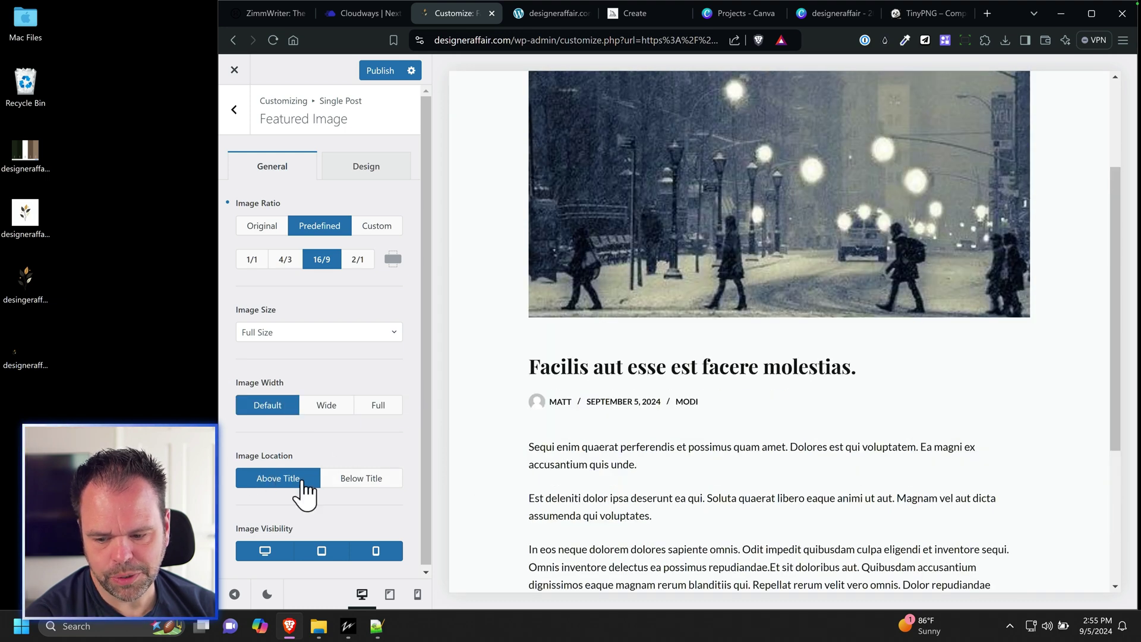
Place the featured image below the post title and check the layout through the post preview.
left_click(361, 484)
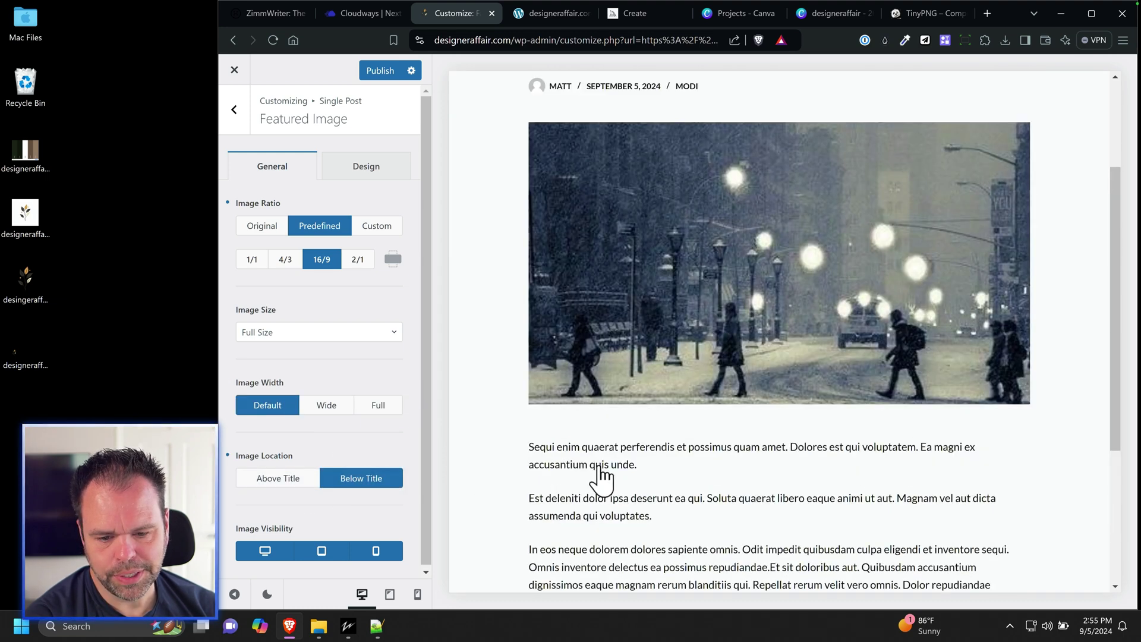
scroll(603, 428, "up", 3)
scroll(701, 428, "down", 7)
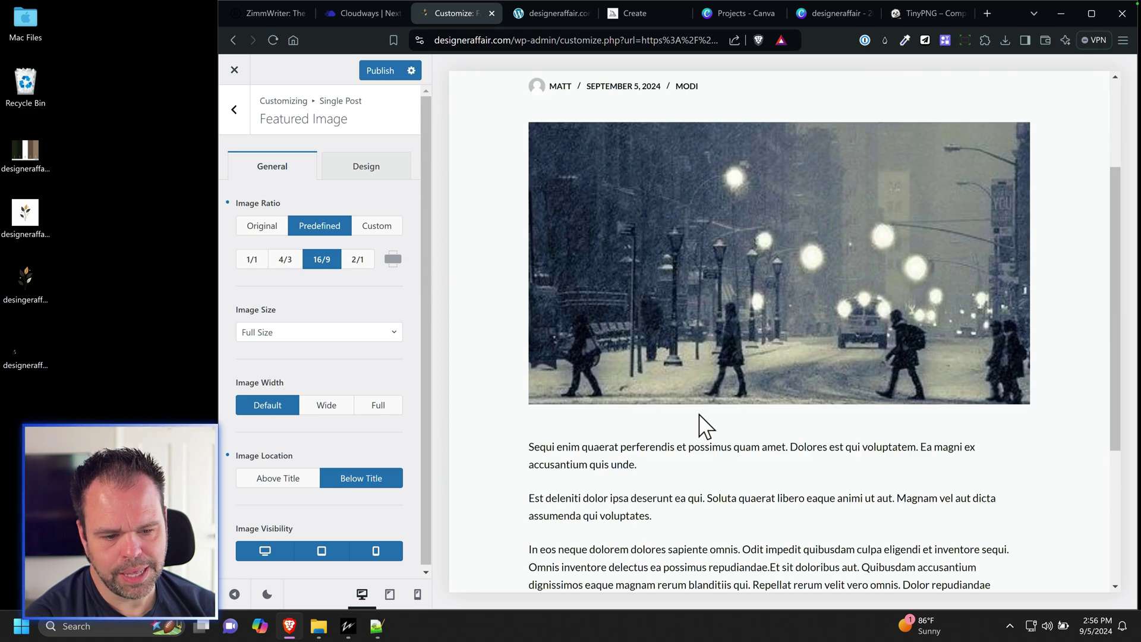
scroll(699, 417, "up", 8)
scroll(697, 417, "down", 3)
scroll(699, 425, "up", 3)
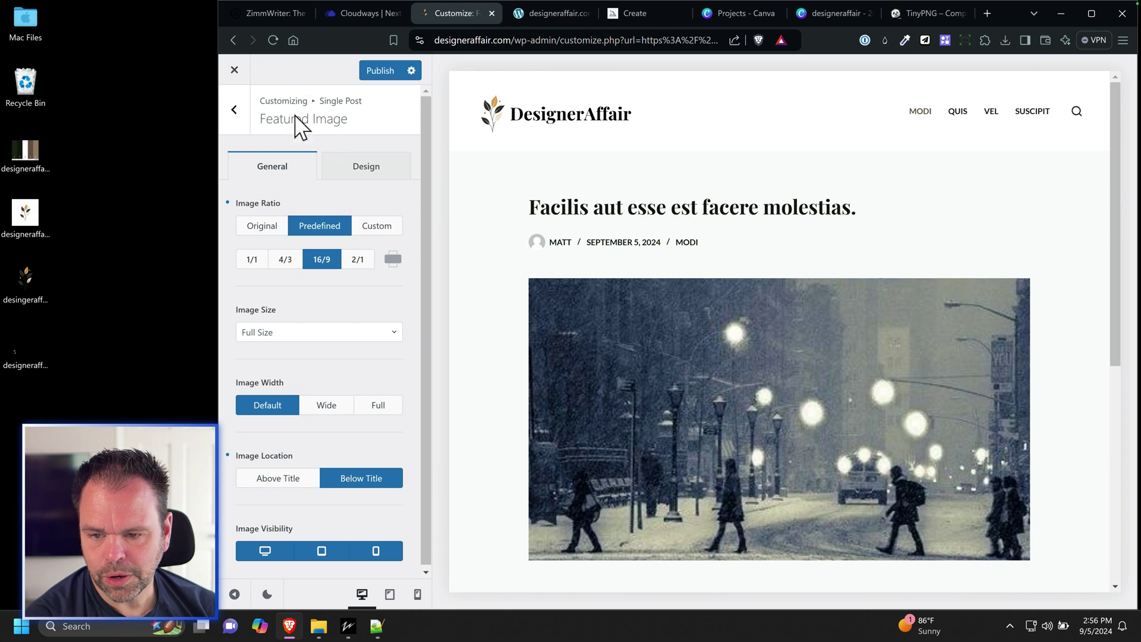
Return to the Single Post settings, look through the post elements, and open the Post Title settings.
left_click(234, 113)
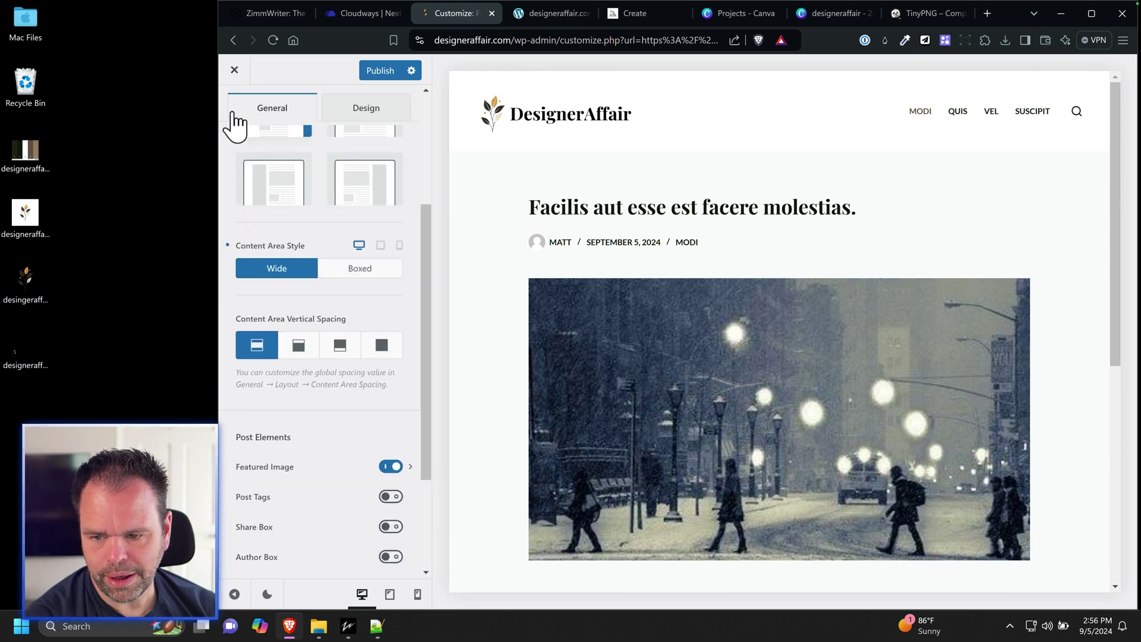
scroll(339, 314, "up", 4)
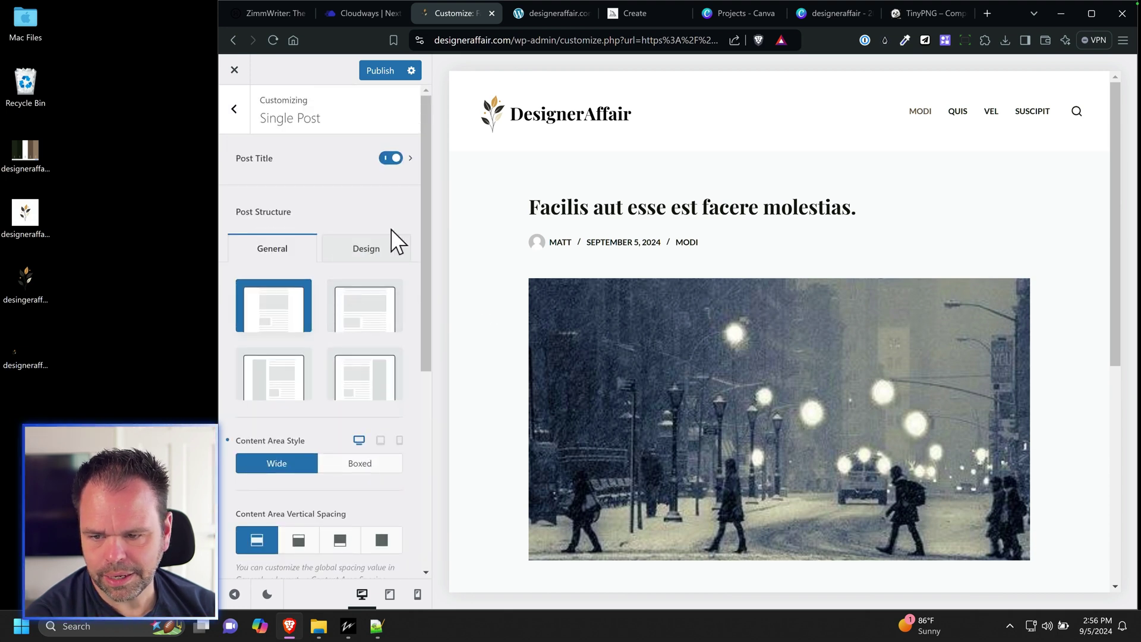
scroll(375, 408, "down", 5)
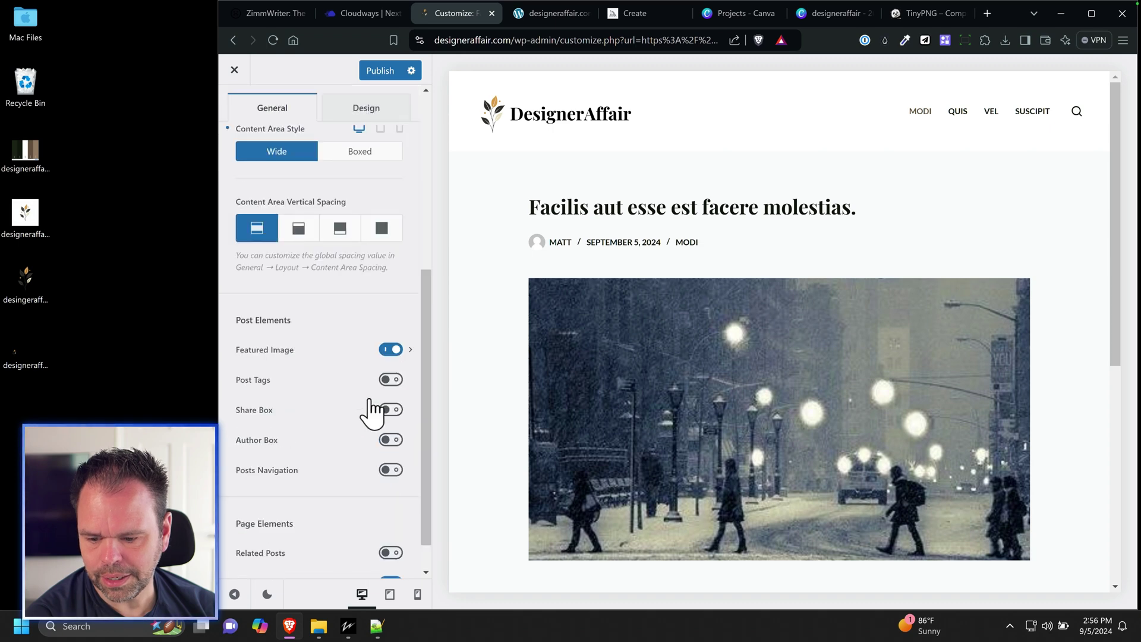
scroll(372, 407, "up", 5)
left_click(326, 170)
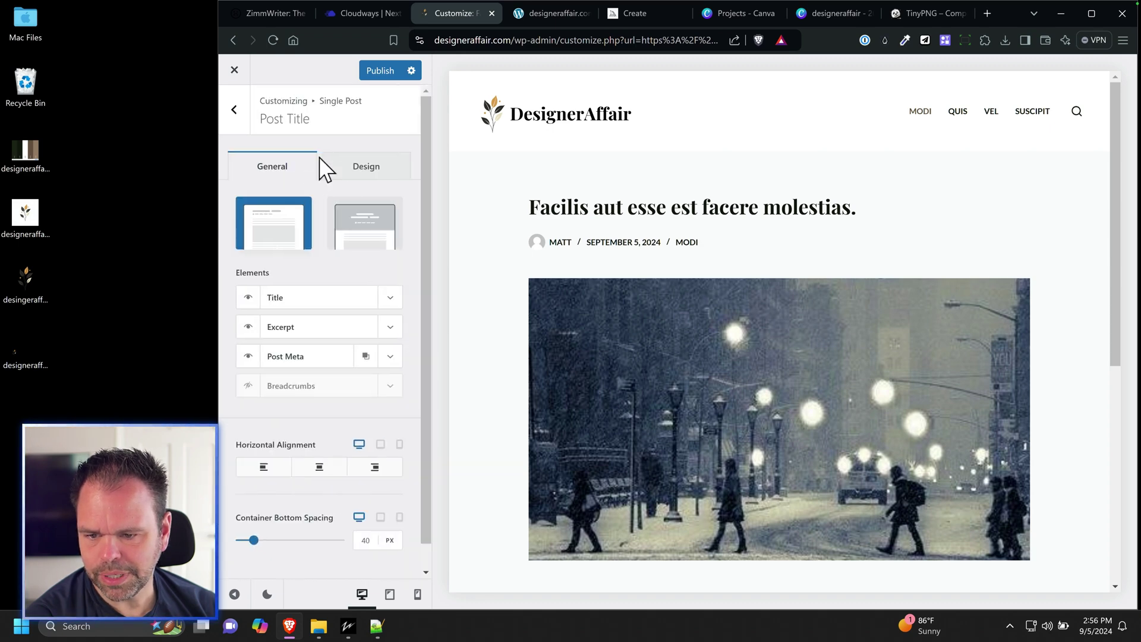
left_click(235, 109)
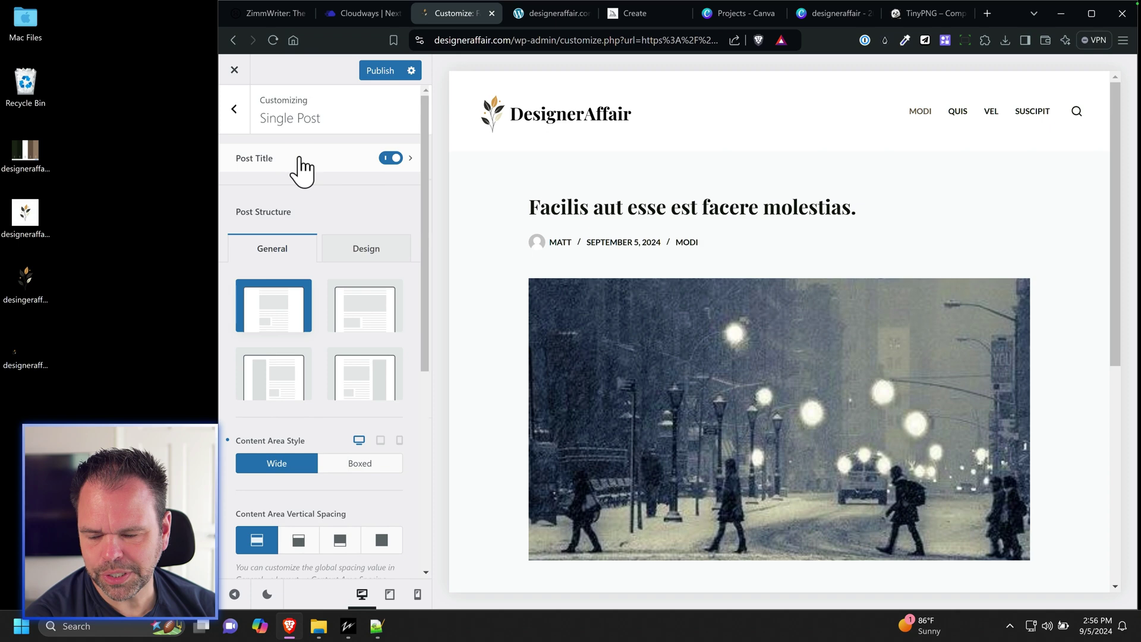
left_click(301, 168)
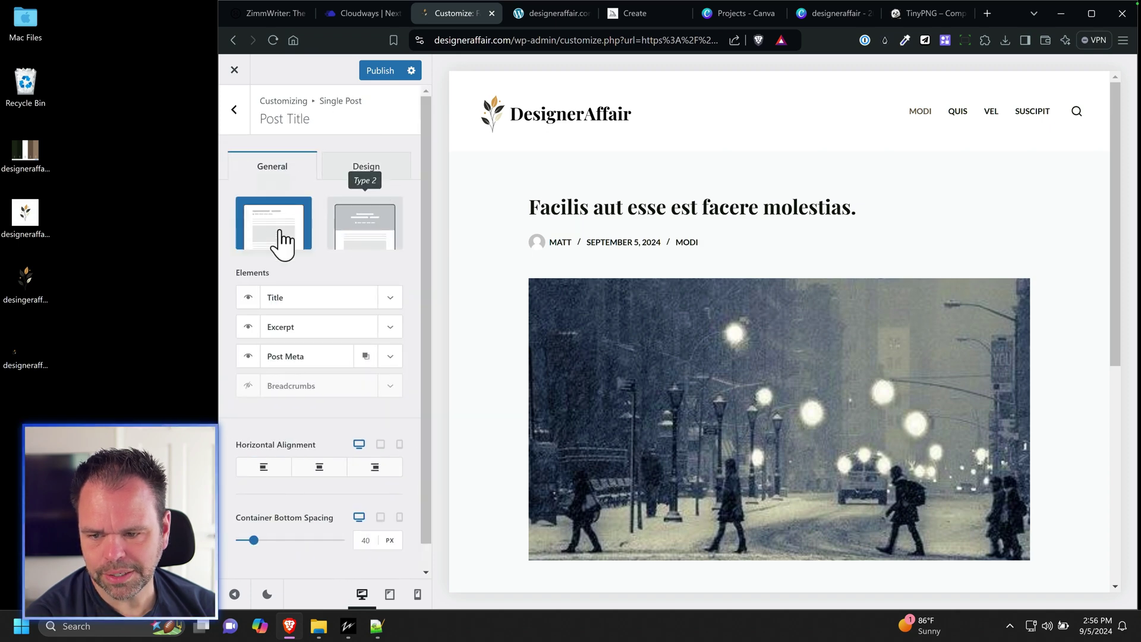
Switch the post title to the Type 2 layout and turn off the separate Featured Image post element.
left_click(371, 235)
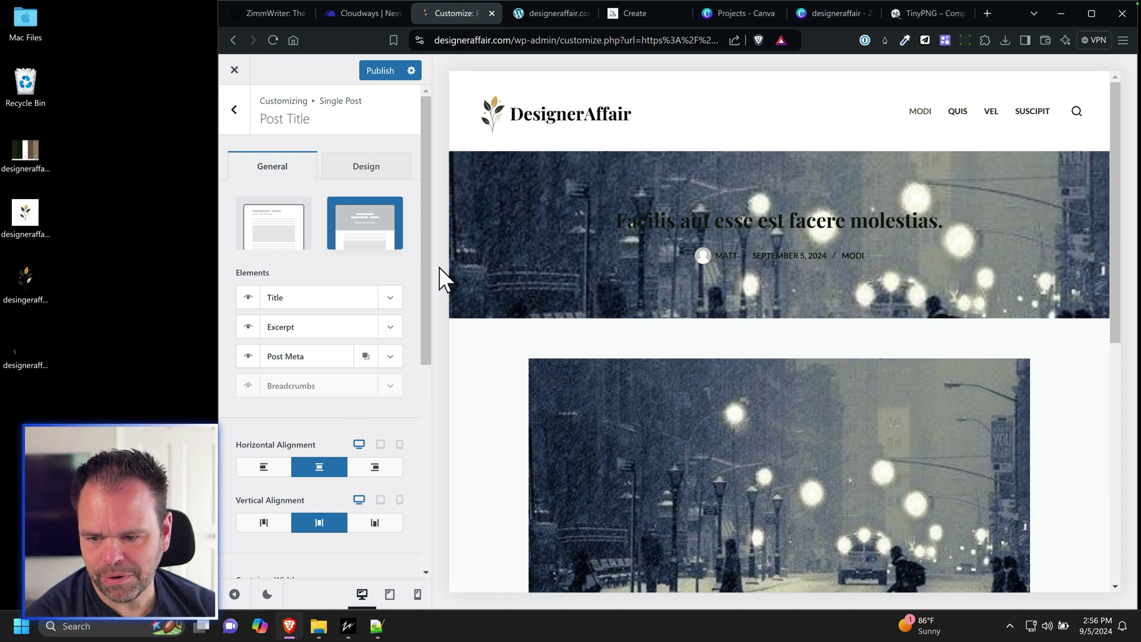
left_click(234, 110)
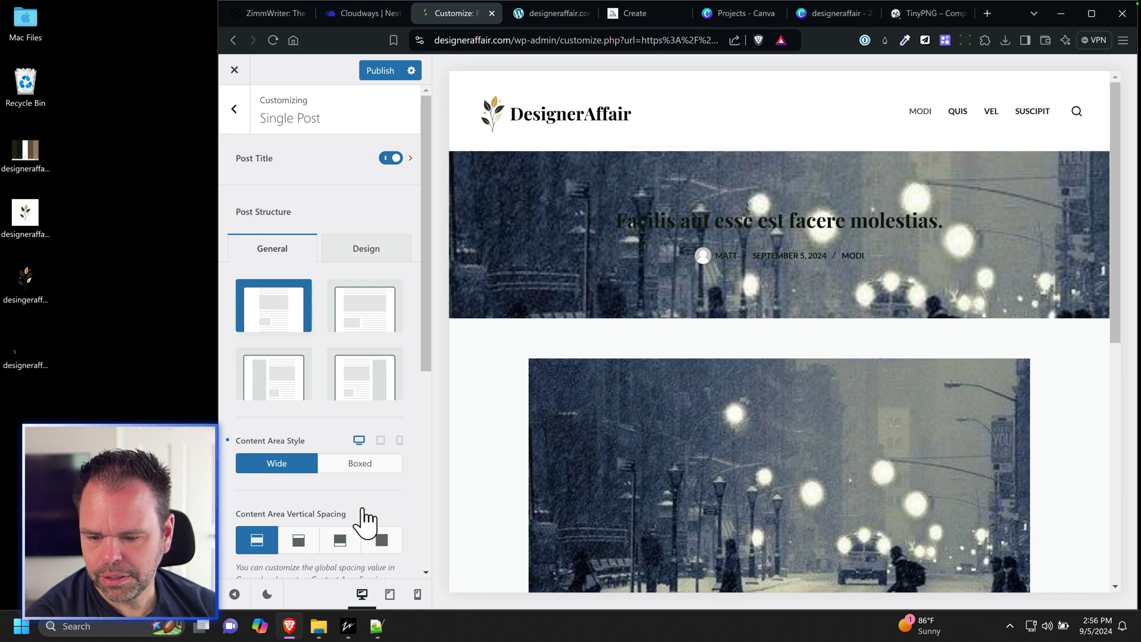
scroll(369, 520, "down", 5)
left_click(391, 350)
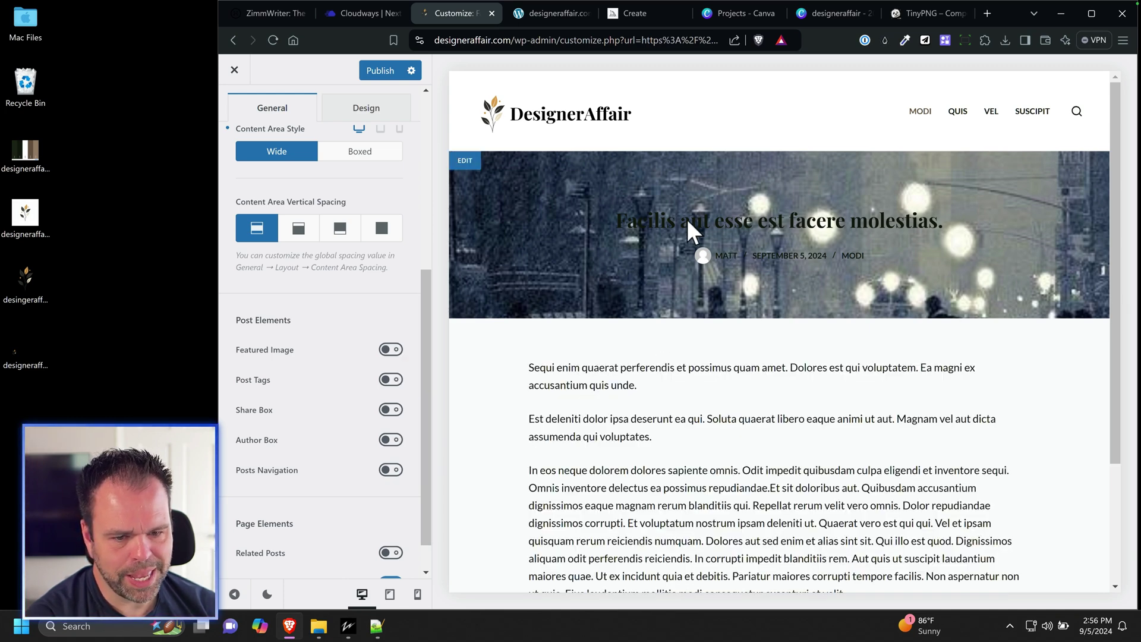
Set the post title's font color to the white palette Color 8 in the Post Title design settings.
left_click(465, 164)
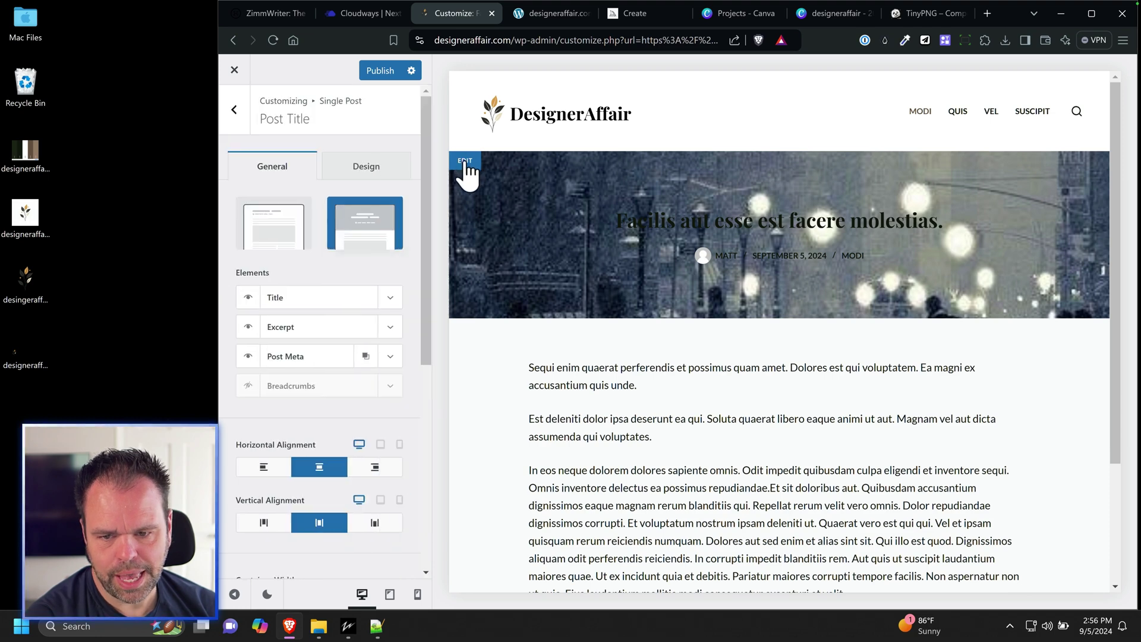
left_click(360, 167)
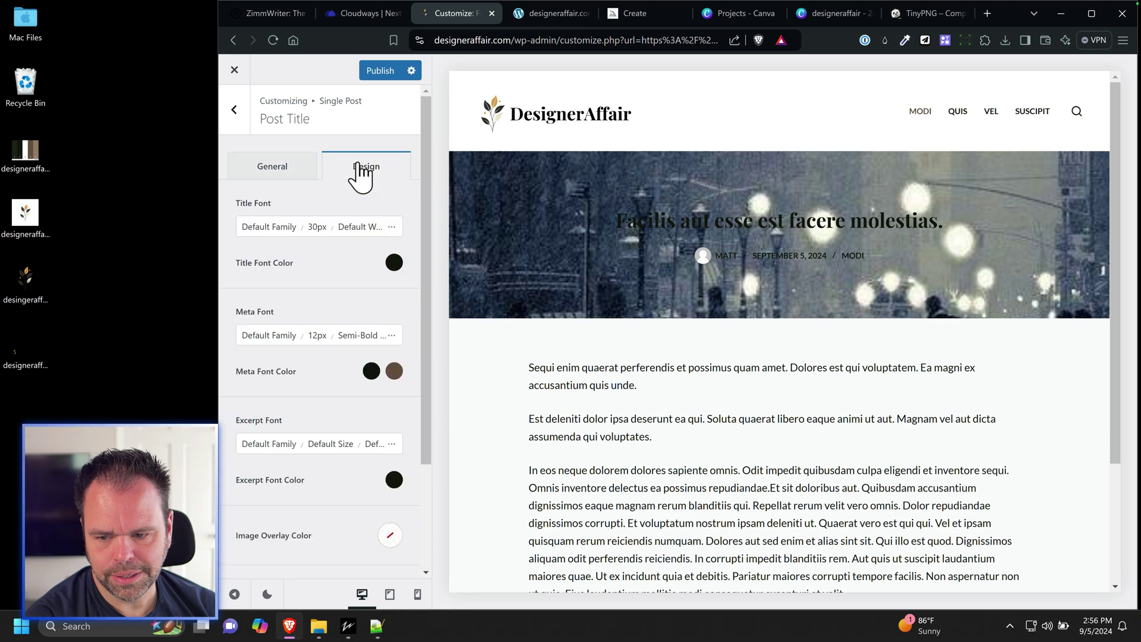
left_click(394, 262)
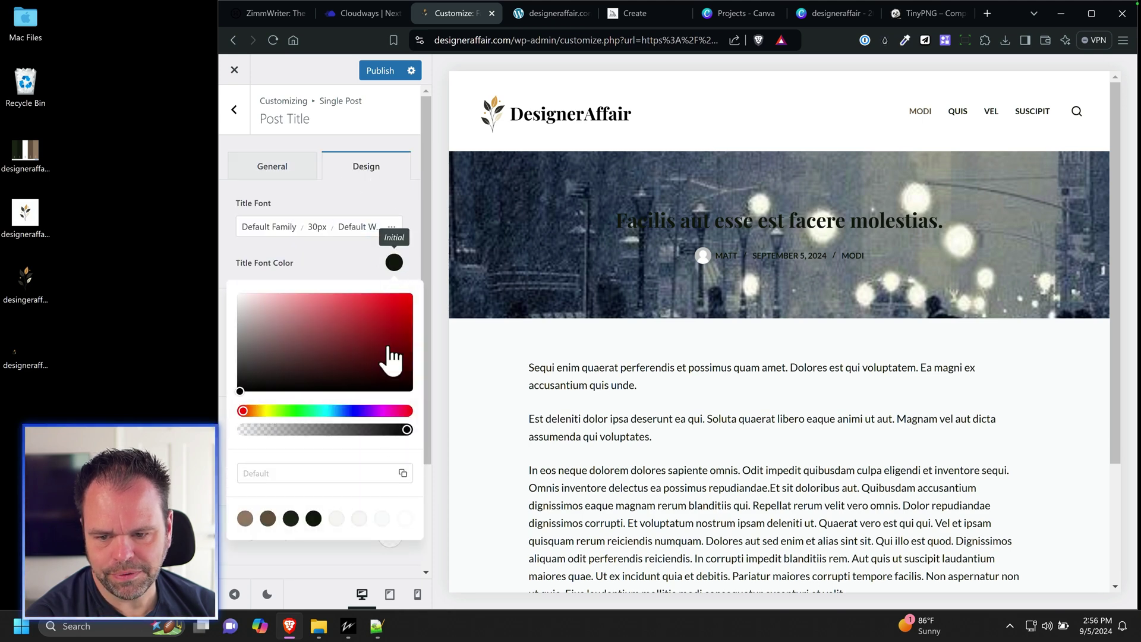
left_click(404, 521)
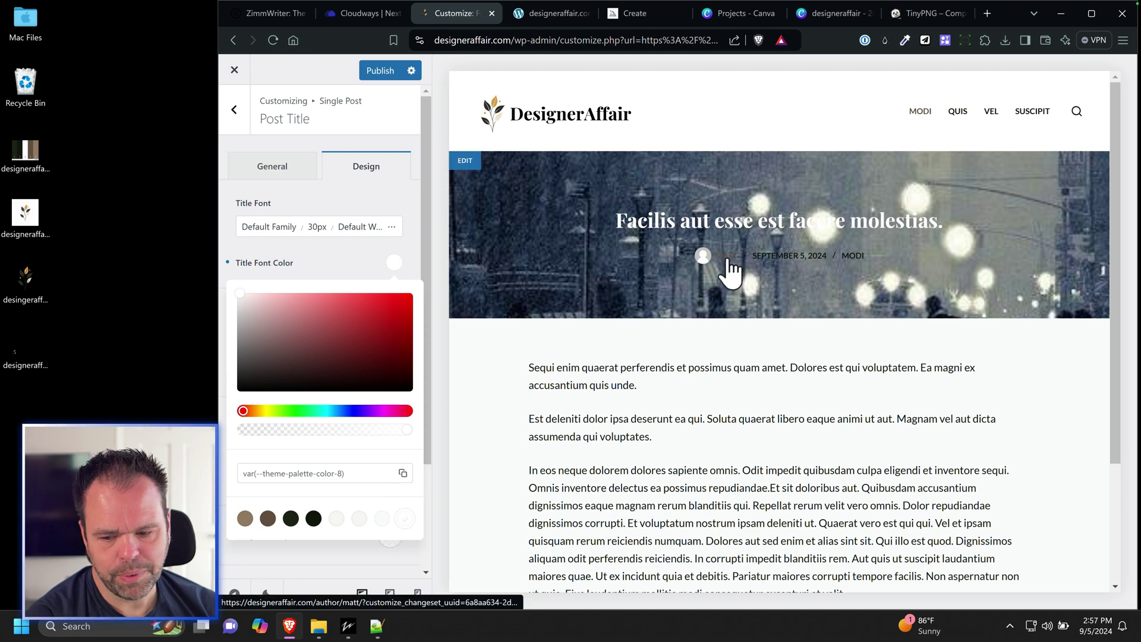
left_click(417, 248)
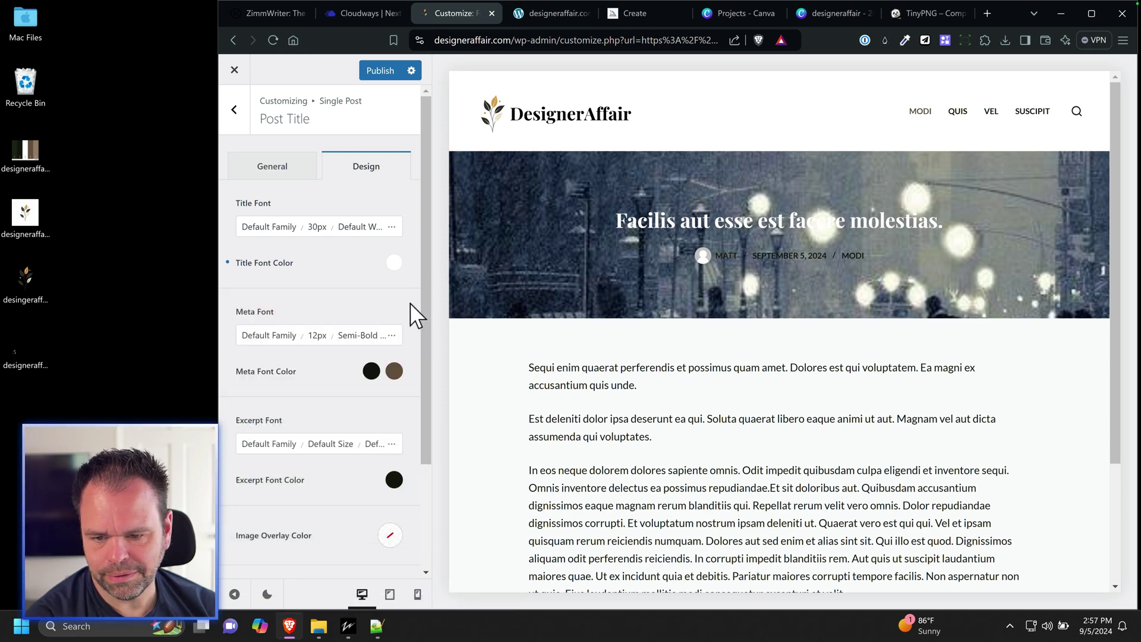
Set both the initial and hover meta font colors to the white palette Color 8.
left_click(371, 371)
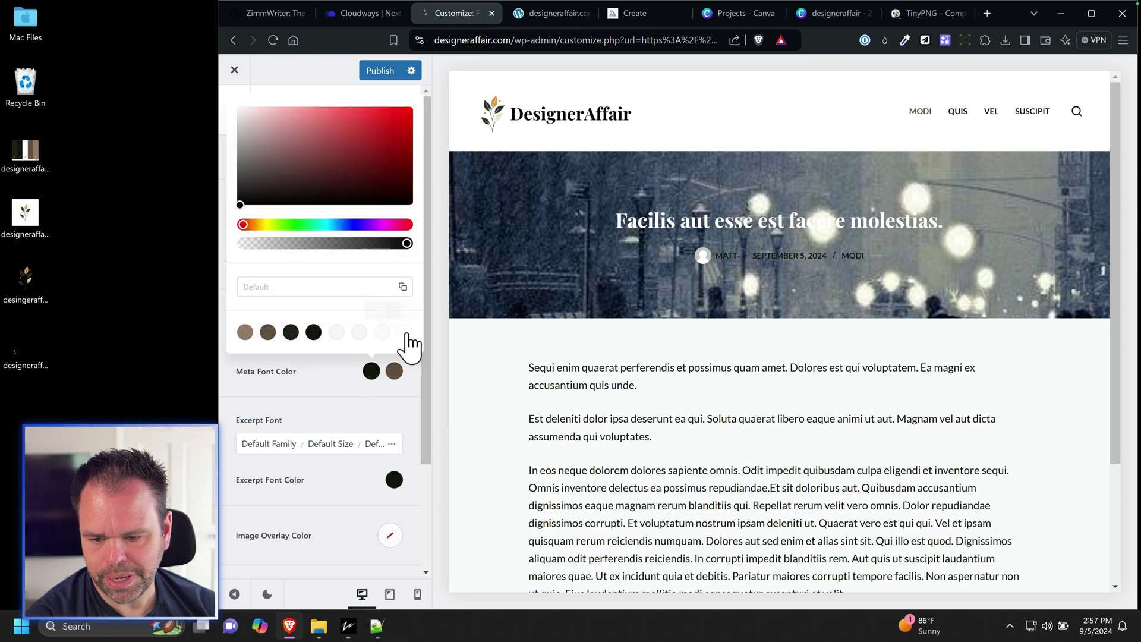
left_click(404, 332)
left_click(394, 371)
left_click(405, 332)
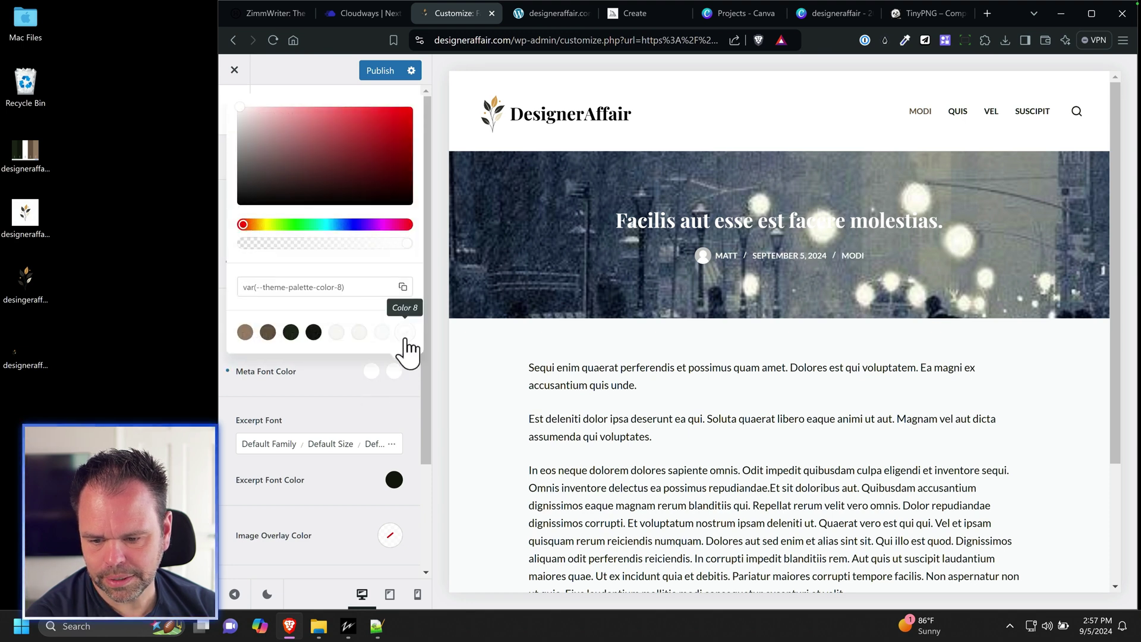
left_click(395, 407)
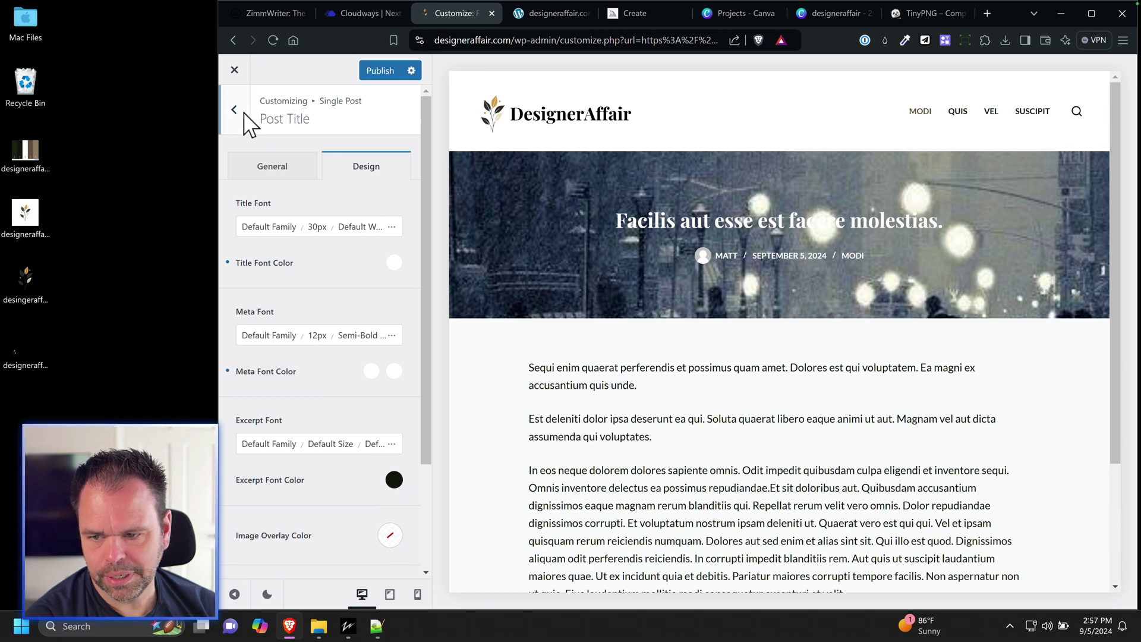
Hide the Excerpt element in the Post Title settings and check the post preview down to the footer.
left_click(255, 167)
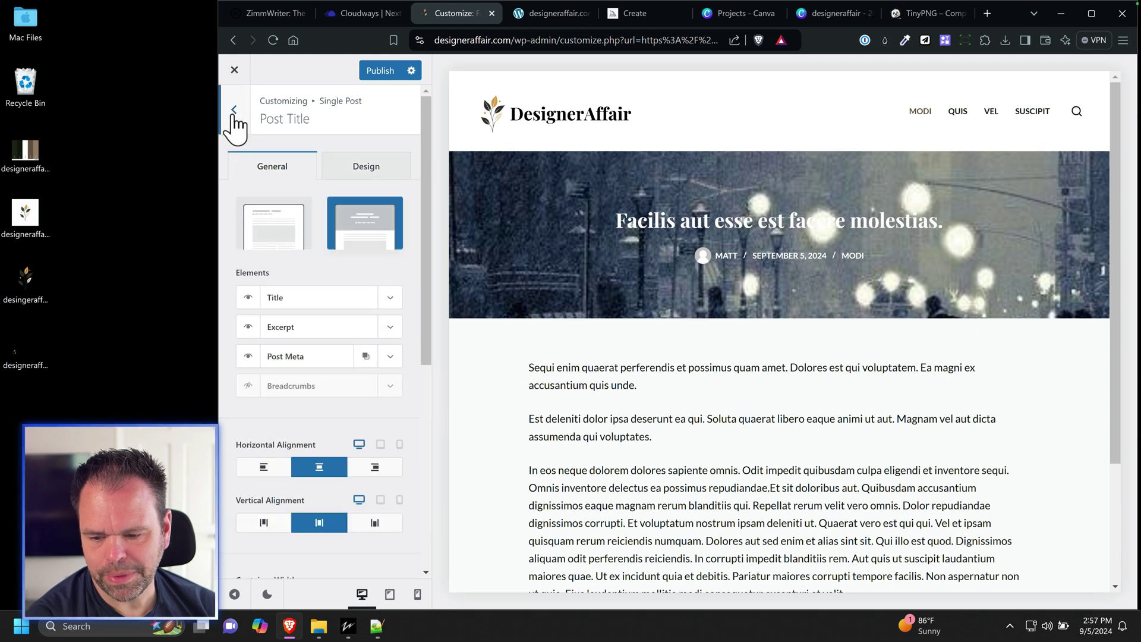
left_click(390, 358)
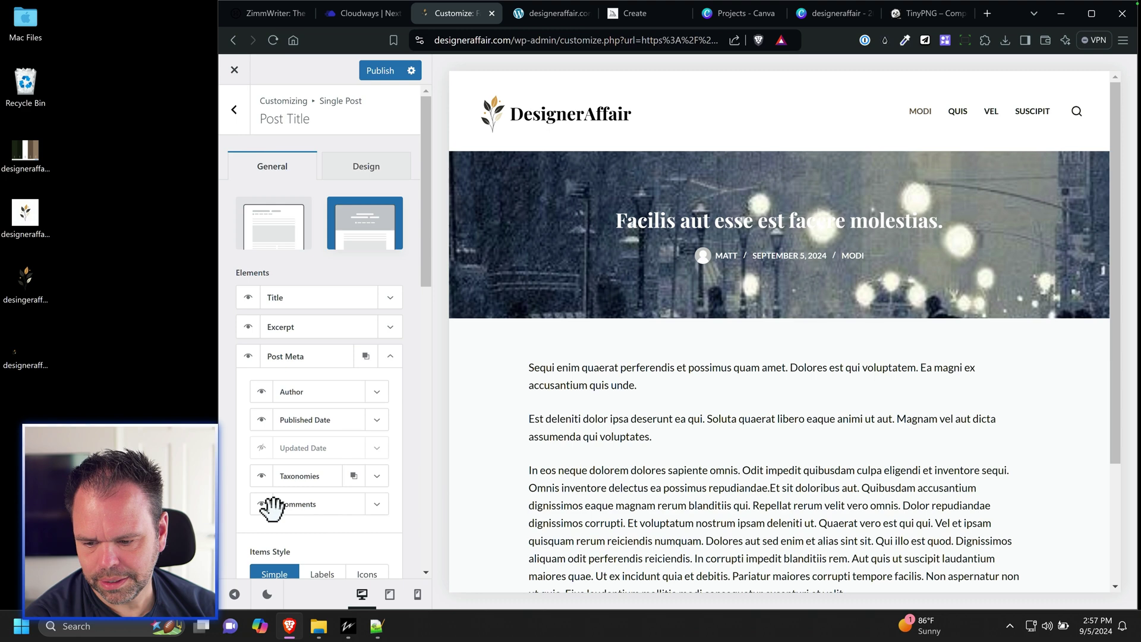
left_click(249, 328)
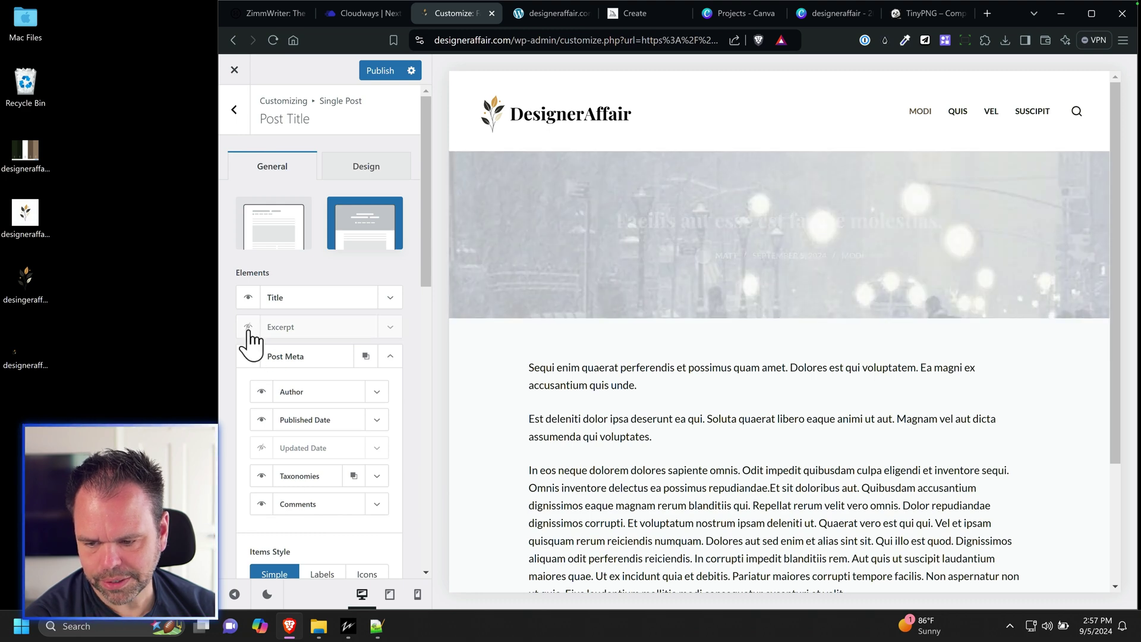
left_click(390, 358)
scroll(828, 434, "down", 3)
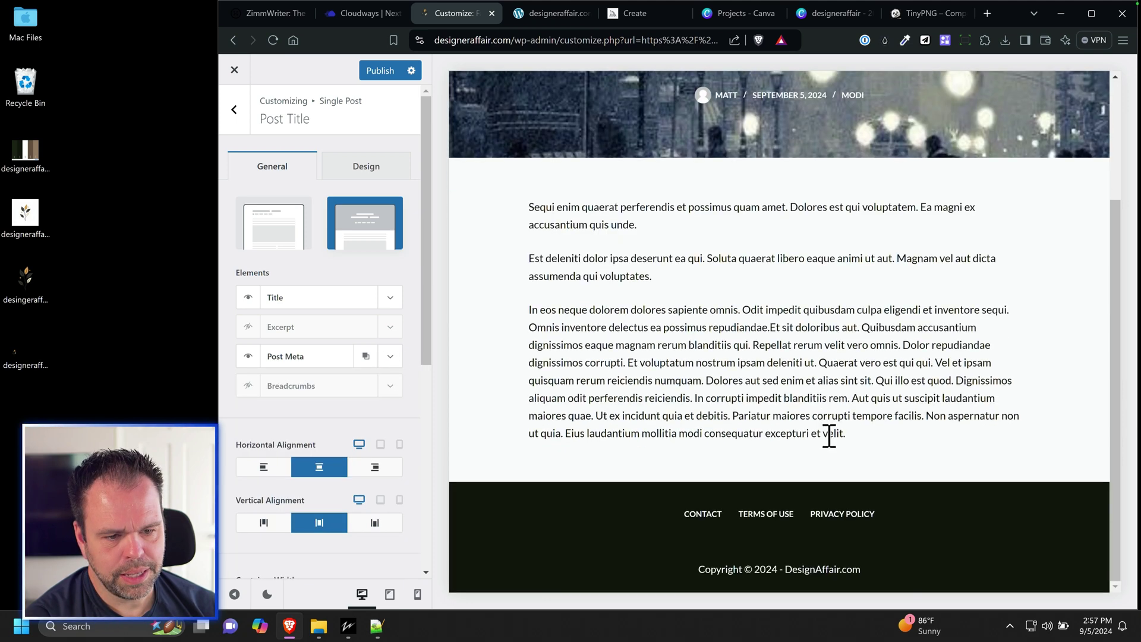
scroll(943, 184, "up", 3)
left_click_drag(905, 221, 828, 219)
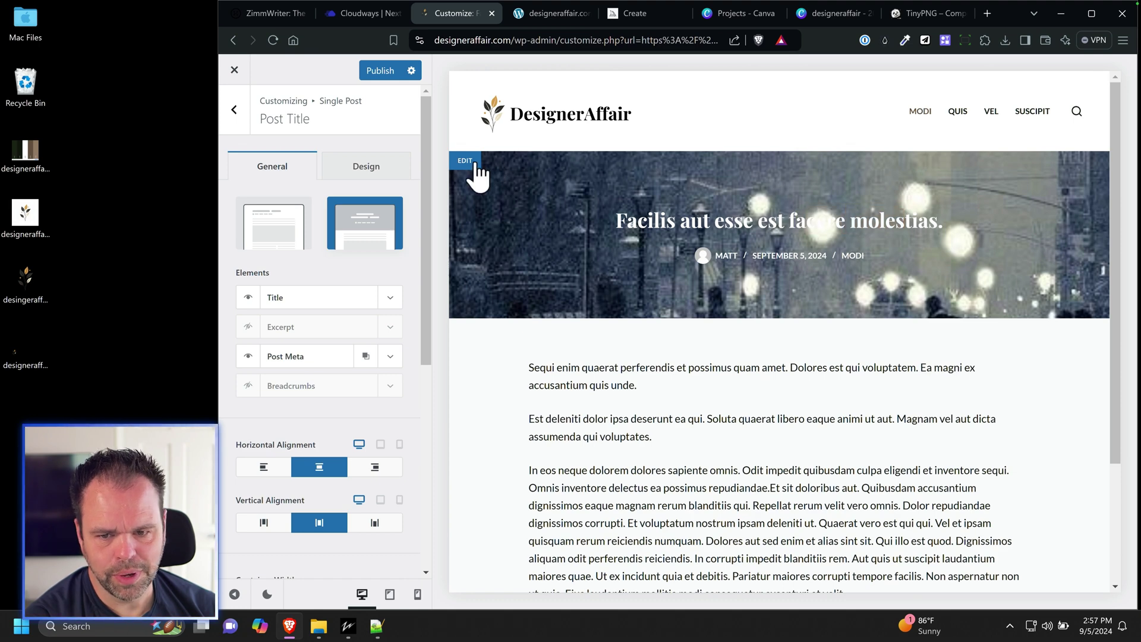
Add a semi-transparent image overlay to the post title, trying a dark red tint and the palette's light brown at 0.59 opacity.
scroll(415, 254, "down", 5)
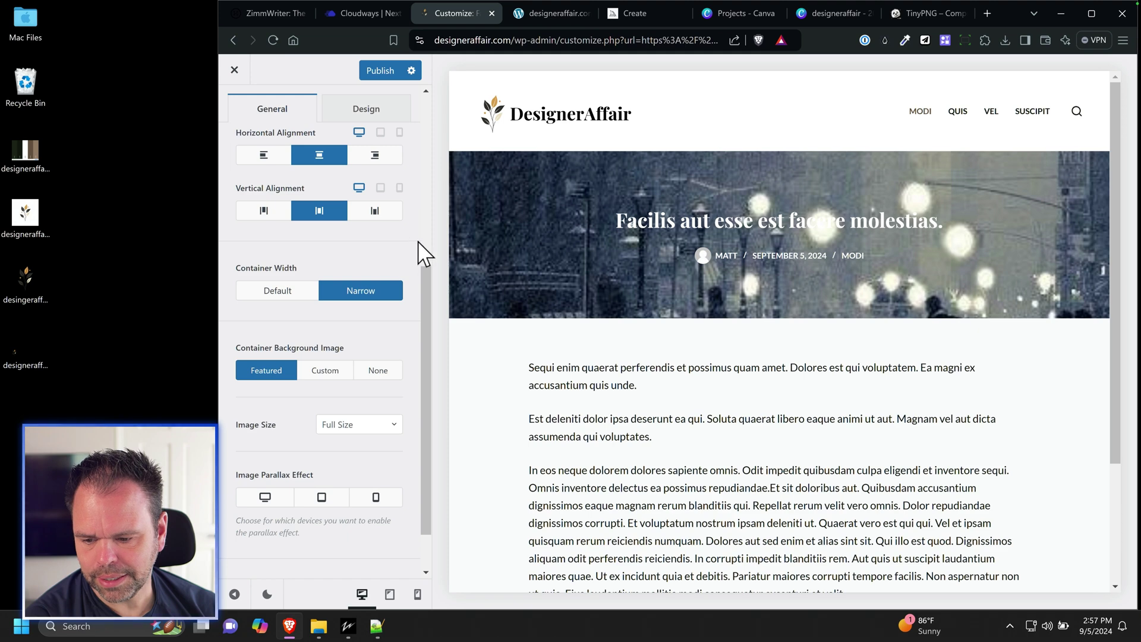
scroll(410, 264, "down", 1)
scroll(395, 296, "up", 6)
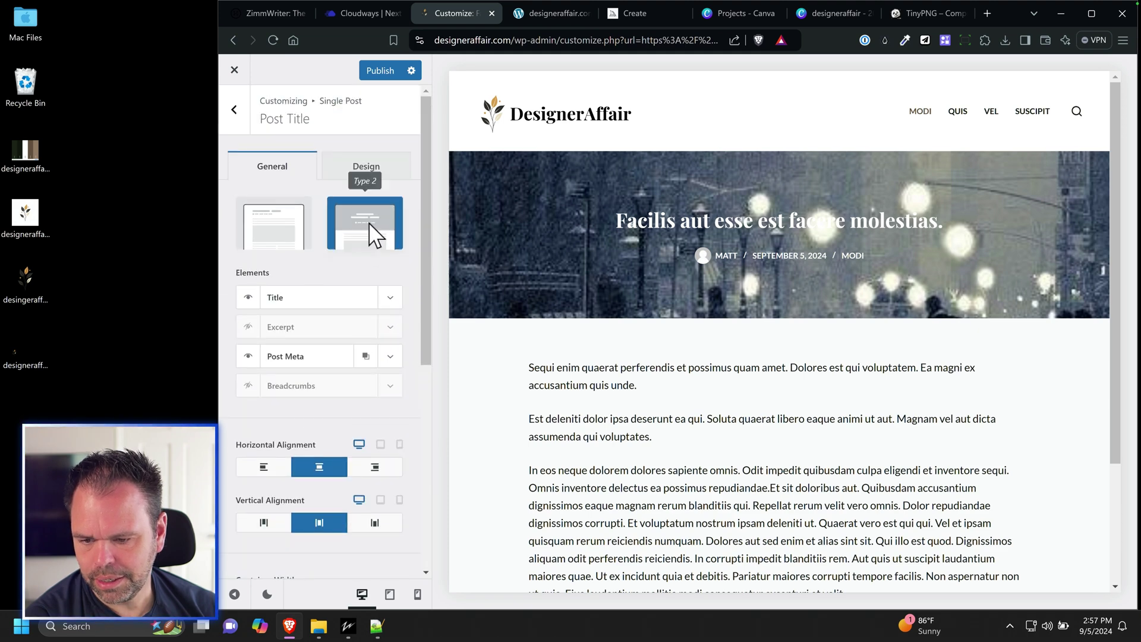
left_click(365, 165)
left_click(391, 432)
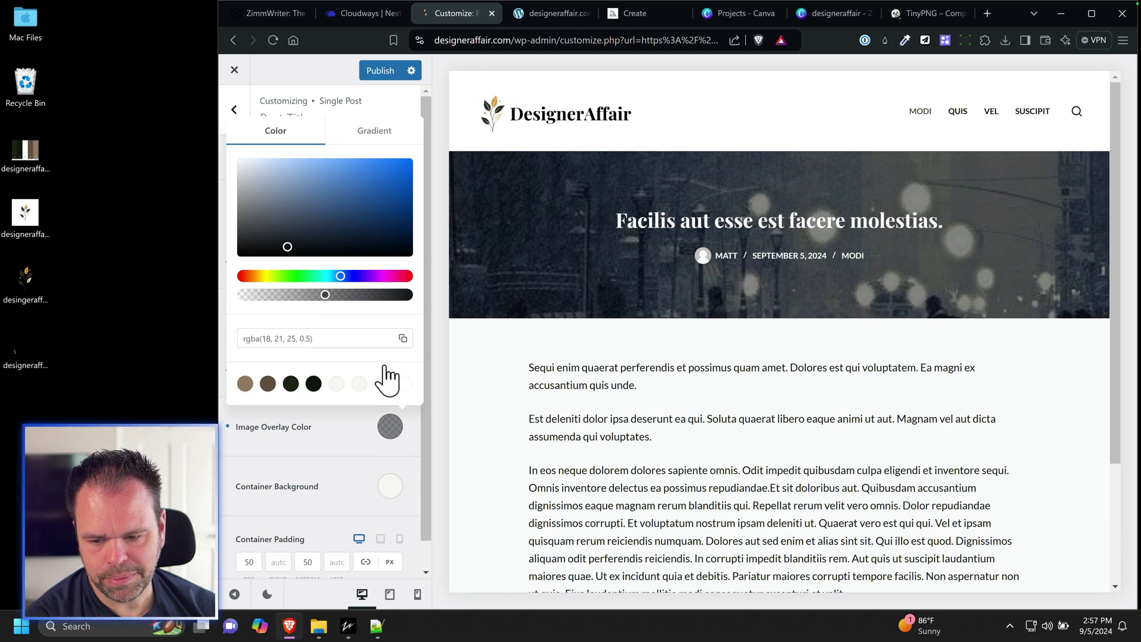
mouse_move(326, 291)
left_mouse_down()
mouse_move(301, 296)
mouse_move(325, 294)
left_mouse_up()
left_click_drag(293, 244, 308, 226)
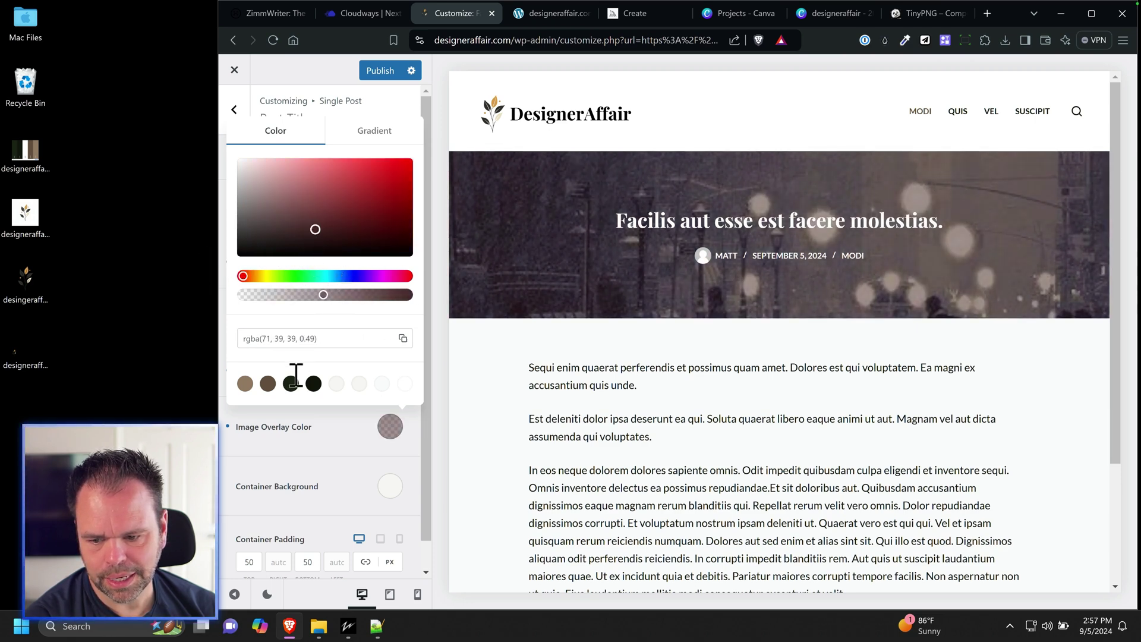
left_click(245, 384)
left_click_drag(400, 296, 340, 293)
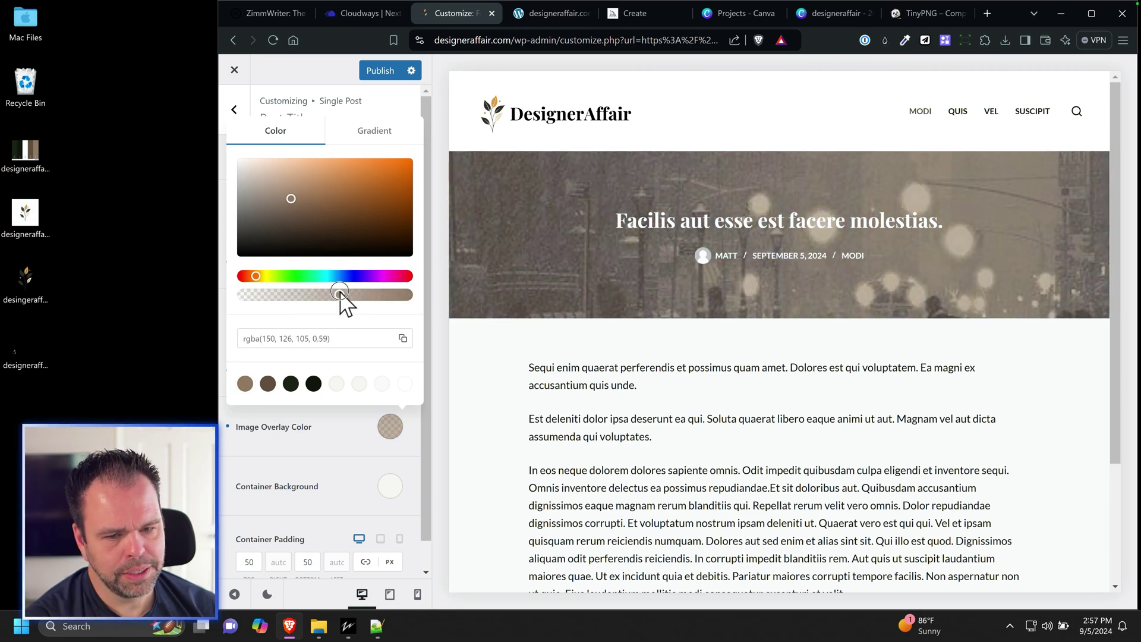
Change the post title's image overlay color to black at 0.4 opacity.
left_click_drag(282, 245, 242, 255)
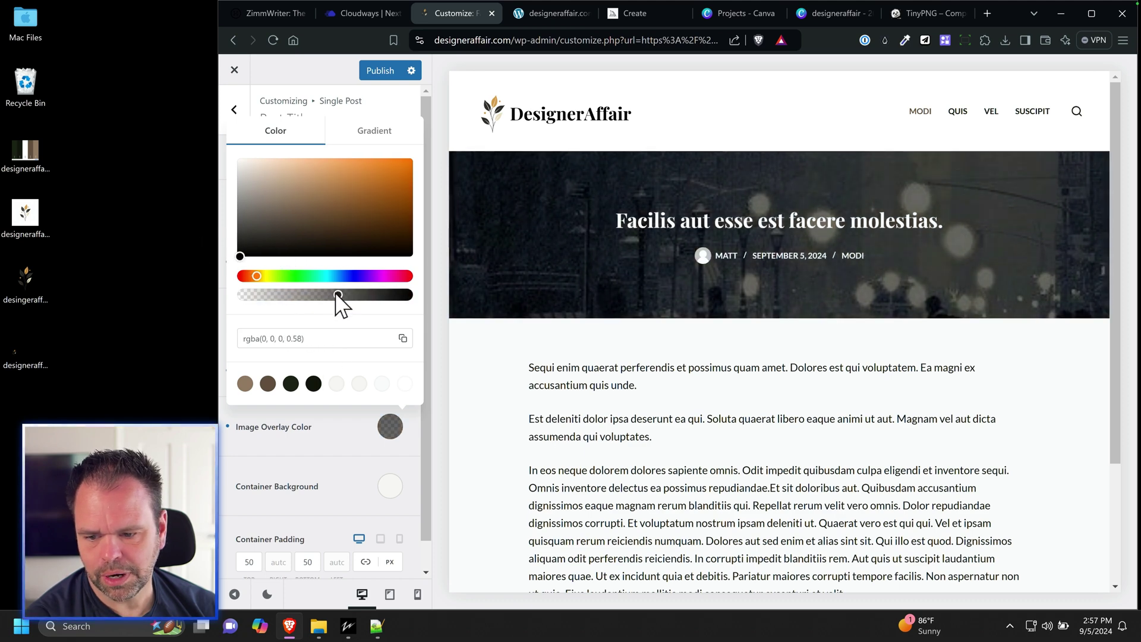
mouse_move(337, 293)
left_mouse_down()
mouse_move(364, 296)
mouse_move(315, 294)
left_mouse_up()
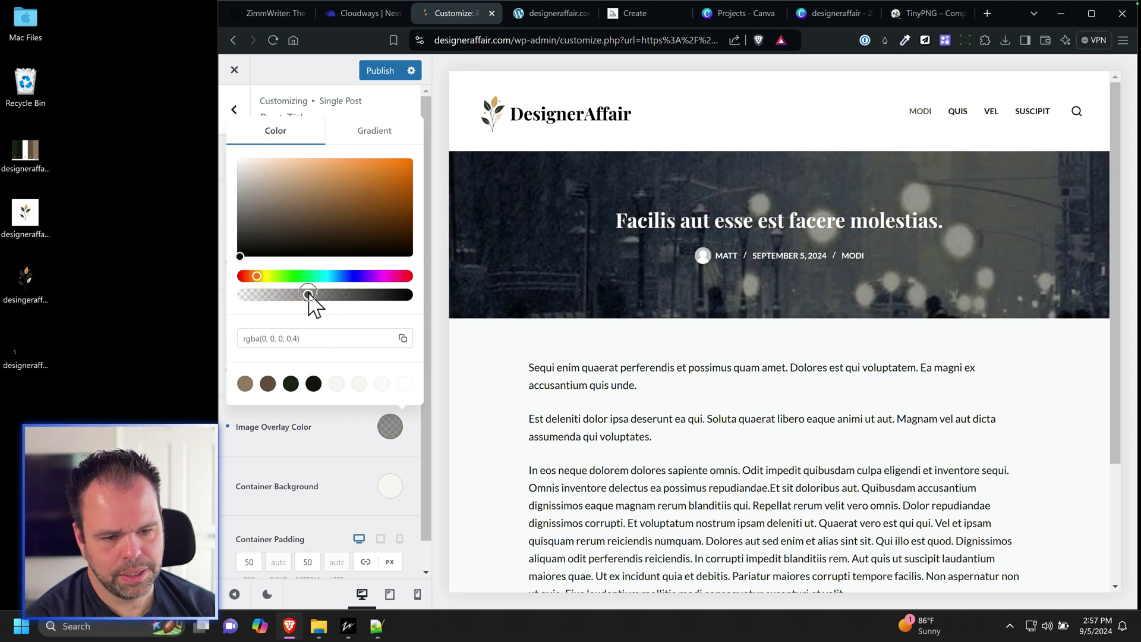
left_click(434, 426)
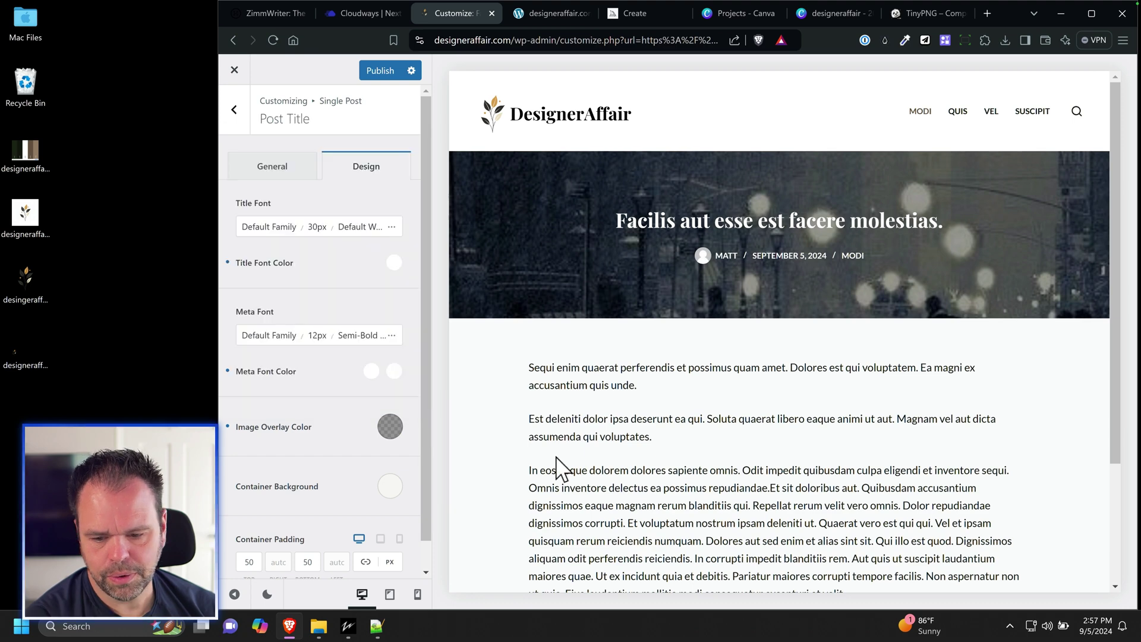
Check the post title layout in the tablet and mobile previews, and return to the desktop preview.
left_click(389, 594)
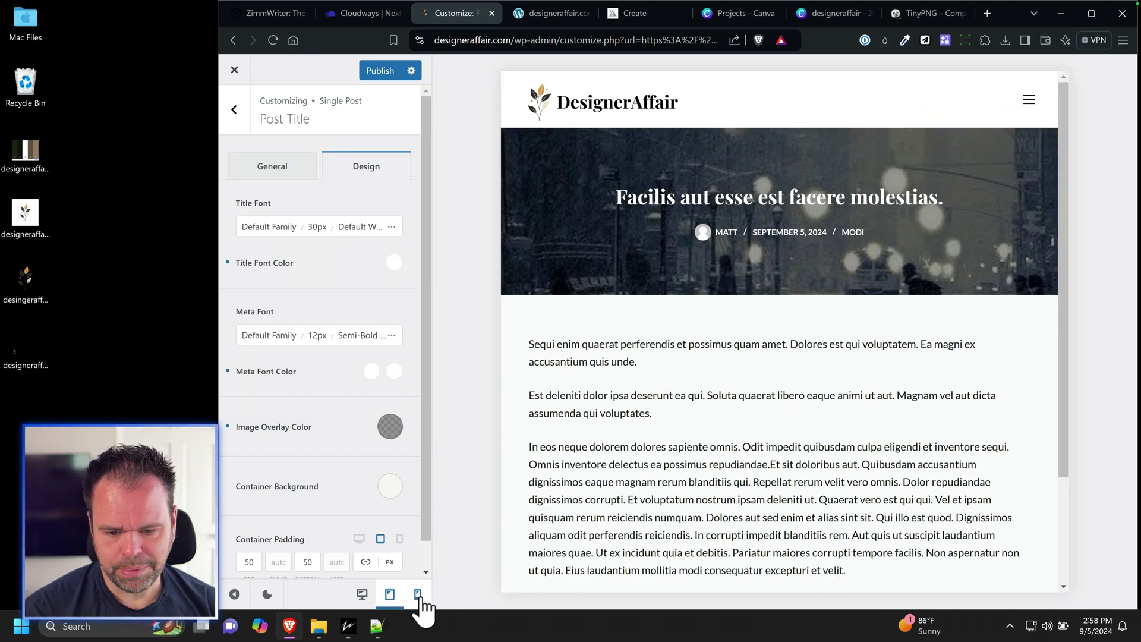
left_click(418, 595)
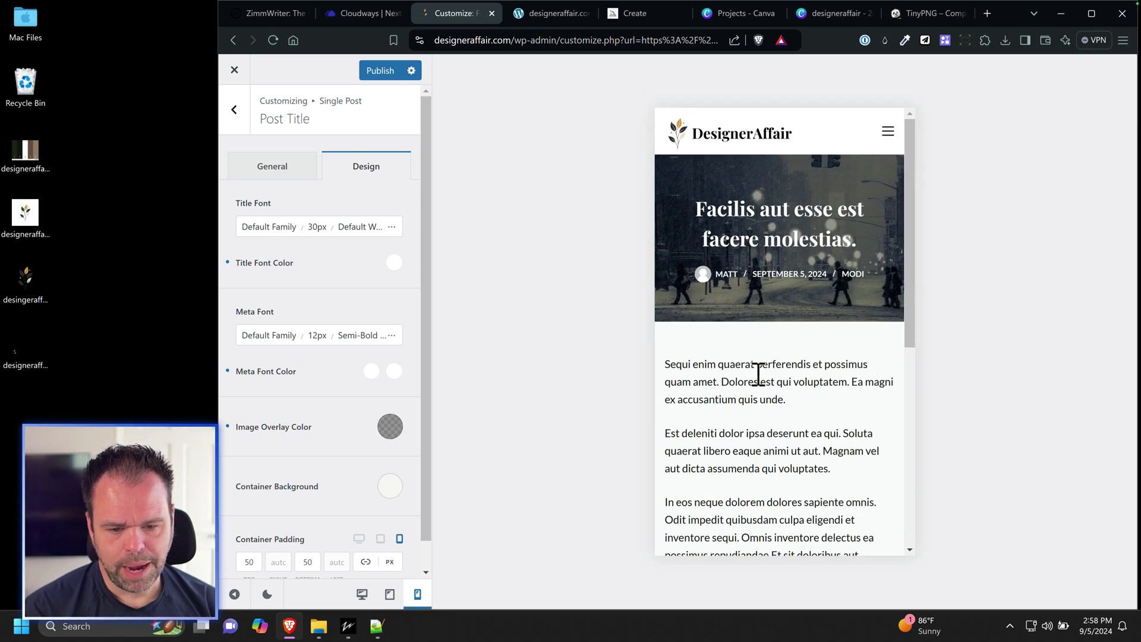
left_click(363, 594)
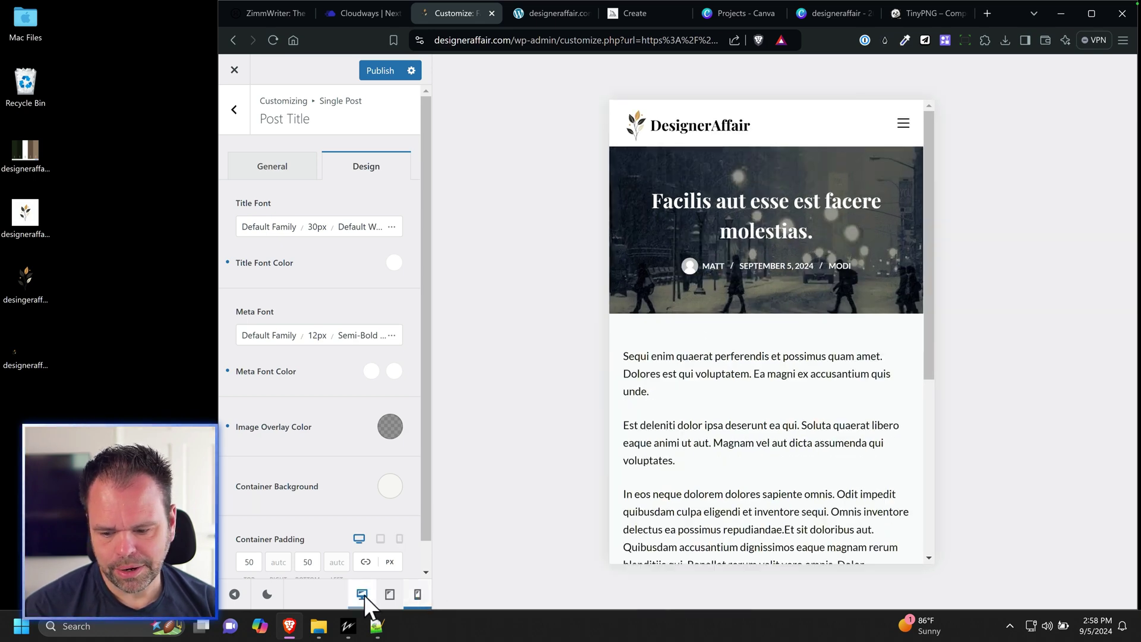
Return to the Single Post settings and look through the post structure options.
left_click(279, 171)
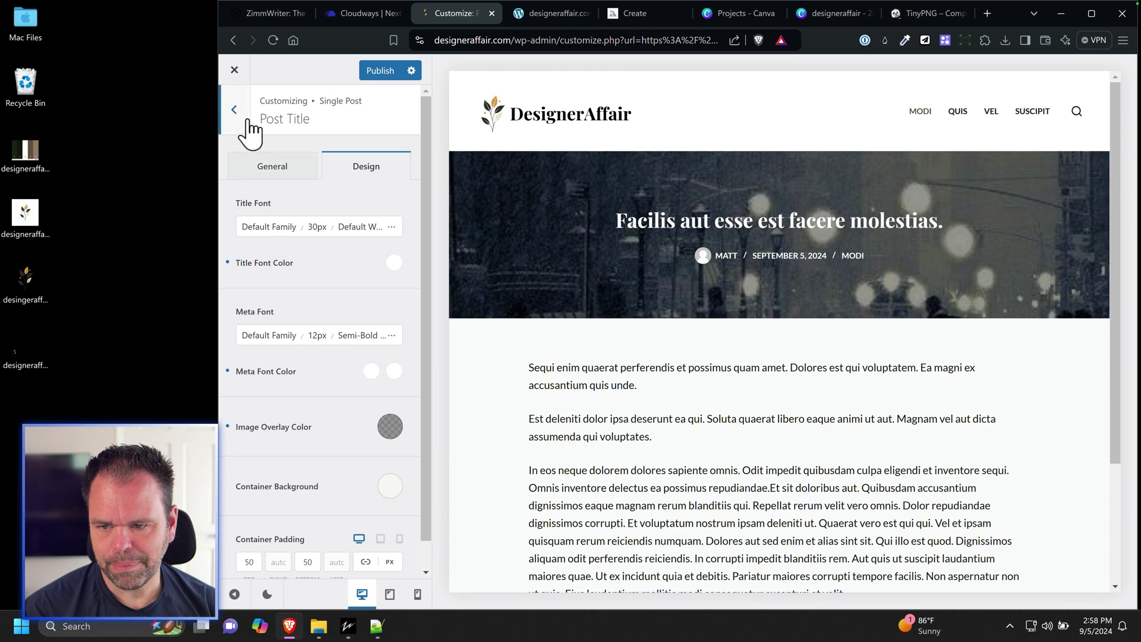
scroll(245, 123, "down", 3)
scroll(367, 410, "up", 5)
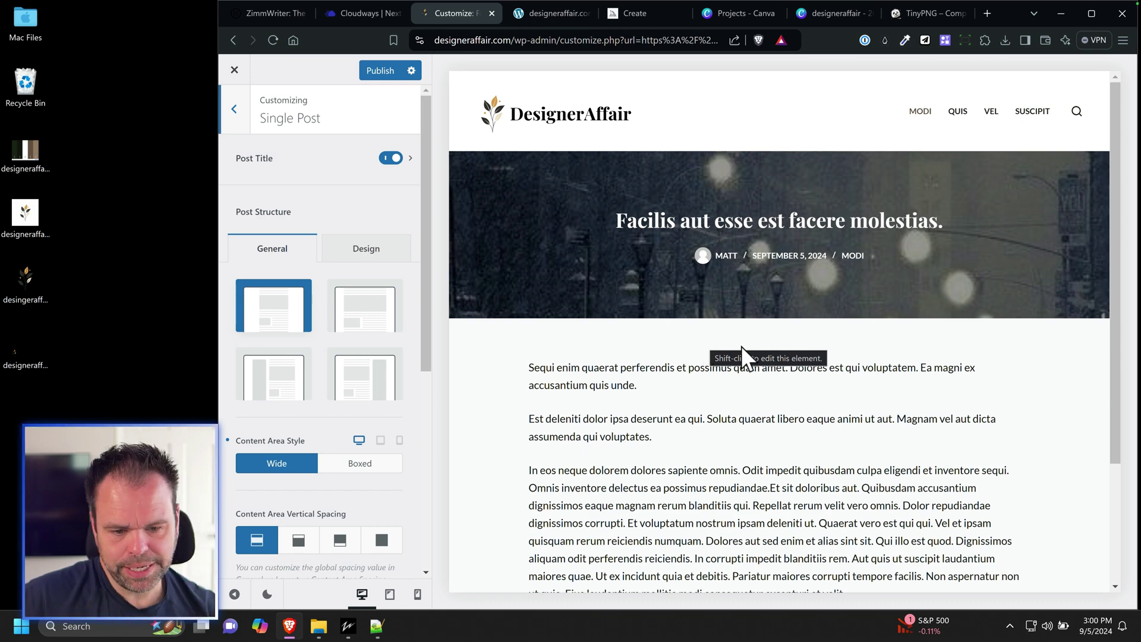
In the theme's general Layout settings, try a desktop Content Area Spacing of 30 px and set it to 50 px.
left_click(232, 113)
left_click(236, 120)
left_click(236, 126)
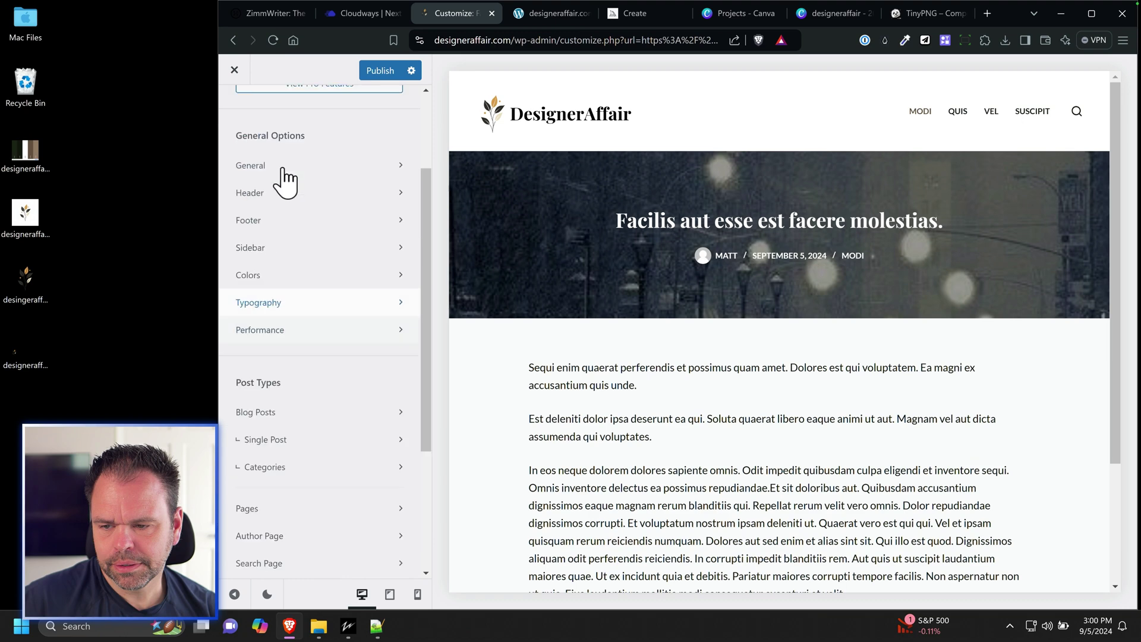
scroll(285, 182, "up", 3)
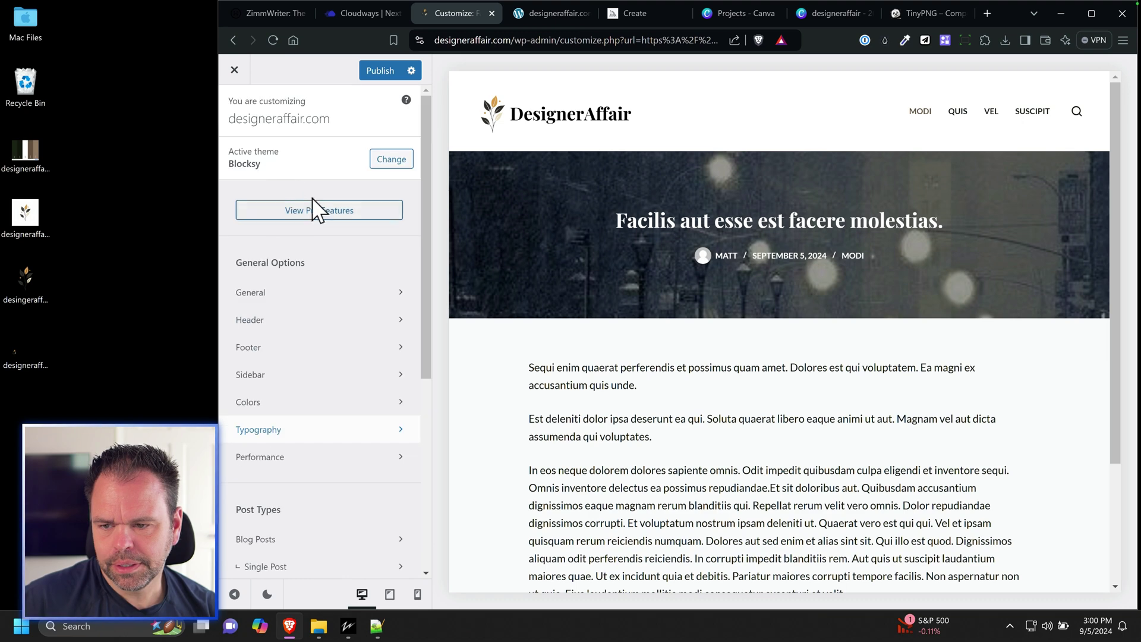
left_click(282, 294)
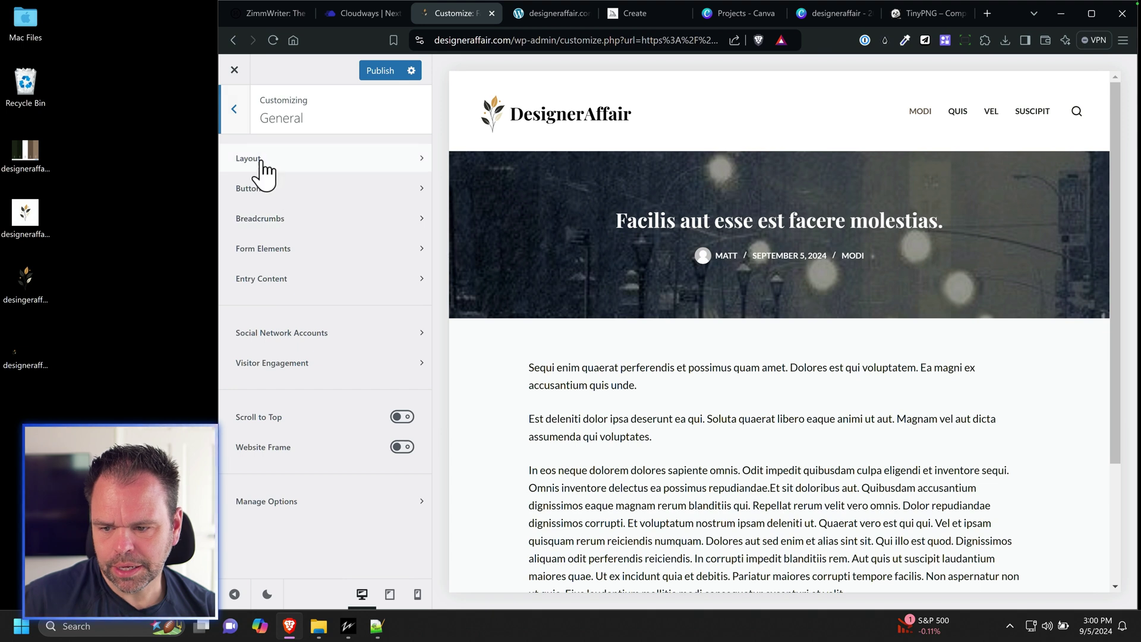
left_click(261, 161)
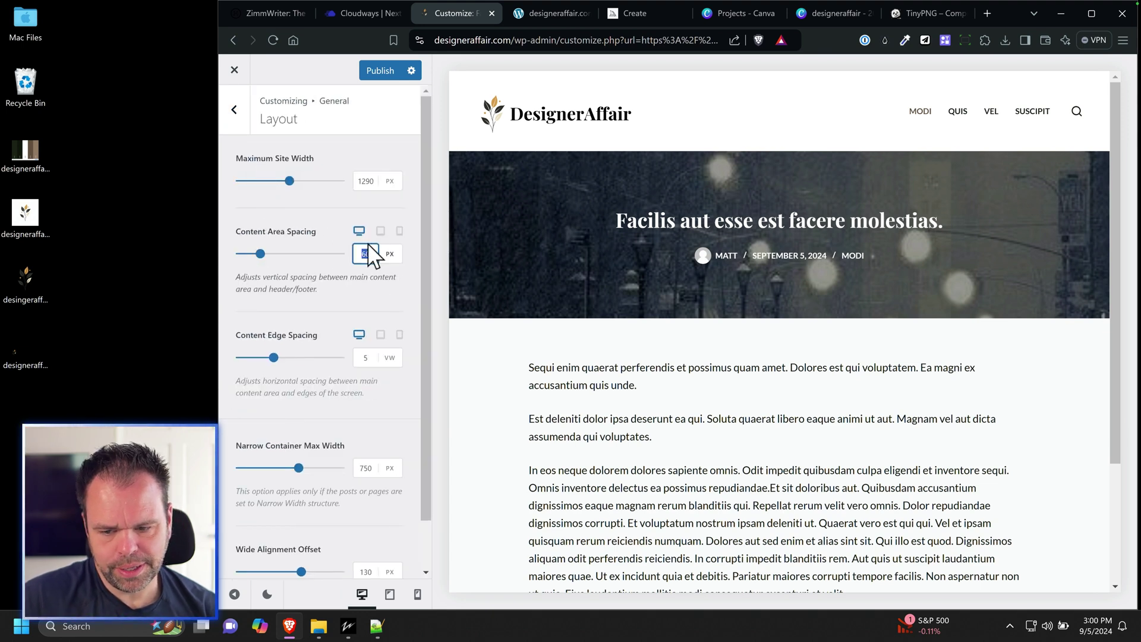
type("30")
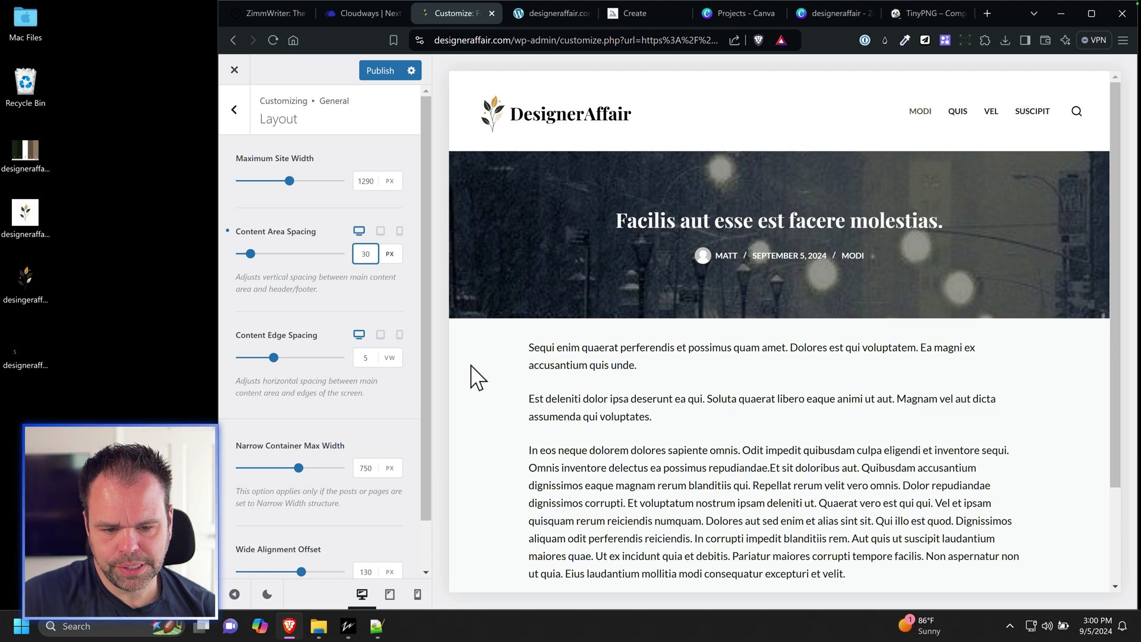
type("50")
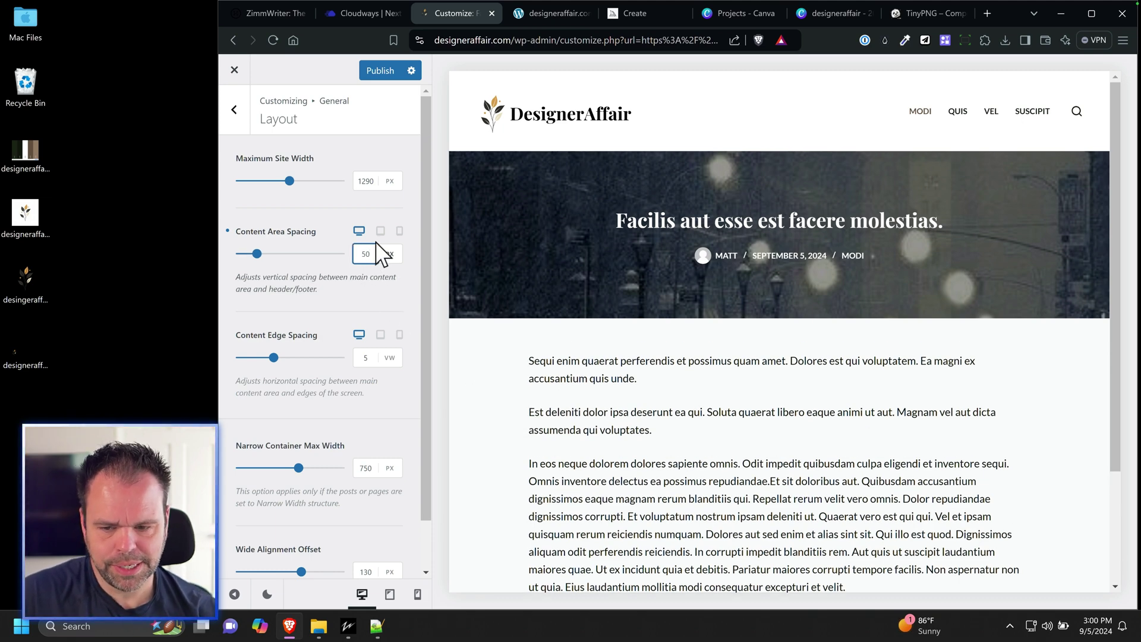
Set the desktop Content Area Spacing to 40 px, check it in the tablet and mobile previews, and publish the changes.
key("BackSpace")
key("BackSpace")
type("40")
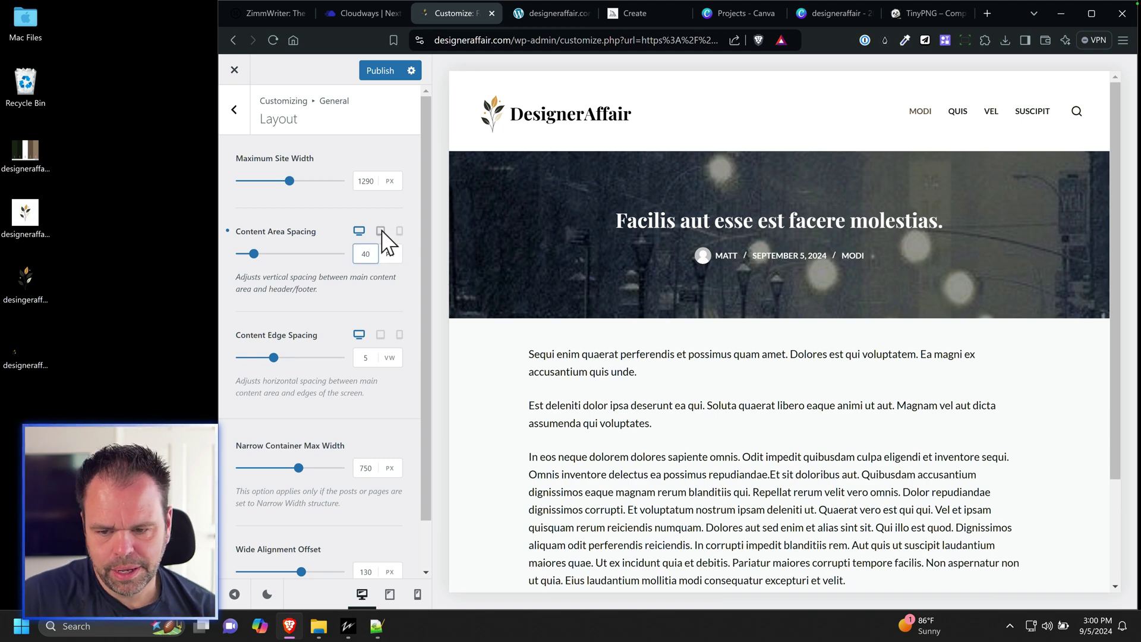
left_click(381, 232)
left_click(399, 232)
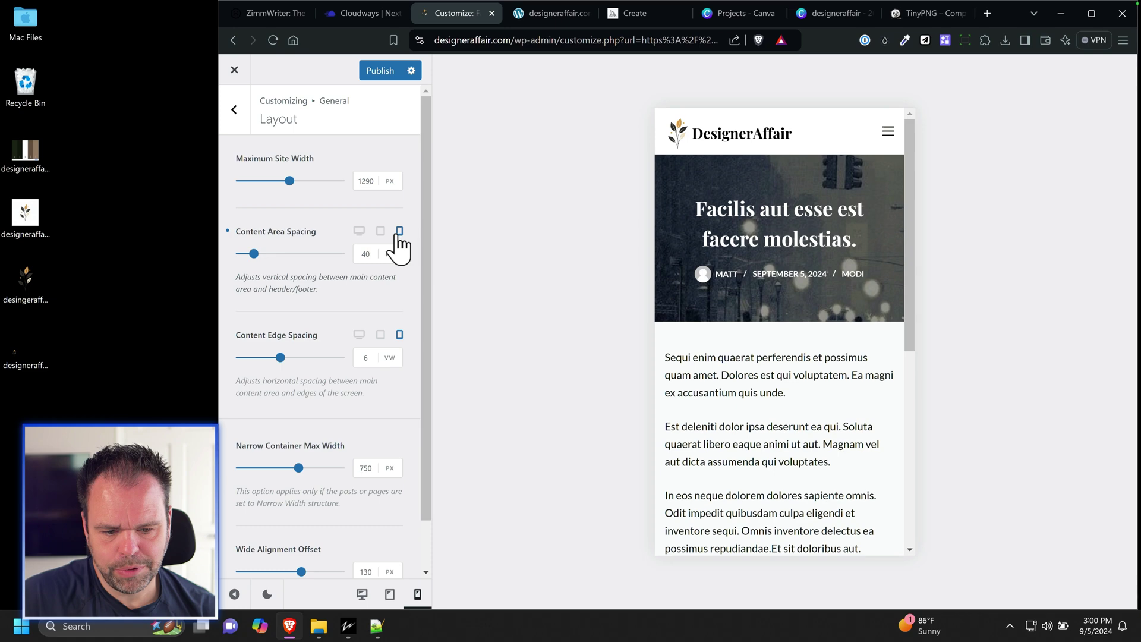
left_click(360, 231)
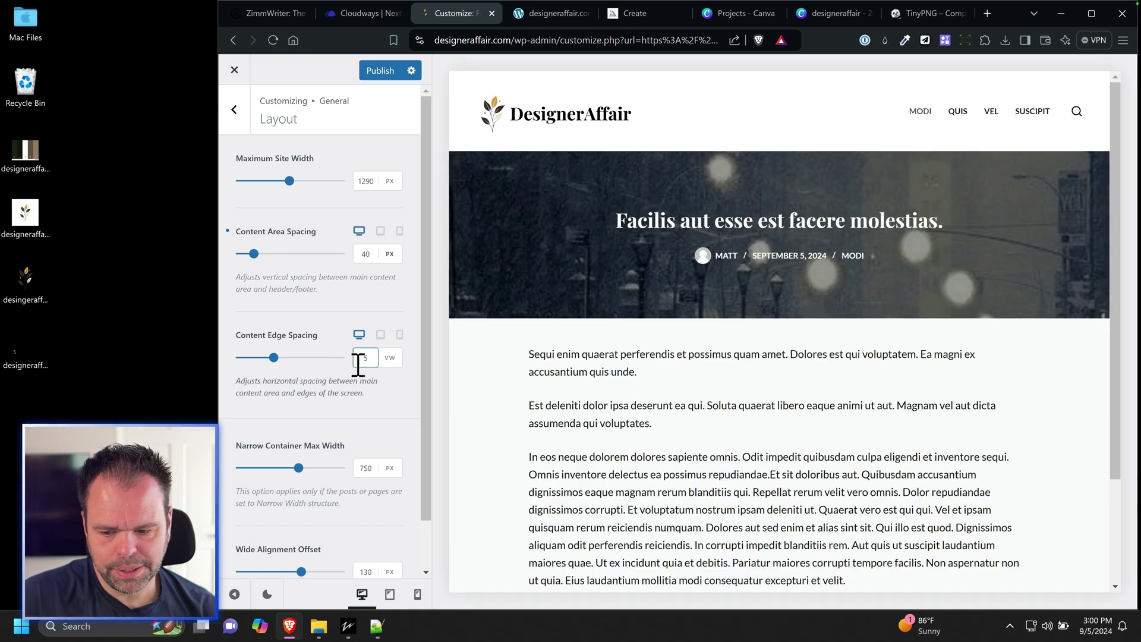
left_click(375, 70)
Reload the live site's home page and examine the "Dolorem a qui earum ipsam." post from banner to footer.
key("ctrl+Tab")
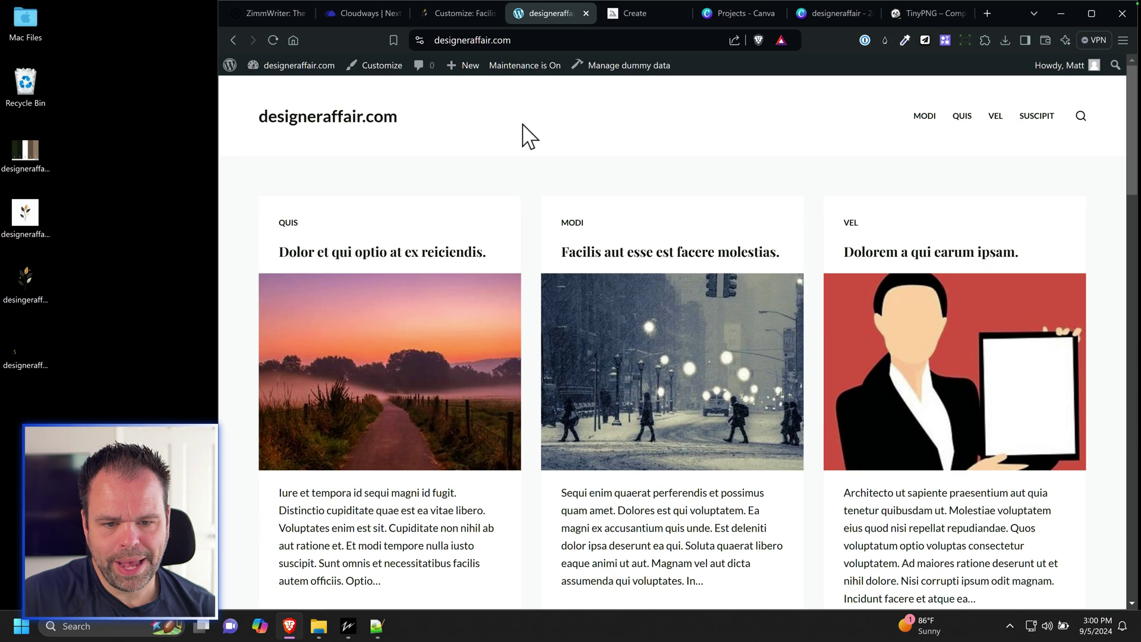
left_click(274, 41)
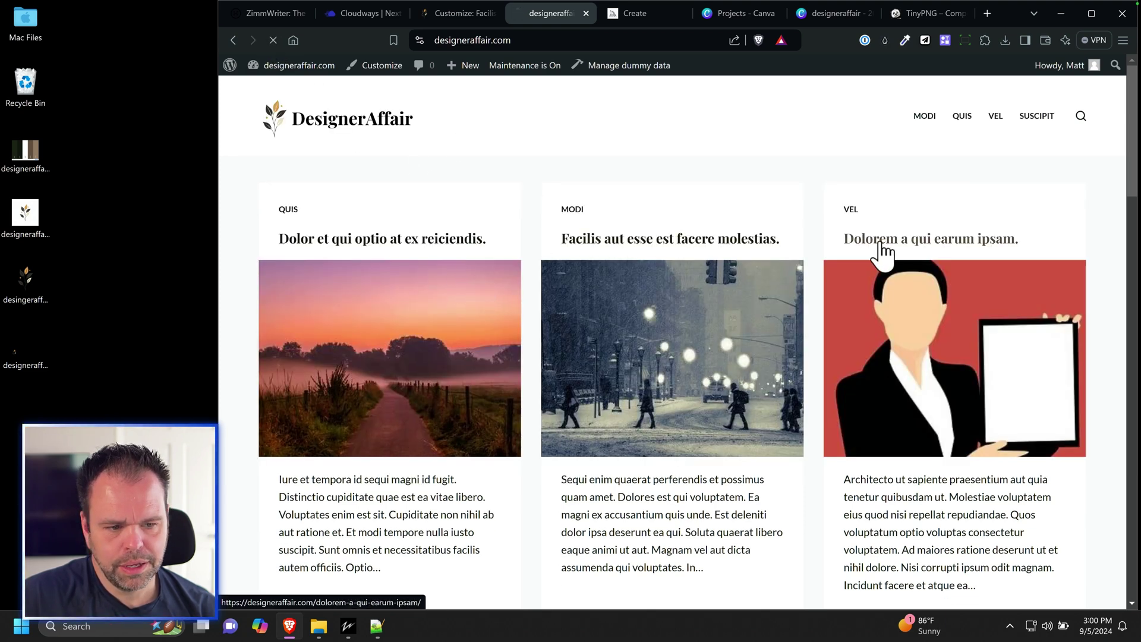
left_click(847, 244)
scroll(708, 369, "down", 5)
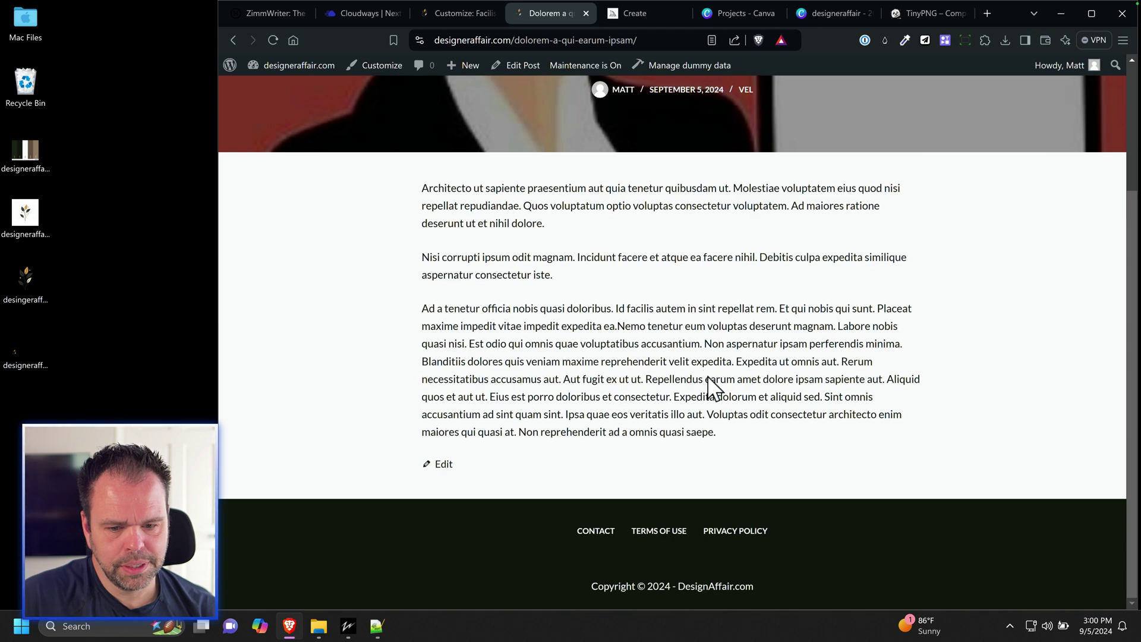
scroll(708, 376, "up", 5)
scroll(705, 393, "down", 3)
scroll(704, 393, "up", 3)
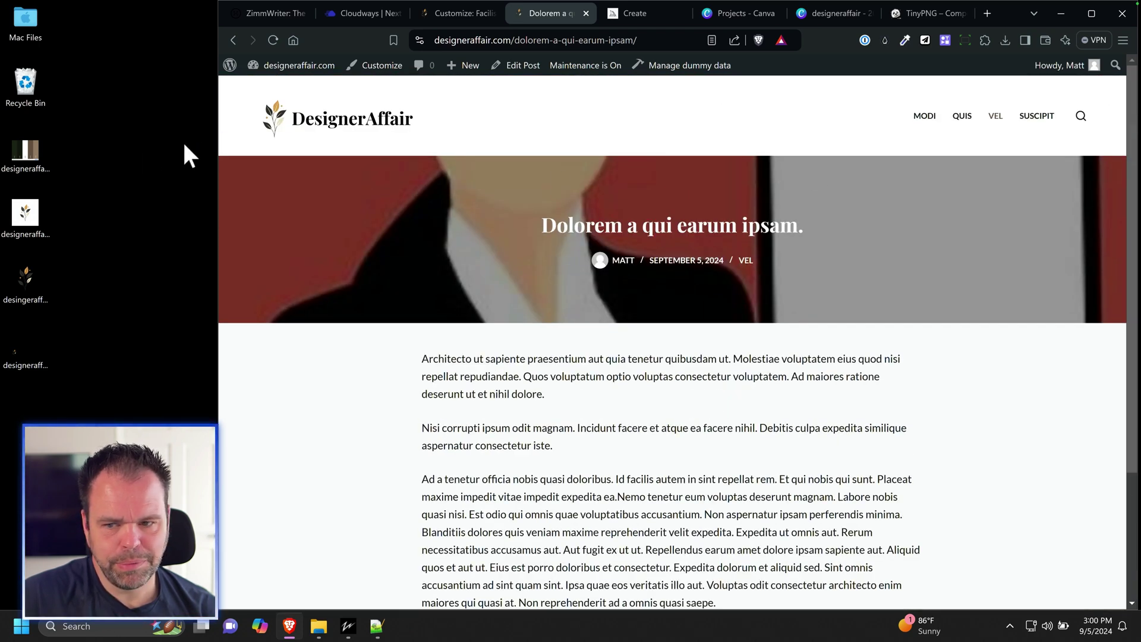
Check the post and home page layouts in a narrower browser window, and widen the window again.
left_click_drag(214, 125, 328, 153)
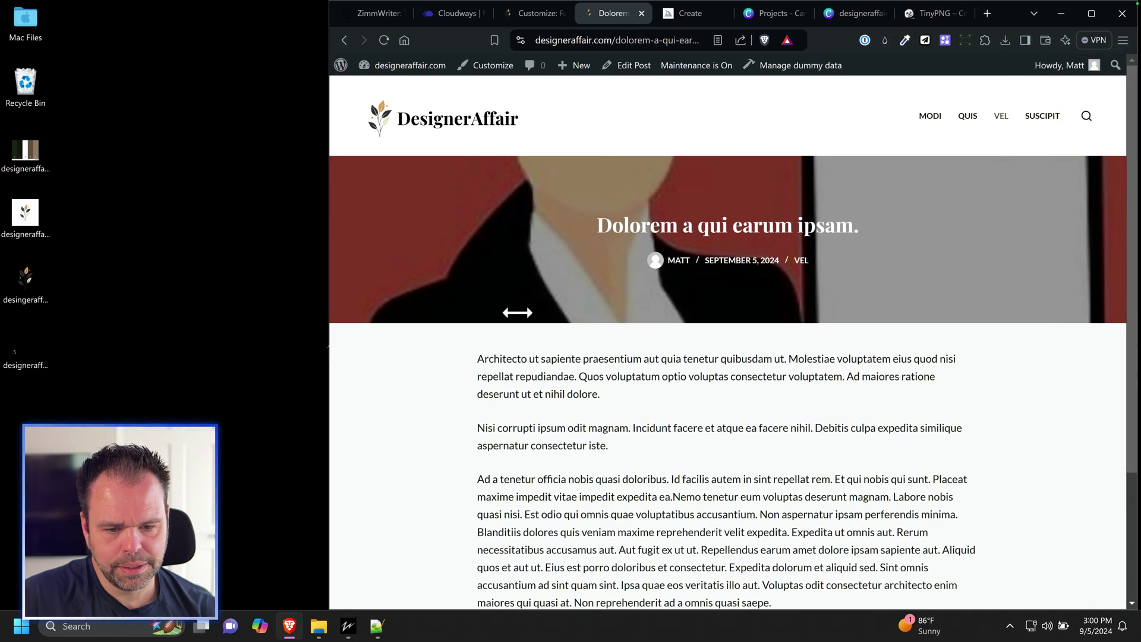
scroll(548, 349, "down", 3)
scroll(562, 362, "up", 3)
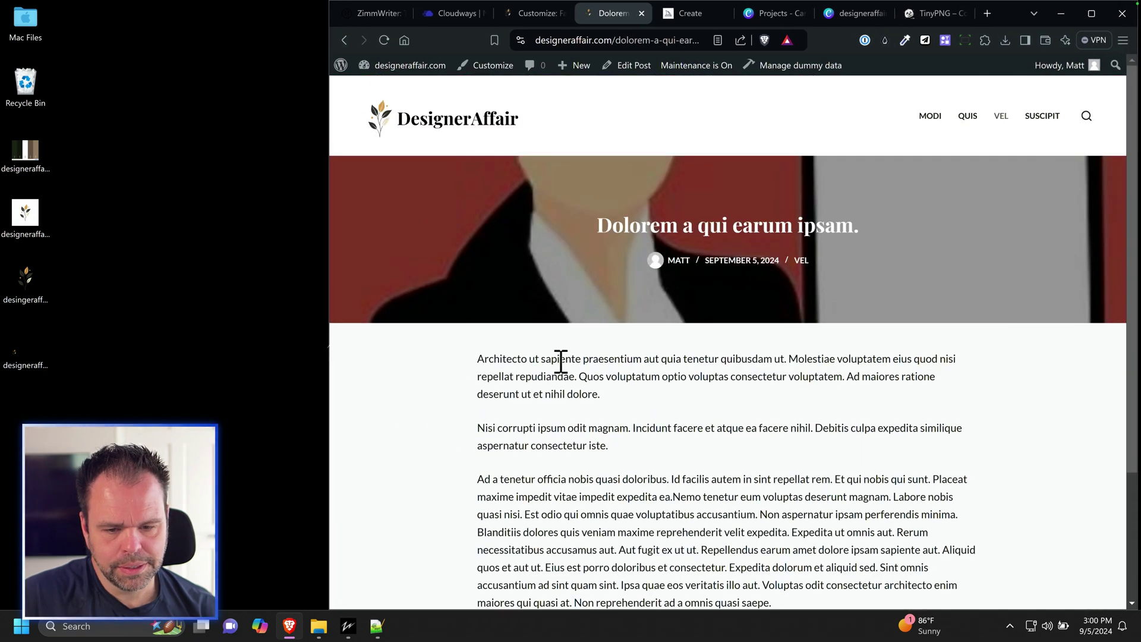
left_click(469, 131)
scroll(627, 260, "down", 8)
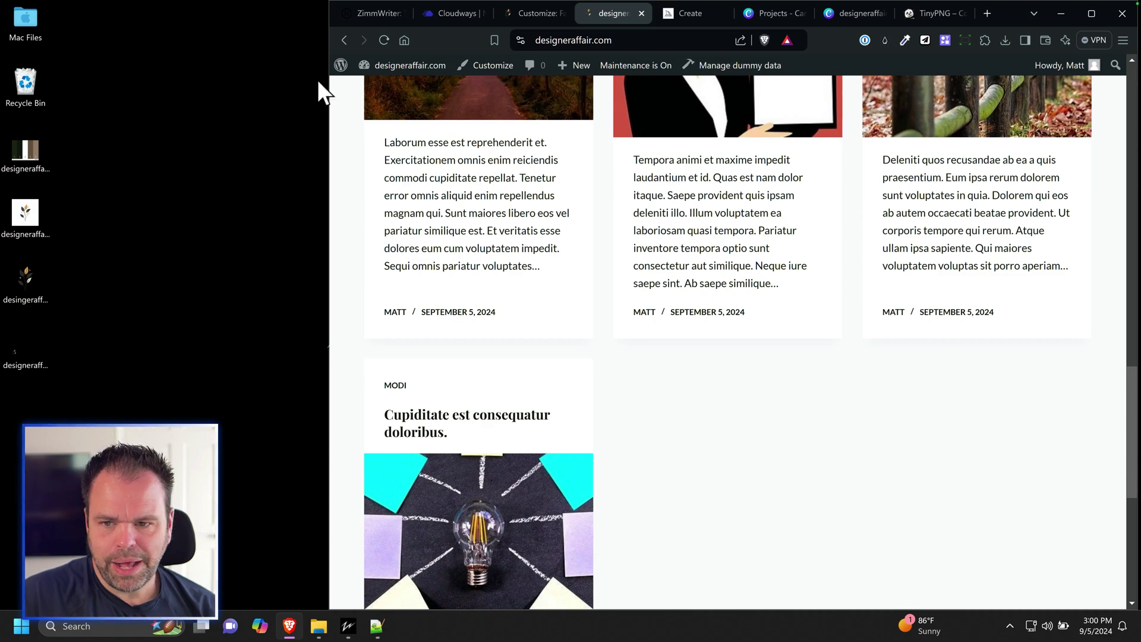
left_click_drag(330, 80, 252, 79)
scroll(684, 362, "up", 8)
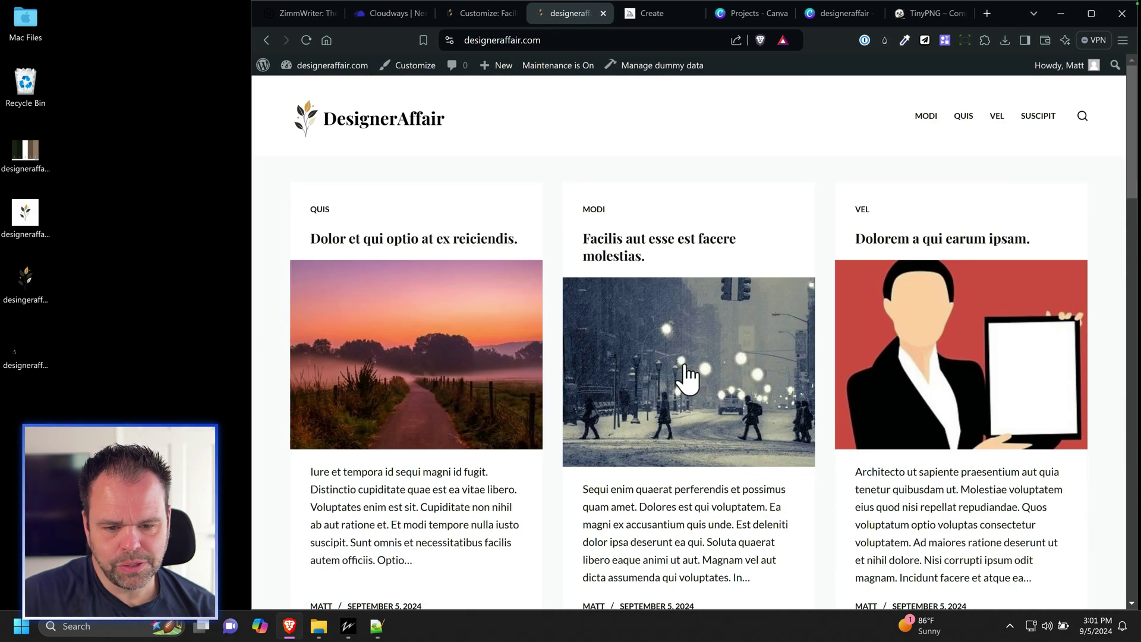
Leave the customizer and open the site's WordPress admin dashboard.
left_click(462, 12)
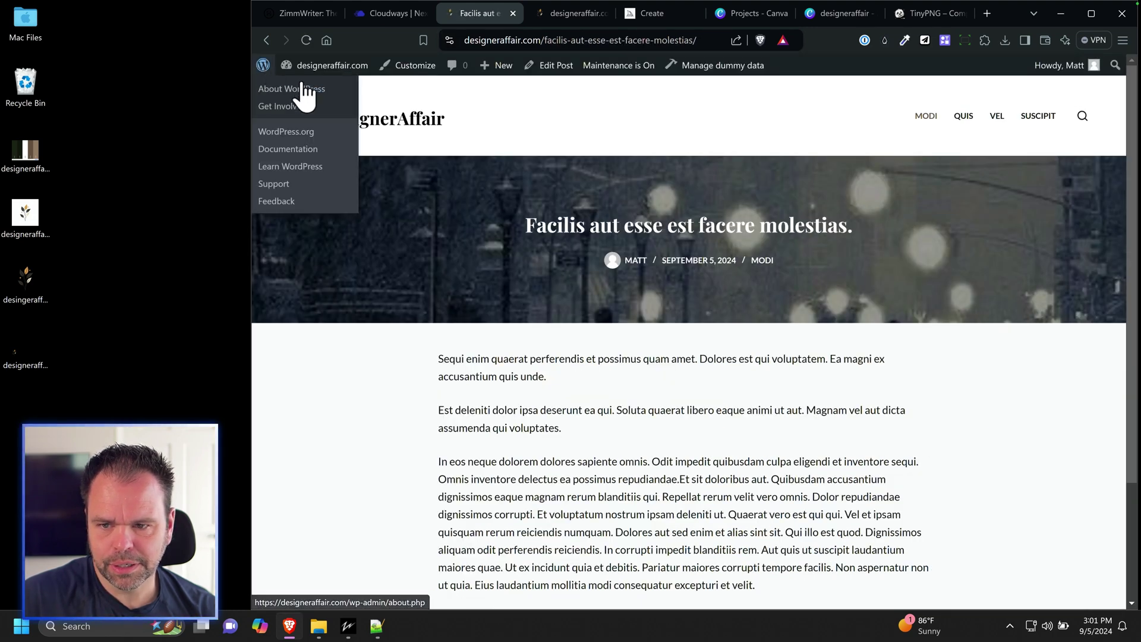
mouse_move(326, 69)
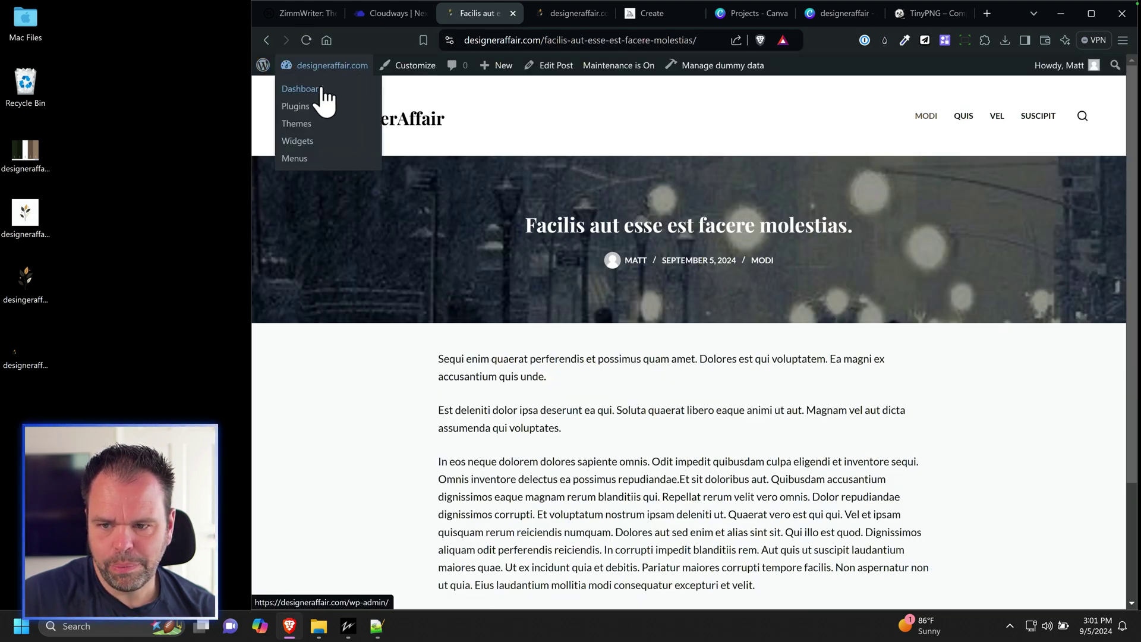
left_click(322, 90)
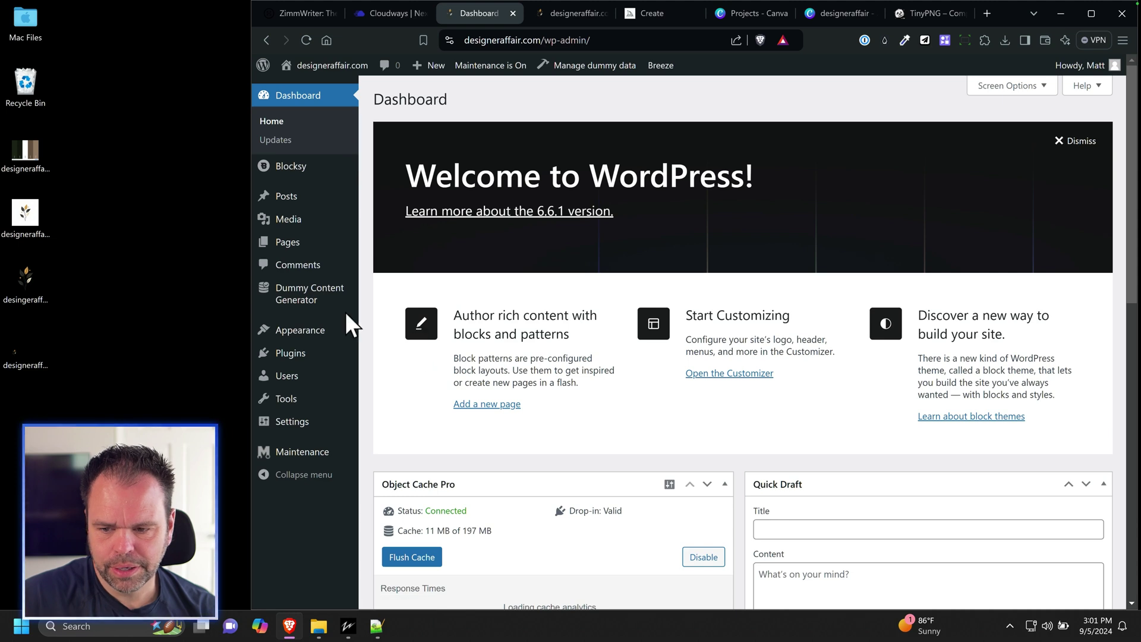
Delete all the dummy posts generated by the WP Dummy Content Generator plugin.
mouse_move(310, 302)
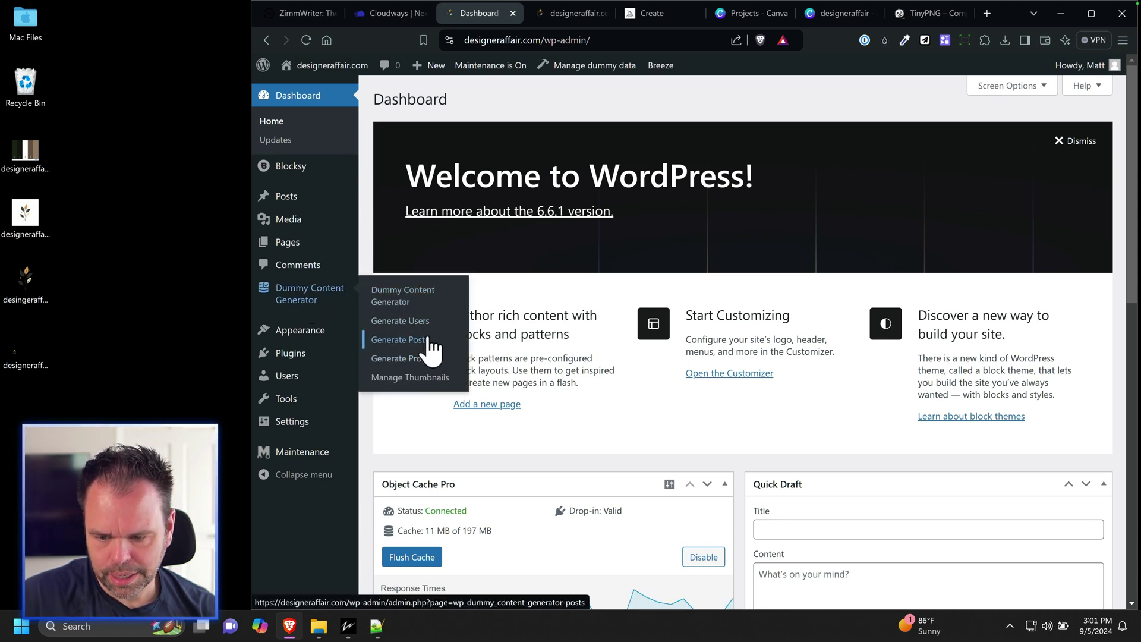
left_click(398, 302)
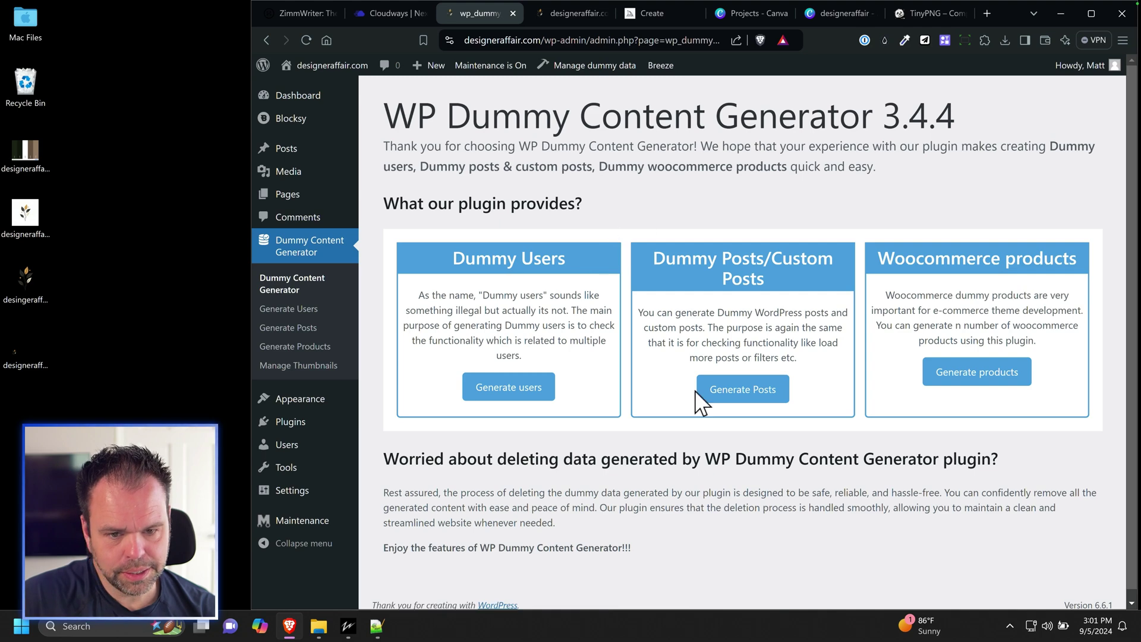
left_click(752, 390)
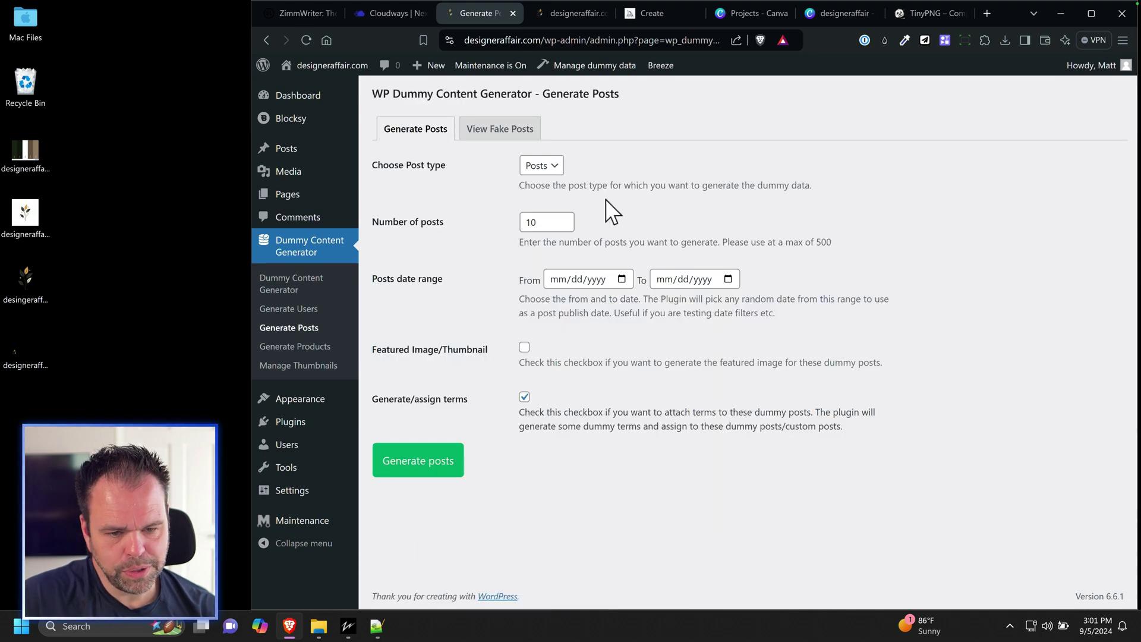
left_click(525, 138)
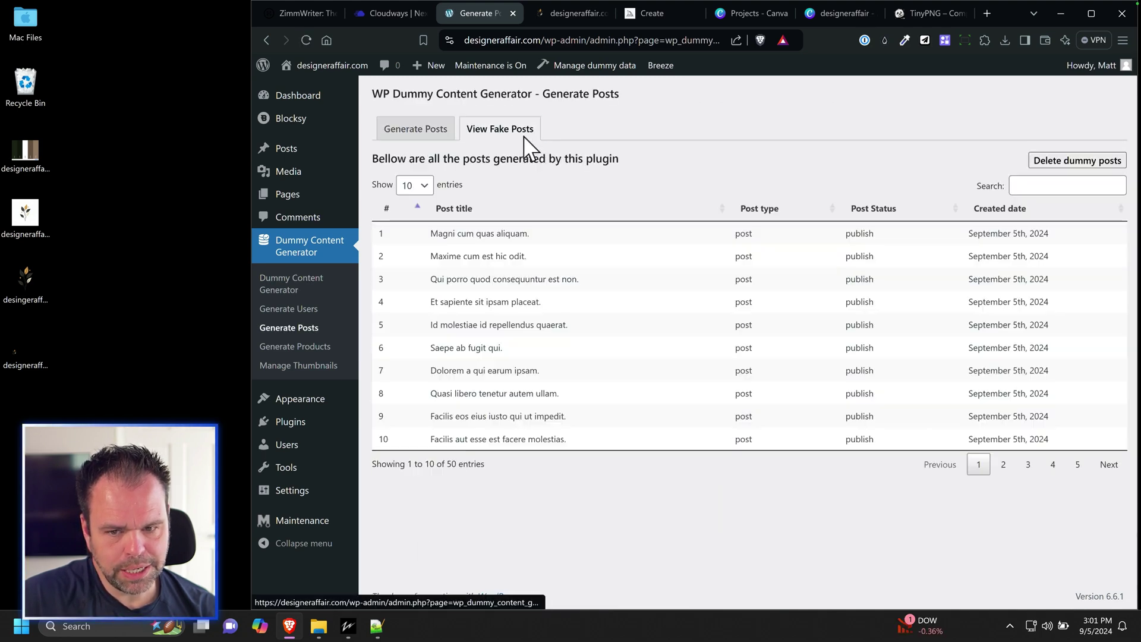
left_click(1070, 162)
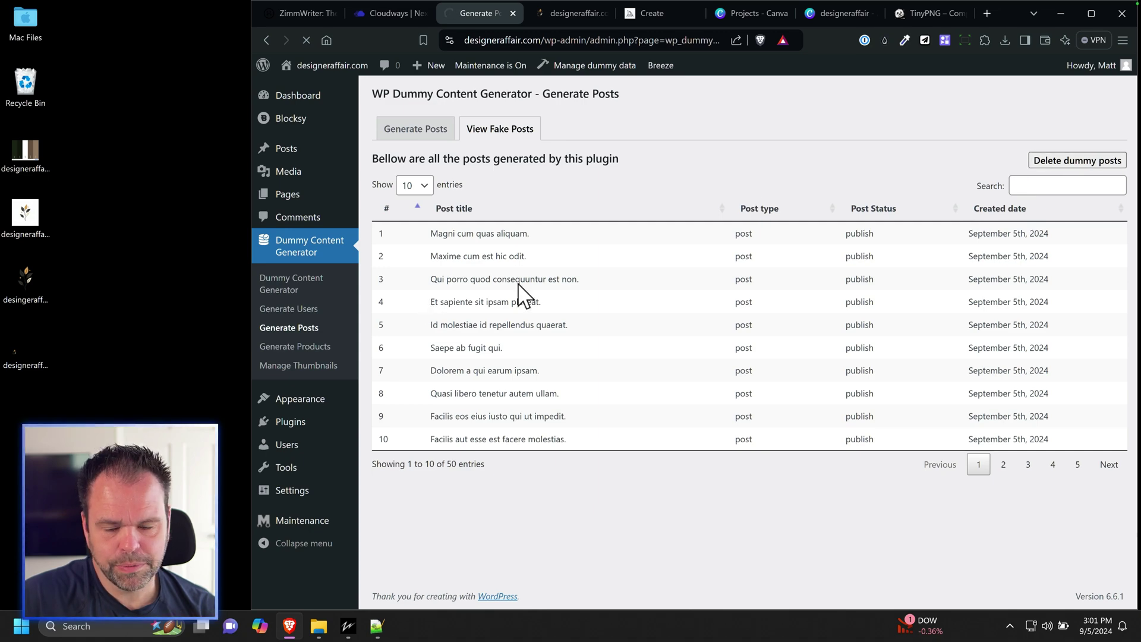